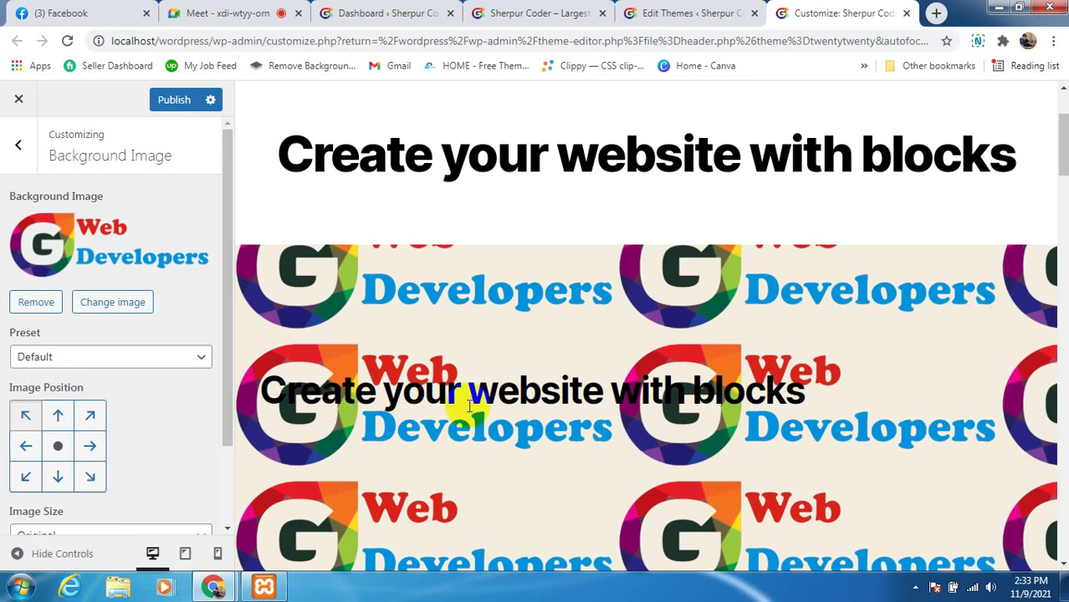
# Remove the tiled Web Developers background image in the Customizer's Background Image panel
pyautogui.scroll(-7, 519, 415)
pyautogui.scroll(8, 598, 427)
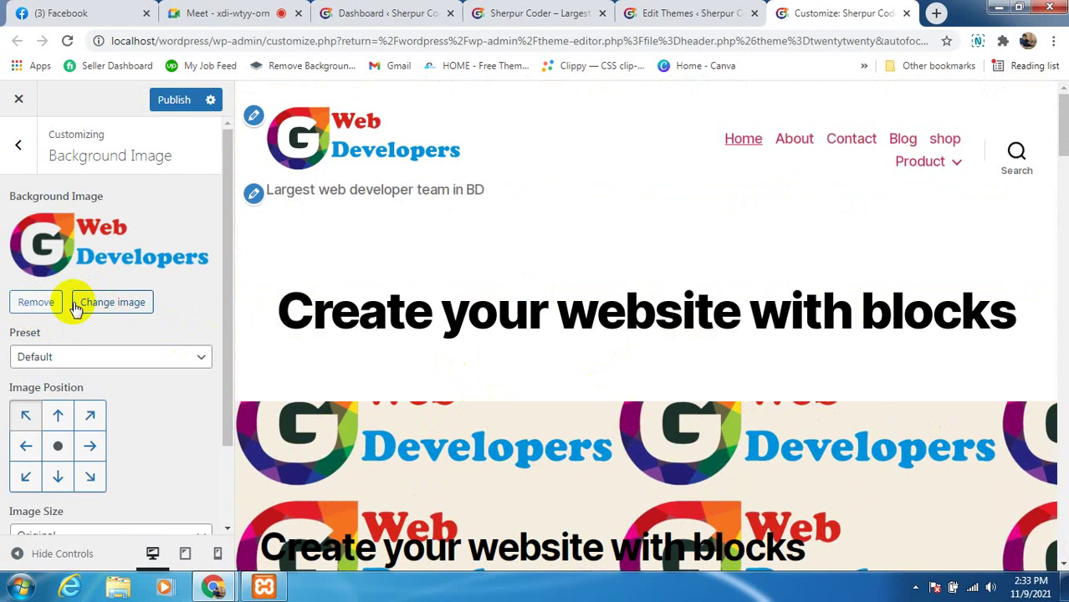
pyautogui.click(36, 302)
# Switch to the live site tab showing the Sherpur Coder front page
pyautogui.scroll(-3, 701, 426)
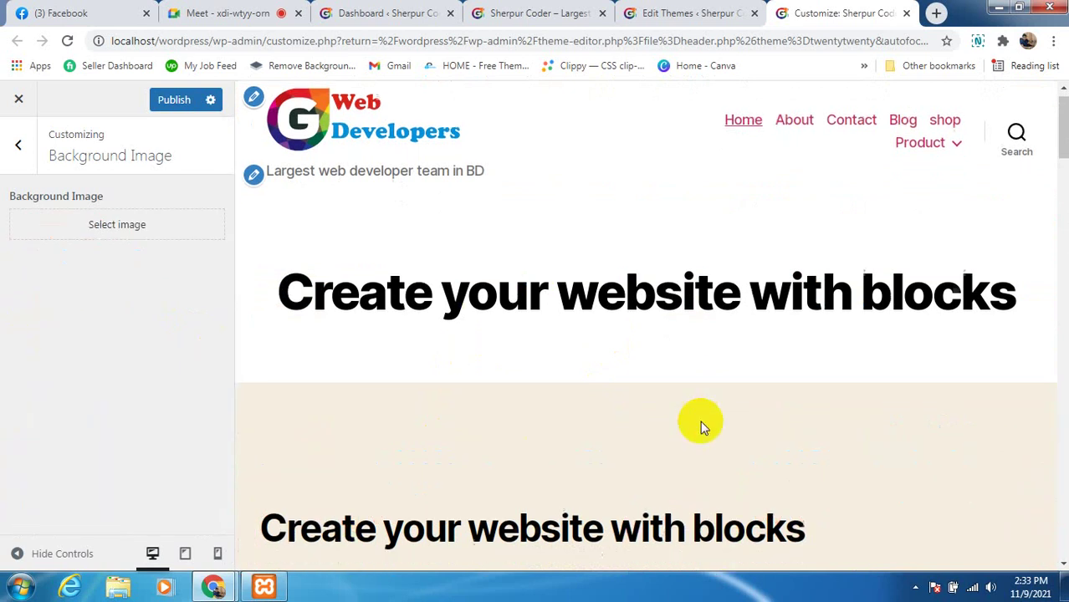
pyautogui.click(688, 13)
pyautogui.click(542, 13)
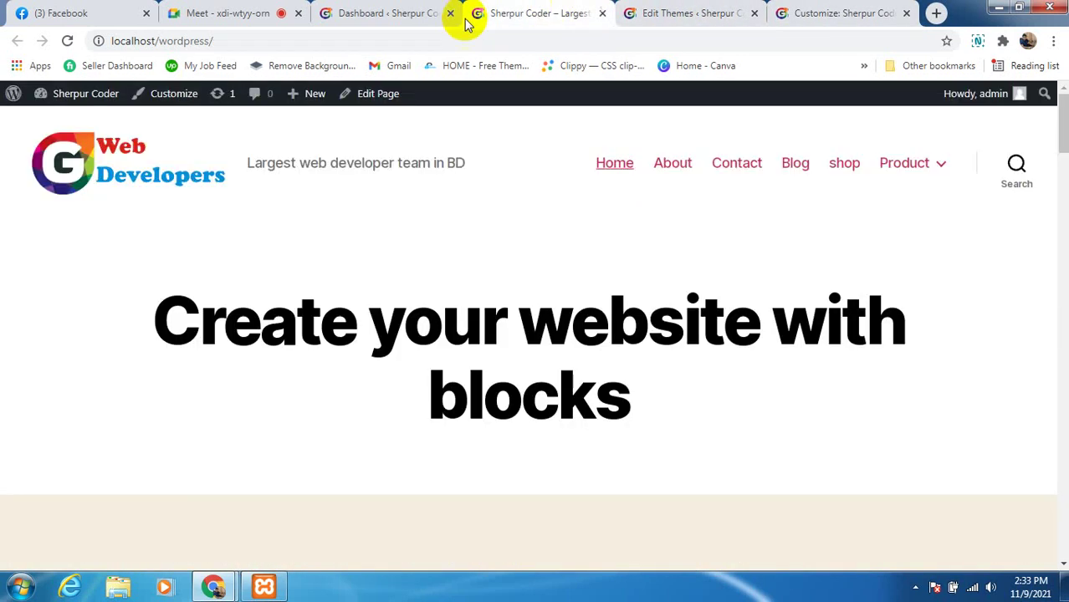
pyautogui.click(388, 13)
pyautogui.click(58, 338)
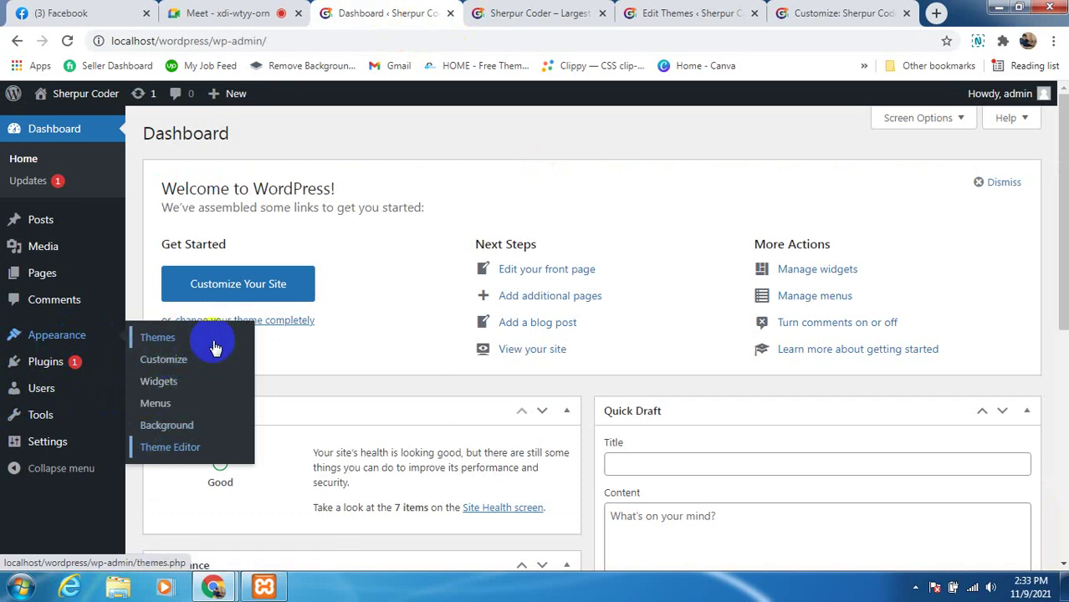
pyautogui.click(176, 367)
pyautogui.click(148, 387)
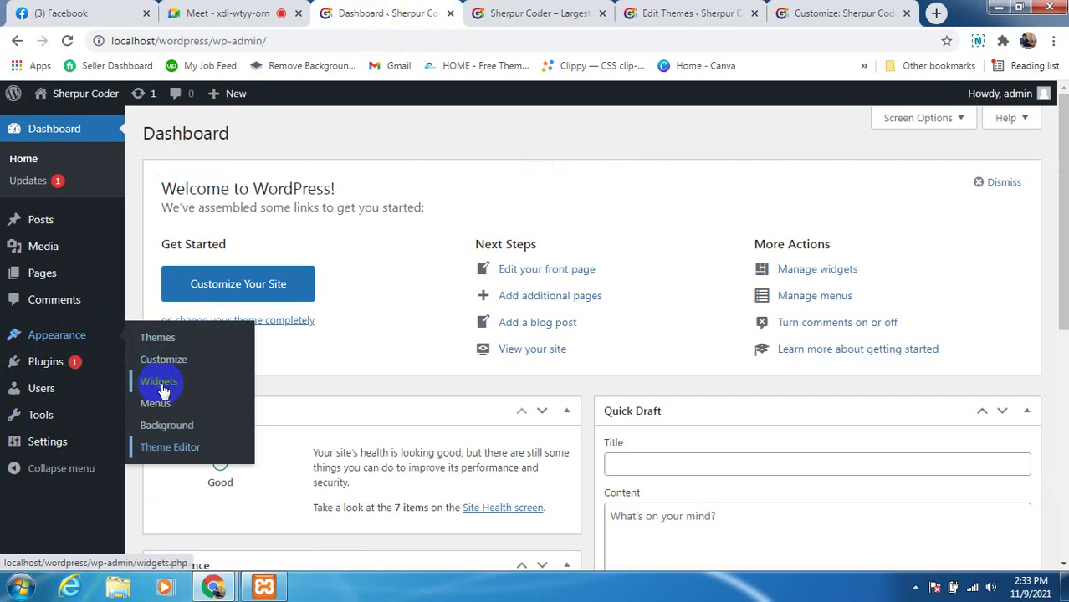
pyautogui.click(156, 452)
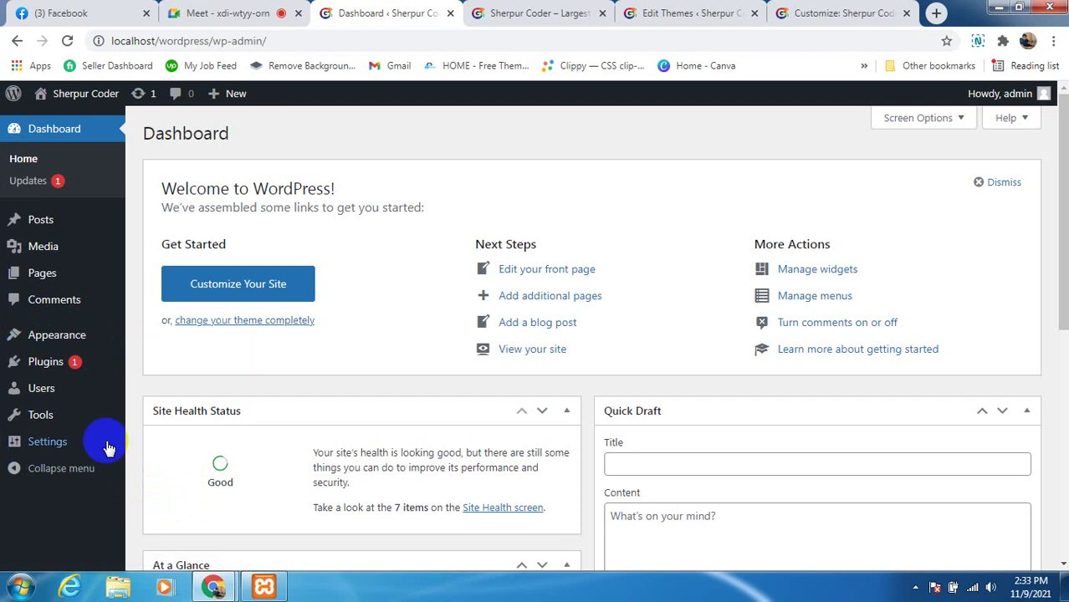
pyautogui.moveTo(50, 374)
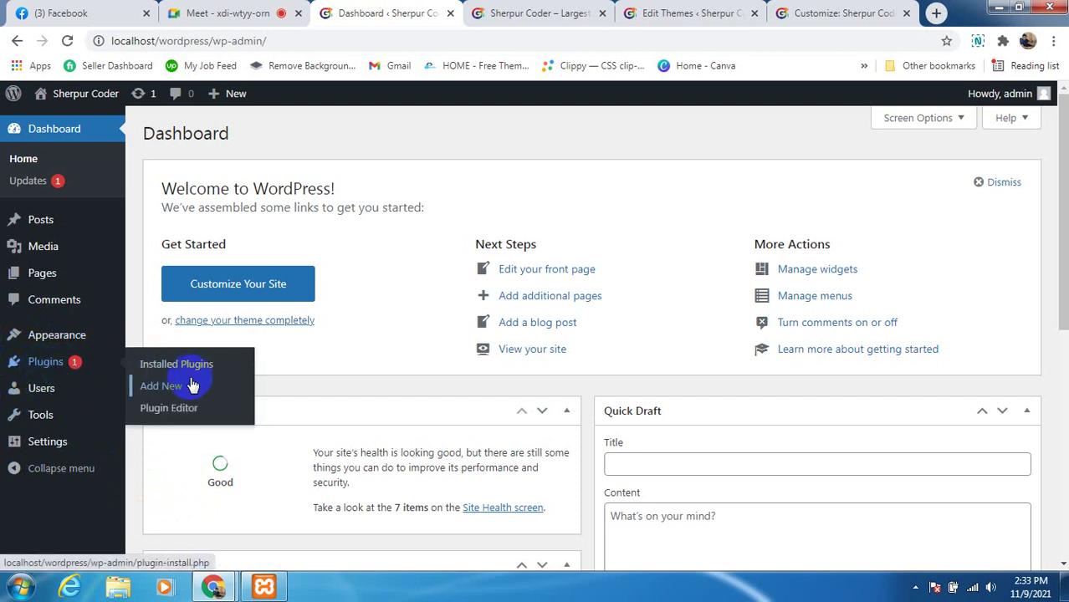
pyautogui.moveTo(72, 360)
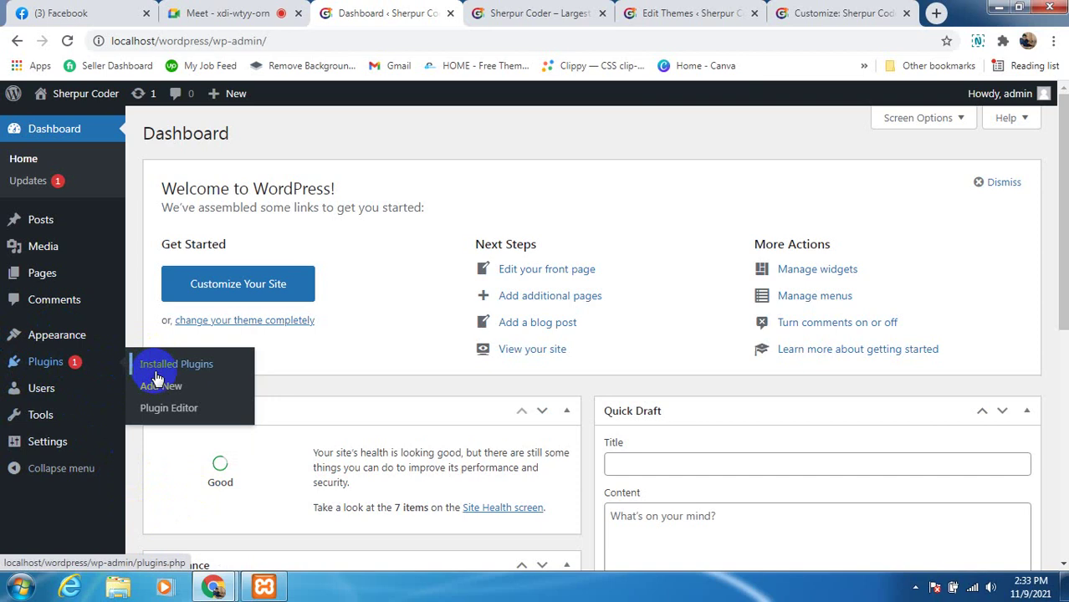
pyautogui.click(493, 14)
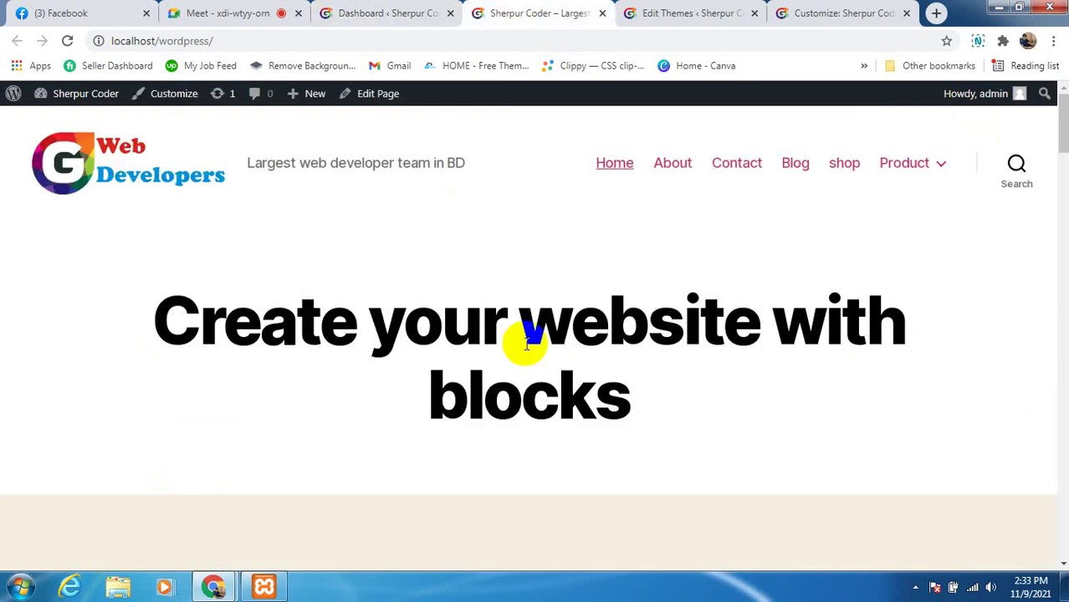
# Scroll through the site's Contact page, then open a new empty browser tab
pyautogui.scroll(-3, 492, 395)
pyautogui.scroll(-5, 478, 418)
pyautogui.scroll(8, 758, 381)
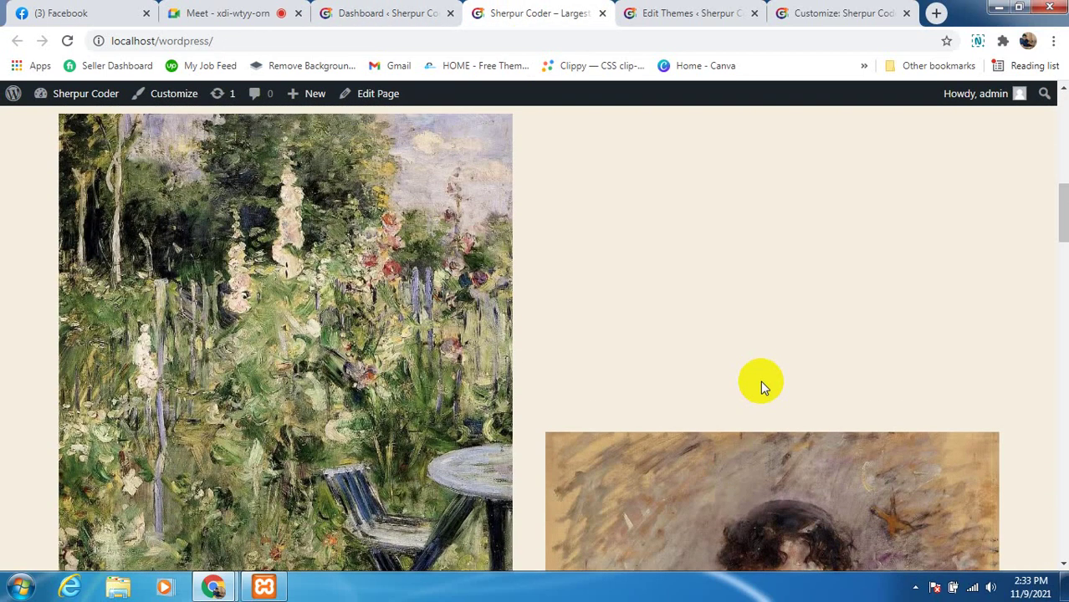
pyautogui.scroll(3, 768, 378)
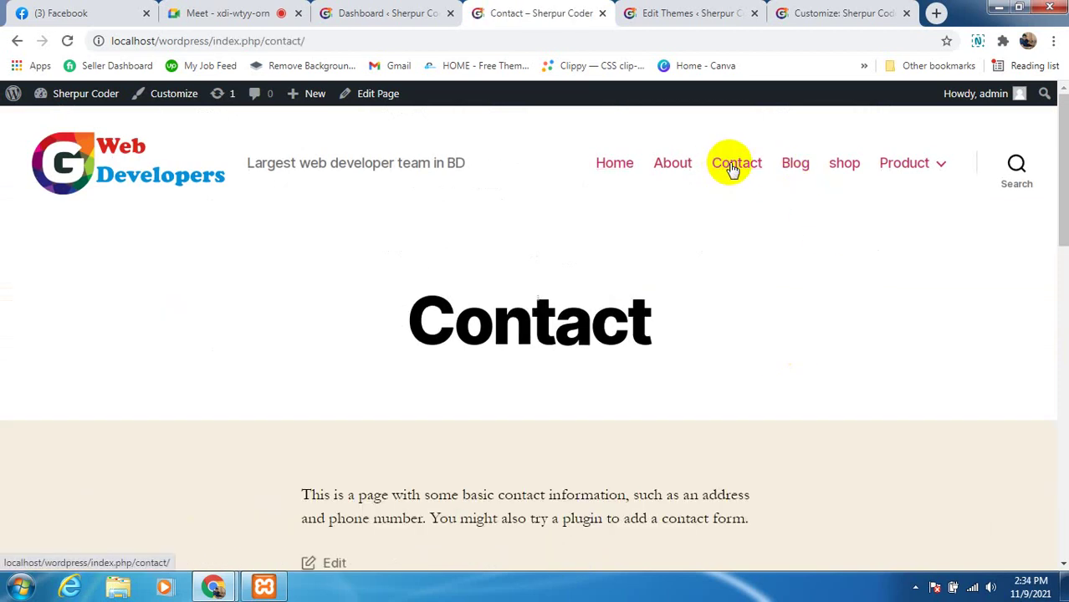
pyautogui.scroll(-6, 442, 428)
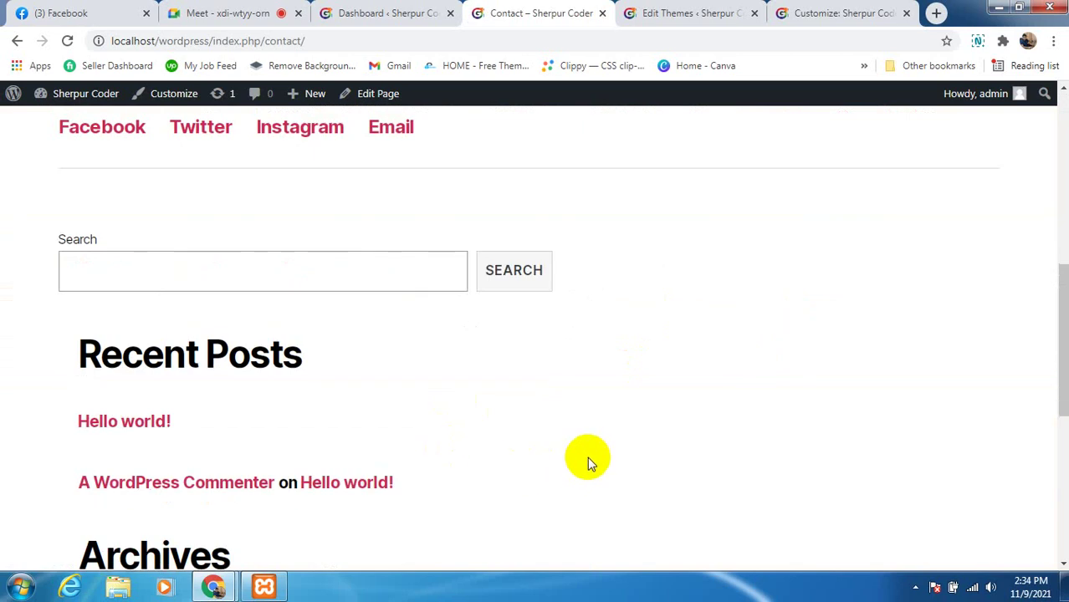
pyautogui.scroll(6, 596, 455)
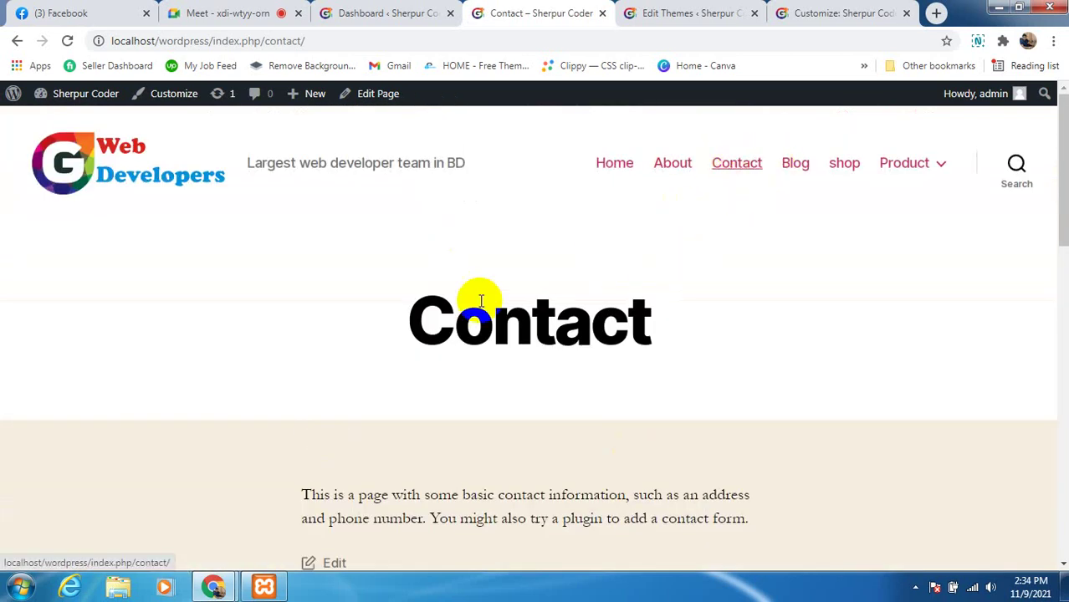
pyautogui.scroll(-1, 506, 422)
pyautogui.scroll(1, 507, 315)
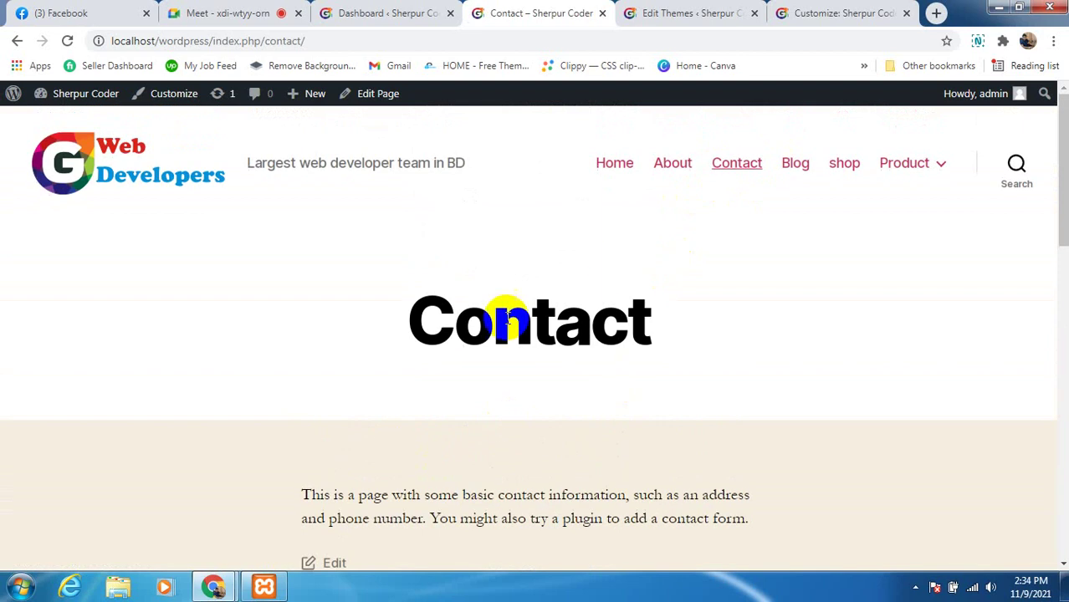
pyautogui.scroll(-1, 415, 415)
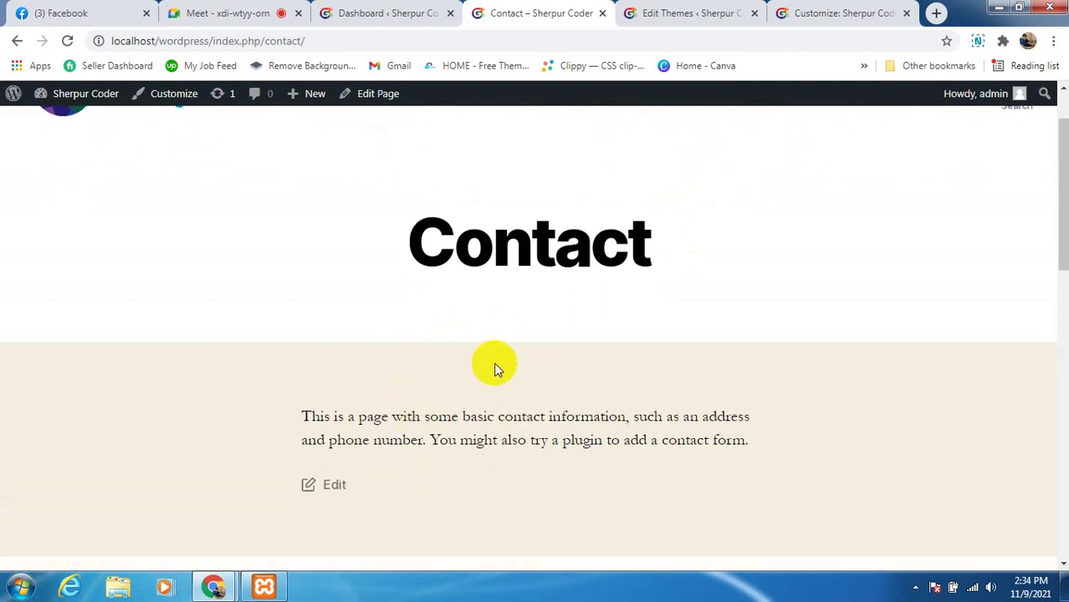
pyautogui.click(934, 14)
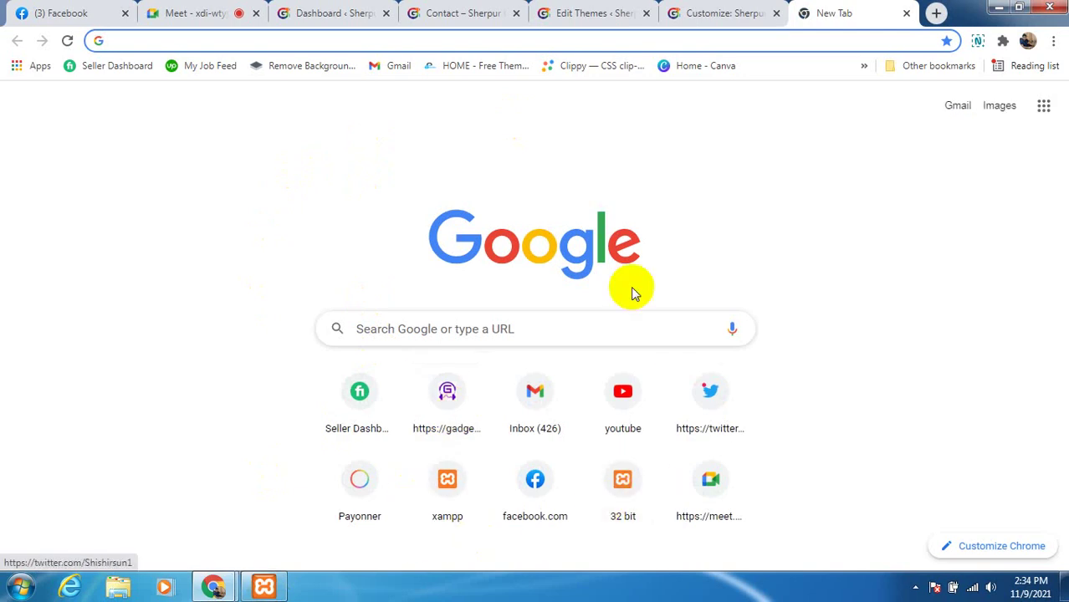
# Load gadstyle.com in the new tab, then bring the Google Meet call tab forward
pyautogui.click(228, 40)
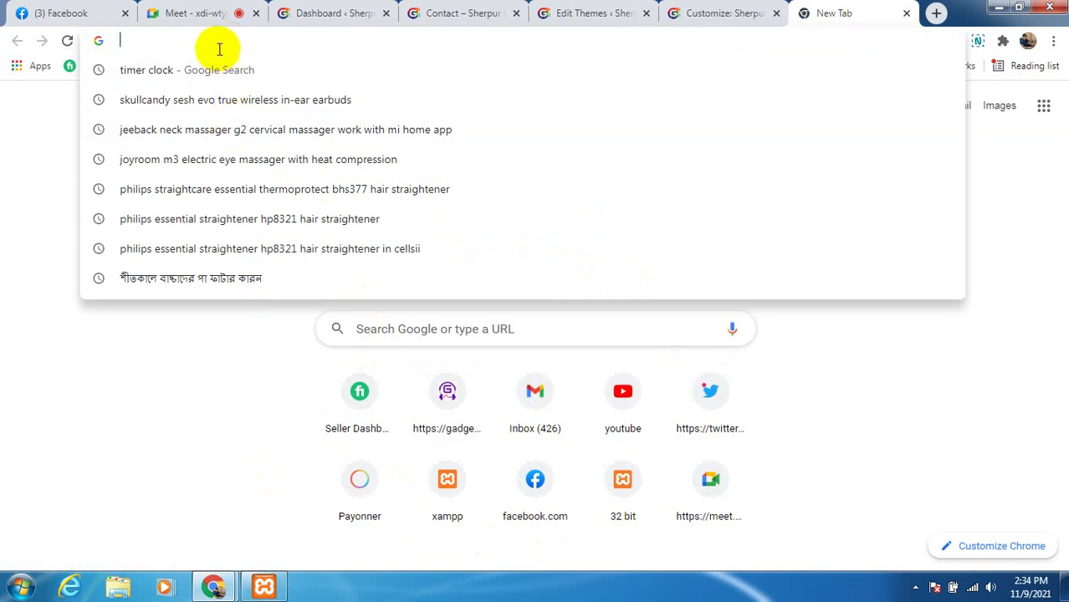
pyautogui.write('g')
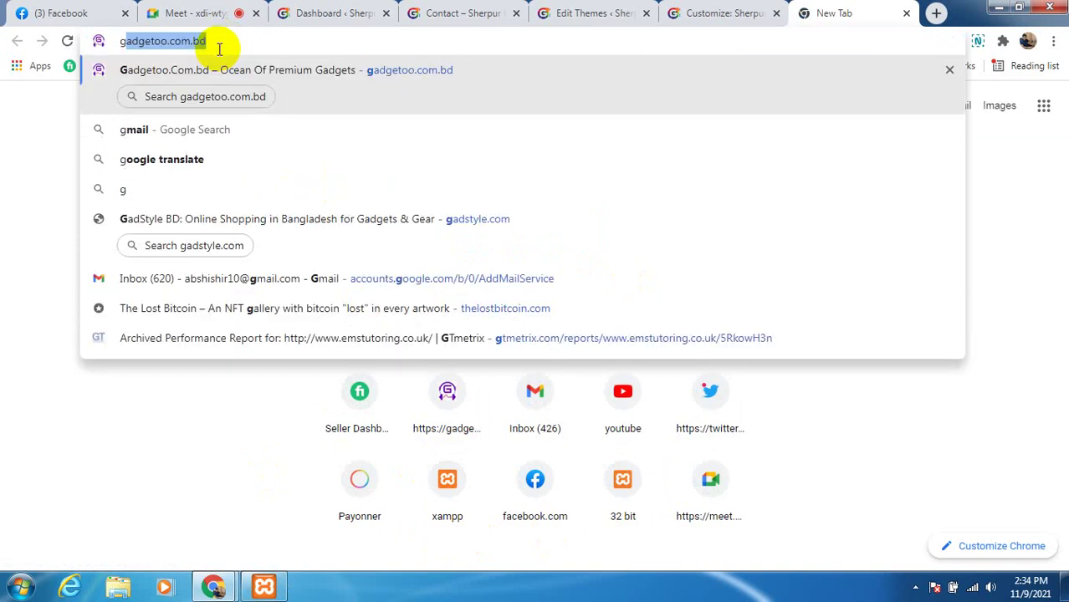
pyautogui.write('DSR')
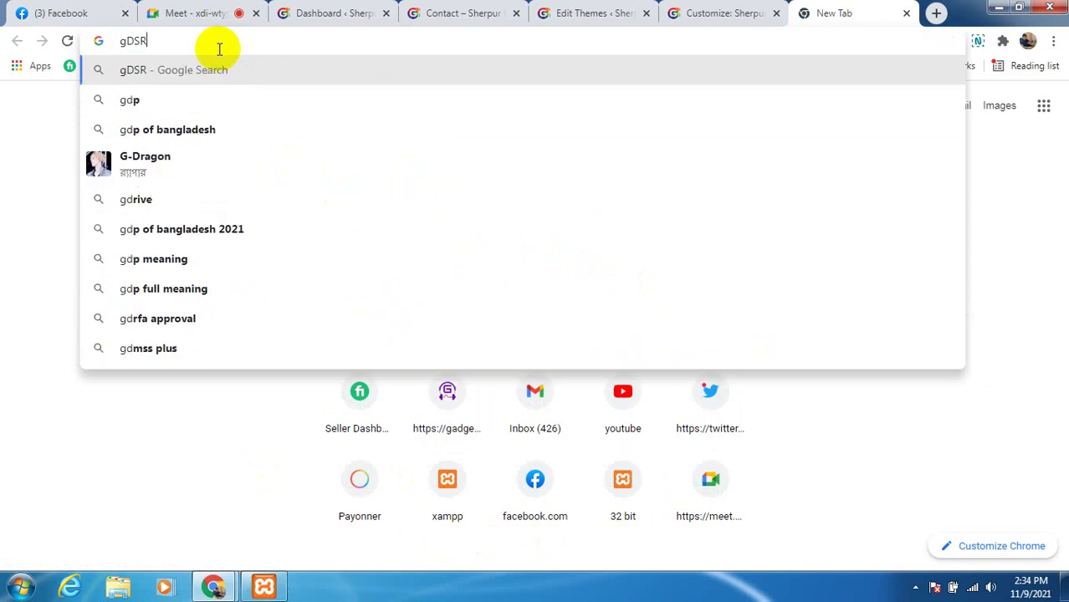
pyautogui.press('BackSpace')
pyautogui.press('BackSpace')
pyautogui.press('BackSpace')
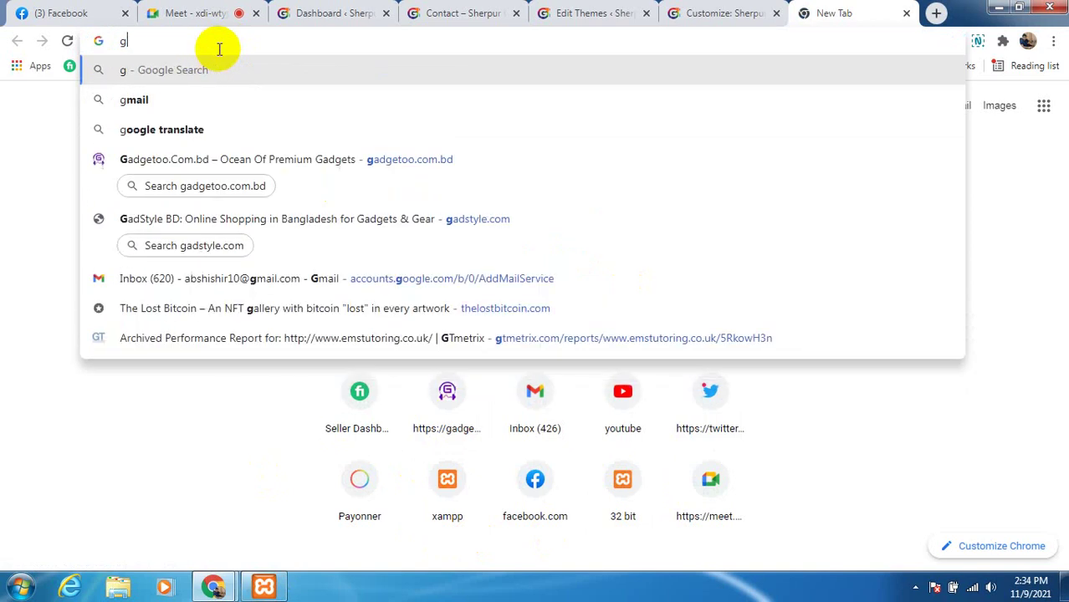
pyautogui.write('ADS')
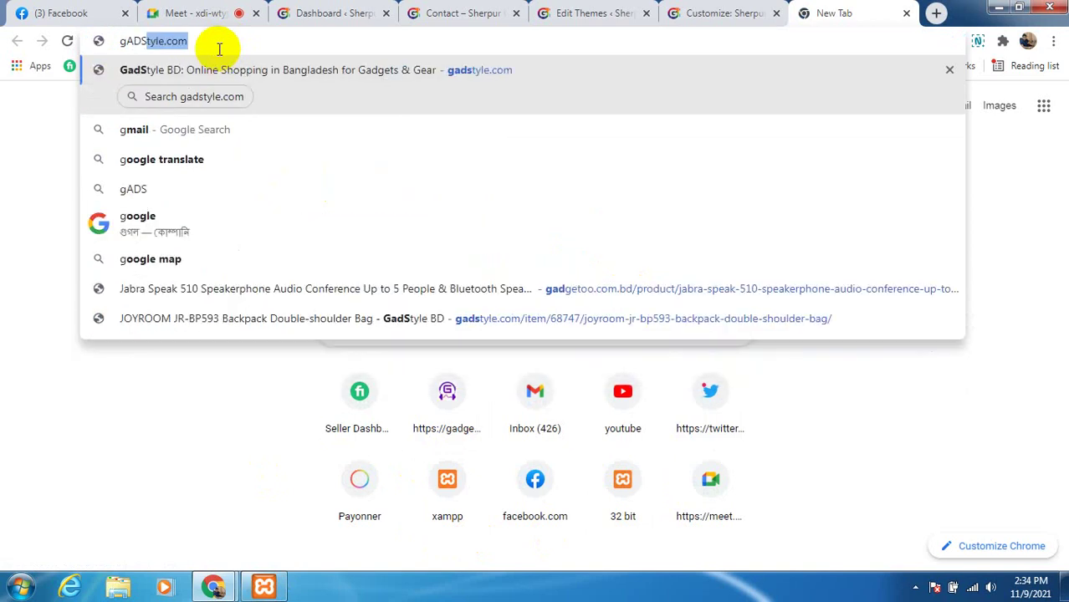
pyautogui.press('BackSpace')
pyautogui.press('BackSpace')
pyautogui.press('BackSpace')
pyautogui.press('BackSpace')
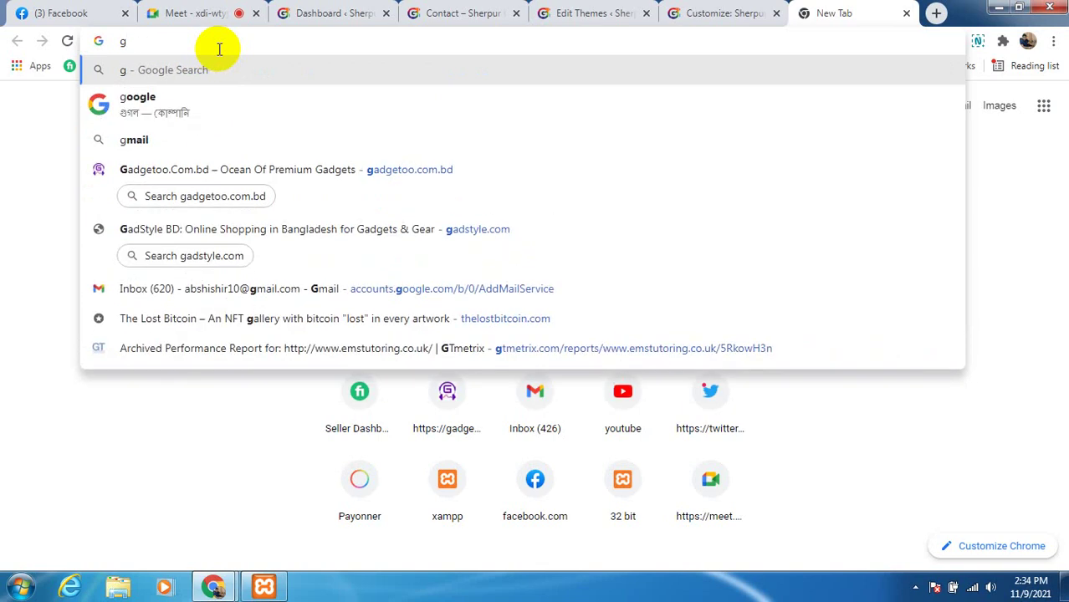
pyautogui.write('adstyle.com')
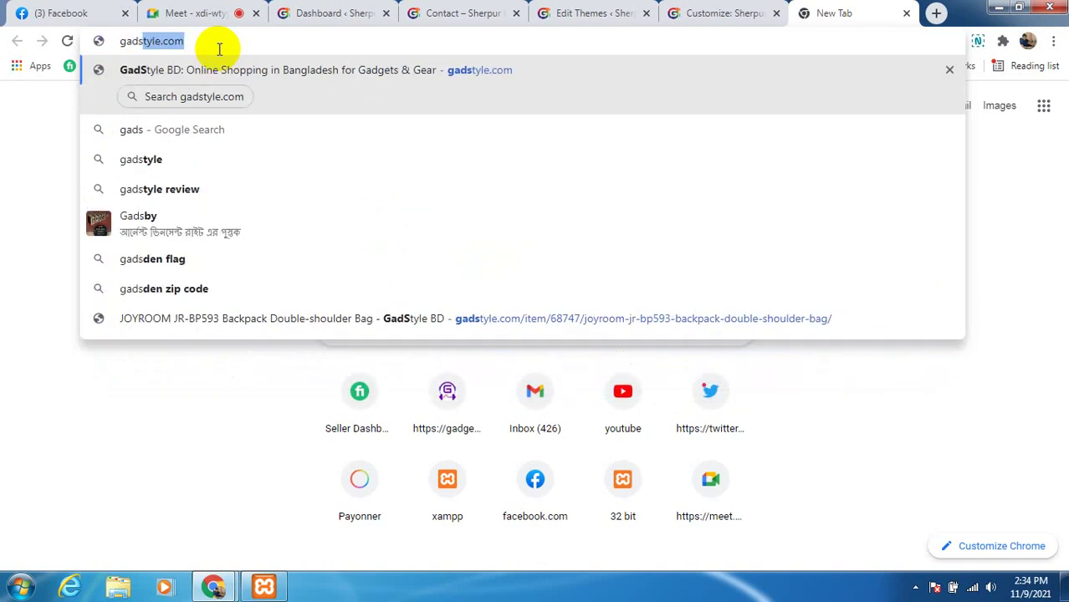
pyautogui.press('Return')
pyautogui.click(205, 12)
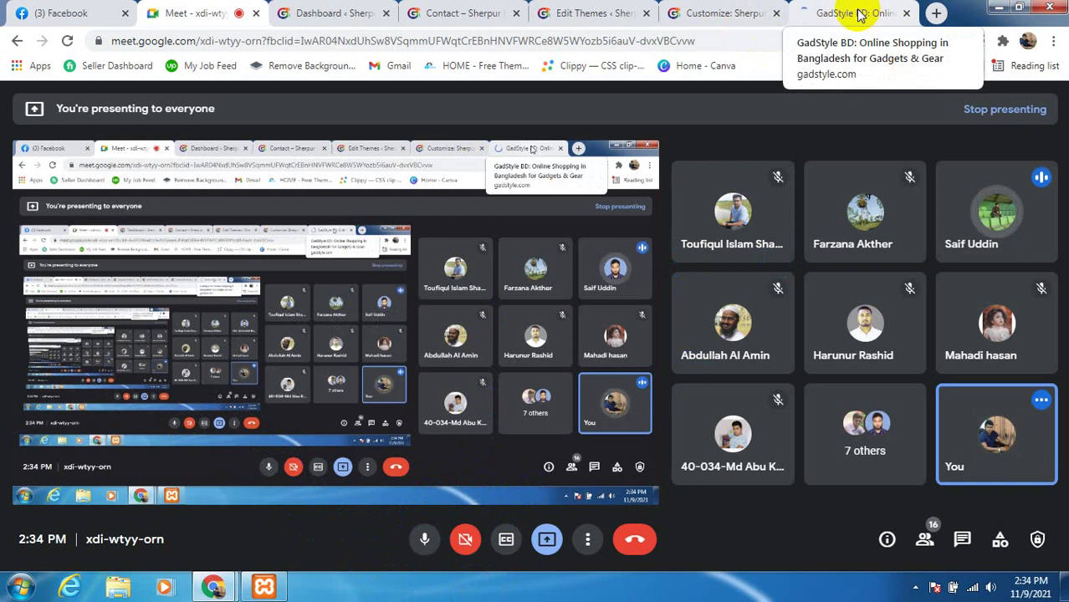
# Bring the GadStyle BD shop home page tab to the front
pyautogui.moveTo(995, 213)
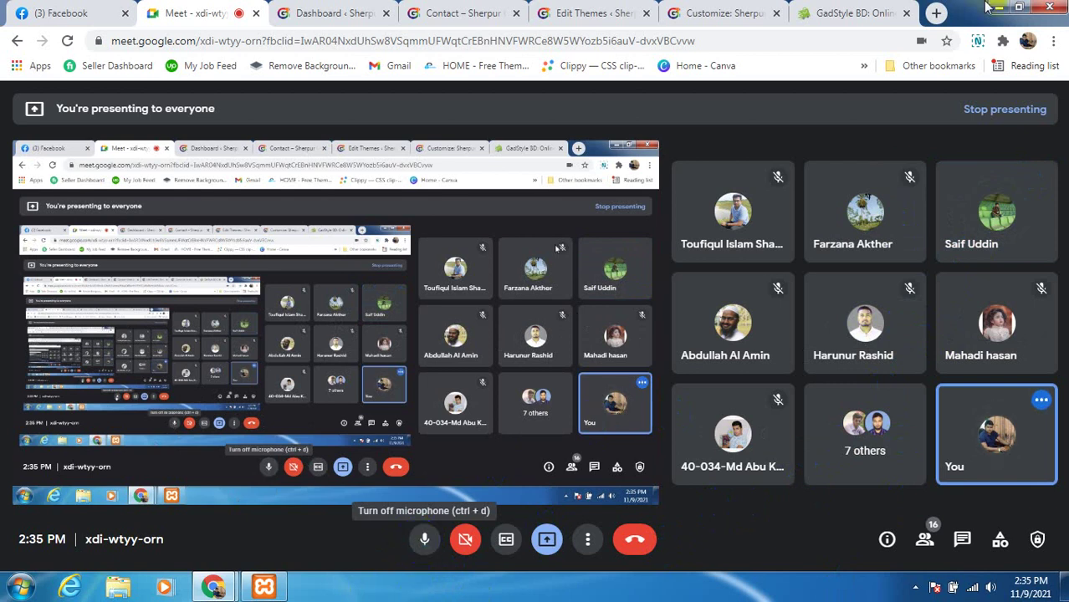
pyautogui.click(846, 16)
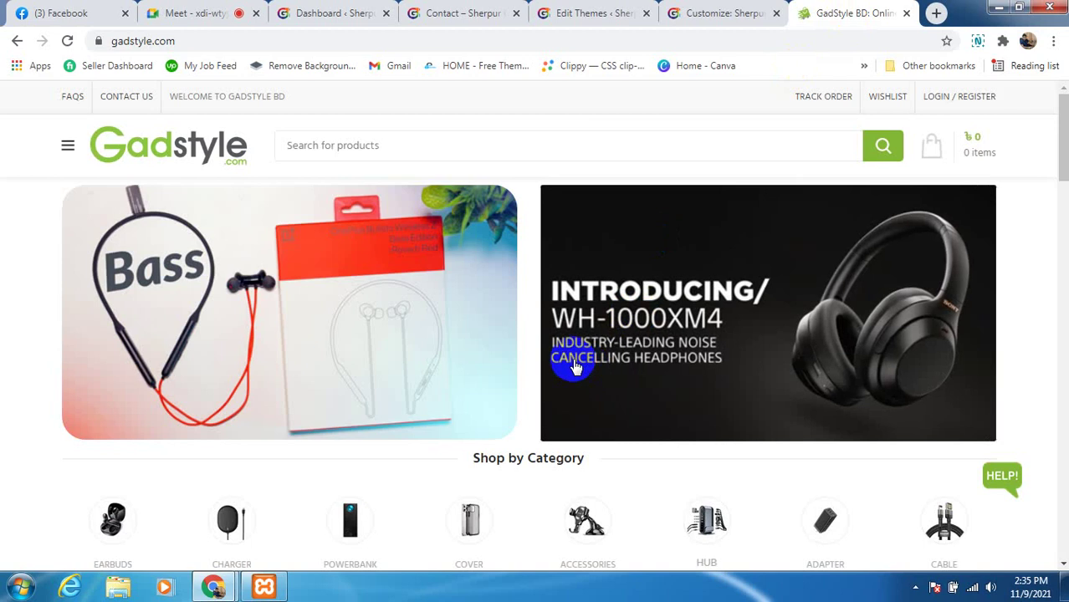
# Open the GadStyle Contact Us page and scroll through its contents
pyautogui.scroll(-2, 282, 243)
pyautogui.scroll(2, 336, 311)
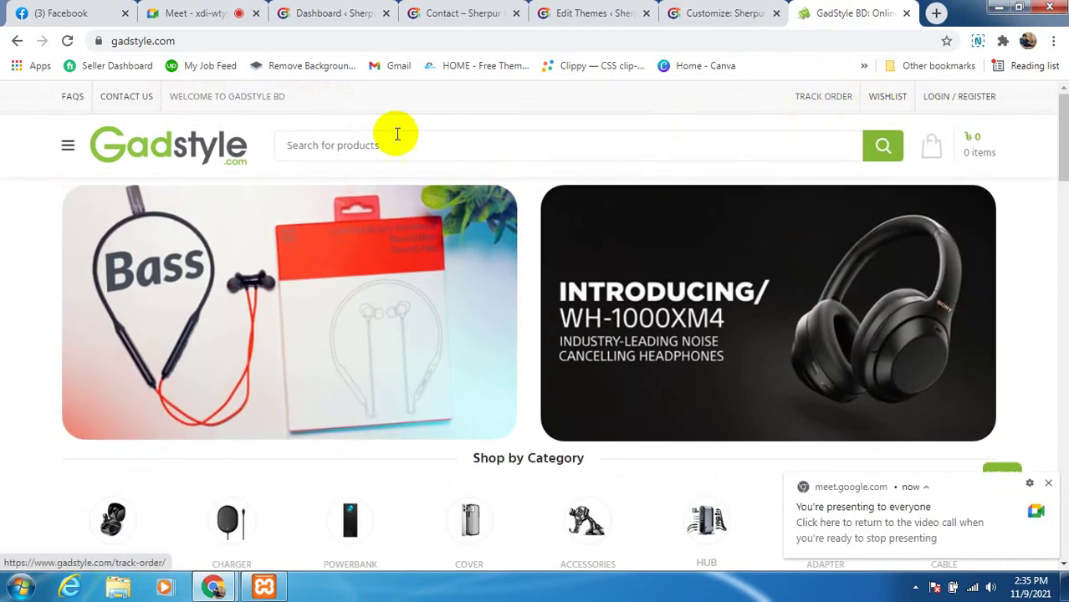
pyautogui.click(124, 102)
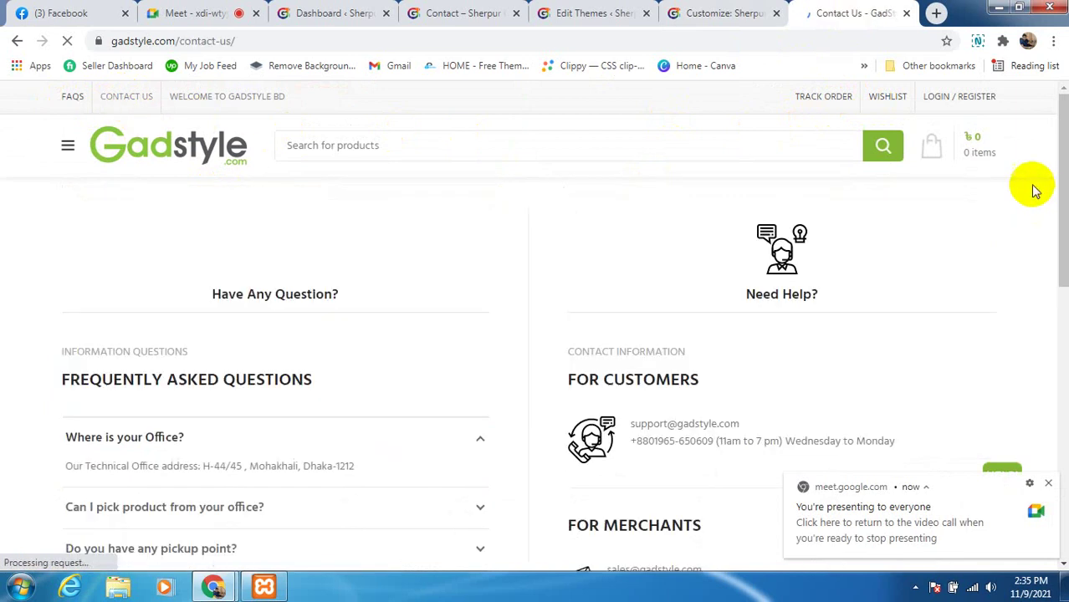
pyautogui.scroll(-2, 583, 334)
pyautogui.scroll(-3, 583, 334)
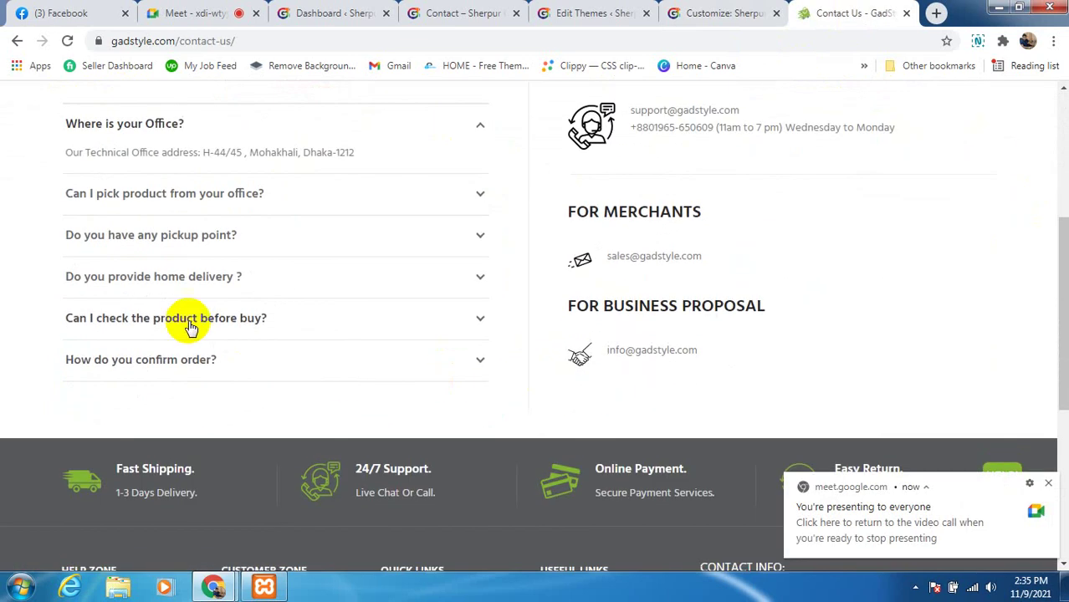
pyautogui.scroll(1, 191, 327)
pyautogui.scroll(1, 191, 328)
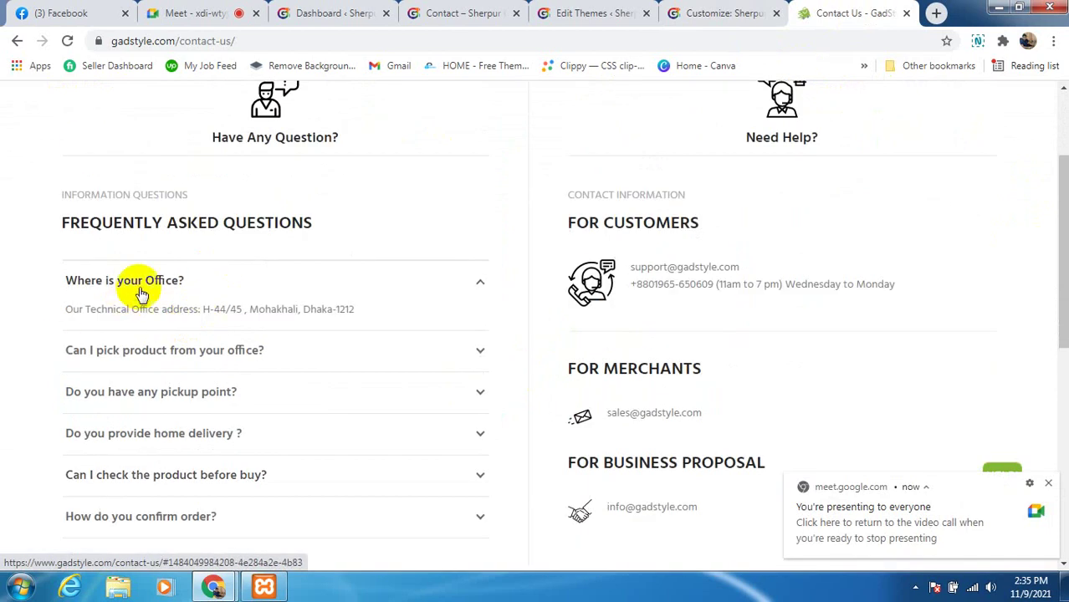
pyautogui.scroll(2, 660, 217)
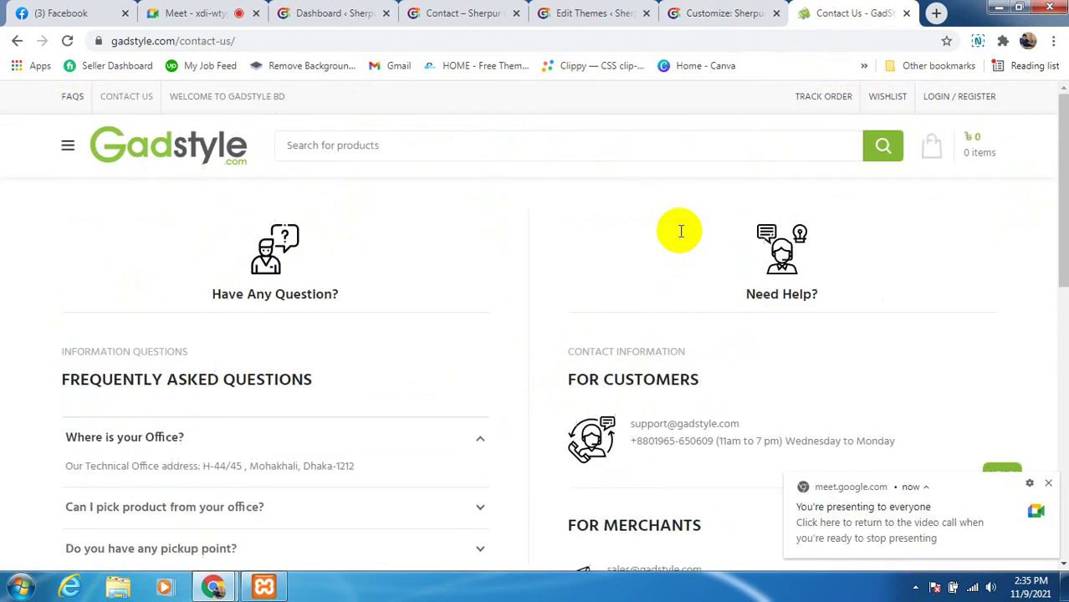
pyautogui.scroll(-2, 652, 330)
pyautogui.scroll(-6, 616, 334)
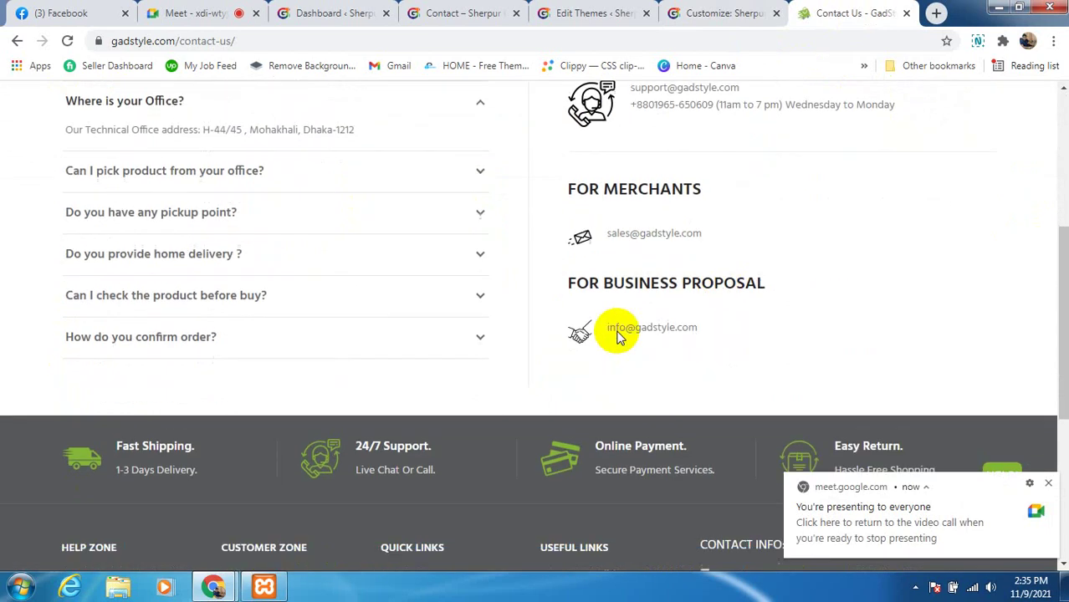
pyautogui.scroll(10, 669, 276)
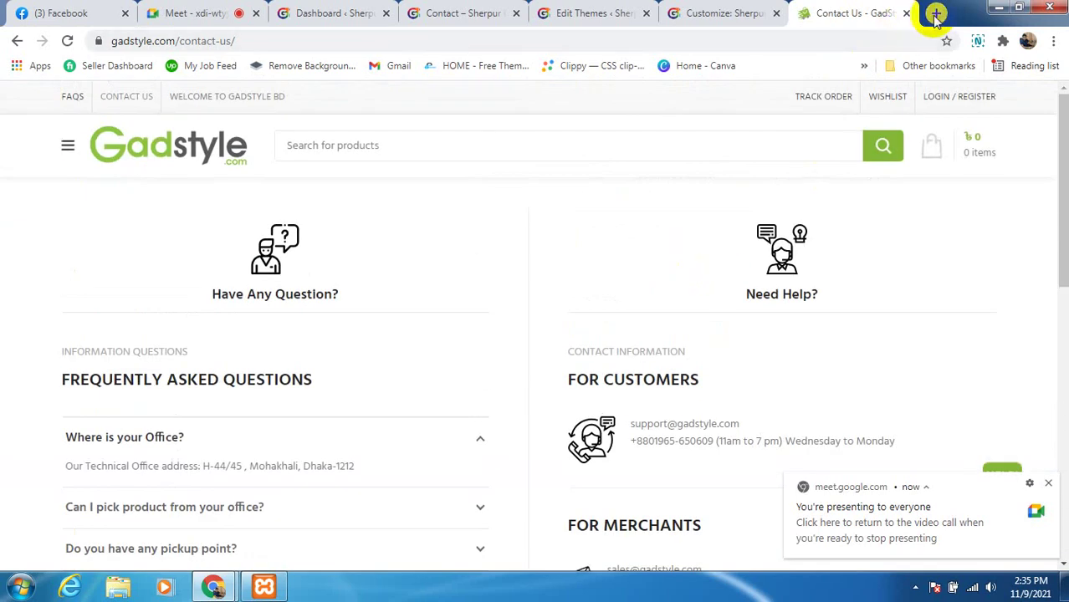
pyautogui.scroll(-4, 614, 365)
pyautogui.scroll(-2, 619, 368)
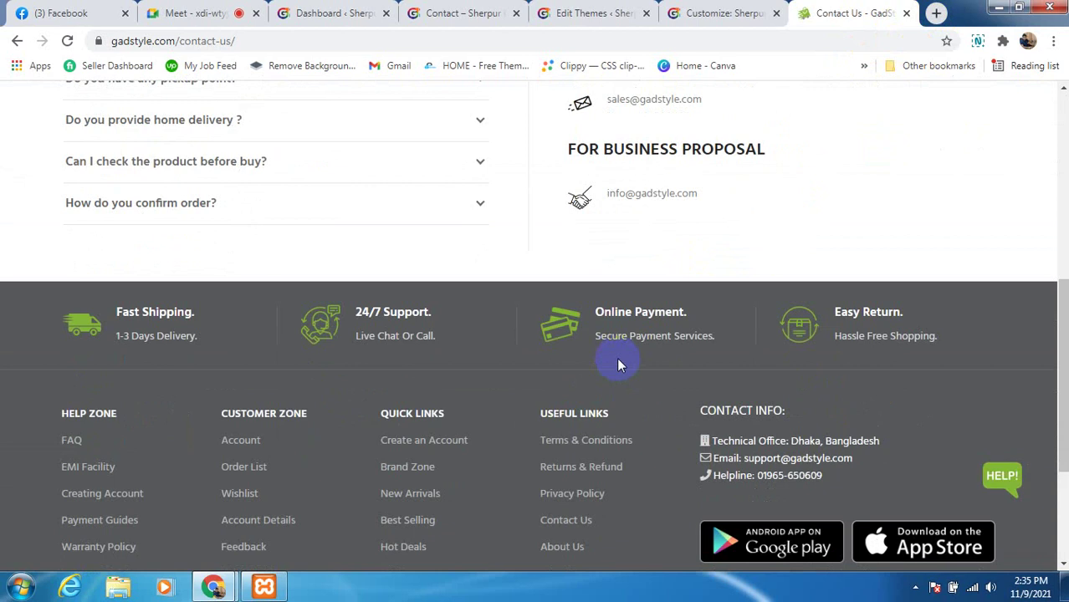
pyautogui.scroll(6, 623, 360)
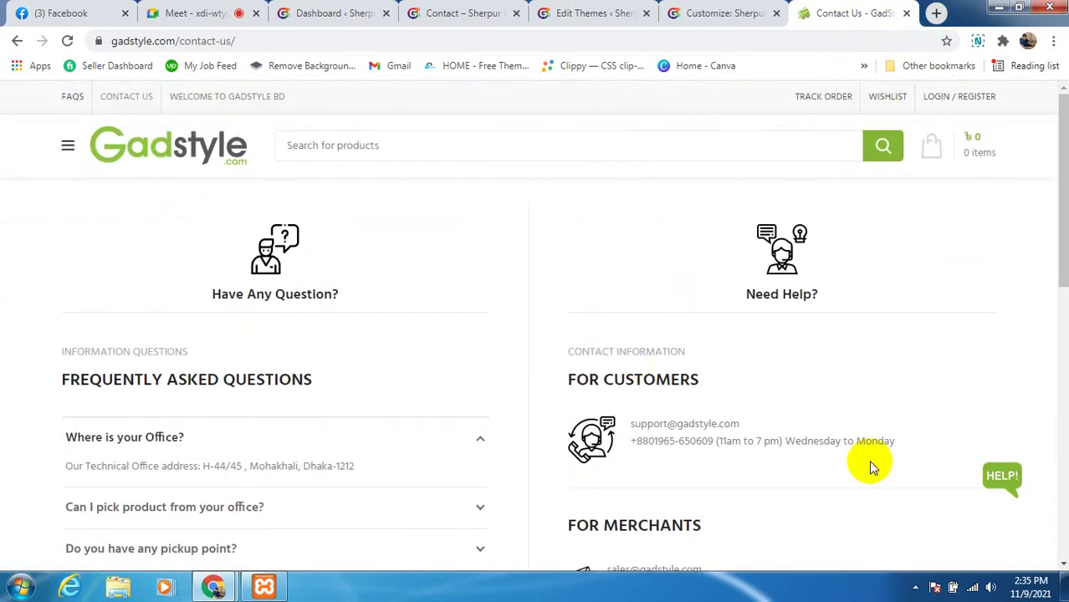
# Try the HELP chat, close the Messenger login tab, and open a new tab
pyautogui.click(1001, 475)
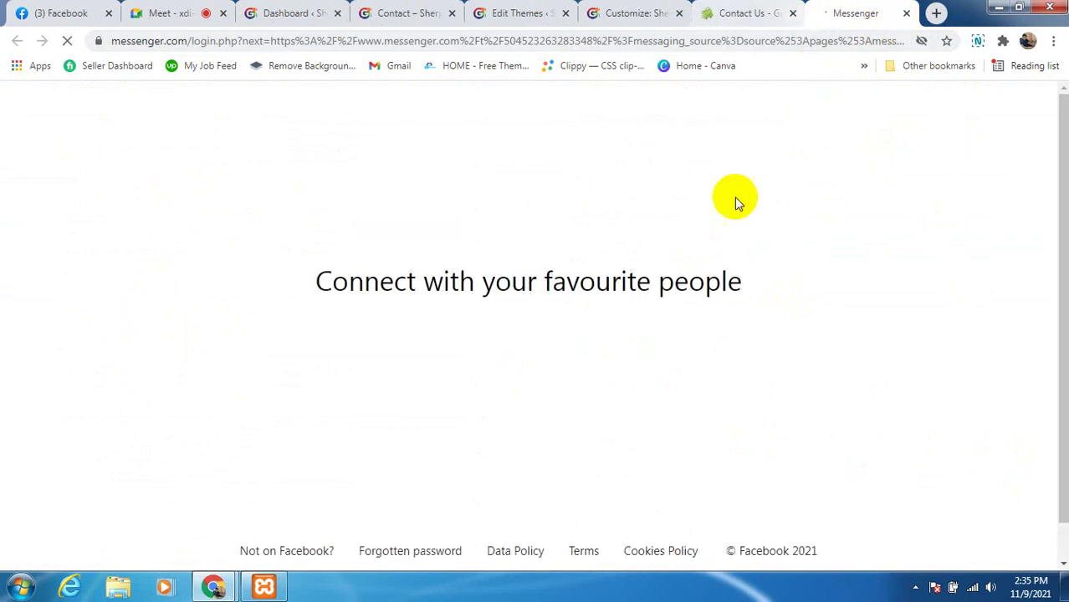
pyautogui.click(905, 14)
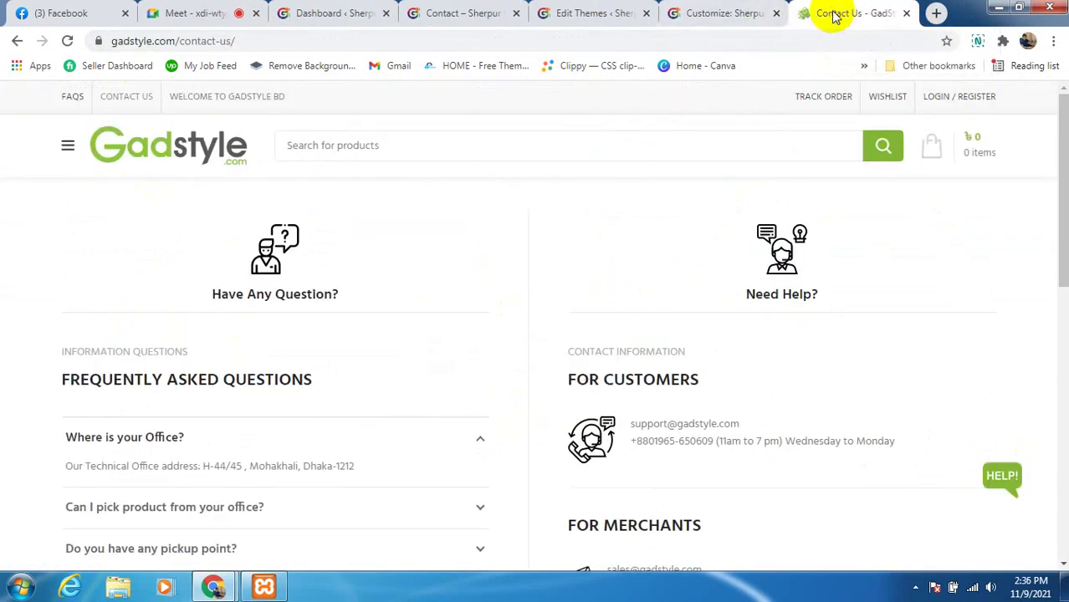
pyautogui.scroll(-3, 221, 458)
pyautogui.scroll(-3, 346, 435)
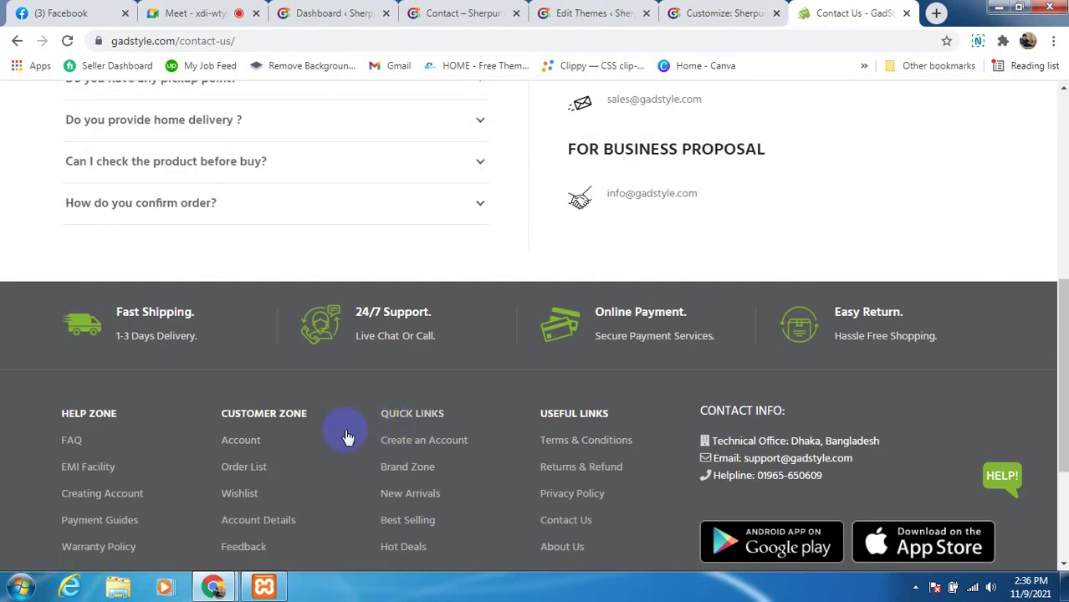
pyautogui.scroll(3, 358, 436)
pyautogui.scroll(3, 357, 437)
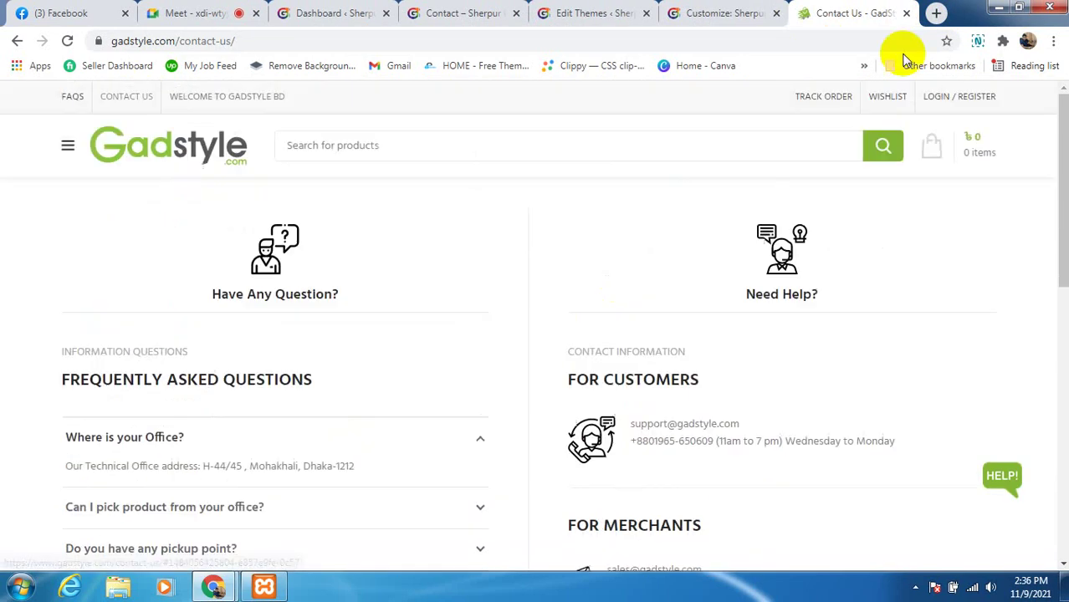
pyautogui.click(936, 13)
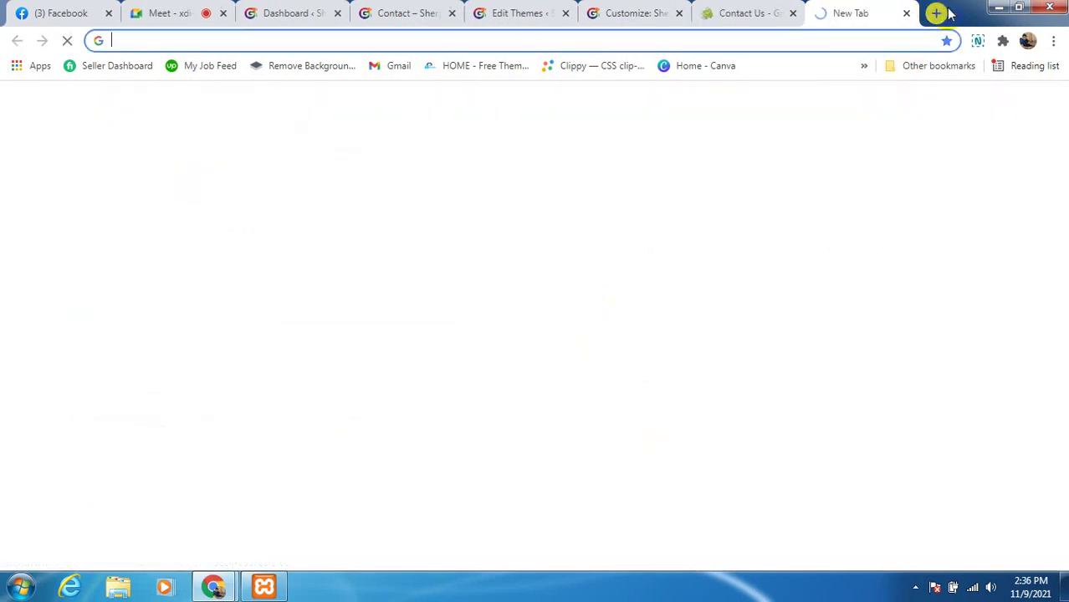
# Load skbartajhenaidah.com and scroll down to its footer
pyautogui.click(325, 39)
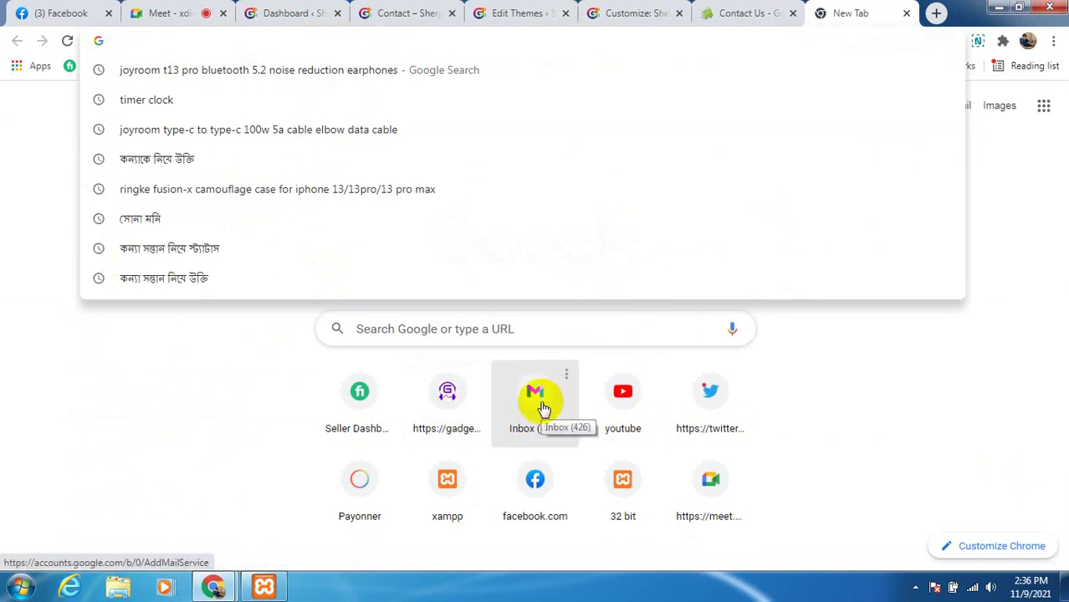
pyautogui.write('sk')
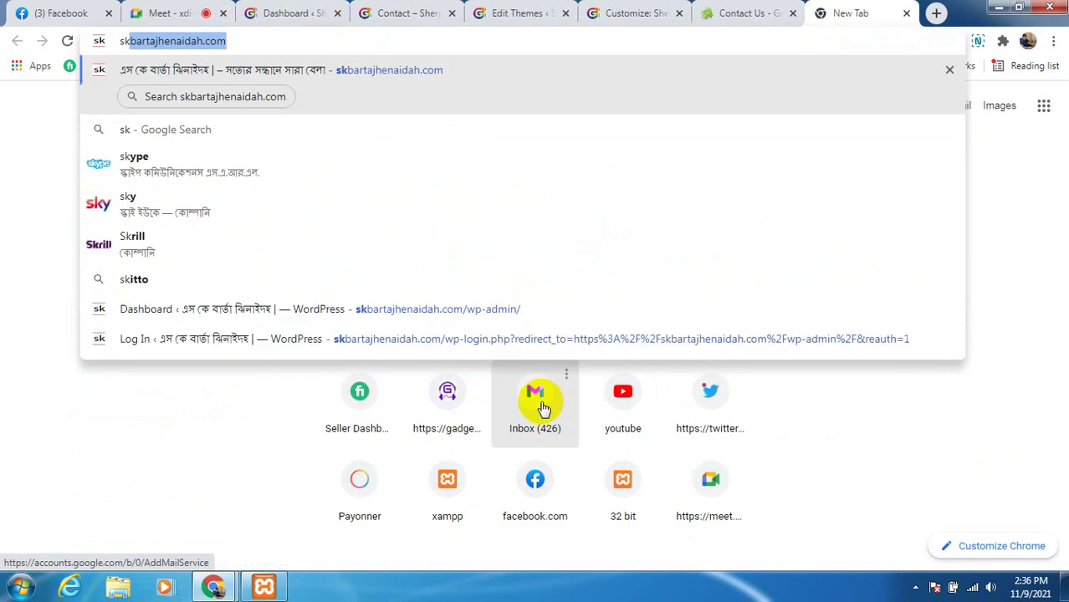
pyautogui.press('Return')
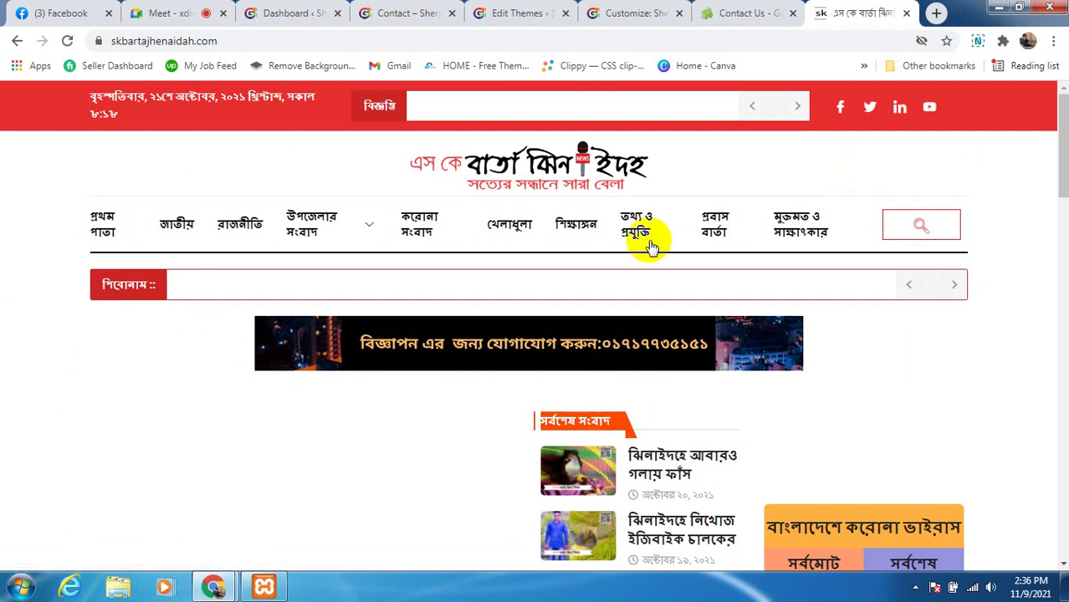
pyautogui.scroll(-2, 573, 268)
pyautogui.scroll(2, 622, 272)
pyautogui.scroll(-8, 680, 276)
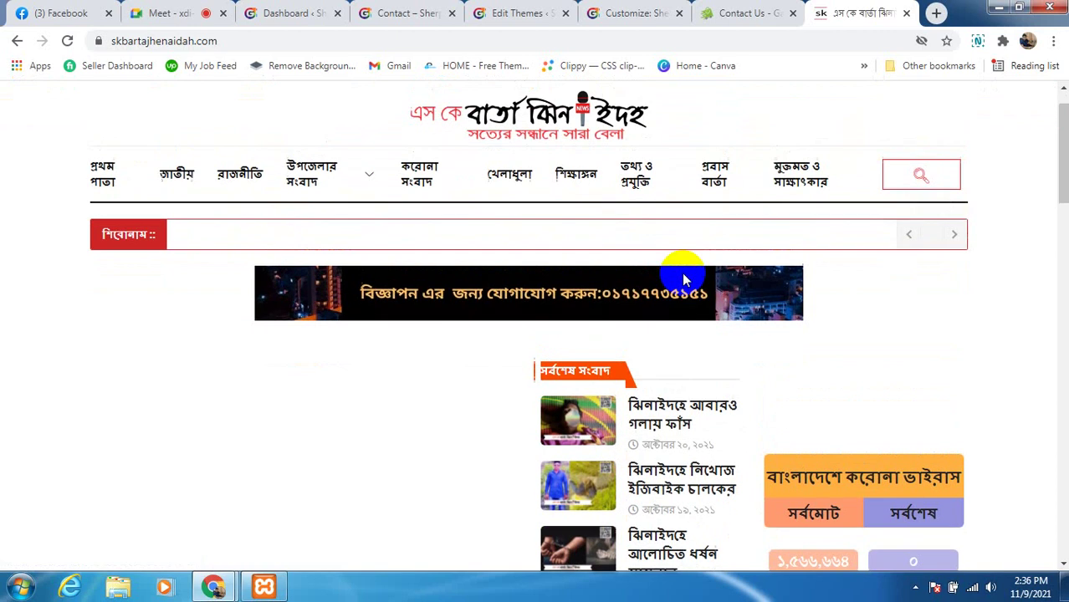
pyautogui.scroll(-10, 603, 422)
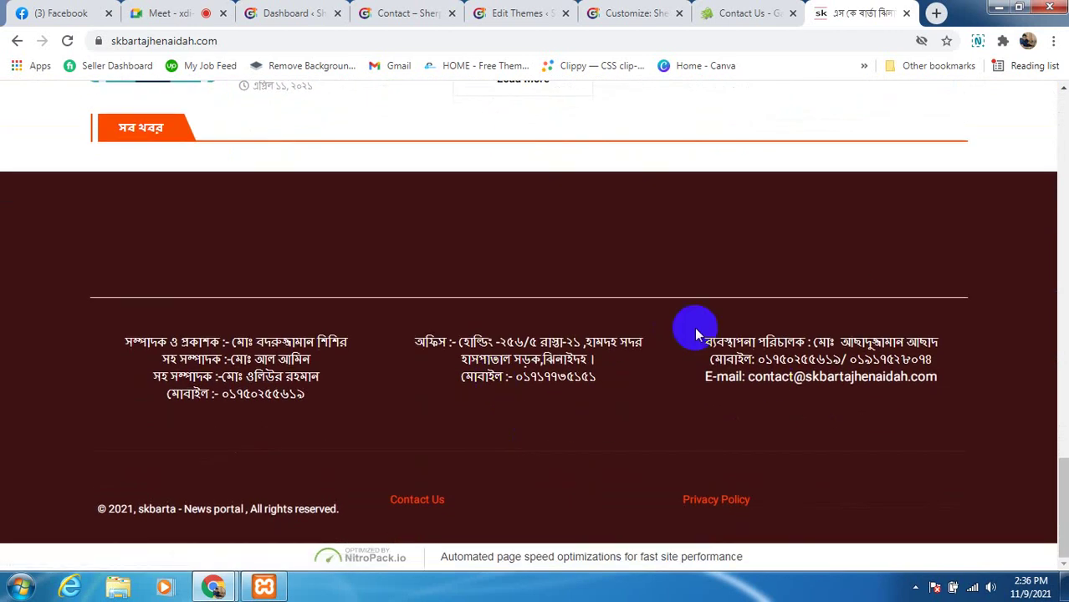
# Open the site's Contact Us page, scroll to the embedded Google Map, then open a new tab
pyautogui.click(427, 508)
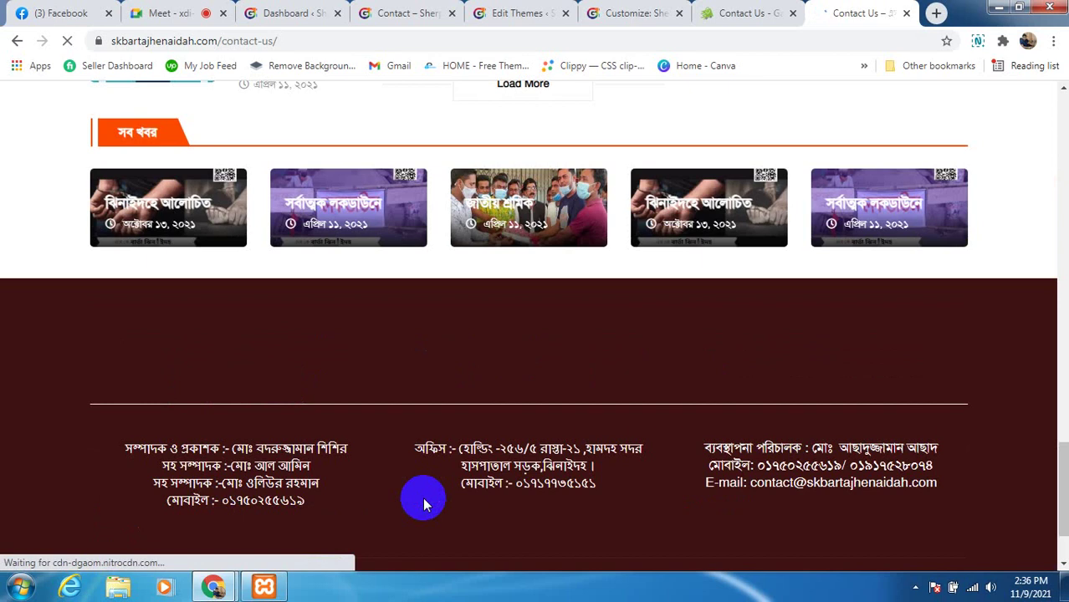
pyautogui.click(423, 501)
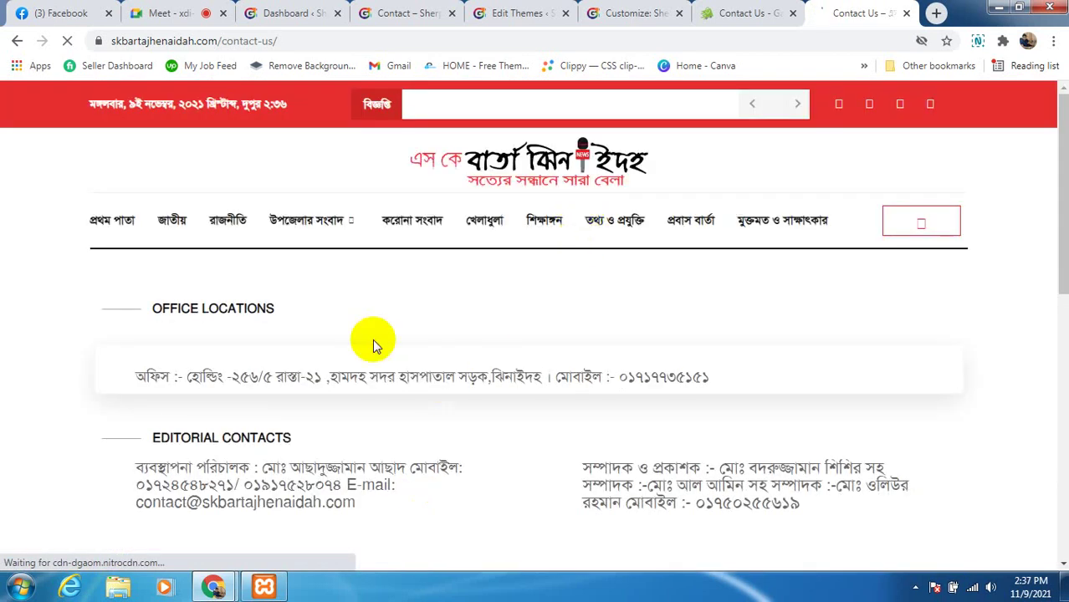
pyautogui.scroll(-3, 372, 339)
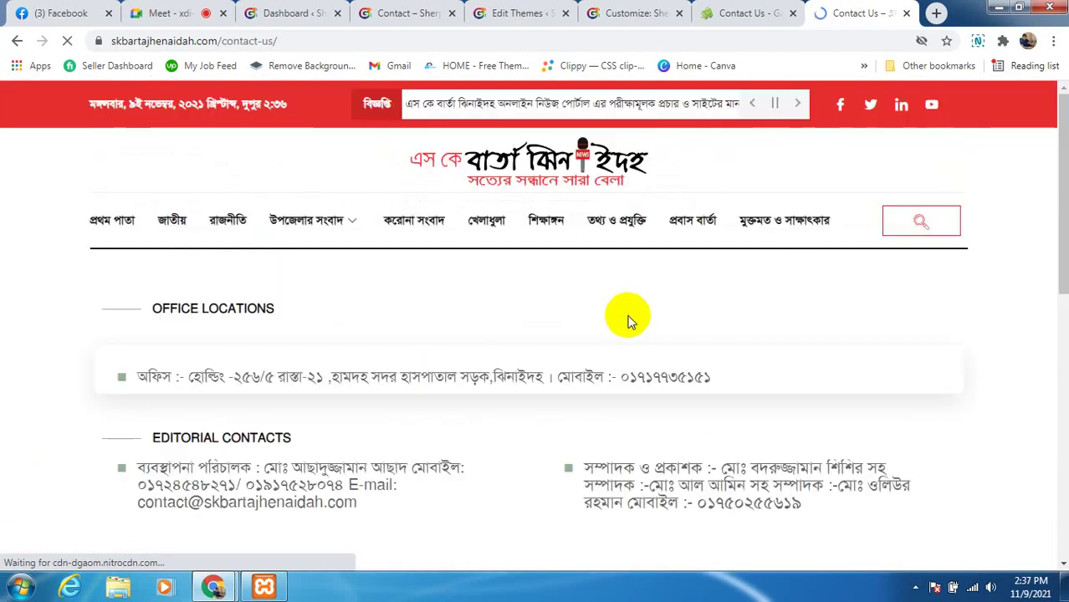
pyautogui.scroll(-10, 382, 360)
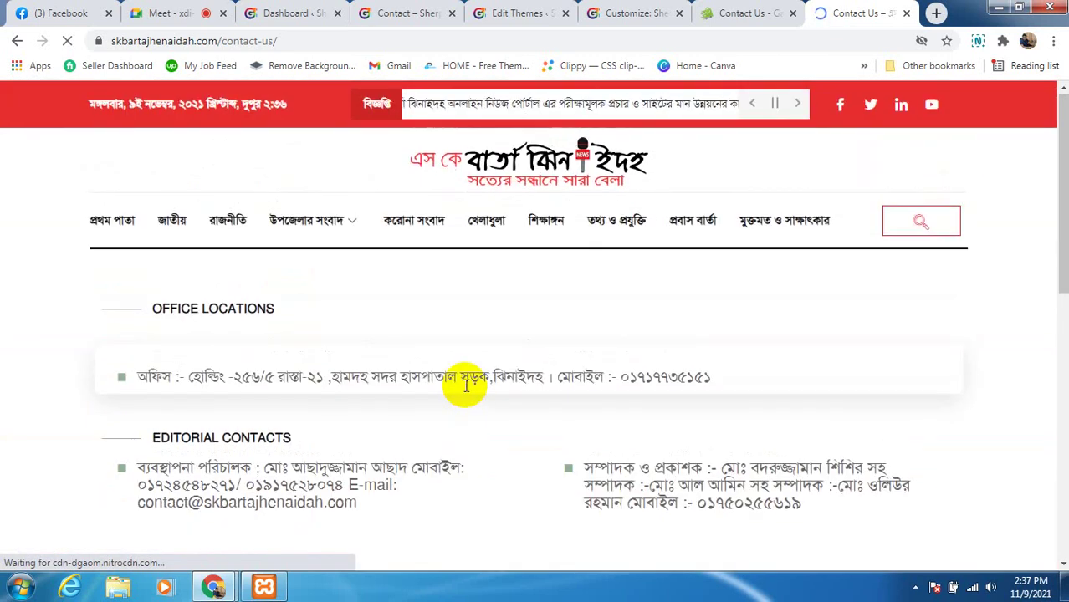
pyautogui.scroll(-2, 425, 427)
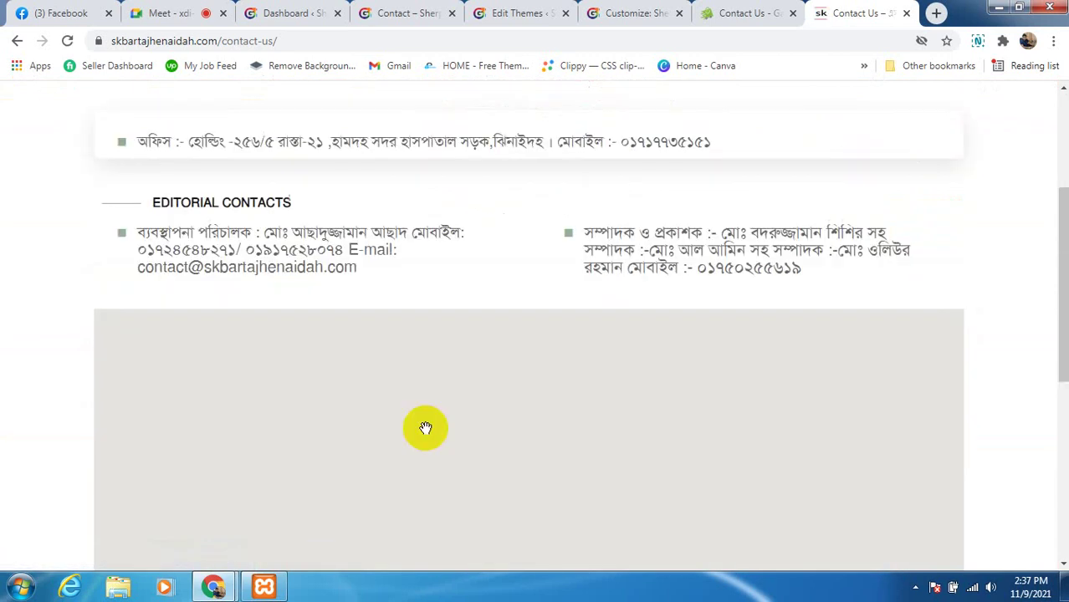
pyautogui.scroll(-1, 608, 336)
pyautogui.scroll(-1, 396, 346)
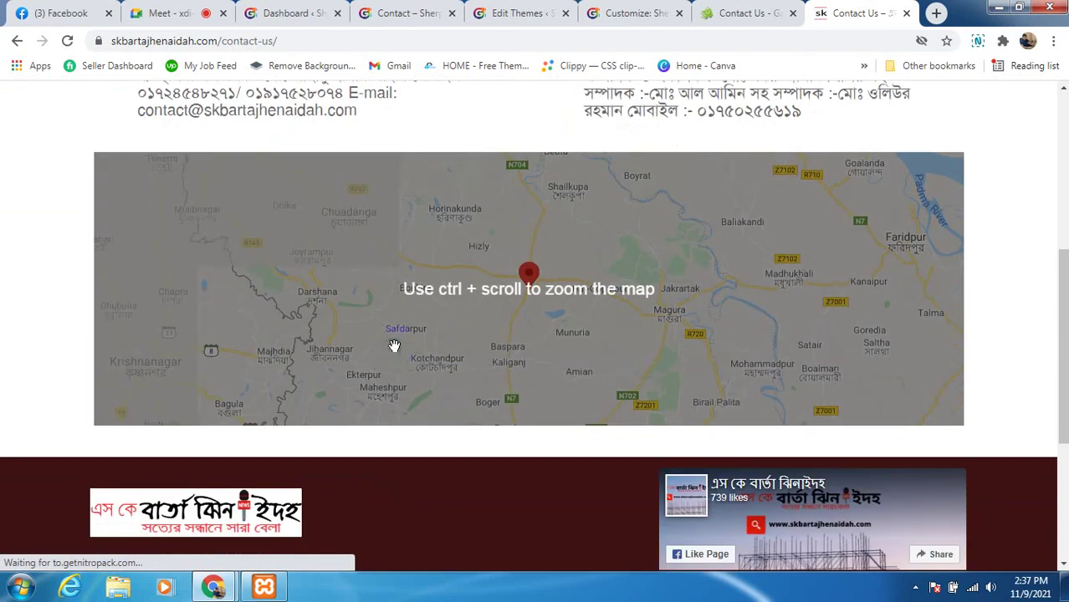
pyautogui.scroll(2, 469, 343)
pyautogui.scroll(3, 465, 429)
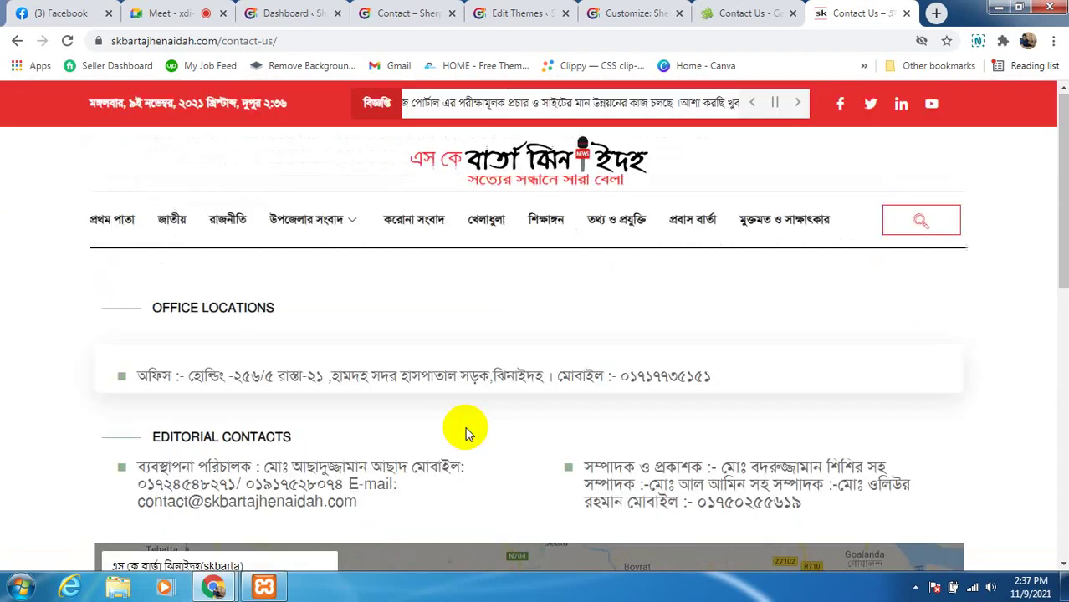
pyautogui.scroll(-2, 502, 502)
pyautogui.scroll(-2, 497, 484)
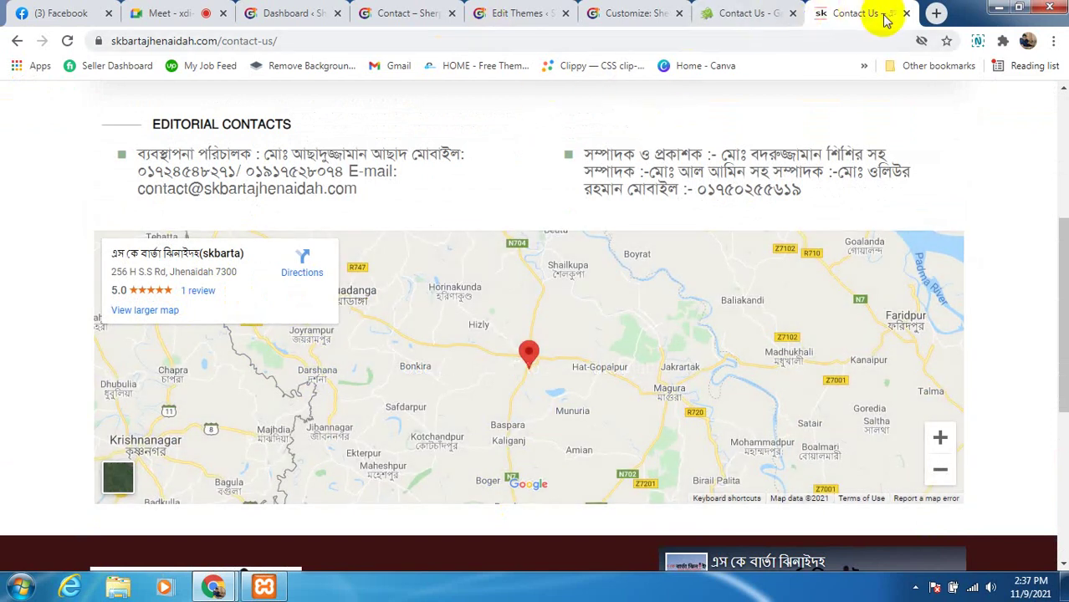
pyautogui.click(935, 14)
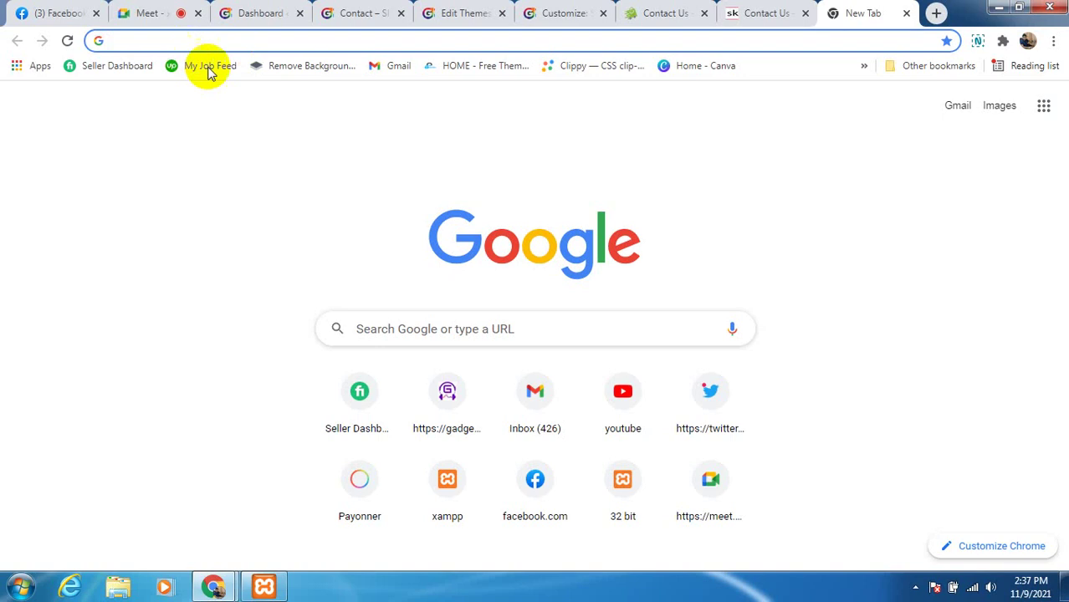
# Scroll through the overflow bookmarks list, then close it
pyautogui.click(863, 66)
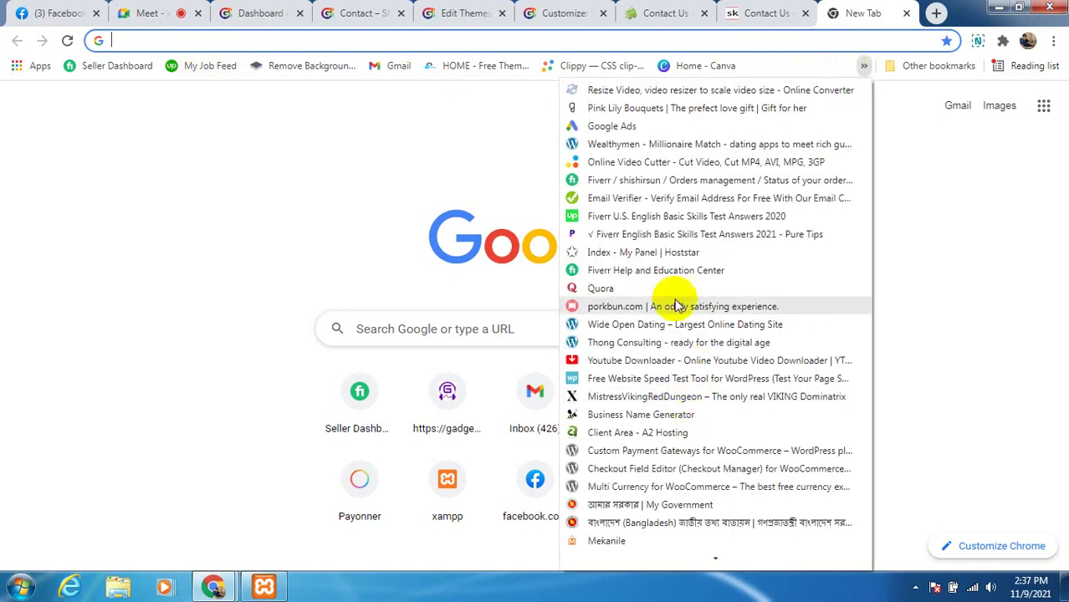
pyautogui.scroll(-2, 598, 470)
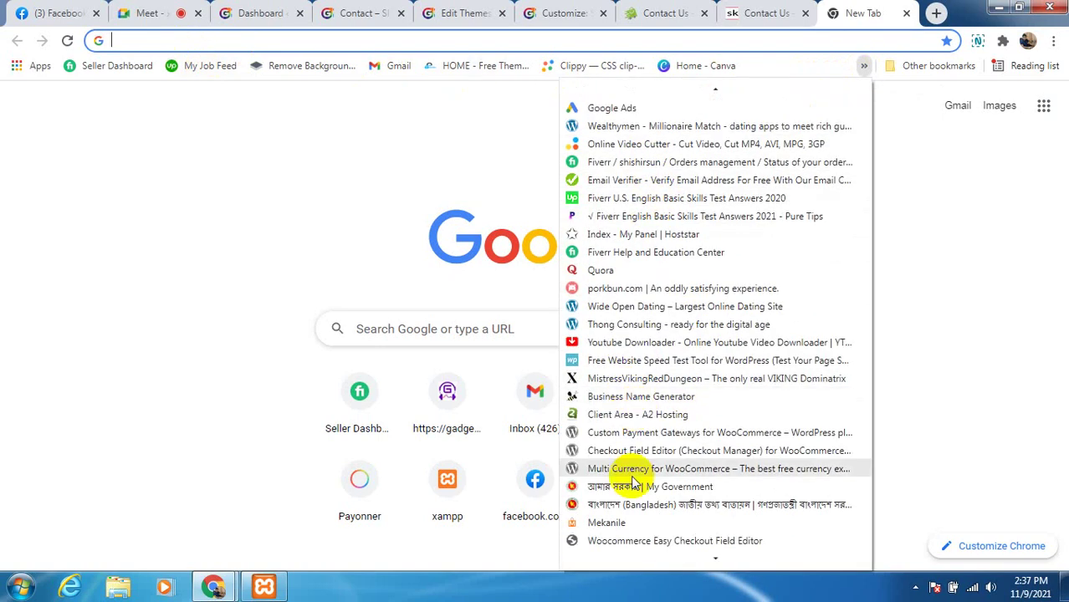
pyautogui.scroll(-3, 613, 520)
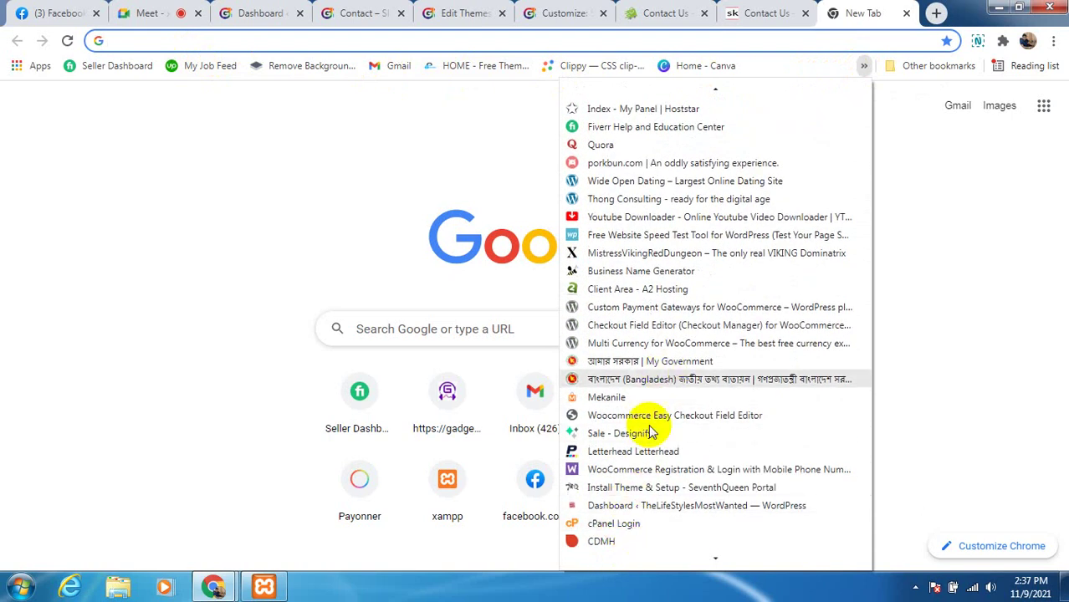
pyautogui.scroll(-1, 608, 525)
pyautogui.scroll(-2, 613, 540)
pyautogui.scroll(-5, 611, 541)
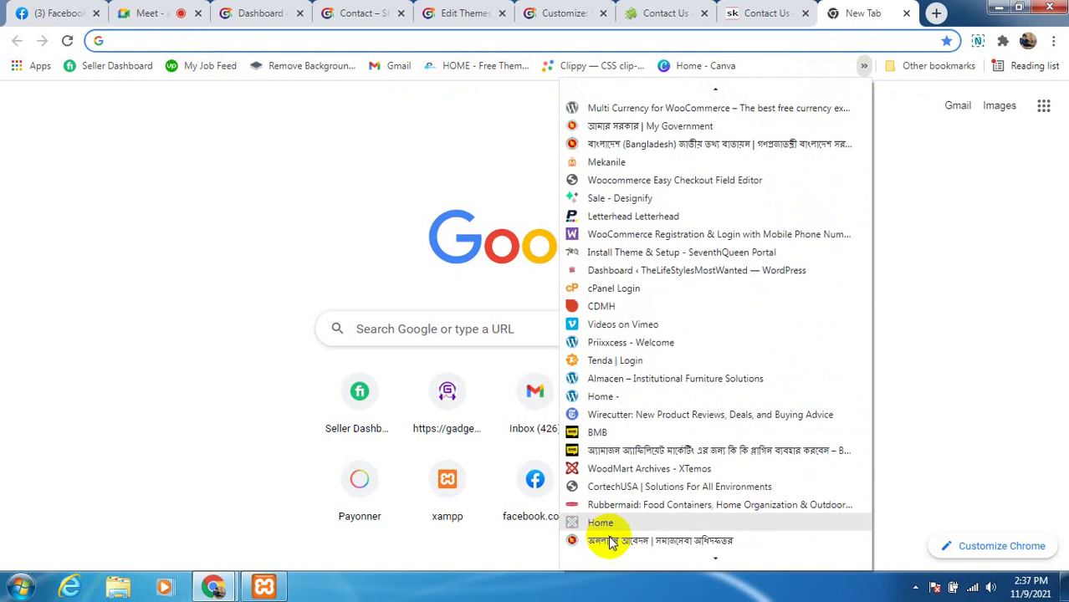
pyautogui.scroll(-1, 623, 518)
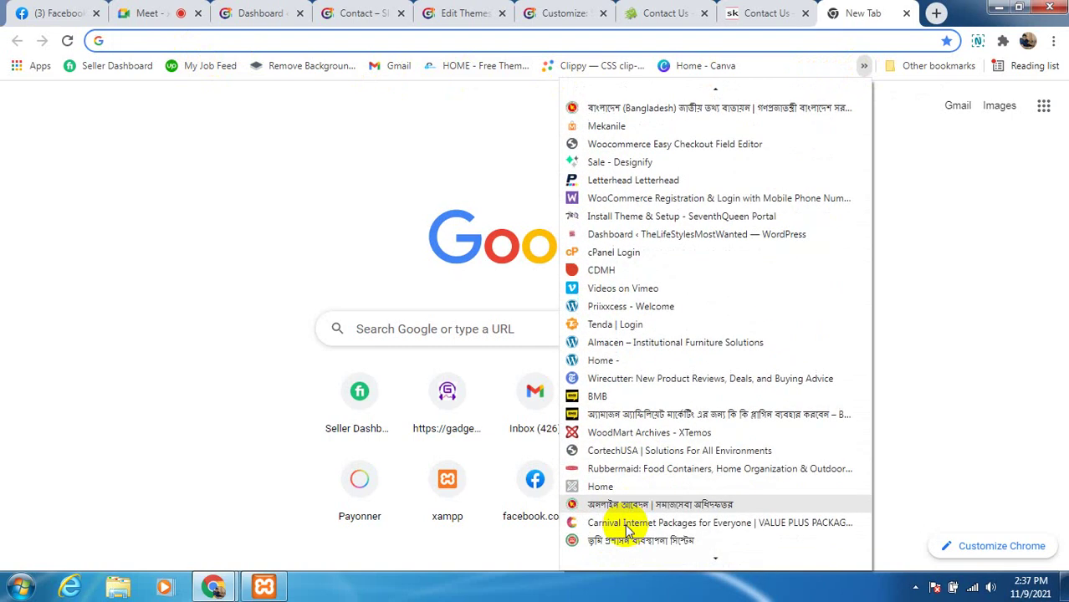
pyautogui.scroll(-2, 624, 532)
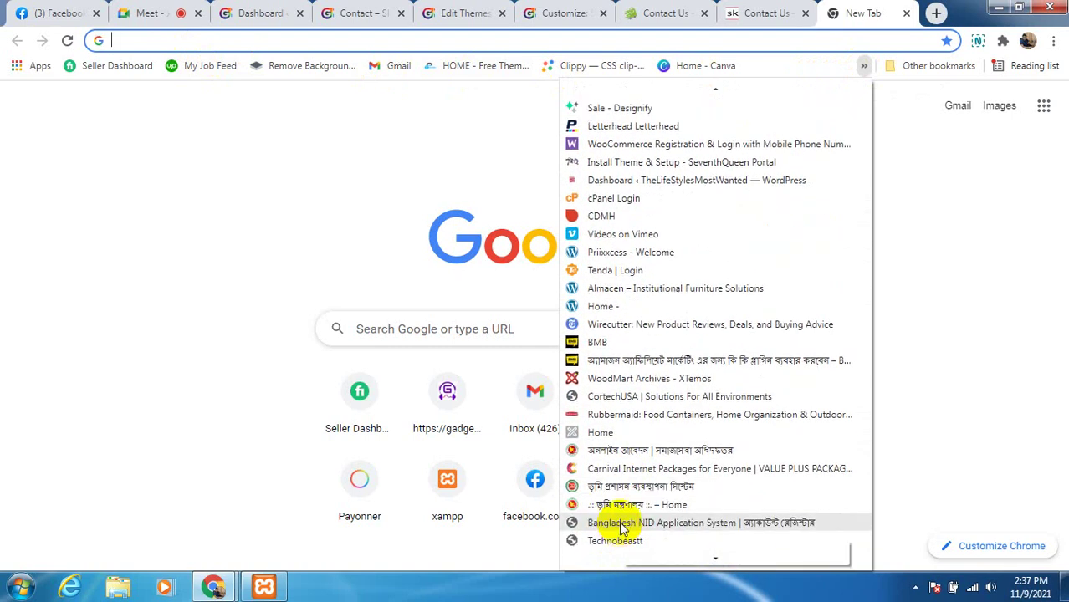
pyautogui.scroll(-4, 620, 529)
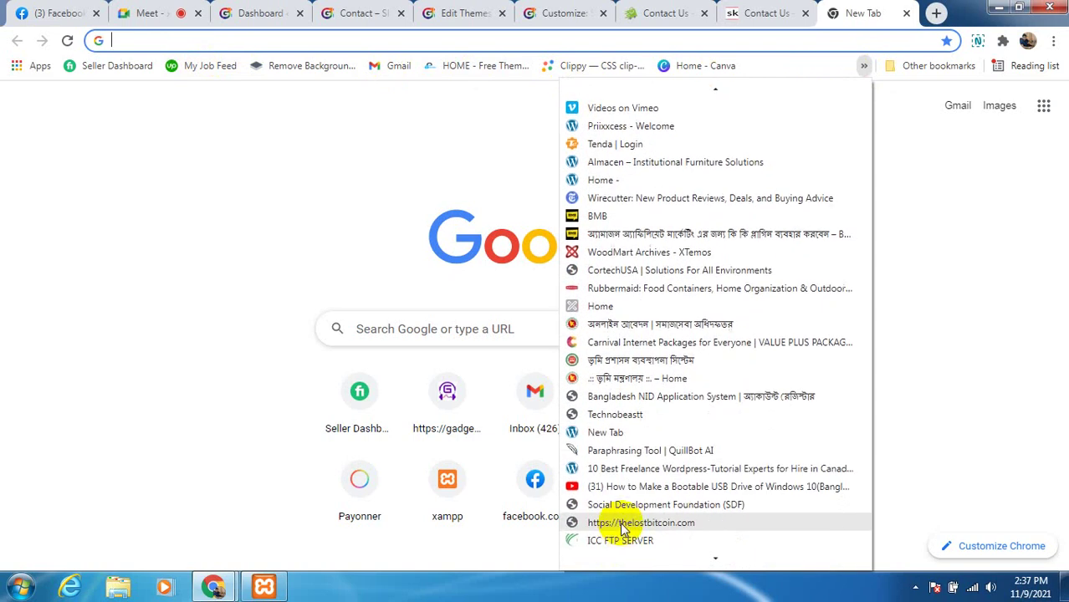
pyautogui.scroll(-1, 620, 529)
pyautogui.click(353, 252)
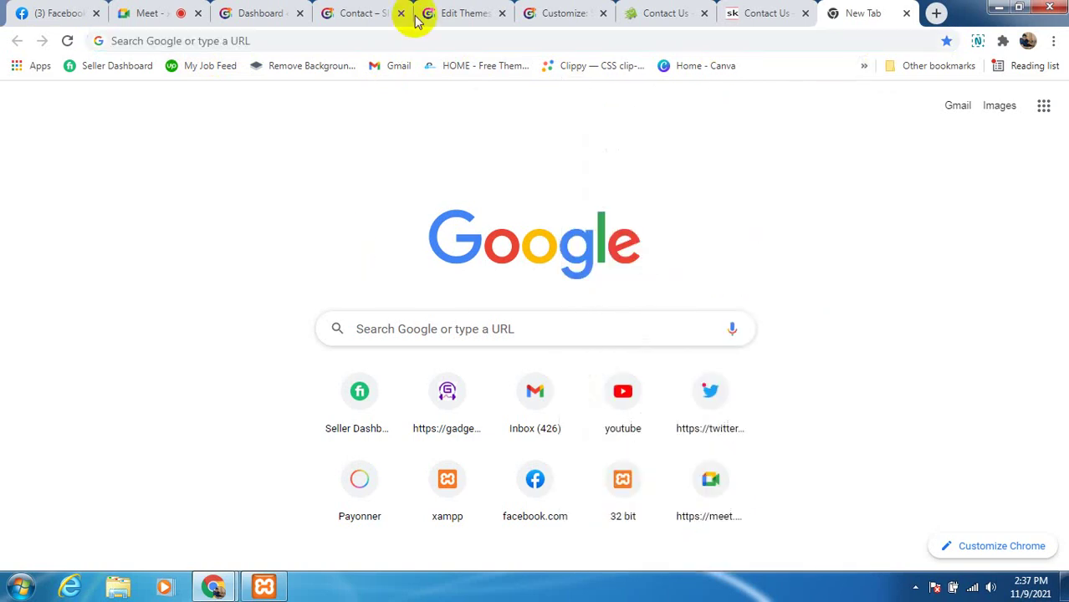
# Search Google for 'contact us form'
pyautogui.click(362, 36)
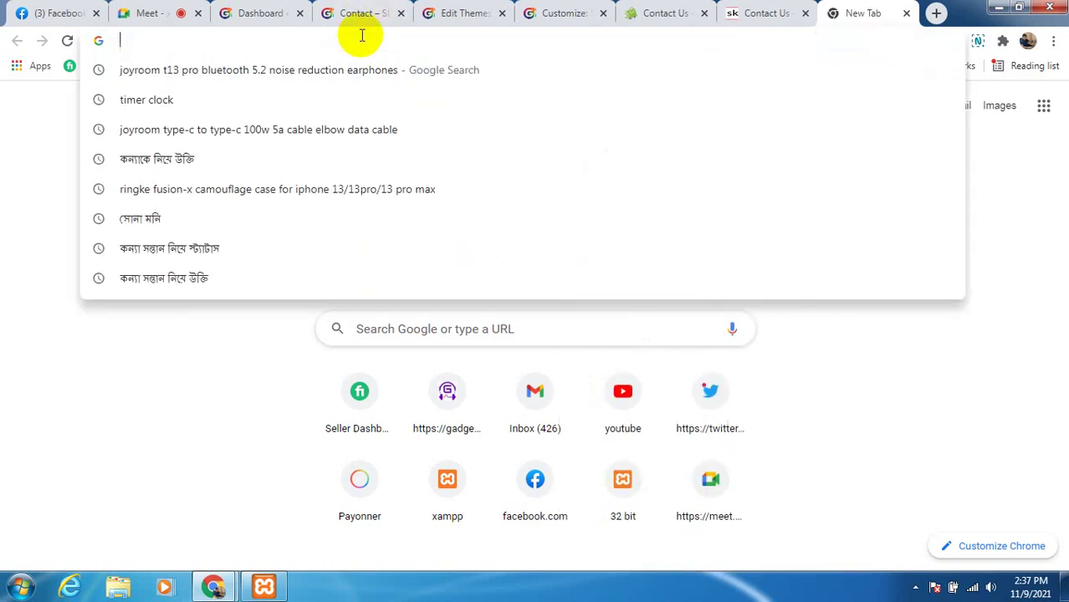
pyautogui.write('contac')
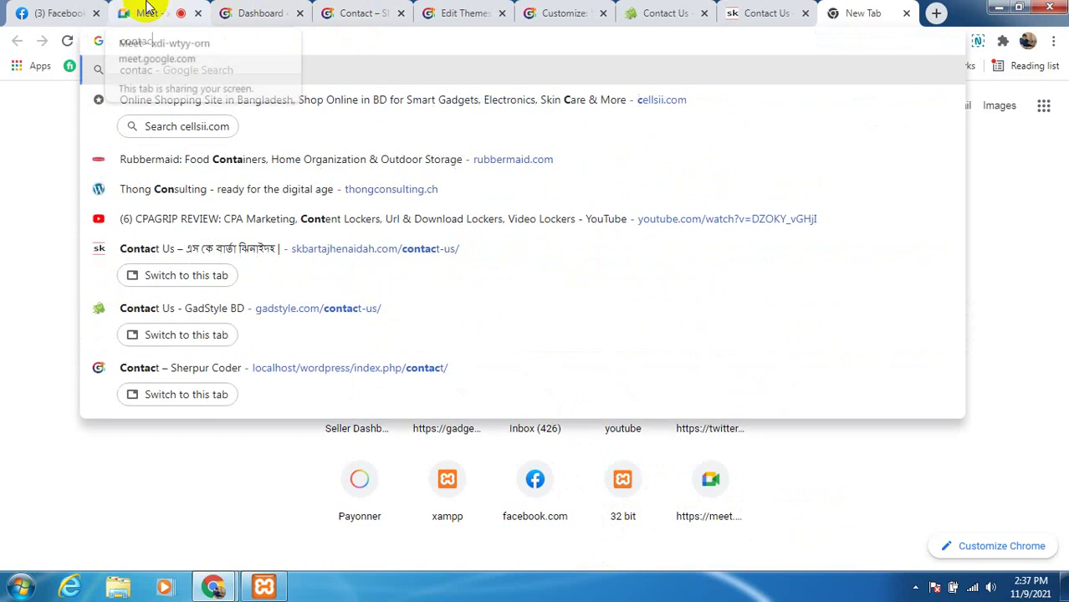
pyautogui.write('t u')
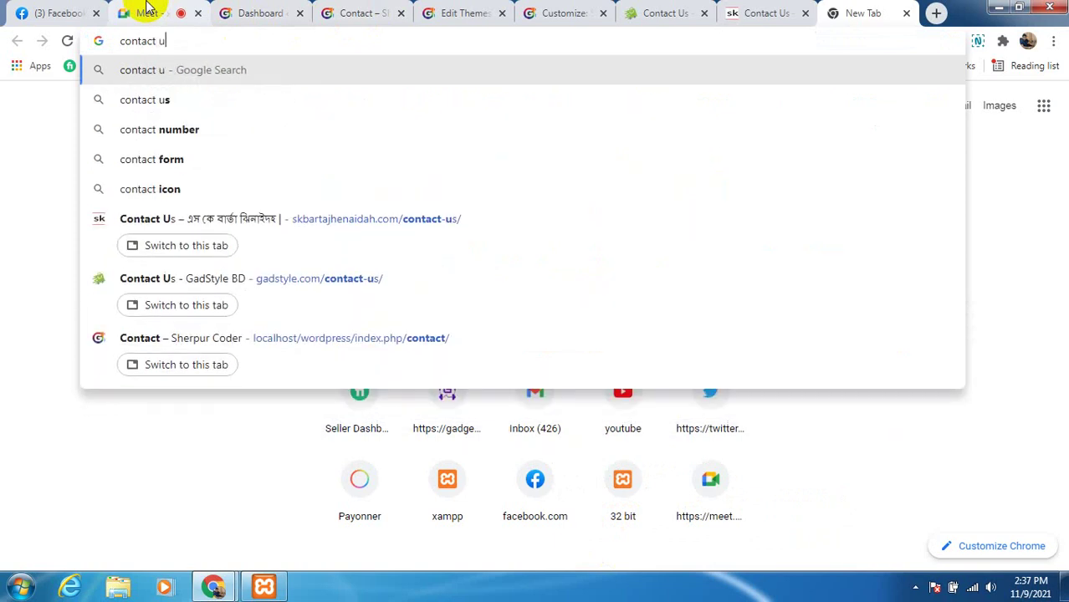
pyautogui.write('s form')
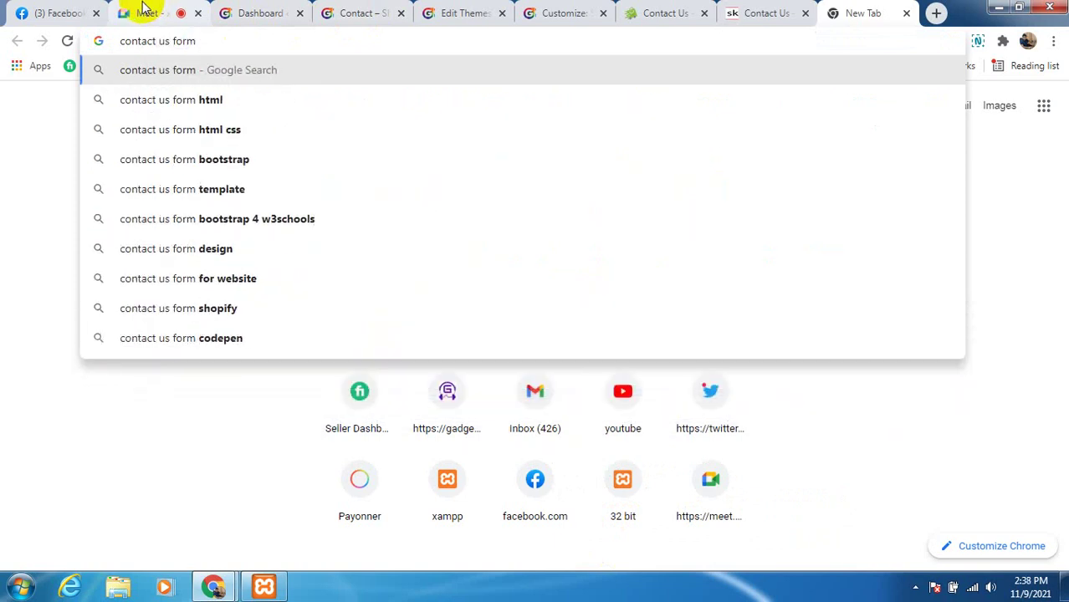
pyautogui.press('Return')
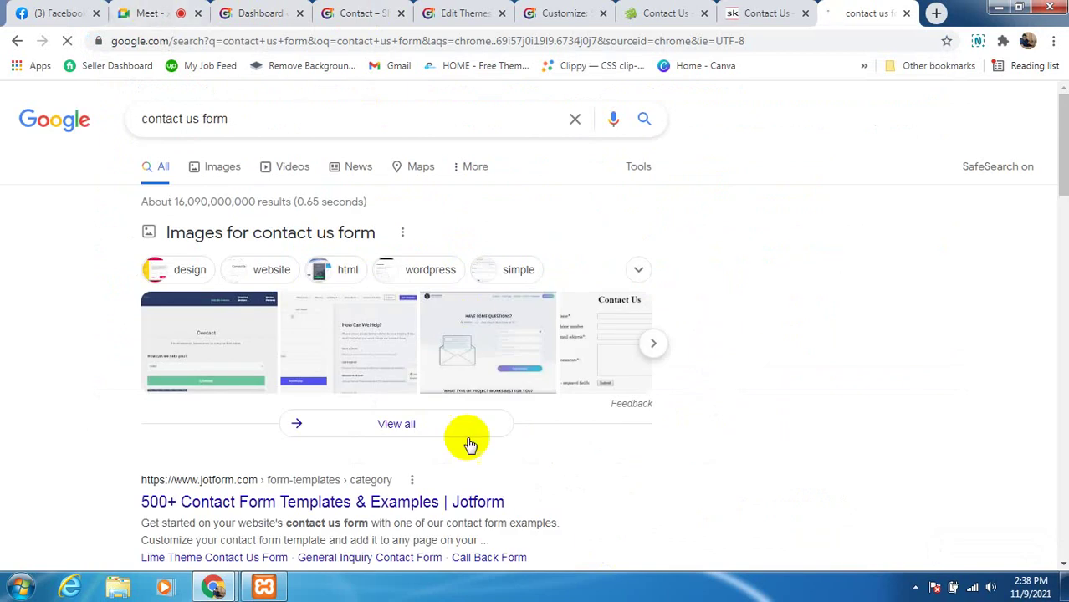
# Page through the example images and open the full Google Images results for contact forms
pyautogui.scroll(-2, 451, 443)
pyautogui.scroll(1, 268, 370)
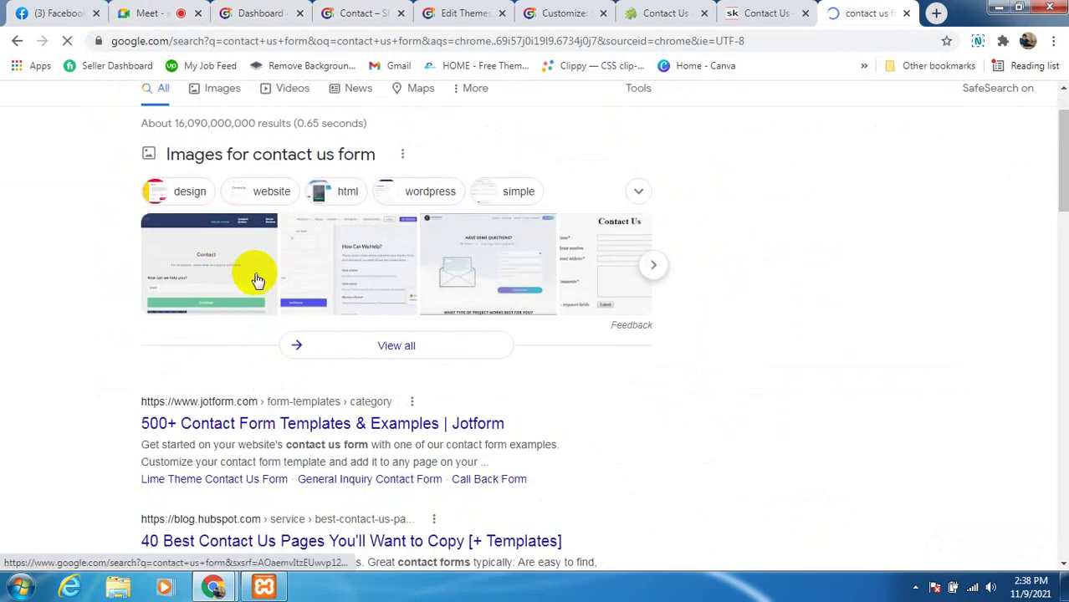
pyautogui.click(654, 268)
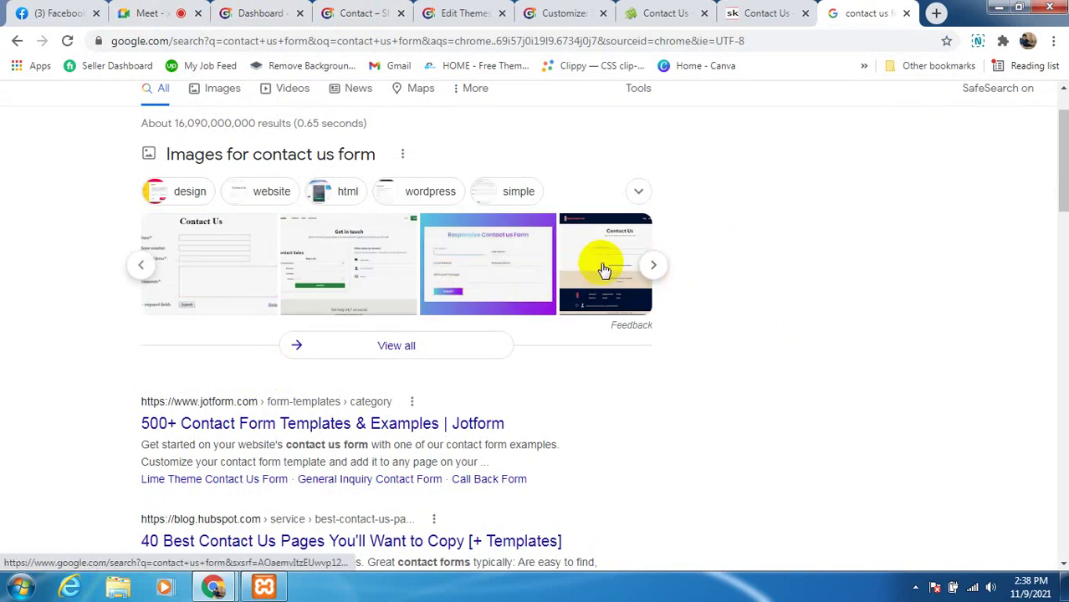
pyautogui.click(243, 285)
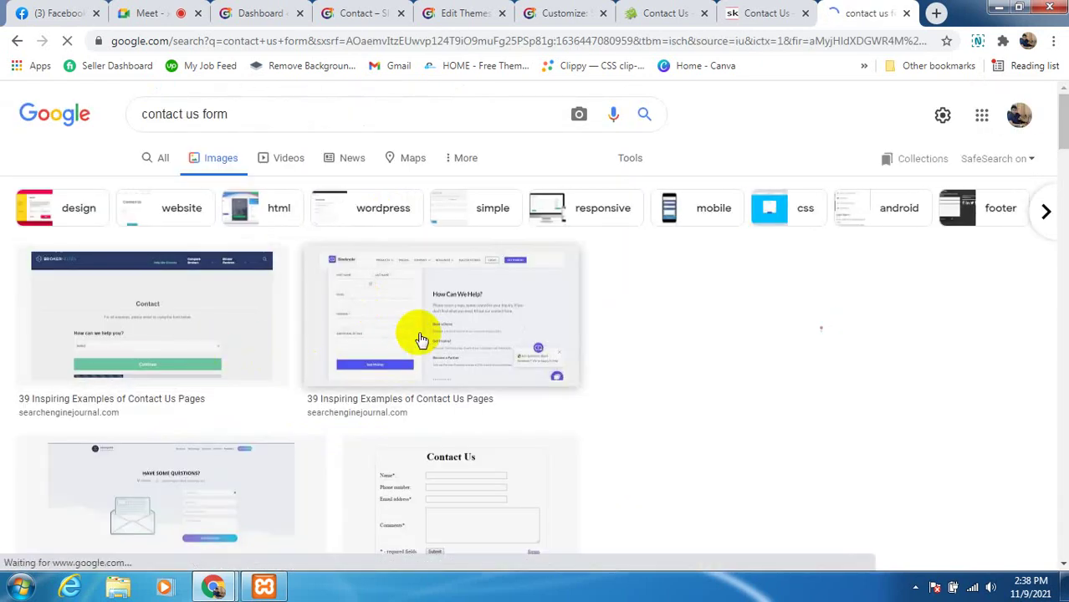
# Preview the envelope-style contact page example, then return to the WordPress theme editor
pyautogui.scroll(-1, 359, 368)
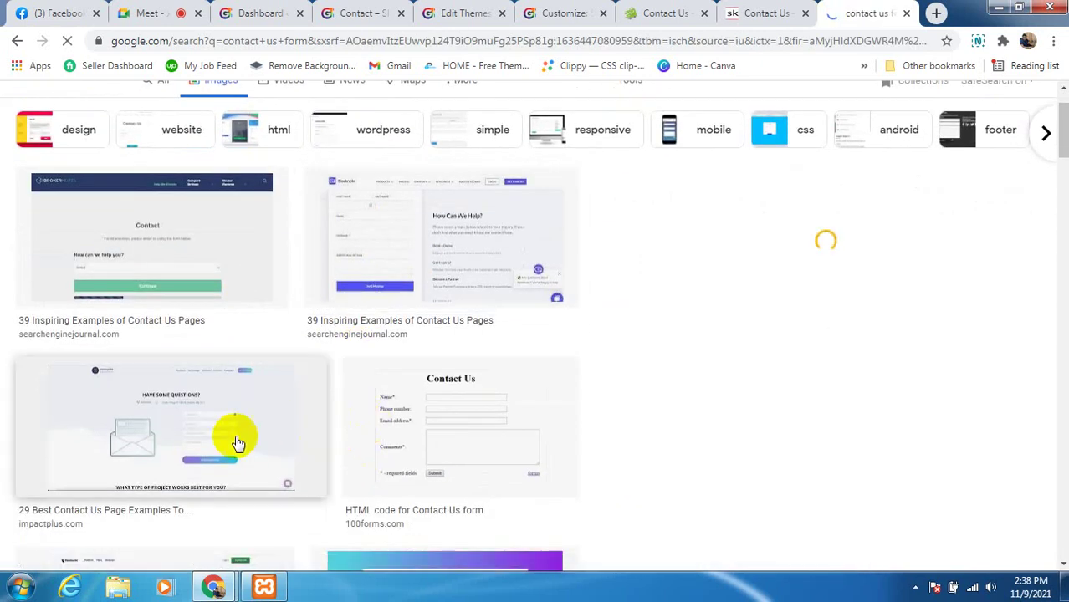
pyautogui.click(228, 445)
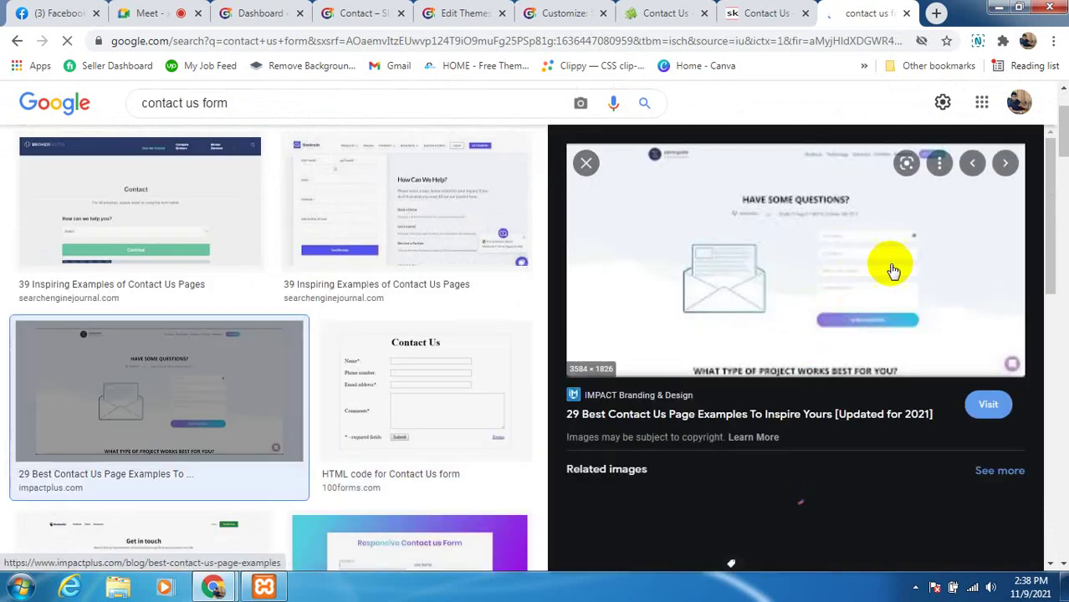
pyautogui.scroll(-3, 828, 351)
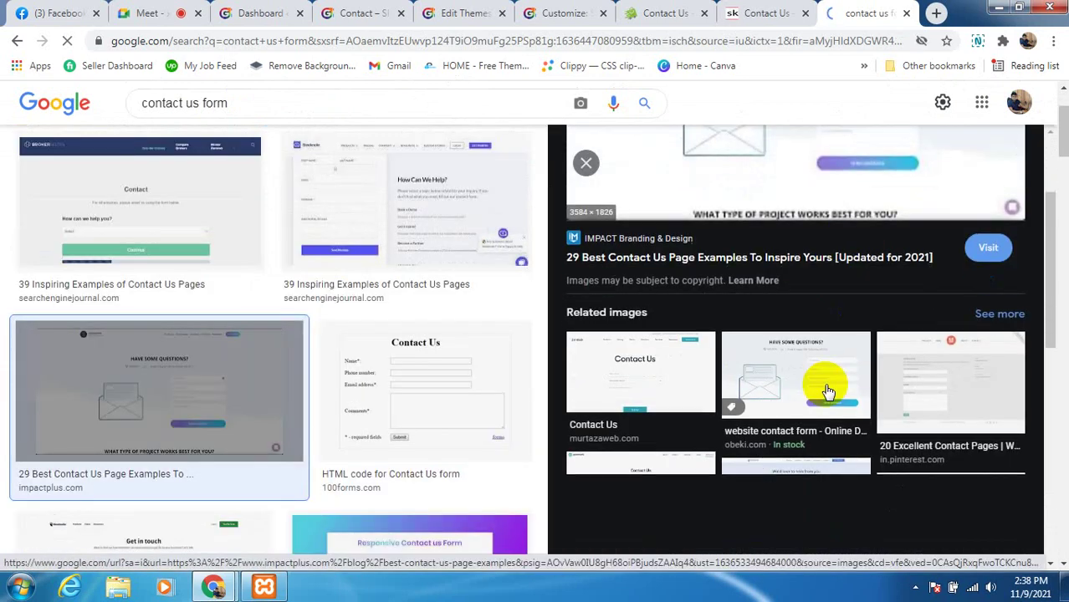
pyautogui.scroll(3, 786, 335)
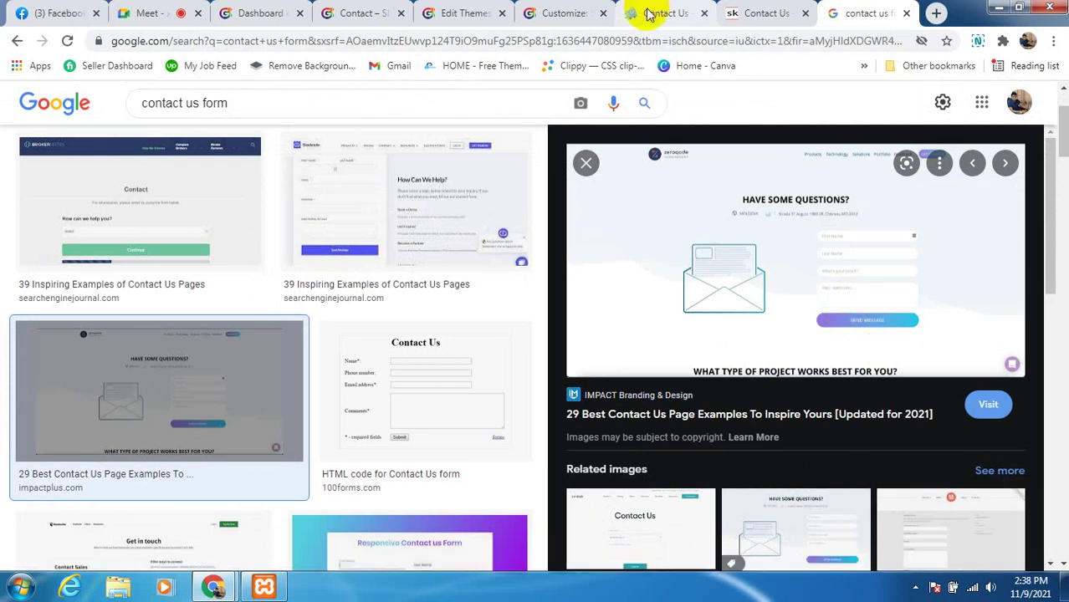
pyautogui.click(478, 15)
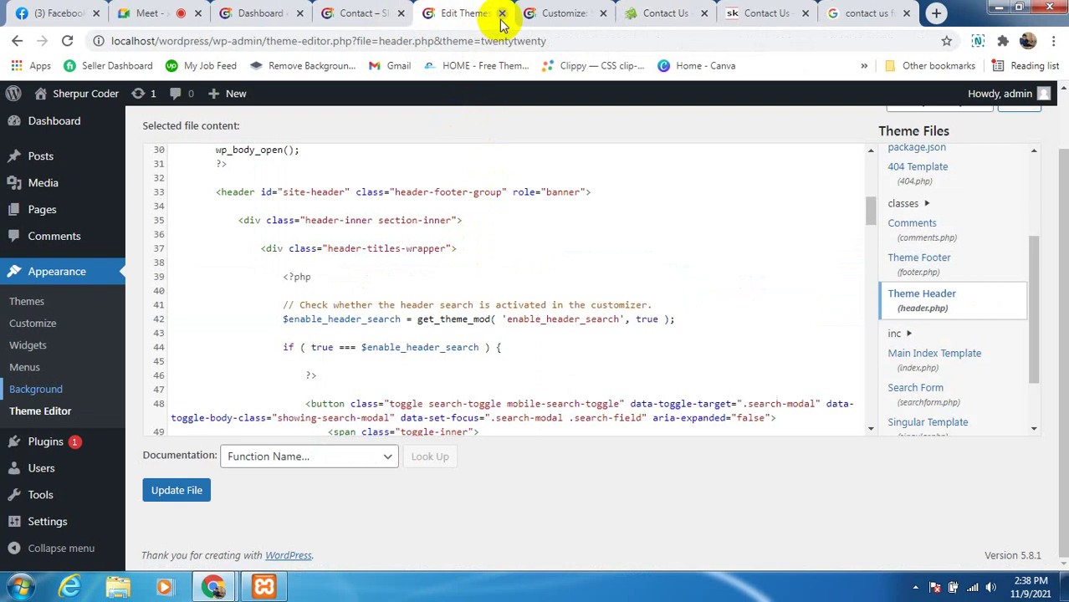
# Close the theme editor tab and review the local site's Contact page placeholder text
pyautogui.click(502, 14)
pyautogui.click(374, 13)
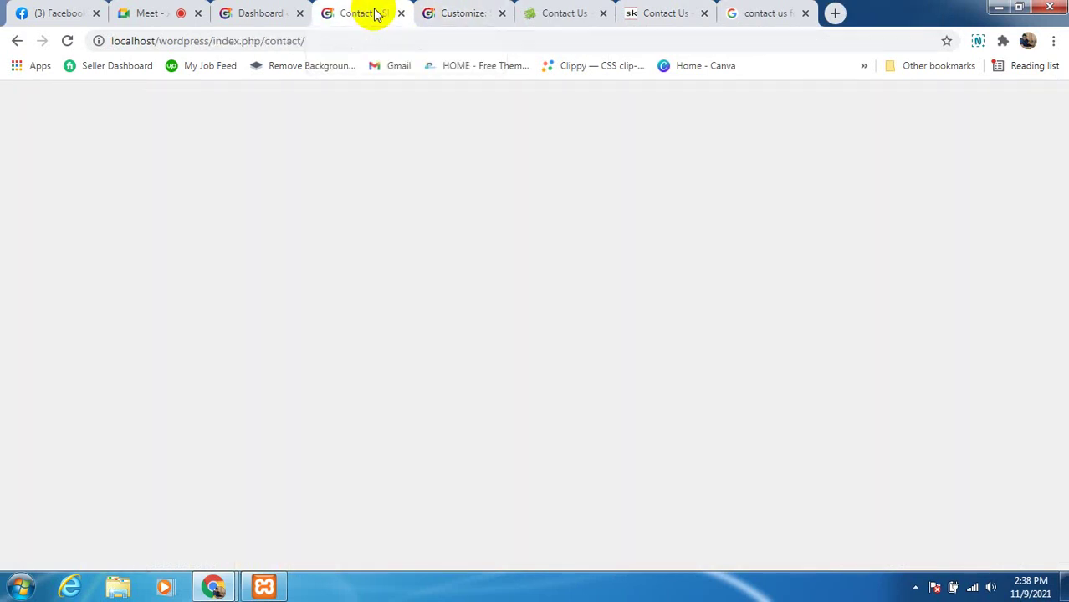
pyautogui.scroll(1, 489, 386)
pyautogui.scroll(-3, 396, 456)
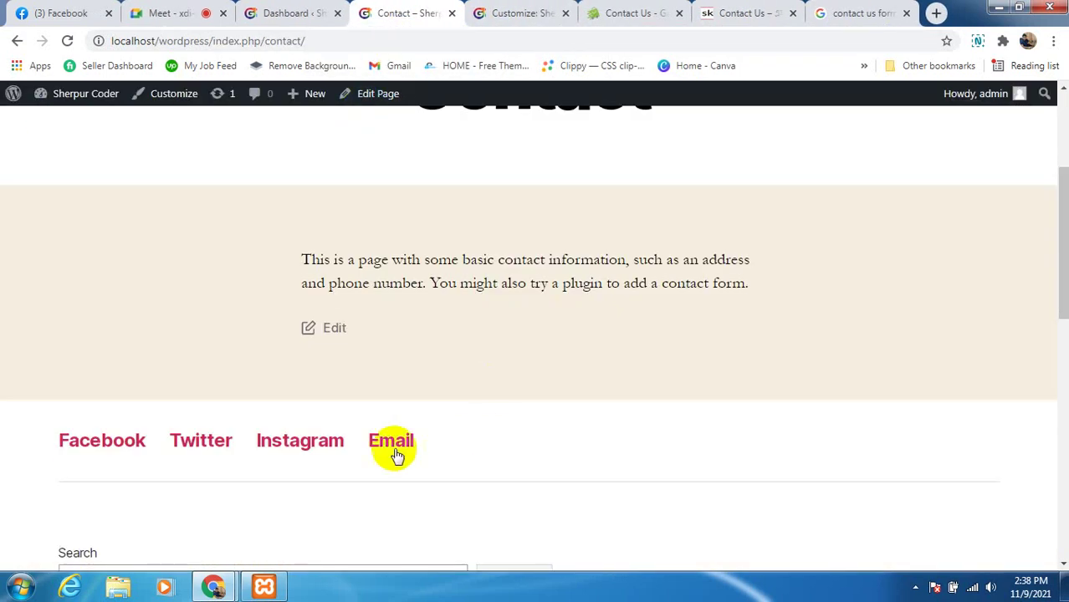
pyautogui.scroll(-3, 586, 439)
pyautogui.scroll(3, 461, 277)
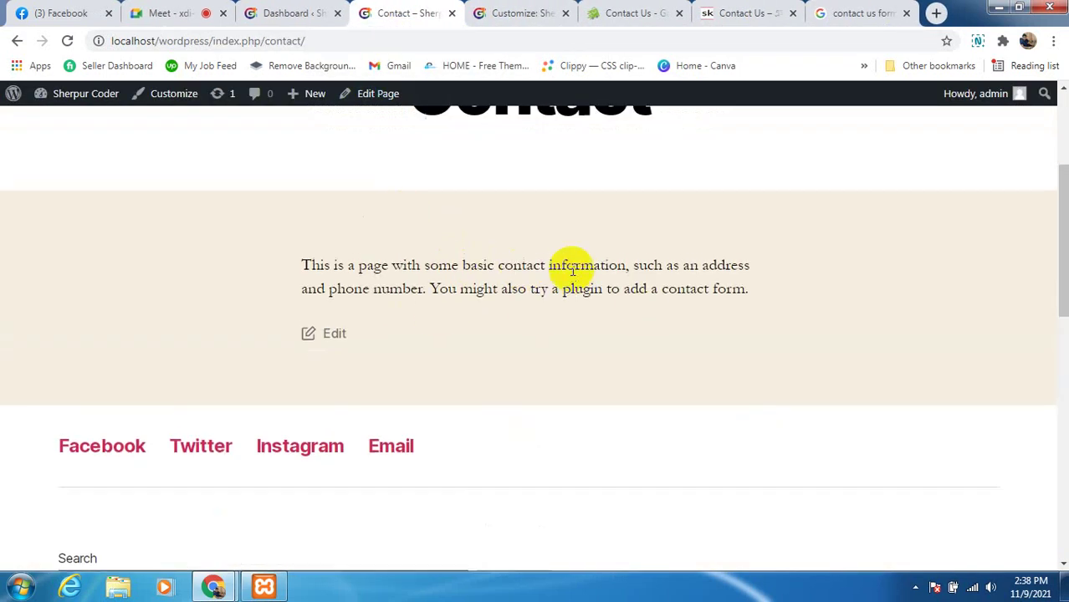
pyautogui.scroll(4, 581, 266)
pyautogui.scroll(-3, 568, 279)
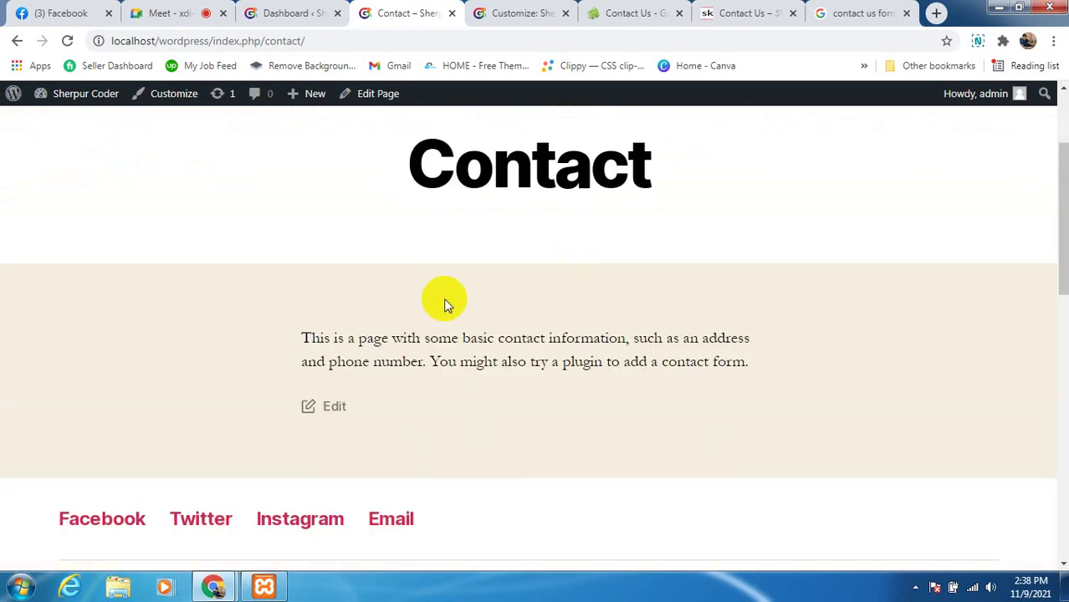
pyautogui.scroll(-3, 468, 317)
pyautogui.scroll(4, 568, 333)
pyautogui.scroll(-1, 502, 343)
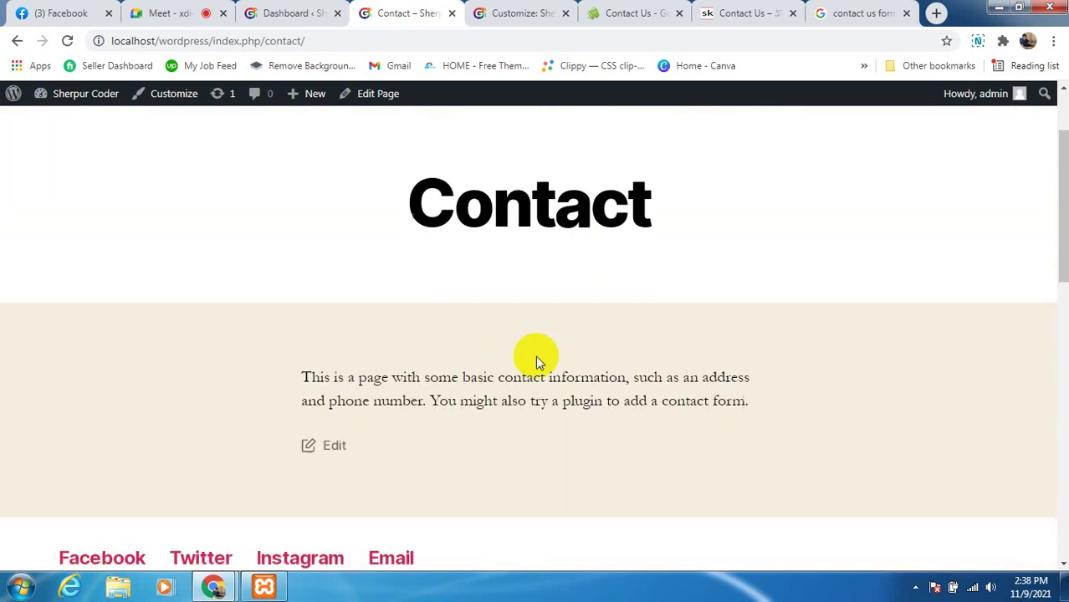
pyautogui.scroll(-1, 535, 355)
pyautogui.scroll(4, 648, 279)
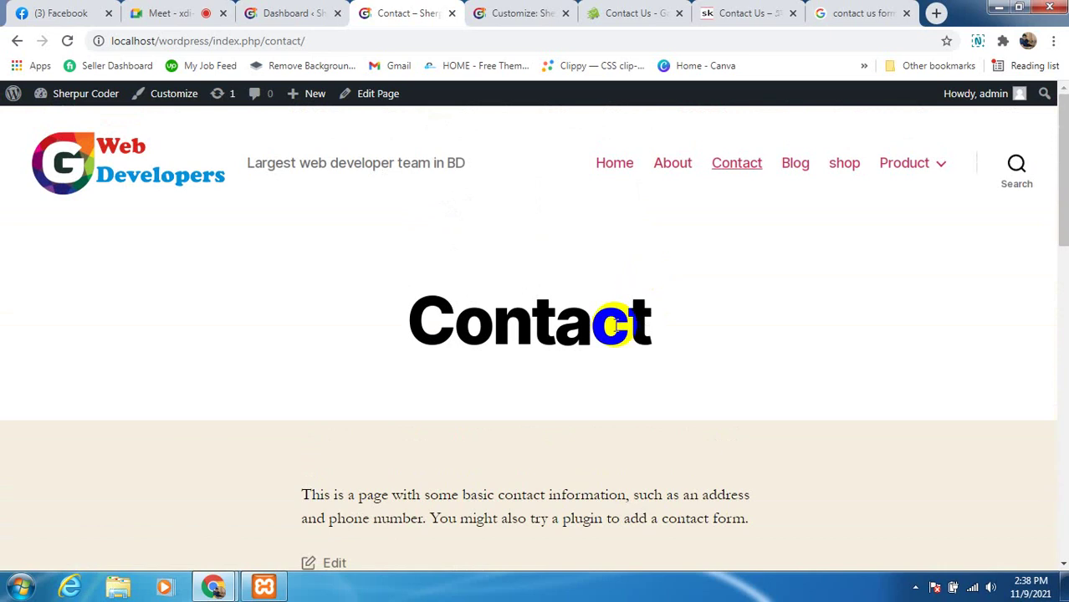
pyautogui.scroll(-2, 615, 327)
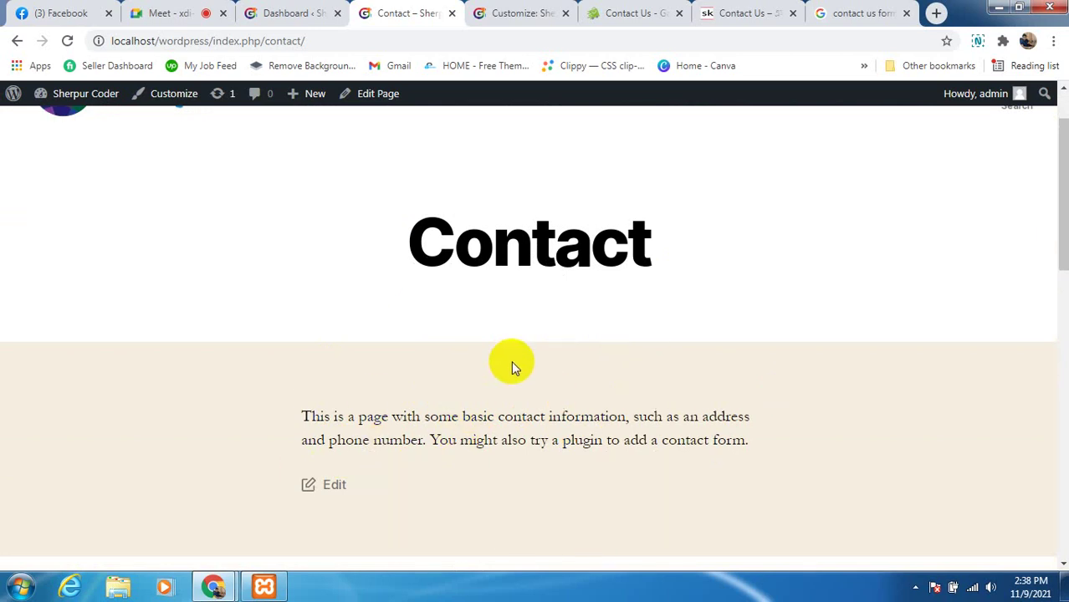
pyautogui.scroll(1, 544, 365)
pyautogui.scroll(-1, 495, 336)
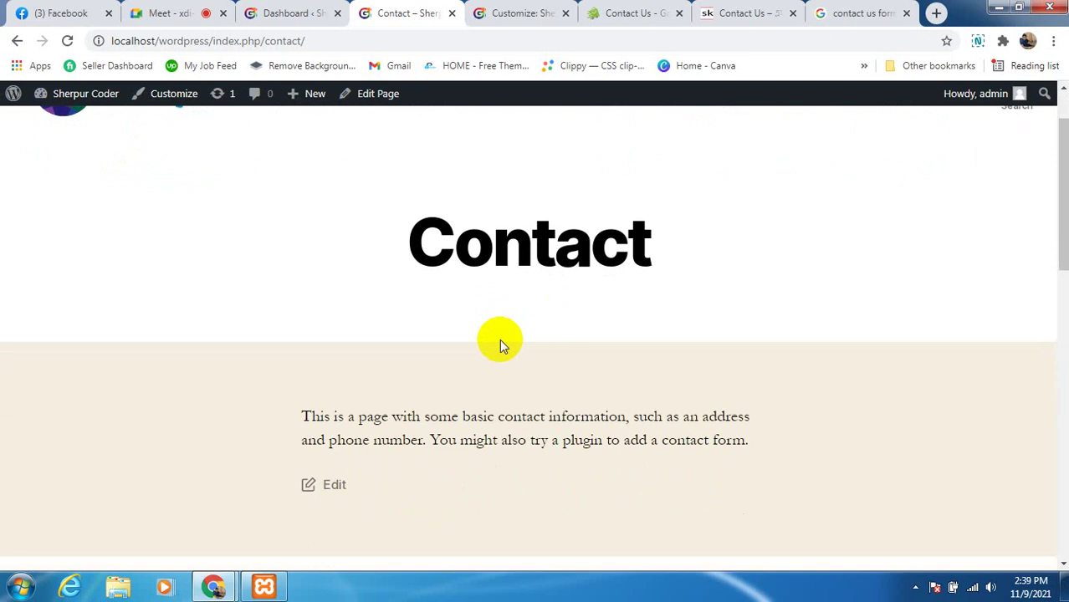
pyautogui.scroll(-2, 500, 339)
pyautogui.scroll(1, 375, 347)
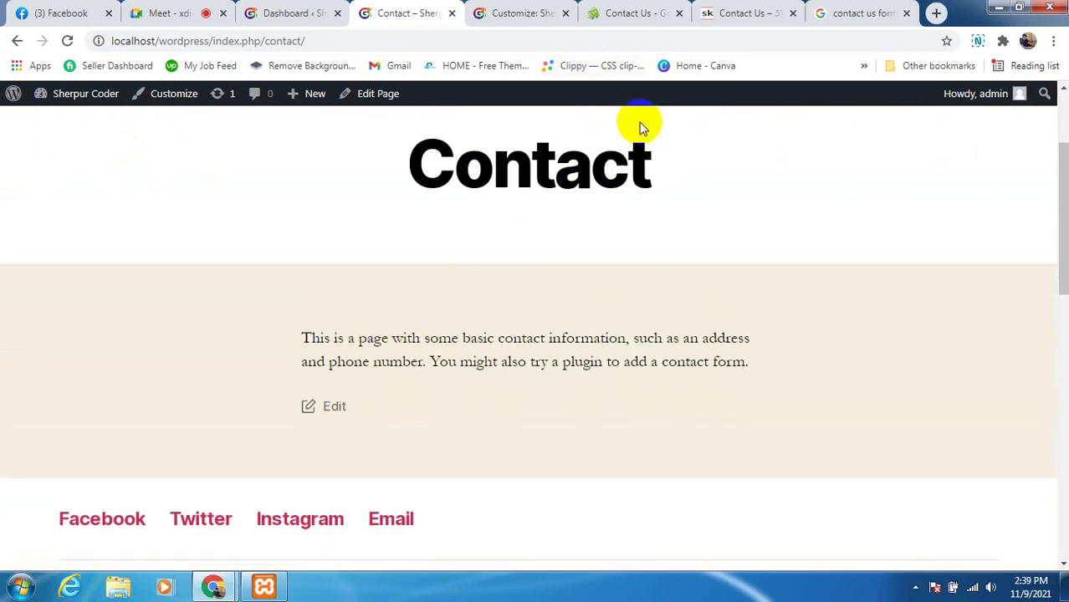
# Compare with the reference site's map page, recheck the local Contact page, then go to the Dashboard
pyautogui.click(721, 17)
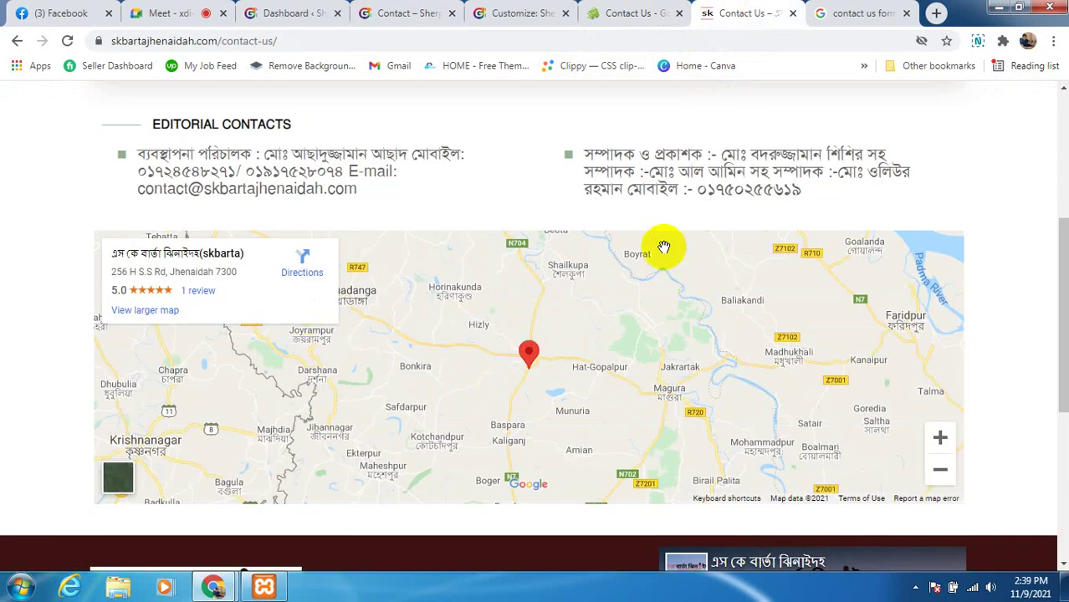
pyautogui.click(416, 15)
pyautogui.scroll(-3, 509, 400)
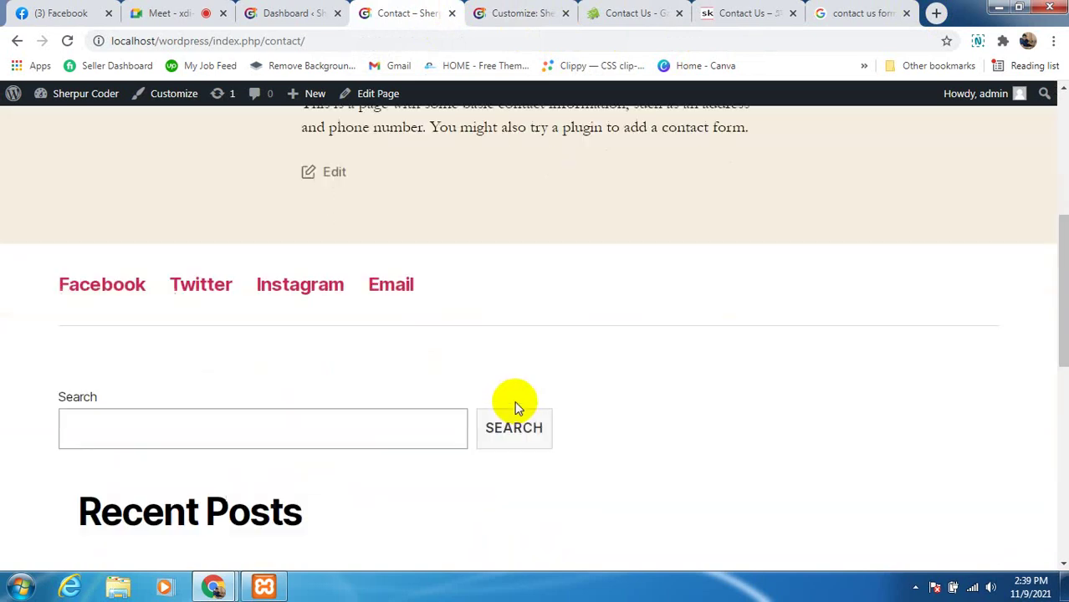
pyautogui.scroll(2, 515, 406)
pyautogui.scroll(3, 548, 403)
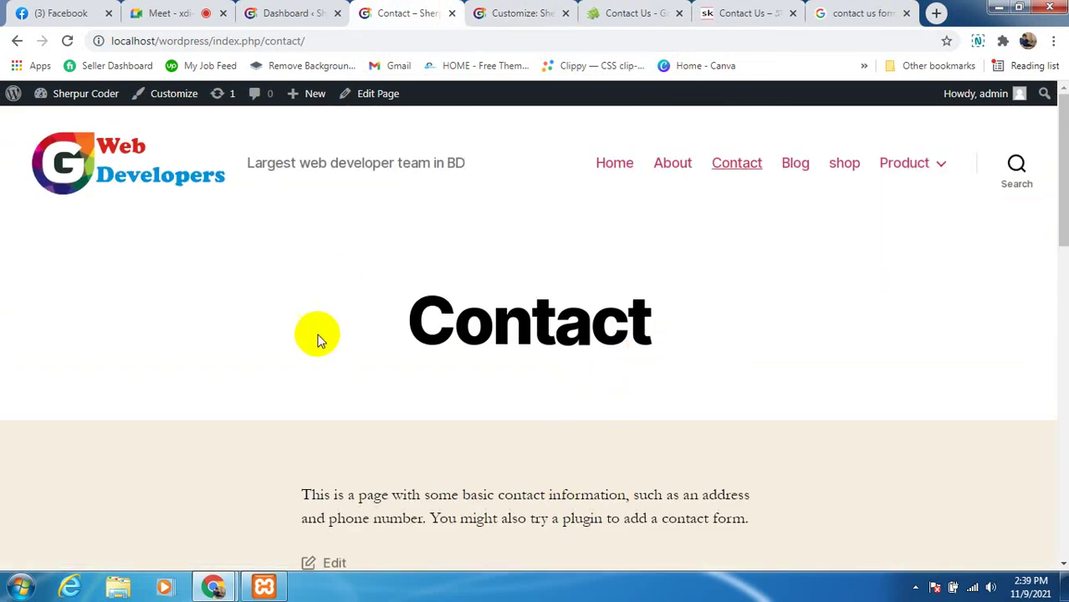
pyautogui.scroll(-2, 529, 367)
pyautogui.scroll(2, 603, 422)
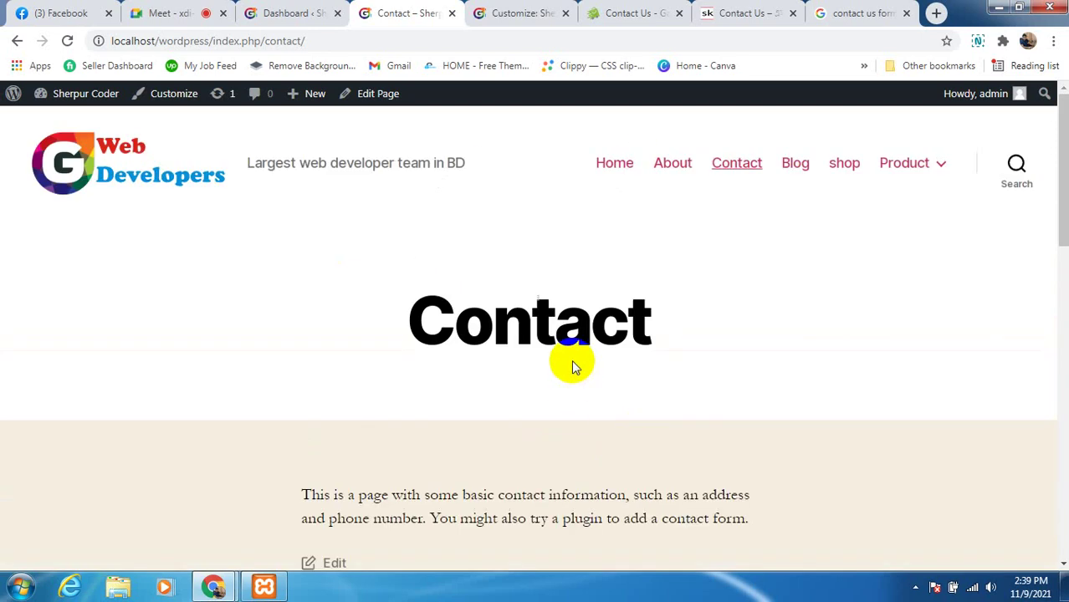
pyautogui.scroll(-2, 535, 368)
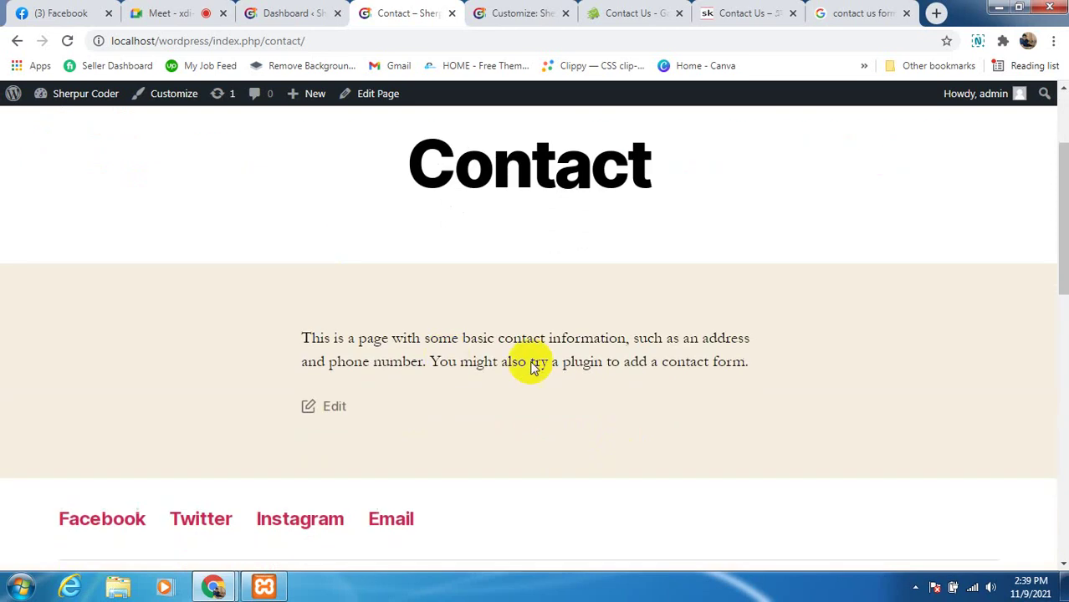
pyautogui.scroll(2, 372, 299)
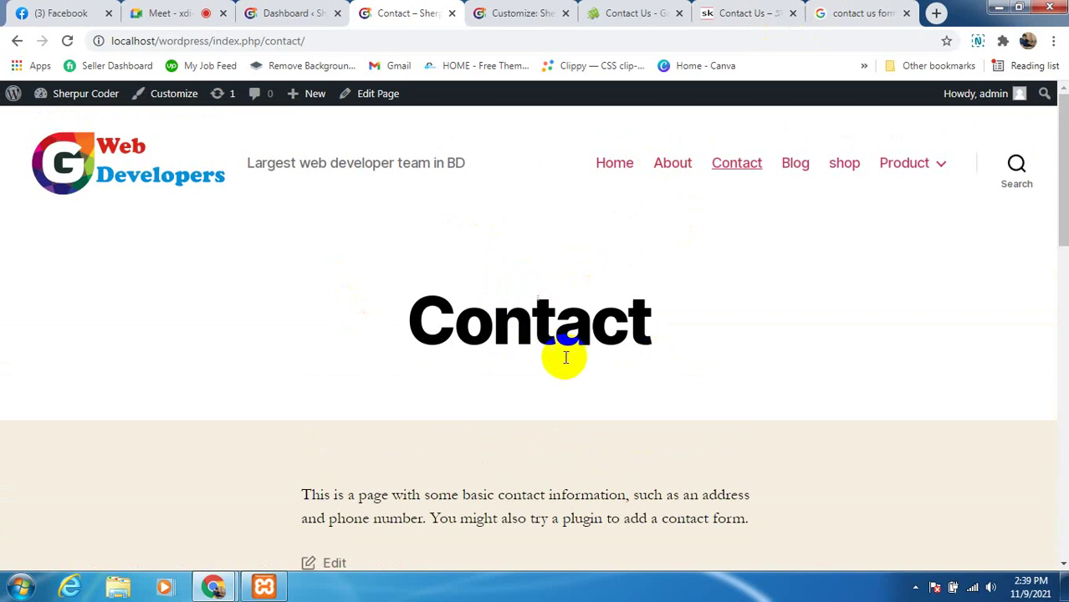
pyautogui.click(303, 17)
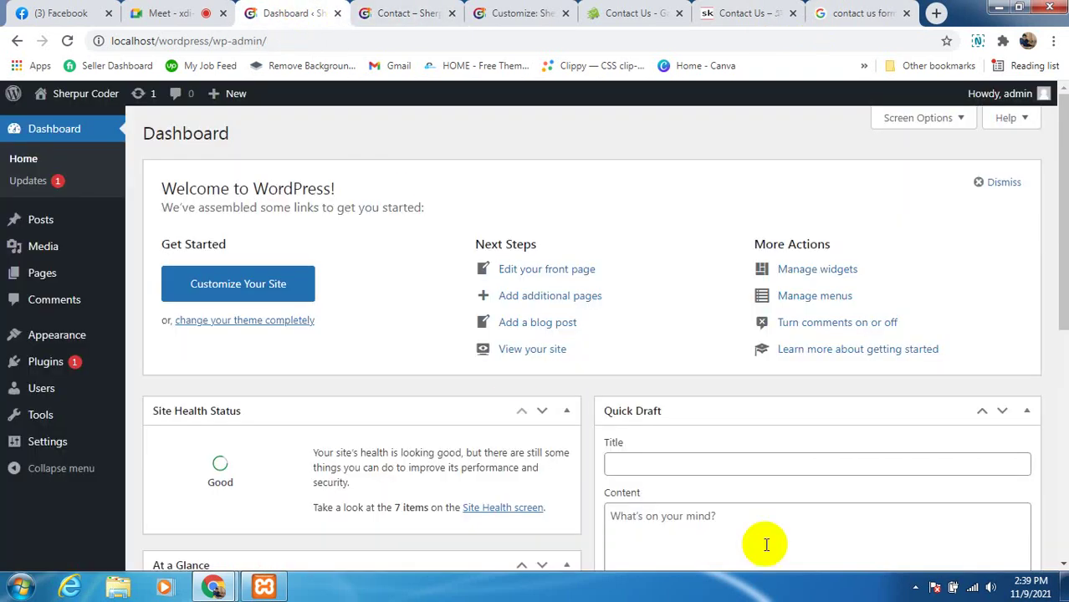
# Open Plugins > Installed Plugins from the admin sidebar
pyautogui.moveTo(74, 371)
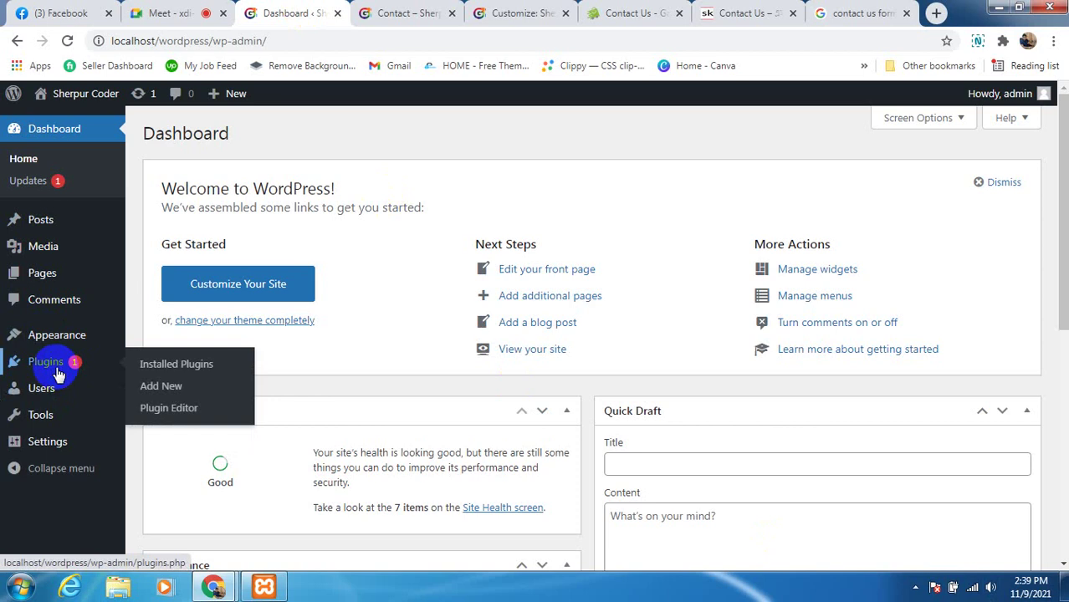
pyautogui.click(199, 368)
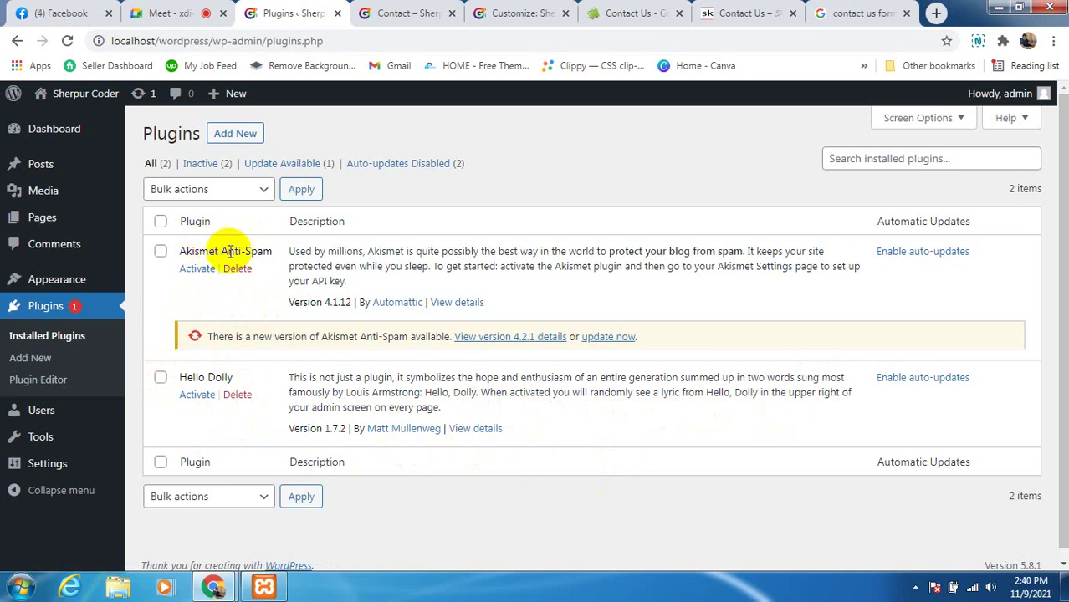
# Highlight the Akismet Anti-Spam plugin name, then close the Facebook page
pyautogui.moveTo(224, 250); pyautogui.dragTo(280, 255)
pyautogui.click(147, 276)
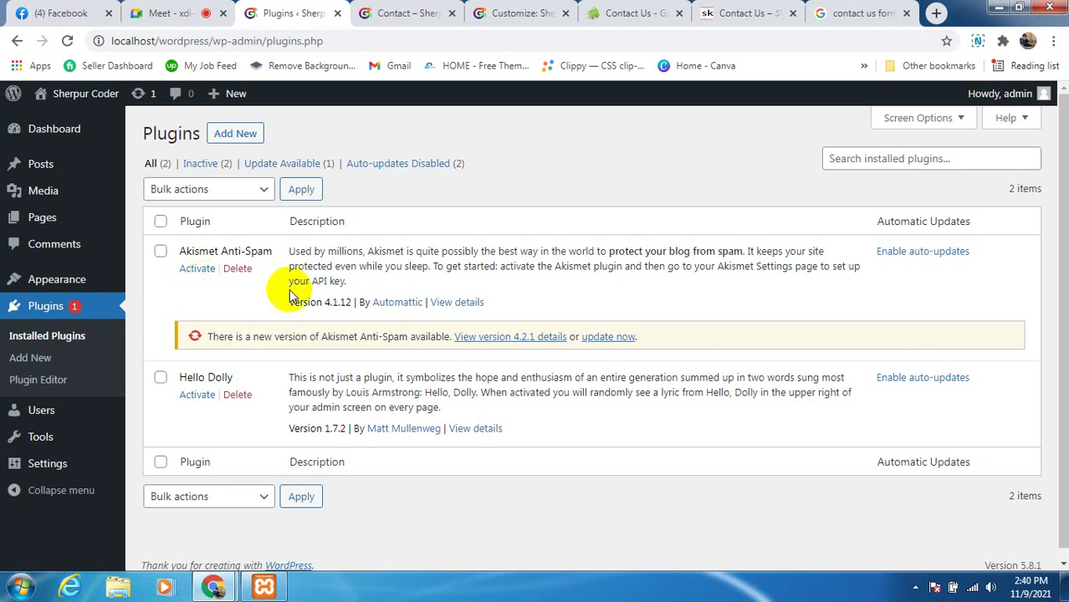
pyautogui.click(108, 12)
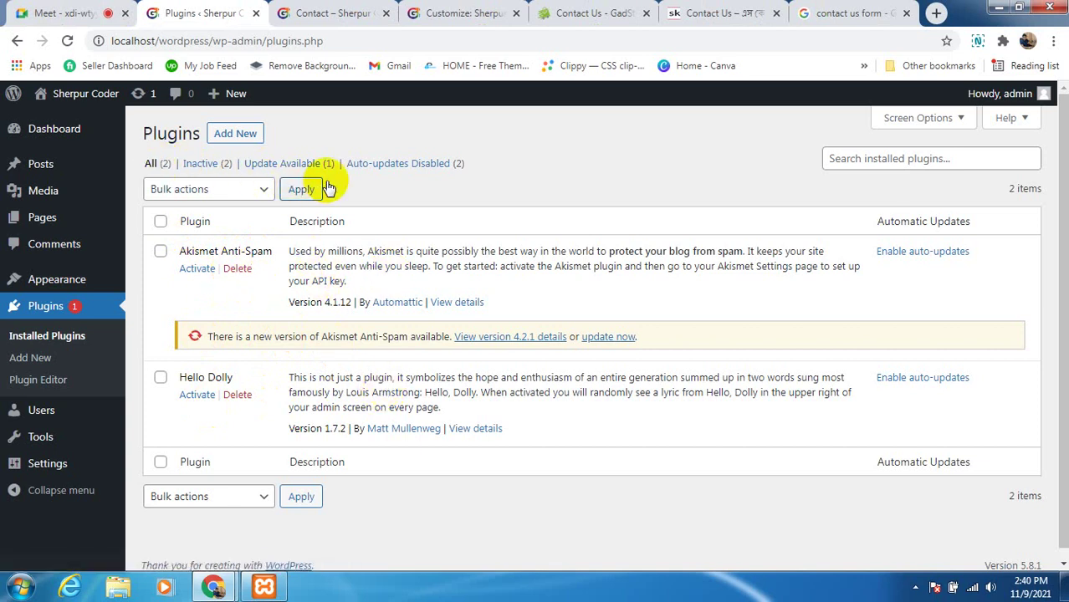
# Filter installed plugins by All, Update Available, then Auto-updates Disabled, and return to the call
pyautogui.click(155, 165)
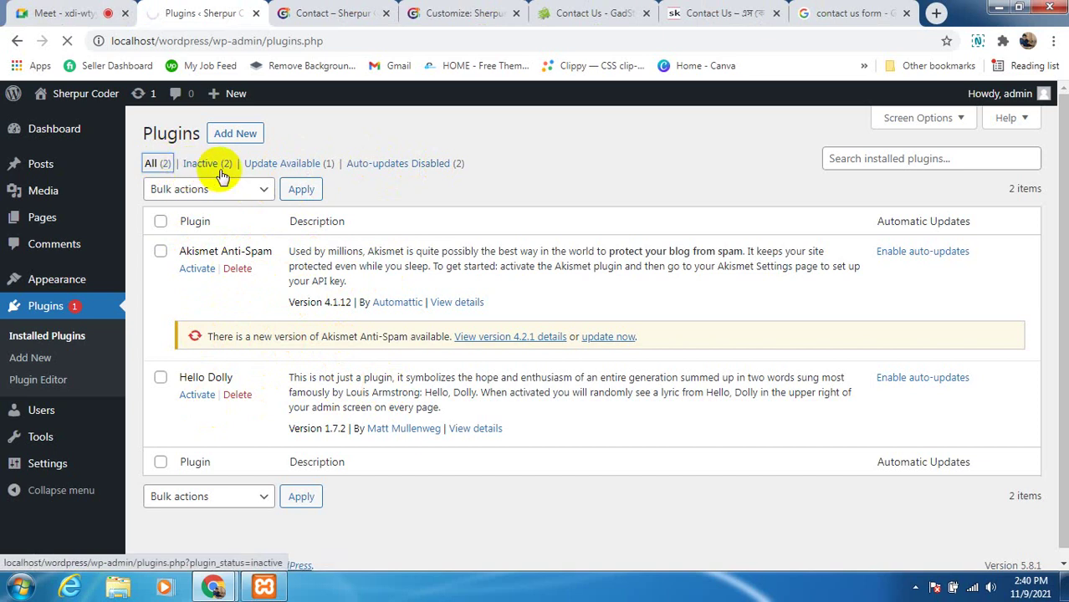
pyautogui.click(211, 170)
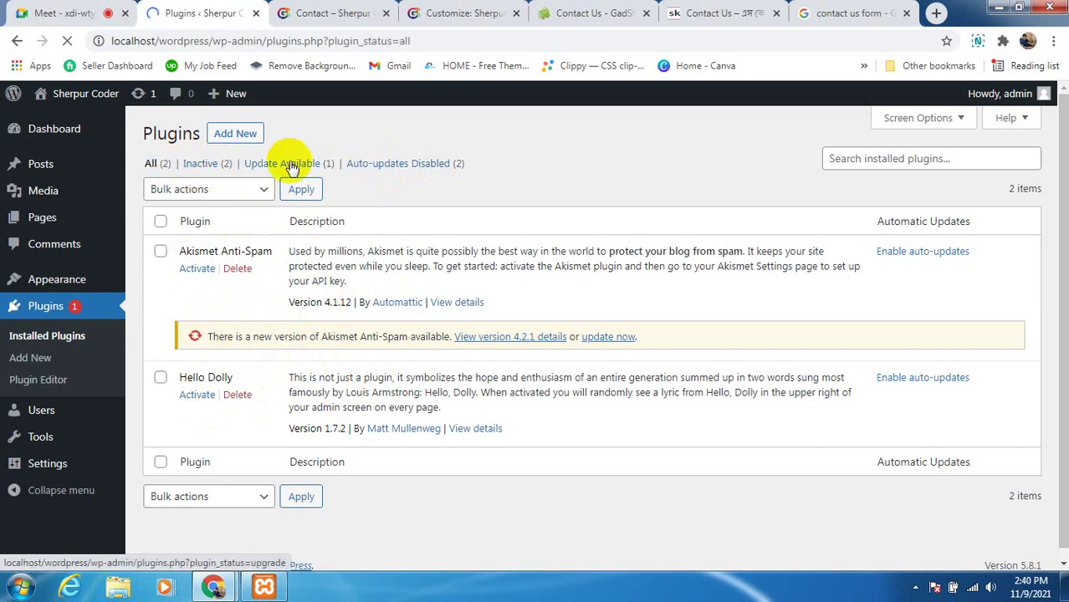
pyautogui.click(325, 165)
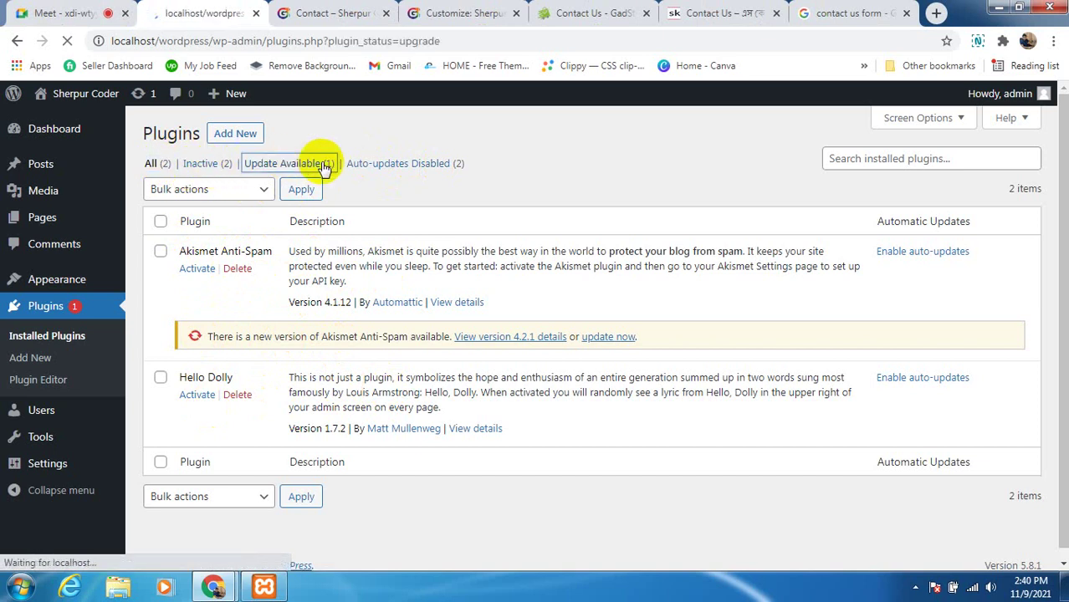
pyautogui.click(418, 171)
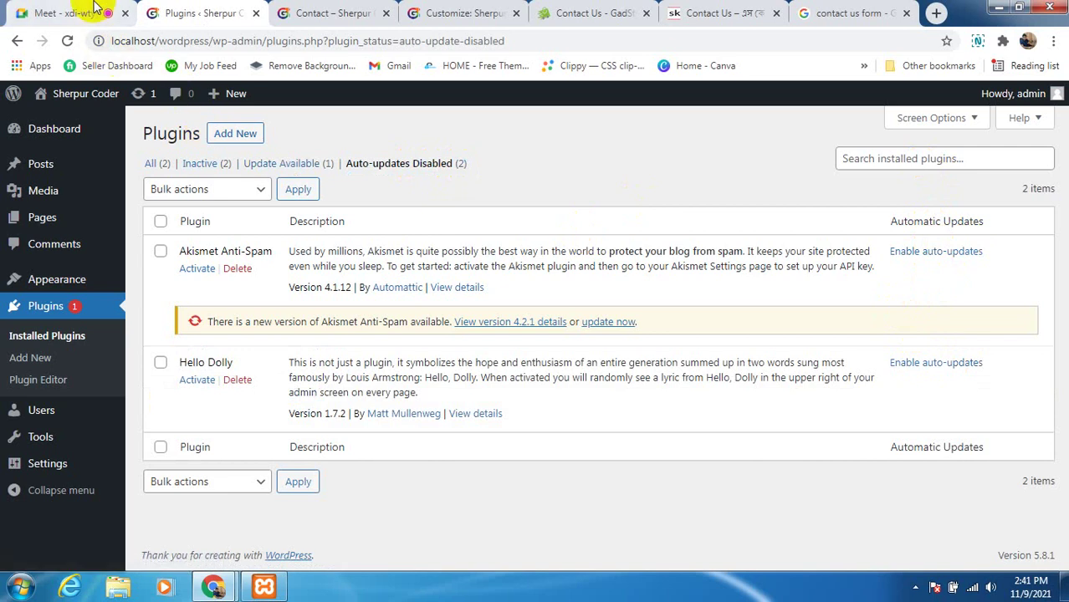
pyautogui.click(23, 12)
# Unmute the Meet microphone, then go back to the Plugins tab and dismiss the presenting notice
pyautogui.click(427, 540)
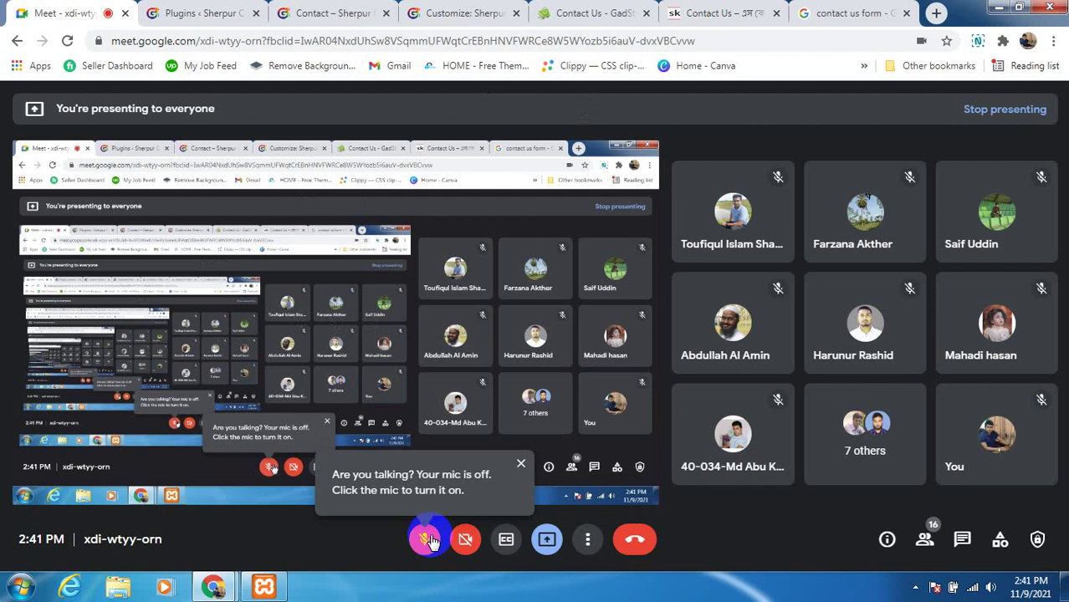
pyautogui.click(428, 539)
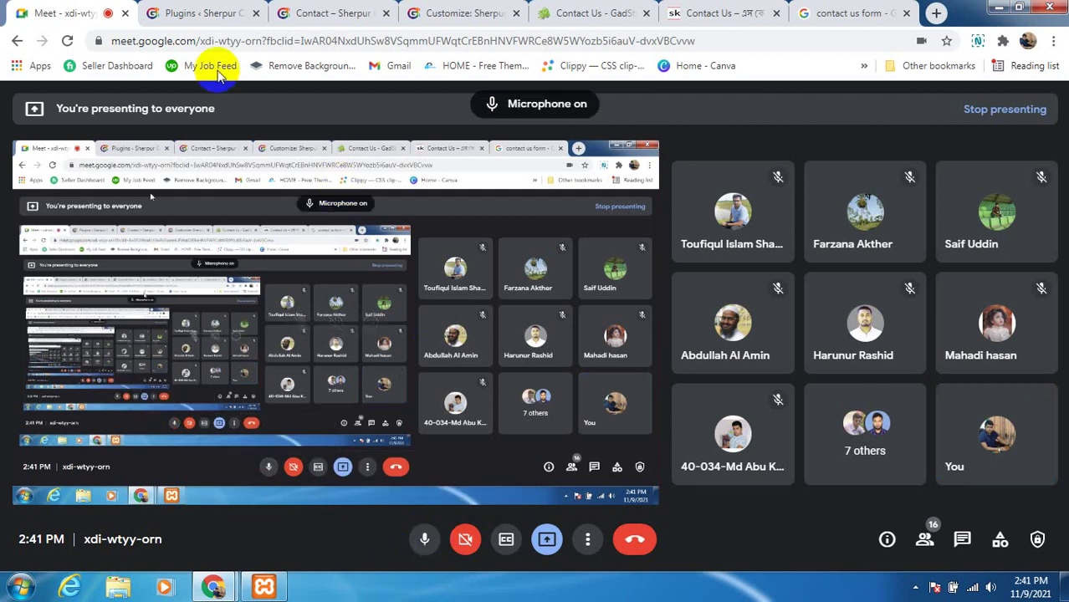
pyautogui.click(216, 17)
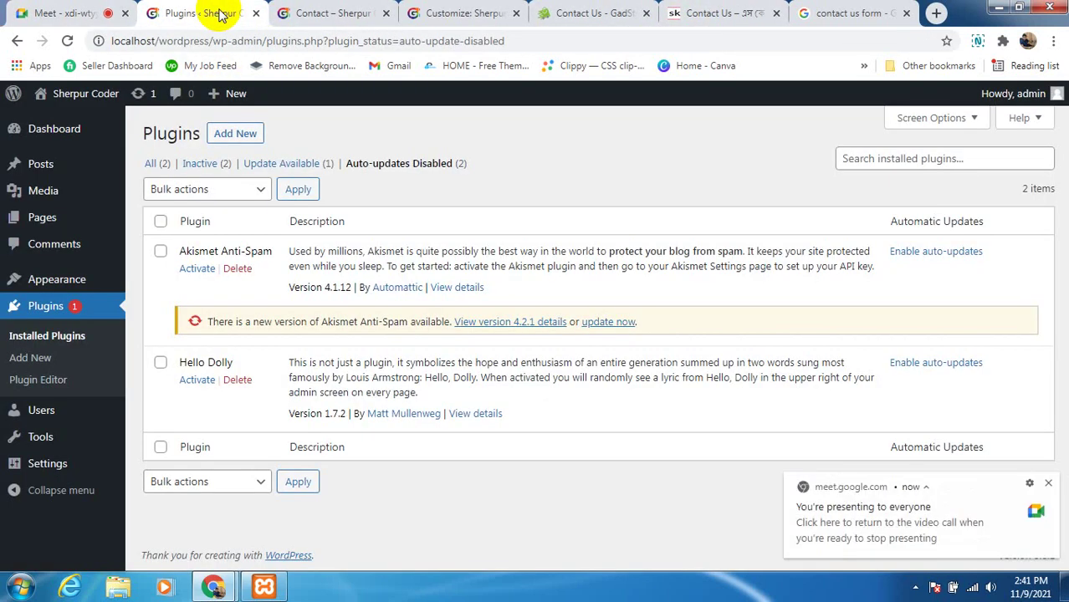
pyautogui.click(1049, 484)
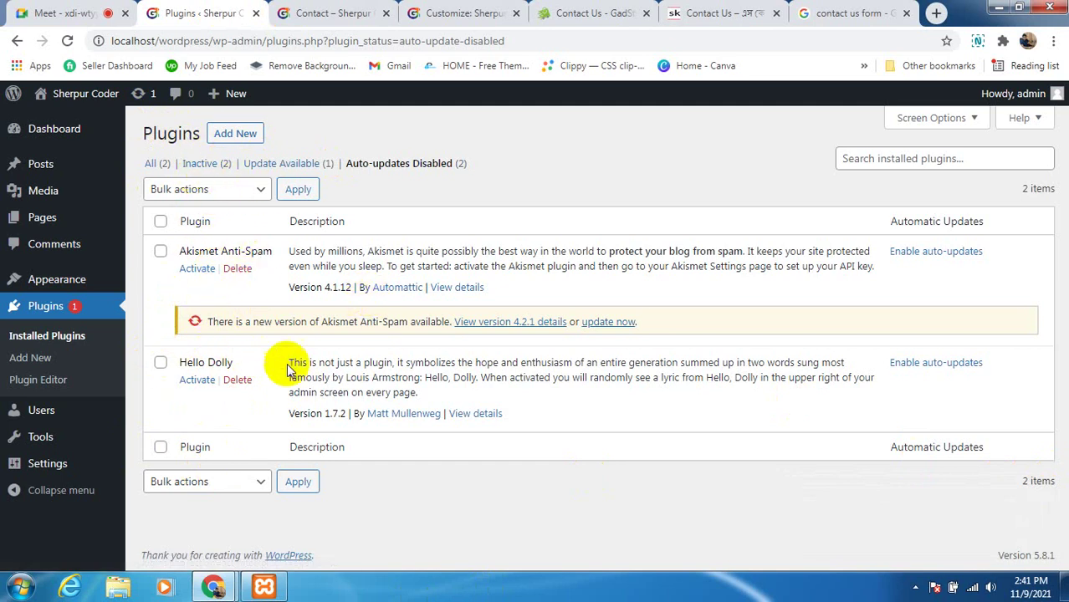
# View the Contact – Sherpur page down to its social and email links, then return to plugins admin
pyautogui.click(358, 15)
pyautogui.scroll(-1, 598, 316)
pyautogui.scroll(-3, 599, 317)
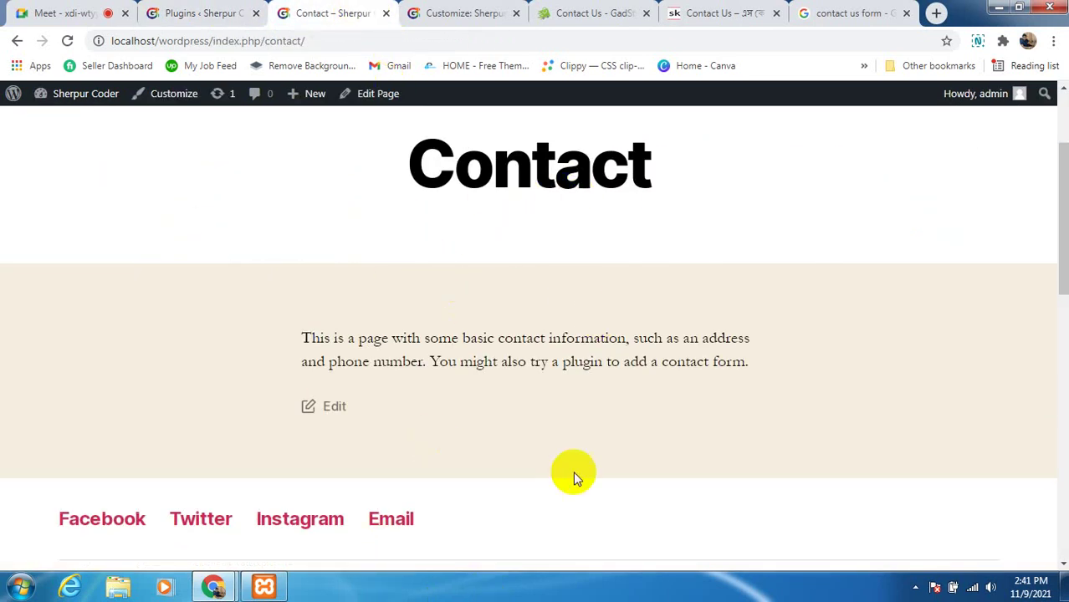
pyautogui.click(564, 201)
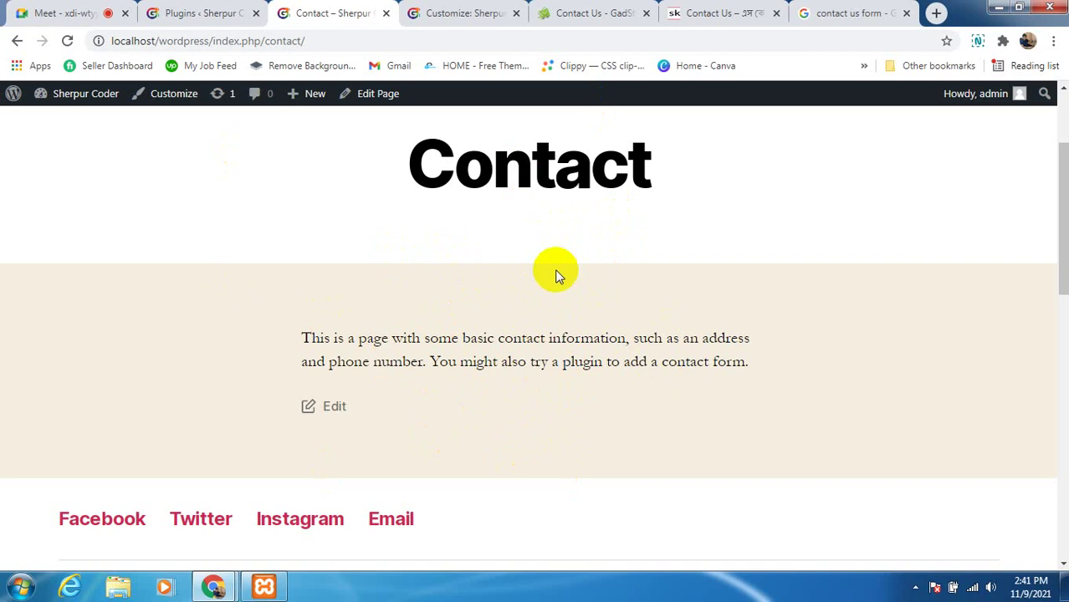
pyautogui.click(191, 14)
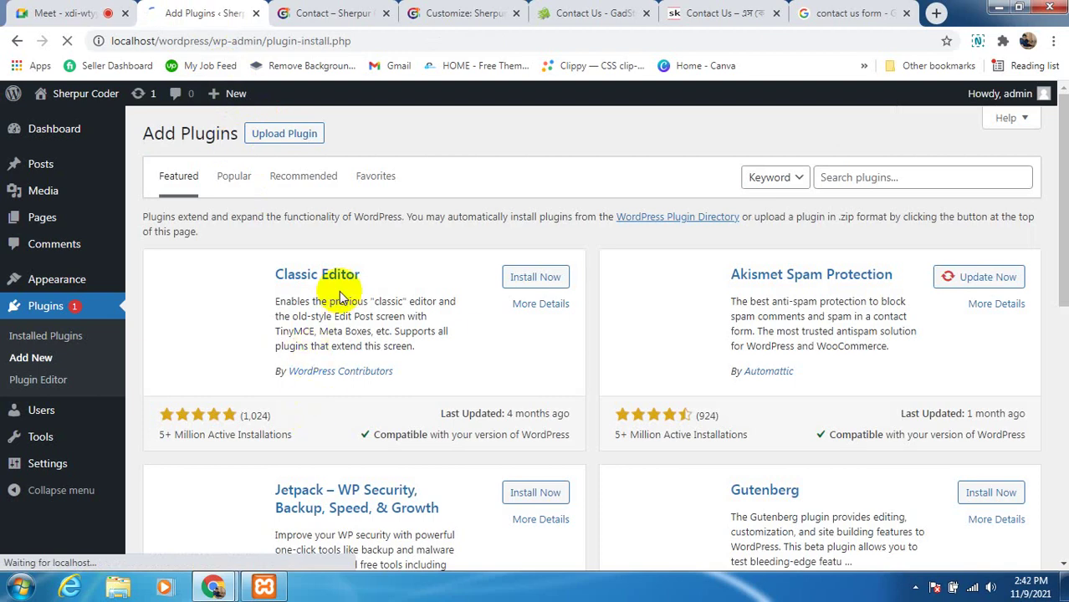
# Browse the Featured plugins list and highlight Classic Editor's 5+ Million Active Installations figure
pyautogui.scroll(-3, 364, 413)
pyautogui.scroll(-8, 365, 415)
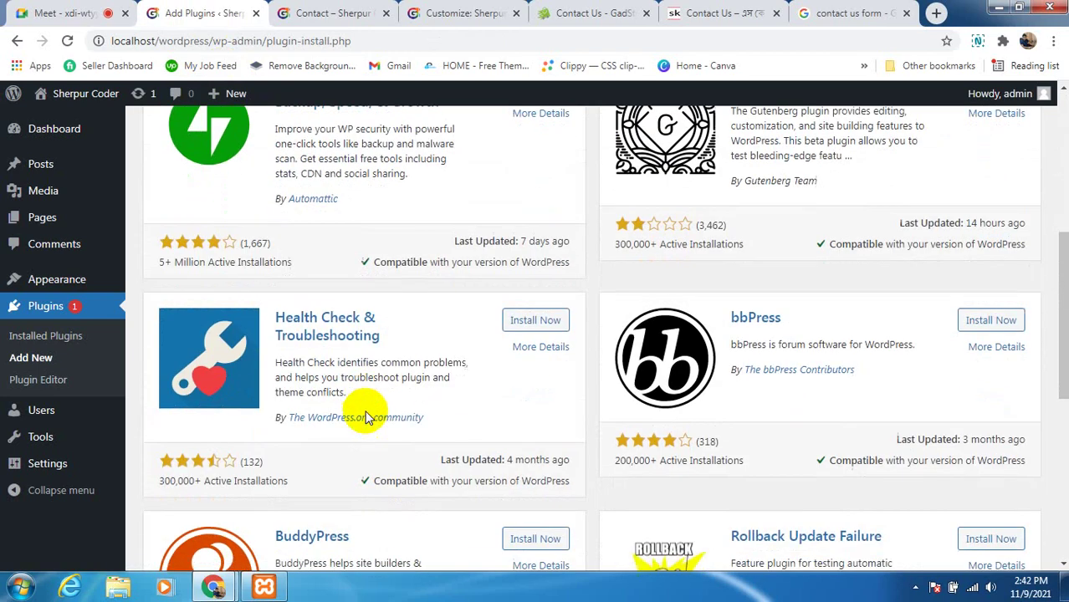
pyautogui.scroll(3, 365, 415)
pyautogui.scroll(8, 364, 416)
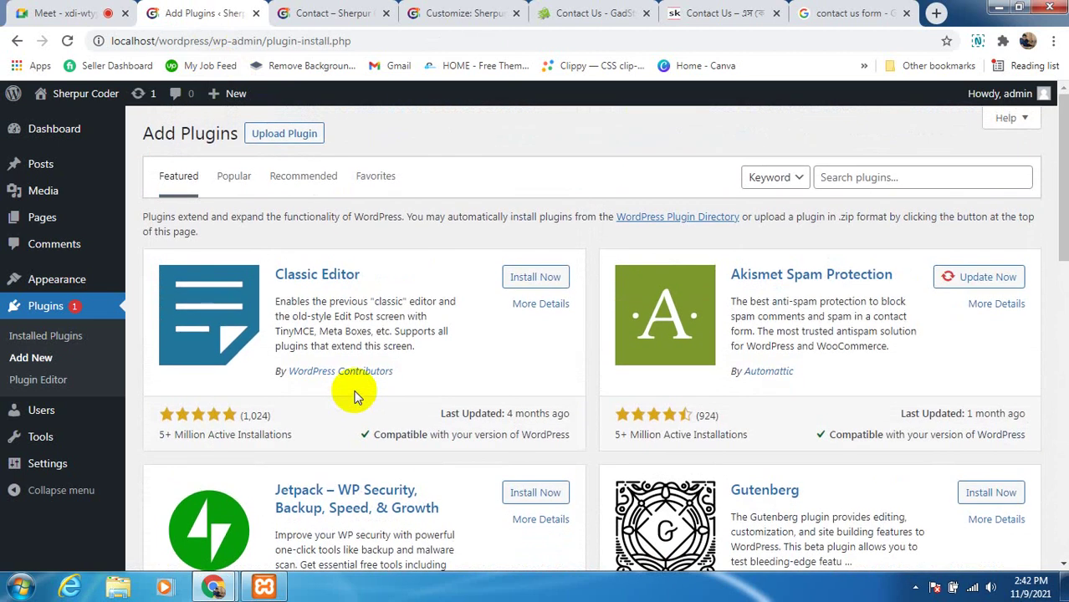
pyautogui.scroll(-2, 596, 358)
pyautogui.scroll(2, 540, 368)
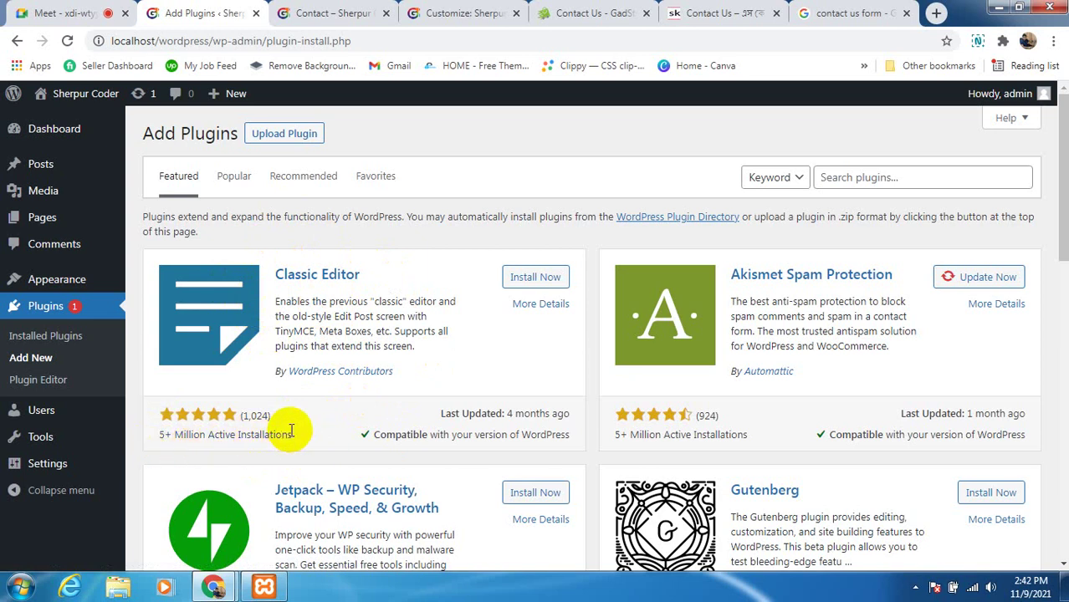
pyautogui.moveTo(290, 431); pyautogui.dragTo(163, 431)
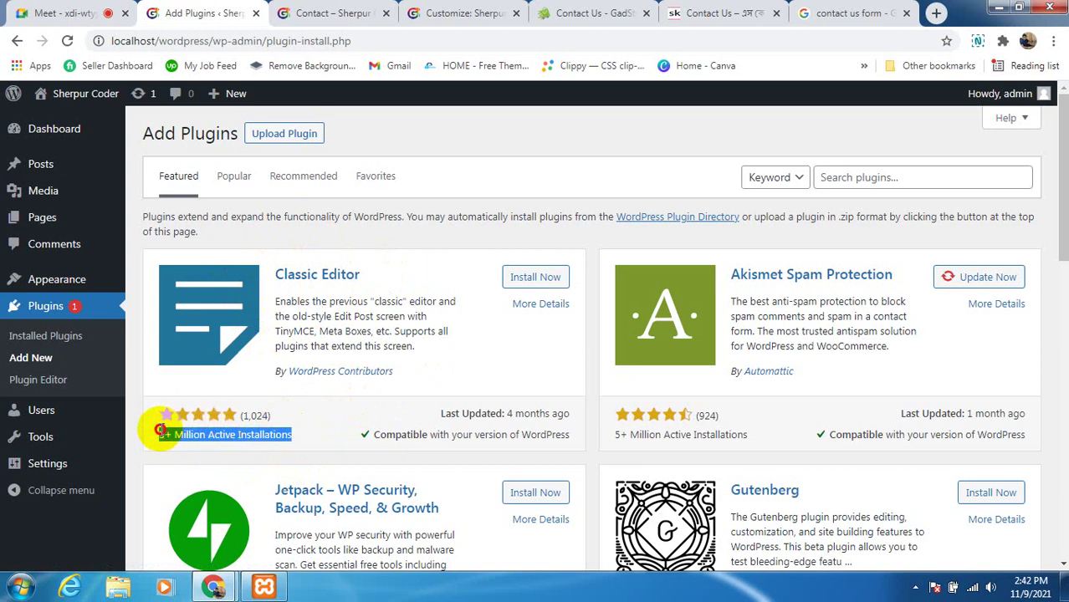
pyautogui.click(164, 433)
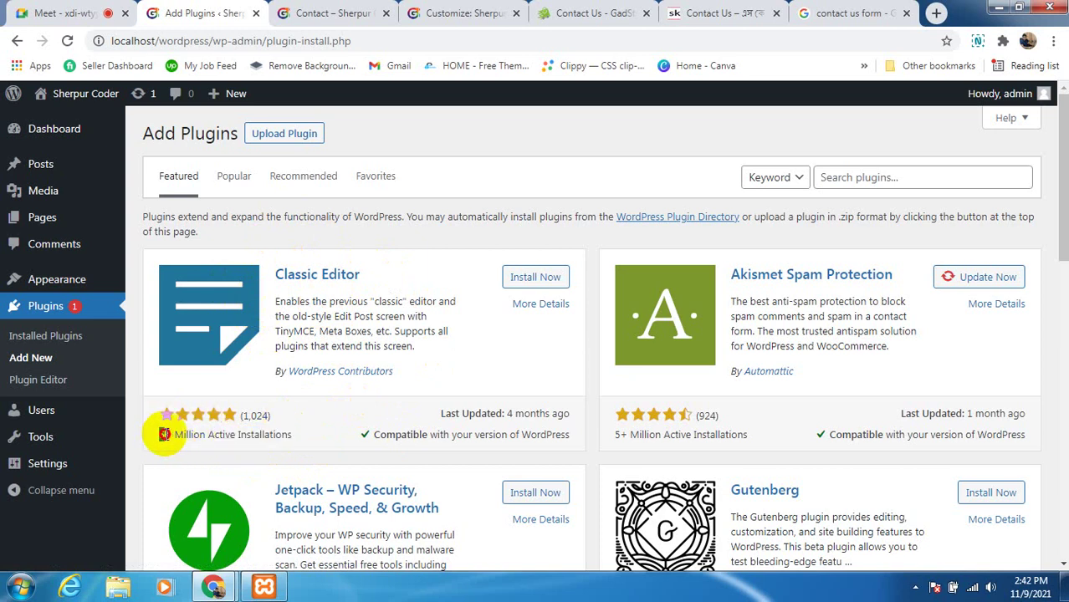
pyautogui.moveTo(164, 433); pyautogui.dragTo(281, 432)
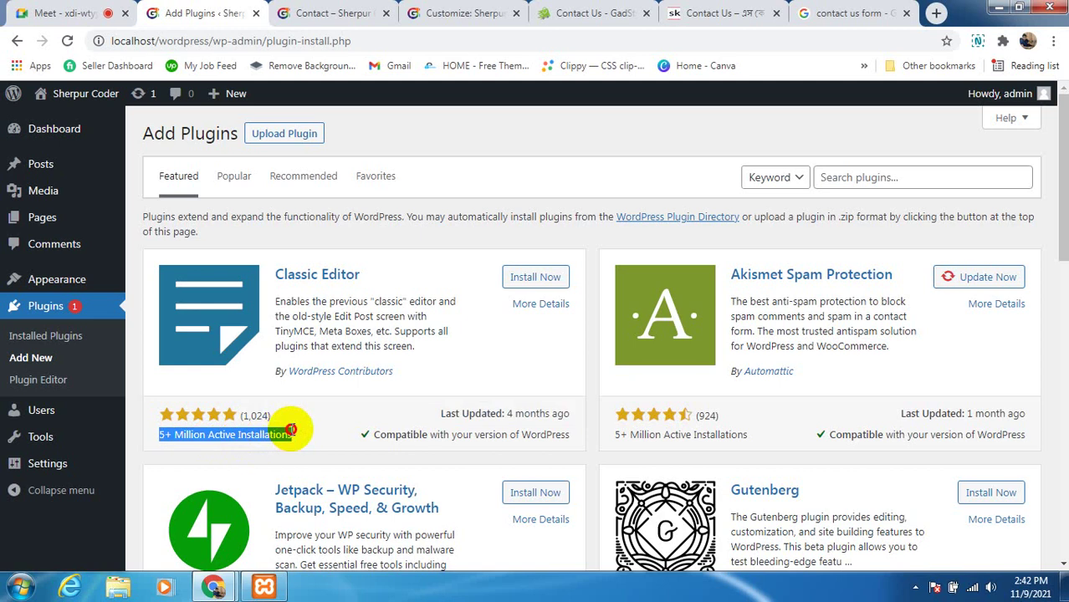
pyautogui.click(306, 443)
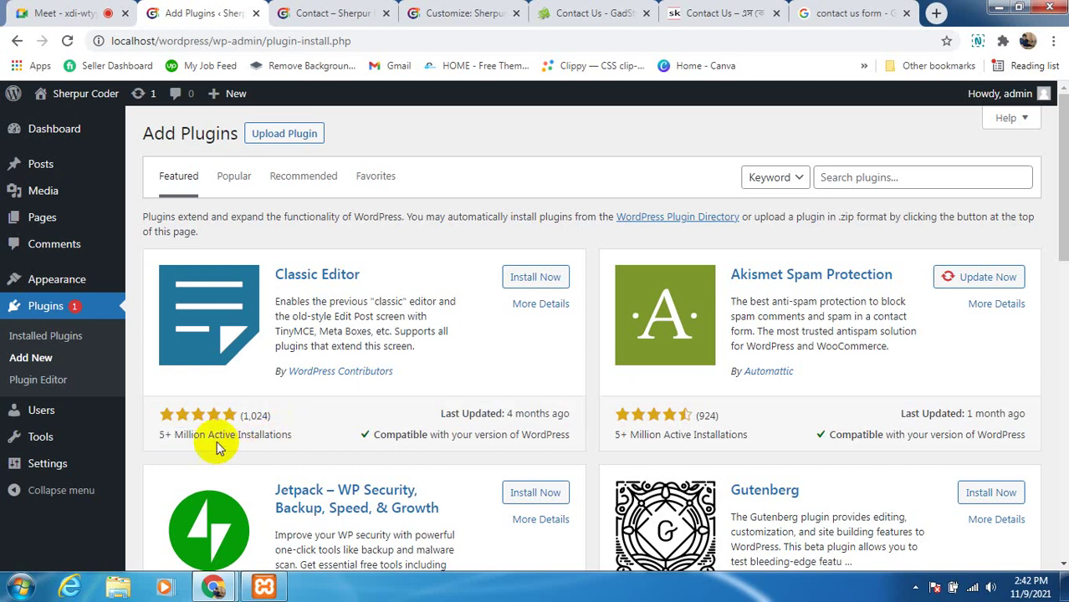
# Highlight Classic Editor's rating, update date and install details, then scroll the featured list
pyautogui.moveTo(155, 435); pyautogui.dragTo(281, 429)
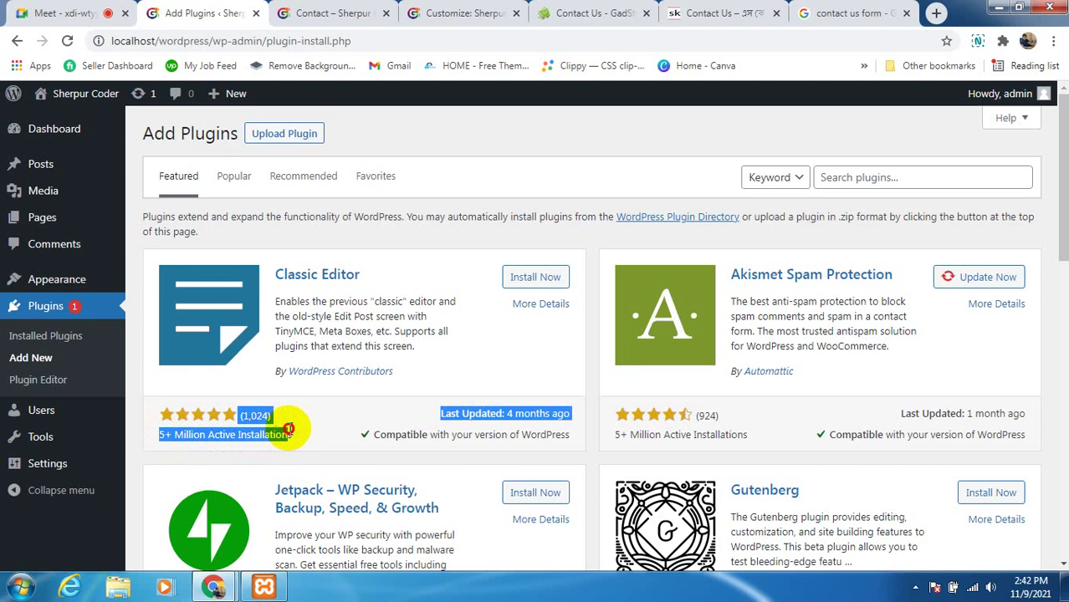
pyautogui.click(294, 441)
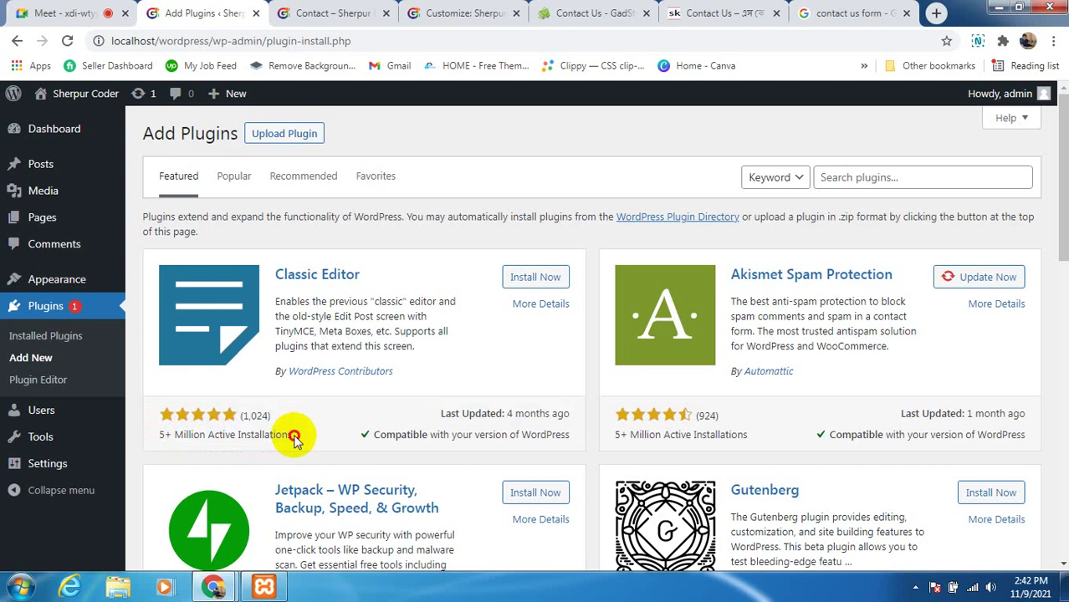
pyautogui.moveTo(294, 440); pyautogui.dragTo(215, 432)
pyautogui.click(226, 432)
pyautogui.click(276, 440)
pyautogui.moveTo(290, 435); pyautogui.dragTo(169, 435)
pyautogui.click(170, 436)
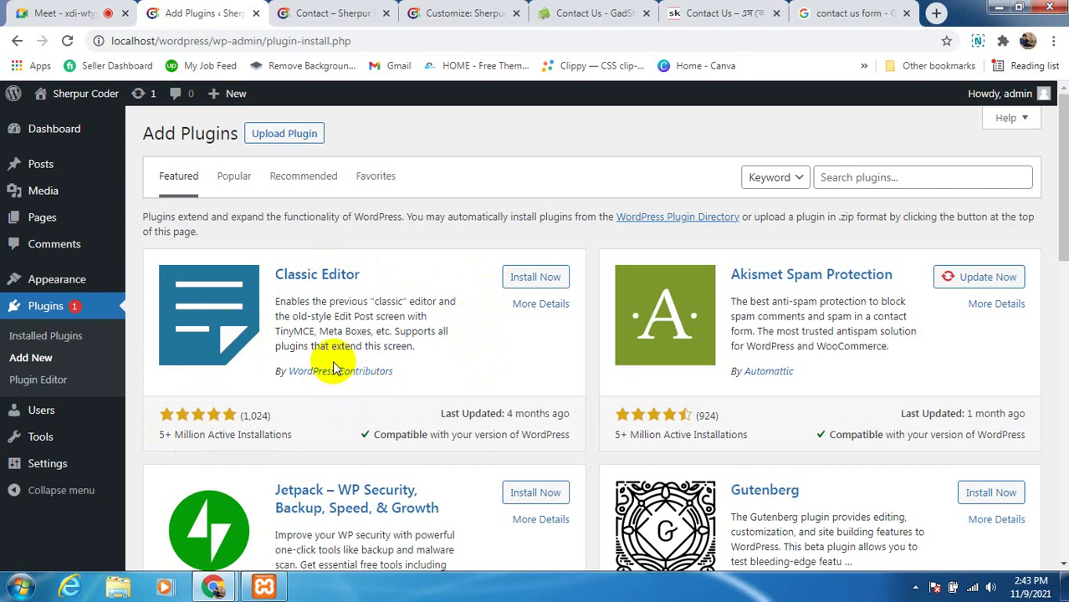
pyautogui.scroll(-2, 433, 410)
pyautogui.scroll(-2, 460, 396)
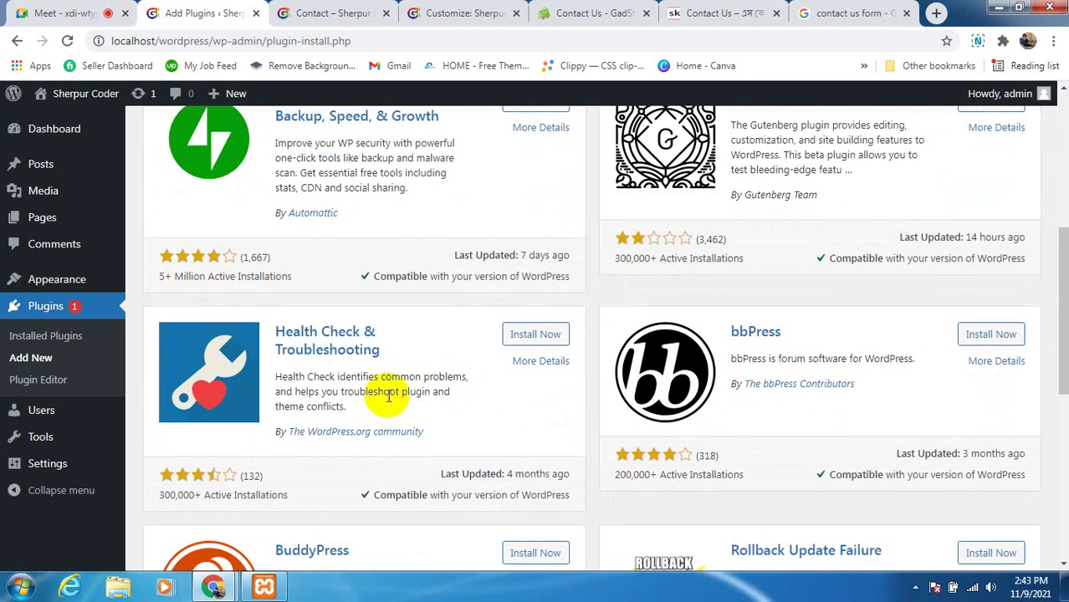
pyautogui.scroll(5, 389, 391)
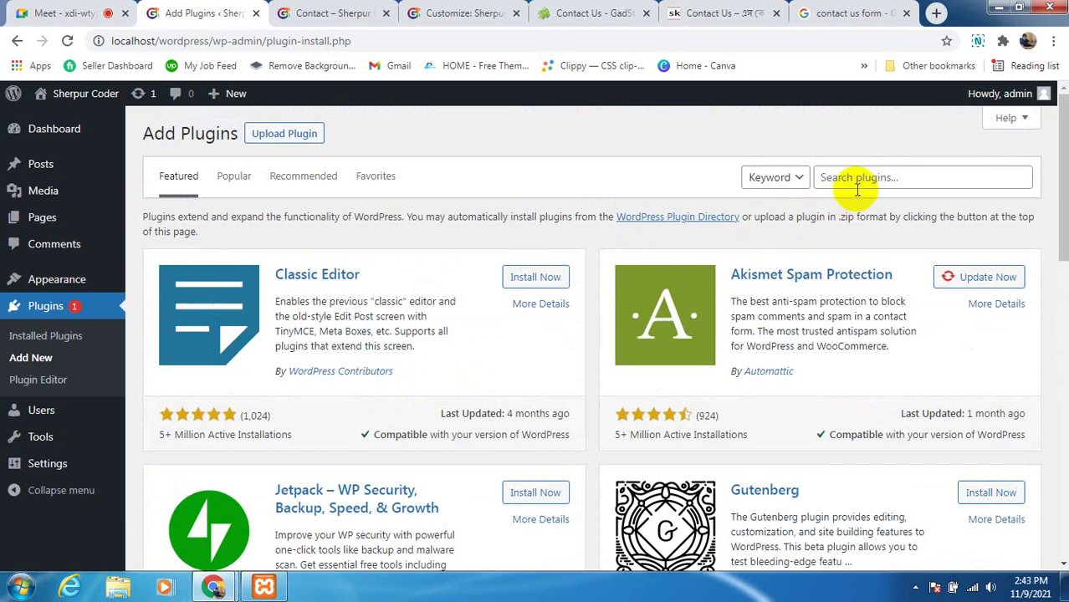
pyautogui.click(854, 175)
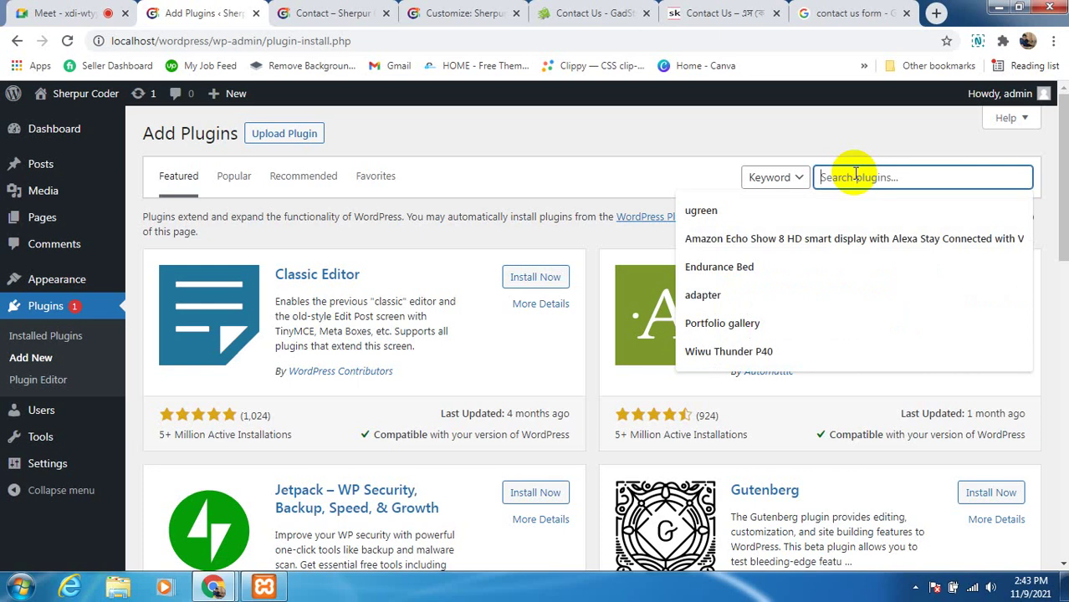
pyautogui.write('conta')
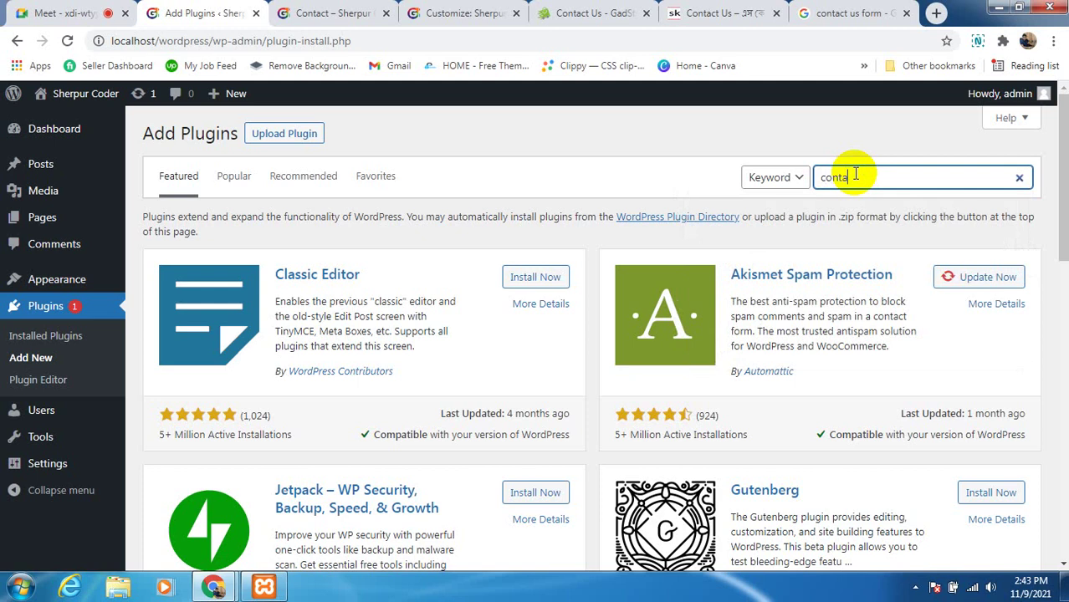
pyautogui.write('ct f')
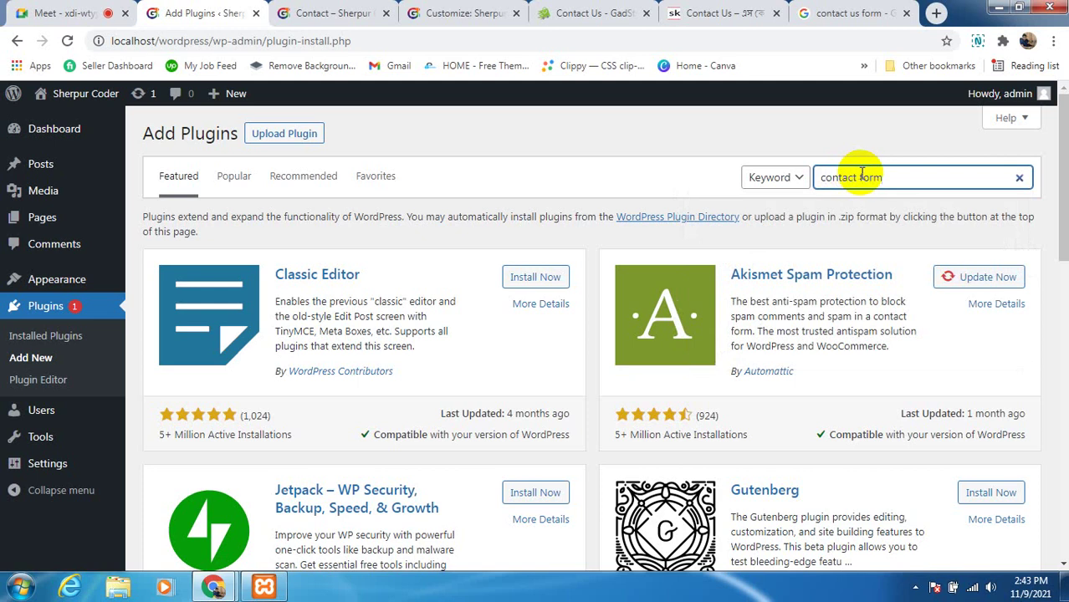
pyautogui.write('orm7')
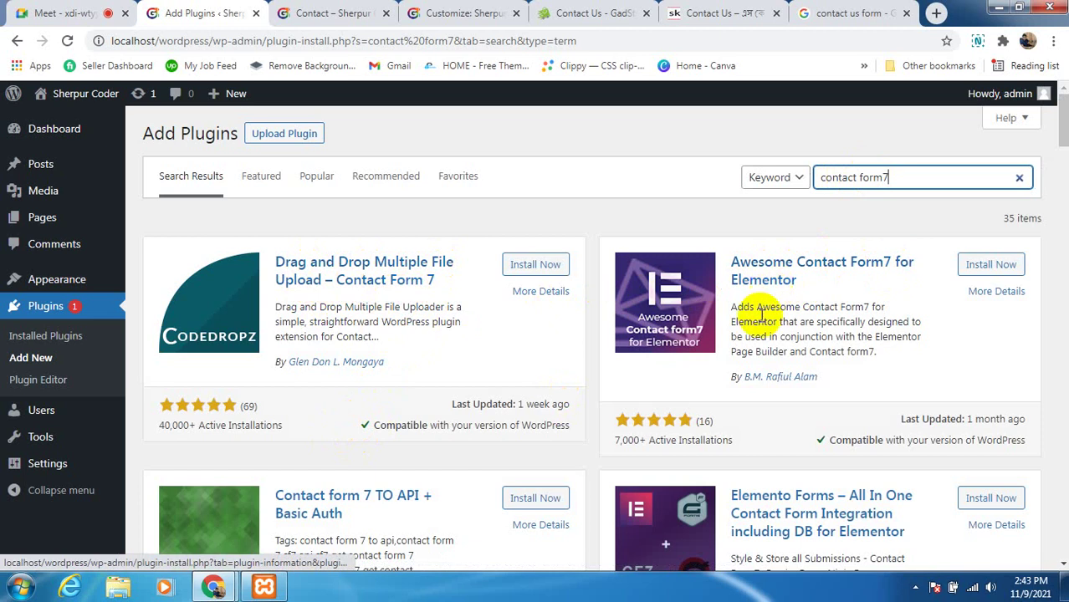
pyautogui.scroll(-1, 744, 303)
pyautogui.scroll(-4, 286, 552)
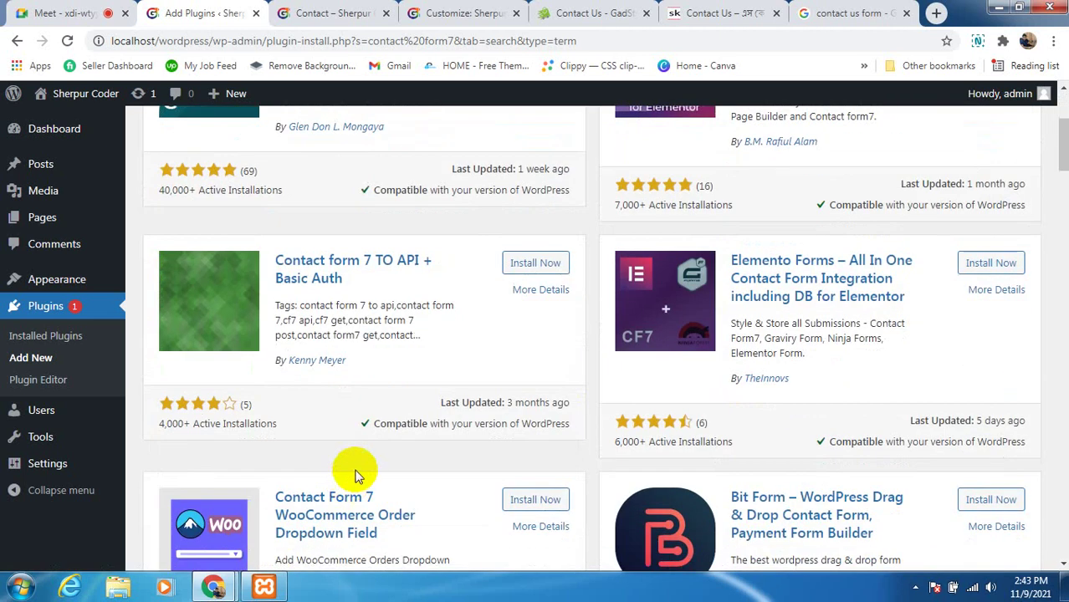
pyautogui.scroll(-4, 382, 443)
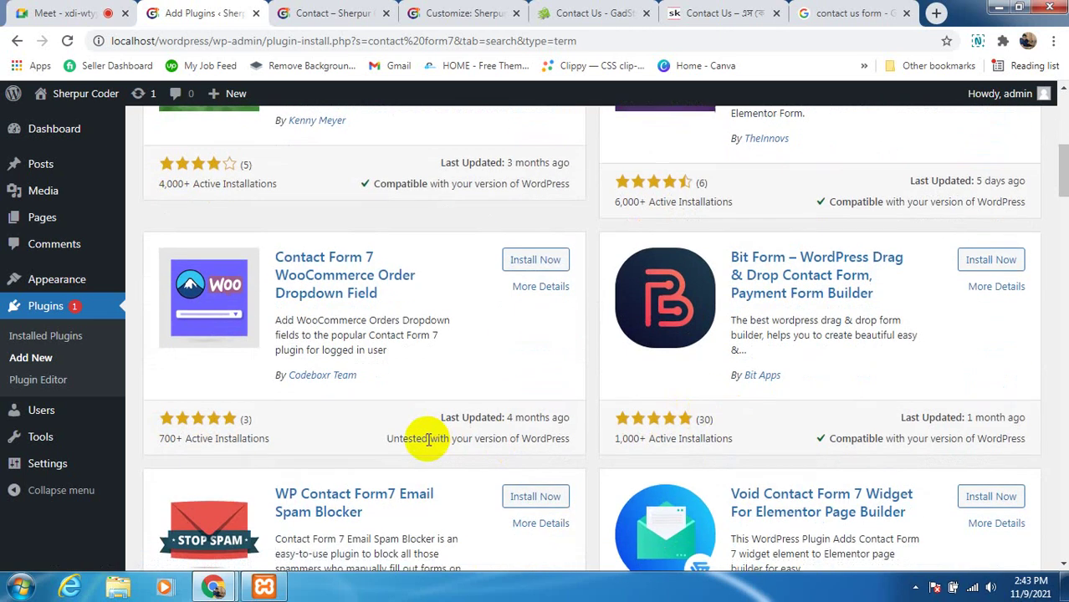
pyautogui.scroll(-4, 457, 442)
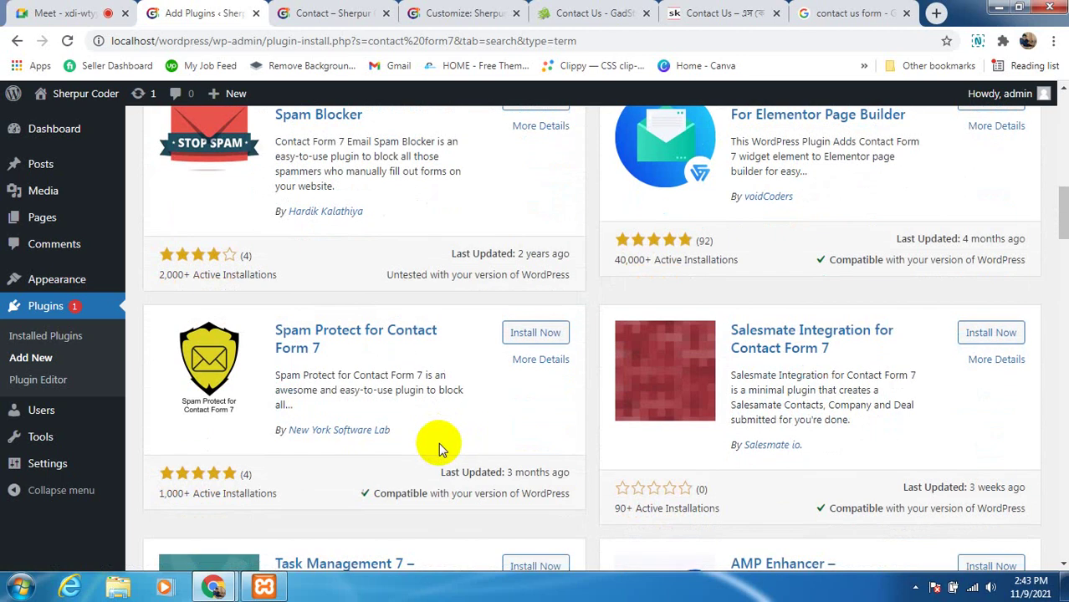
pyautogui.scroll(-3, 392, 464)
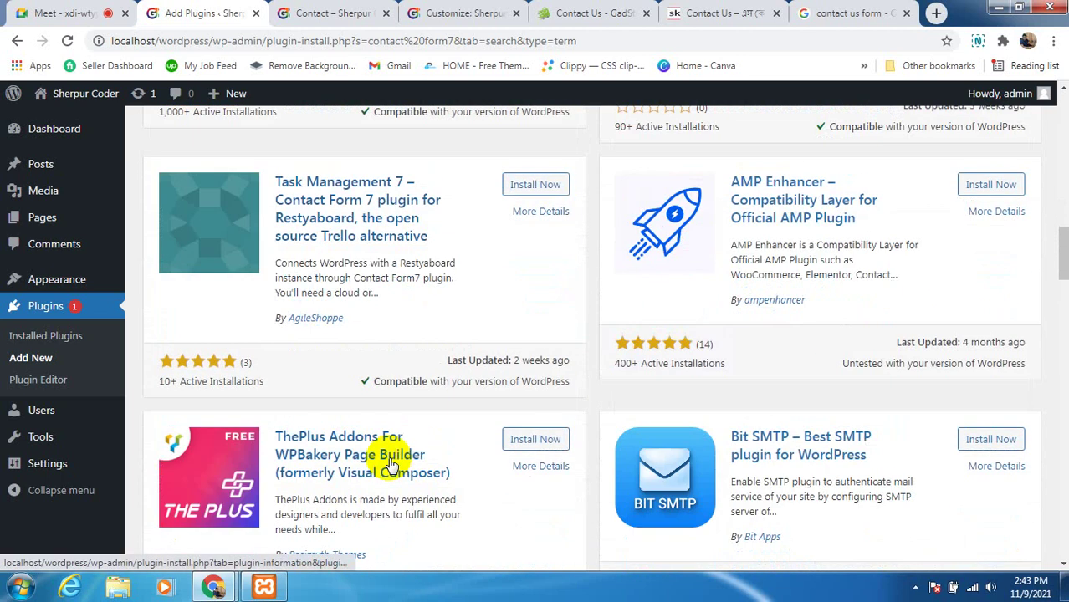
pyautogui.scroll(-4, 392, 464)
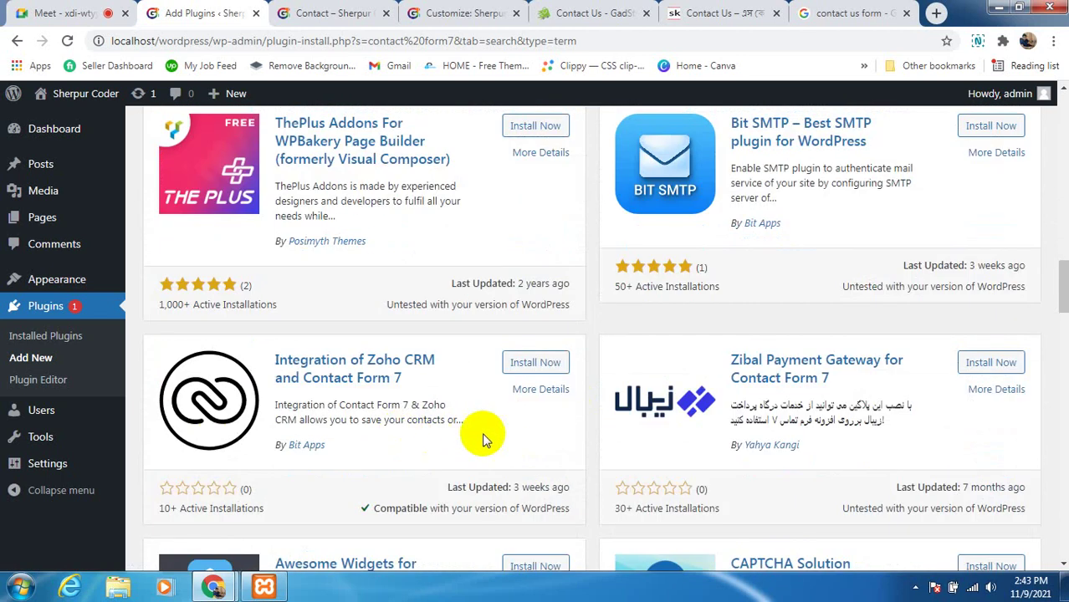
pyautogui.scroll(-8, 444, 439)
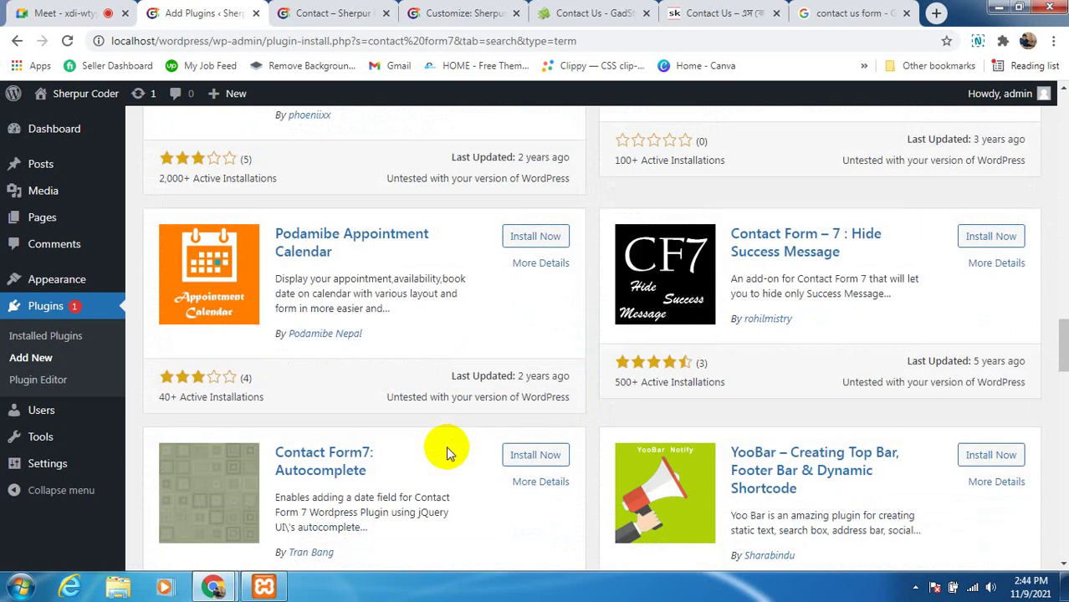
pyautogui.scroll(-2, 447, 452)
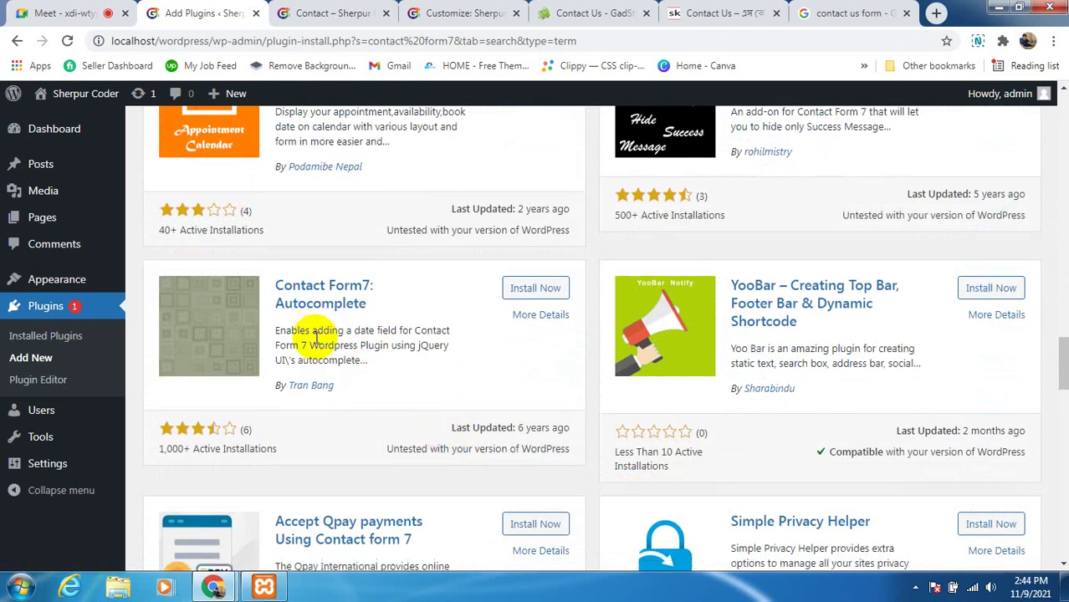
pyautogui.scroll(-3, 291, 377)
pyautogui.scroll(-5, 306, 388)
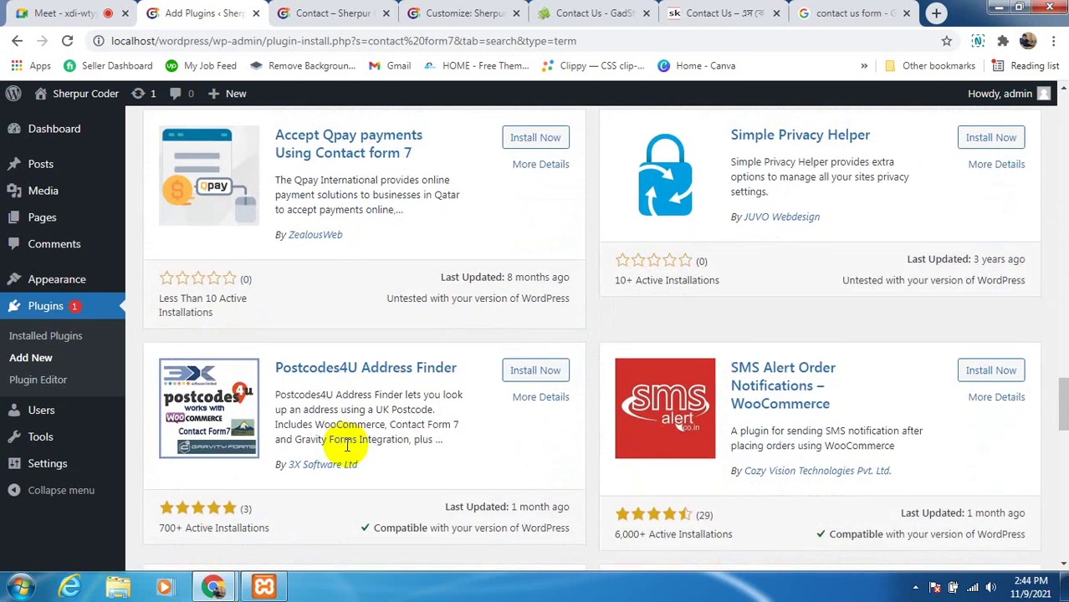
pyautogui.scroll(-6, 347, 449)
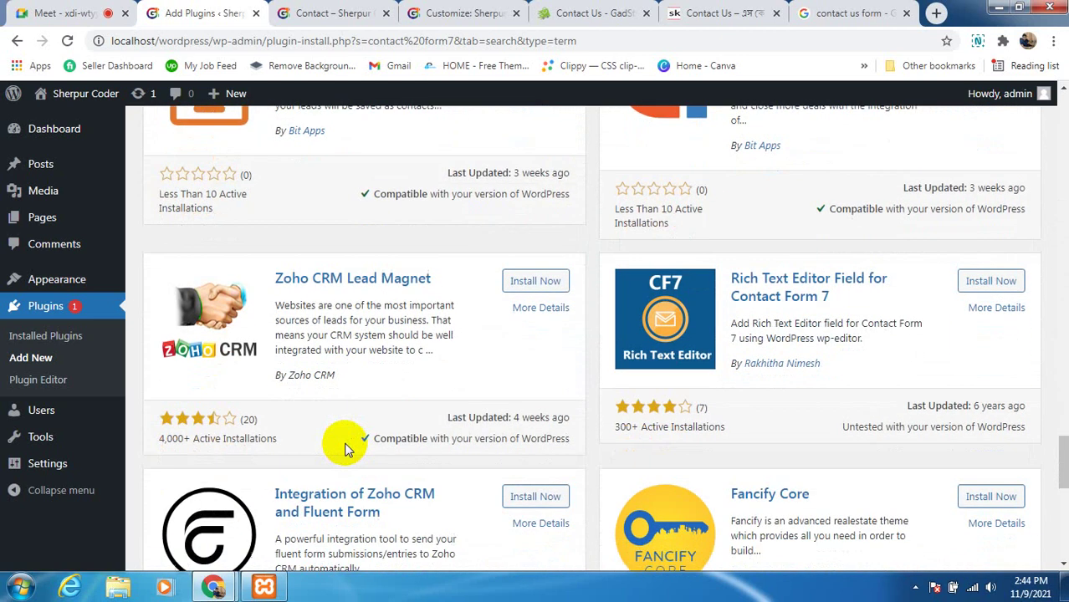
pyautogui.scroll(-2, 346, 449)
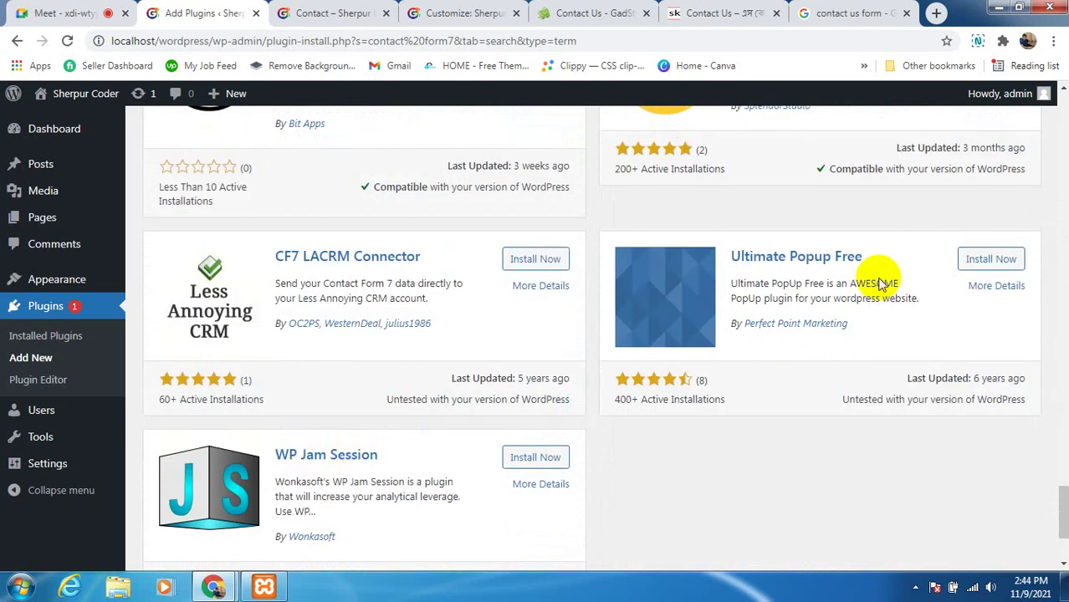
pyautogui.scroll(-2, 563, 398)
pyautogui.scroll(10, 817, 292)
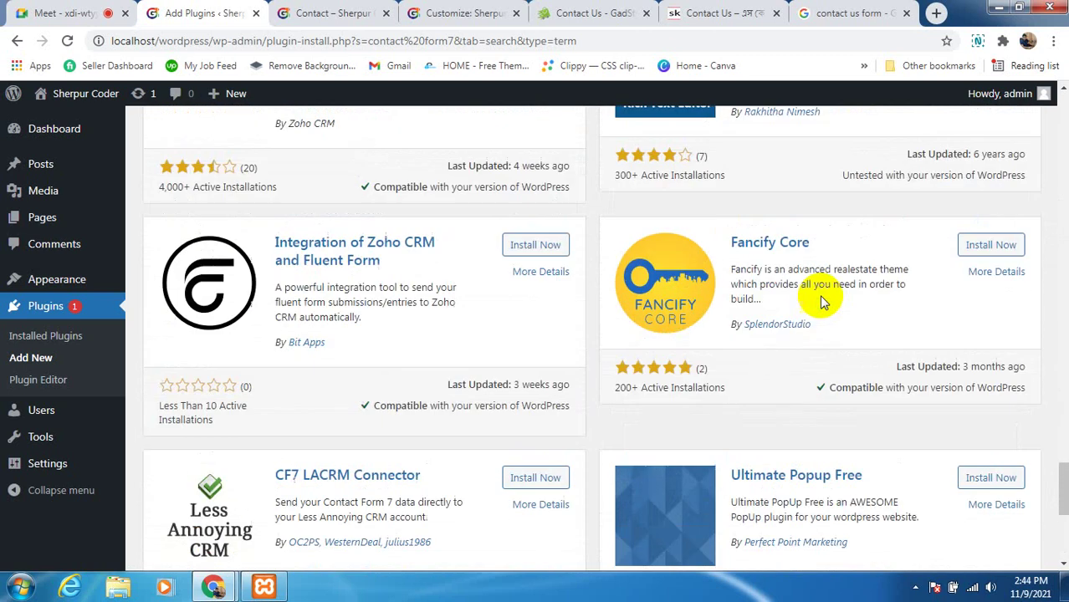
pyautogui.scroll(20, 757, 271)
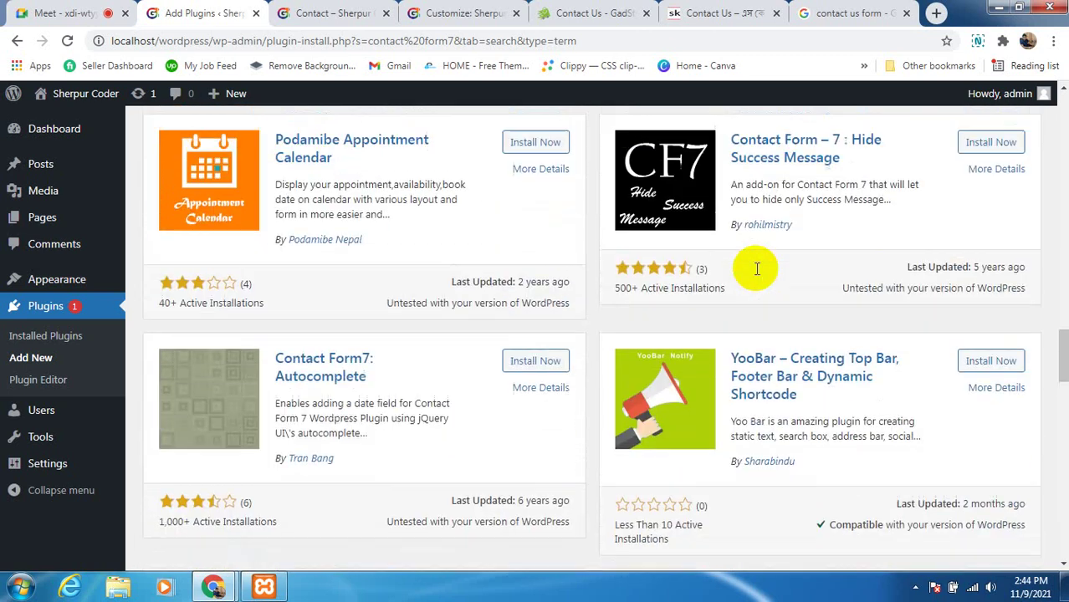
pyautogui.scroll(10, 757, 272)
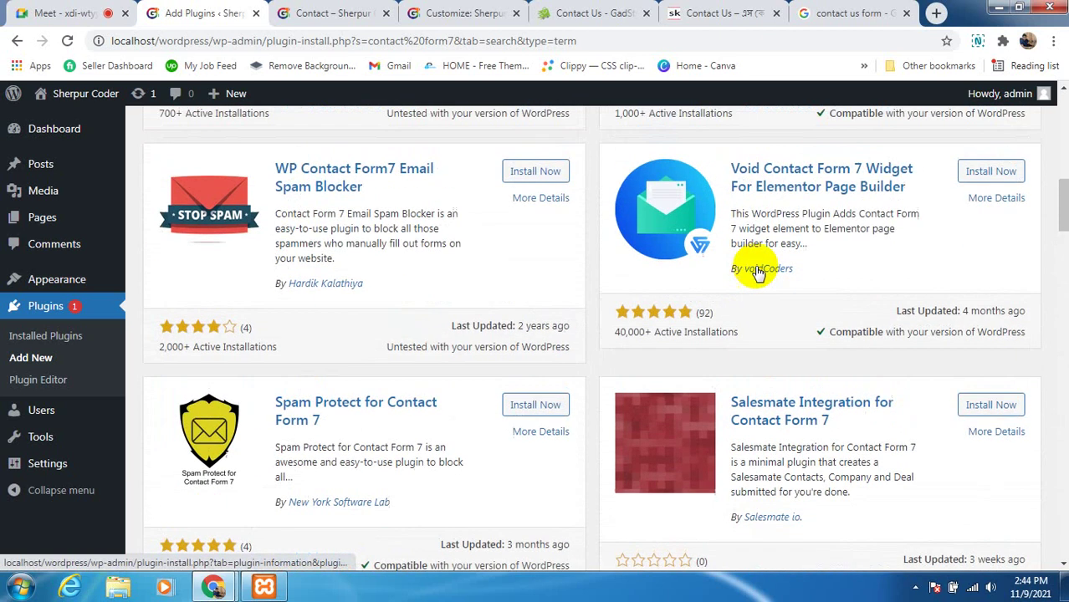
pyautogui.scroll(10, 757, 272)
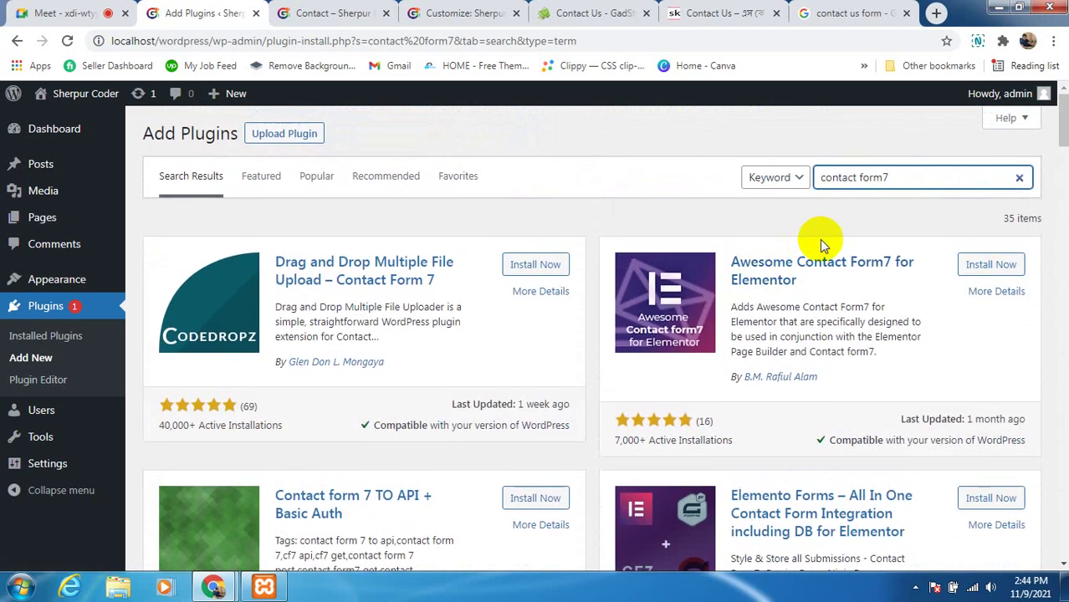
pyautogui.click(861, 177)
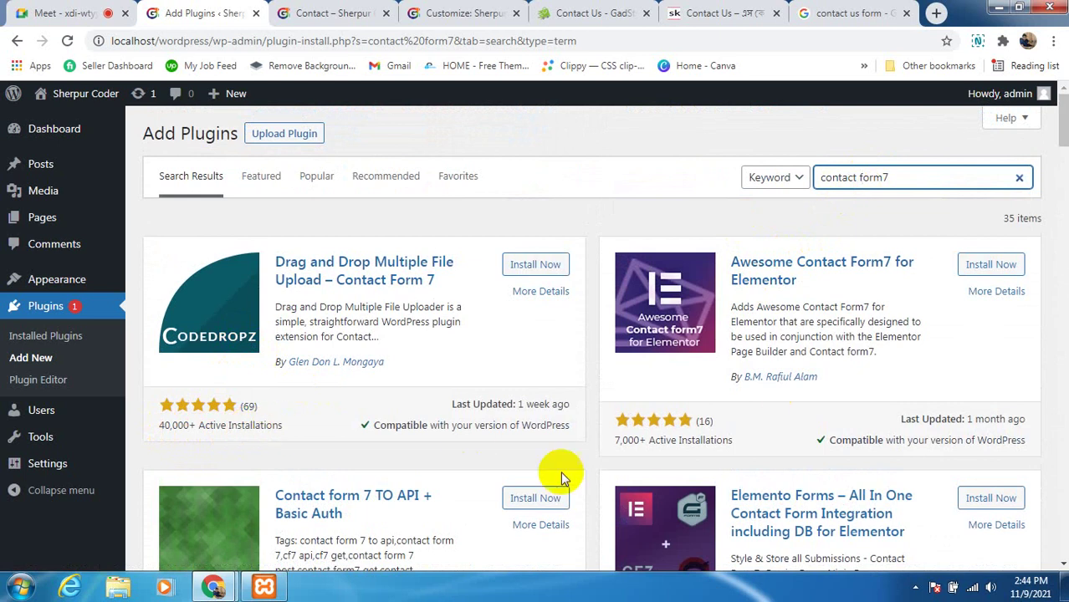
pyautogui.scroll(-2, 535, 456)
pyautogui.scroll(2, 669, 410)
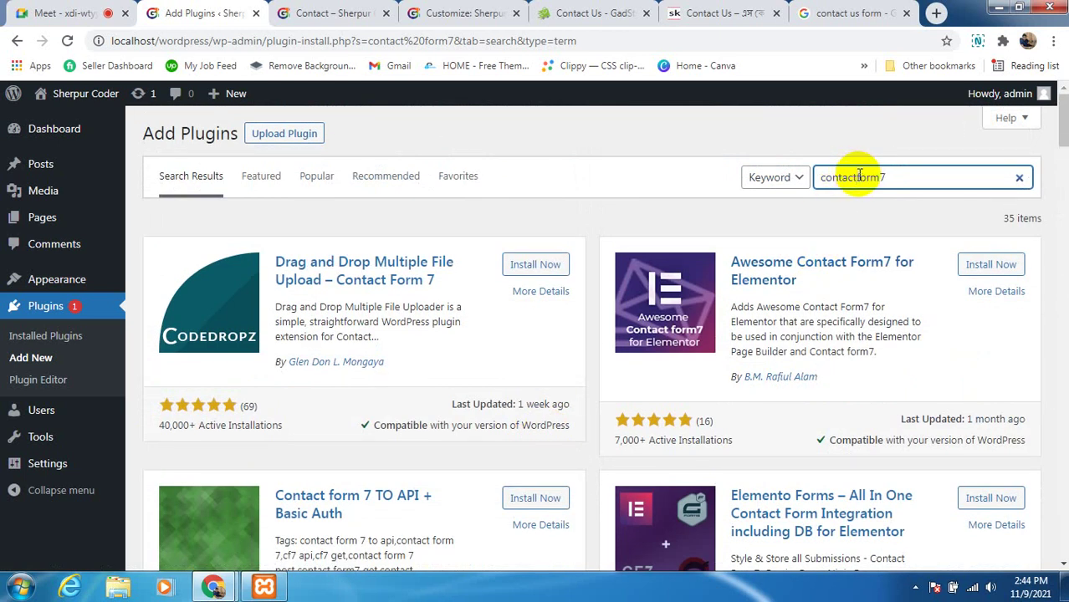
# Remove the space from the plugin search term so it reads contactform7
pyautogui.click(859, 177)
pyautogui.press('BackSpace')
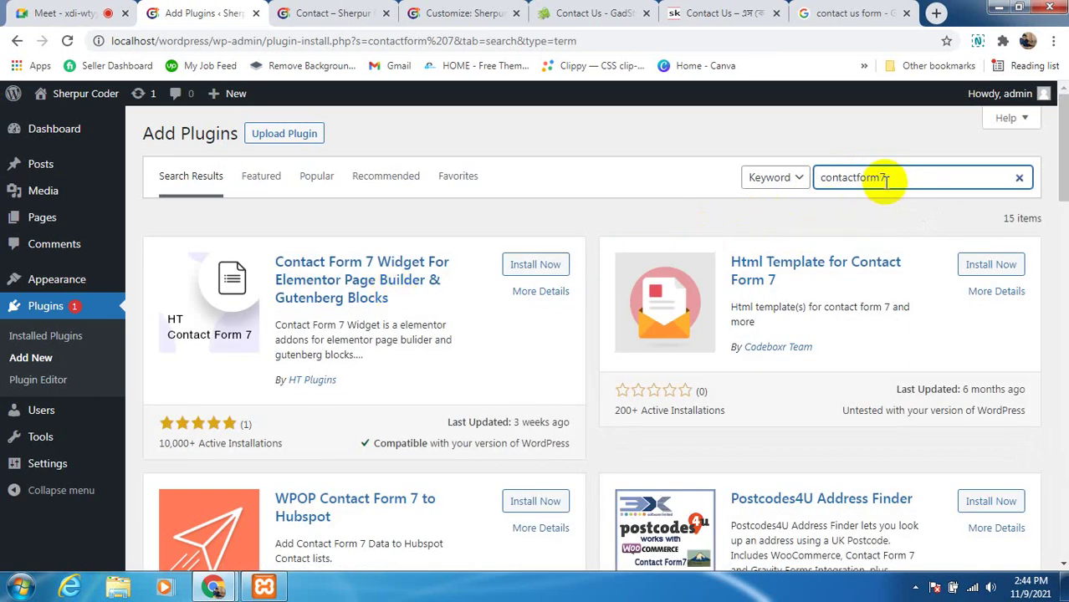
pyautogui.click(881, 178)
pyautogui.press('BackSpace')
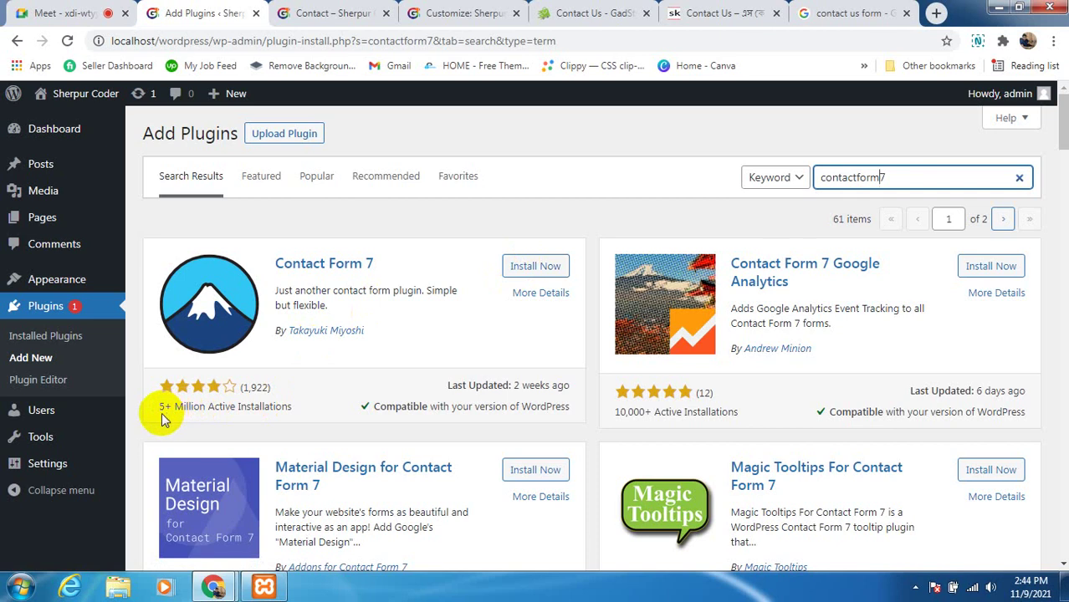
# Review Contact Form 7's rating and install count and scroll through the 61 results
pyautogui.moveTo(155, 414); pyautogui.dragTo(300, 407)
pyautogui.click(317, 416)
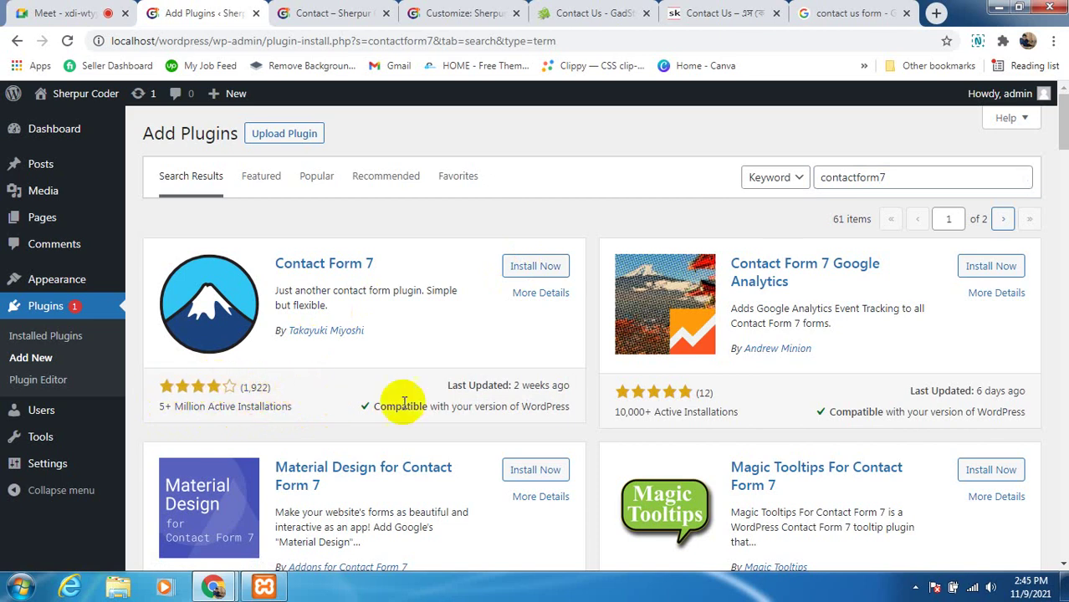
pyautogui.scroll(-1, 765, 393)
pyautogui.scroll(-5, 765, 393)
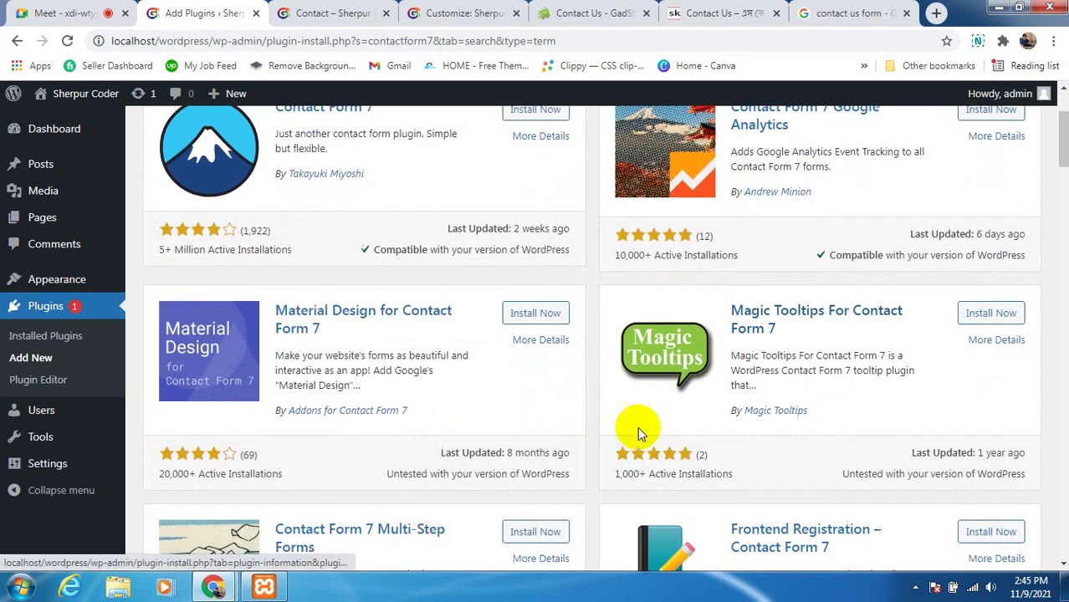
pyautogui.scroll(1, 516, 450)
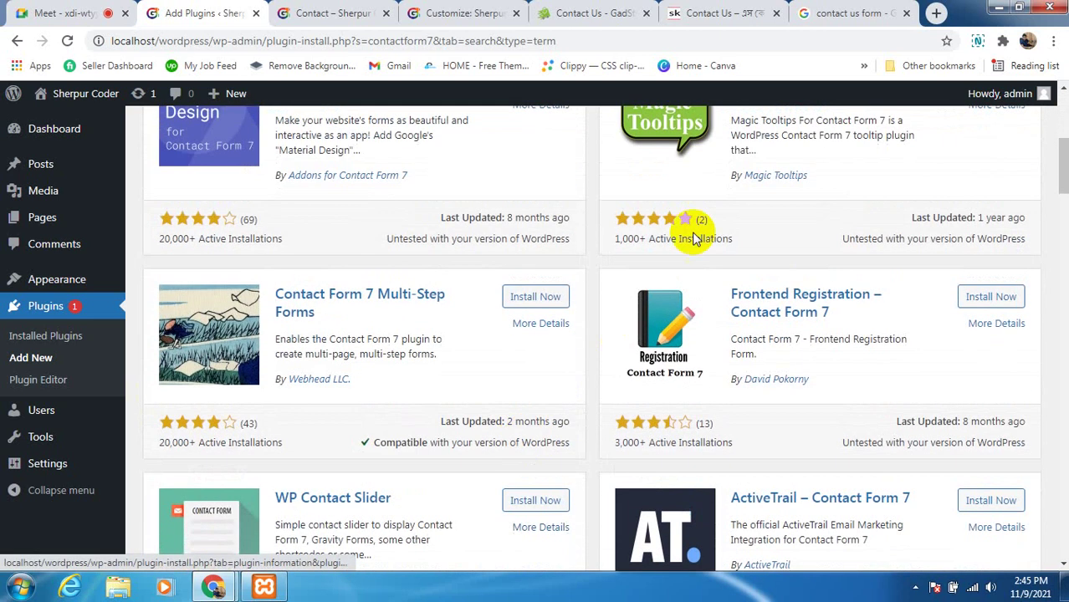
pyautogui.scroll(-4, 389, 358)
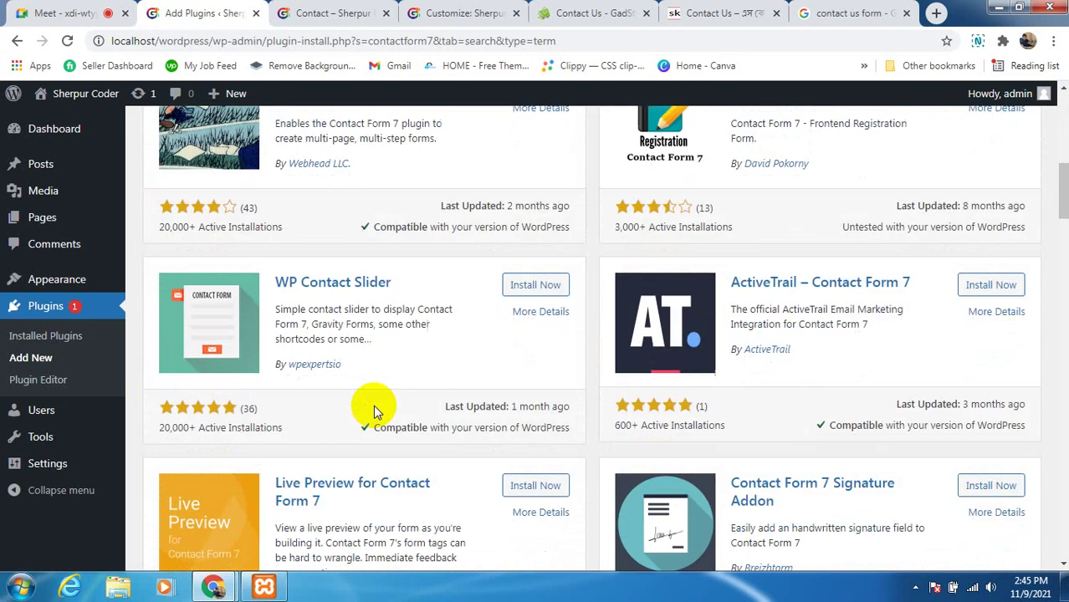
pyautogui.scroll(-5, 474, 402)
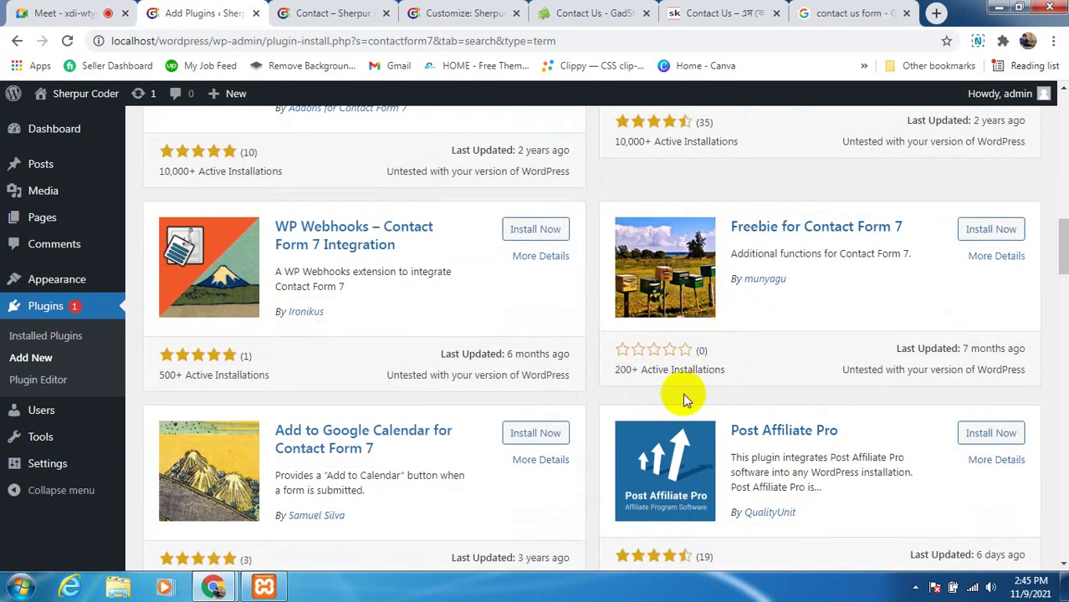
pyautogui.scroll(-4, 686, 404)
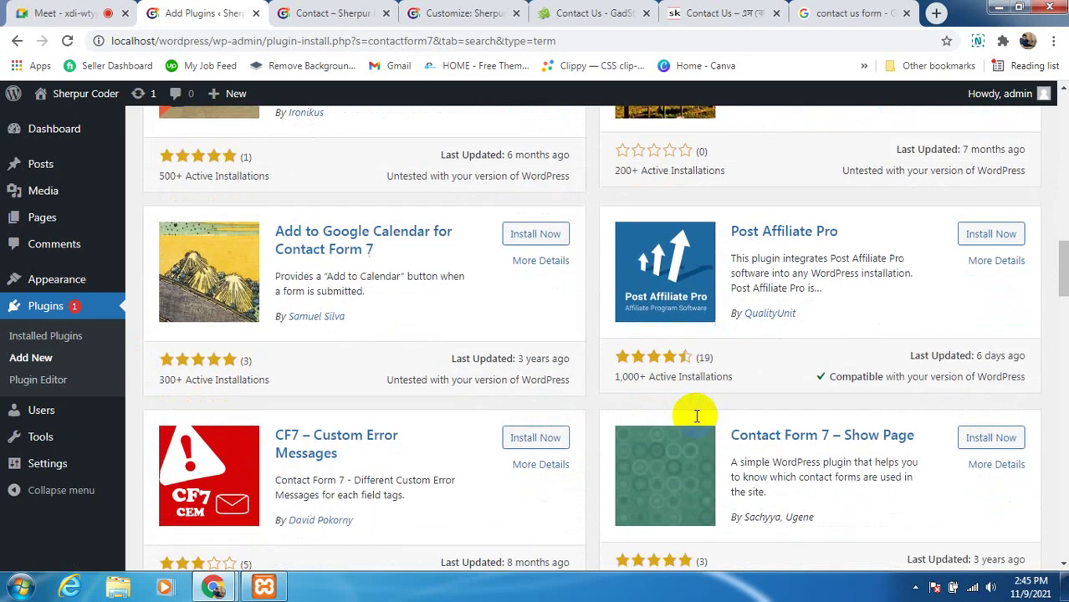
pyautogui.scroll(-2, 451, 418)
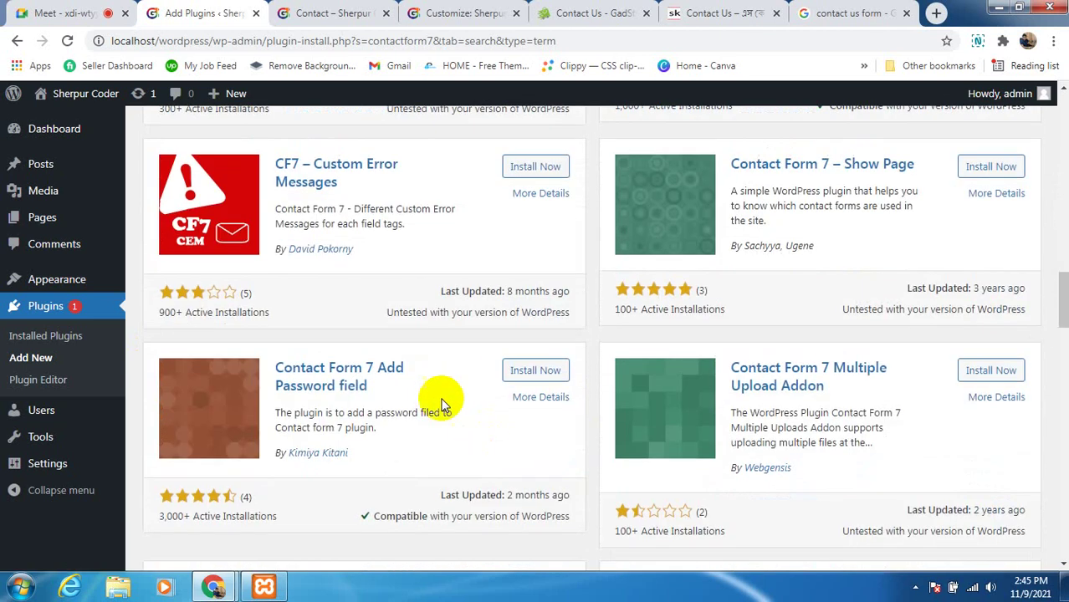
pyautogui.scroll(5, 393, 418)
pyautogui.scroll(10, 338, 341)
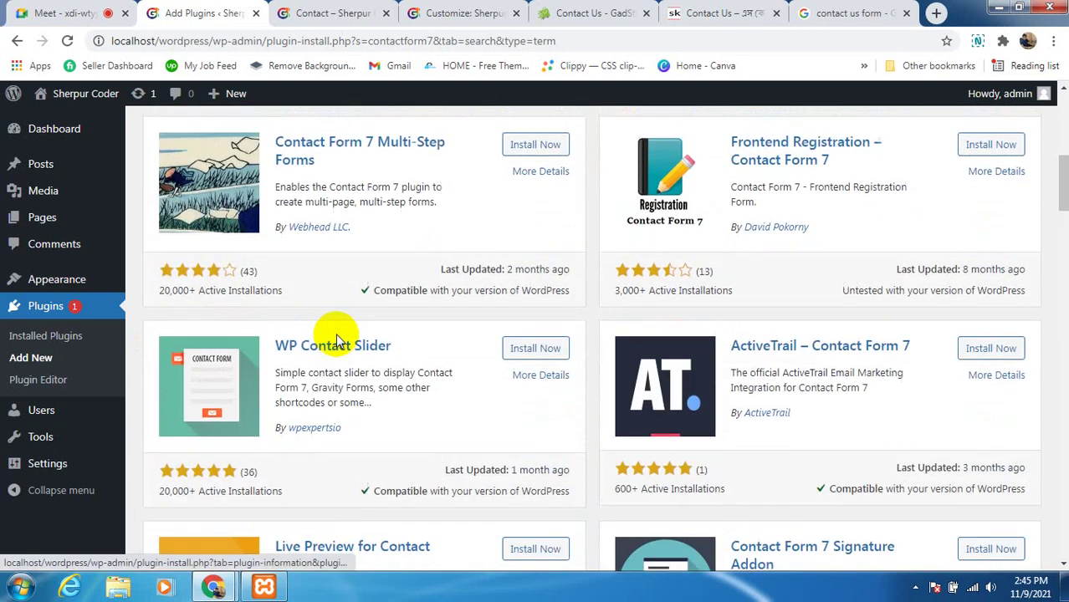
pyautogui.scroll(3, 339, 333)
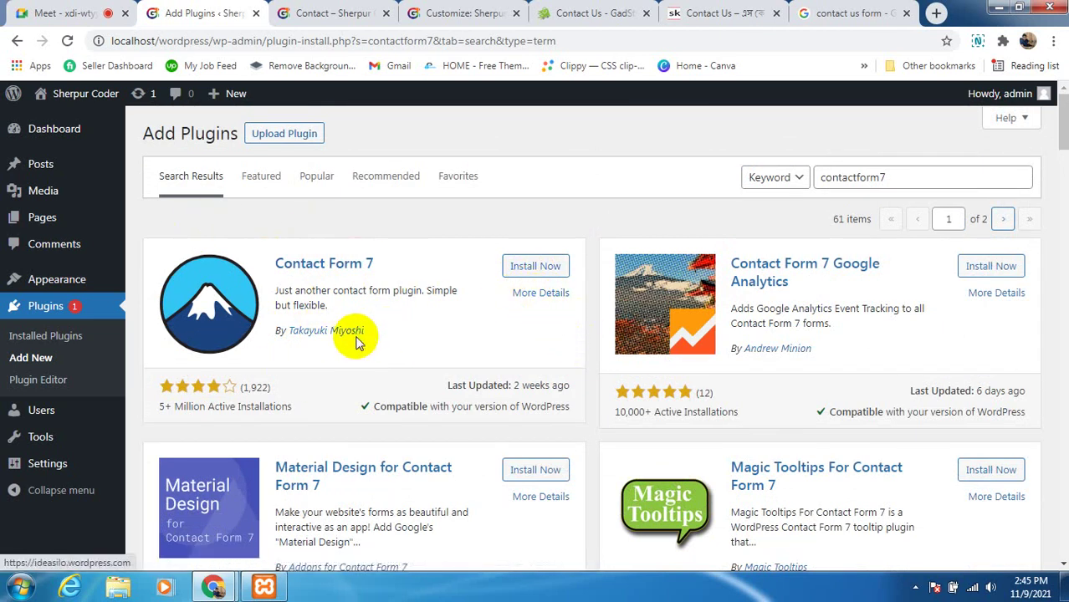
# Install Contact Form 7 and go to the Installed Plugins list
pyautogui.click(538, 267)
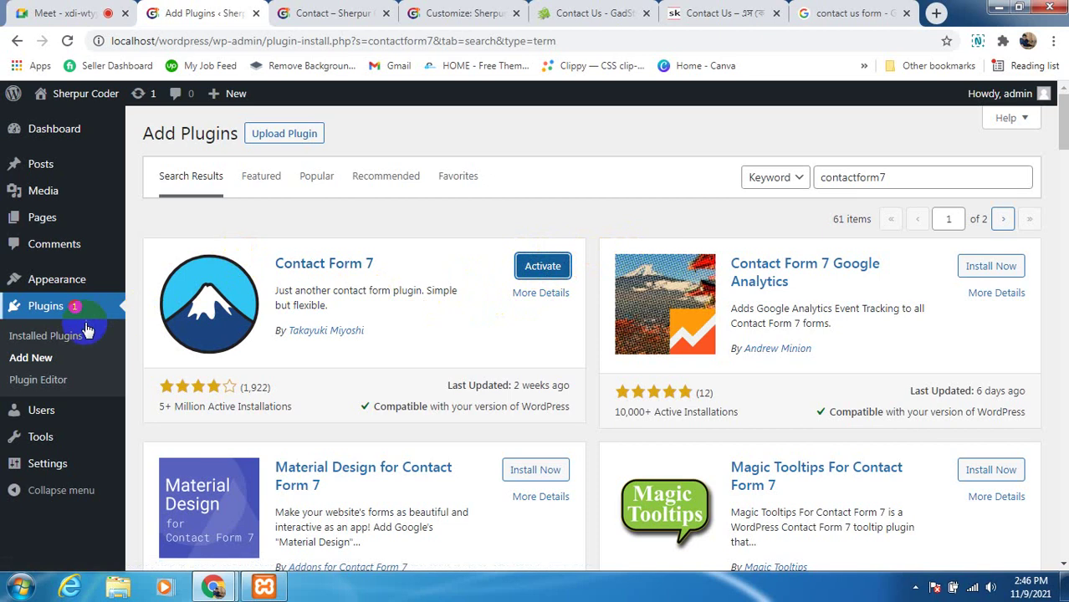
pyautogui.click(54, 341)
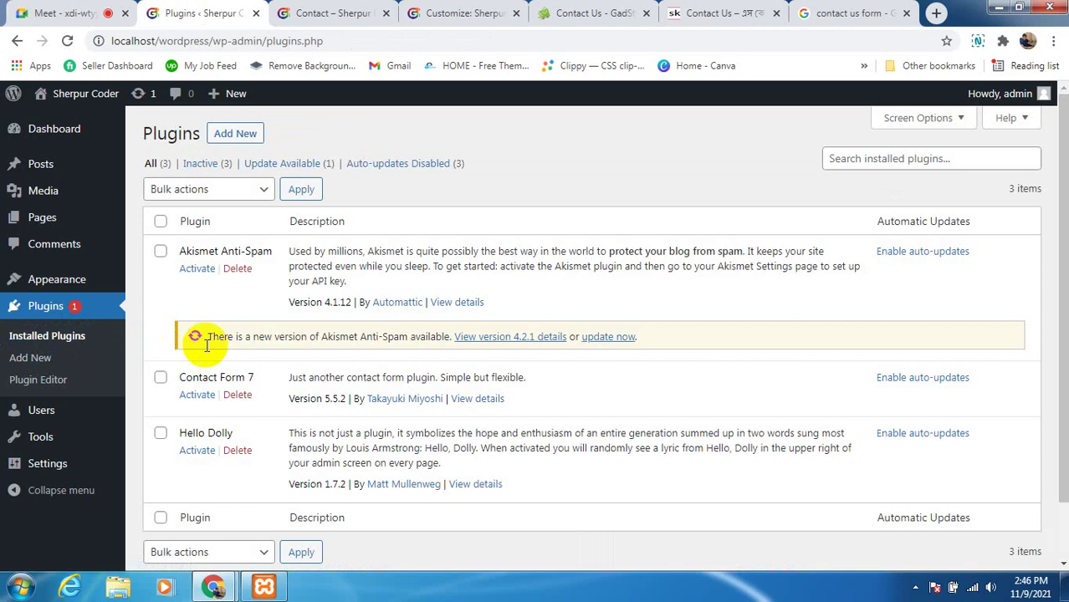
# Activate Contact Form 7 in the Installed Plugins list, then switch to the Google Meet call
pyautogui.scroll(-1, 217, 382)
pyautogui.scroll(-1, 210, 335)
pyautogui.scroll(2, 206, 270)
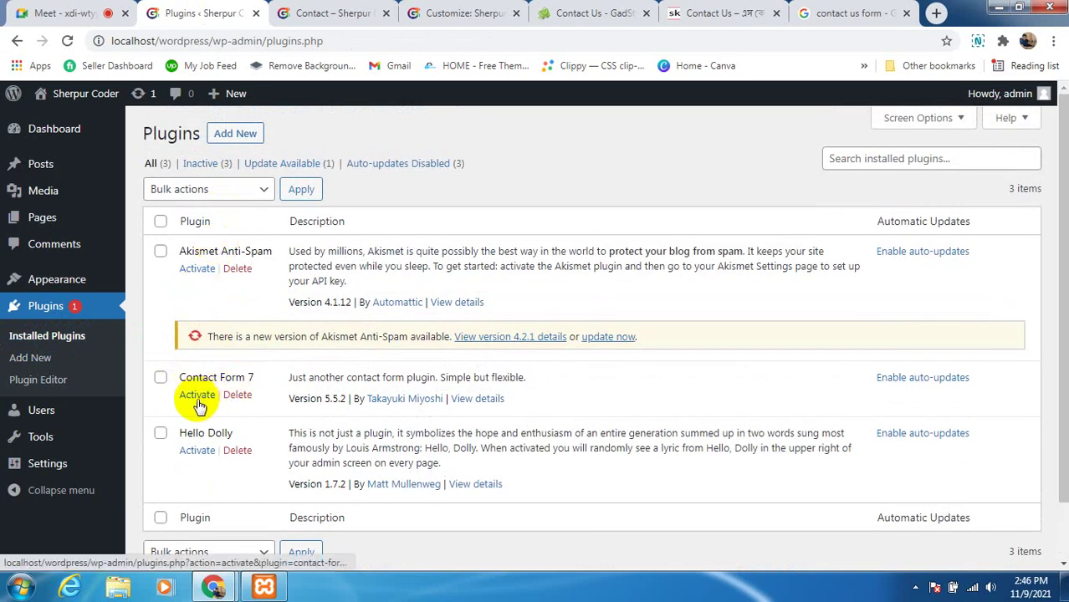
pyautogui.click(198, 398)
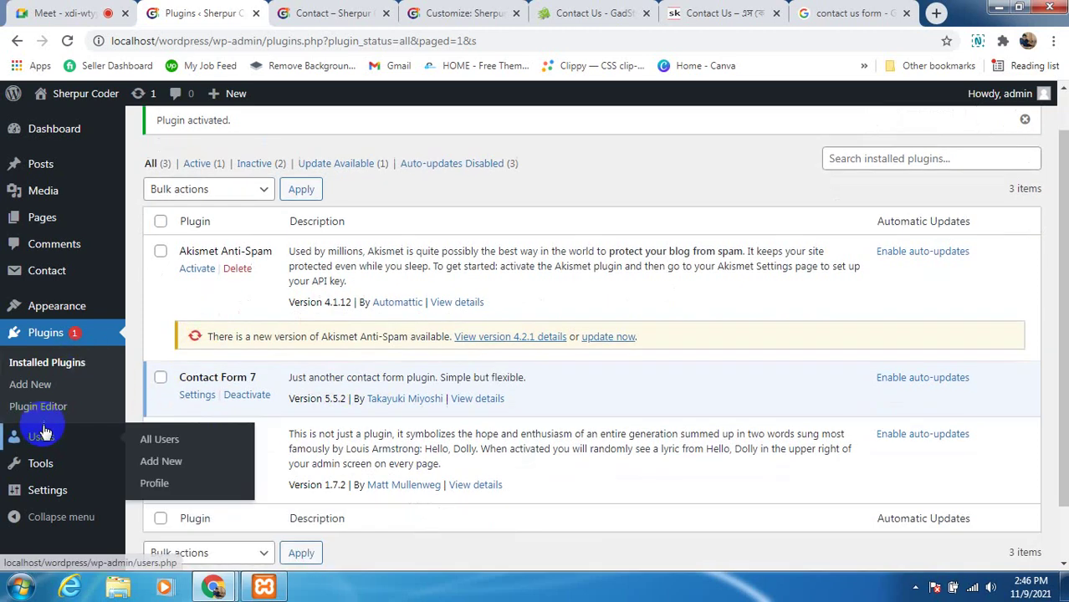
pyautogui.moveTo(44, 461)
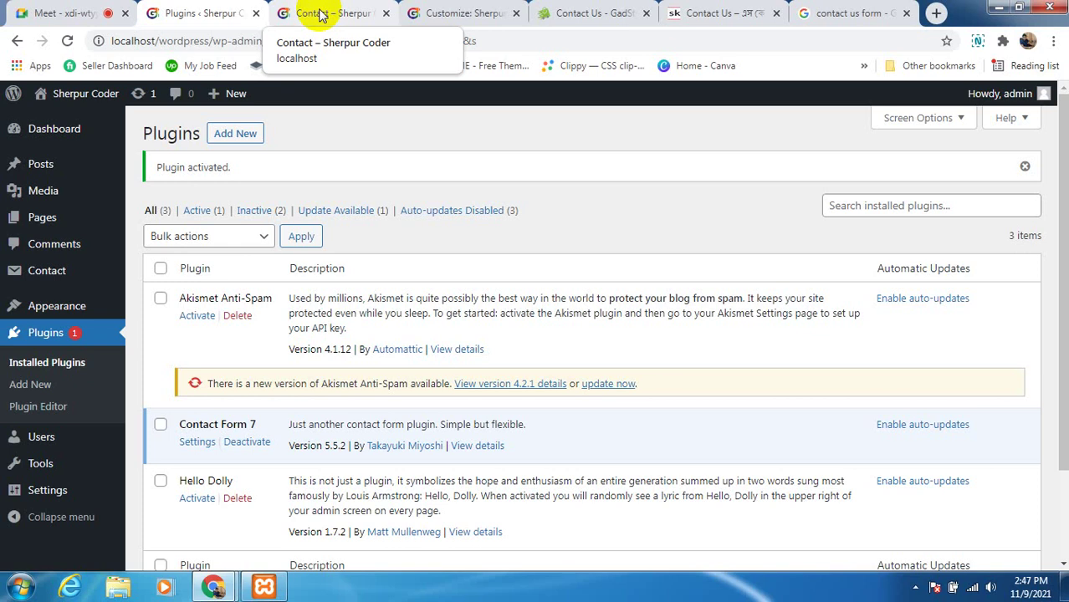
pyautogui.click(80, 13)
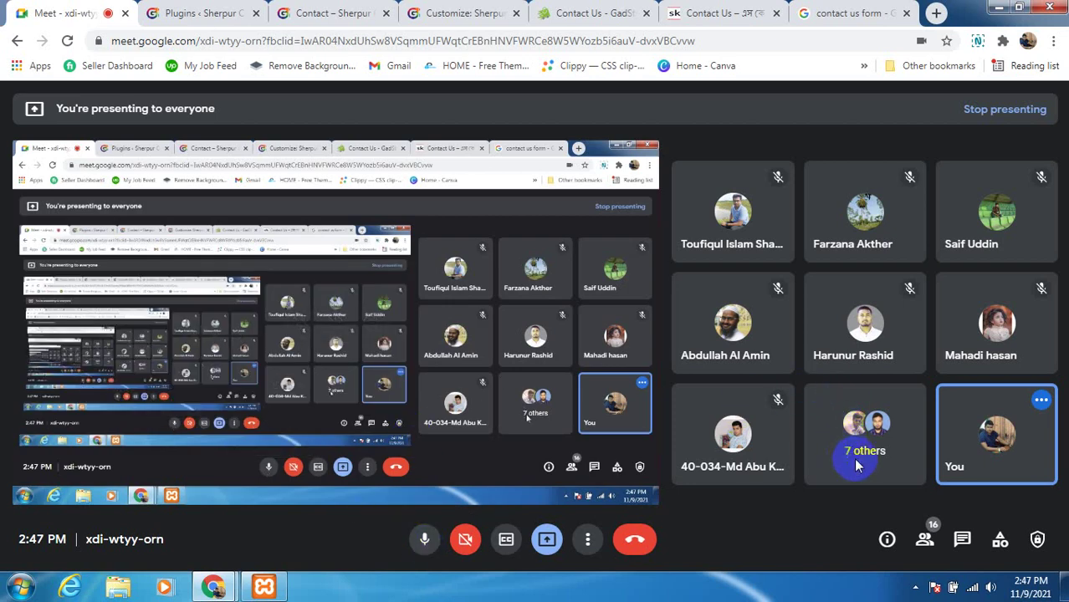
# Review and close the Meet participant list, then switch to the WordPress Customizer tab
pyautogui.click(924, 542)
pyautogui.scroll(-5, 886, 401)
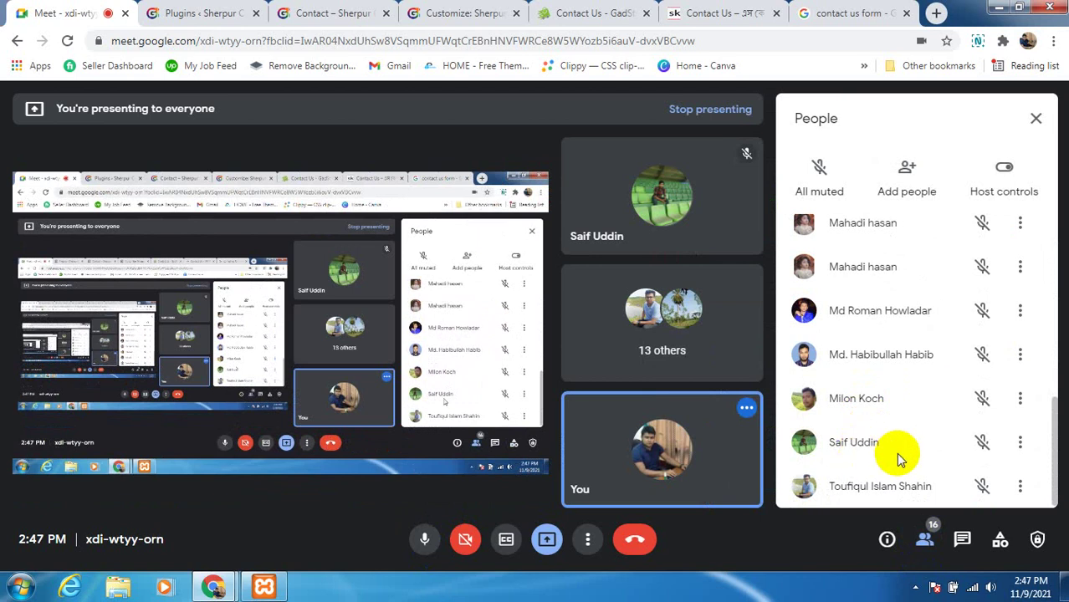
pyautogui.click(1035, 122)
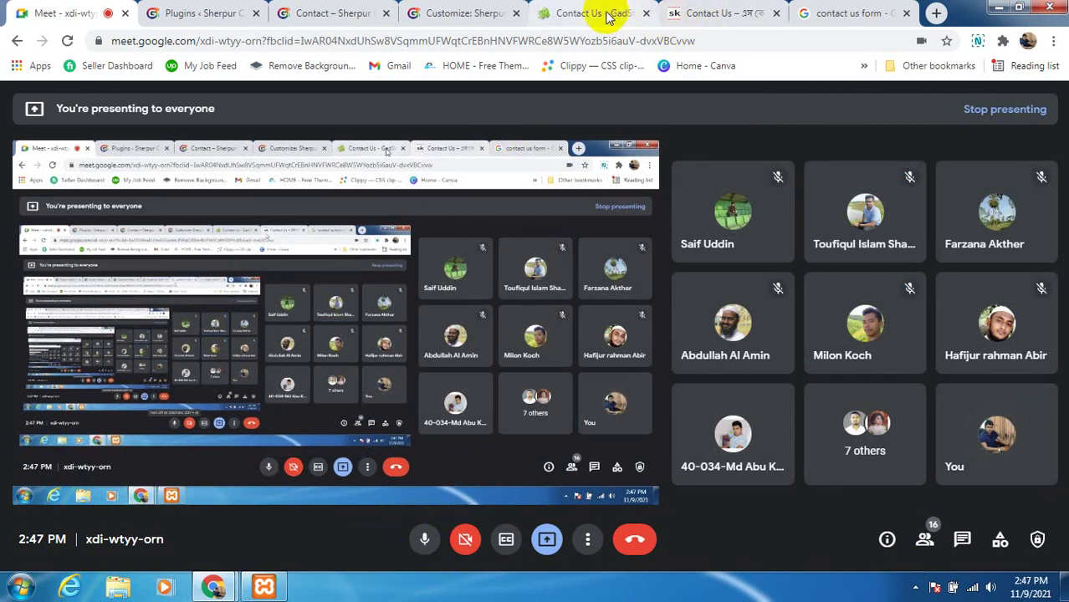
pyautogui.click(429, 15)
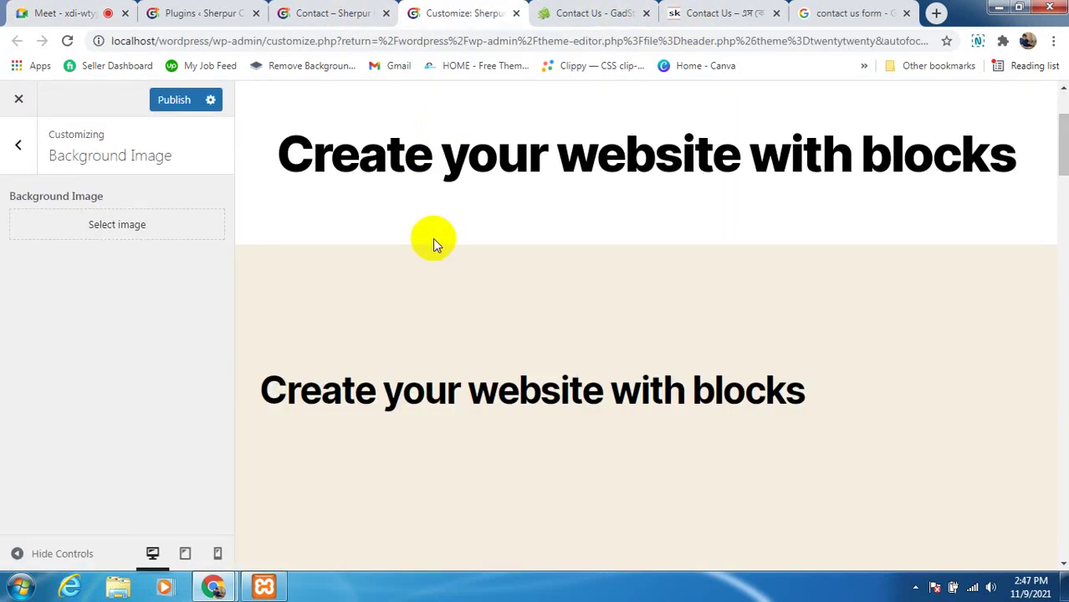
# View the live Contact page and open it in the block editor with Edit Page
pyautogui.click(316, 13)
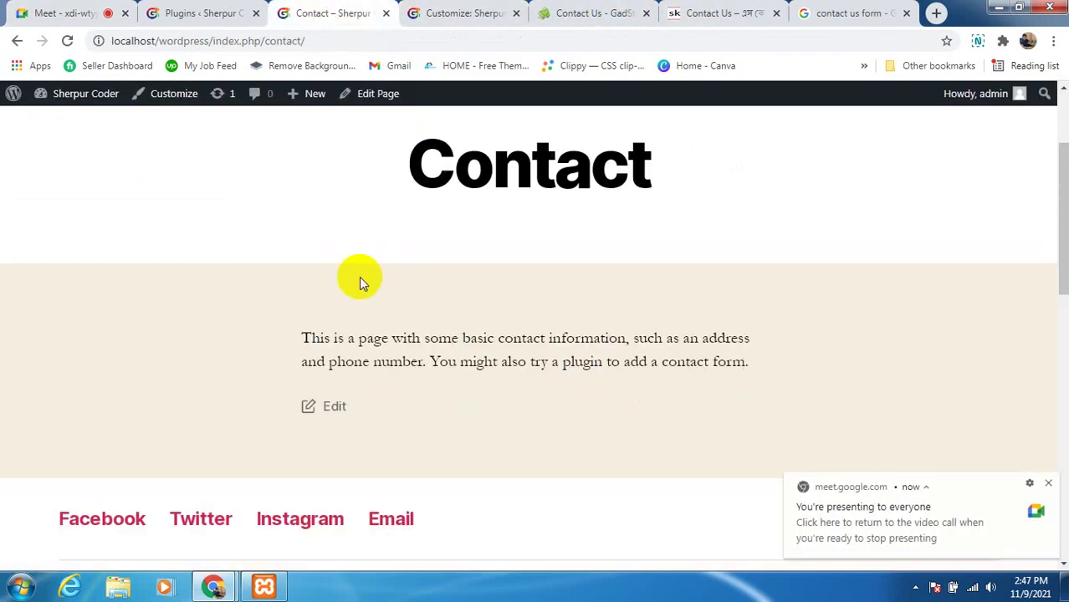
pyautogui.click(211, 11)
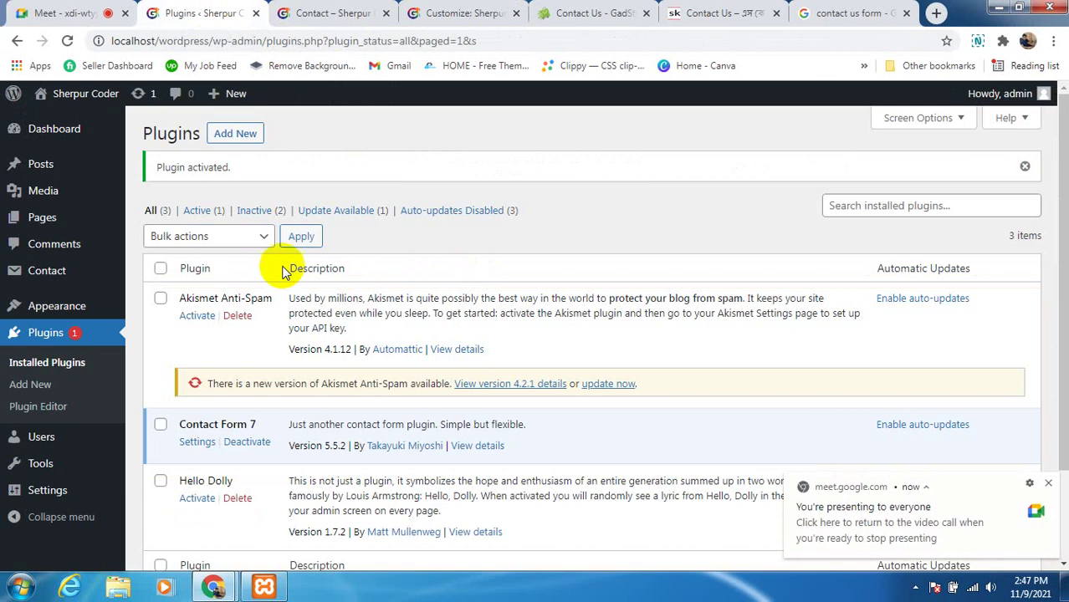
pyautogui.click(330, 14)
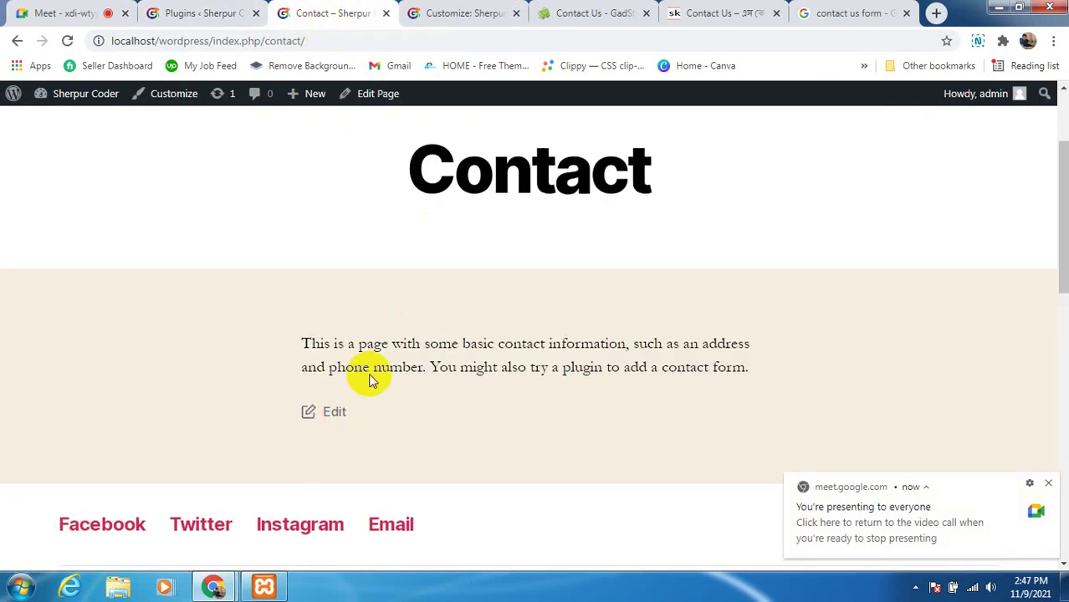
pyautogui.scroll(2, 370, 347)
pyautogui.scroll(-1, 380, 251)
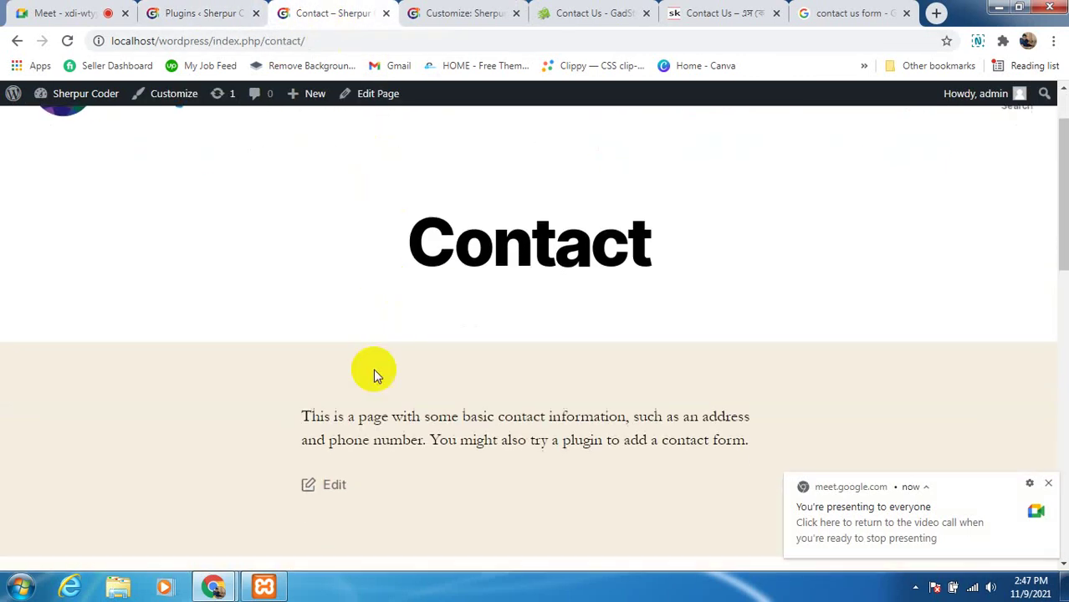
pyautogui.scroll(-3, 373, 376)
pyautogui.scroll(4, 351, 485)
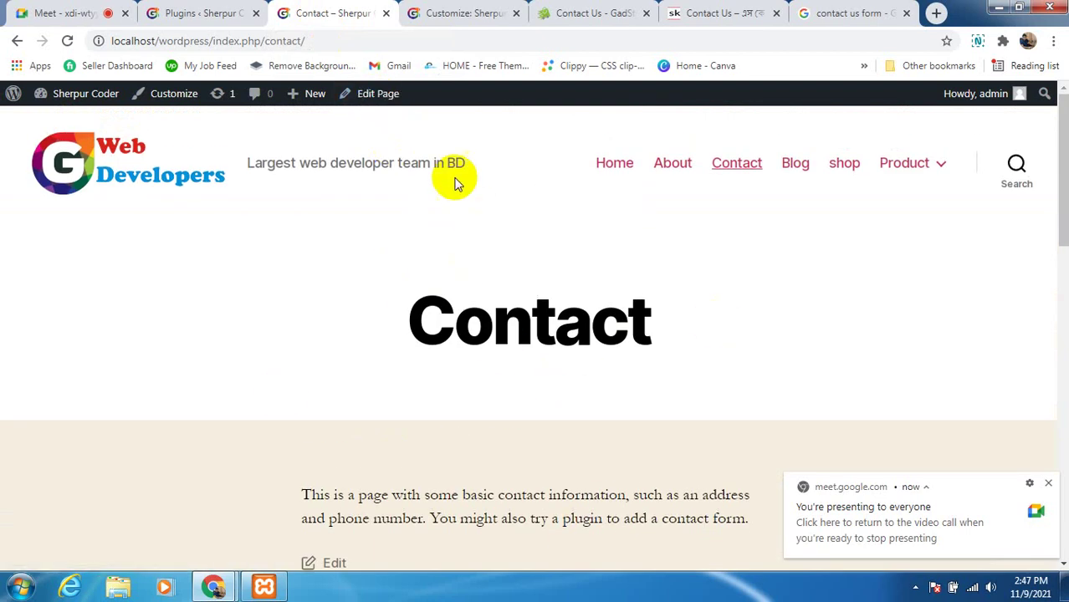
pyautogui.click(374, 98)
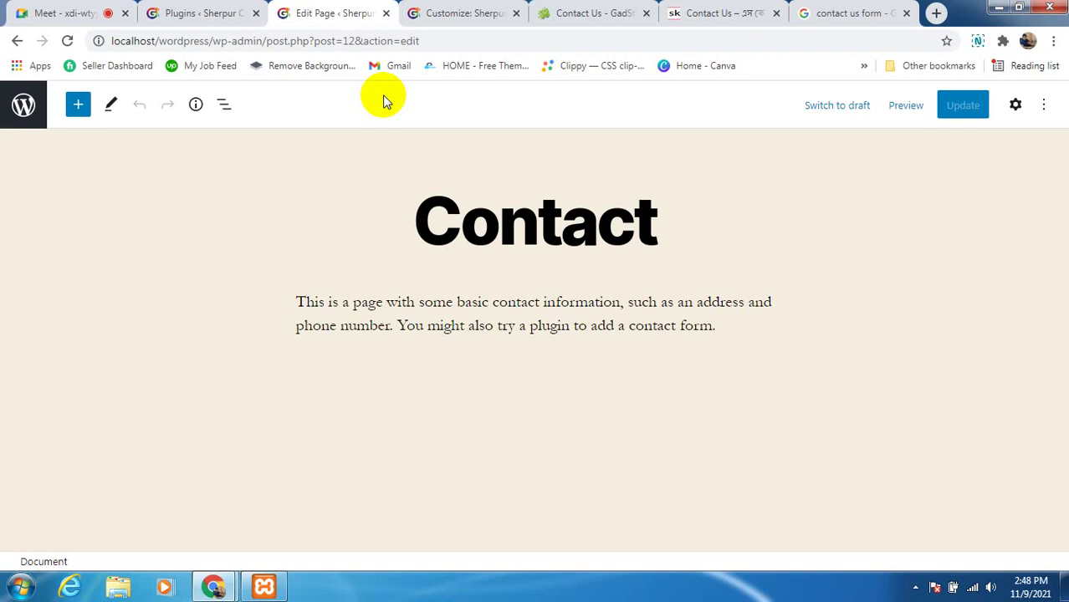
# Change the page title from 'Contact' to 'Contact us'
pyautogui.click(598, 303)
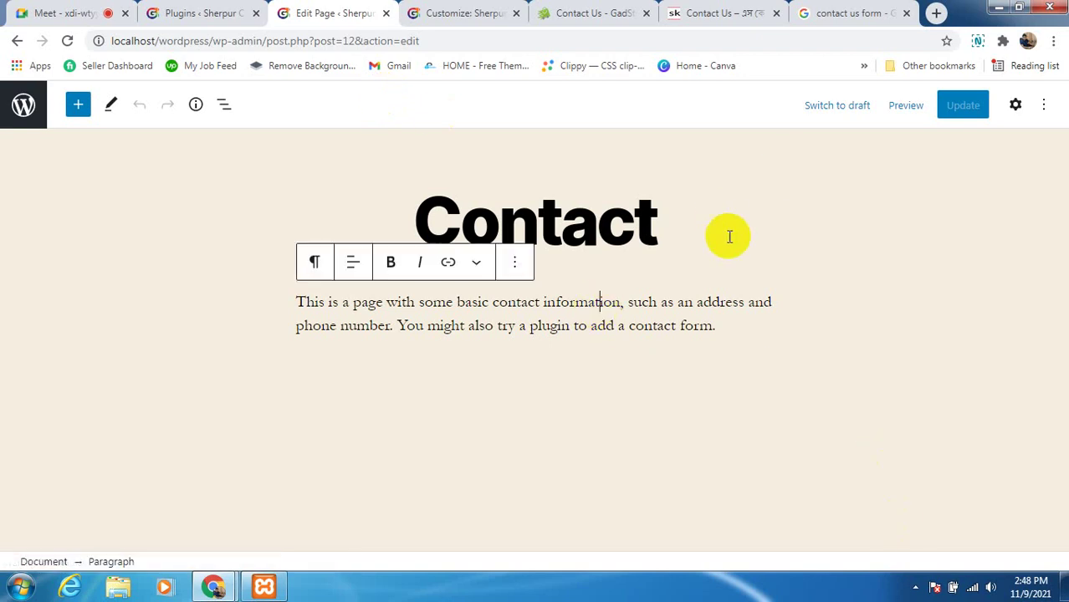
pyautogui.click(584, 232)
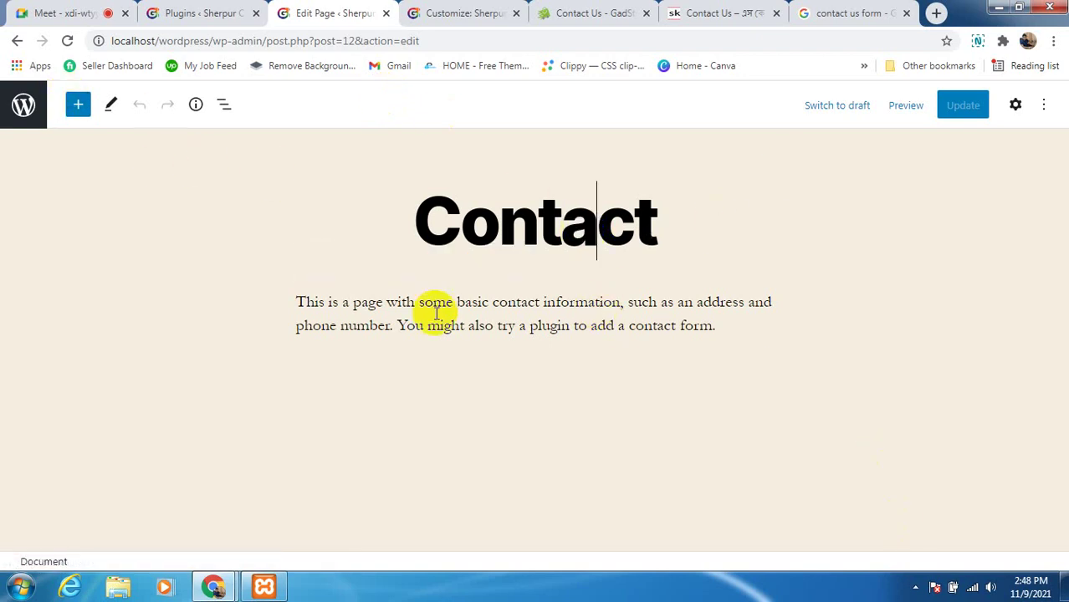
pyautogui.click(501, 328)
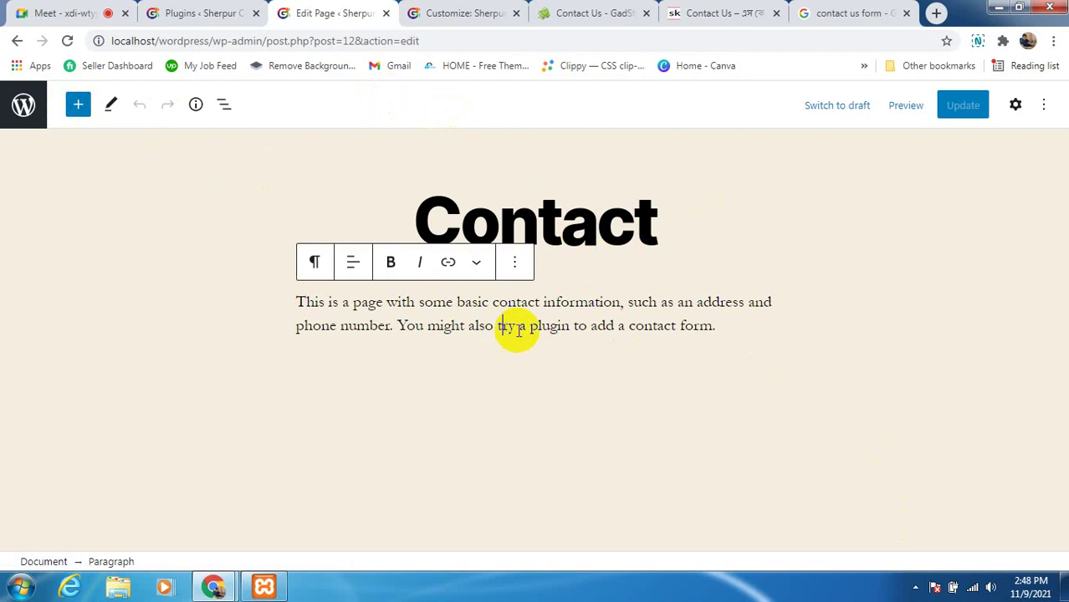
pyautogui.moveTo(640, 234); pyautogui.dragTo(662, 234)
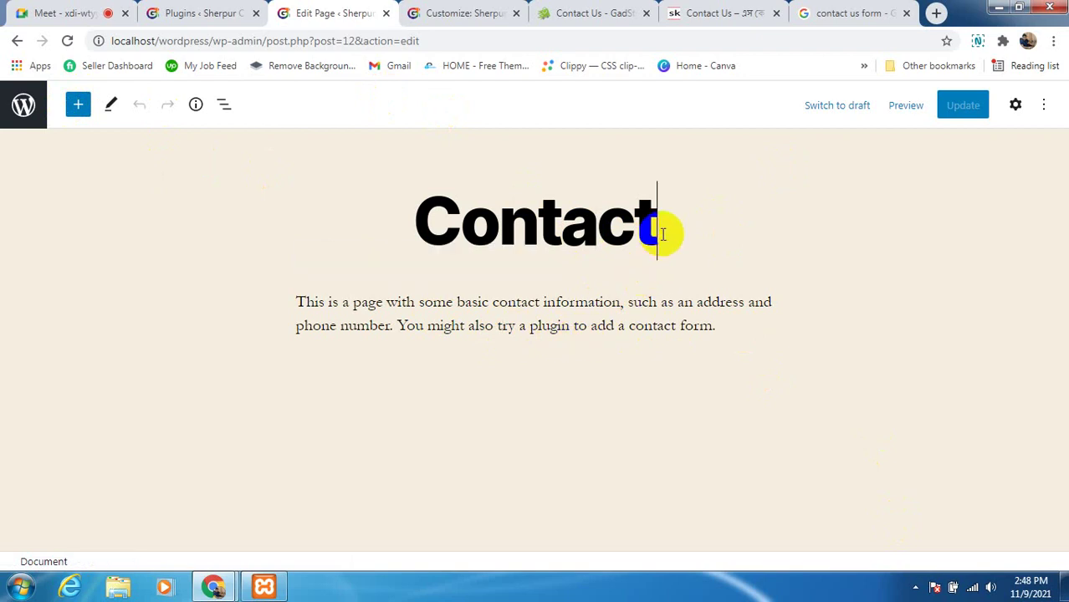
pyautogui.write('us')
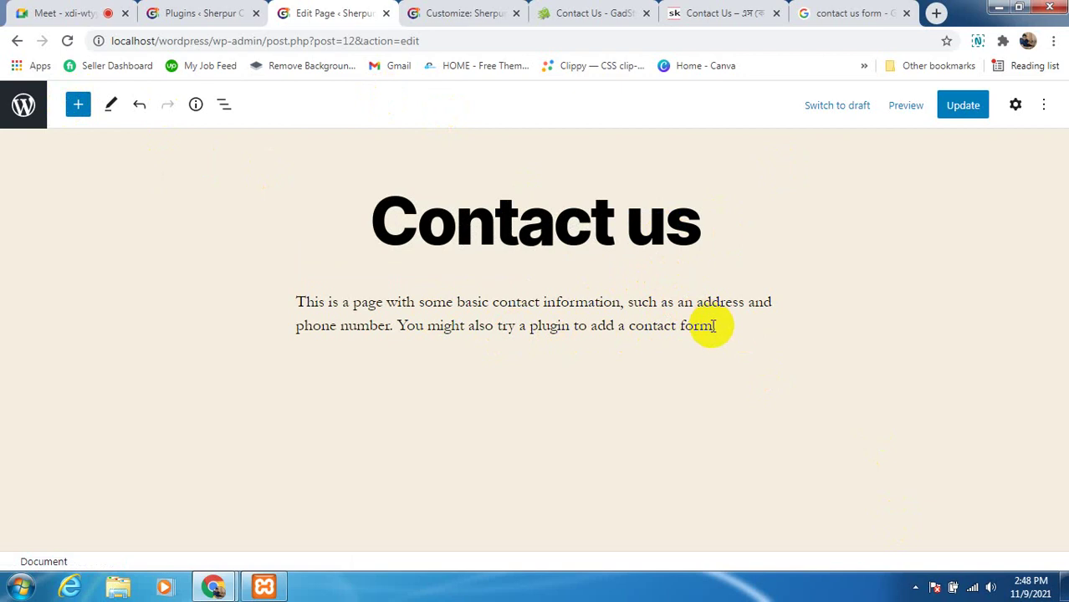
# Delete the placeholder contact-information paragraph, then return to the plugins list tab
pyautogui.moveTo(711, 327); pyautogui.dragTo(544, 303)
pyautogui.click(538, 304)
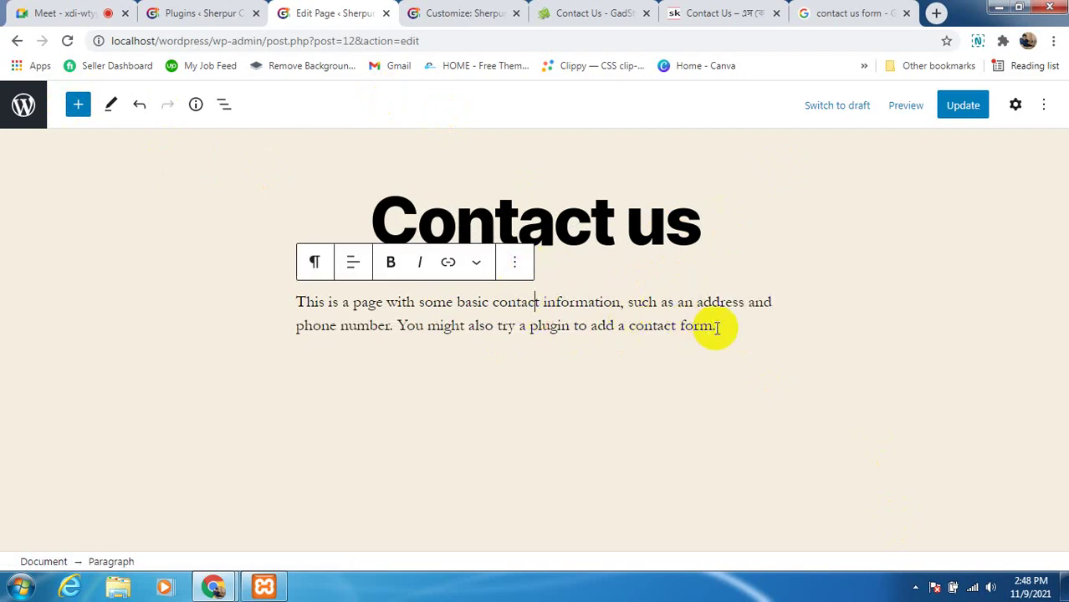
pyautogui.moveTo(715, 327); pyautogui.dragTo(294, 305)
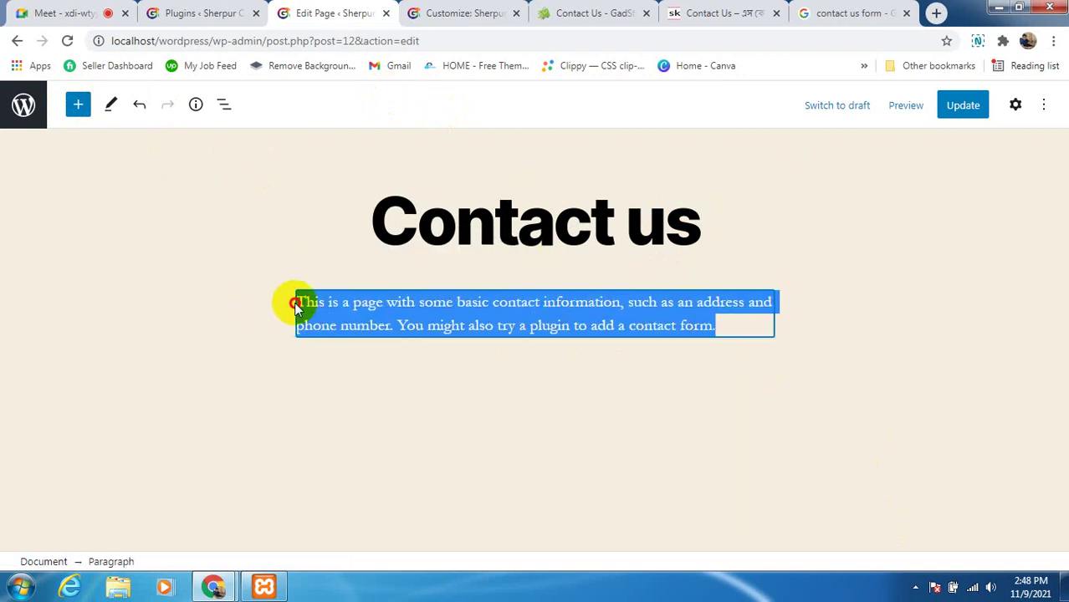
pyautogui.press('BackSpace')
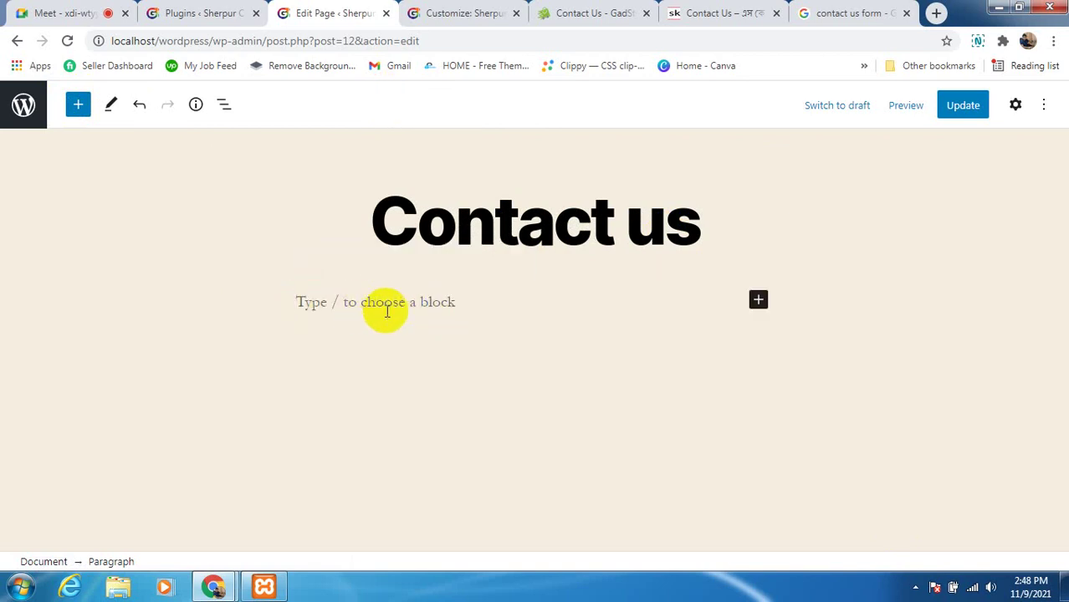
pyautogui.click(202, 14)
# Copy the full Contact form 1 shortcode from Contact Form 7's Contact Forms list and return to the Contact us editor
pyautogui.scroll(-1, 329, 535)
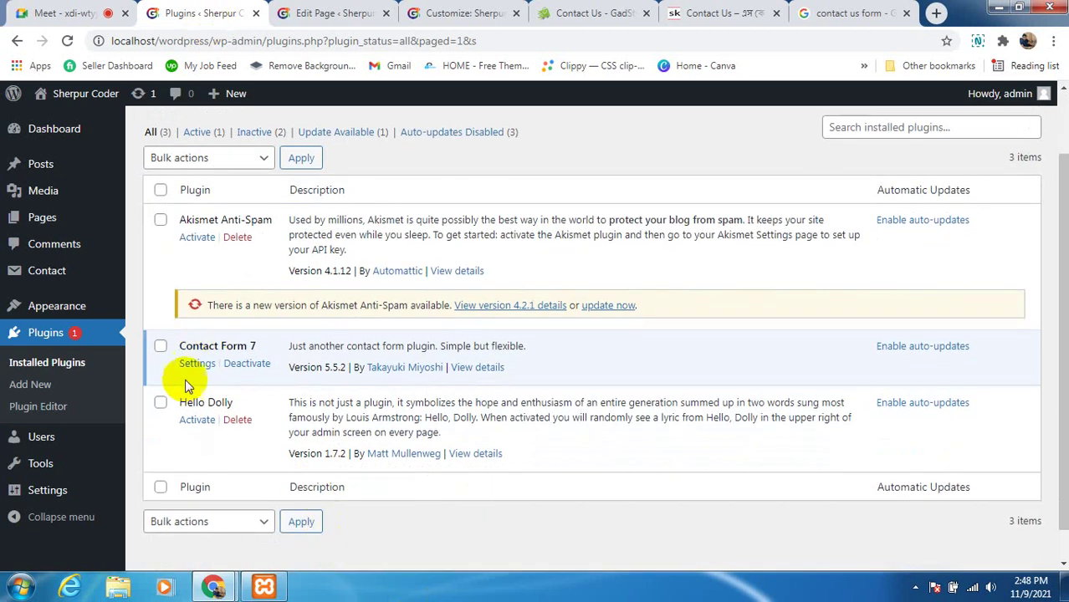
pyautogui.click(197, 365)
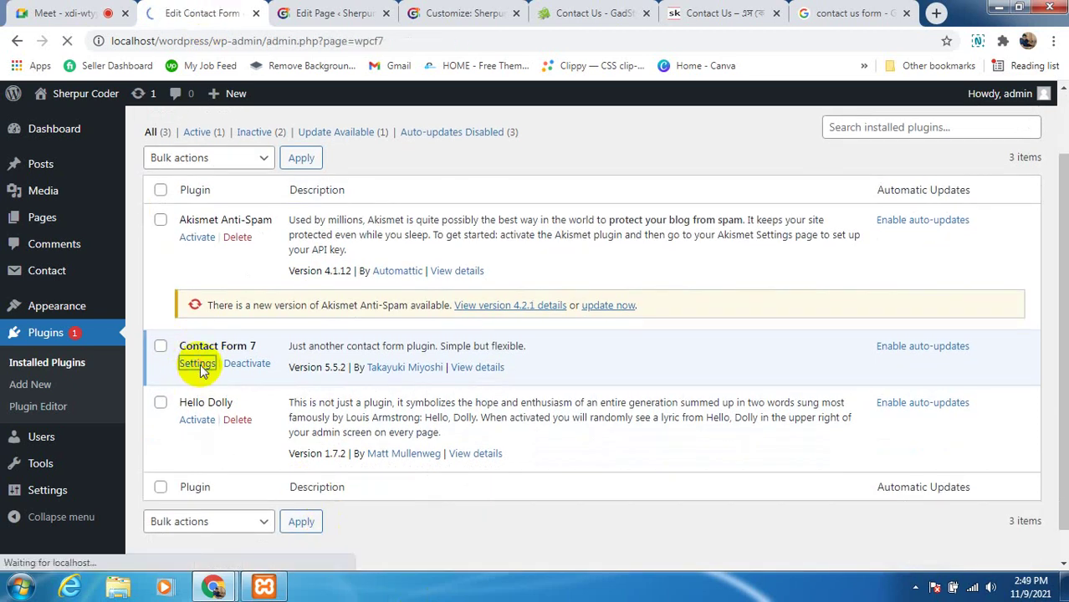
pyautogui.scroll(-1, 565, 469)
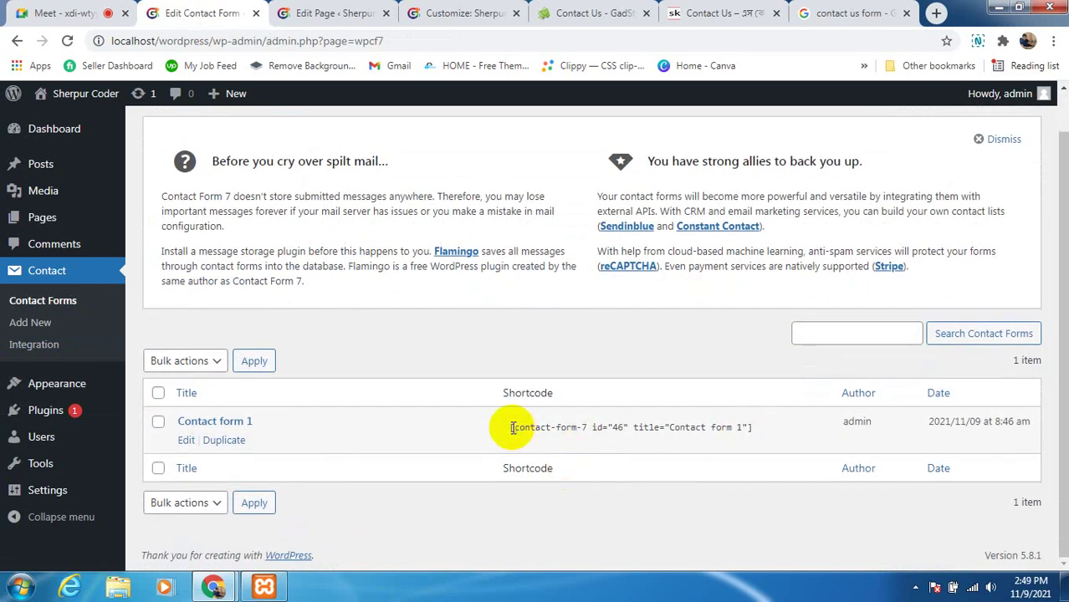
pyautogui.click(560, 429)
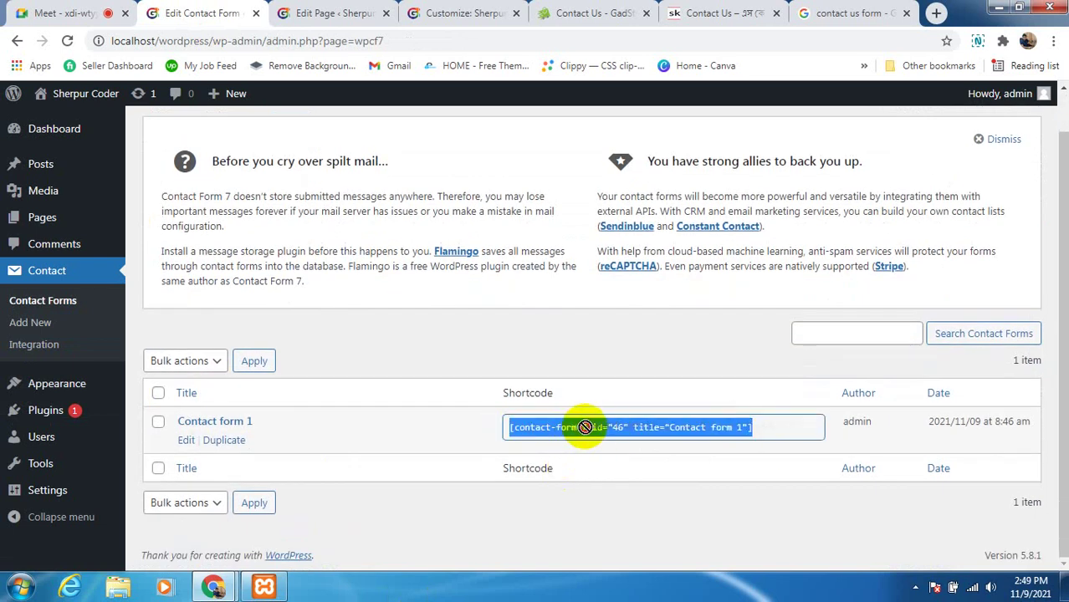
pyautogui.rightClick(681, 427)
pyautogui.click(724, 271)
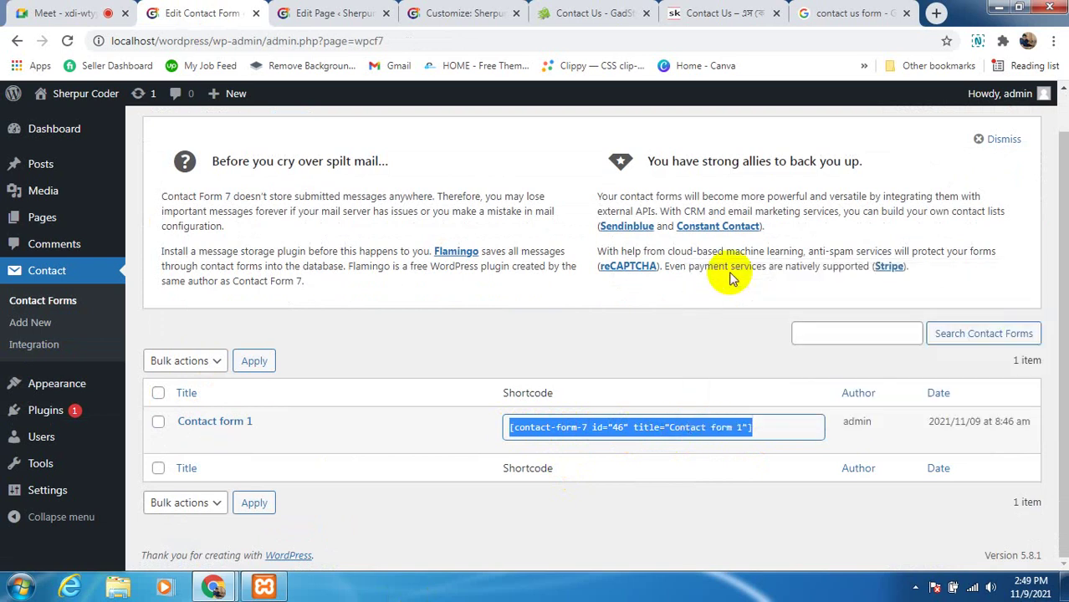
pyautogui.click(769, 431)
pyautogui.moveTo(769, 432); pyautogui.dragTo(500, 425)
pyautogui.rightClick(533, 432)
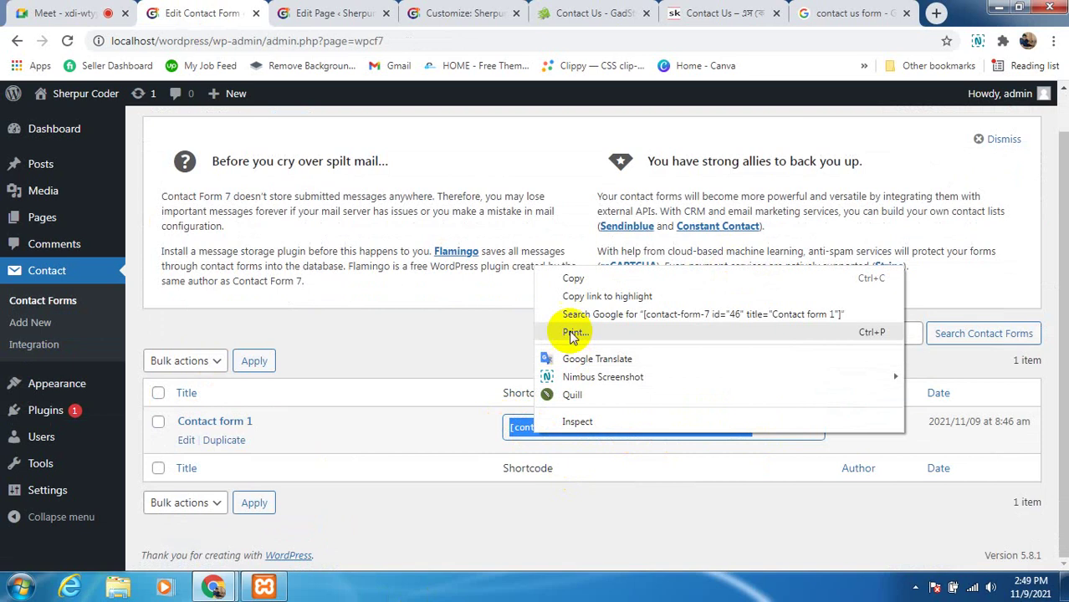
pyautogui.click(575, 278)
pyautogui.click(332, 12)
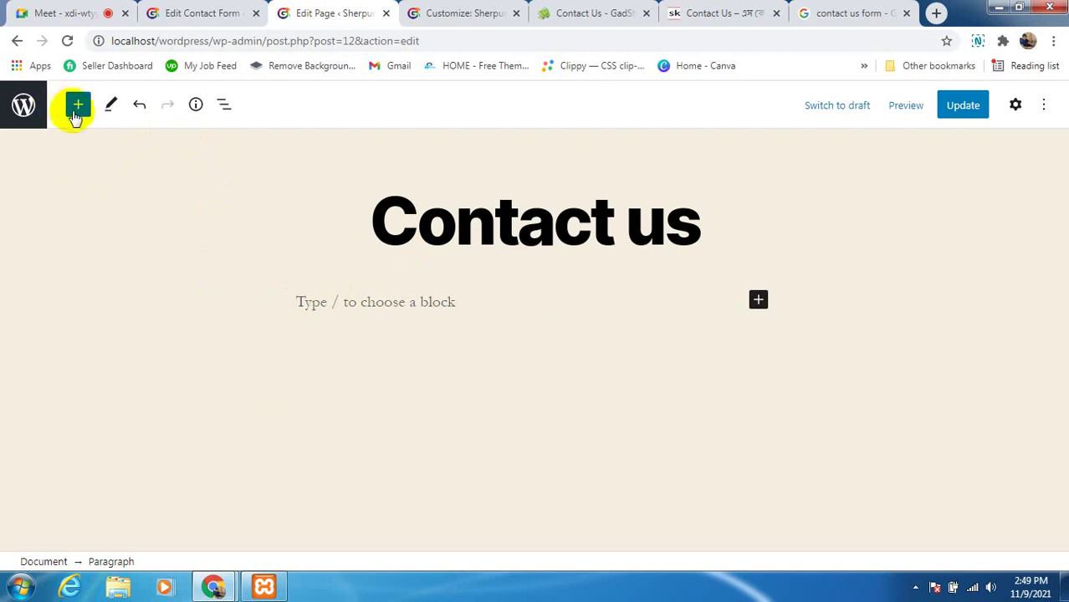
# Add a Shortcode block below the Contact us title and paste the Contact form 1 shortcode
pyautogui.click(78, 107)
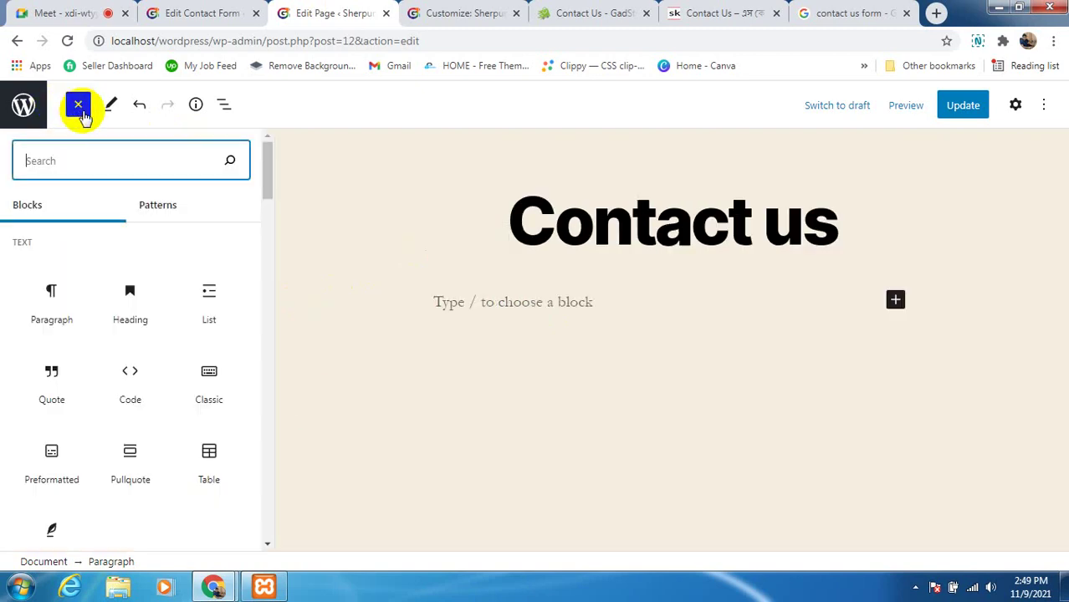
pyautogui.moveTo(140, 410)
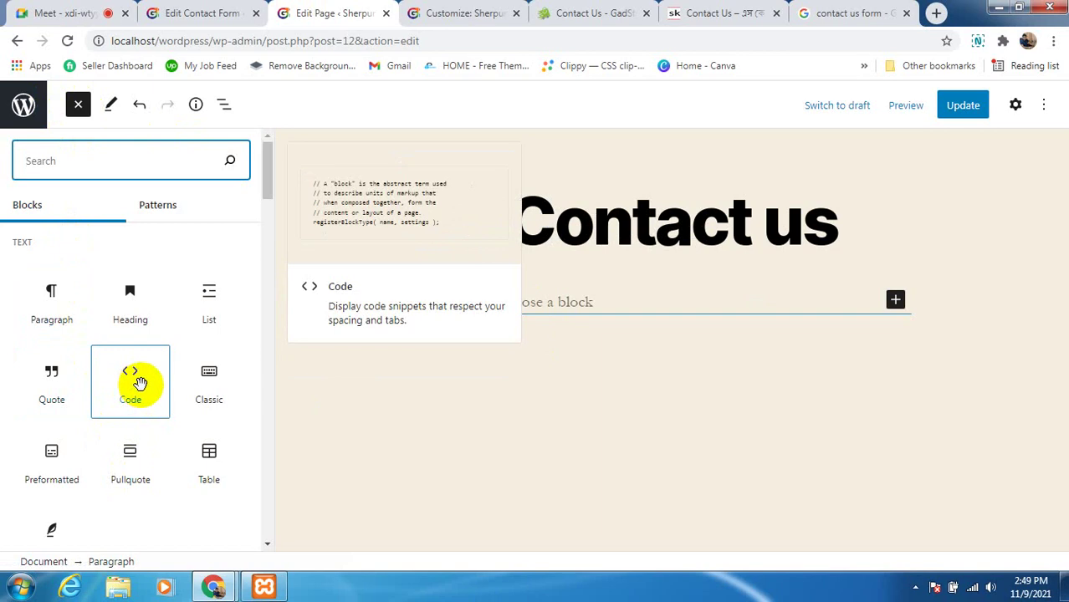
pyautogui.scroll(-5, 134, 401)
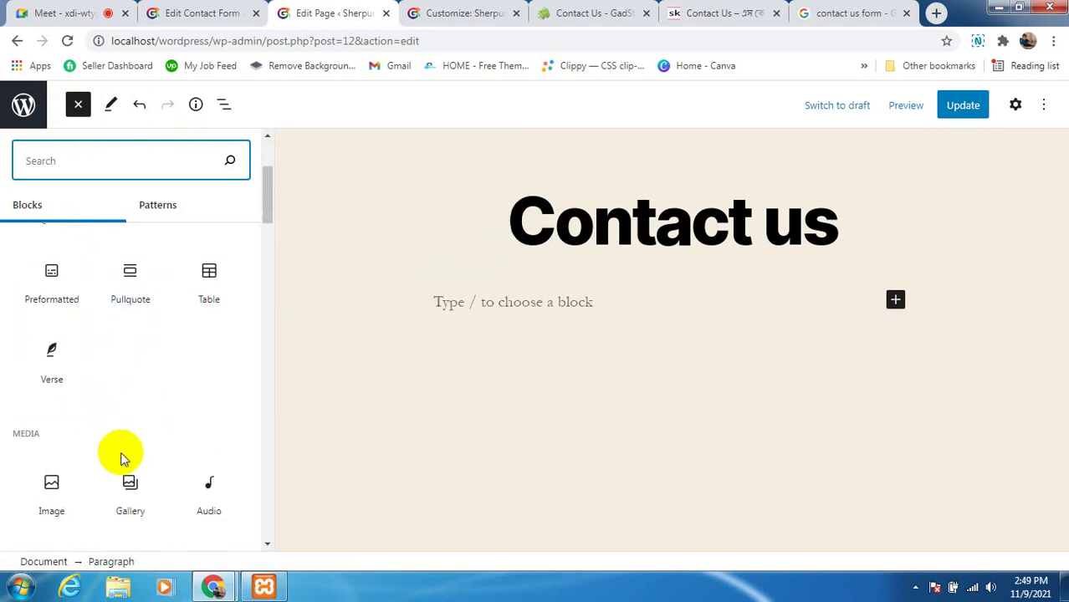
pyautogui.scroll(3, 124, 451)
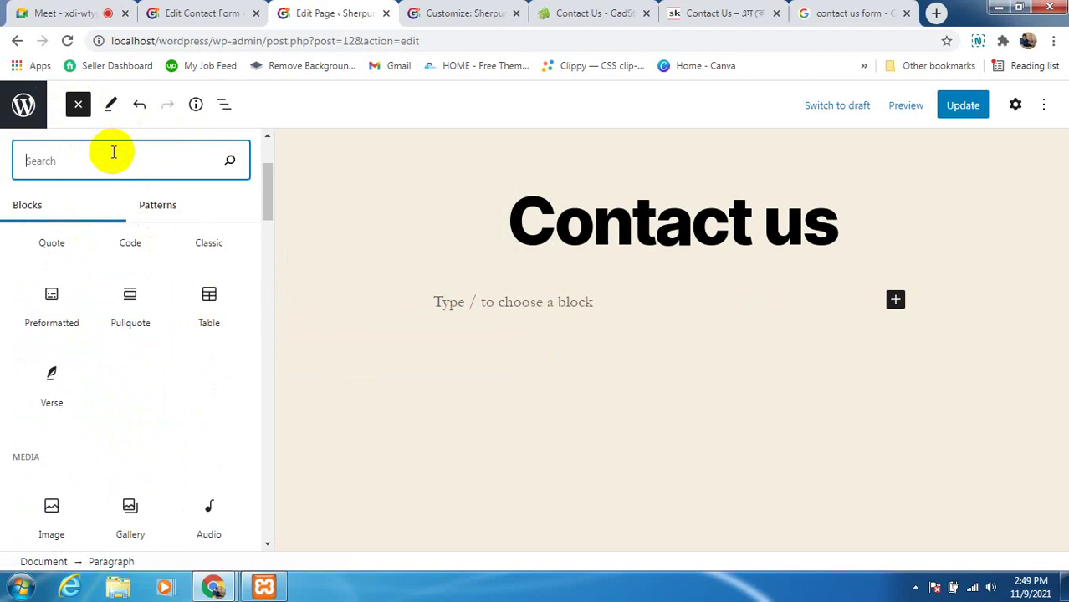
pyautogui.write('short')
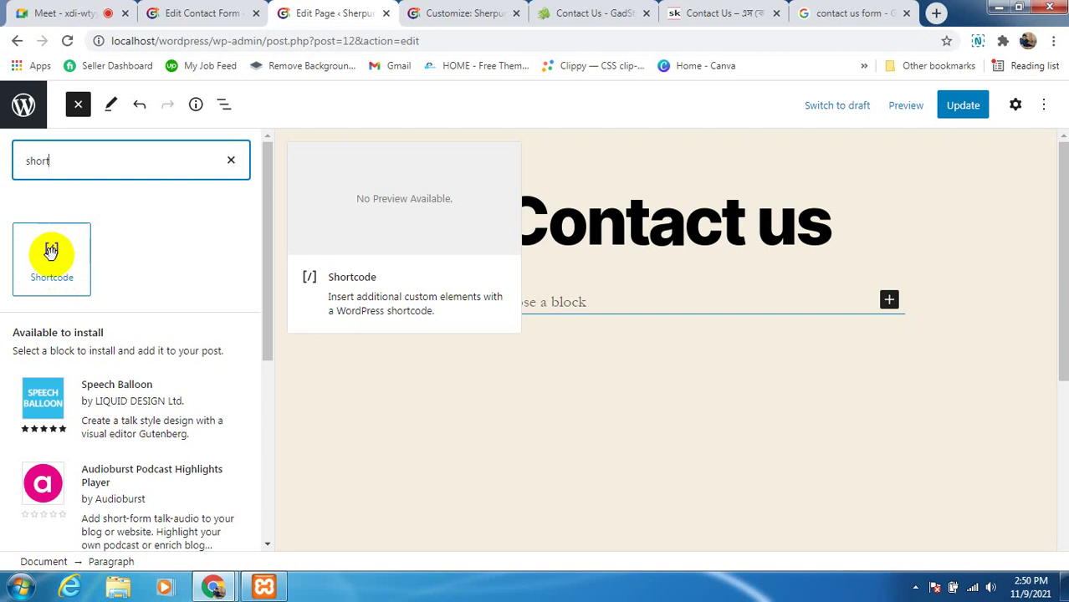
pyautogui.moveTo(51, 251); pyautogui.dragTo(547, 301)
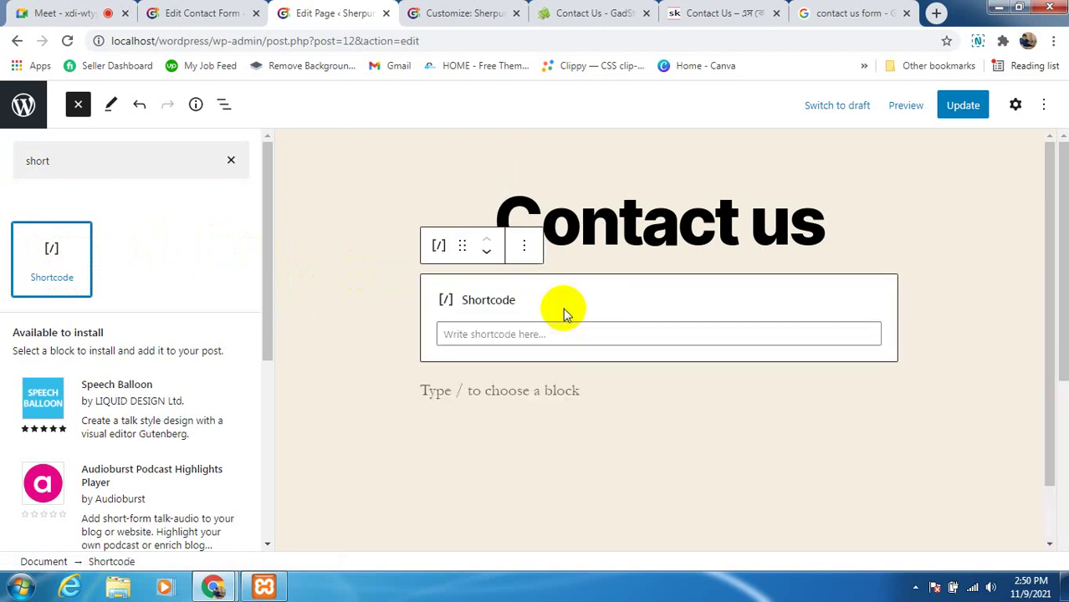
pyautogui.click(484, 334)
pyautogui.rightClick(398, 334)
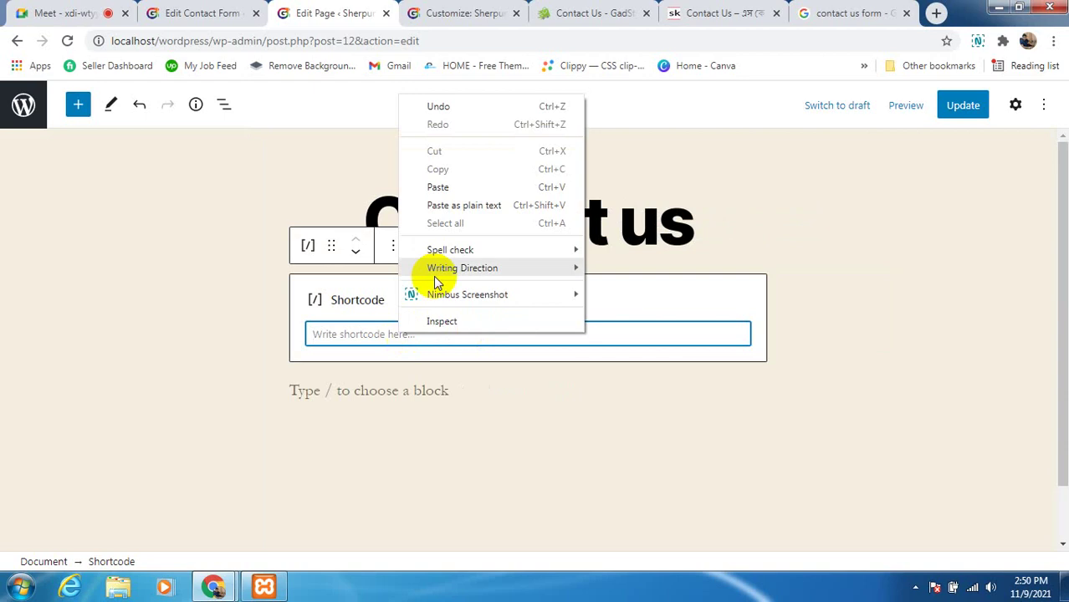
pyautogui.click(444, 187)
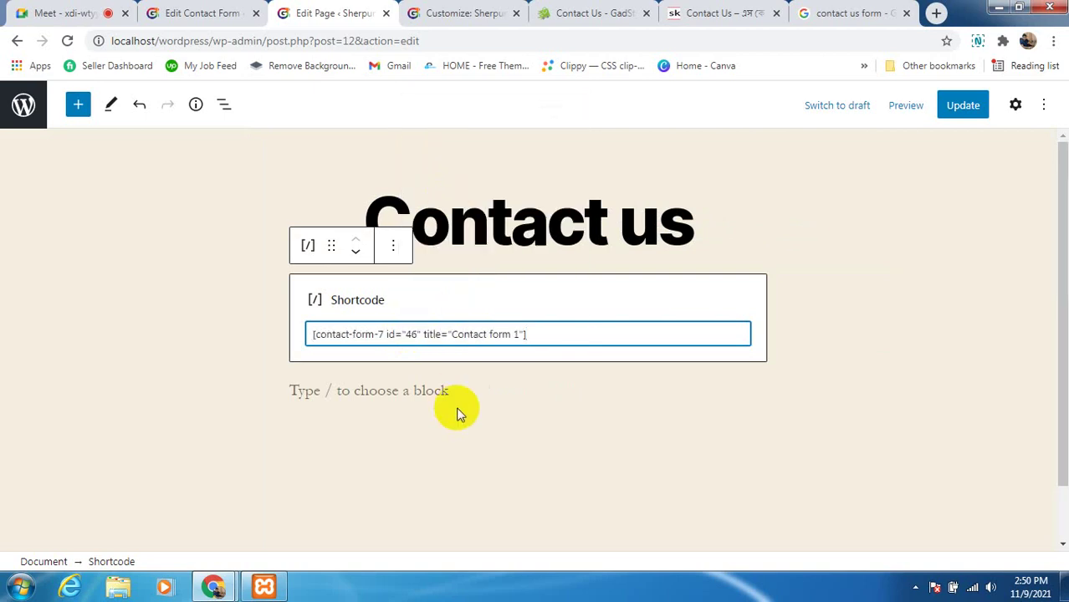
# Tidy the shortcode block and update the Contact us page
pyautogui.press('Return')
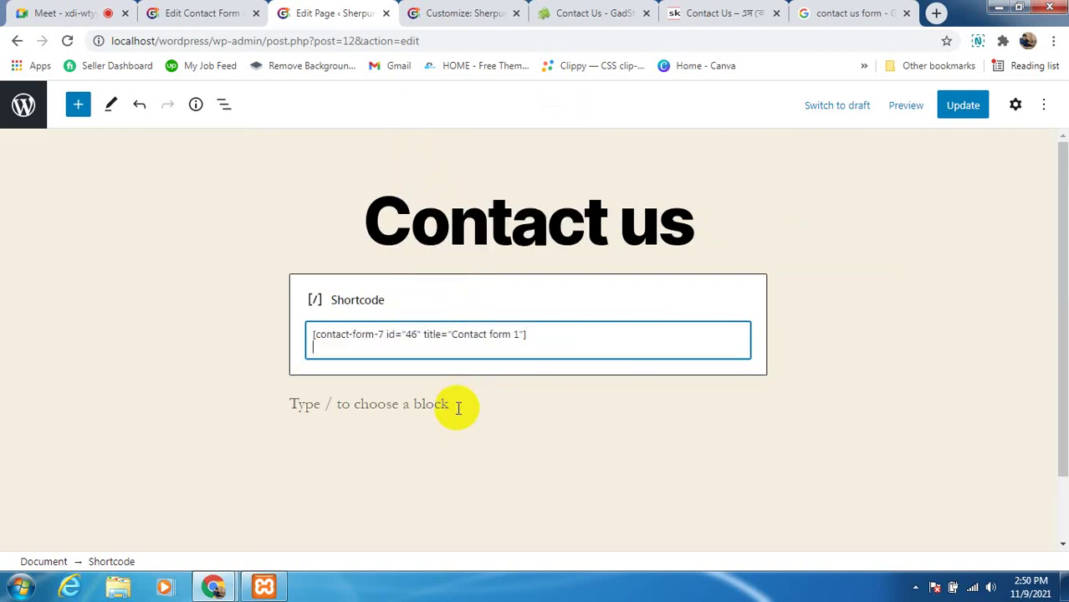
pyautogui.press('BackSpace')
pyautogui.click(522, 461)
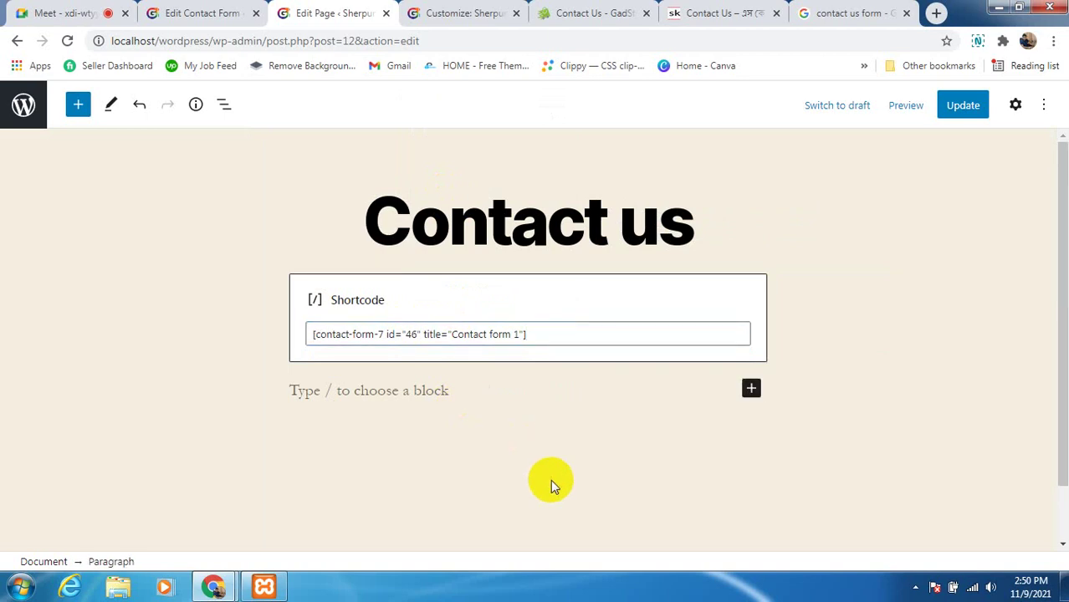
pyautogui.hotkey('ctrl', 'a')
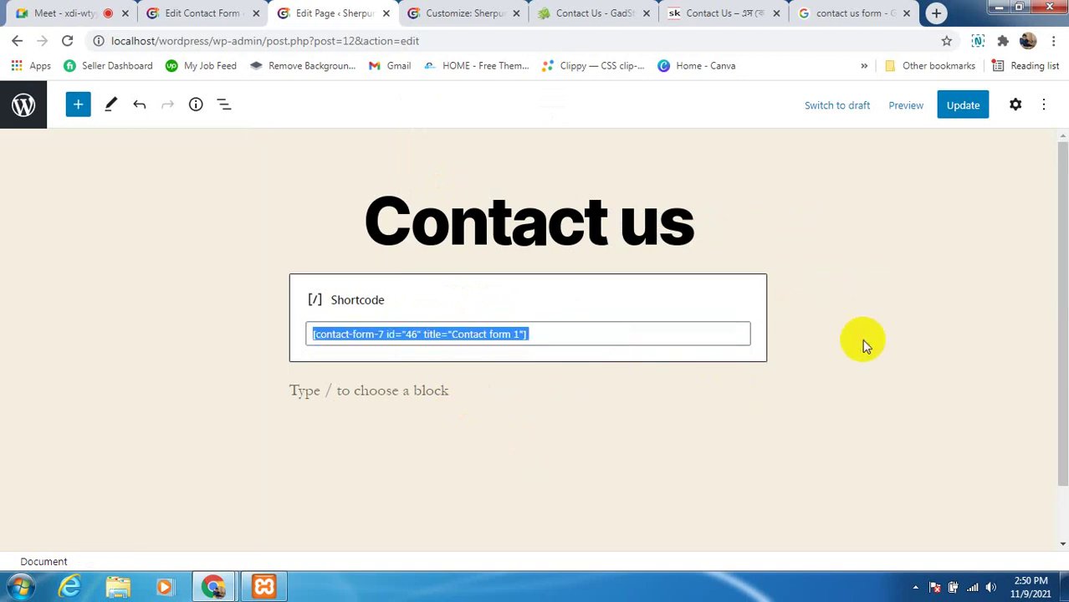
pyautogui.click(858, 322)
pyautogui.click(715, 219)
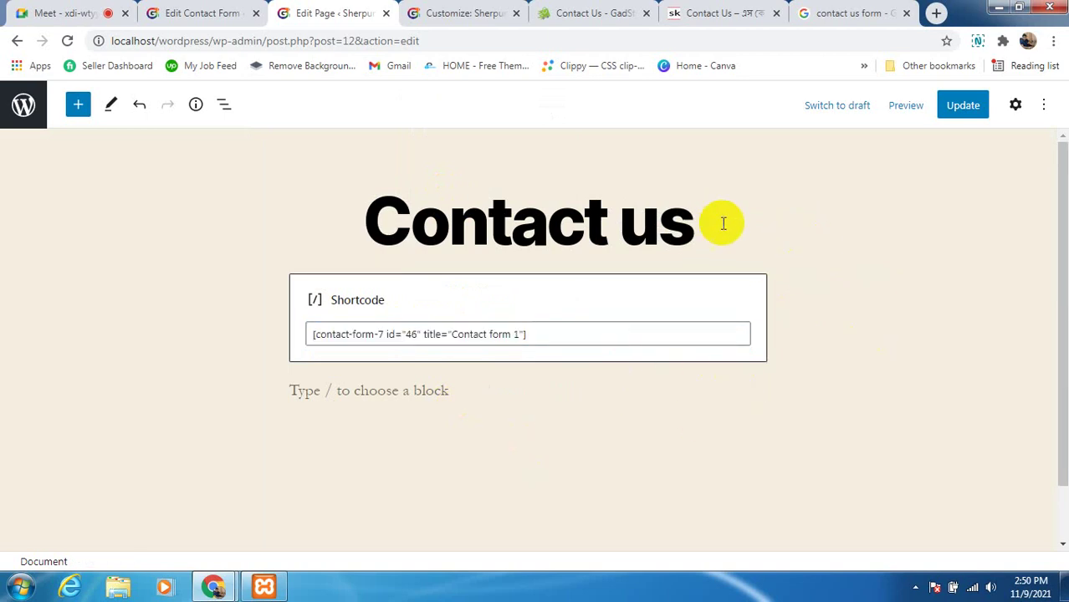
pyautogui.click(956, 105)
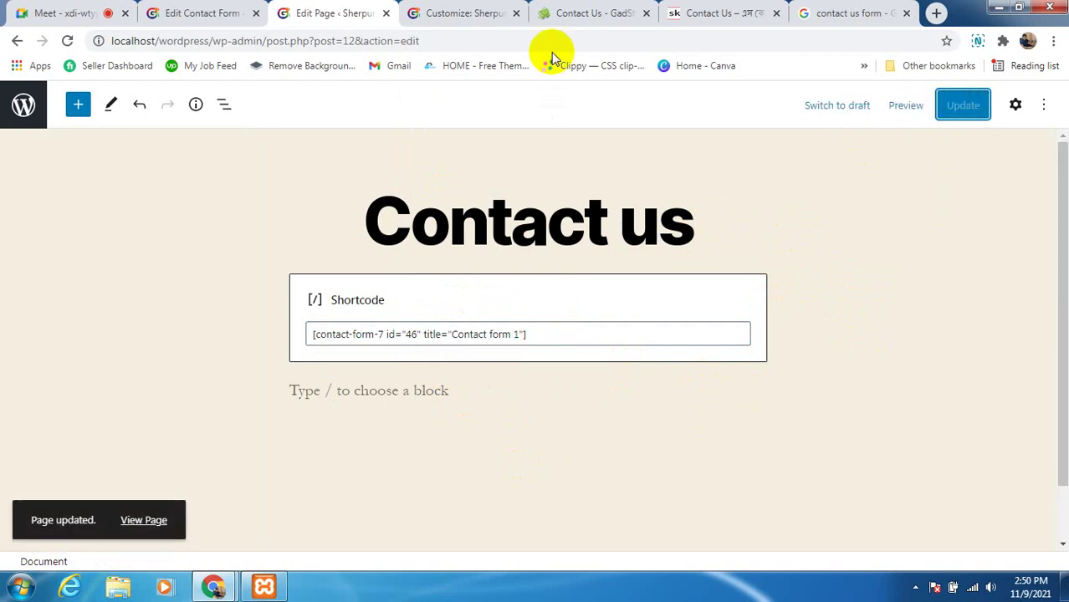
pyautogui.click(434, 13)
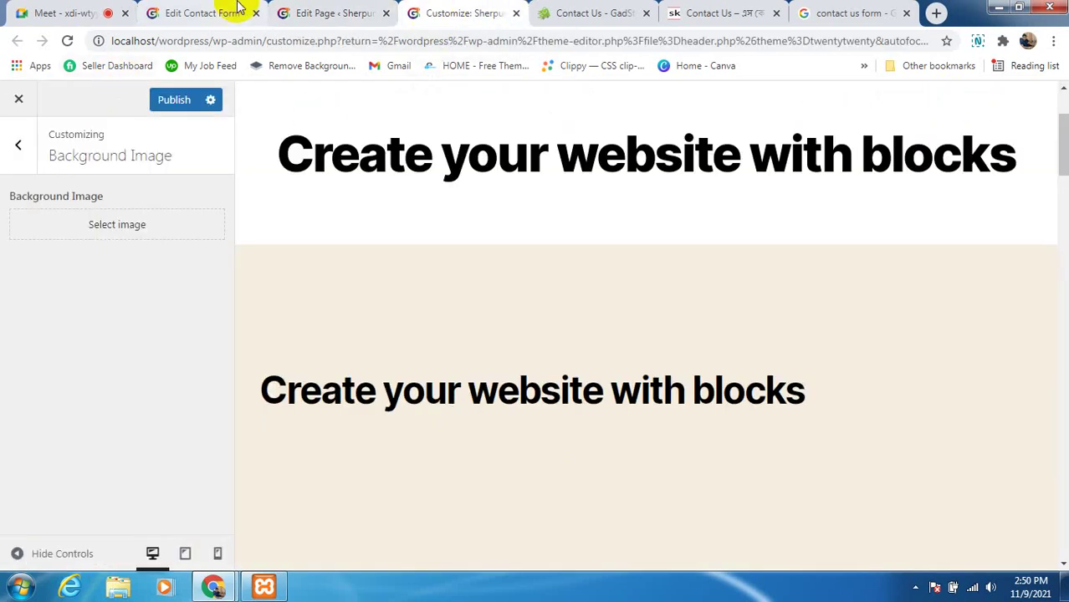
# Leave the Customizer without saving by loading localhost/wordpress/wp-admin
pyautogui.click(290, 17)
pyautogui.click(442, 15)
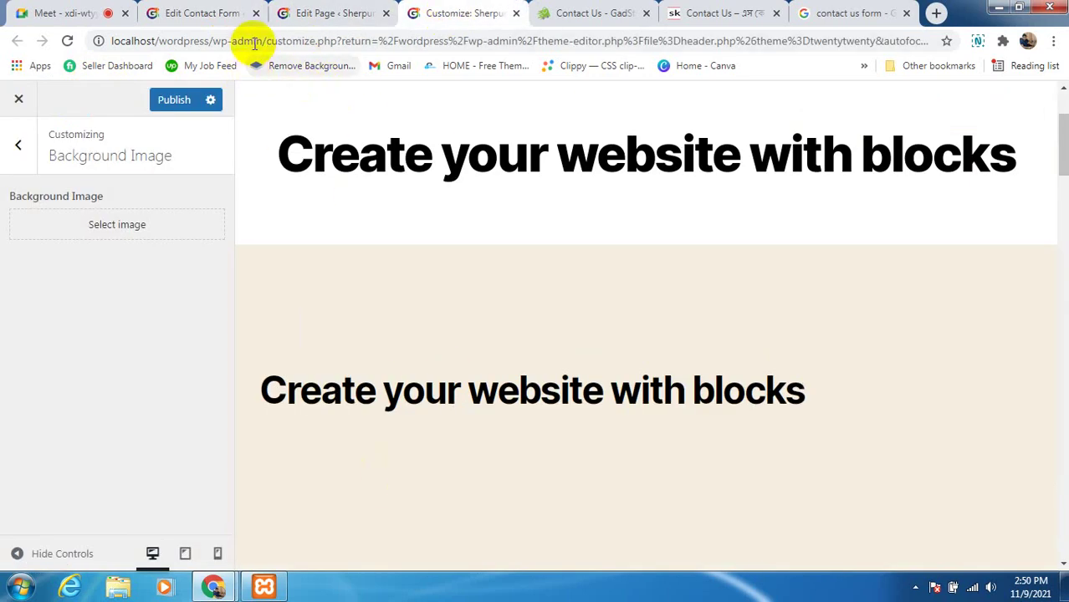
pyautogui.moveTo(263, 40); pyautogui.dragTo(1030, 55)
pyautogui.press('BackSpace')
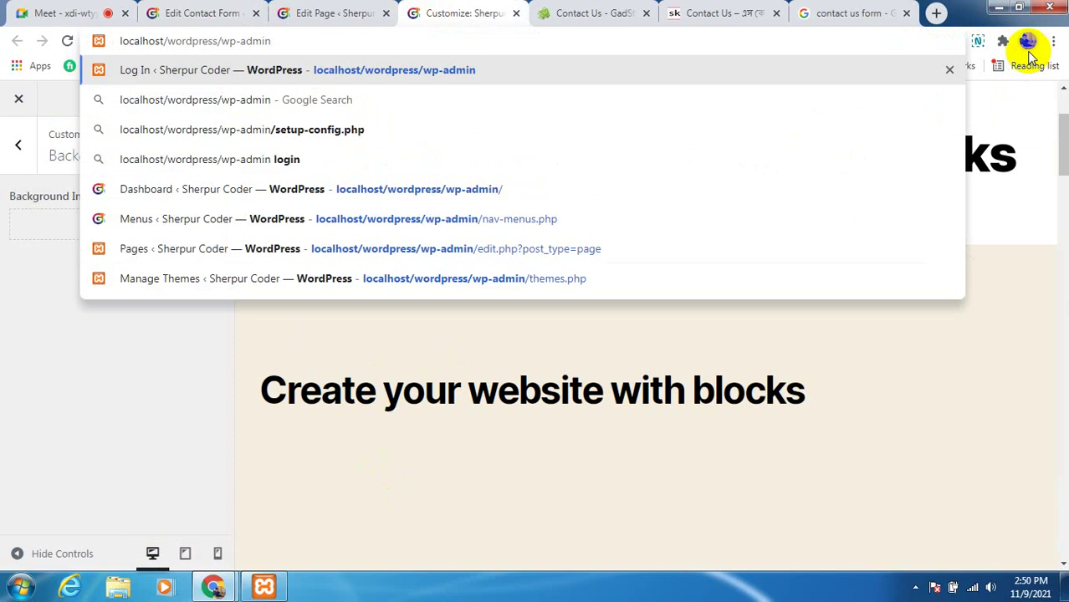
pyautogui.press('Return')
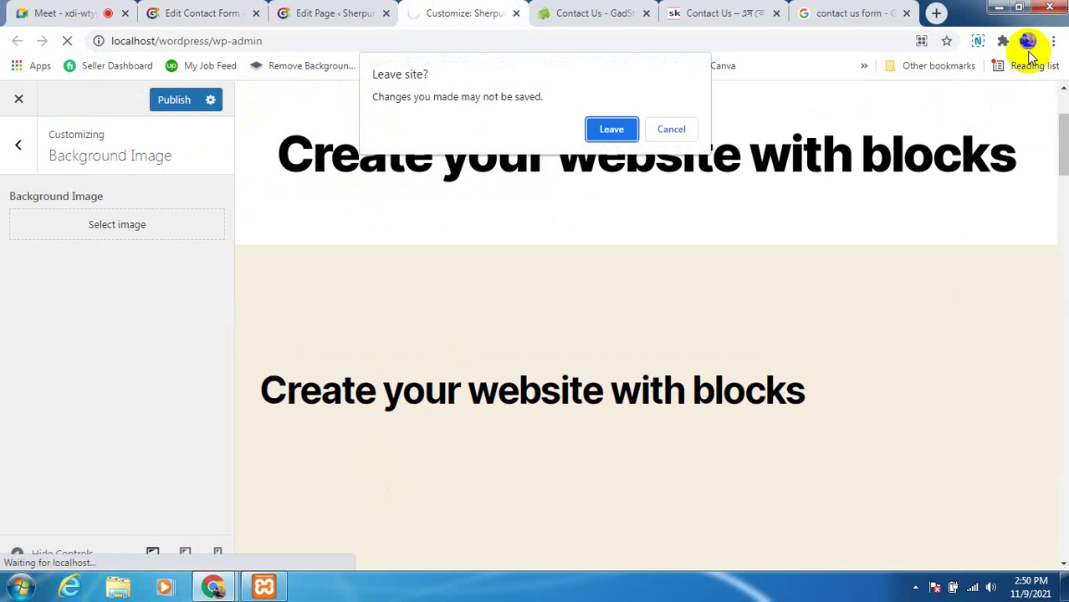
pyautogui.click(607, 132)
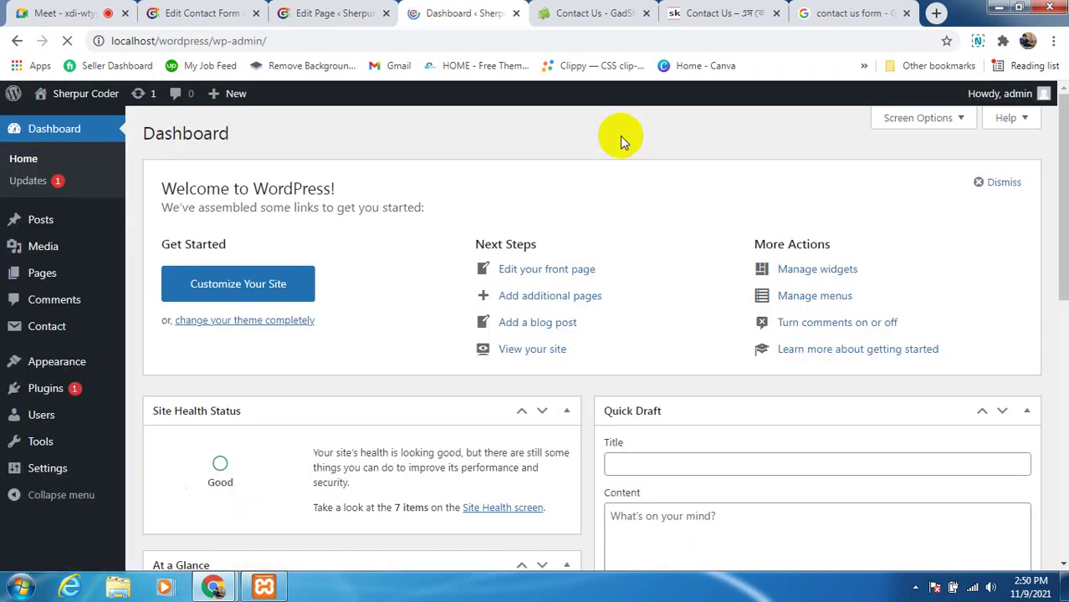
# Open the live Sherpur Coder site in a new tab
pyautogui.moveTo(67, 93)
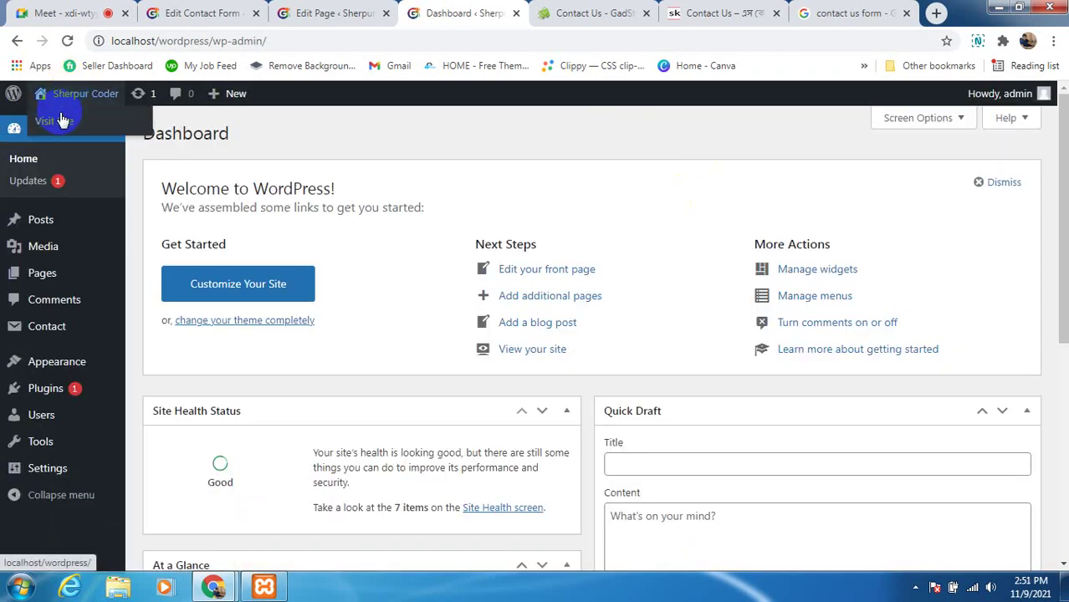
pyautogui.rightClick(58, 124)
pyautogui.click(72, 134)
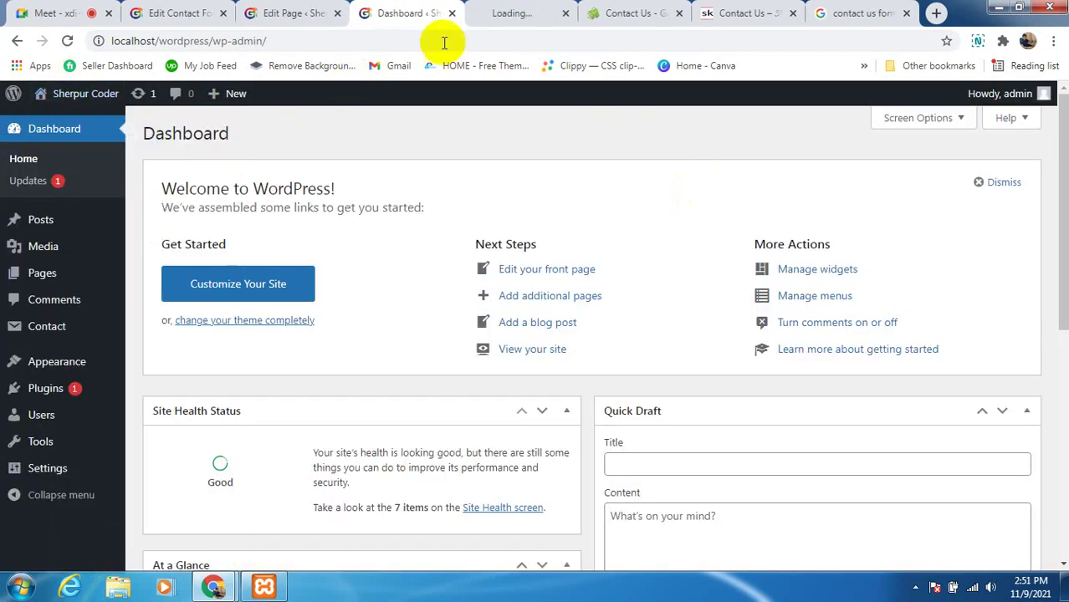
# Open the Contact us page on the live Sherpur Coder site
pyautogui.click(514, 19)
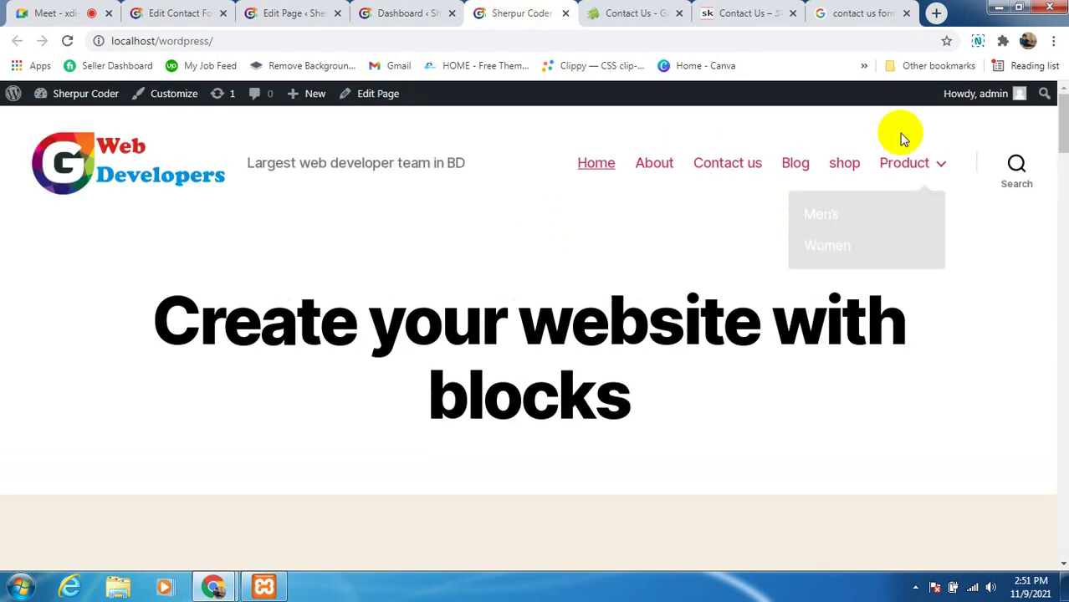
pyautogui.click(750, 164)
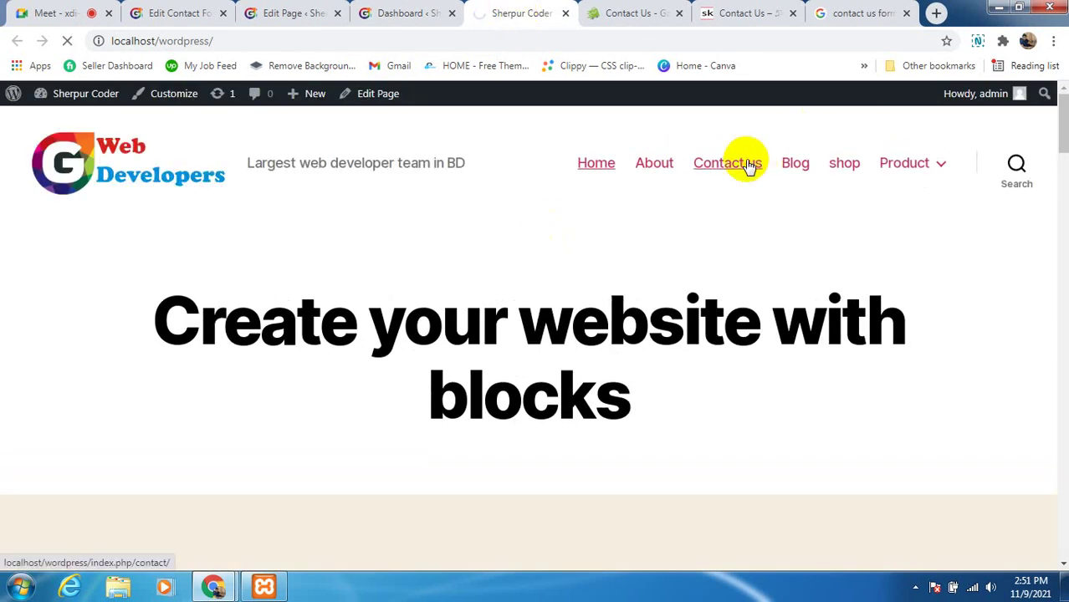
pyautogui.scroll(-4, 542, 291)
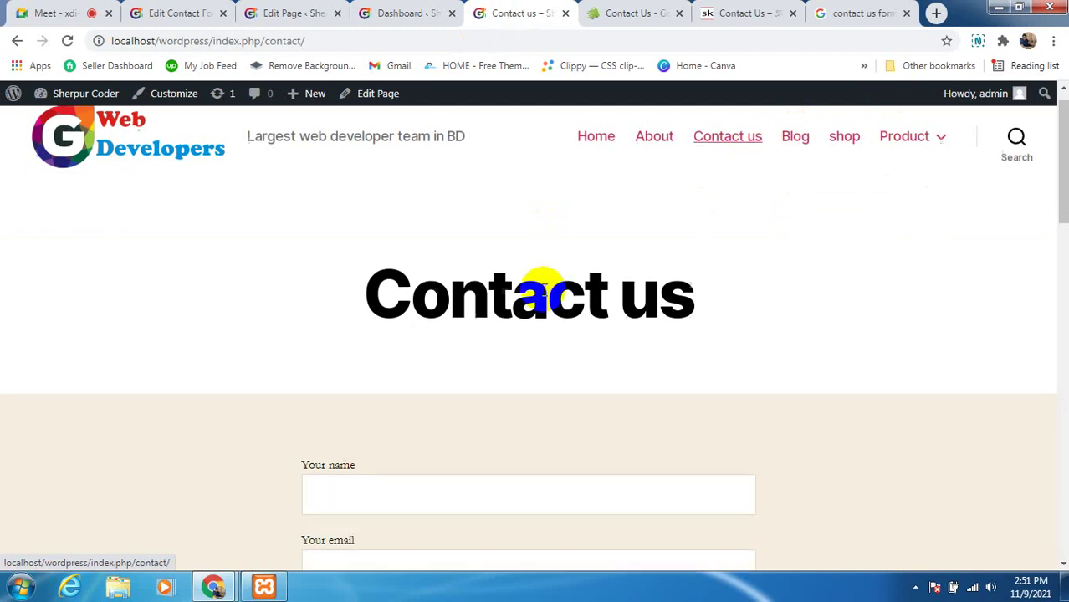
pyautogui.scroll(-2, 552, 327)
pyautogui.scroll(2, 559, 330)
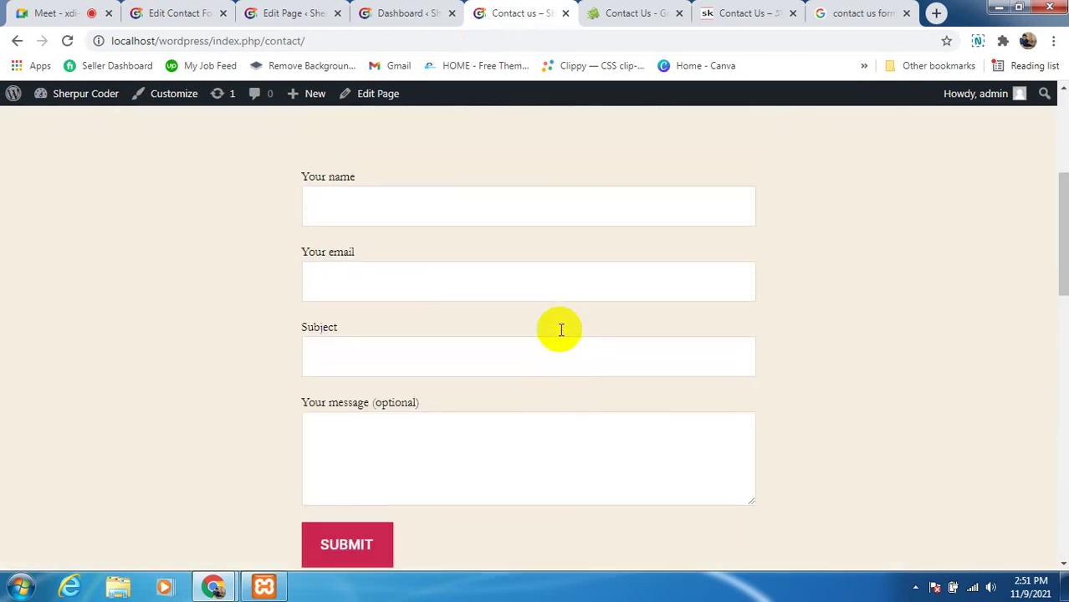
# Try out the Your name, Your email, Subject and Your message fields of the form
pyautogui.click(539, 215)
pyautogui.click(544, 288)
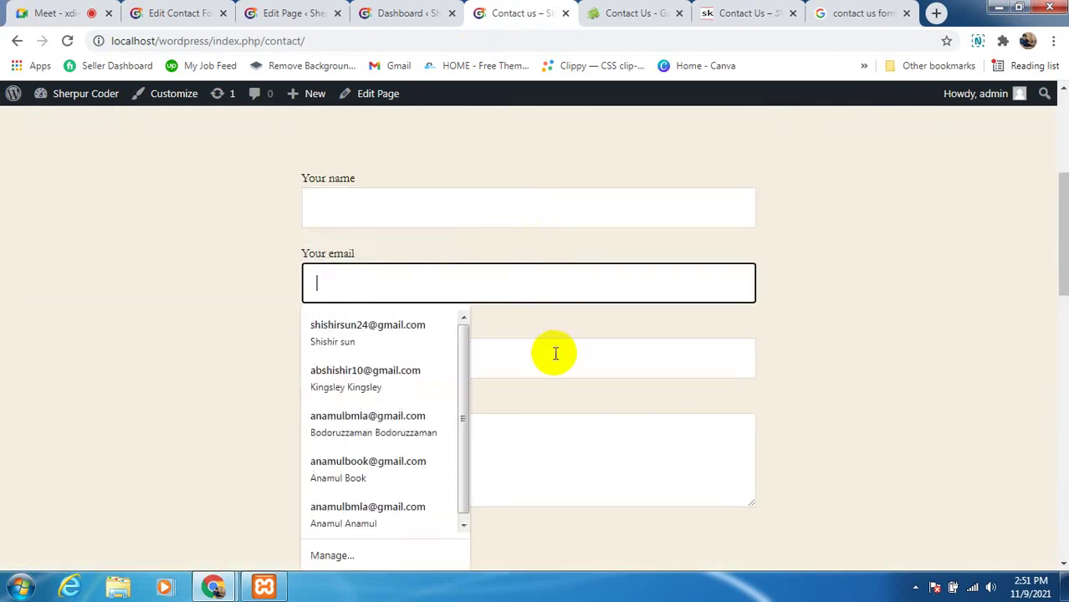
pyautogui.click(554, 356)
pyautogui.click(555, 438)
pyautogui.click(852, 386)
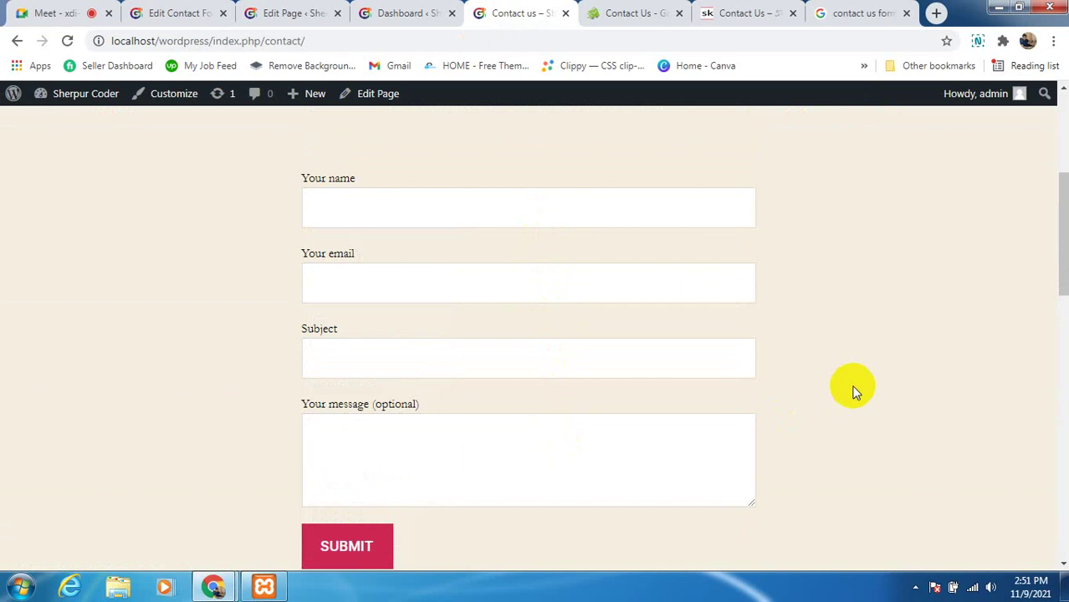
pyautogui.click(526, 215)
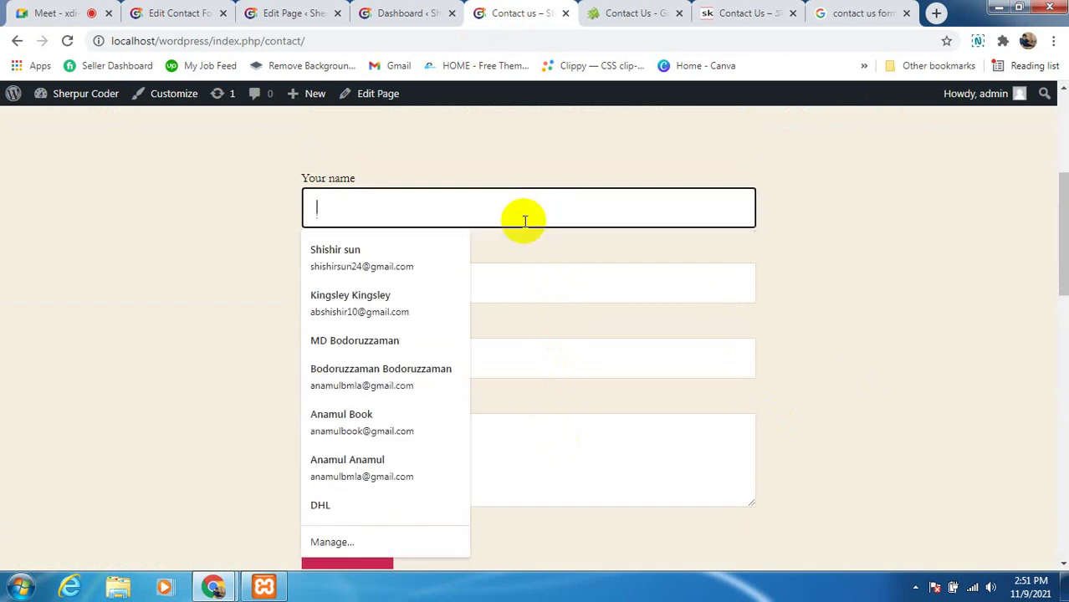
pyautogui.click(523, 286)
pyautogui.click(858, 285)
pyautogui.click(648, 361)
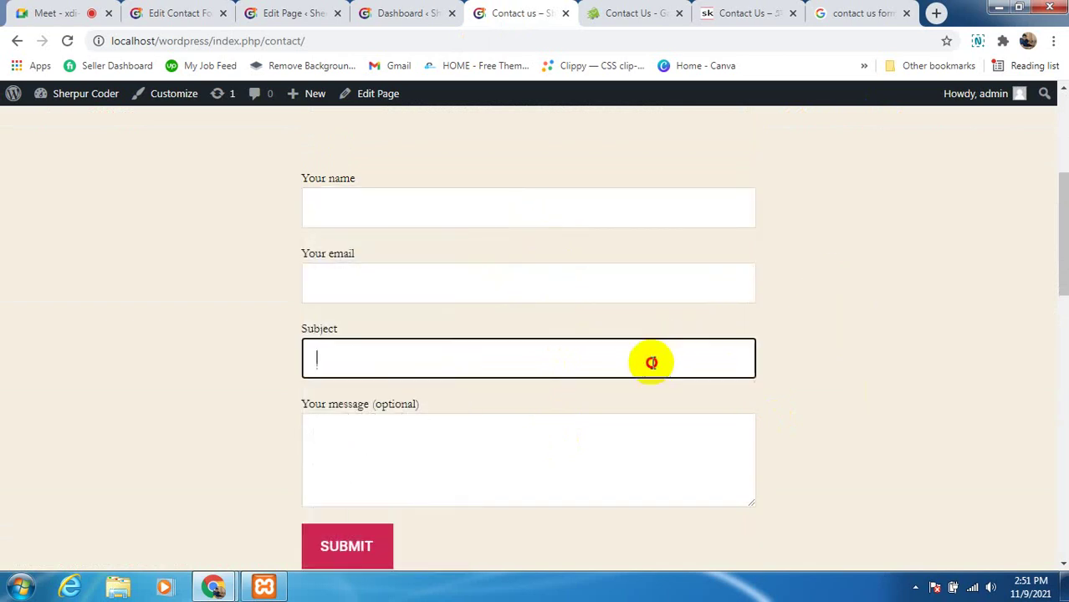
pyautogui.click(900, 361)
pyautogui.click(624, 425)
pyautogui.scroll(-3, 840, 409)
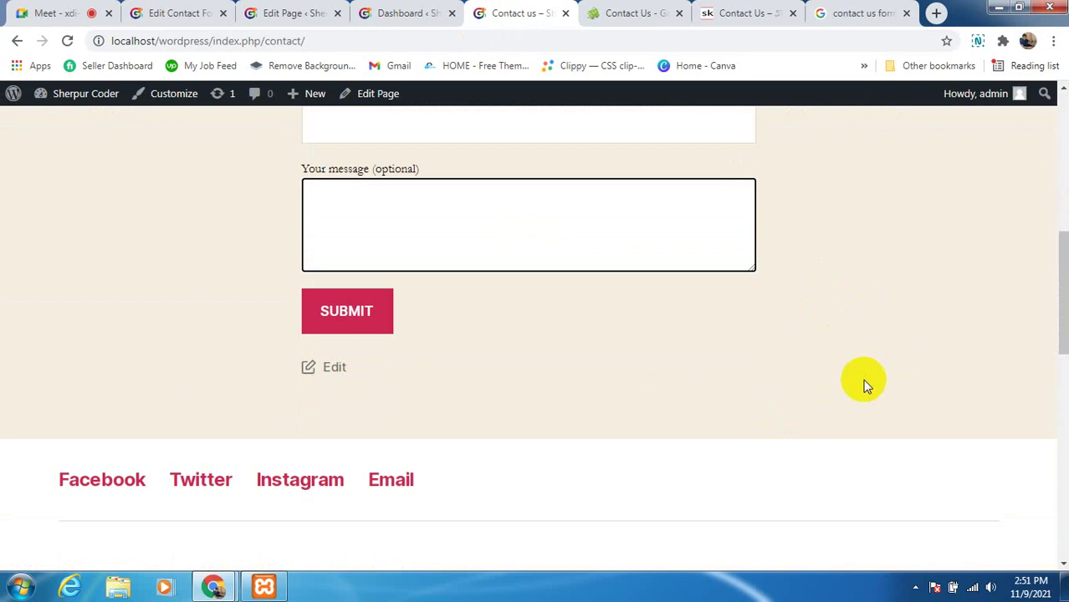
pyautogui.click(596, 376)
# Submit the empty contact form and scroll through the resulting page
pyautogui.click(358, 318)
pyautogui.scroll(7, 558, 359)
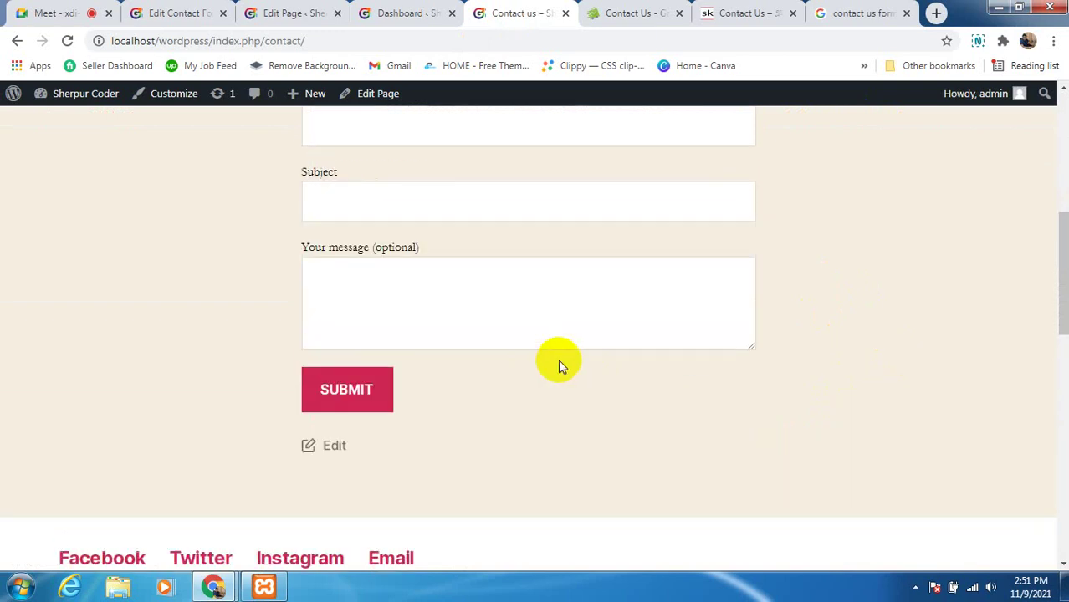
pyautogui.scroll(-4, 765, 361)
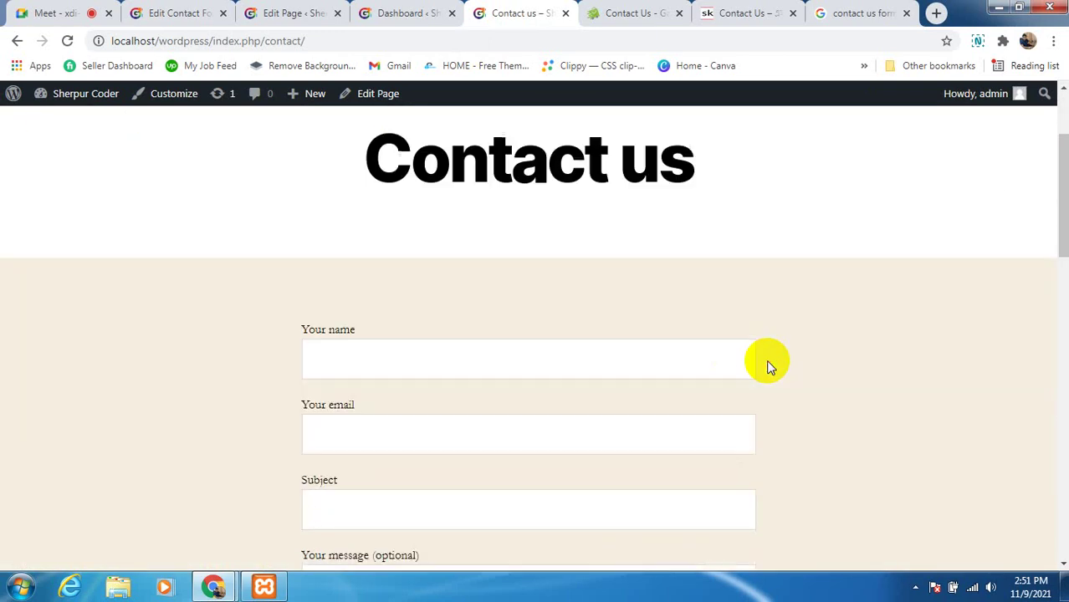
pyautogui.scroll(2, 786, 360)
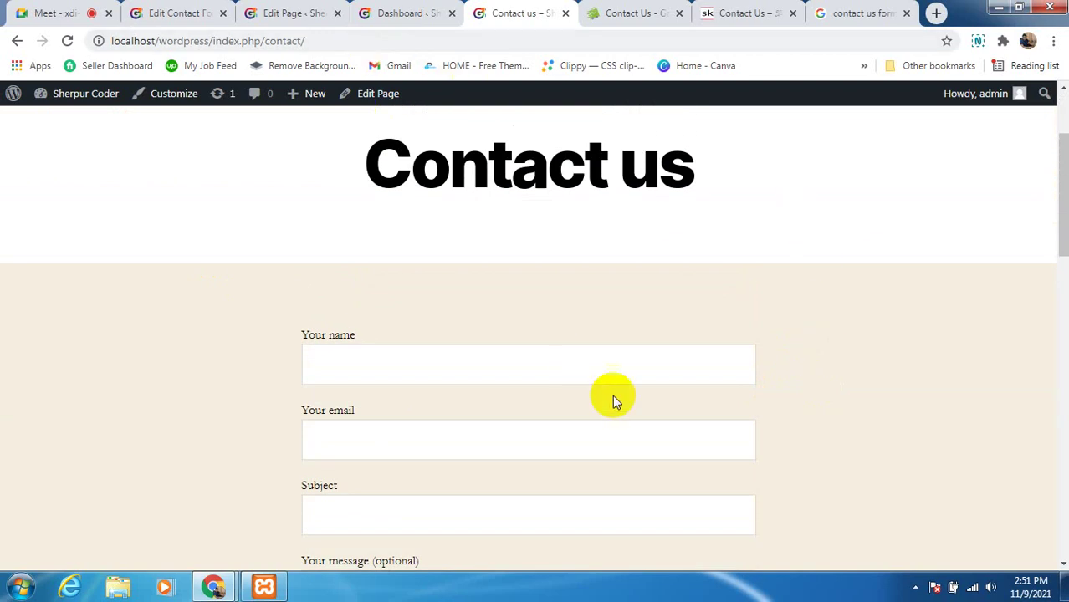
pyautogui.scroll(2, 807, 395)
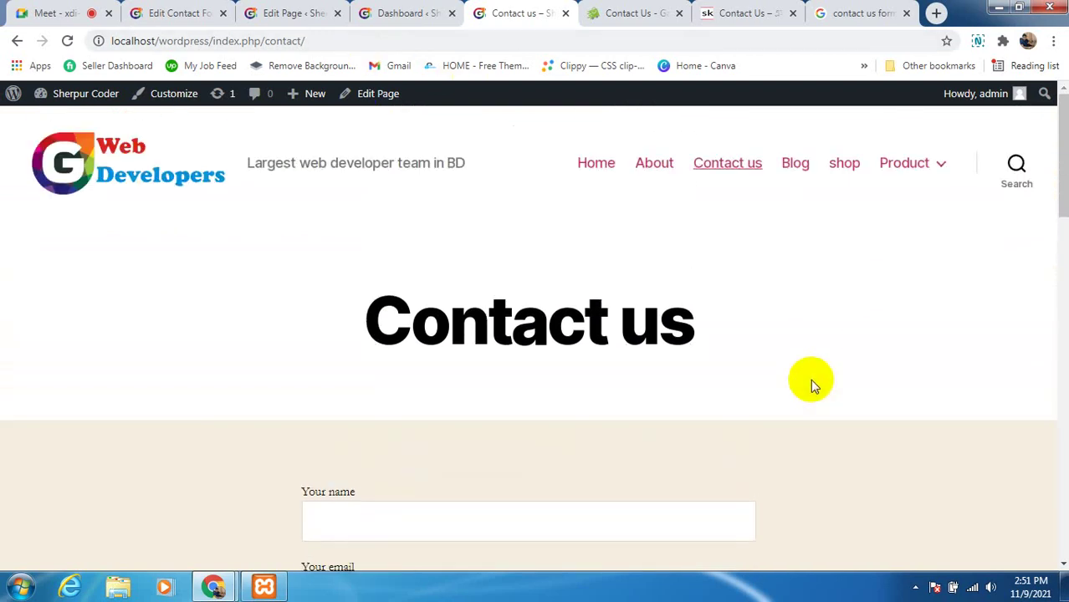
pyautogui.scroll(-4, 777, 386)
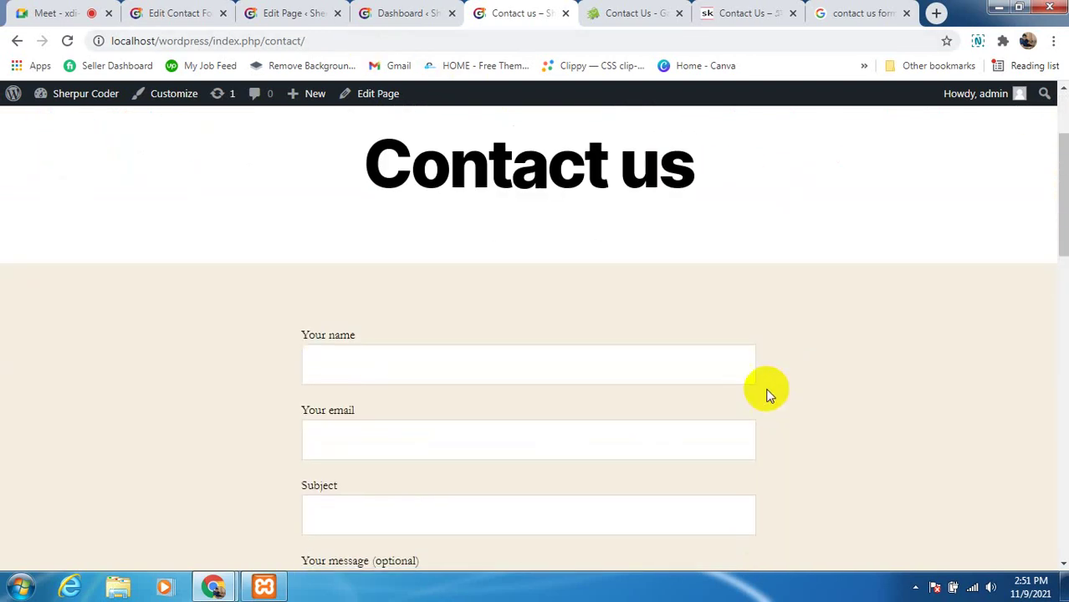
pyautogui.click(462, 466)
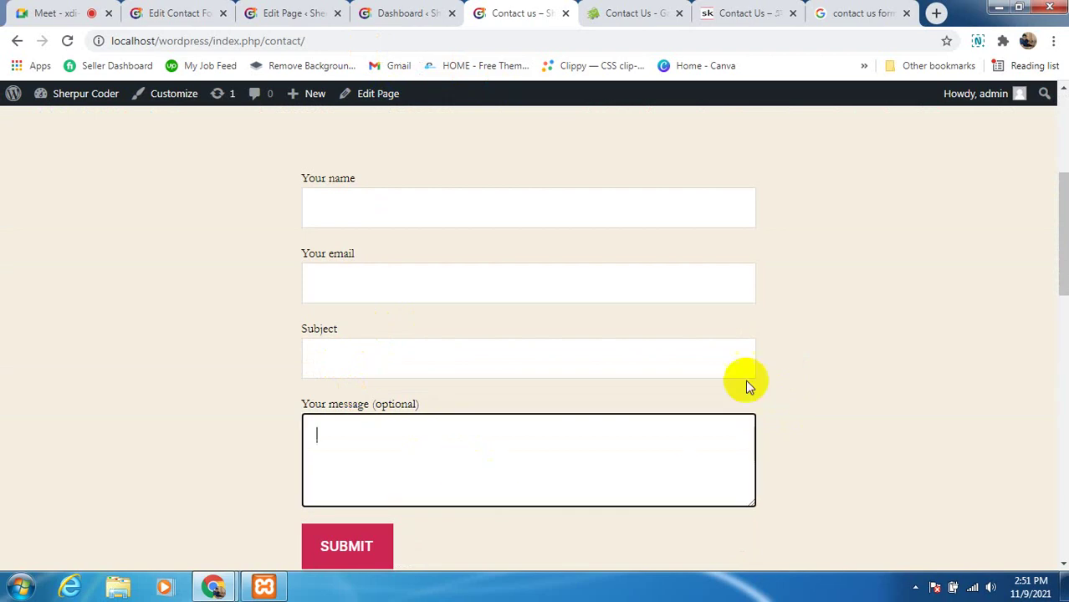
pyautogui.click(795, 364)
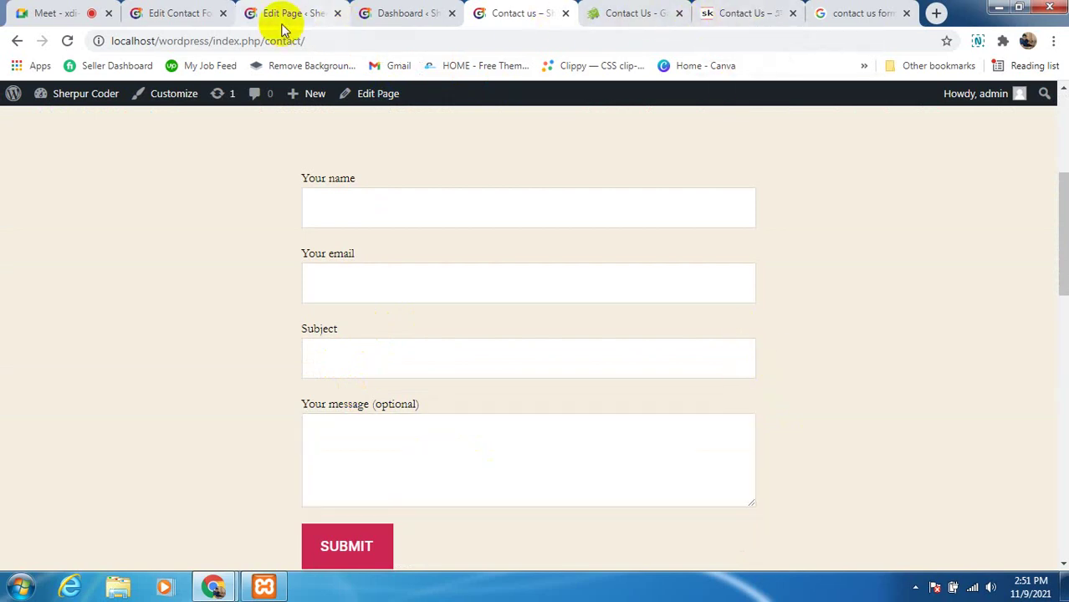
# Review Contact Form 7's integrations: Sendinblue, Constant Contact, Stripe and reCAPTCHA
pyautogui.click(405, 19)
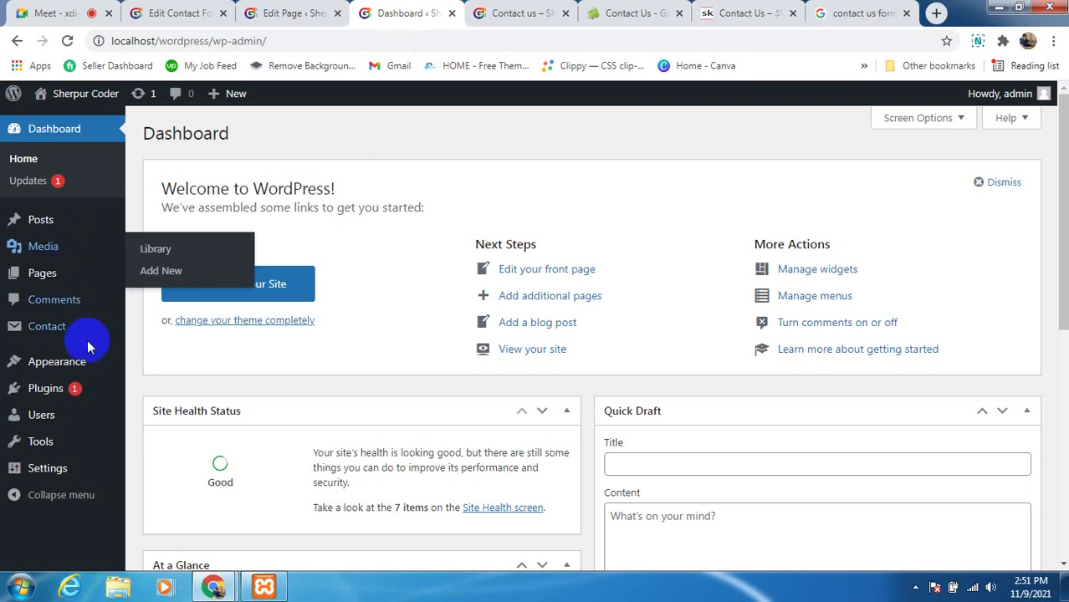
pyautogui.scroll(-1, 92, 360)
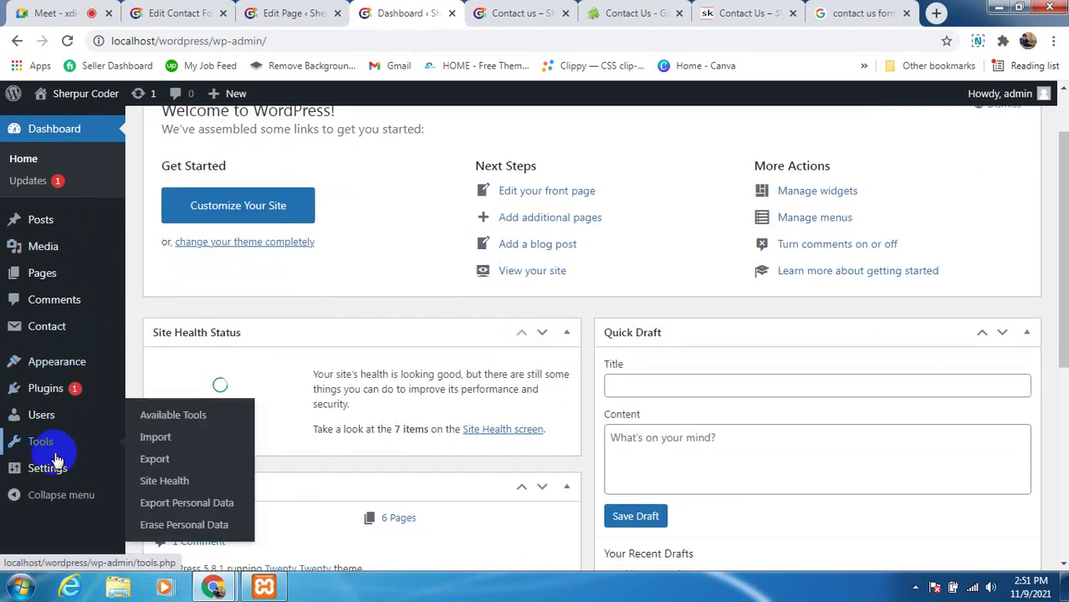
pyautogui.moveTo(60, 338)
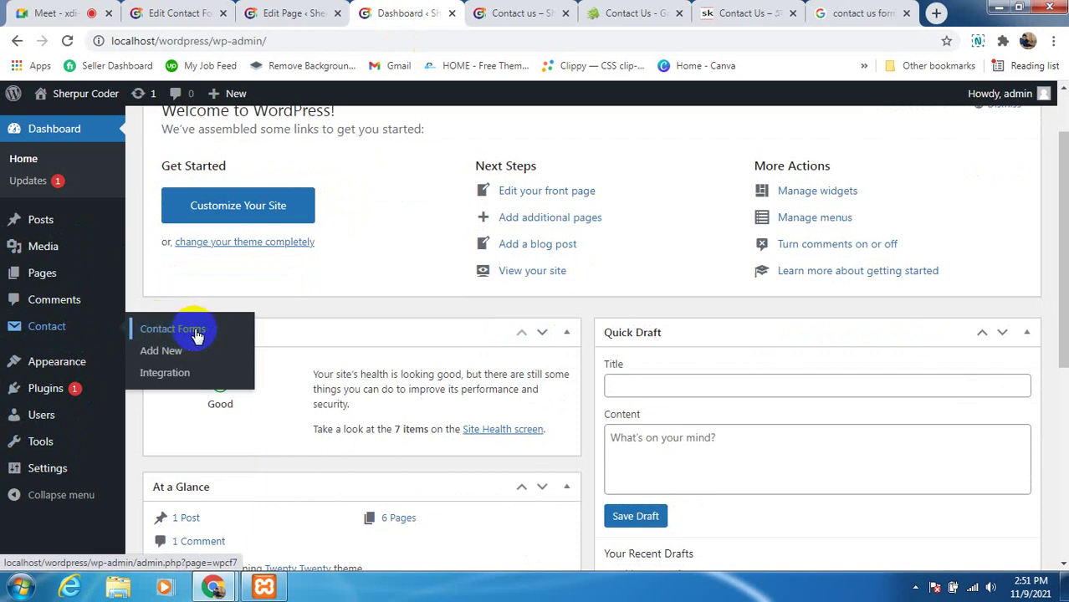
pyautogui.click(186, 374)
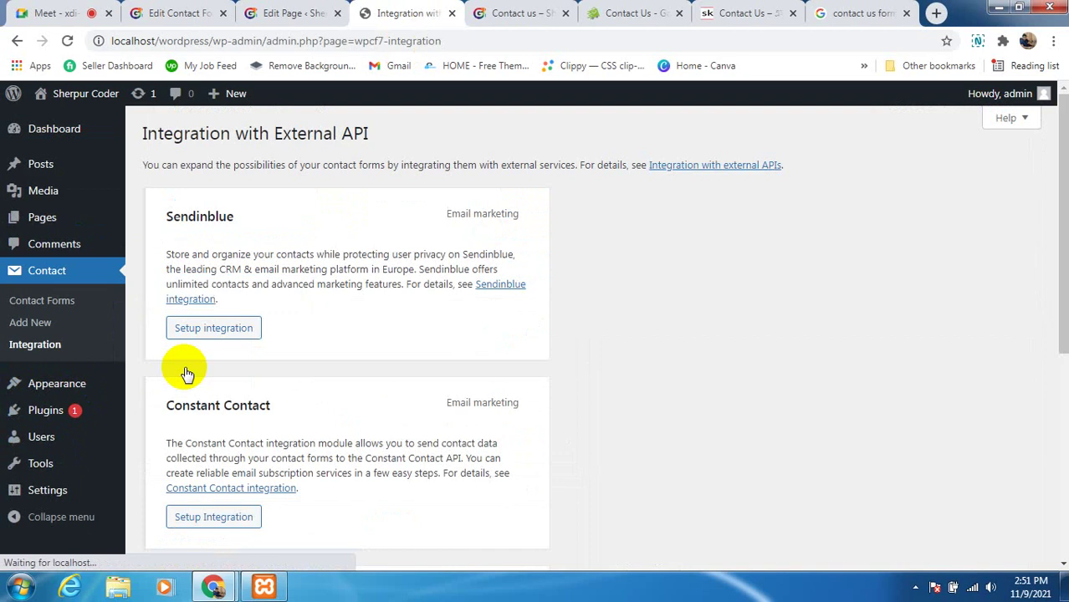
pyautogui.scroll(-4, 301, 368)
pyautogui.scroll(-2, 303, 385)
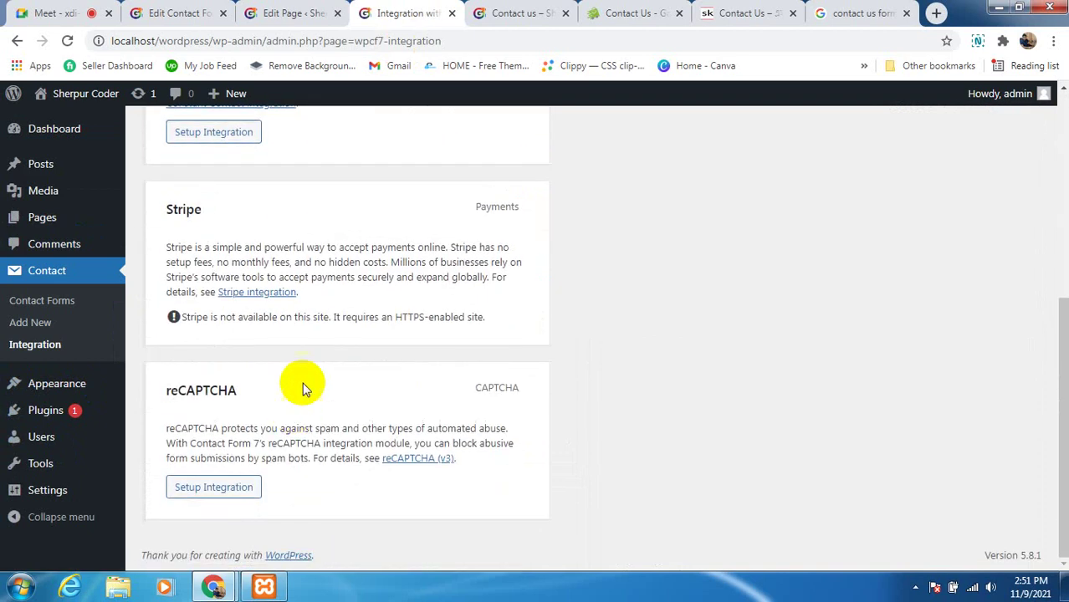
pyautogui.scroll(6, 301, 381)
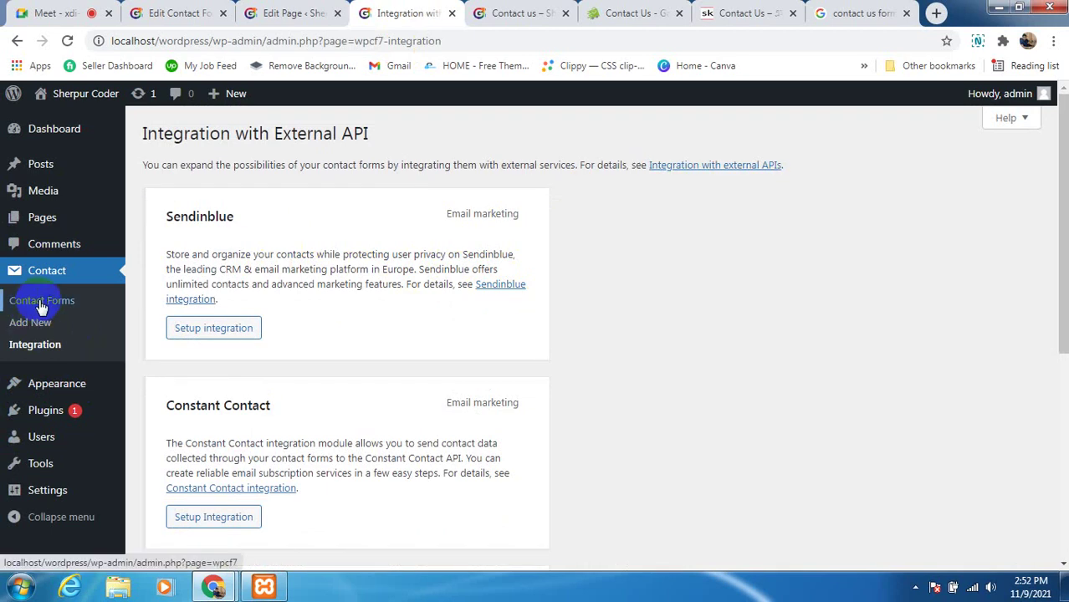
pyautogui.click(518, 14)
# Click through the empty message, subject, email and name fields of the live form
pyautogui.scroll(1, 419, 253)
pyautogui.scroll(-3, 418, 268)
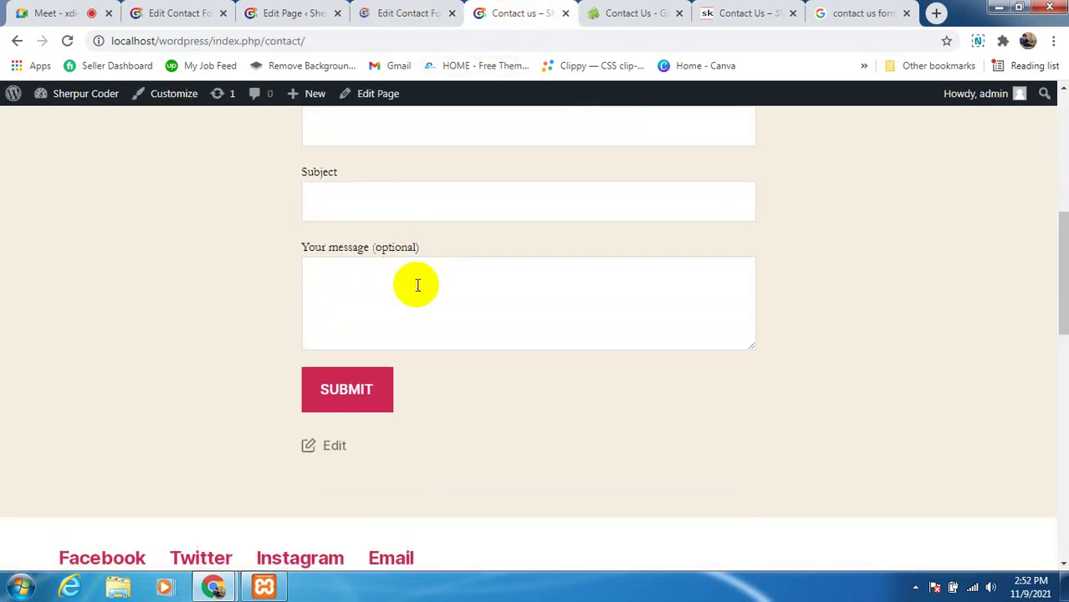
pyautogui.click(415, 283)
pyautogui.scroll(1, 414, 281)
pyautogui.click(414, 281)
pyautogui.scroll(2, 412, 276)
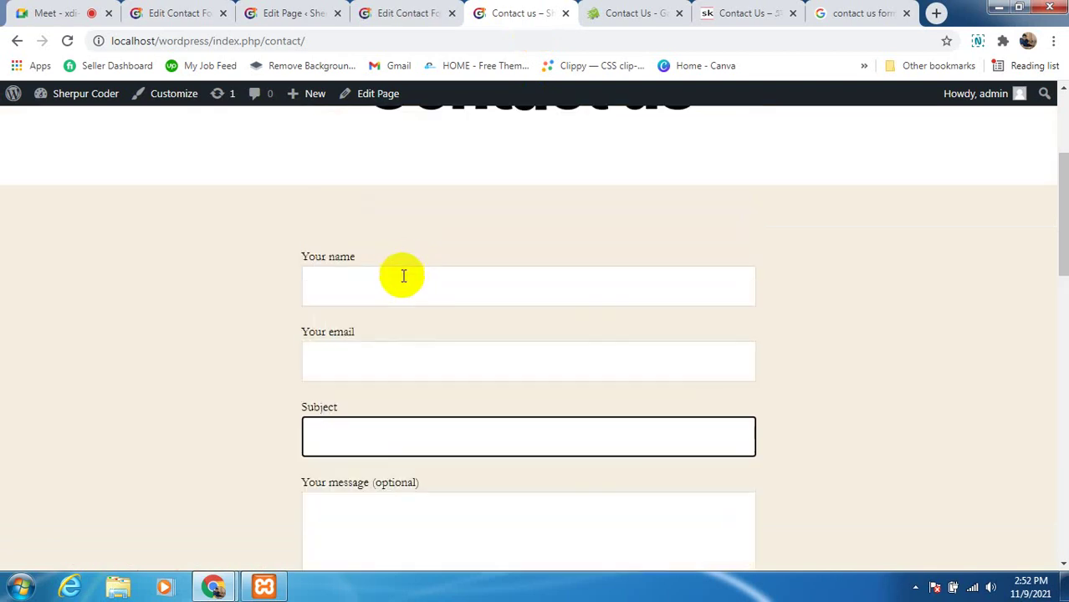
pyautogui.click(381, 360)
pyautogui.click(496, 285)
pyautogui.click(890, 229)
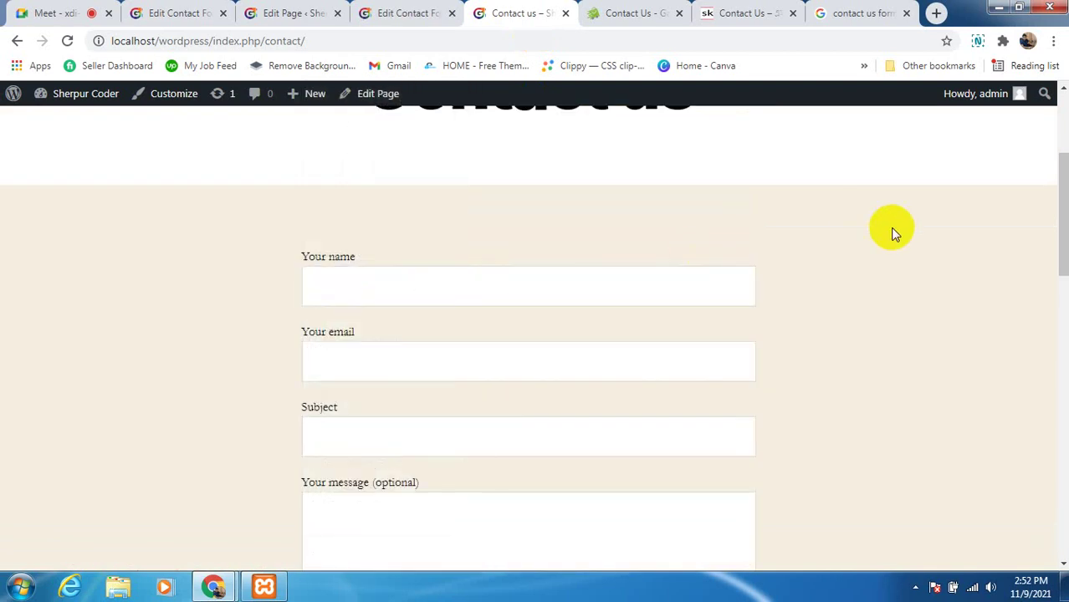
# Scroll through the 'The field is required.' errors under name, email and subject
pyautogui.scroll(-3, 829, 265)
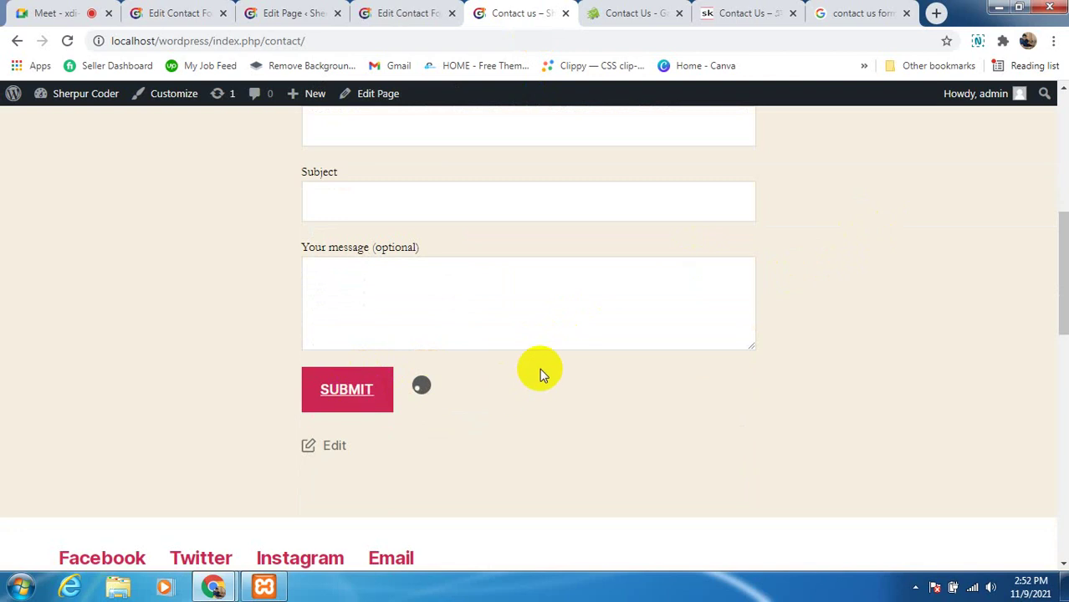
pyautogui.scroll(2, 539, 365)
pyautogui.scroll(-2, 537, 341)
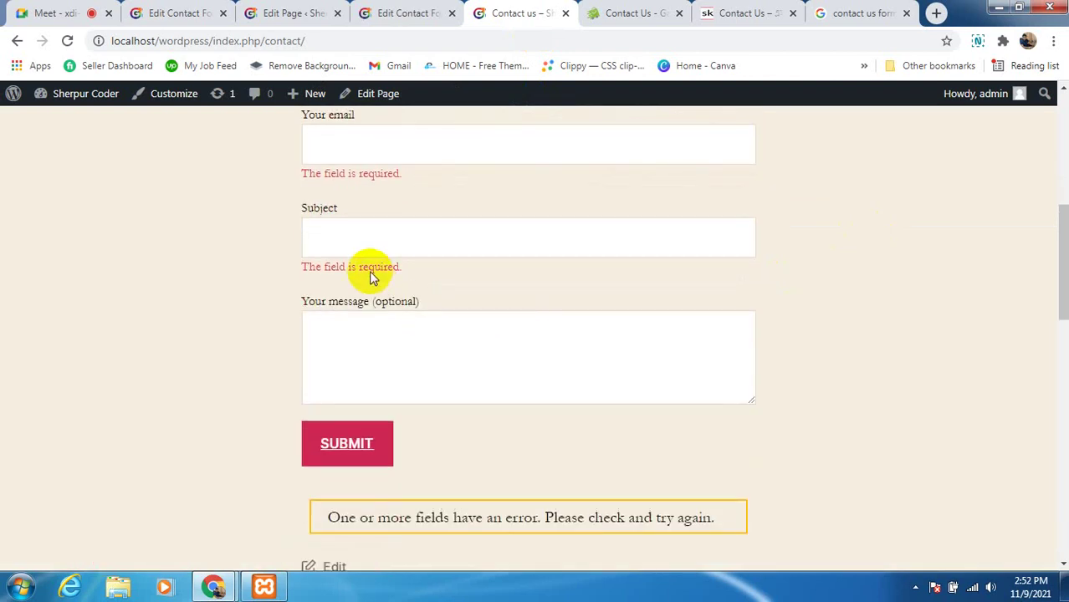
pyautogui.scroll(1, 346, 476)
pyautogui.scroll(-1, 329, 458)
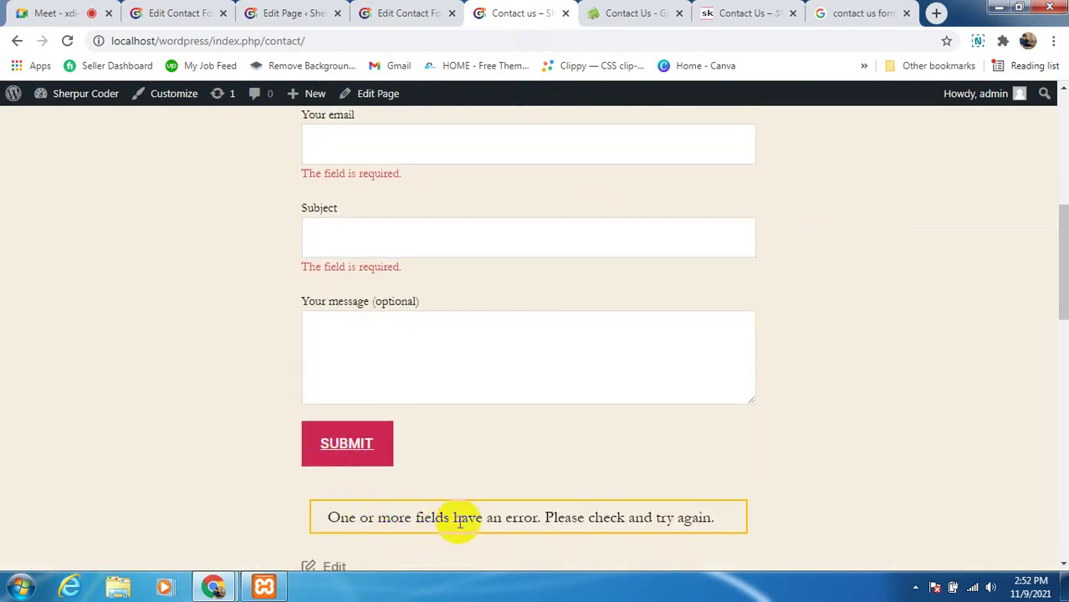
pyautogui.scroll(1, 373, 452)
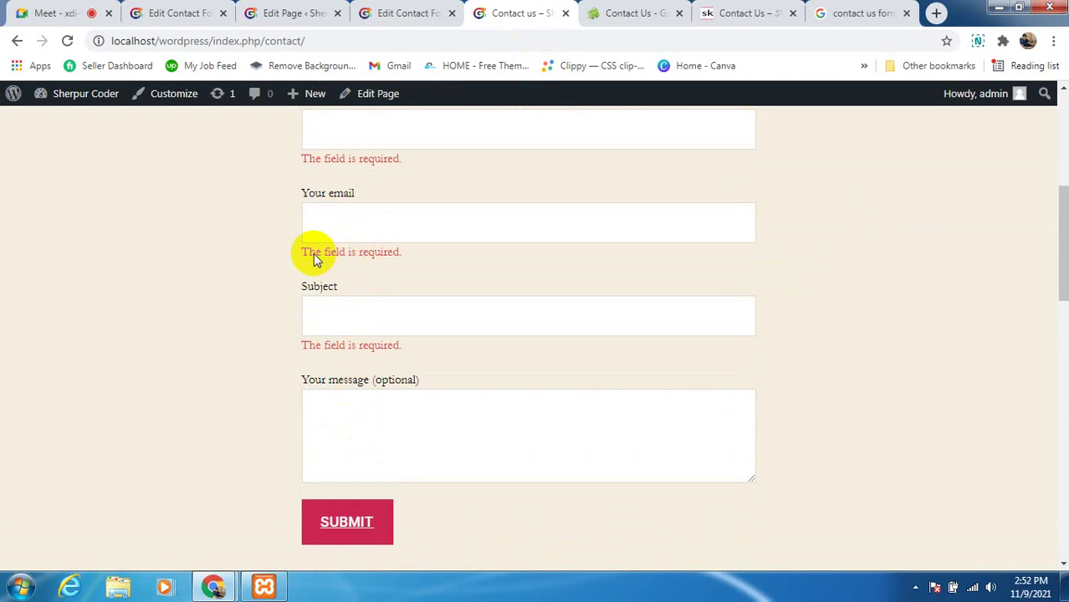
pyautogui.scroll(1, 415, 339)
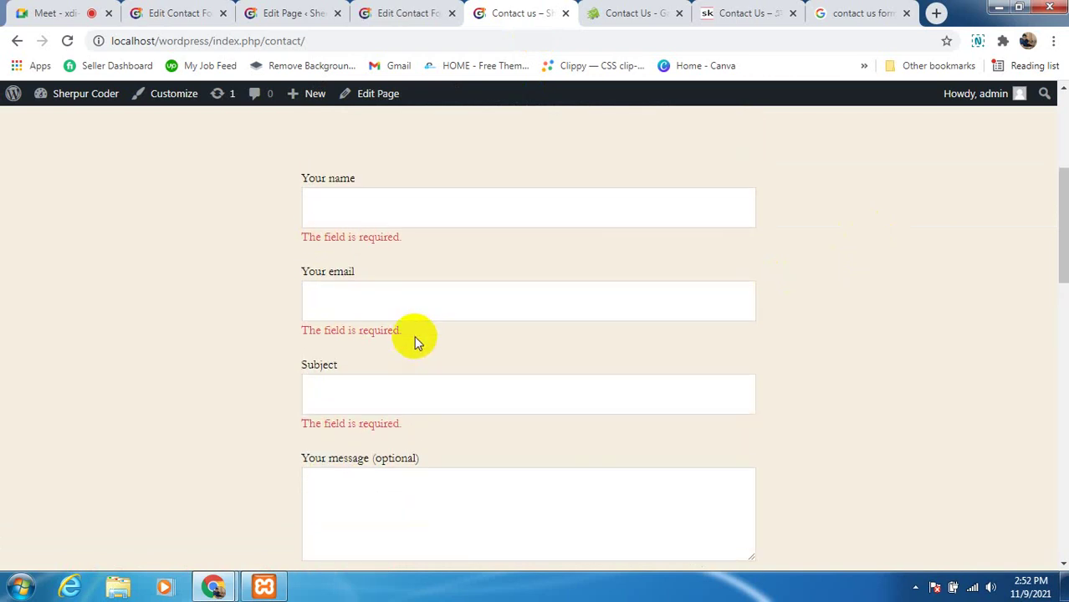
pyautogui.scroll(-1, 409, 349)
pyautogui.scroll(1, 410, 347)
# Autofill the name and email from a saved entry and submit the partly filled form
pyautogui.click(411, 306)
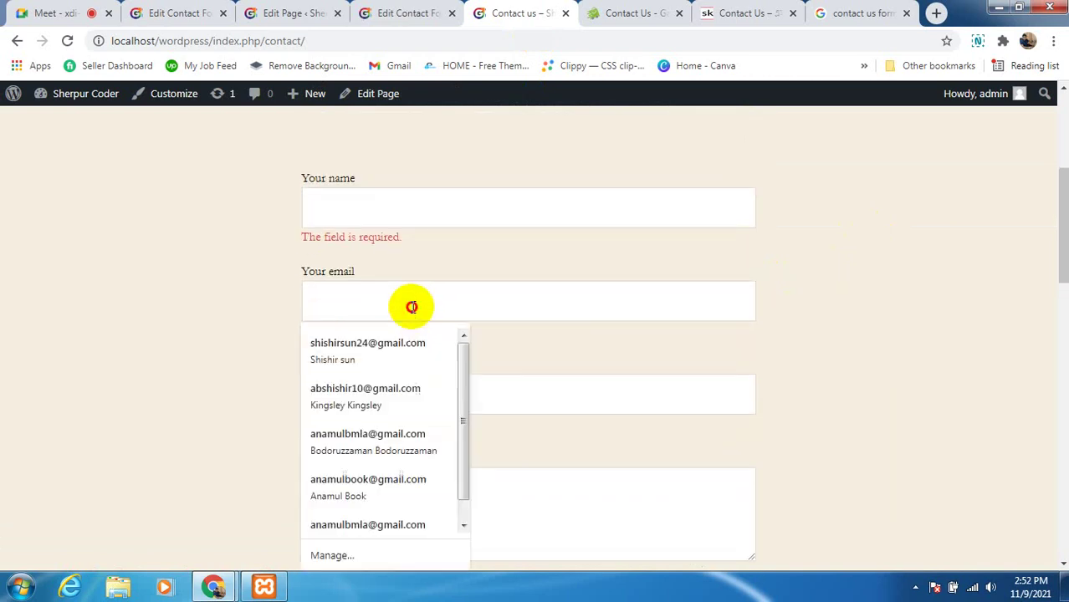
pyautogui.click(395, 348)
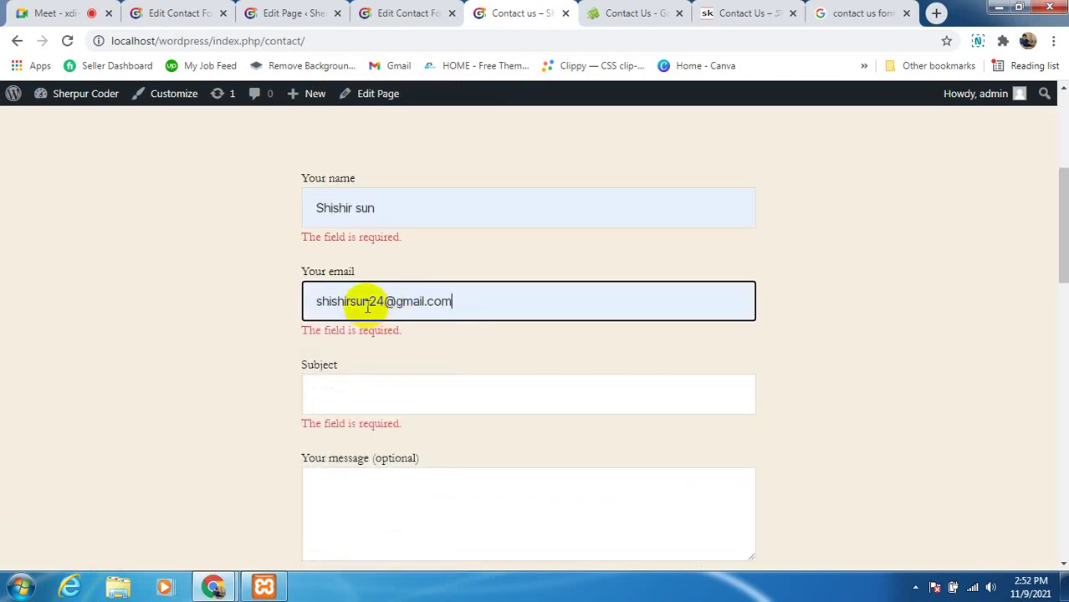
pyautogui.click(425, 303)
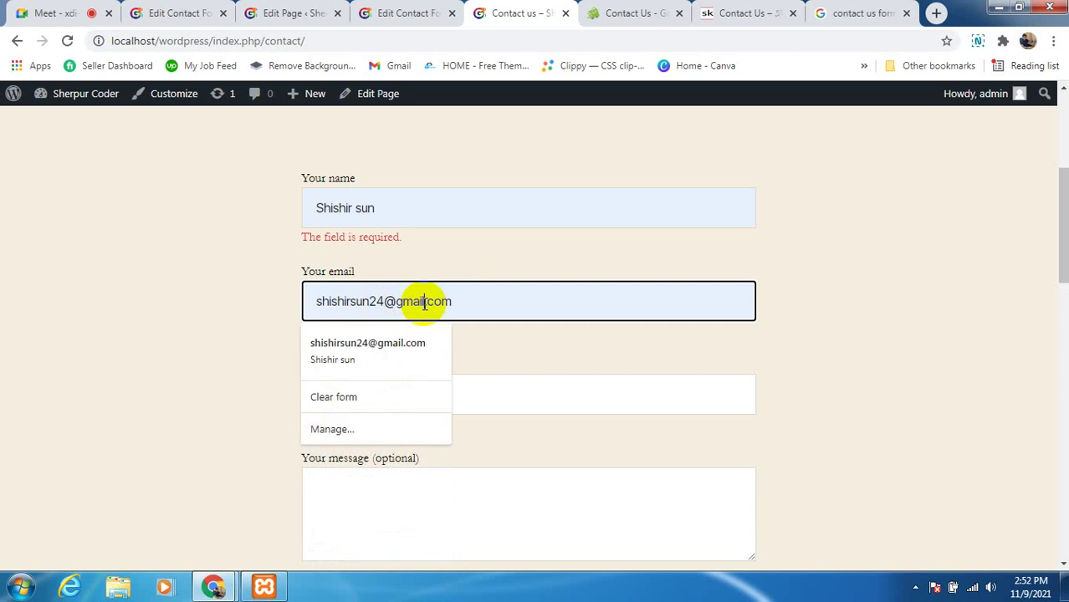
pyautogui.click(424, 304)
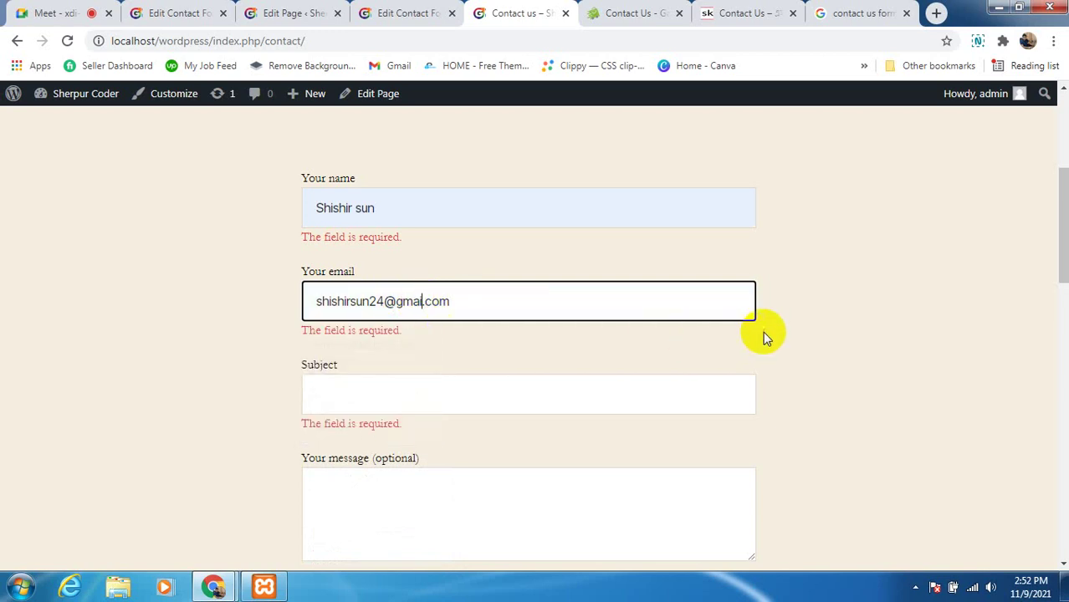
pyautogui.scroll(-2, 615, 425)
pyautogui.click(358, 451)
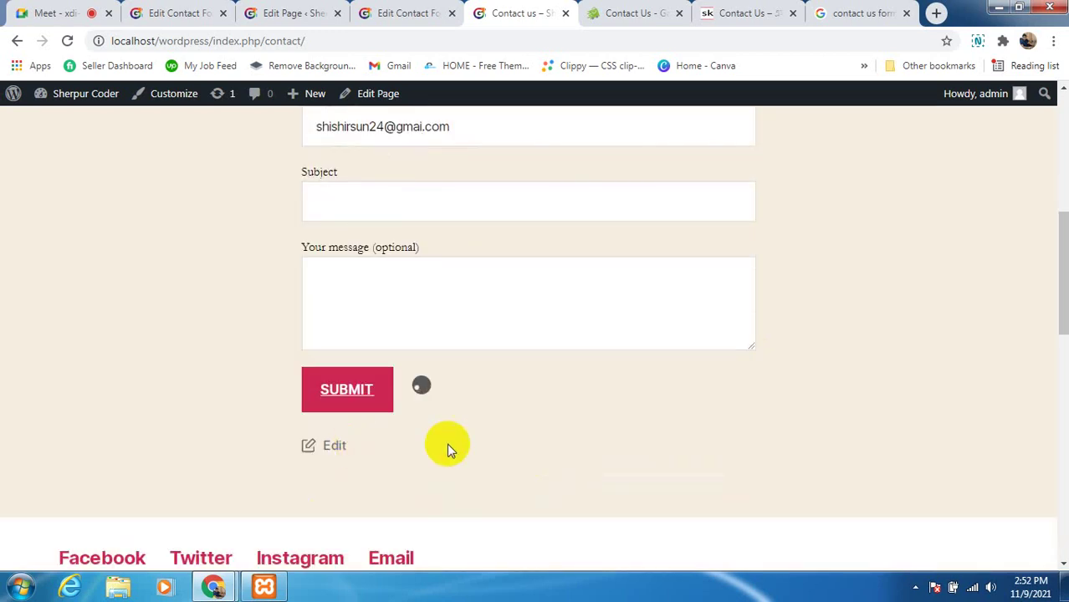
pyautogui.scroll(2, 594, 444)
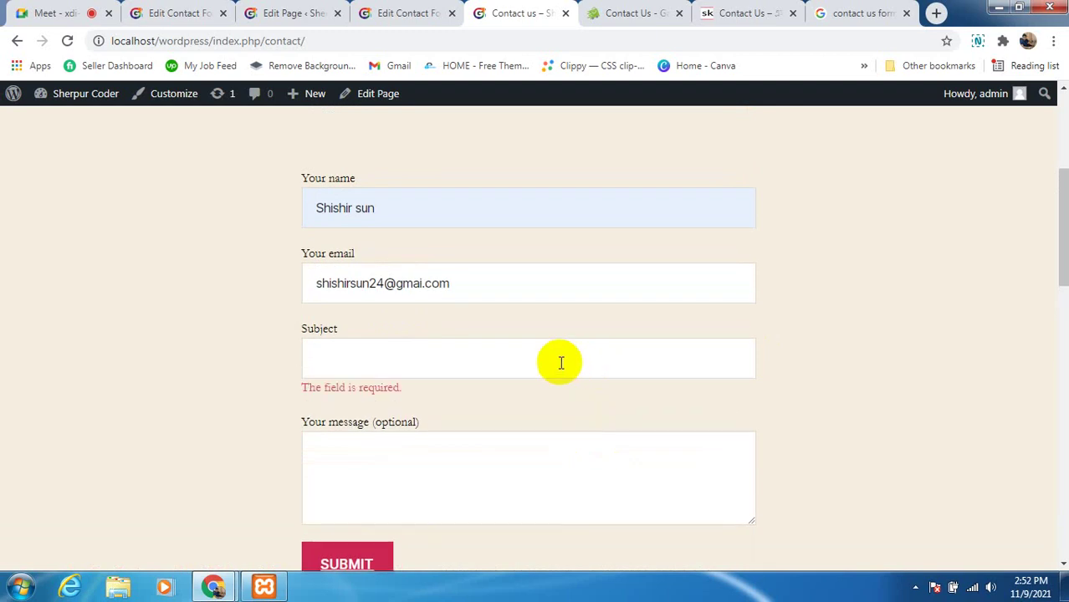
# Add a subject and the message 'ttyh', submit, and review the send error
pyautogui.click(368, 359)
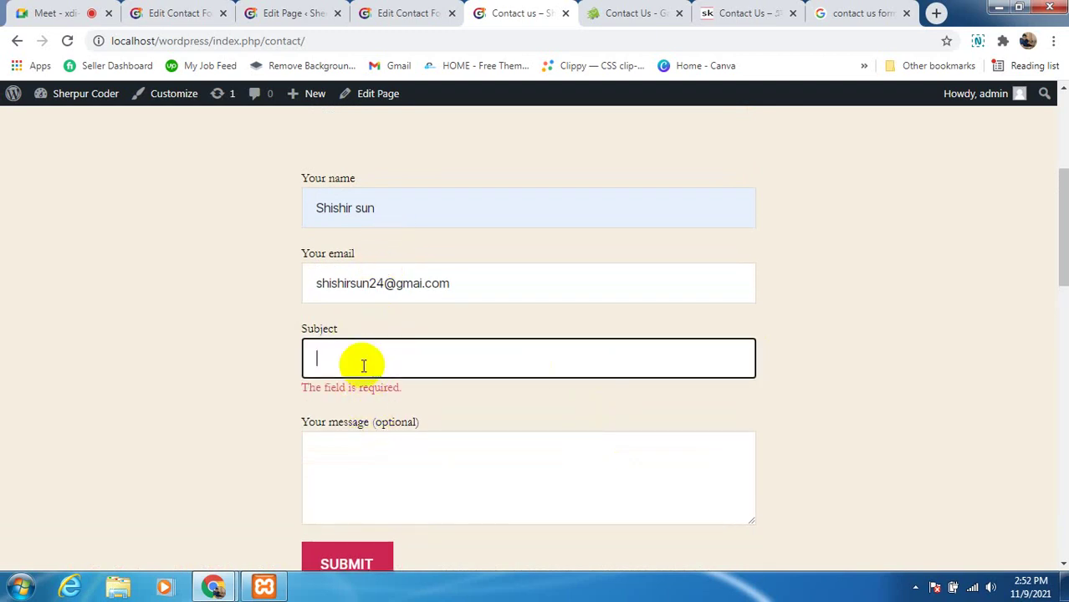
pyautogui.click(383, 482)
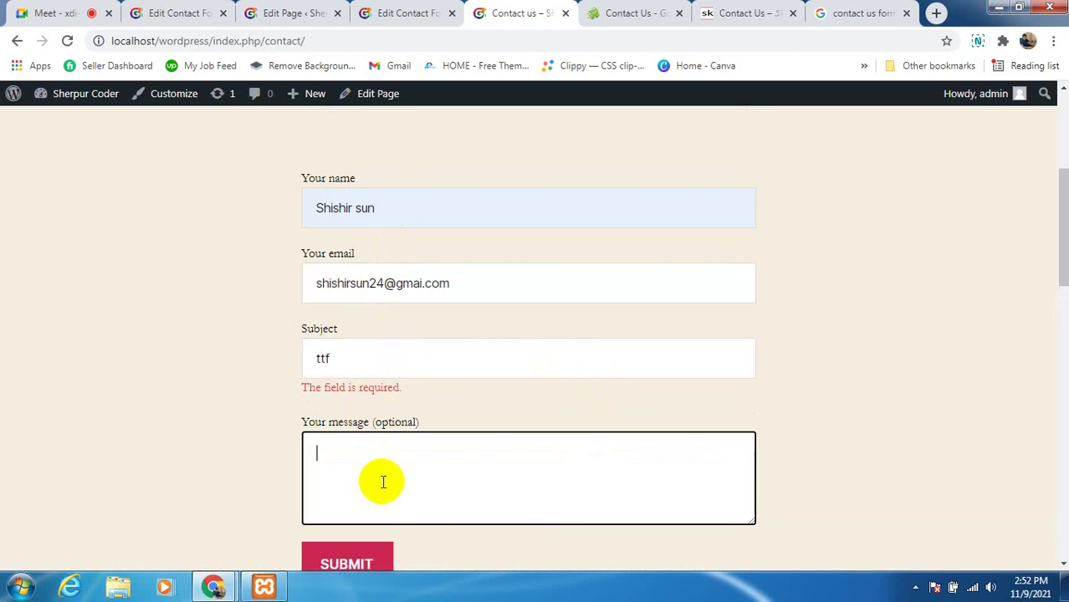
pyautogui.write('ttyh')
pyautogui.click(348, 554)
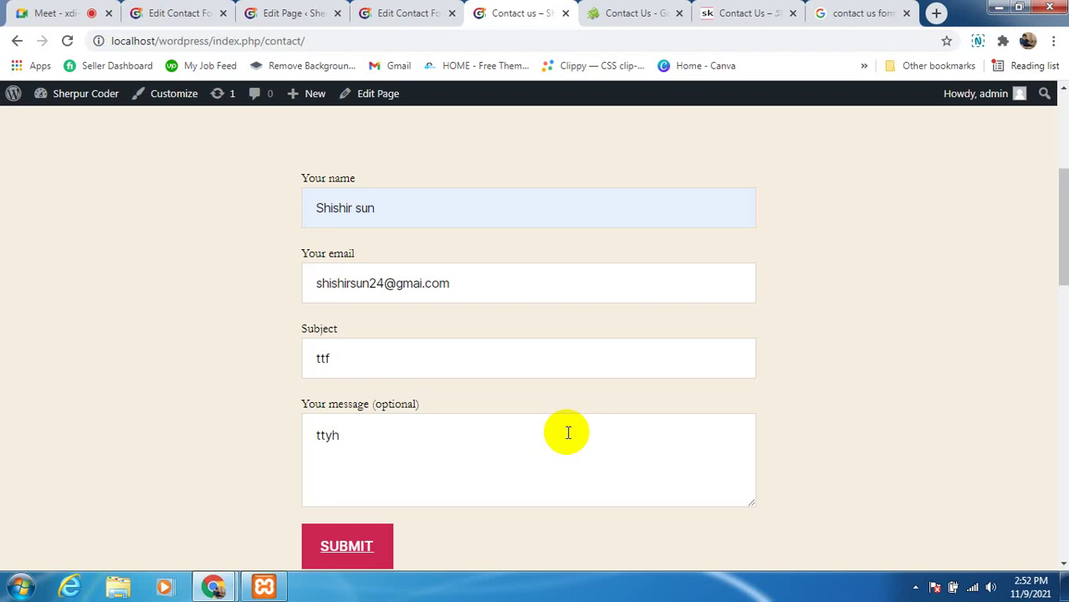
pyautogui.scroll(-3, 577, 418)
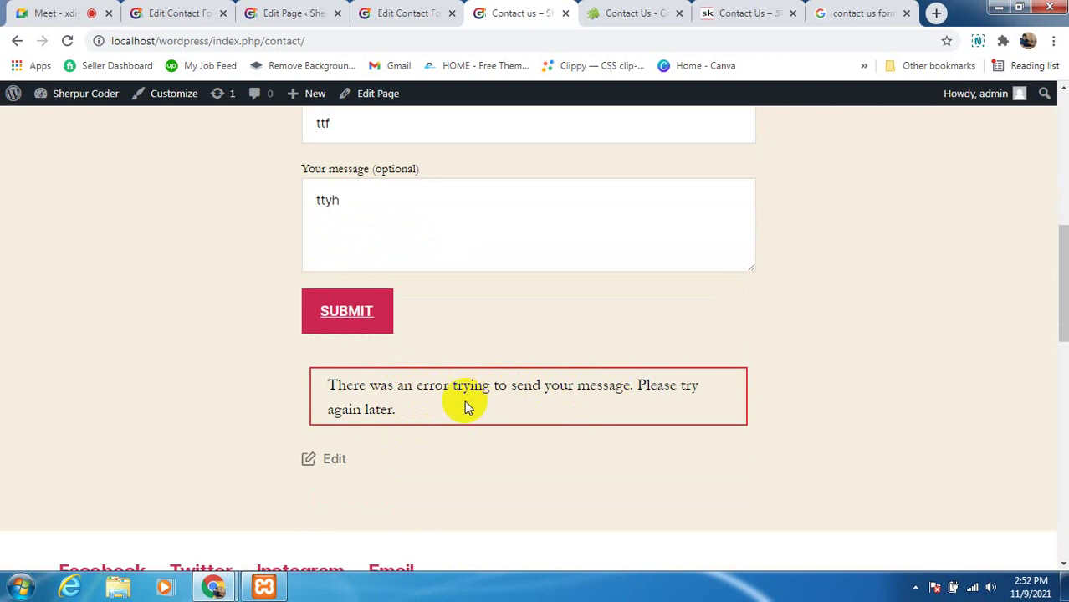
pyautogui.scroll(2, 368, 405)
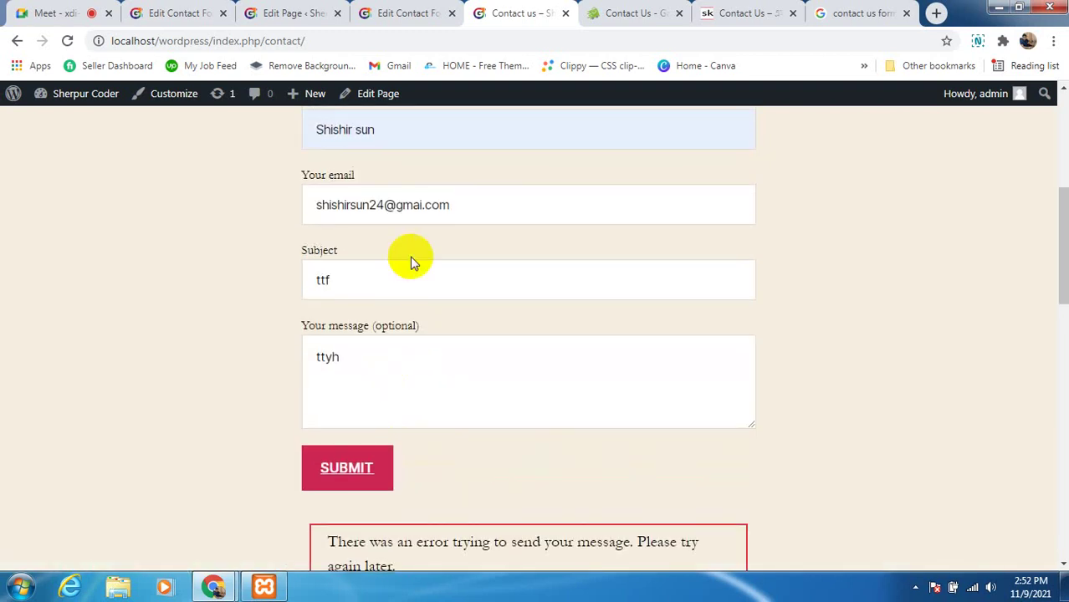
pyautogui.click(411, 205)
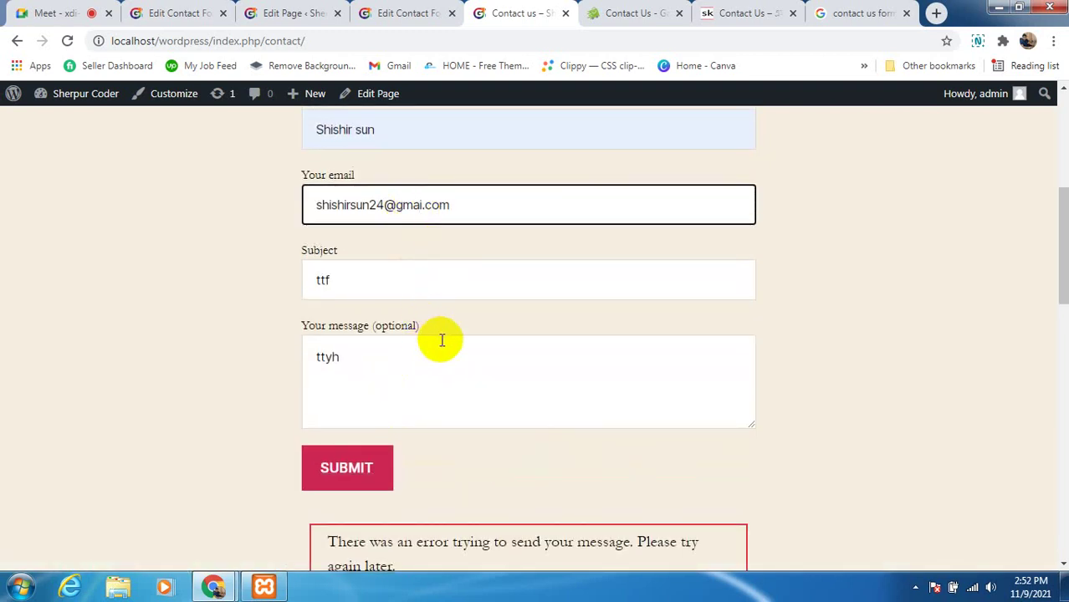
pyautogui.click(411, 383)
pyautogui.scroll(2, 416, 376)
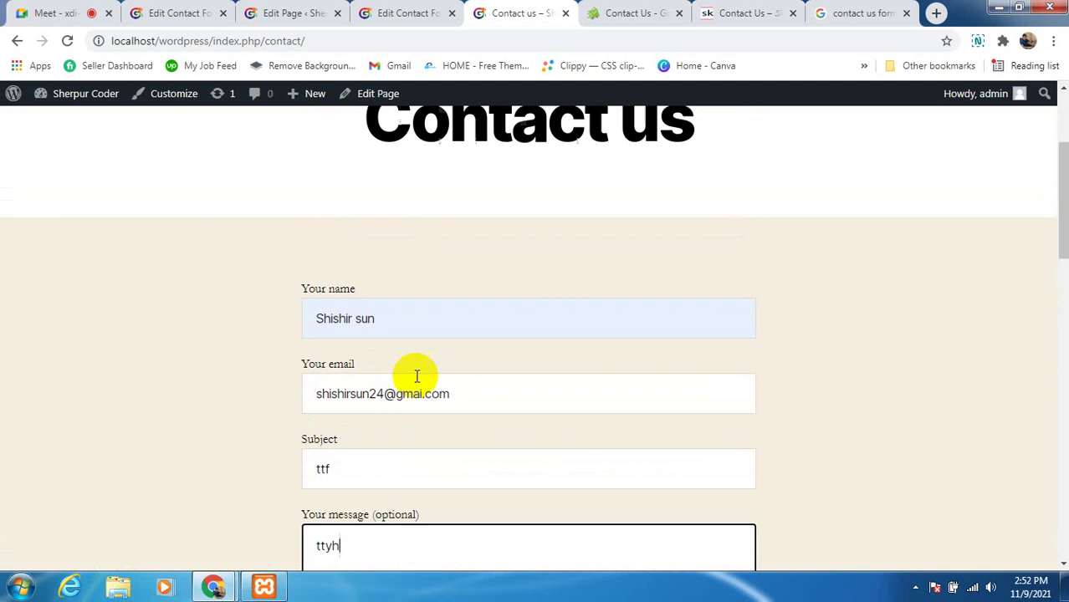
pyautogui.scroll(3, 417, 351)
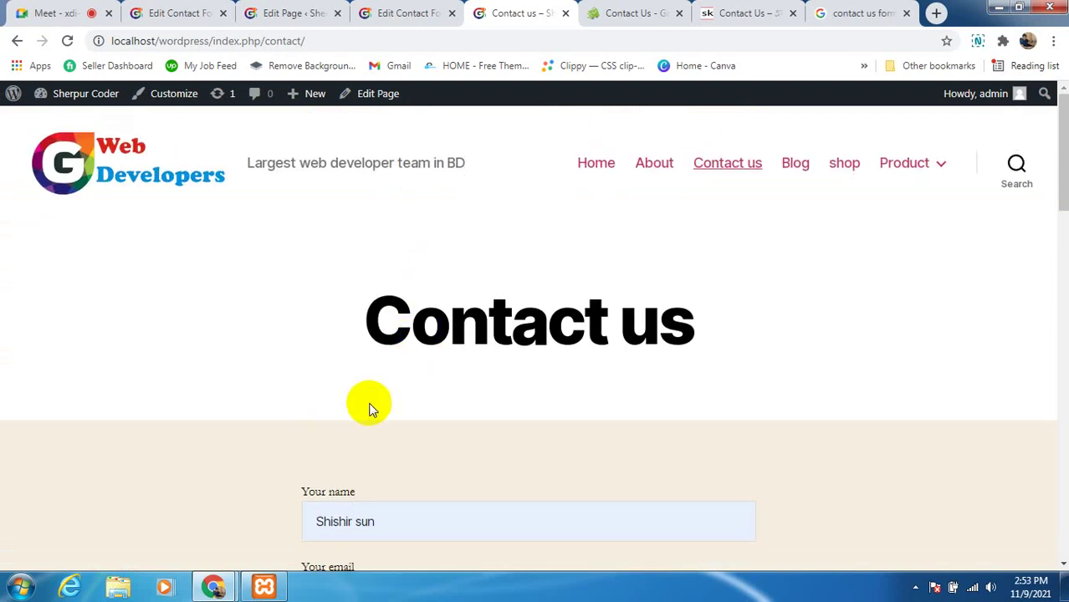
pyautogui.scroll(-3, 461, 370)
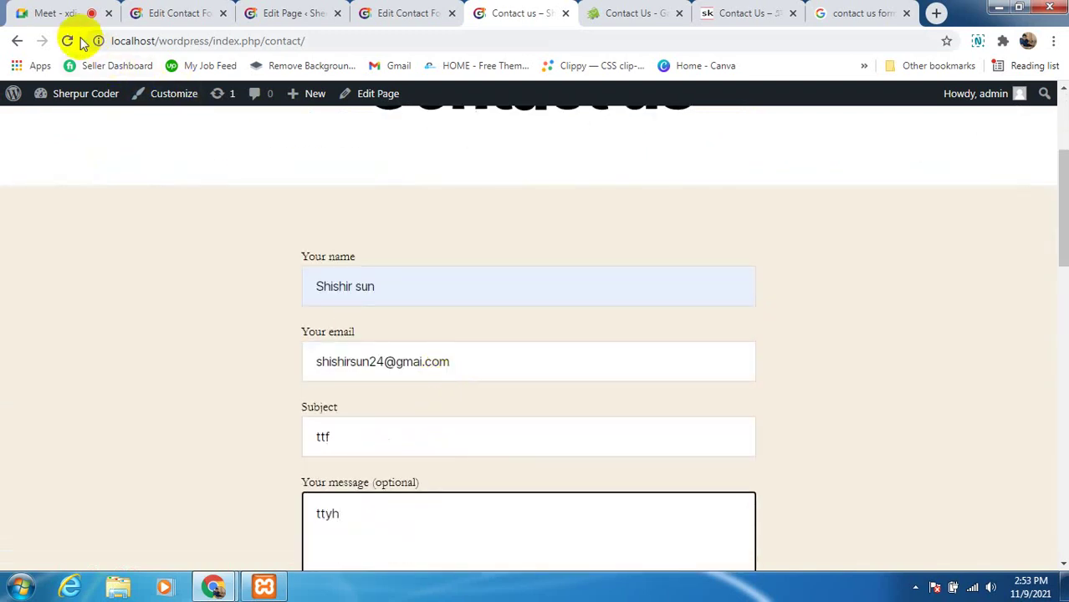
# Reload the Contact us page to clear the form
pyautogui.click(71, 40)
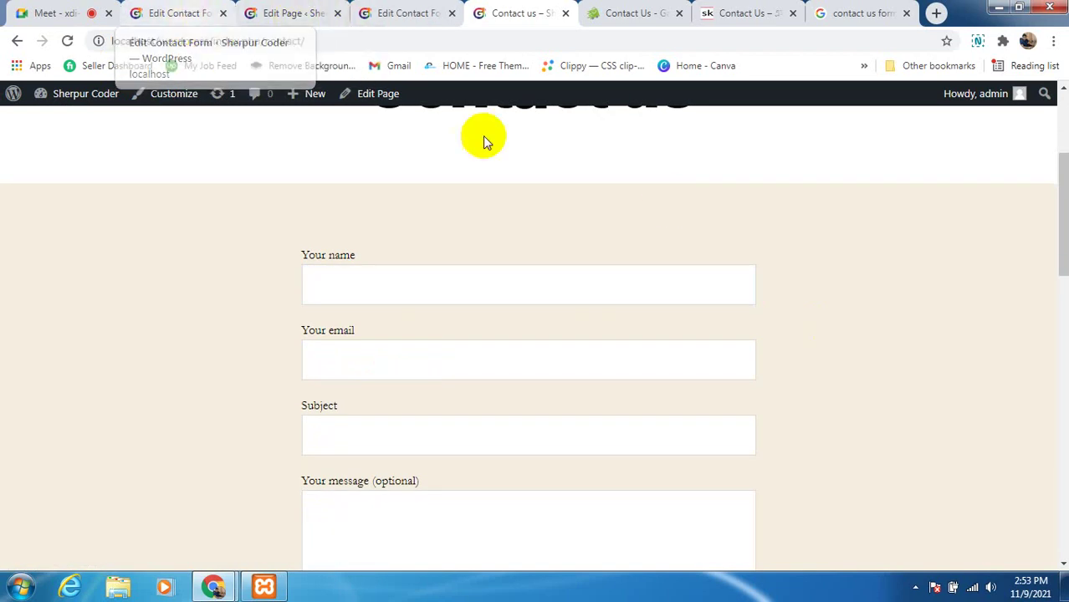
pyautogui.scroll(-2, 434, 377)
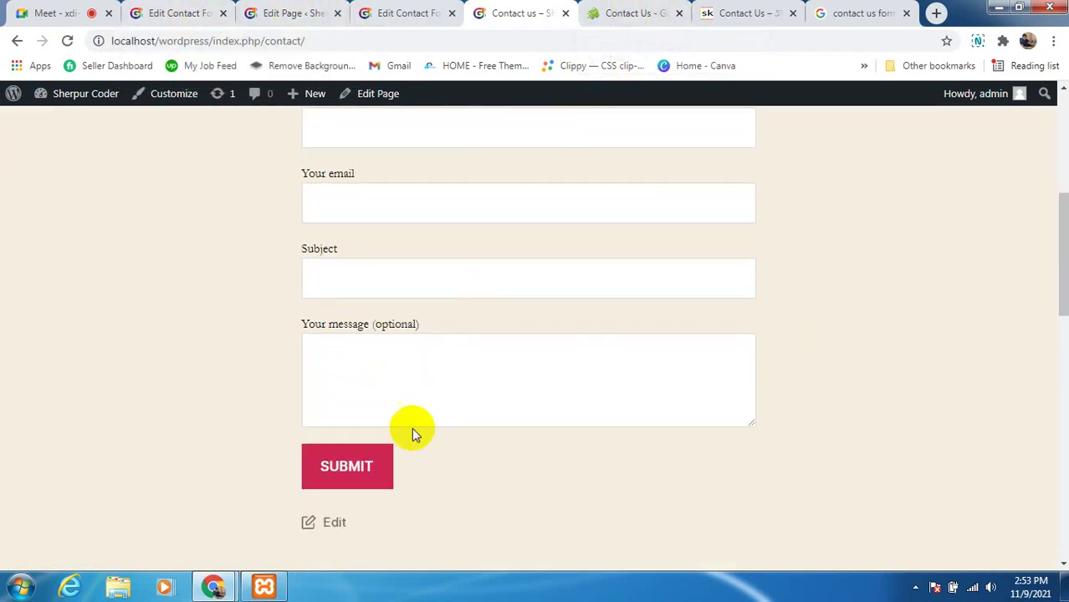
pyautogui.scroll(-1, 414, 443)
pyautogui.scroll(3, 525, 397)
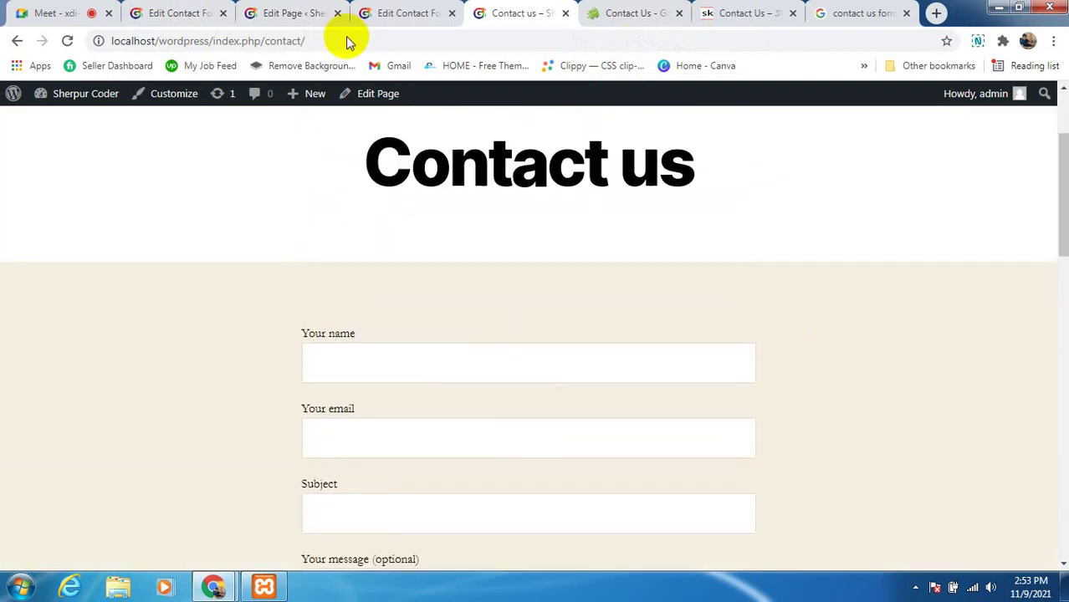
pyautogui.click(179, 15)
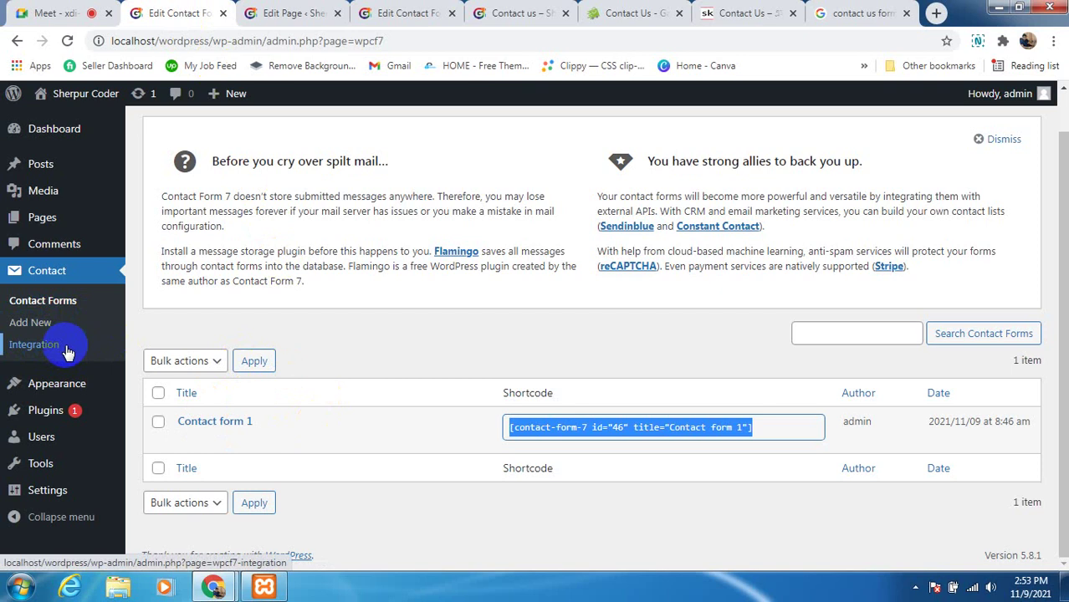
# Compare the reference contact page with its embedded map, then return to the Contact us editor
pyautogui.click(744, 14)
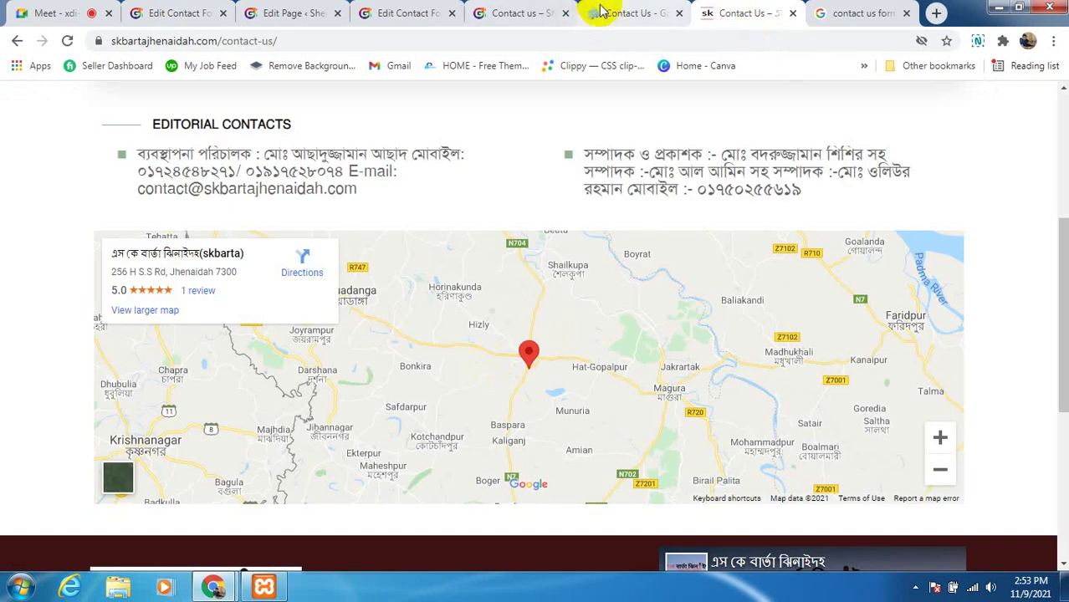
pyautogui.click(514, 13)
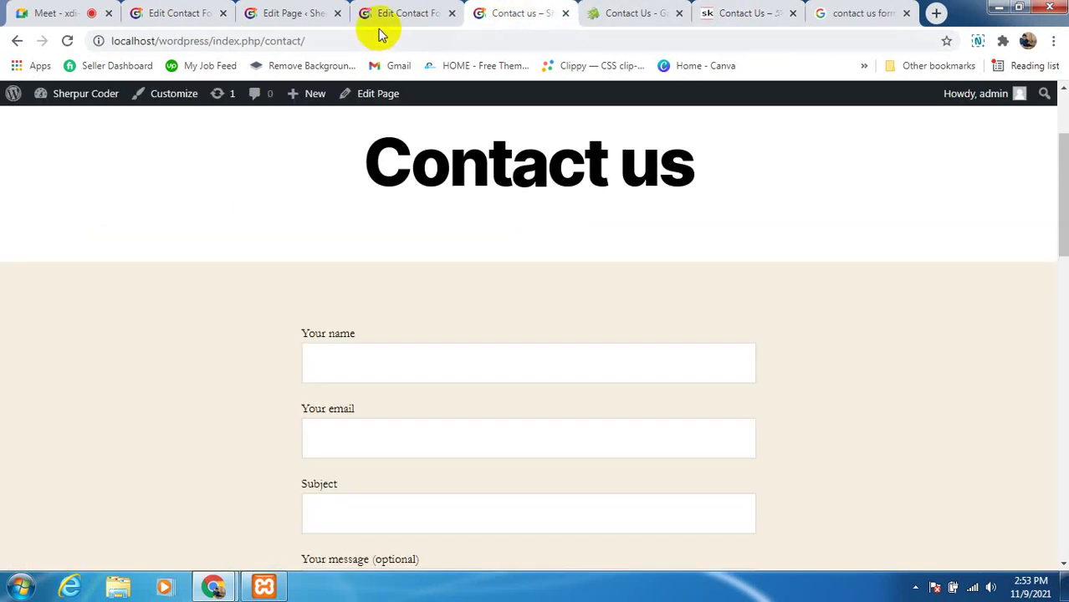
pyautogui.click(179, 15)
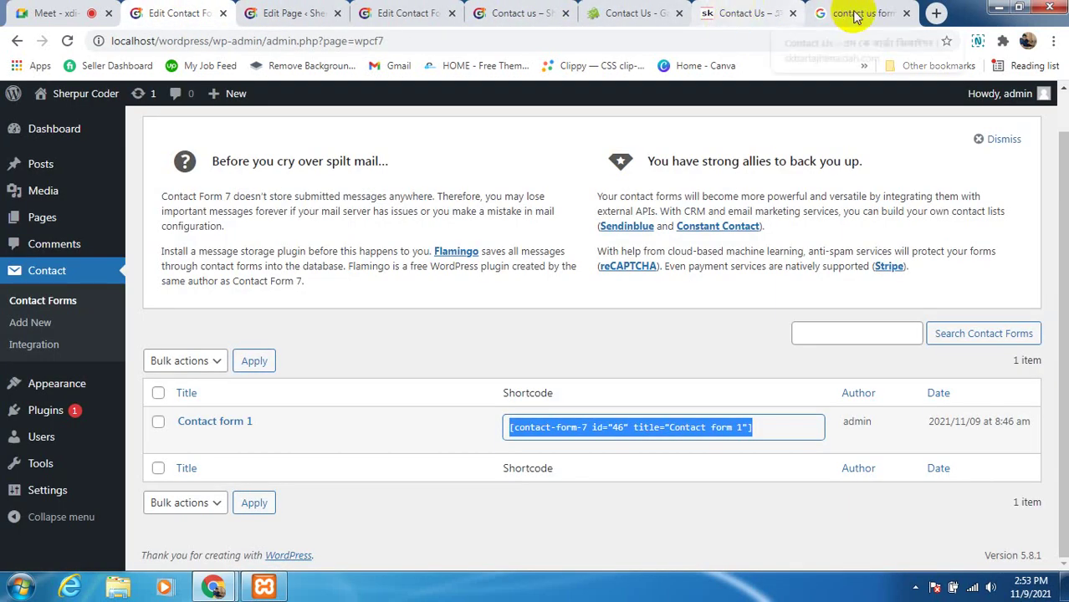
pyautogui.click(849, 14)
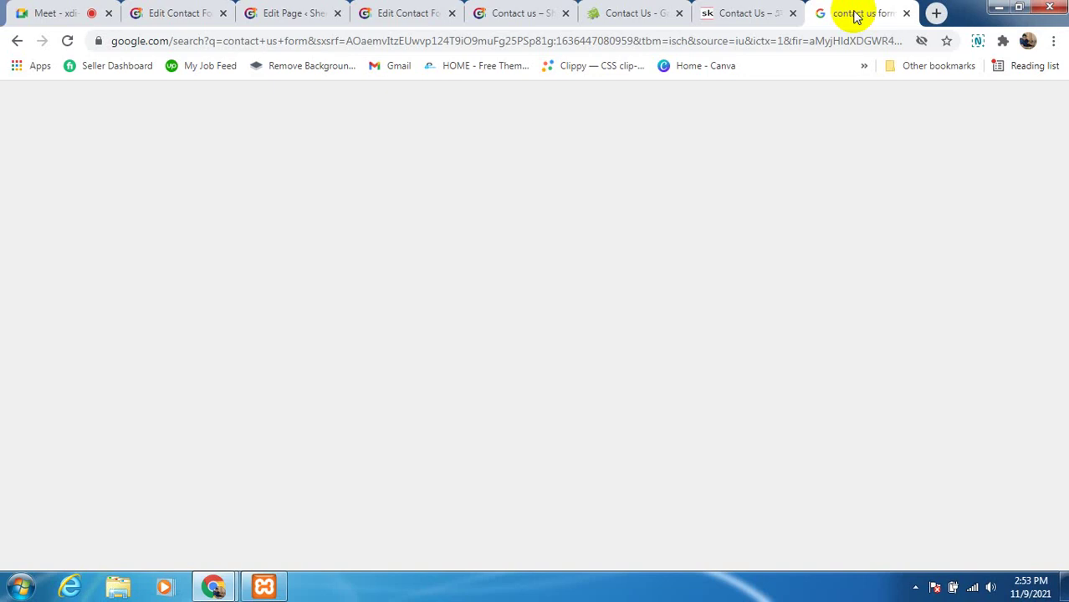
pyautogui.click(734, 15)
pyautogui.scroll(-1, 347, 393)
pyautogui.scroll(1, 280, 376)
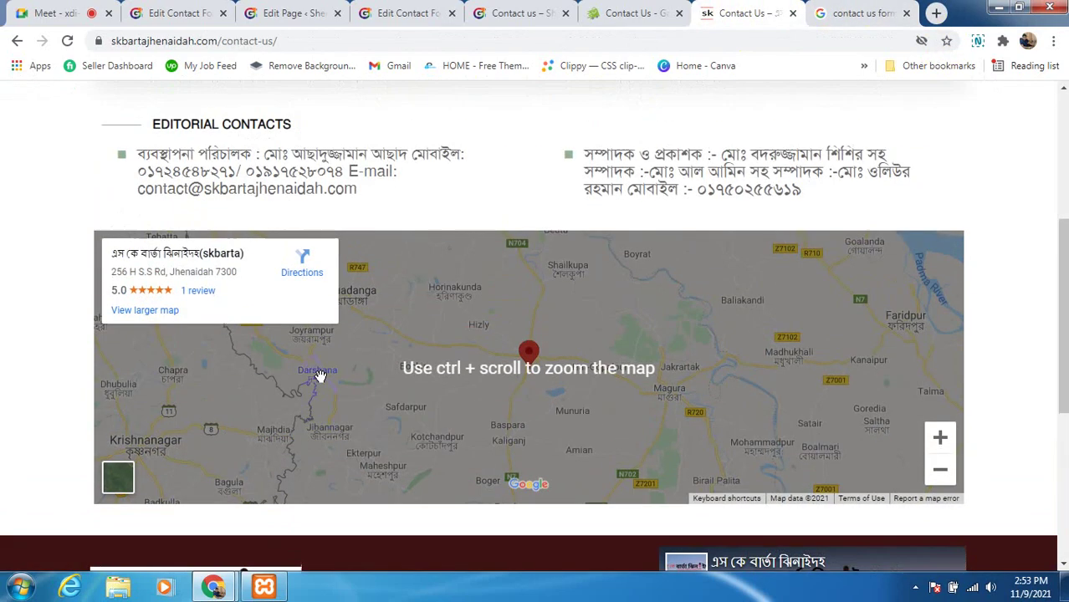
pyautogui.scroll(1, 453, 285)
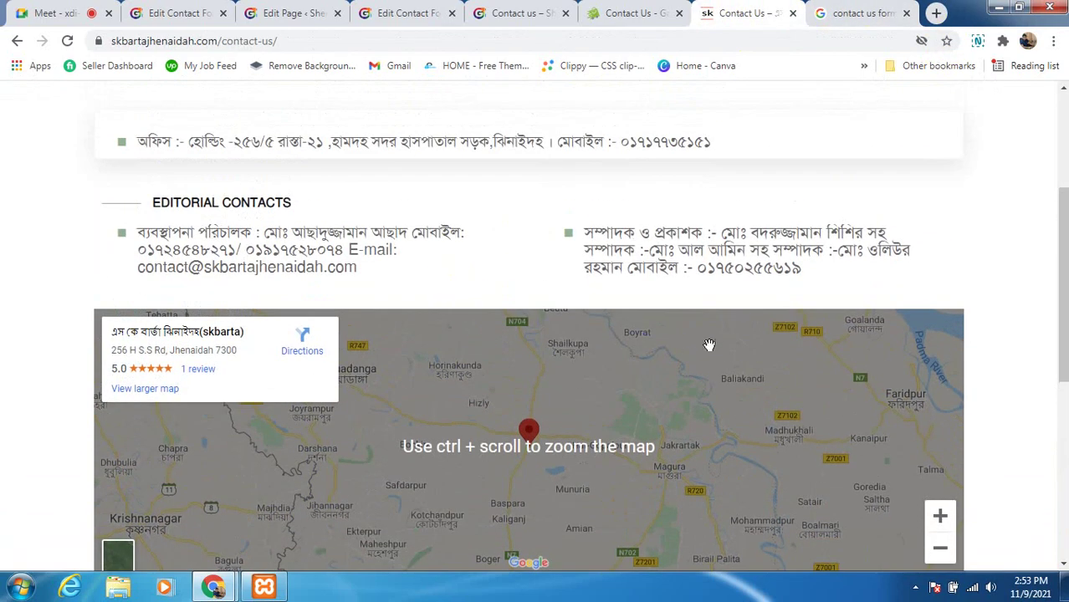
pyautogui.scroll(-3, 560, 372)
pyautogui.scroll(2, 520, 383)
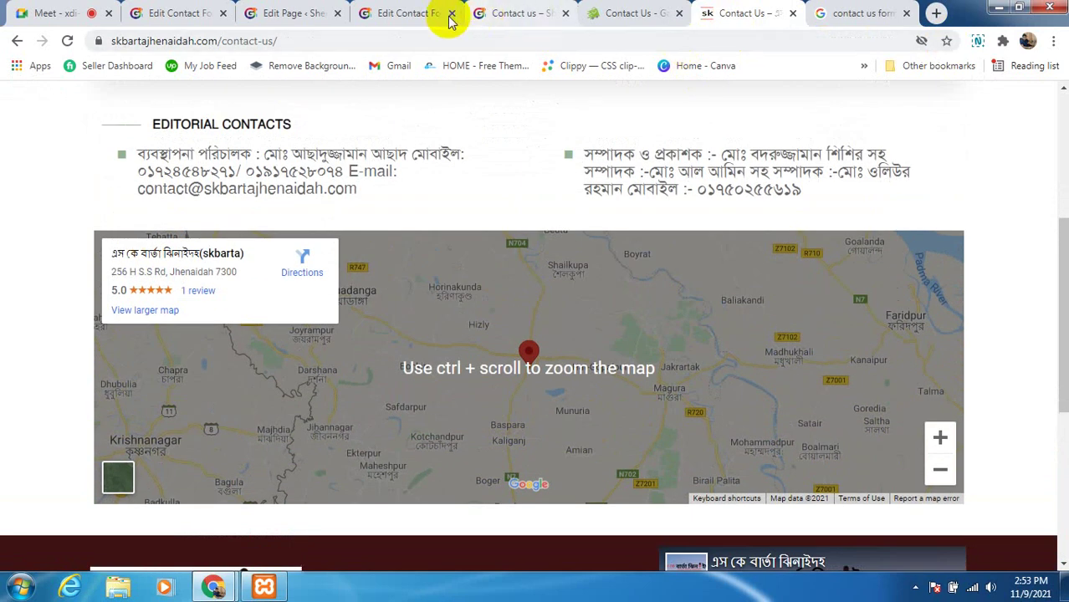
pyautogui.click(385, 14)
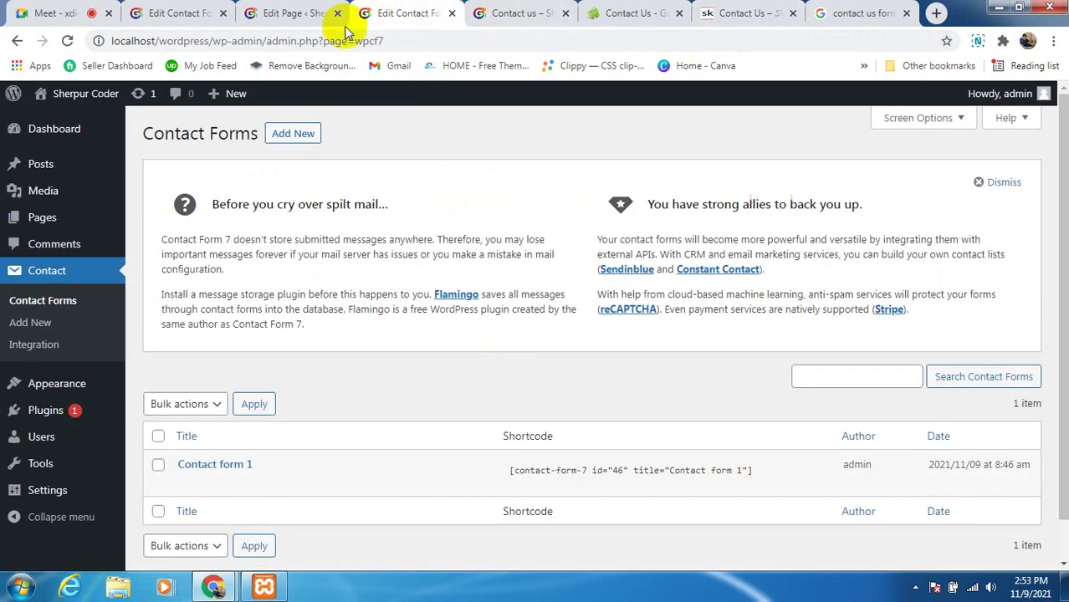
pyautogui.click(298, 15)
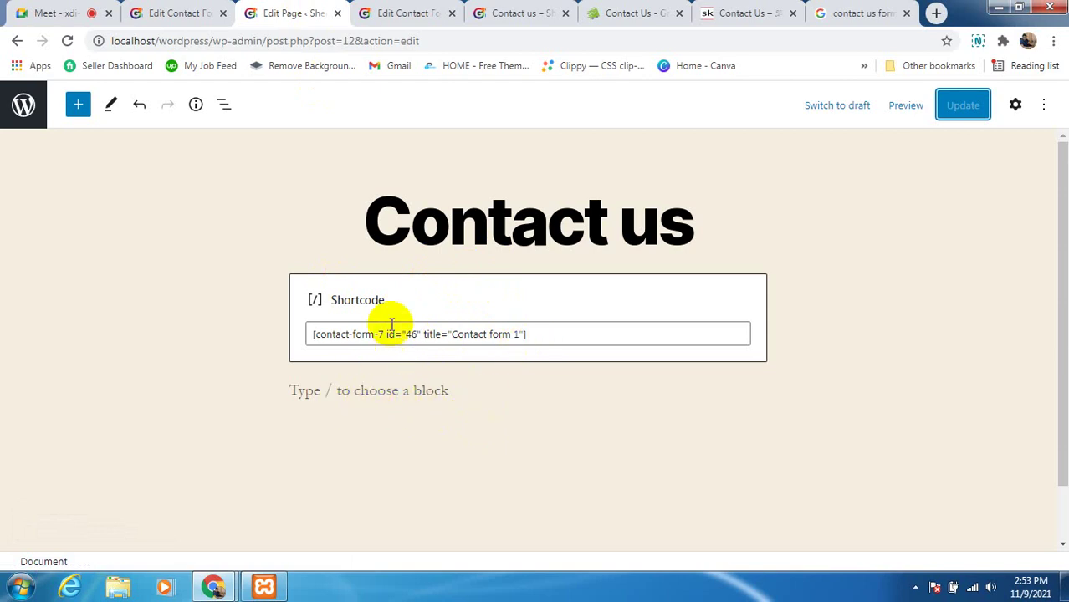
# Add an empty block below the shortcode and search the block inserter for 'map'
pyautogui.click(342, 393)
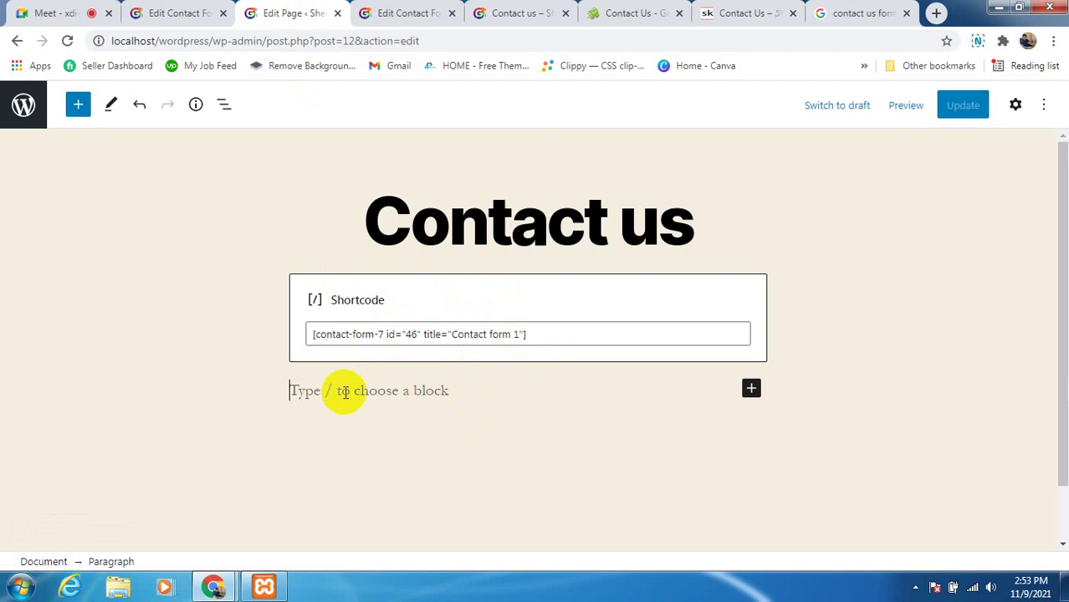
pyautogui.click(79, 106)
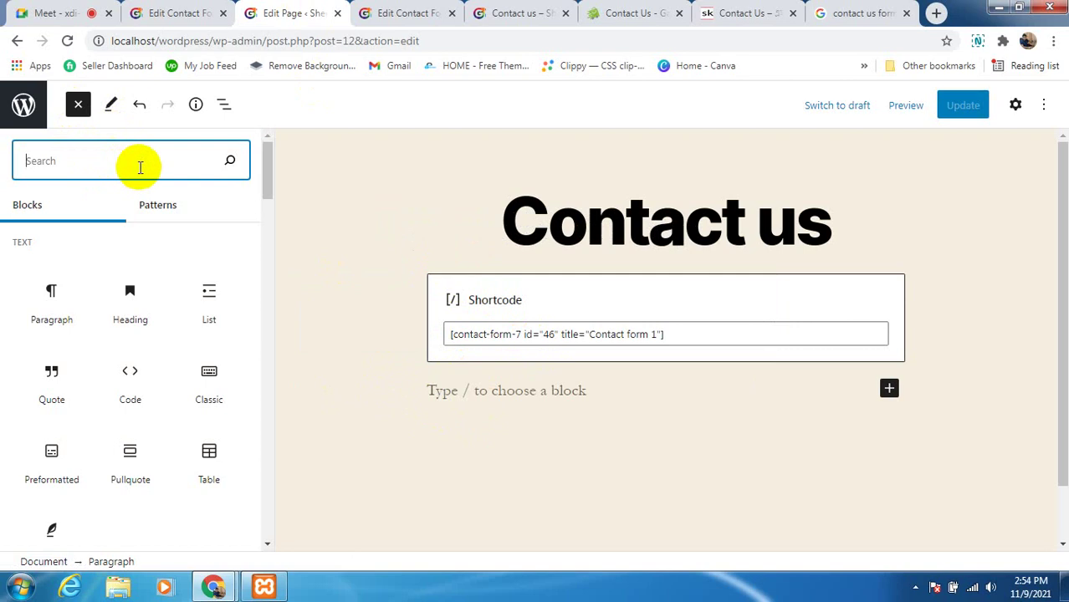
pyautogui.write('map')
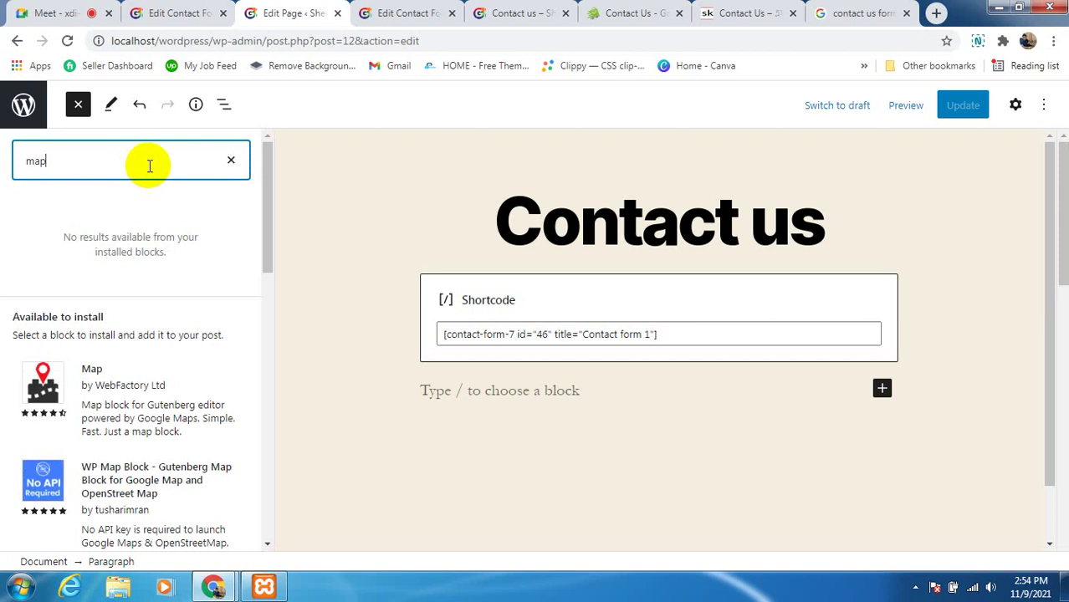
# Browse the available blocks and search 'google', finding no installed map block
pyautogui.press('BackSpace')
pyautogui.press('BackSpace')
pyautogui.press('BackSpace')
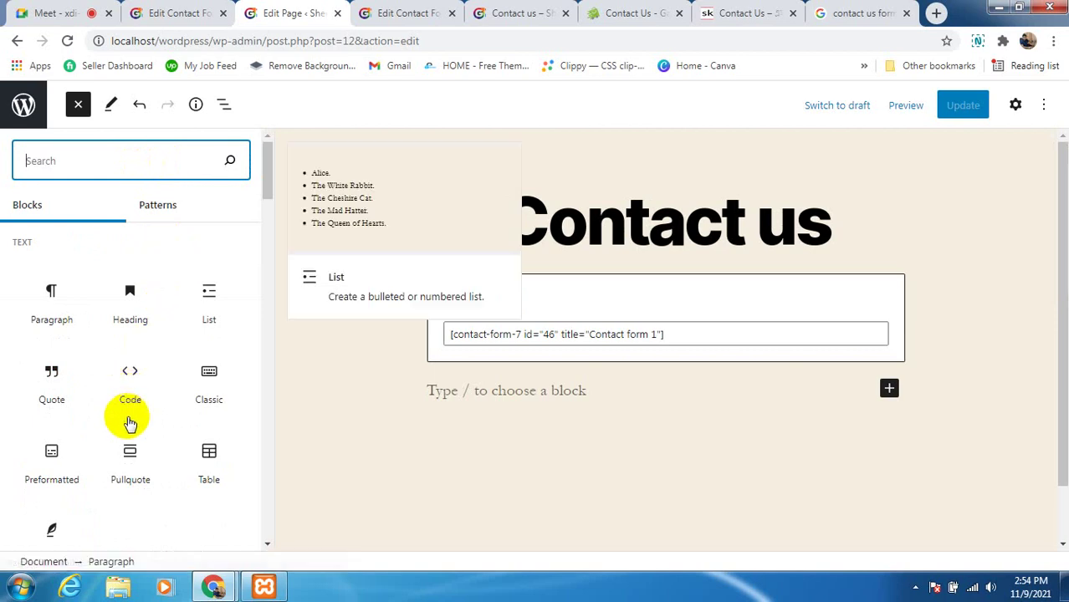
pyautogui.scroll(-5, 131, 428)
pyautogui.scroll(-5, 126, 423)
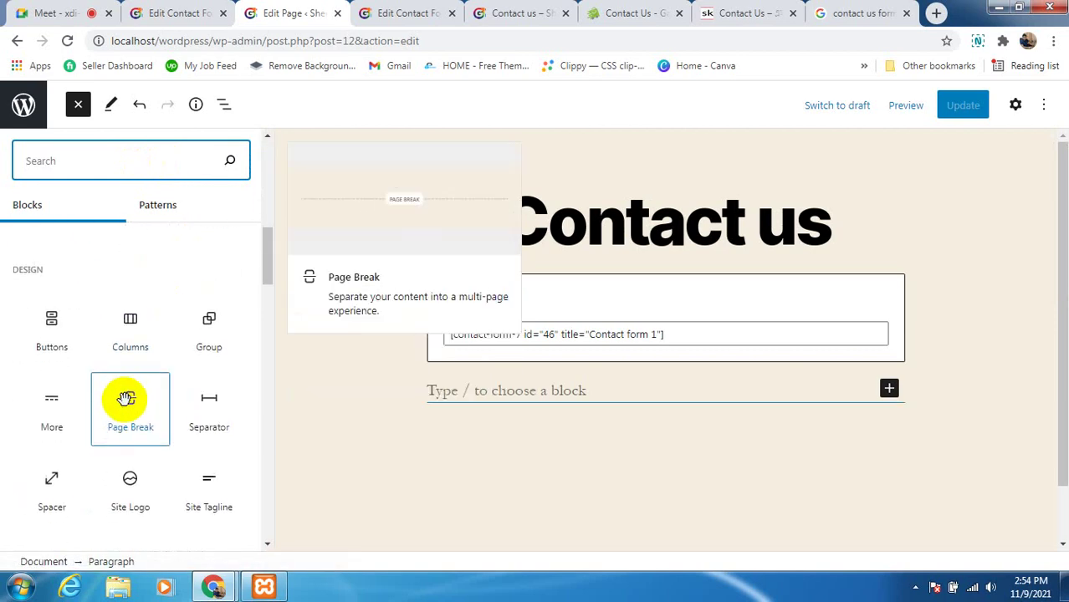
pyautogui.scroll(-2, 115, 375)
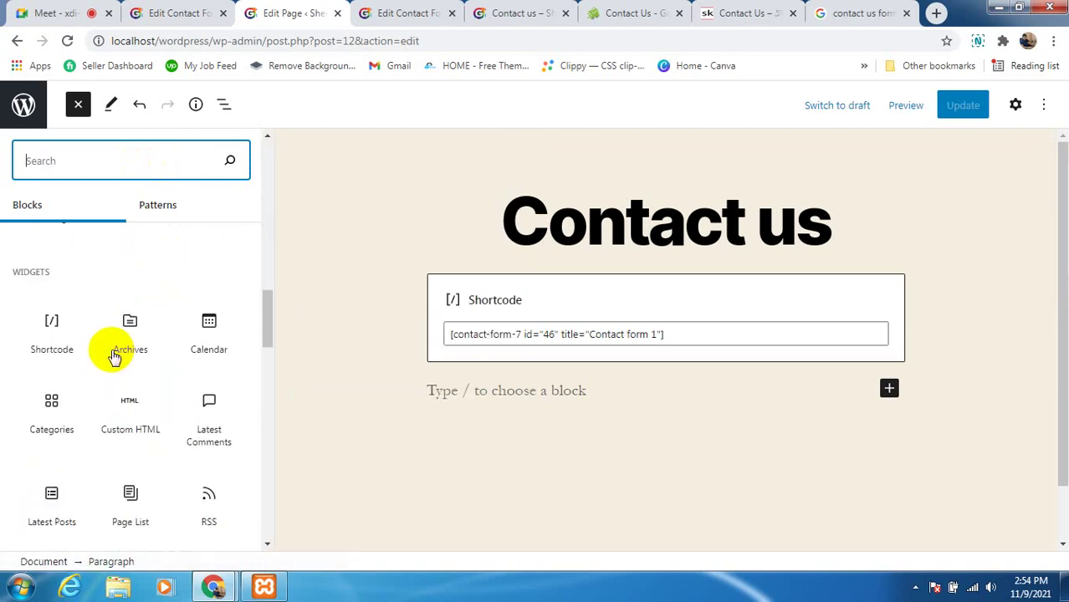
pyautogui.scroll(-4, 134, 351)
pyautogui.scroll(-5, 150, 359)
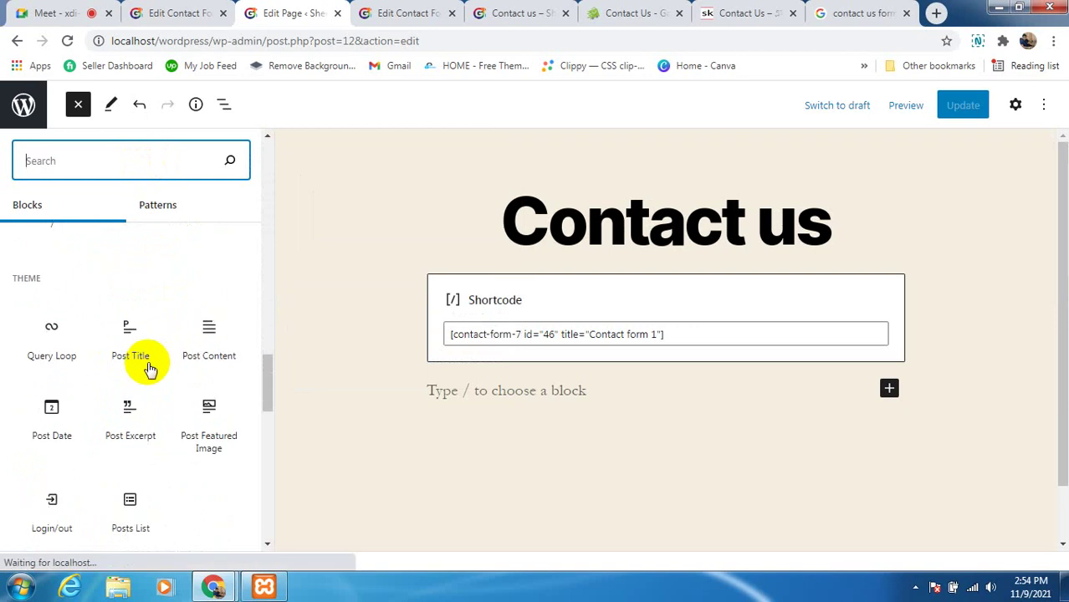
pyautogui.scroll(1, 90, 308)
pyautogui.scroll(-3, 91, 308)
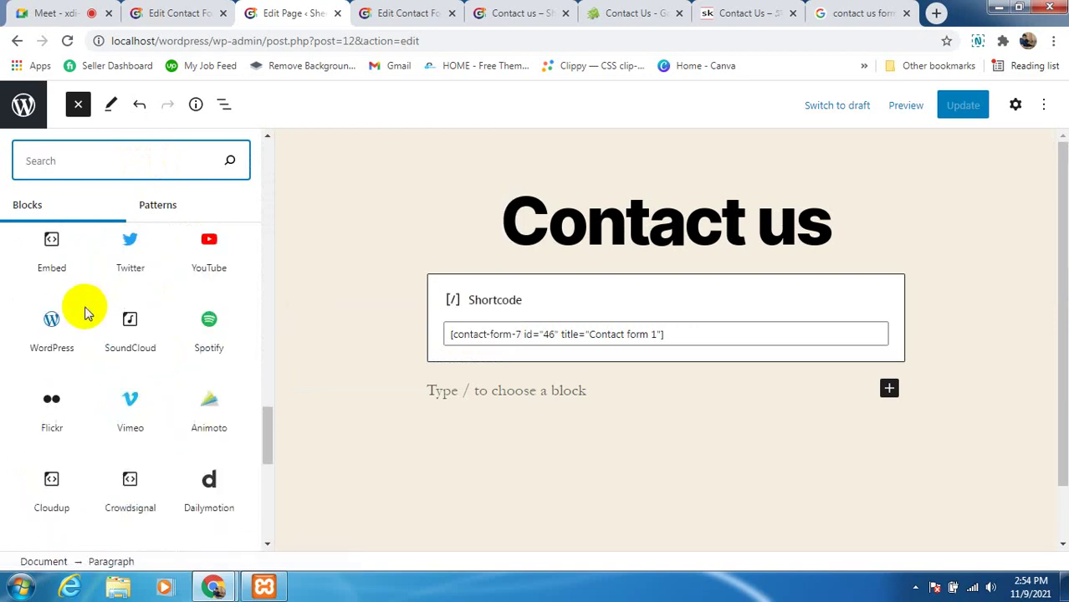
pyautogui.scroll(1, 88, 313)
pyautogui.scroll(1, 88, 313)
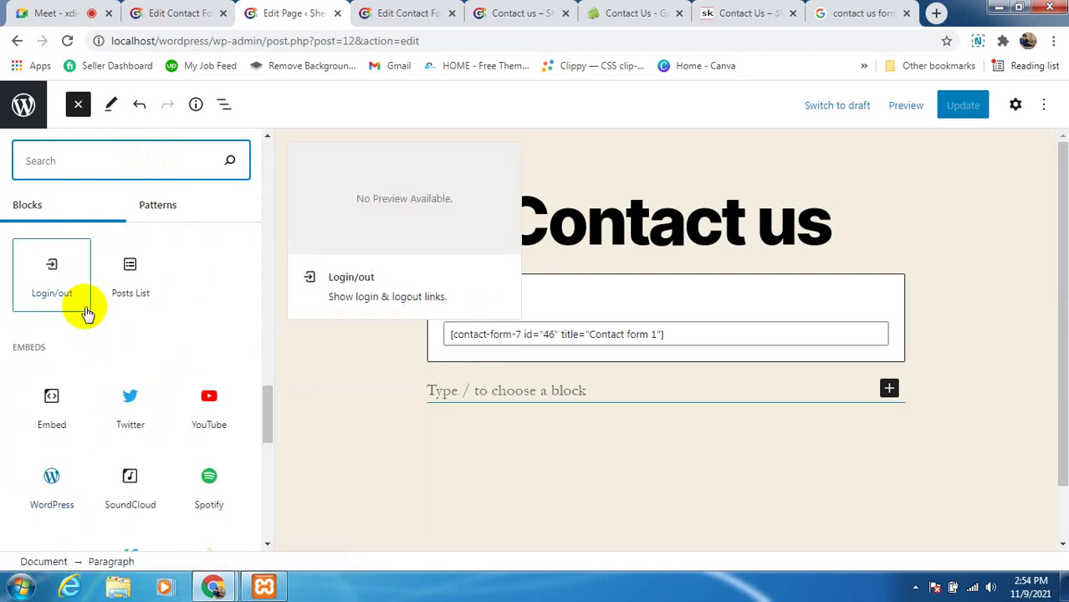
pyautogui.scroll(-4, 86, 311)
pyautogui.scroll(-5, 85, 312)
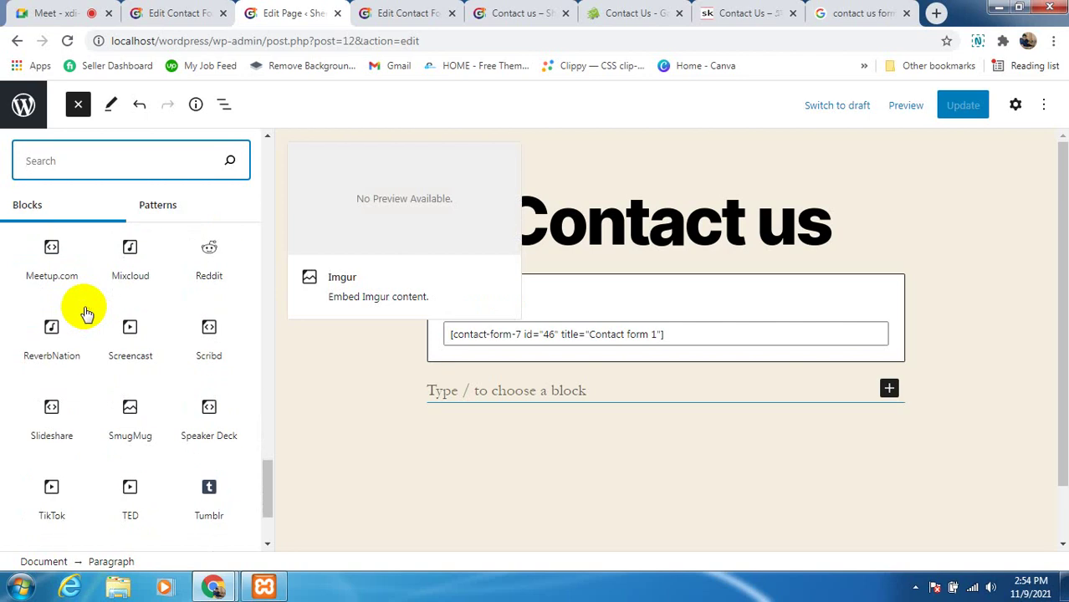
pyautogui.scroll(1, 86, 313)
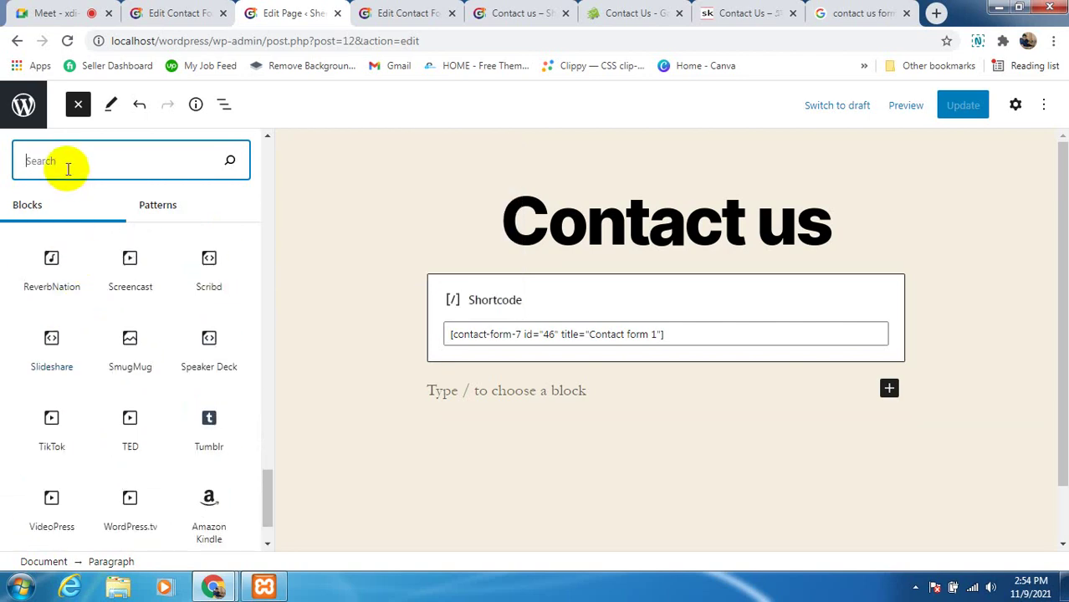
pyautogui.write('googl')
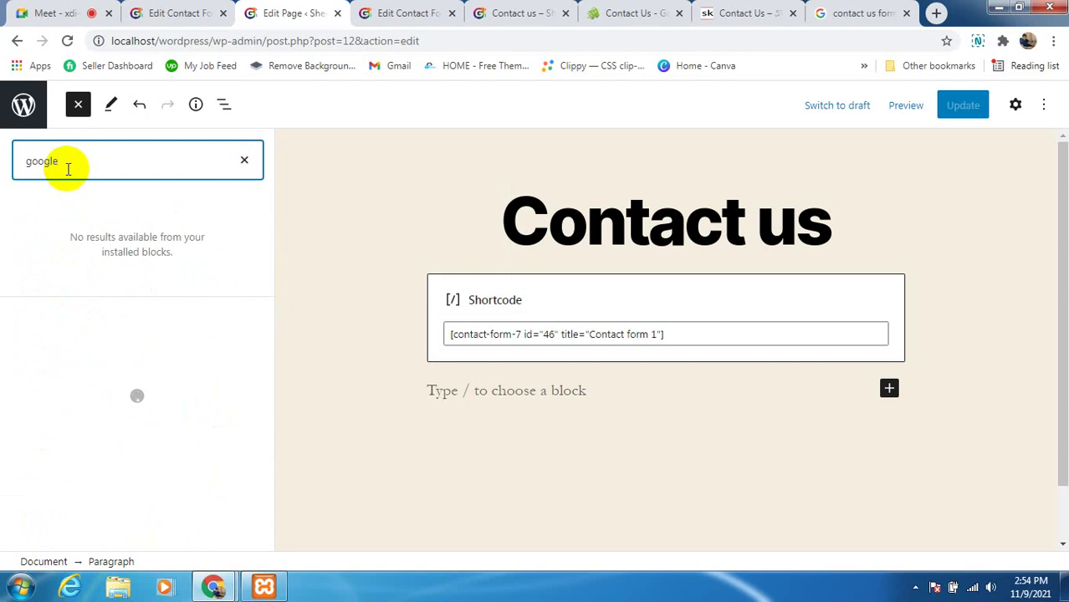
pyautogui.write('e')
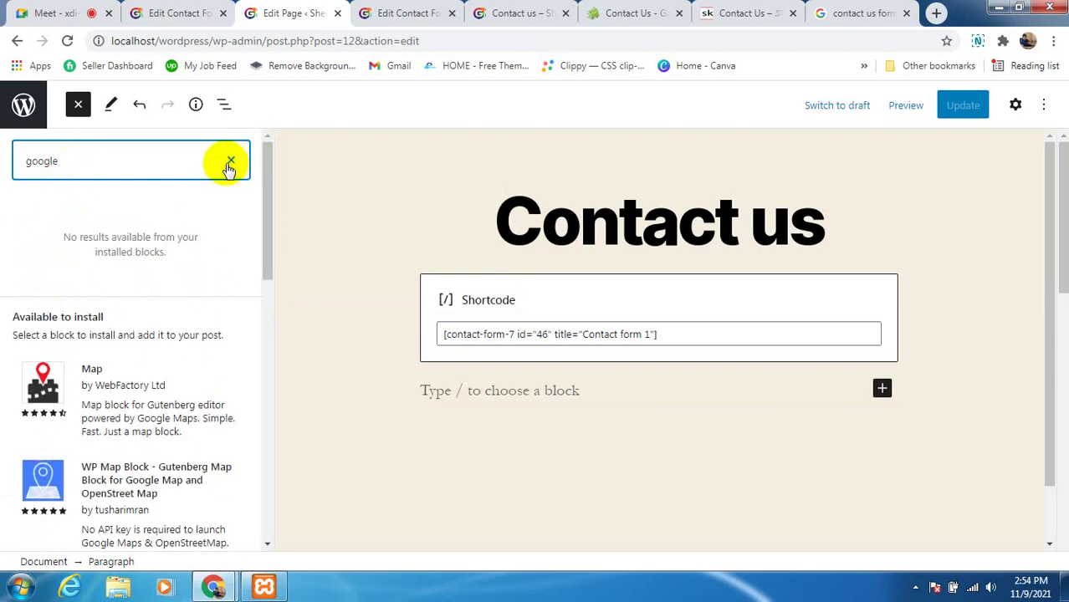
pyautogui.click(171, 14)
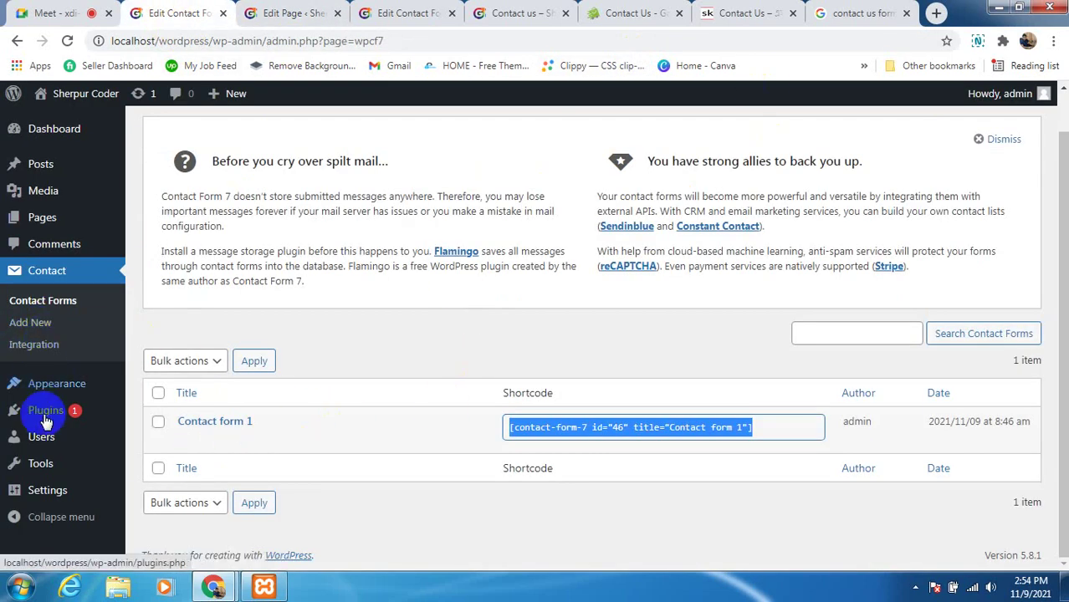
# Search Add Plugins for 'google map' and review results like WP Google Map and 10Web Map Builder
pyautogui.moveTo(50, 414)
pyautogui.click(154, 436)
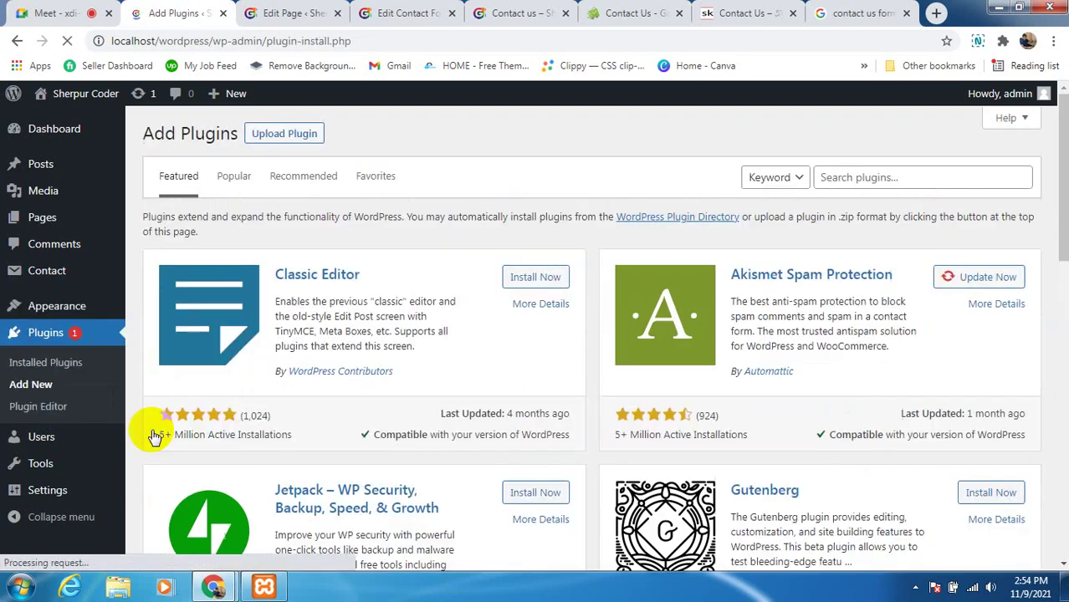
pyautogui.click(910, 180)
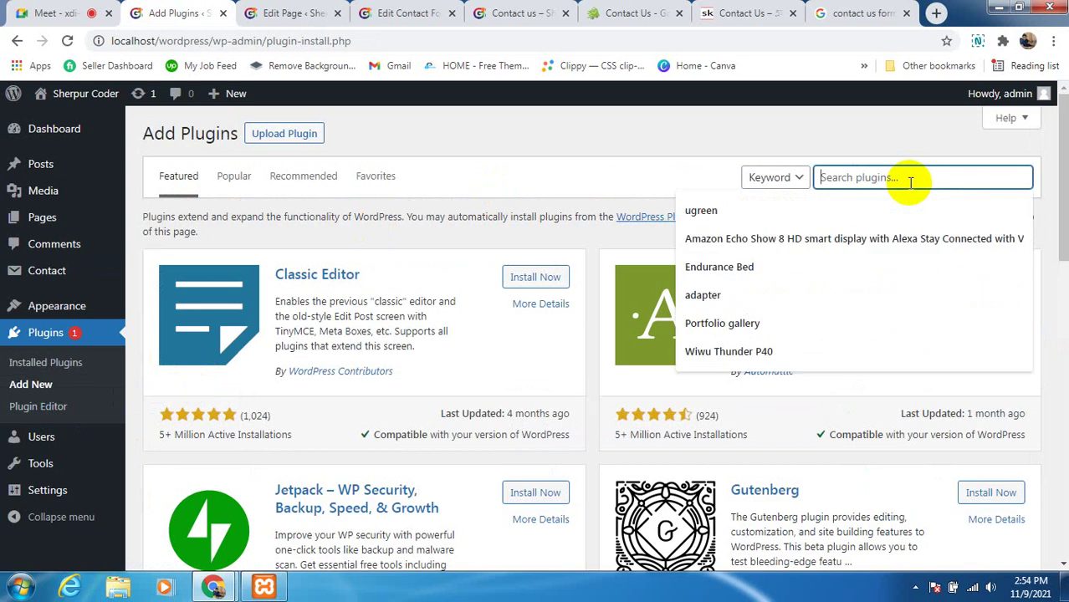
pyautogui.write('goo')
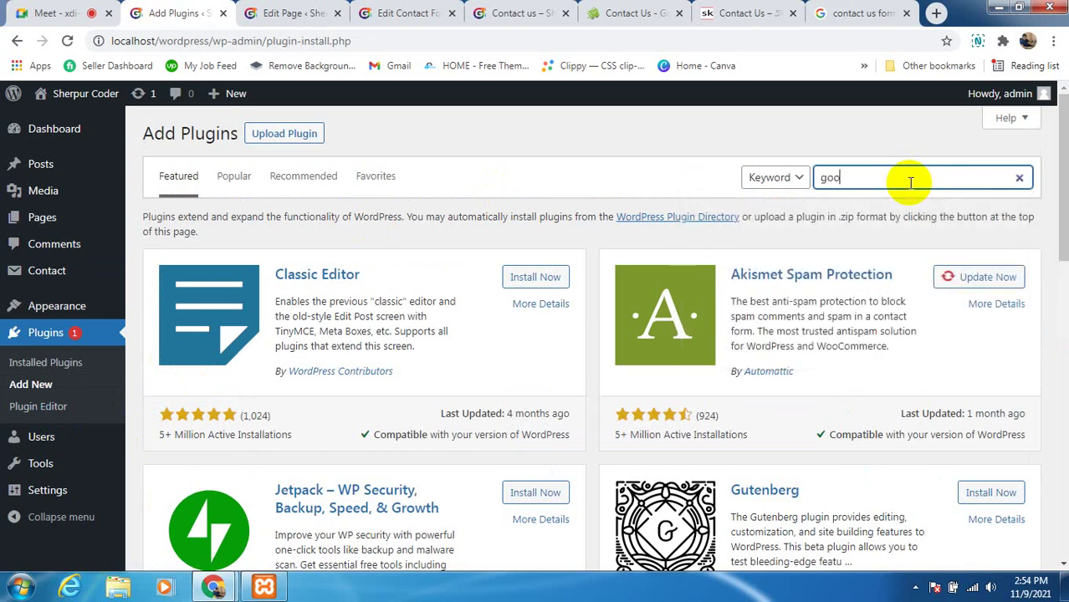
pyautogui.write('gle map')
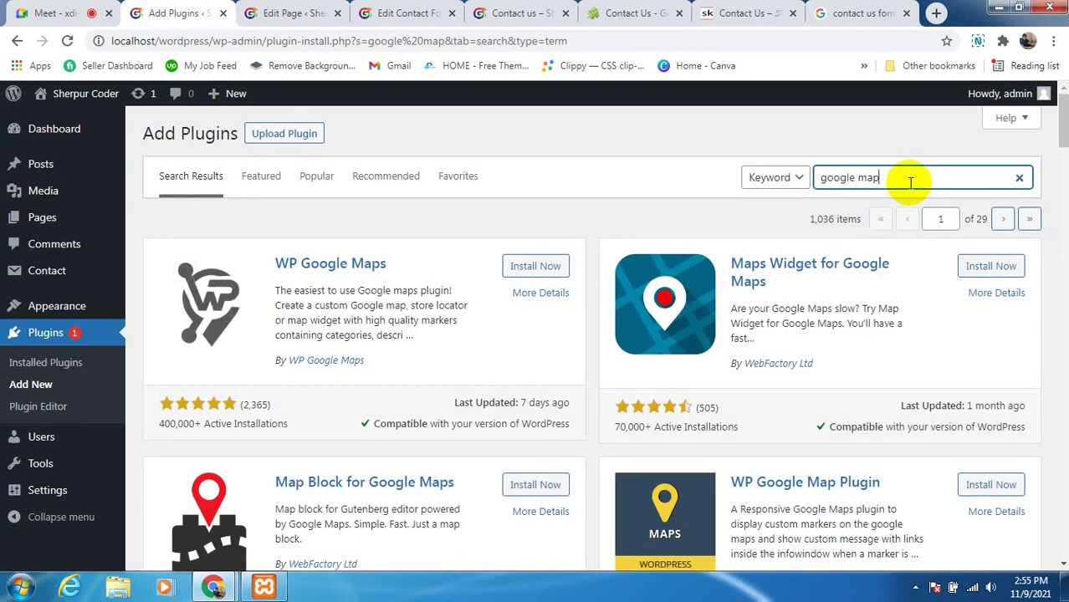
pyautogui.scroll(-7, 851, 461)
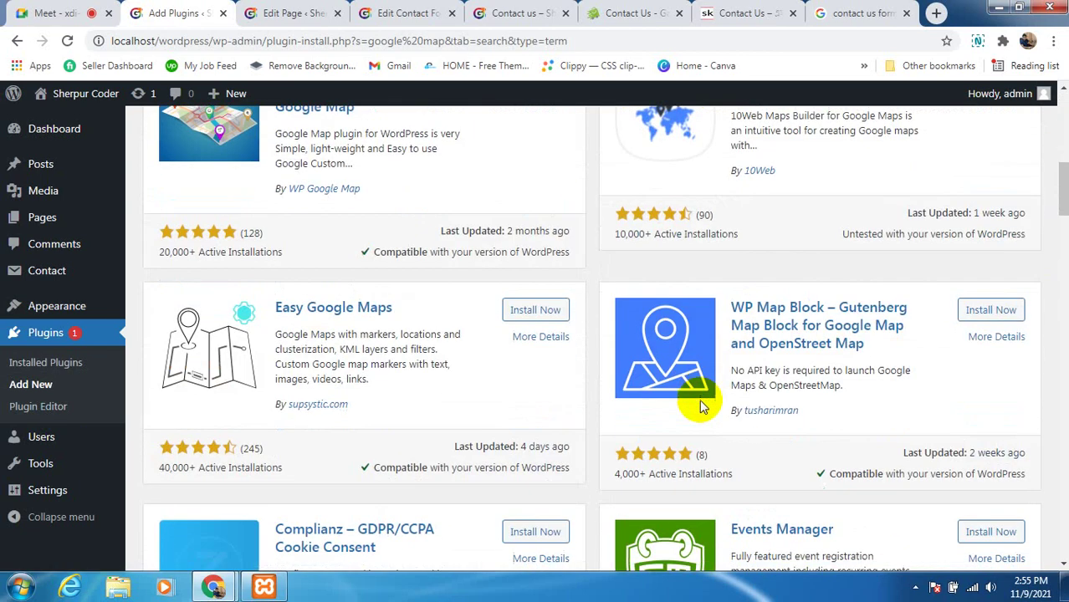
pyautogui.scroll(1, 701, 407)
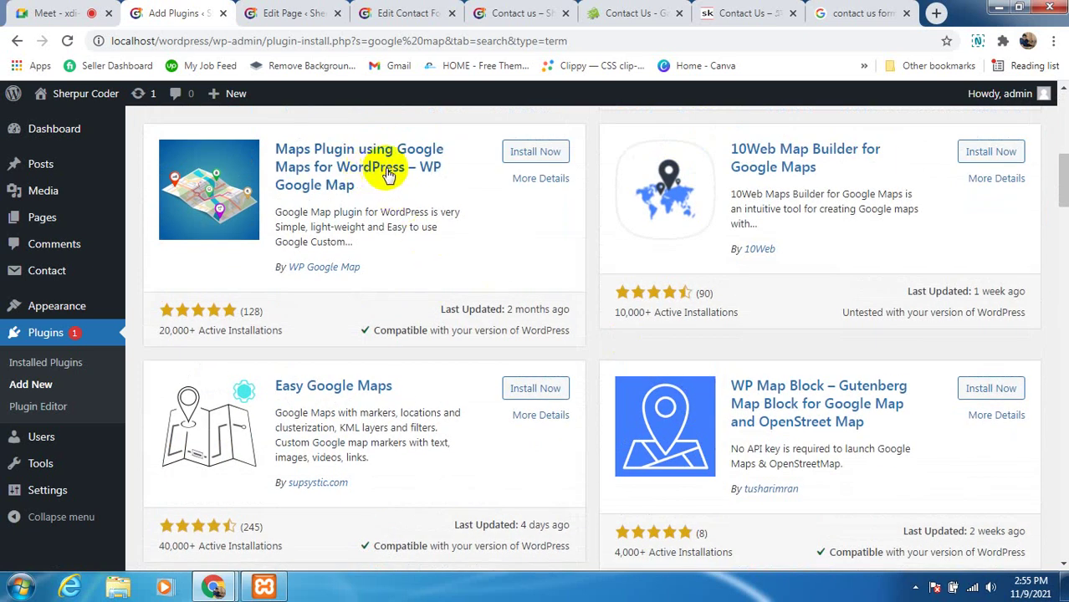
pyautogui.scroll(-2, 386, 328)
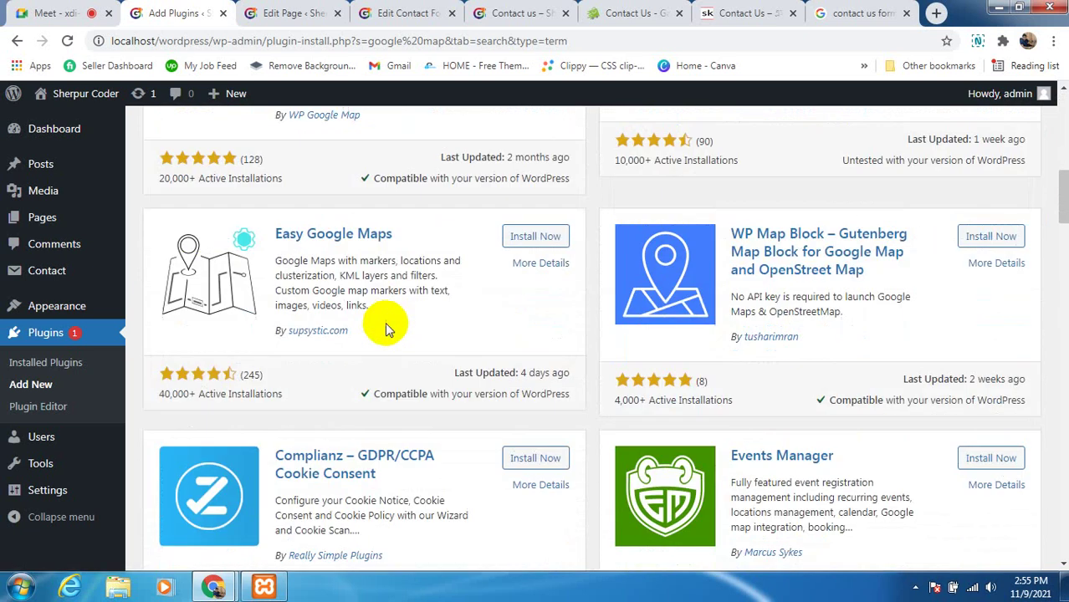
pyautogui.scroll(-6, 386, 329)
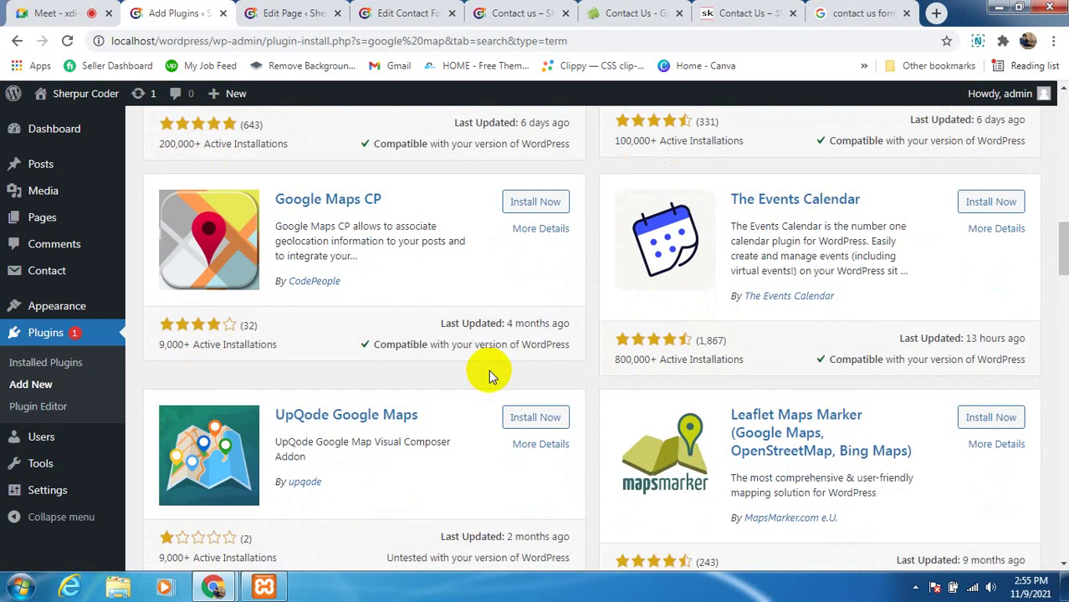
pyautogui.scroll(-2, 489, 372)
pyautogui.scroll(-2, 492, 362)
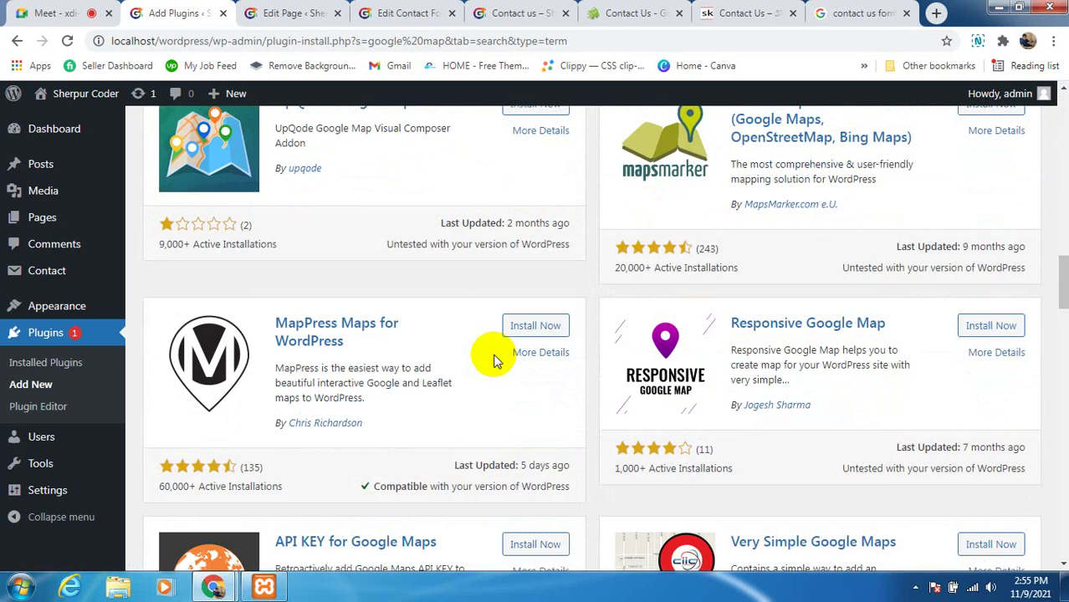
pyautogui.scroll(10, 406, 305)
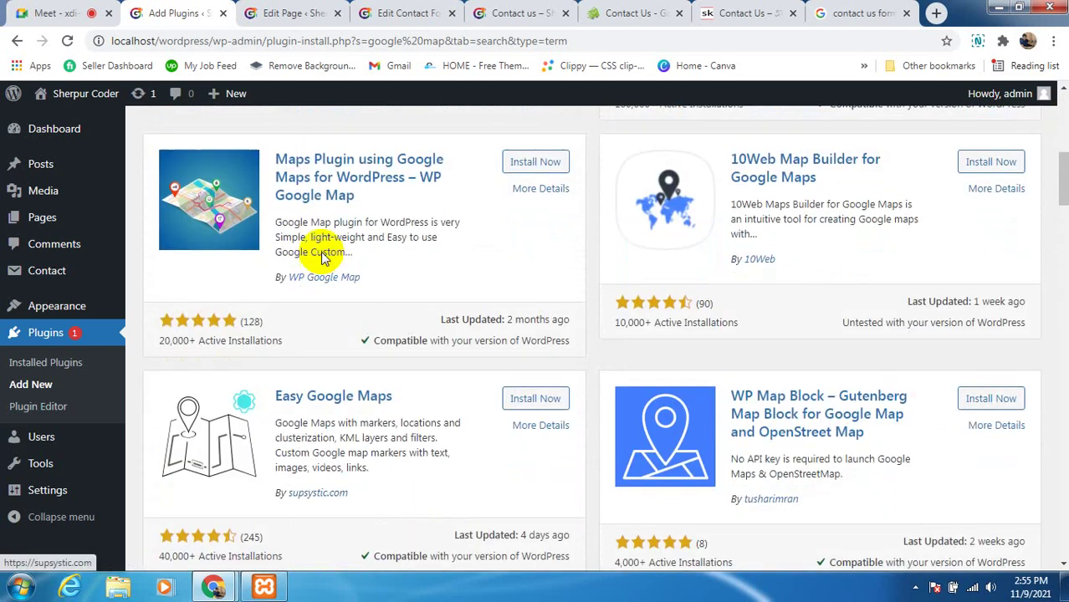
pyautogui.scroll(1, 324, 257)
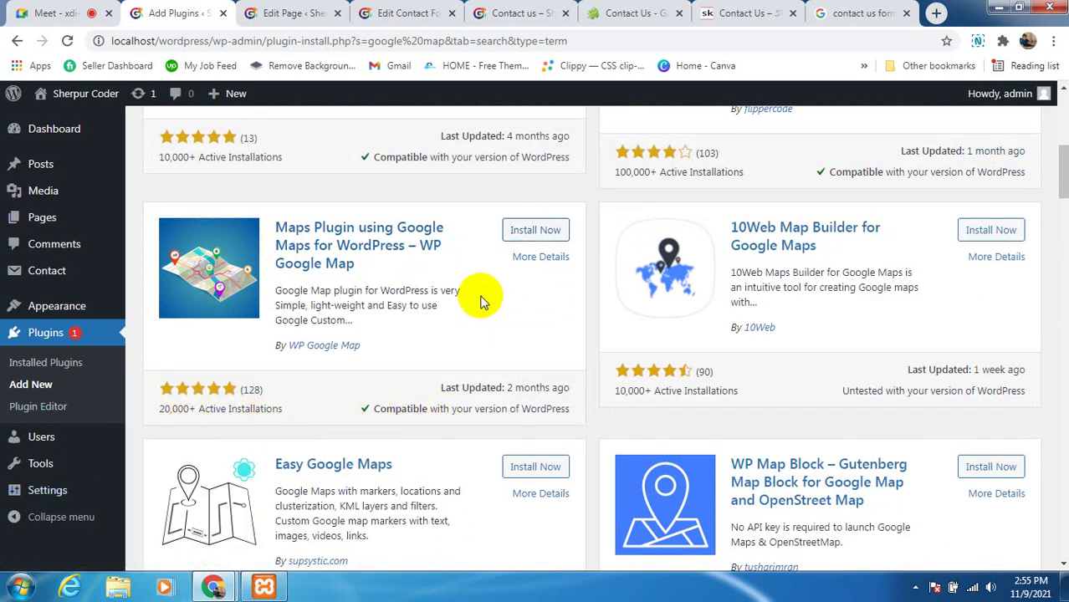
# Install and activate the 'Maps Plugin using Google Maps for WordPress – WP Google Map' plugin
pyautogui.click(532, 232)
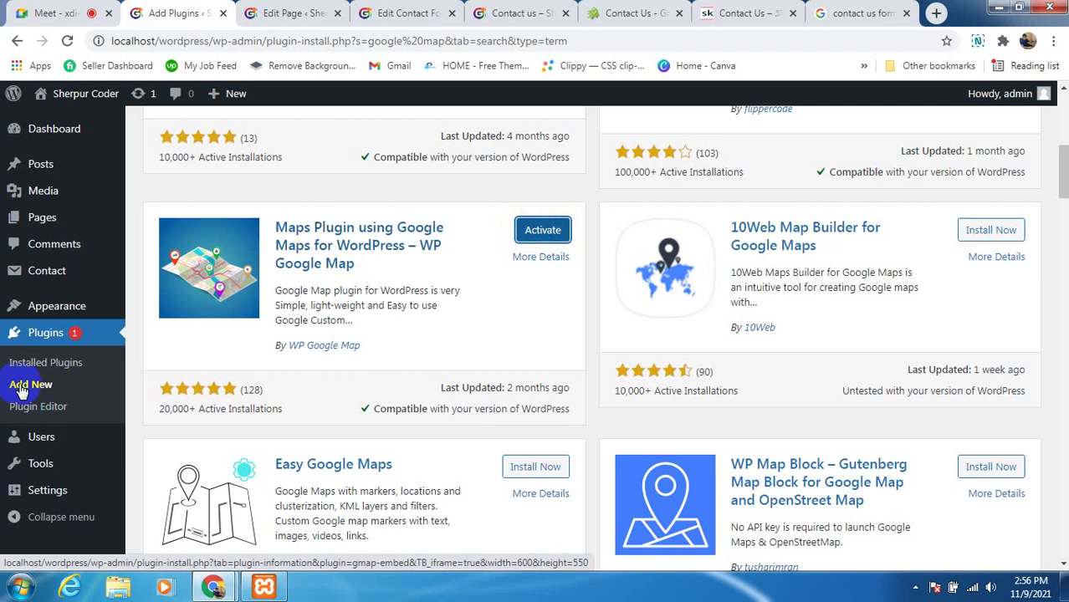
pyautogui.click(545, 230)
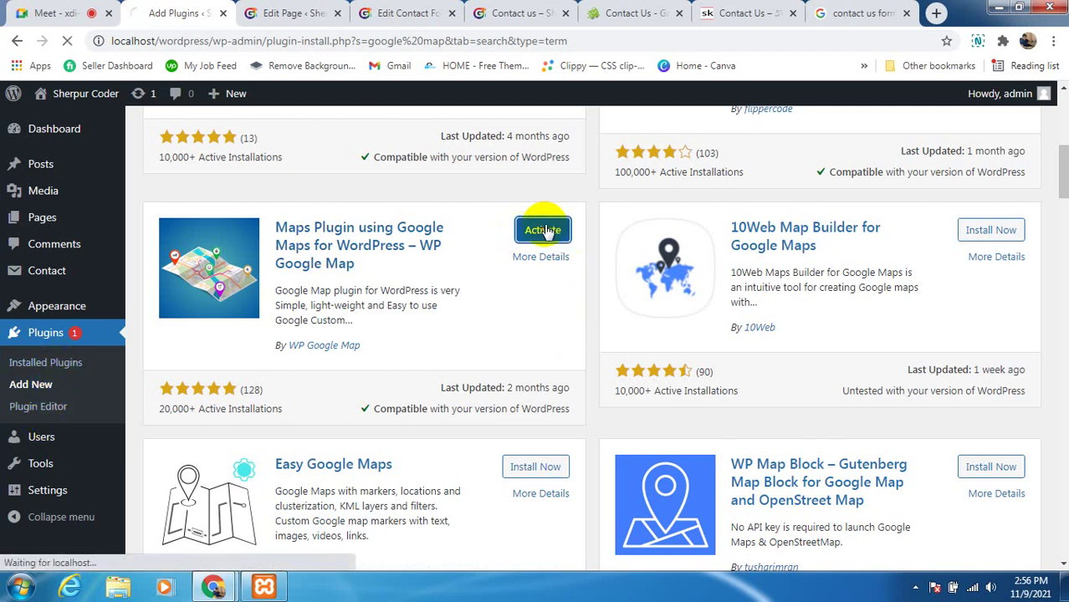
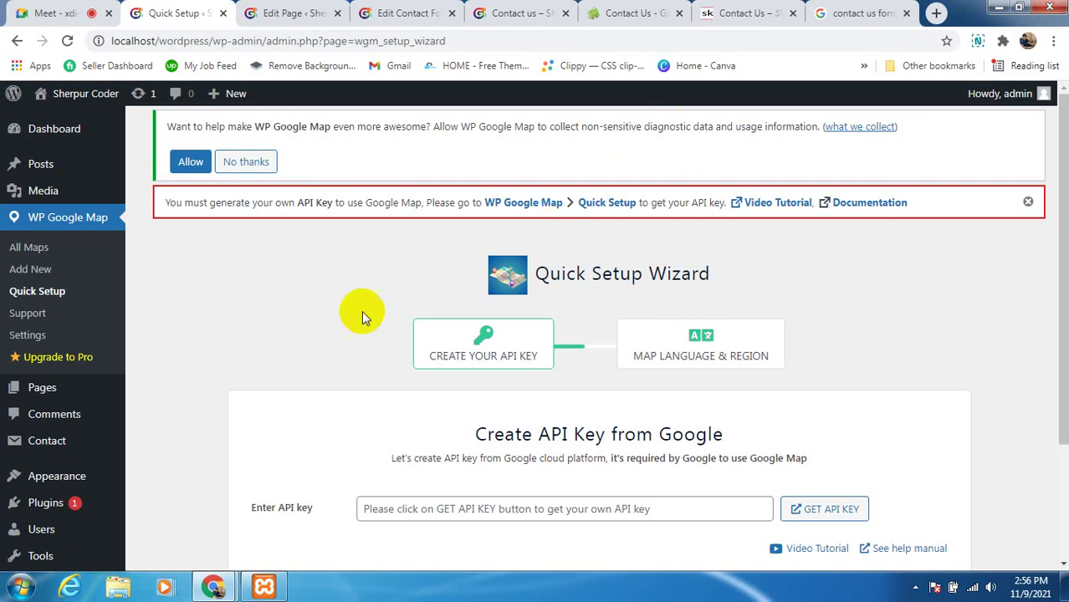
# Skip the WP Google Map quick setup wizard without entering an API key
pyautogui.scroll(-2, 622, 334)
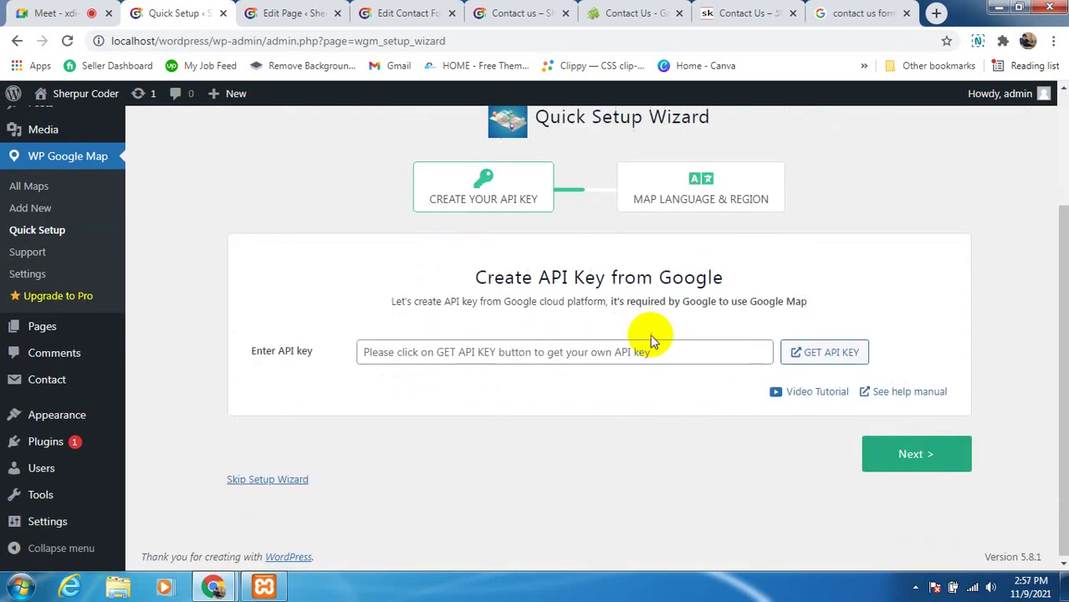
pyautogui.click(517, 353)
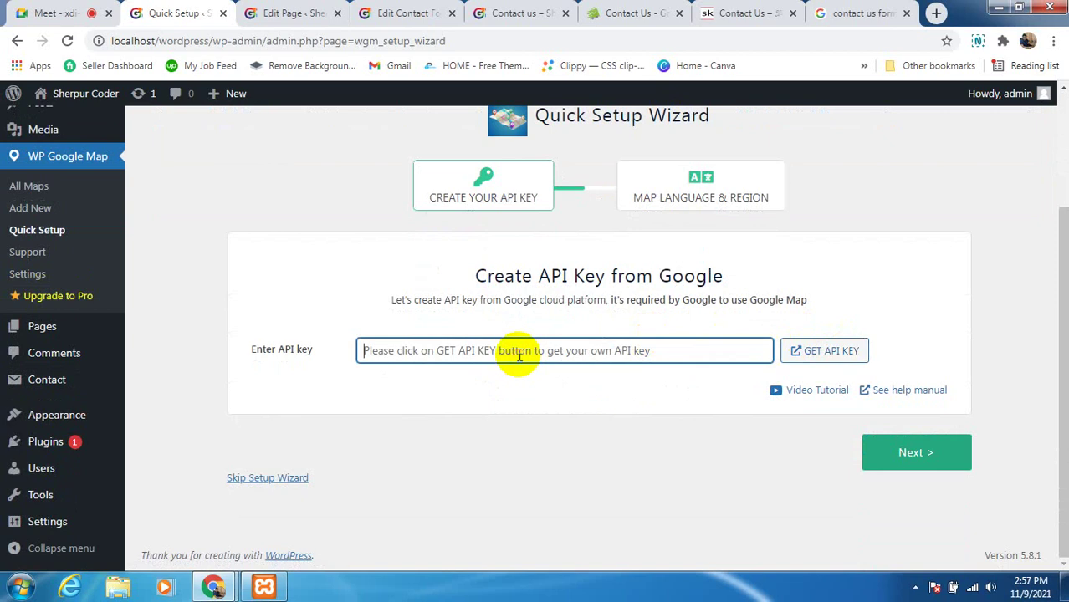
pyautogui.scroll(2, 660, 393)
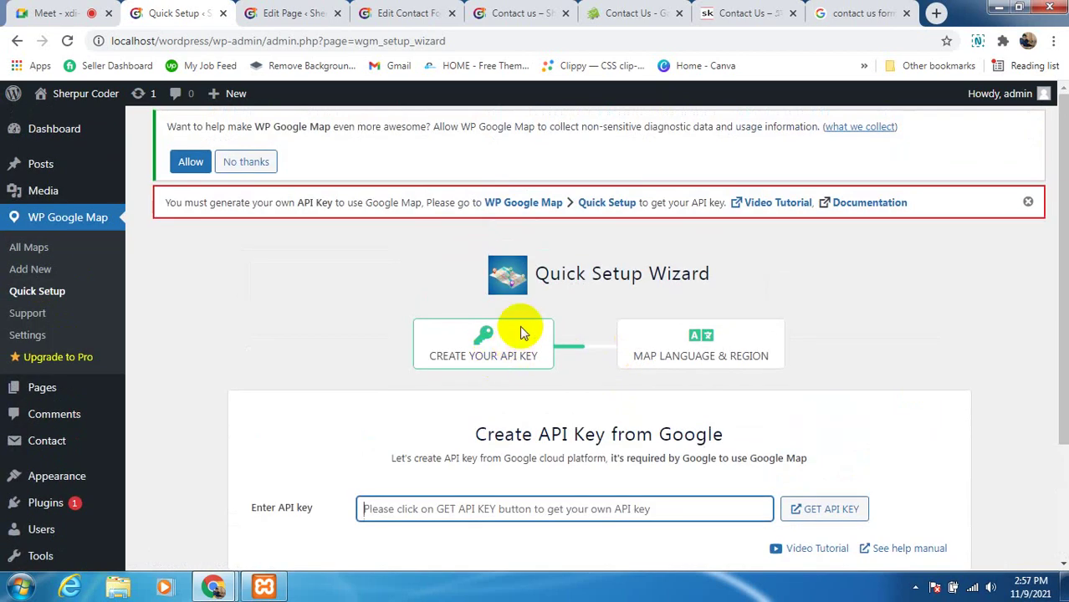
pyautogui.scroll(-2, 522, 337)
pyautogui.scroll(2, 465, 402)
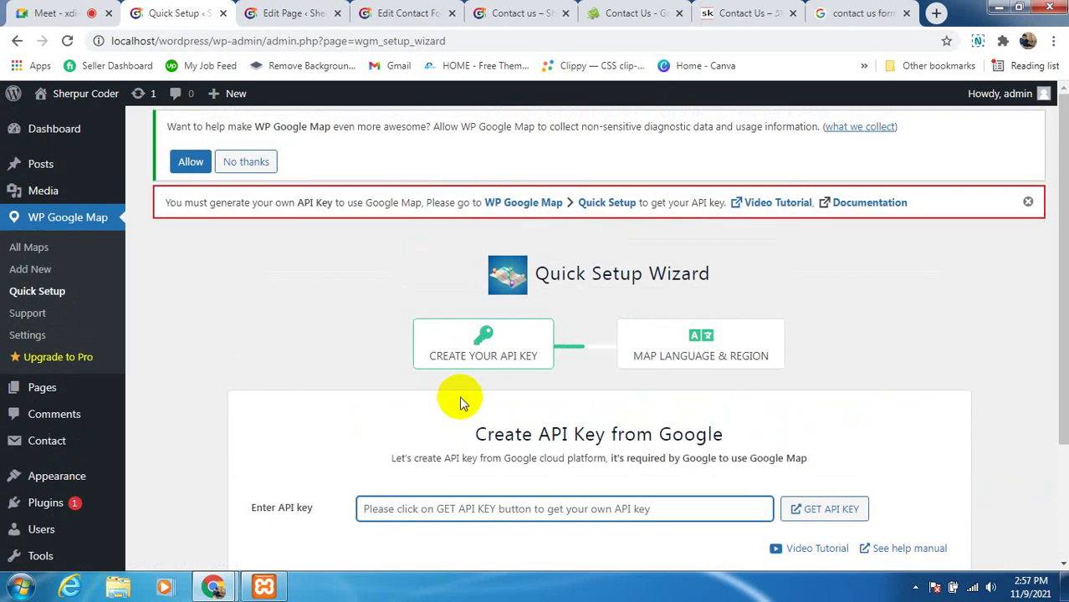
pyautogui.scroll(-2, 447, 459)
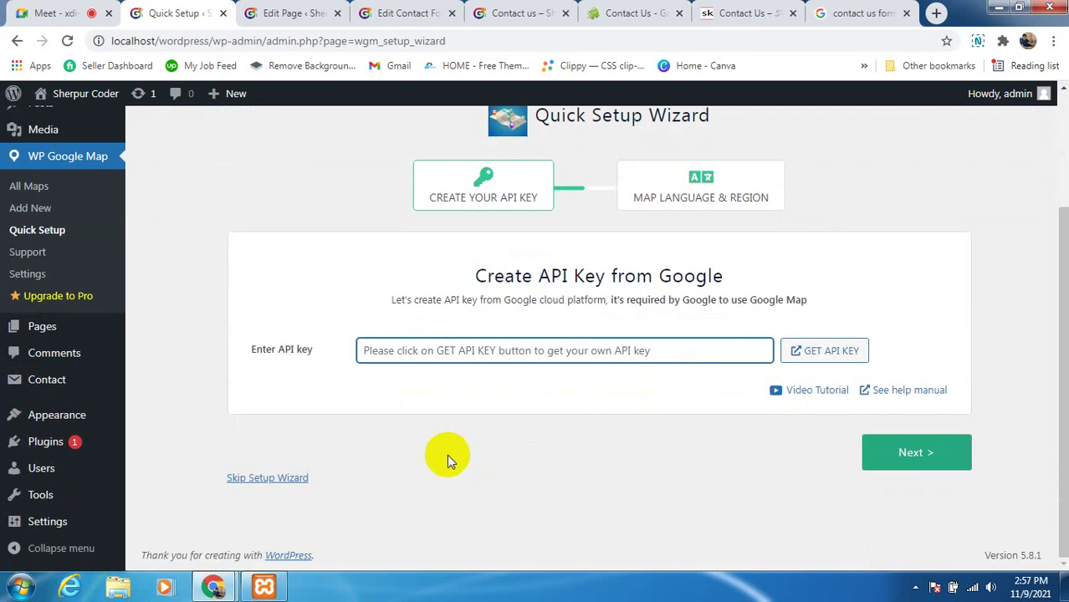
pyautogui.click(268, 481)
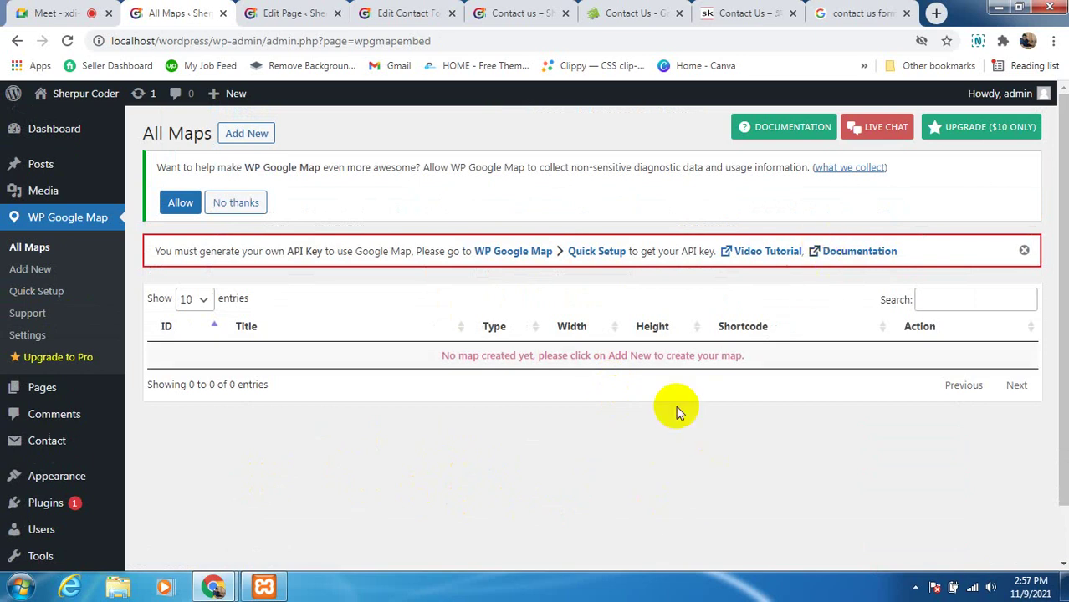
# Start a new map and dismiss the Google Maps loading error
pyautogui.click(244, 135)
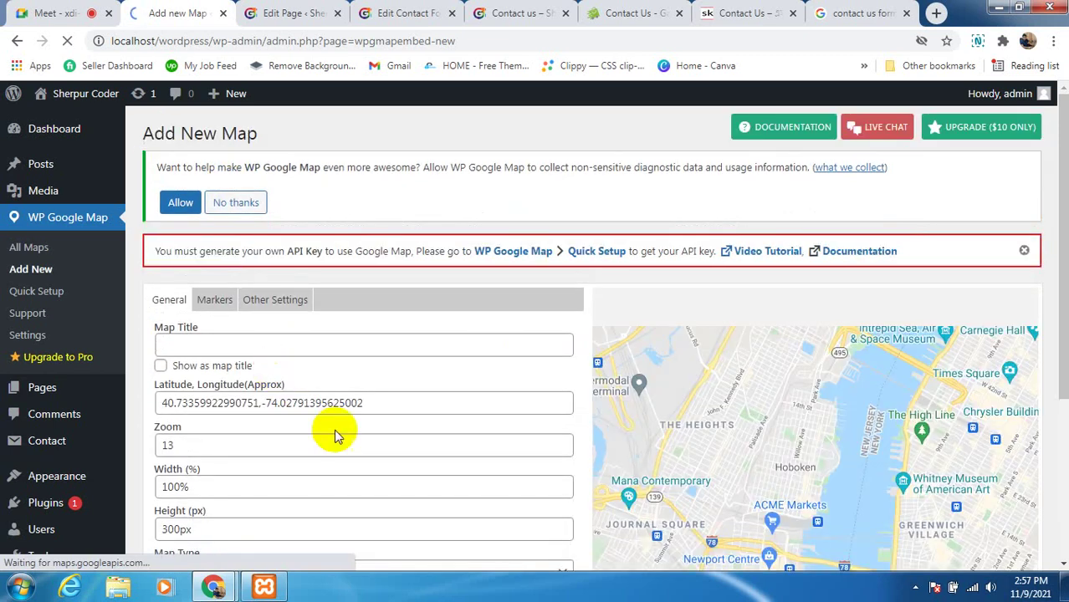
pyautogui.scroll(-1, 351, 418)
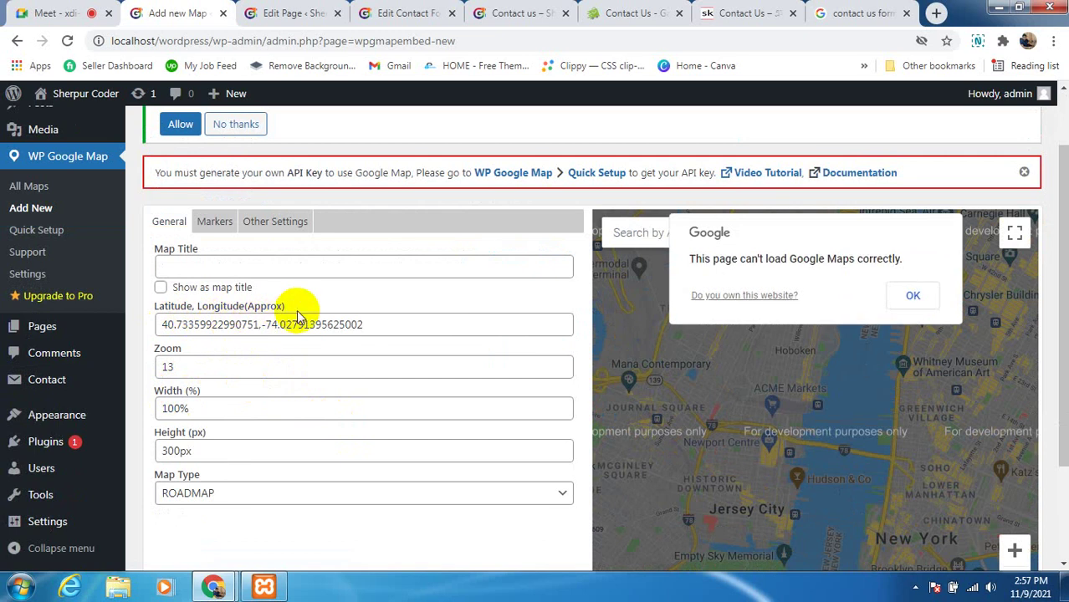
pyautogui.click(917, 298)
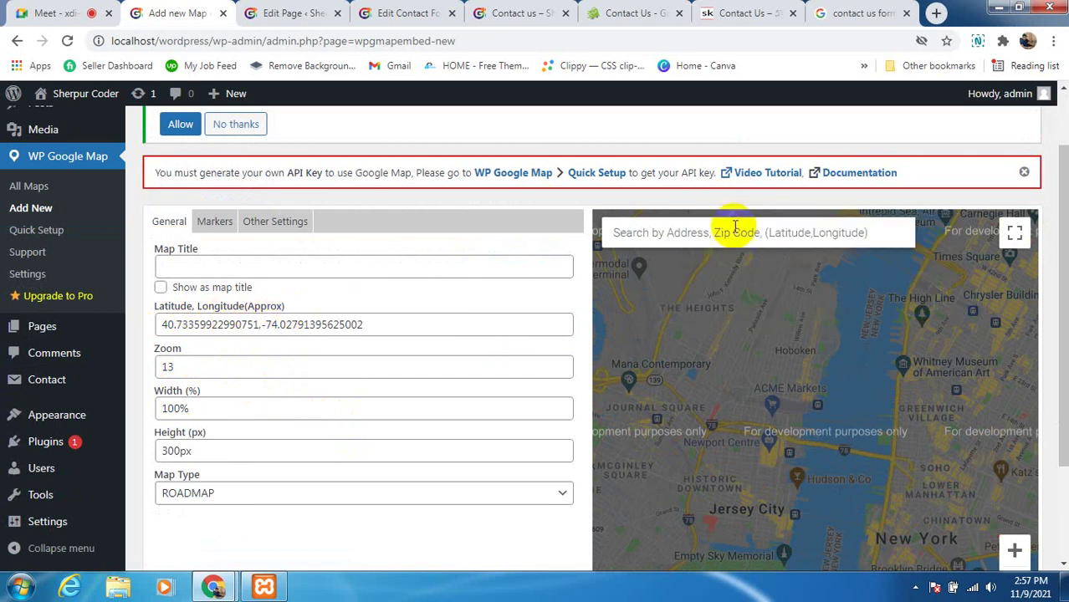
# Save the map with defaults: zoom 13, width 100%, height 300px, ROADMAP type
pyautogui.scroll(-2, 191, 430)
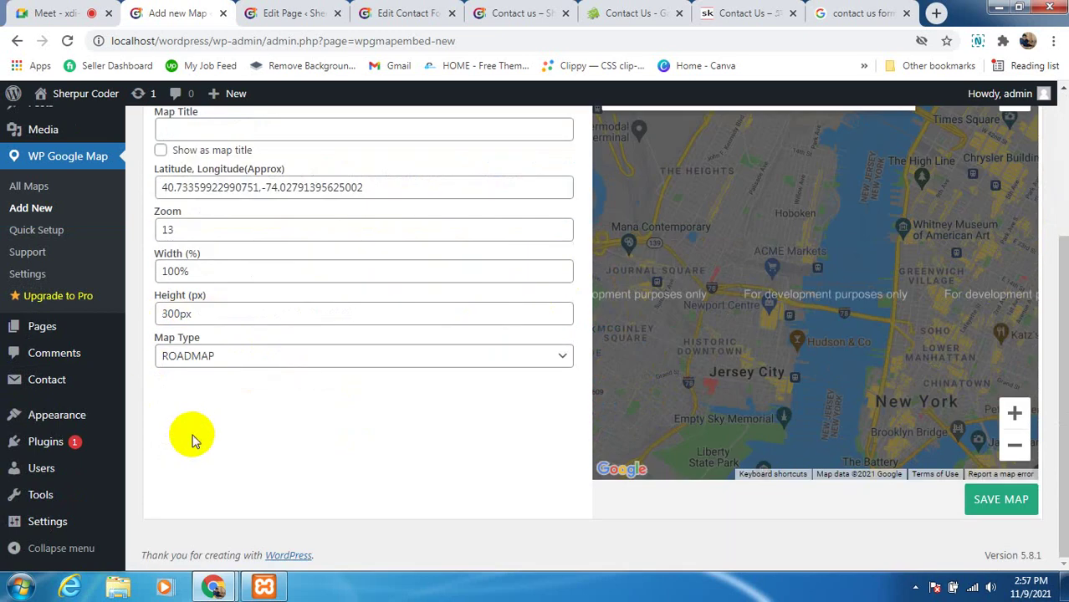
pyautogui.scroll(1, 191, 434)
pyautogui.scroll(1, 205, 334)
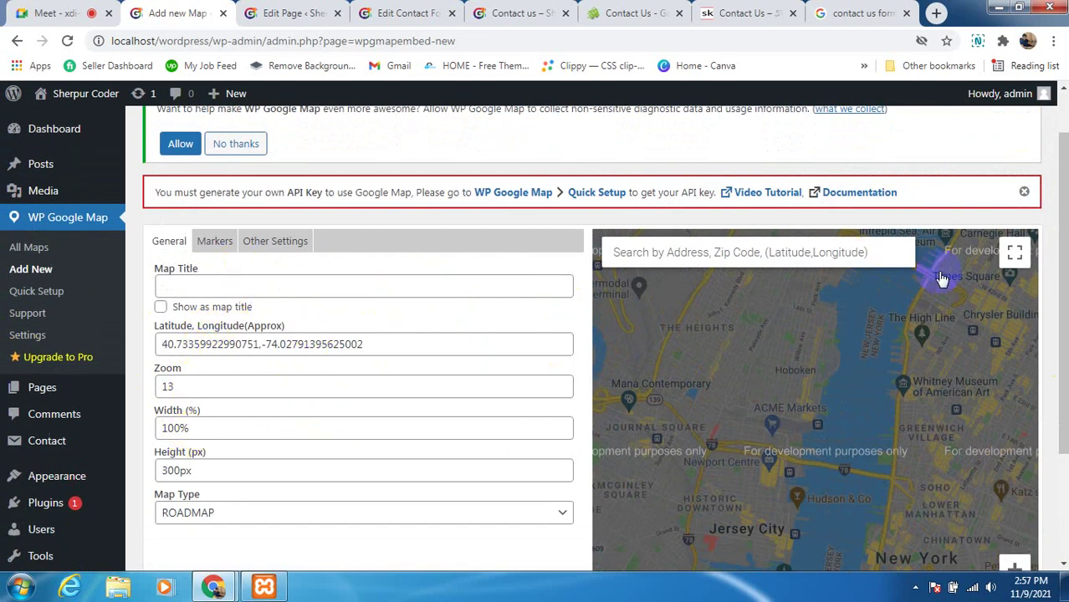
pyautogui.scroll(-2, 518, 435)
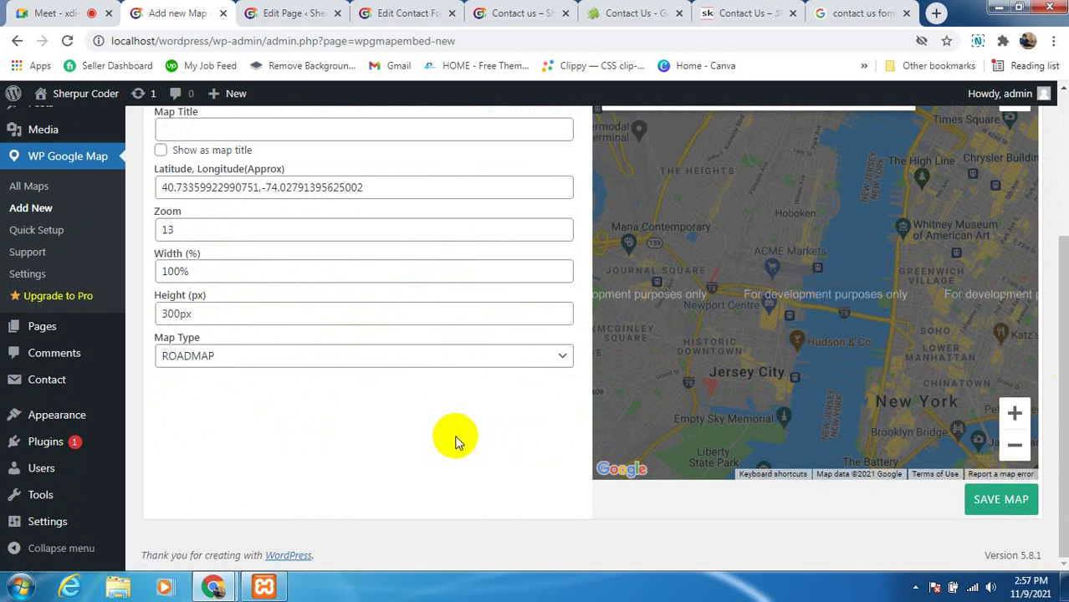
pyautogui.scroll(3, 456, 441)
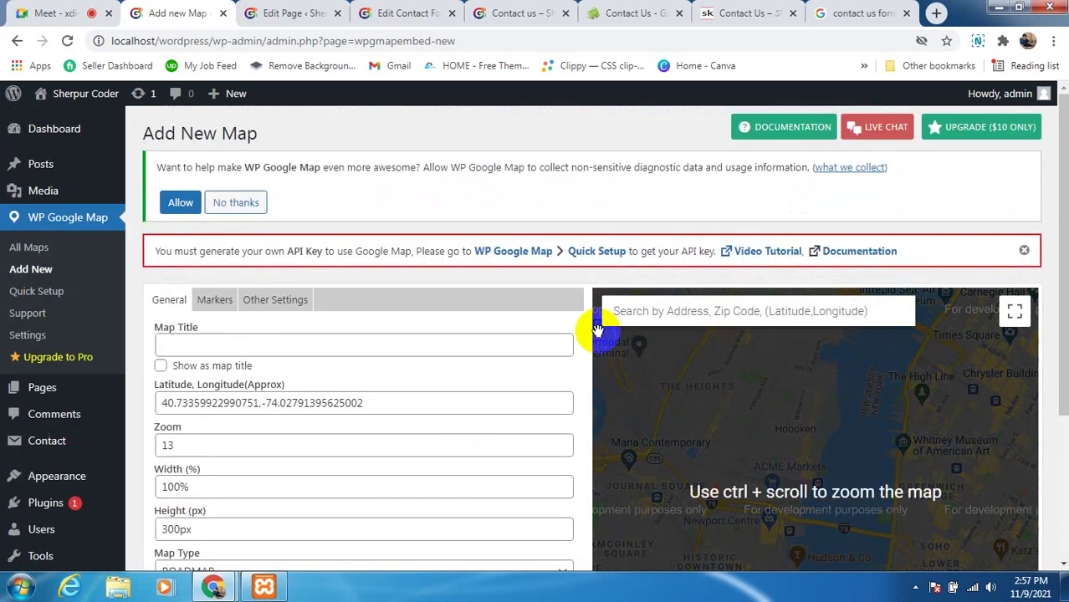
pyautogui.scroll(-1, 632, 318)
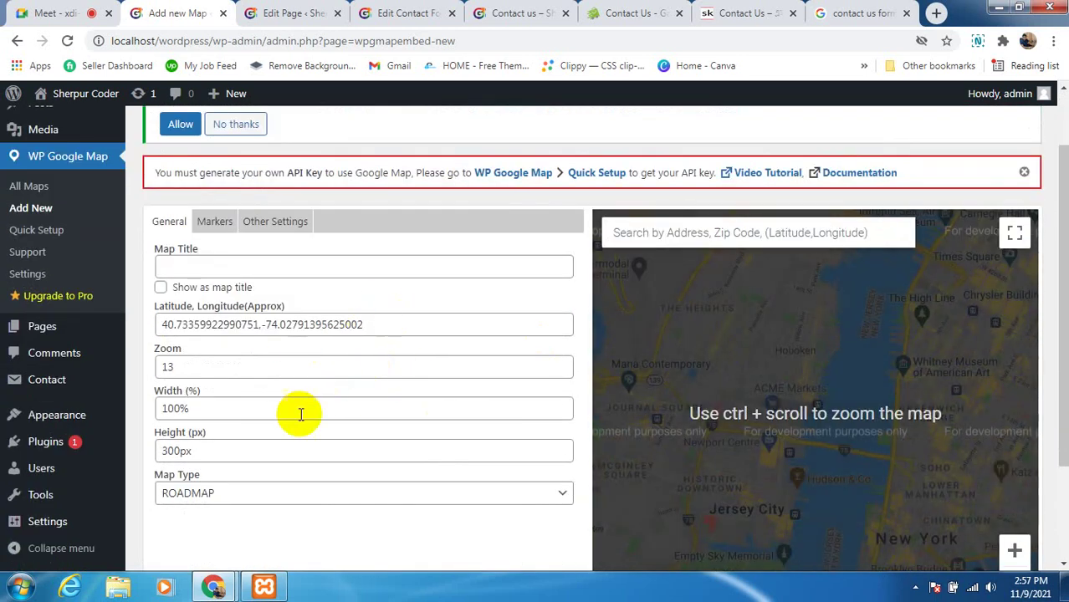
pyautogui.scroll(-2, 300, 413)
pyautogui.scroll(3, 397, 437)
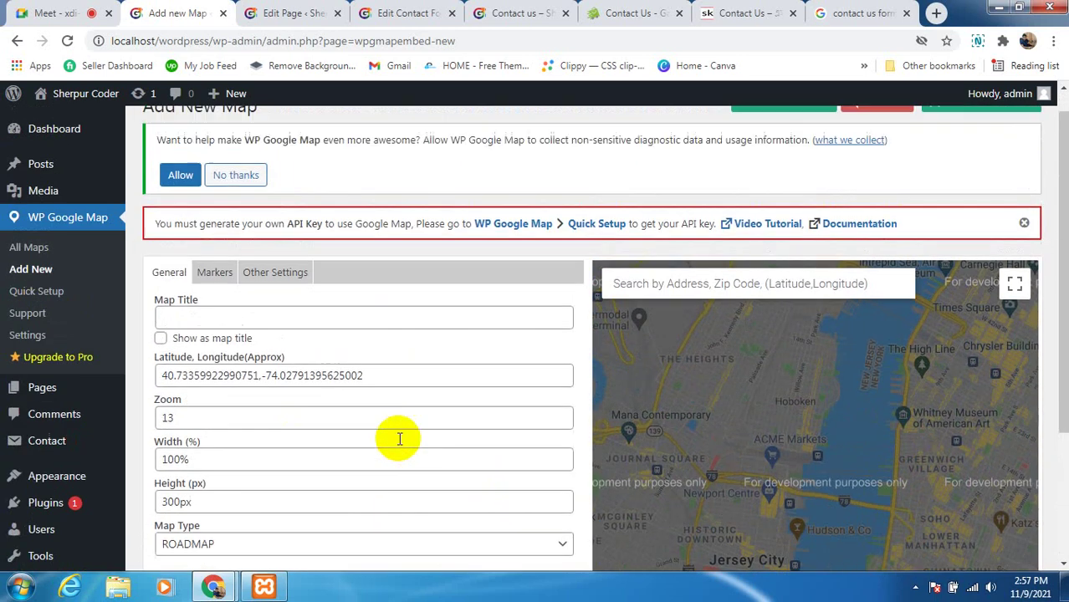
pyautogui.scroll(1, 399, 439)
pyautogui.scroll(-2, 397, 434)
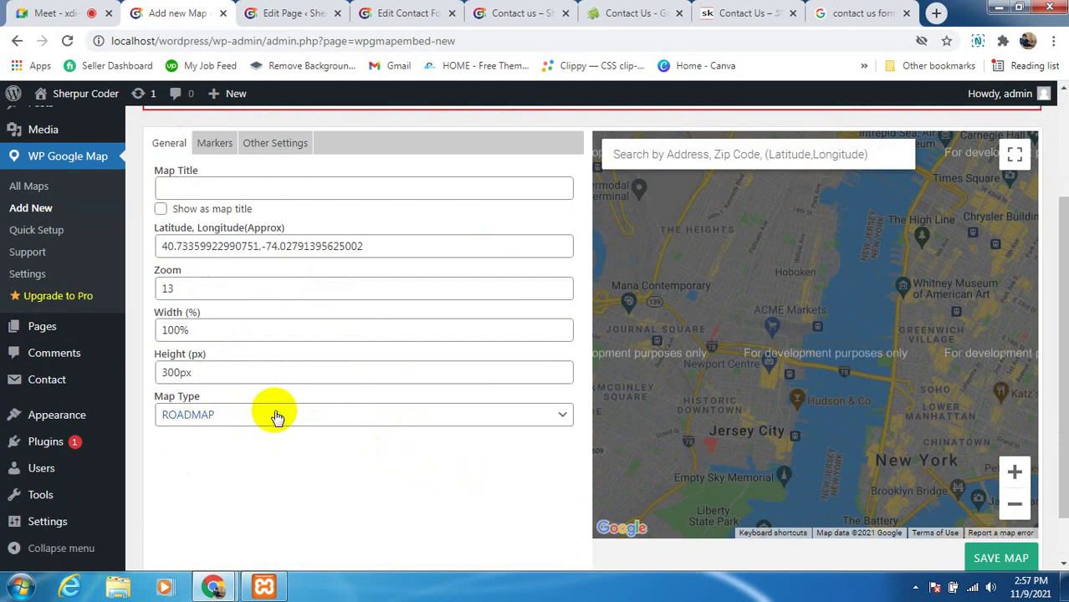
pyautogui.scroll(1, 832, 418)
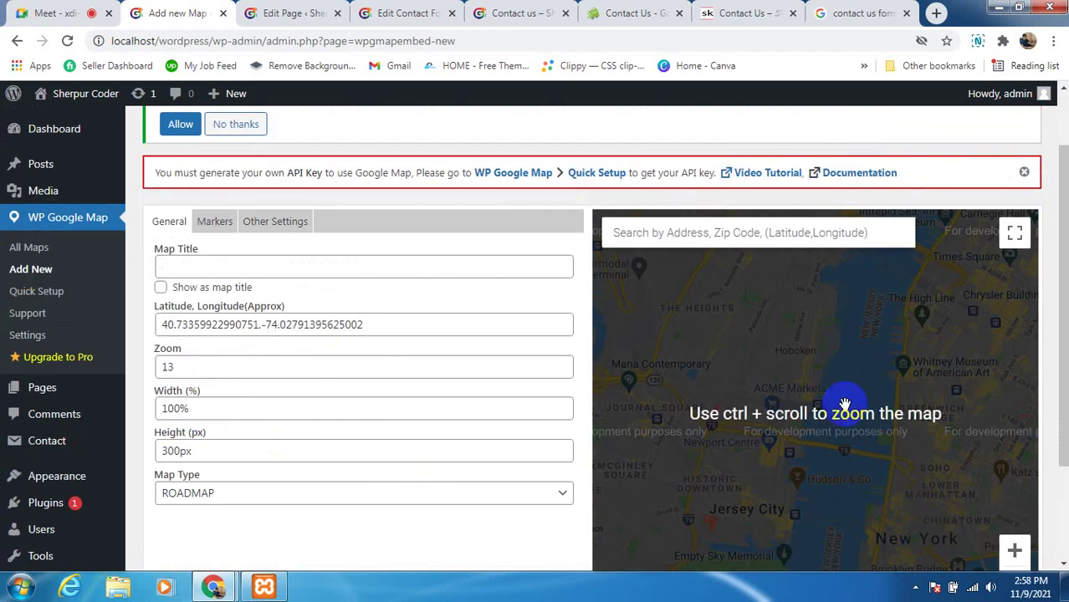
pyautogui.scroll(-1, 697, 422)
pyautogui.scroll(1, 460, 398)
pyautogui.scroll(-1, 379, 362)
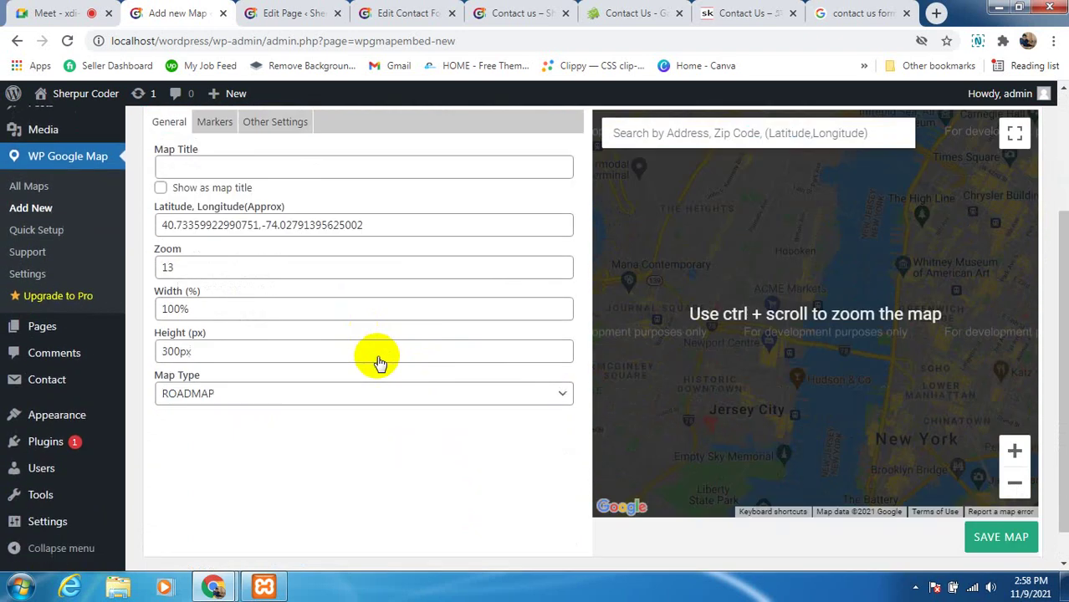
pyautogui.scroll(-1, 379, 361)
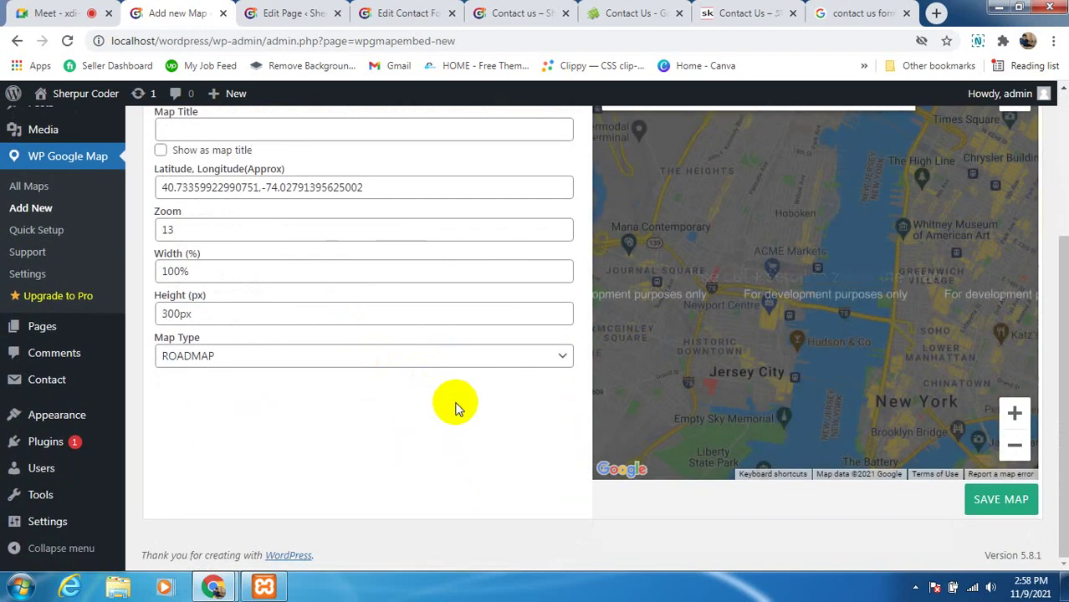
pyautogui.click(988, 499)
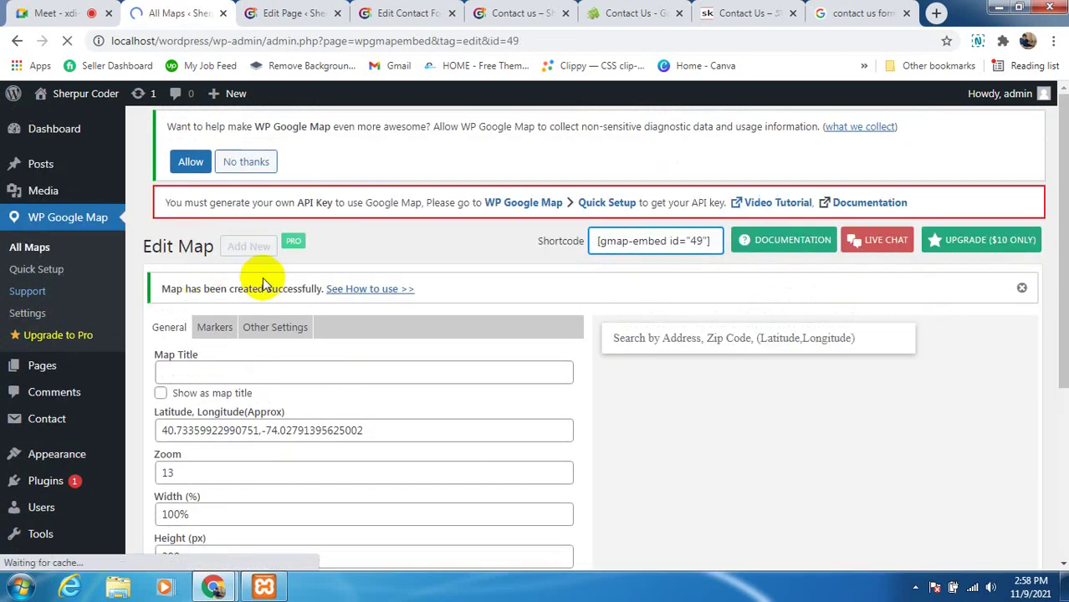
# Copy map 49's shortcode [gmap-embed id="49"] from the All Maps list
pyautogui.scroll(-1, 498, 402)
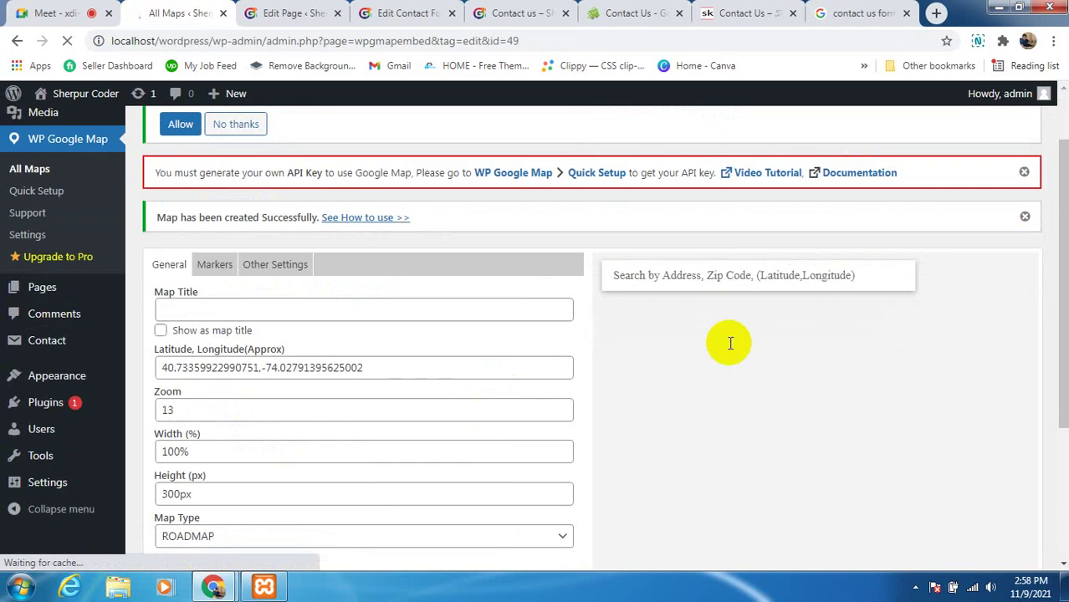
pyautogui.scroll(1, 268, 410)
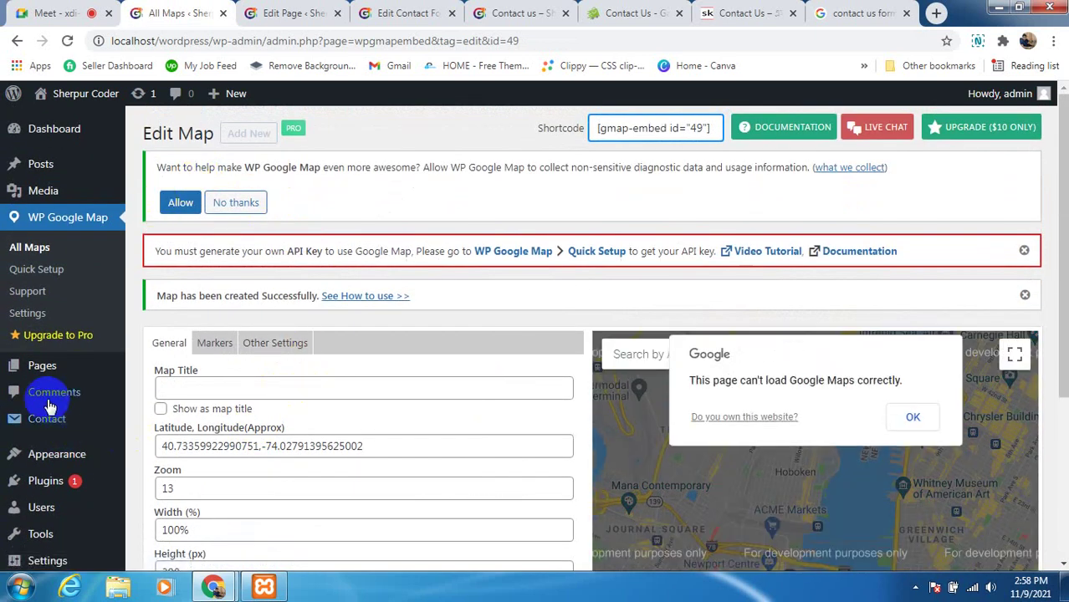
pyautogui.click(29, 248)
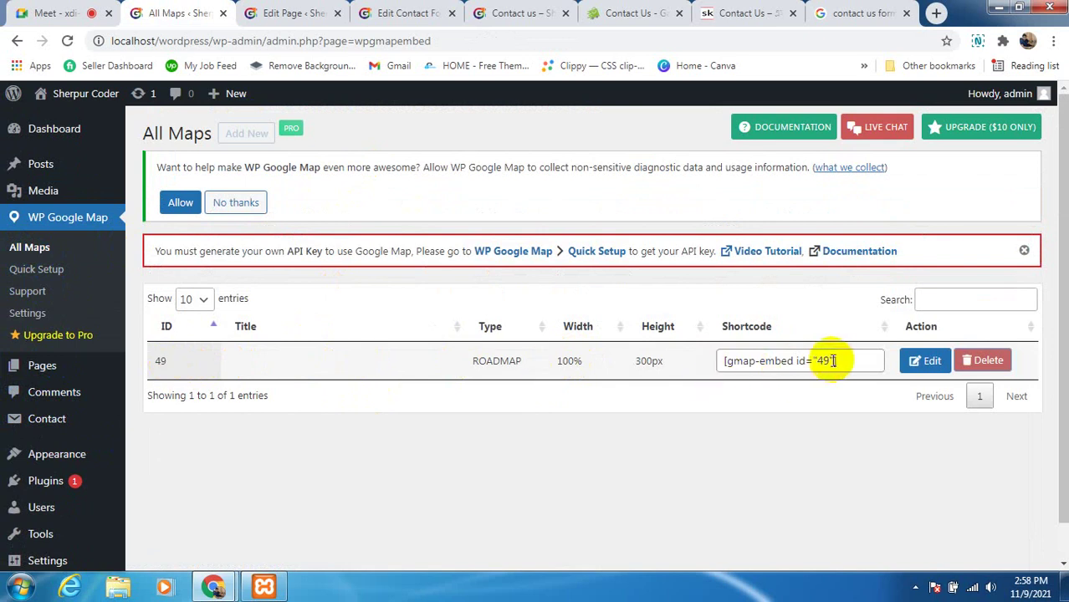
pyautogui.moveTo(837, 360); pyautogui.dragTo(741, 363)
pyautogui.rightClick(741, 363)
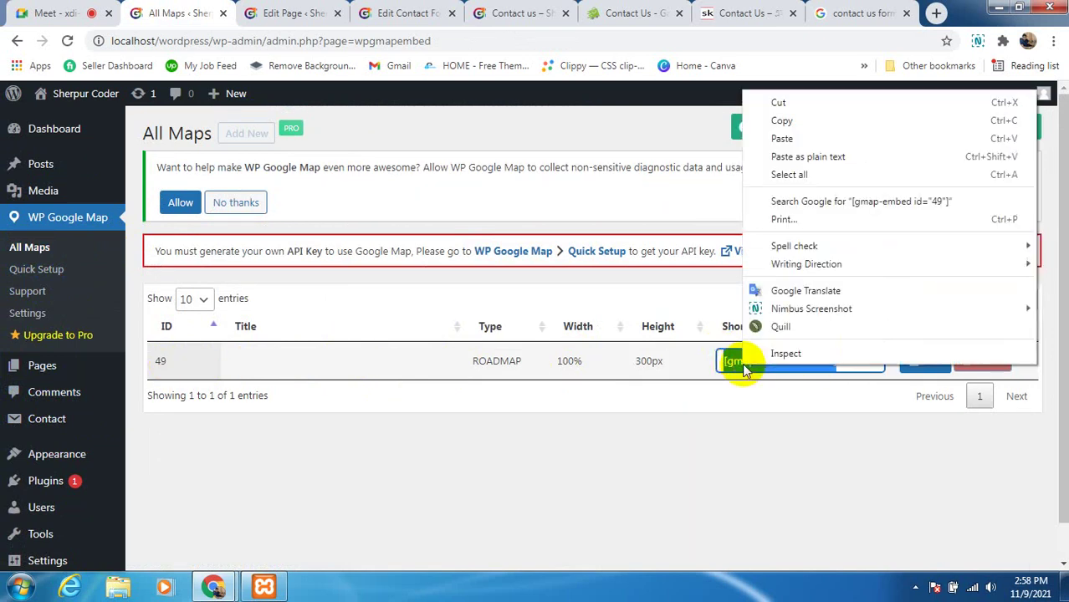
pyautogui.click(777, 122)
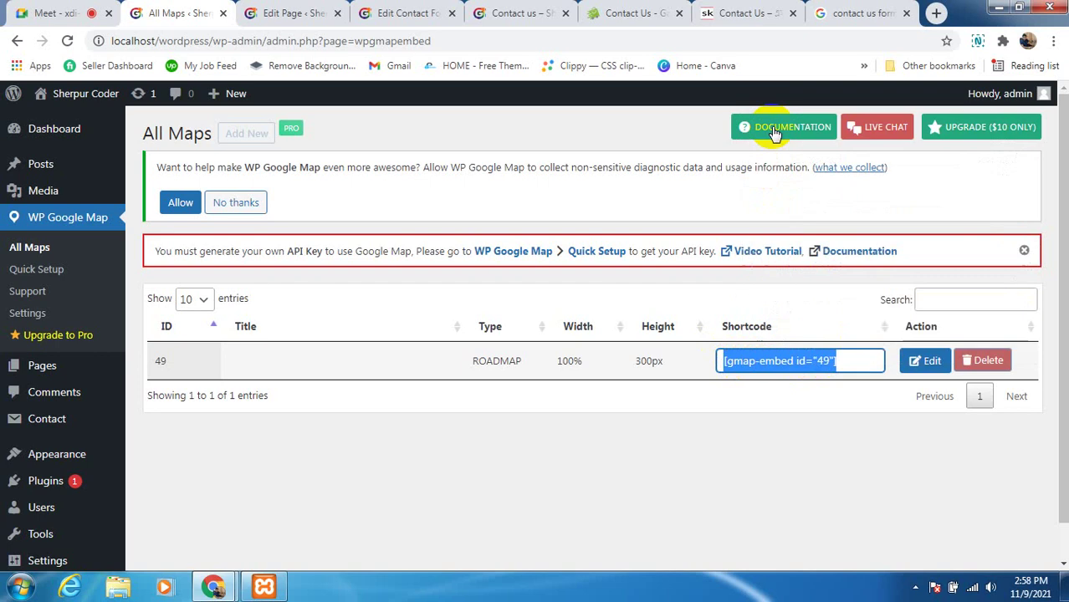
# Add a Shortcode block with [gmap-embed id="49"] below the contact form shortcode and update
pyautogui.click(269, 15)
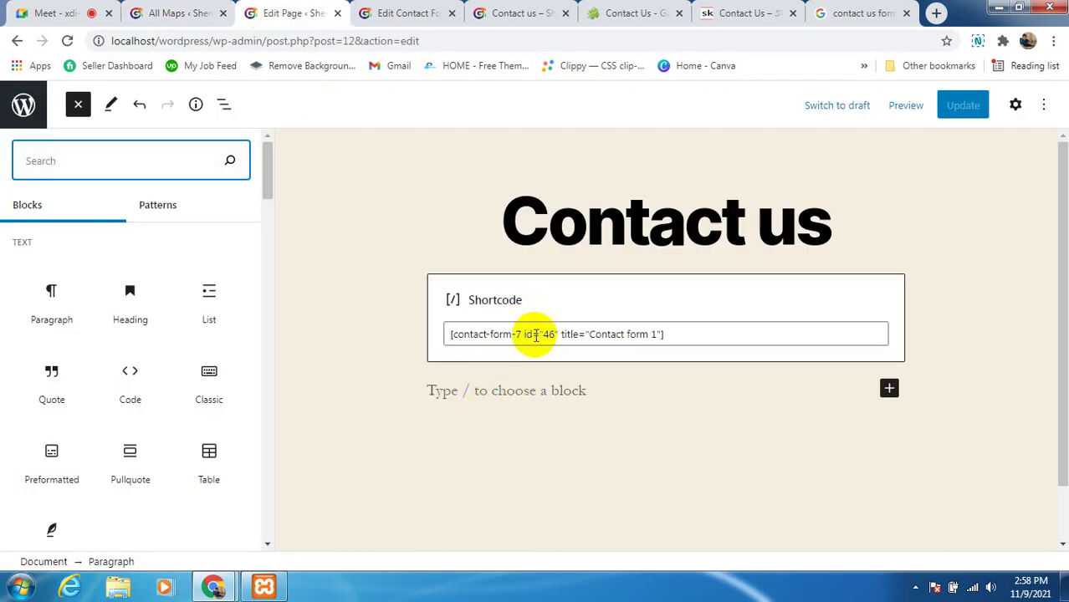
pyautogui.click(518, 390)
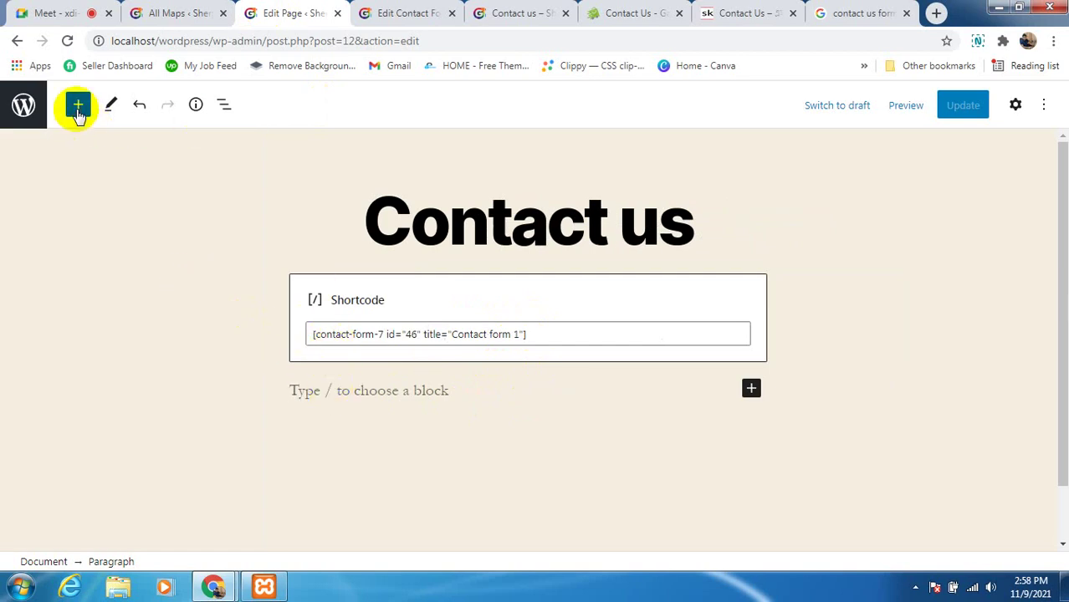
pyautogui.click(78, 106)
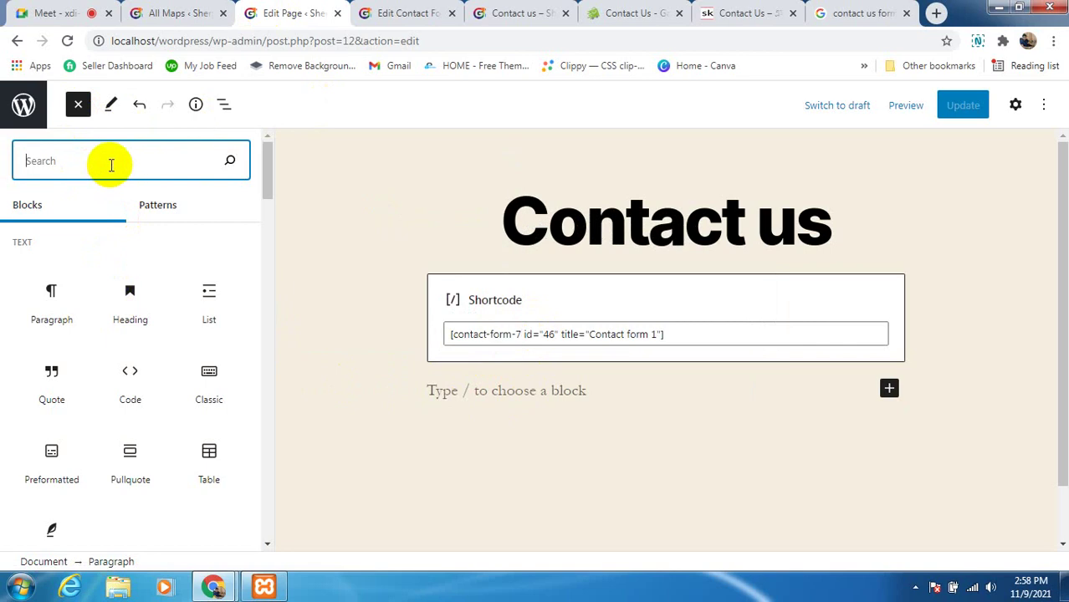
pyautogui.write('short')
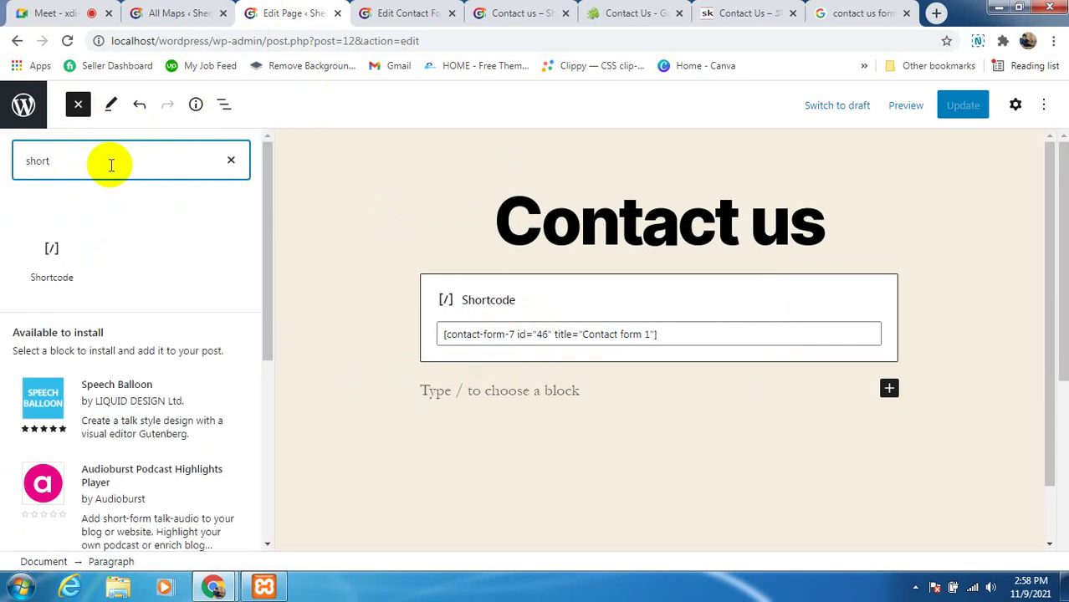
pyautogui.moveTo(47, 273); pyautogui.dragTo(552, 392)
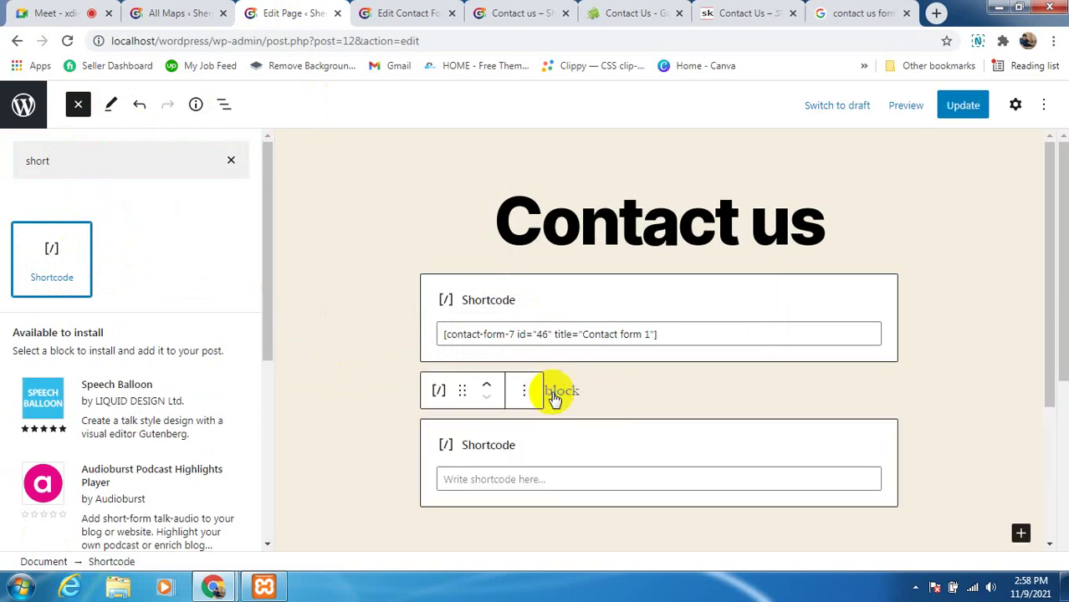
pyautogui.rightClick(501, 478)
pyautogui.click(540, 330)
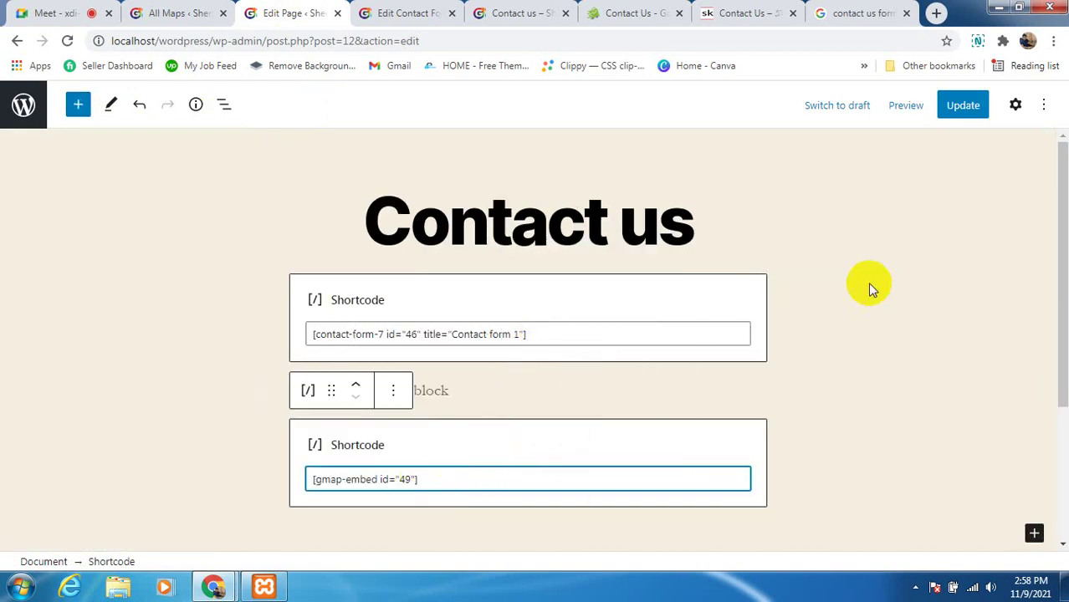
pyautogui.click(962, 109)
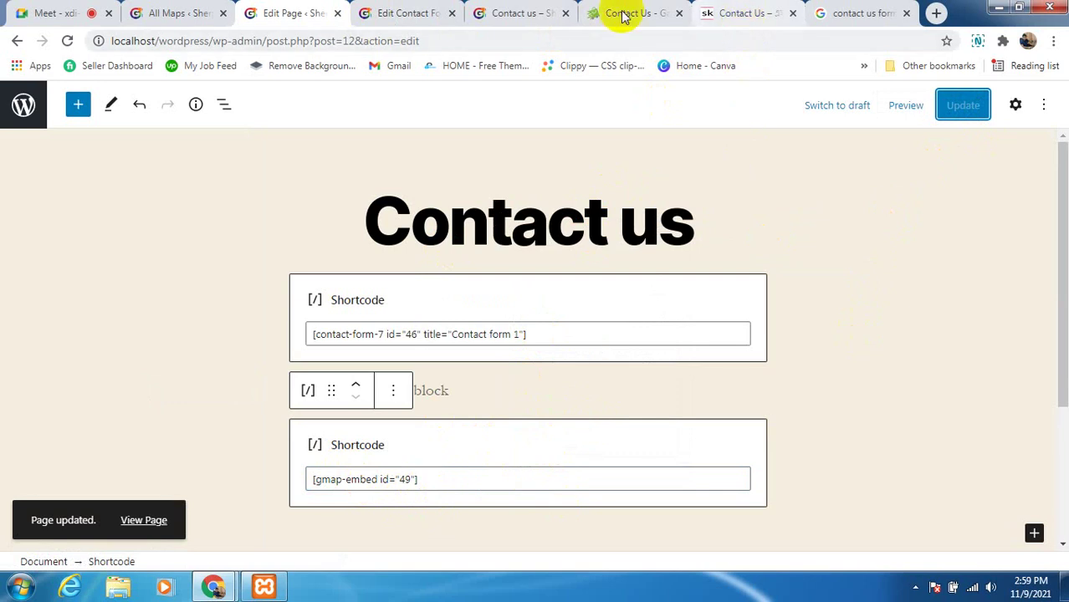
pyautogui.click(794, 13)
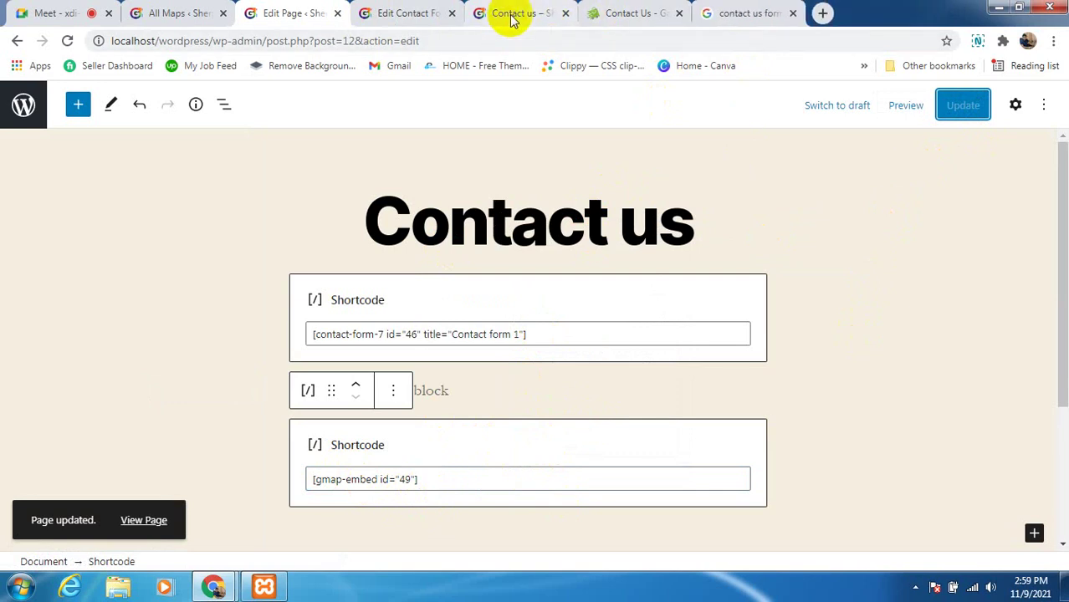
pyautogui.click(506, 12)
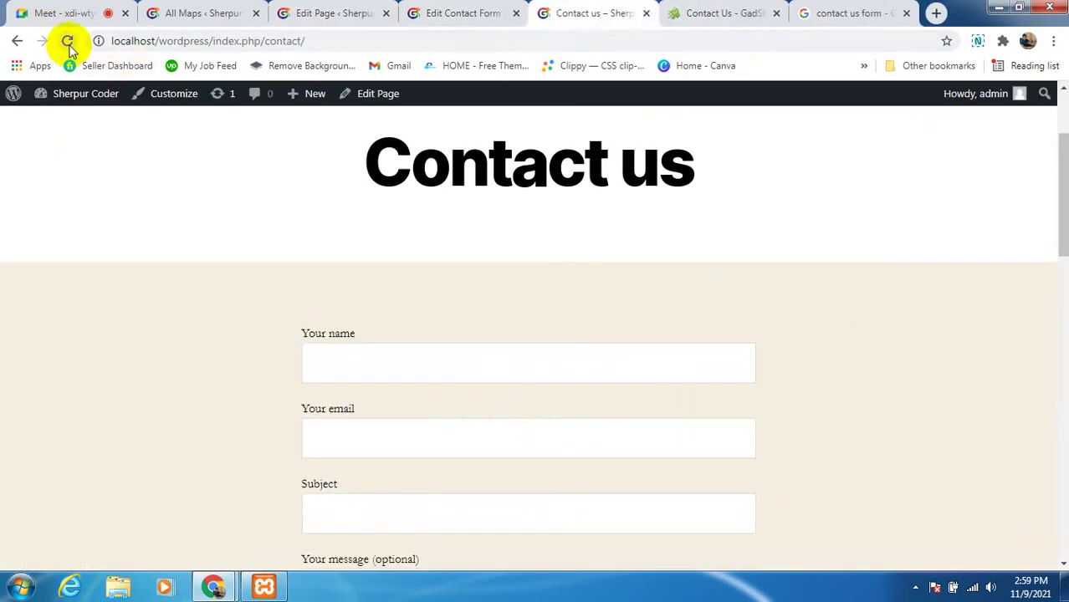
pyautogui.scroll(-4, 803, 403)
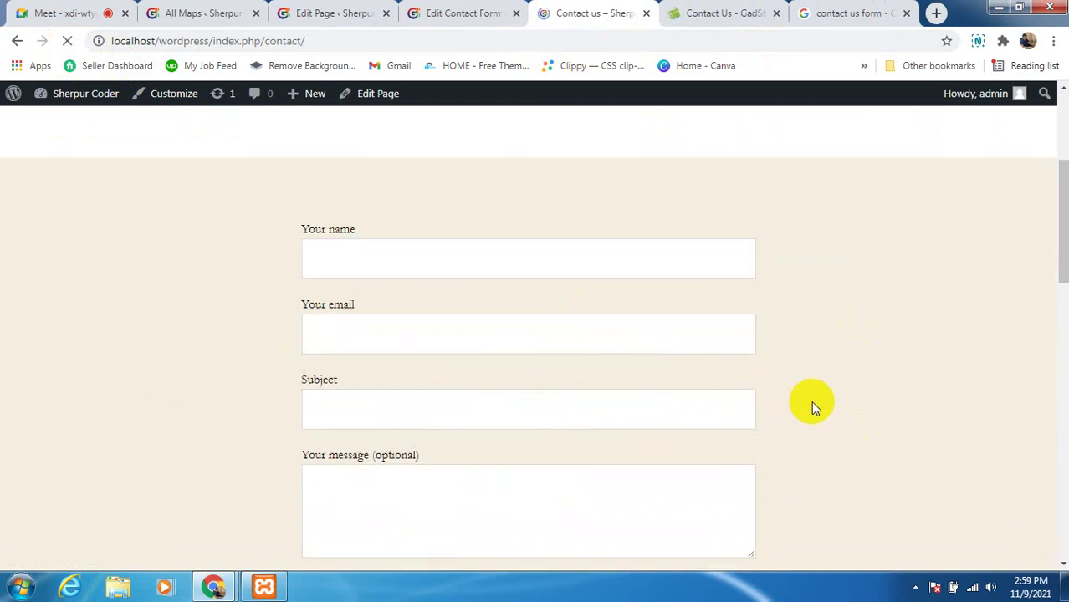
pyautogui.scroll(-6, 814, 408)
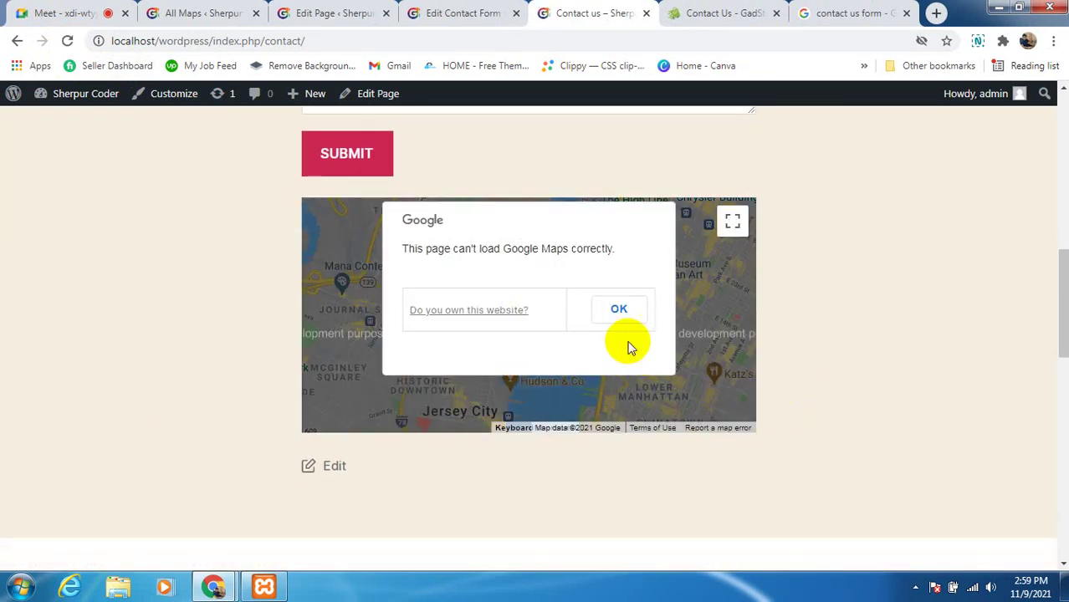
pyautogui.click(620, 312)
pyautogui.scroll(2, 909, 404)
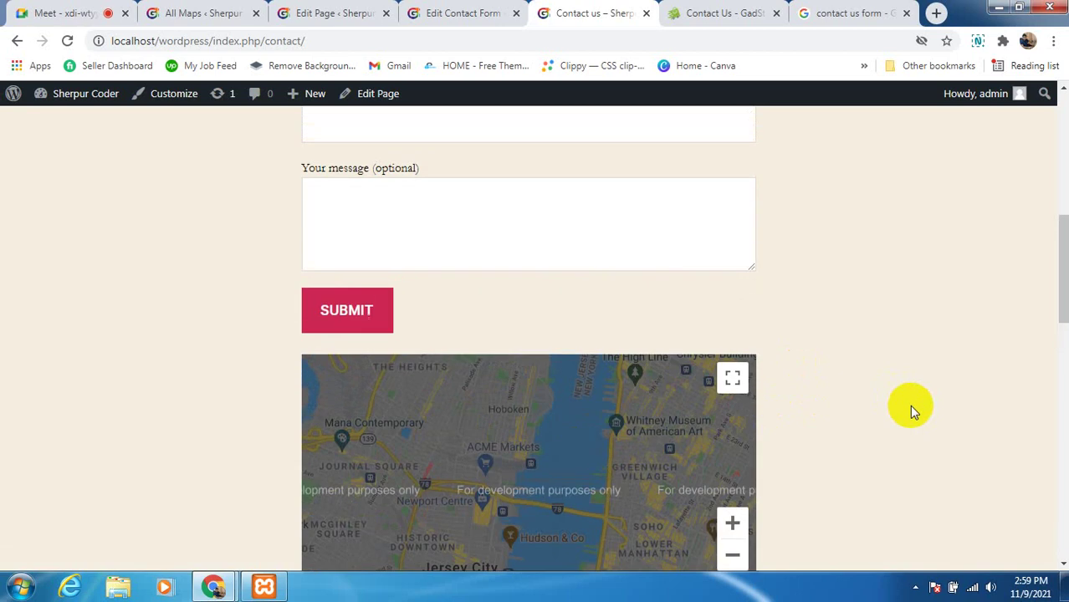
pyautogui.scroll(-2, 909, 404)
pyautogui.click(641, 351)
pyautogui.scroll(1, 847, 395)
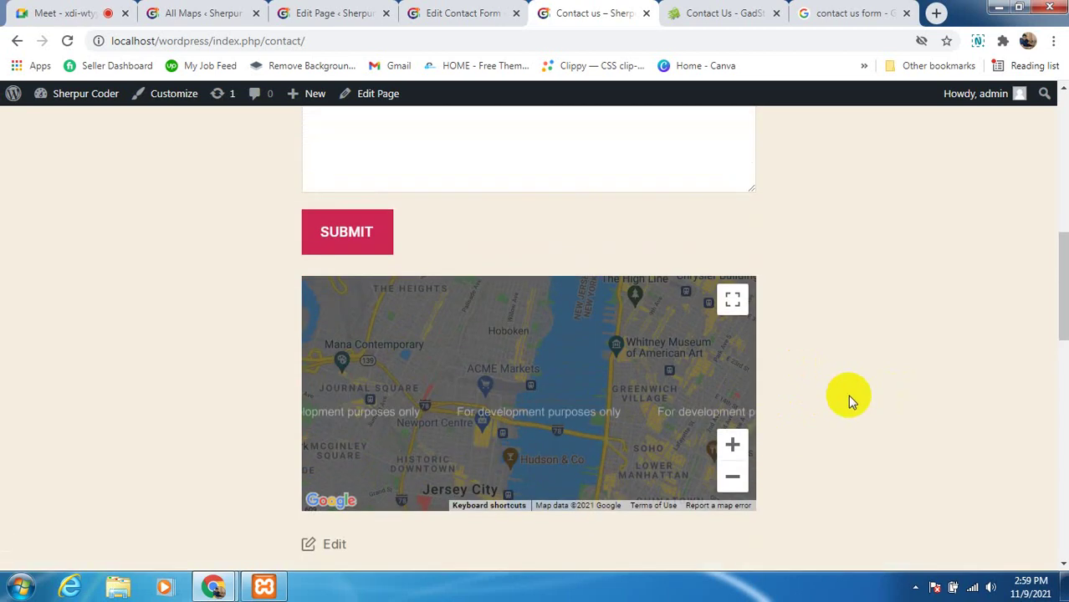
pyautogui.scroll(-2, 615, 418)
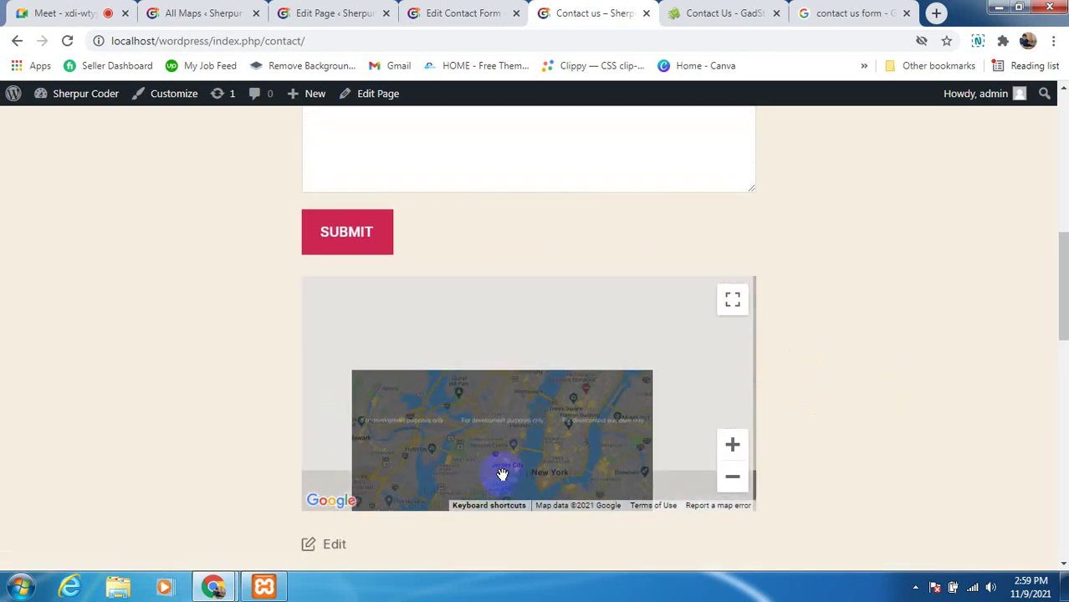
pyautogui.scroll(2, 501, 473)
pyautogui.scroll(-1, 914, 399)
pyautogui.scroll(-1, 668, 386)
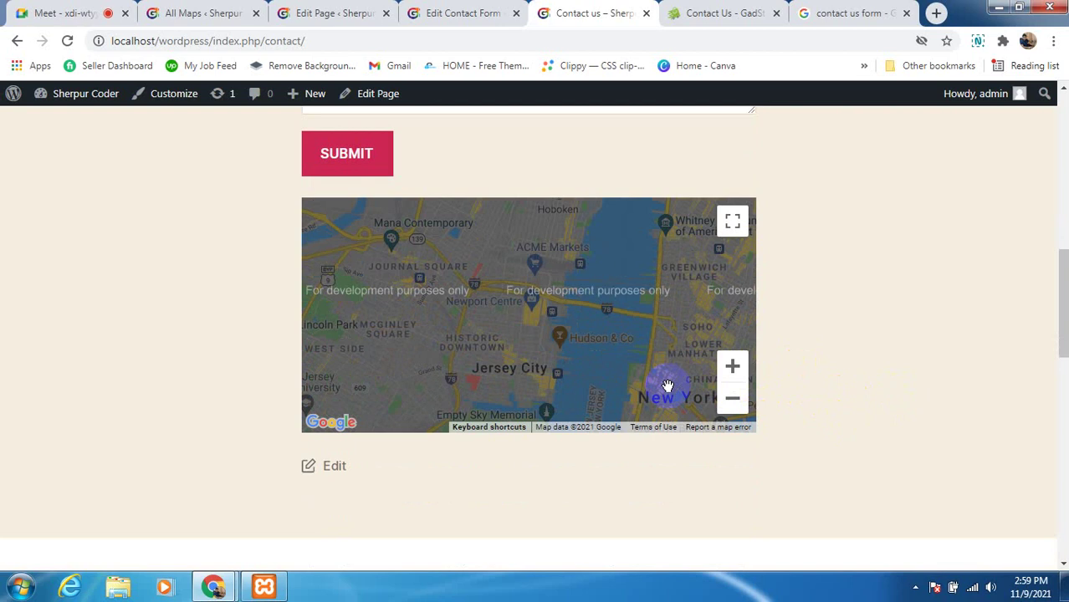
pyautogui.scroll(1, 904, 408)
pyautogui.scroll(3, 905, 409)
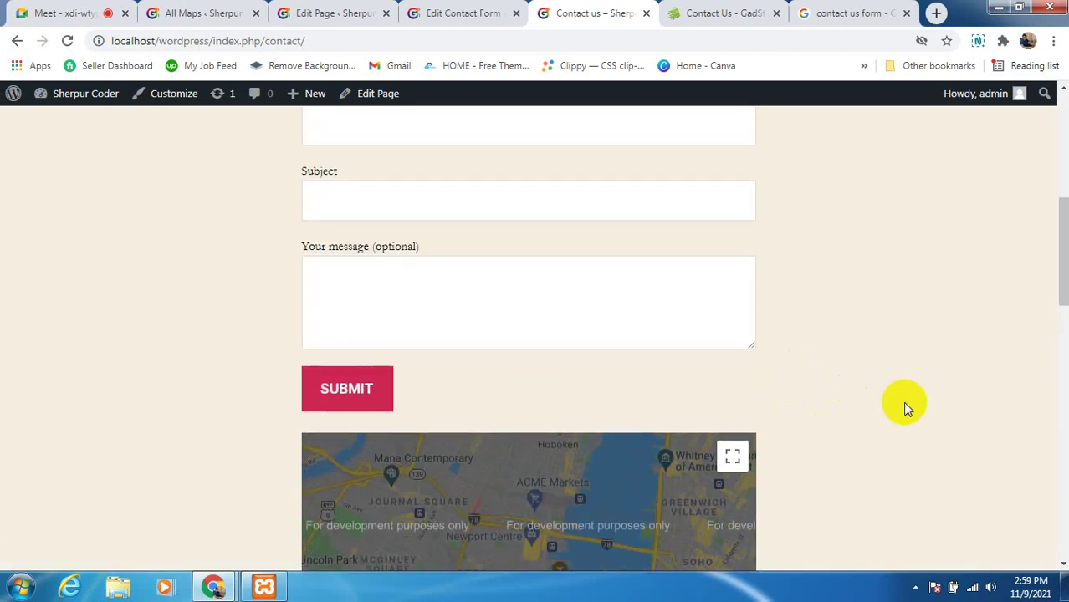
pyautogui.scroll(4, 904, 408)
pyautogui.scroll(1, 905, 408)
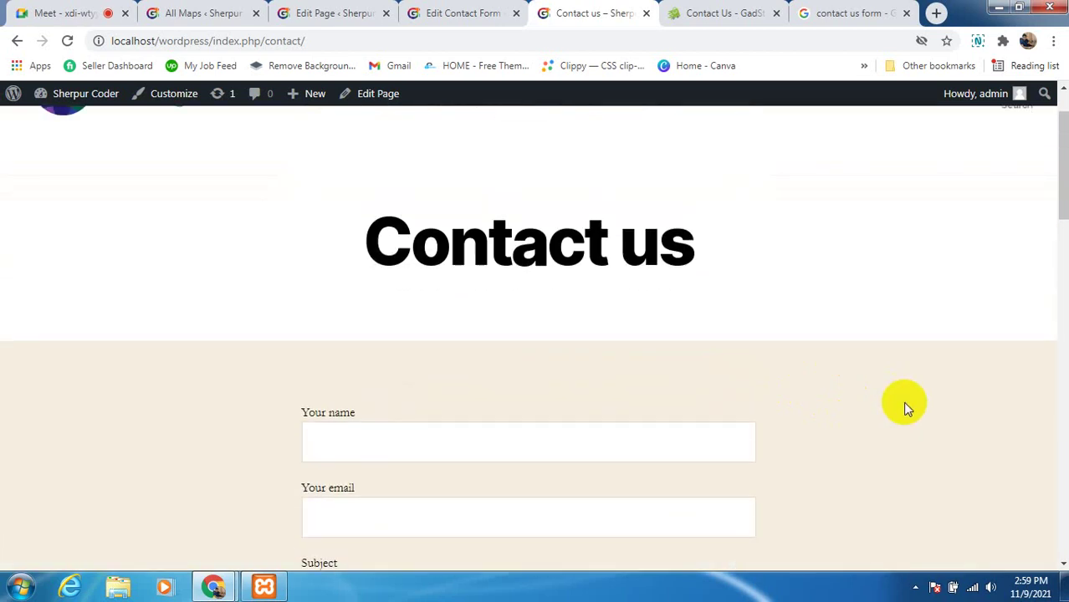
pyautogui.scroll(-4, 904, 408)
pyautogui.click(643, 390)
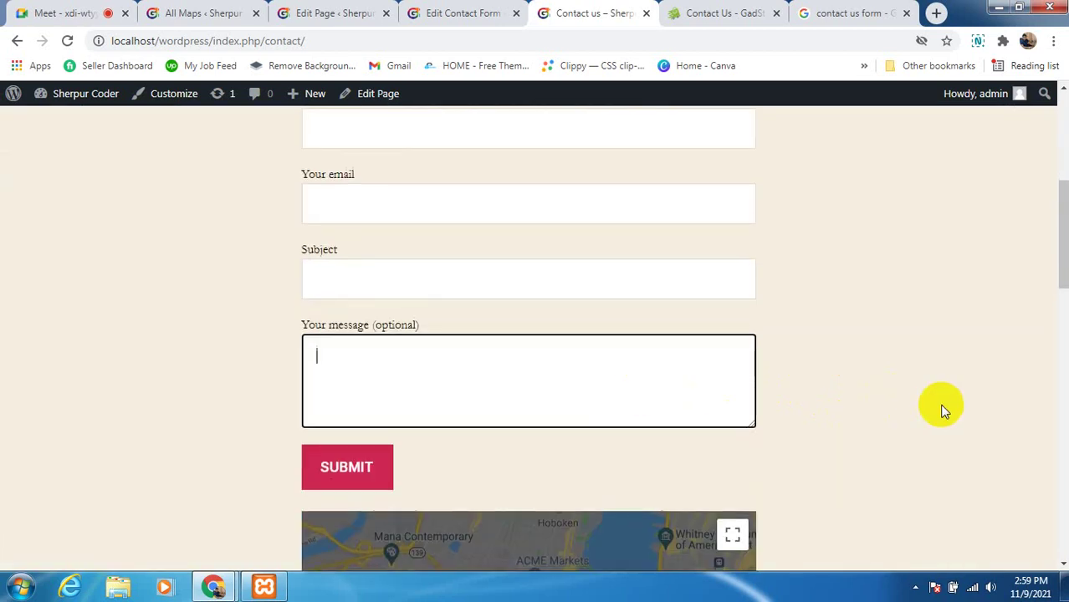
pyautogui.click(941, 405)
pyautogui.scroll(-2, 794, 453)
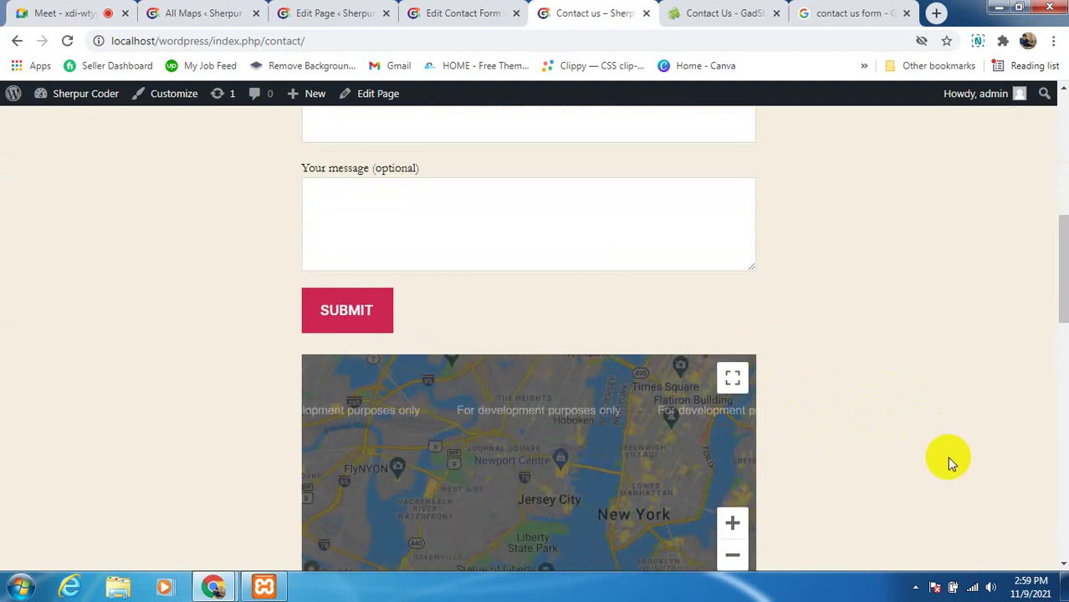
pyautogui.click(491, 418)
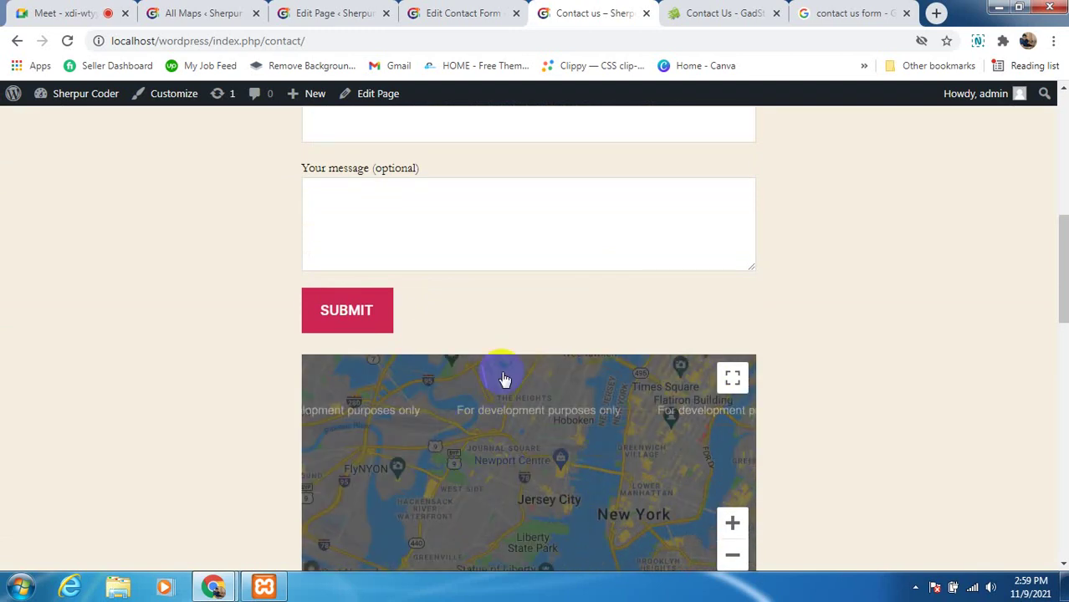
pyautogui.click(334, 15)
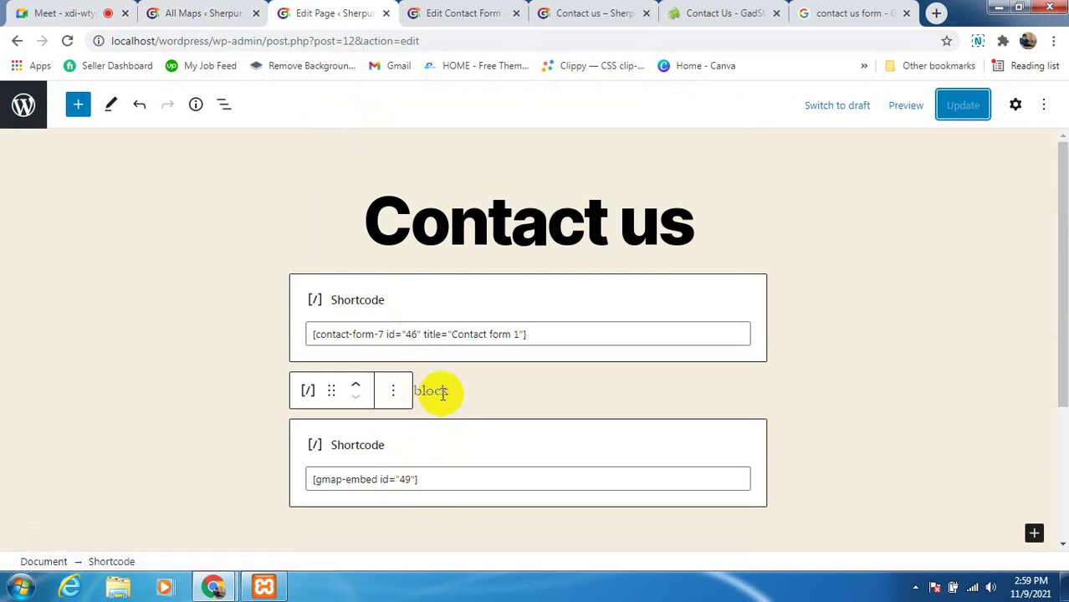
# Insert an 'Our Location' heading between the contact form and map shortcodes
pyautogui.click(417, 392)
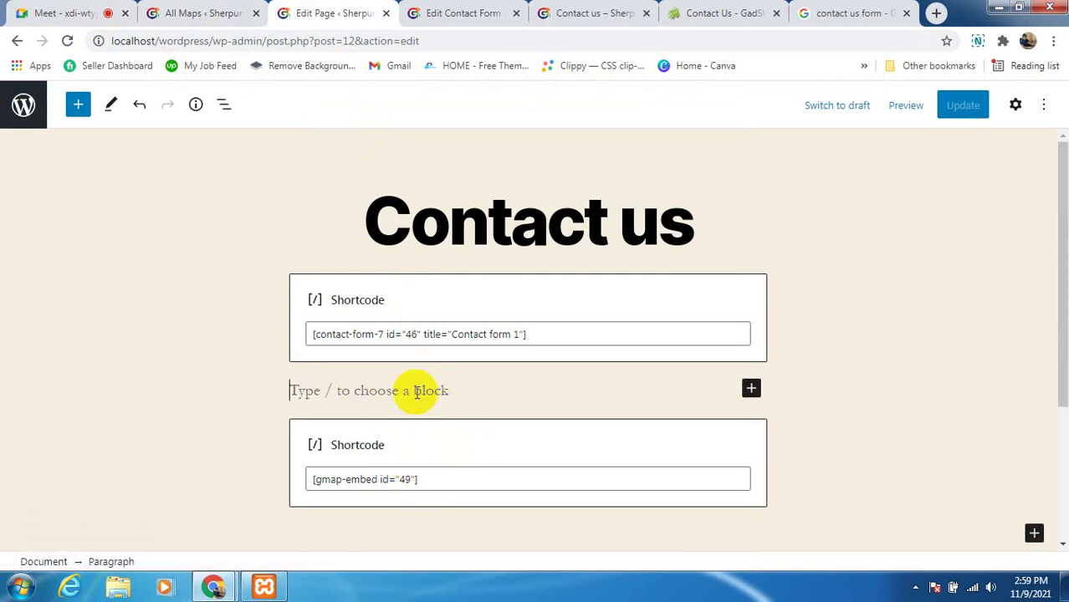
pyautogui.click(750, 388)
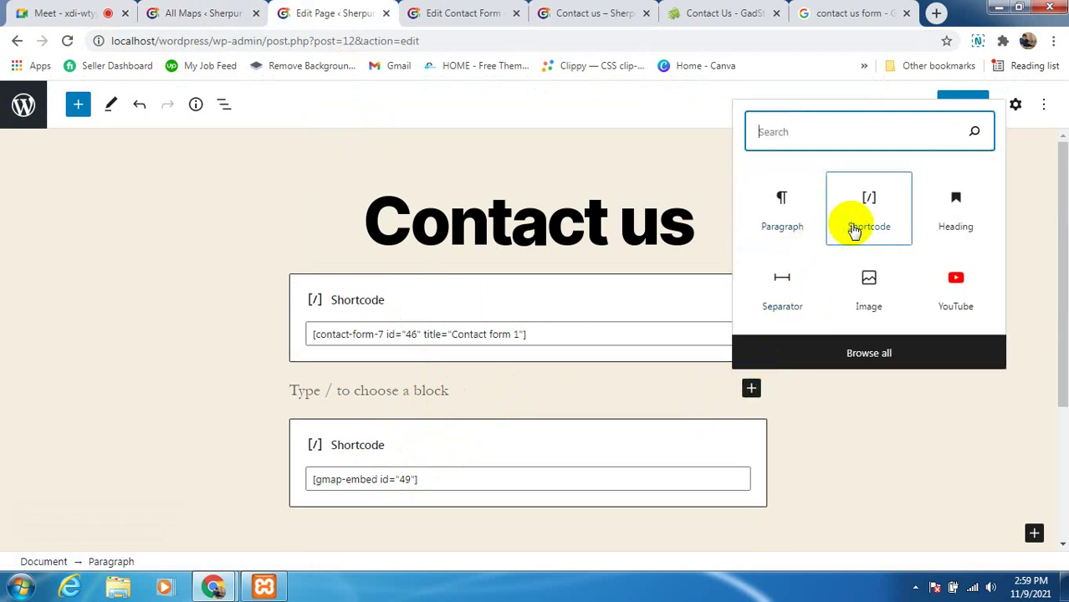
pyautogui.click(935, 222)
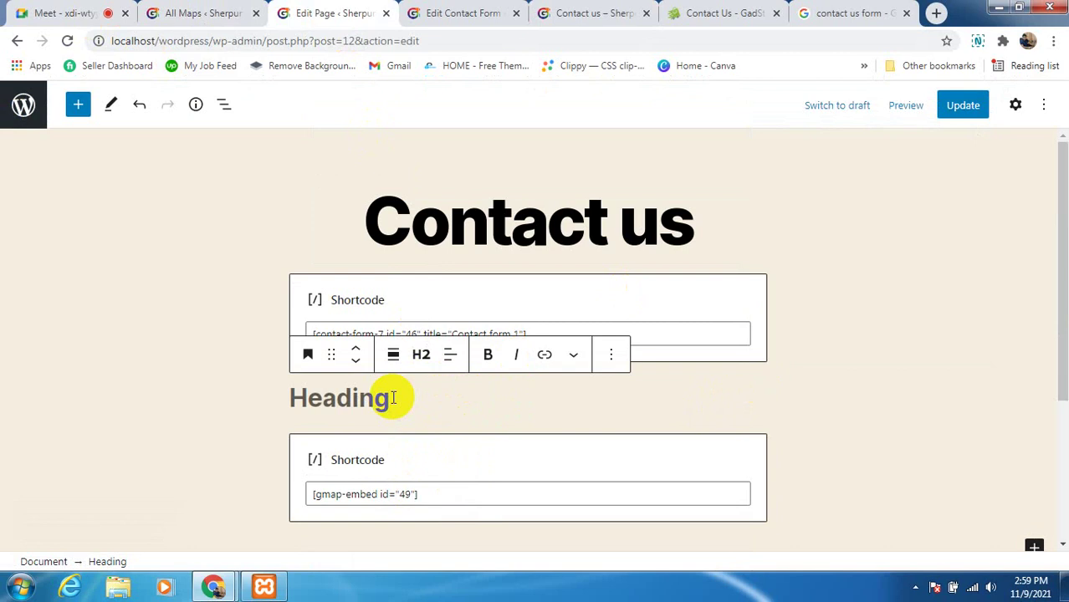
pyautogui.write('Our Location')
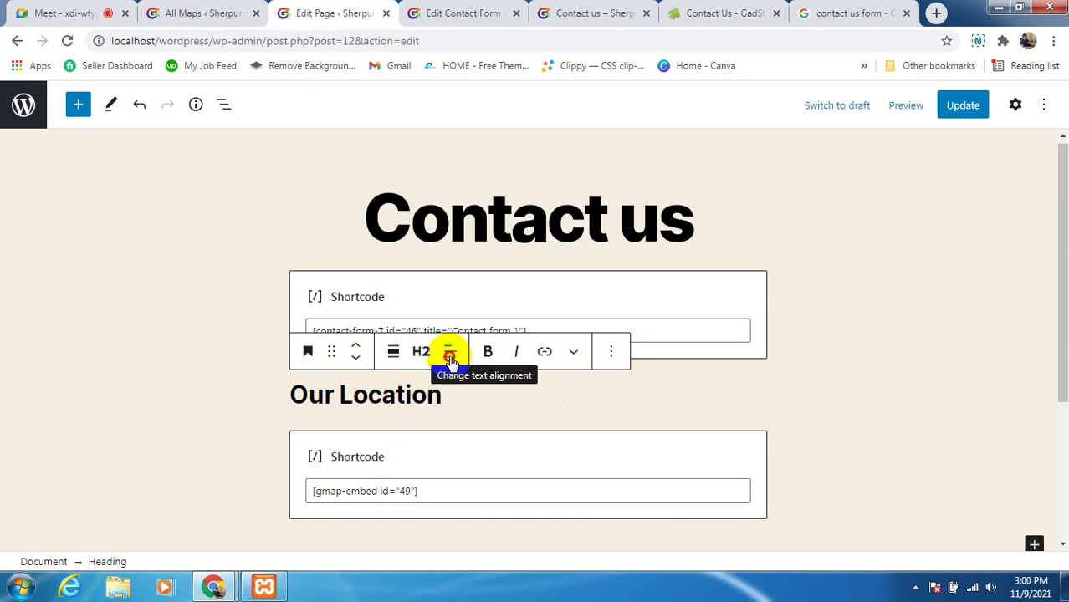
# Centre-align the Our Location heading and update the page
pyautogui.click(449, 355)
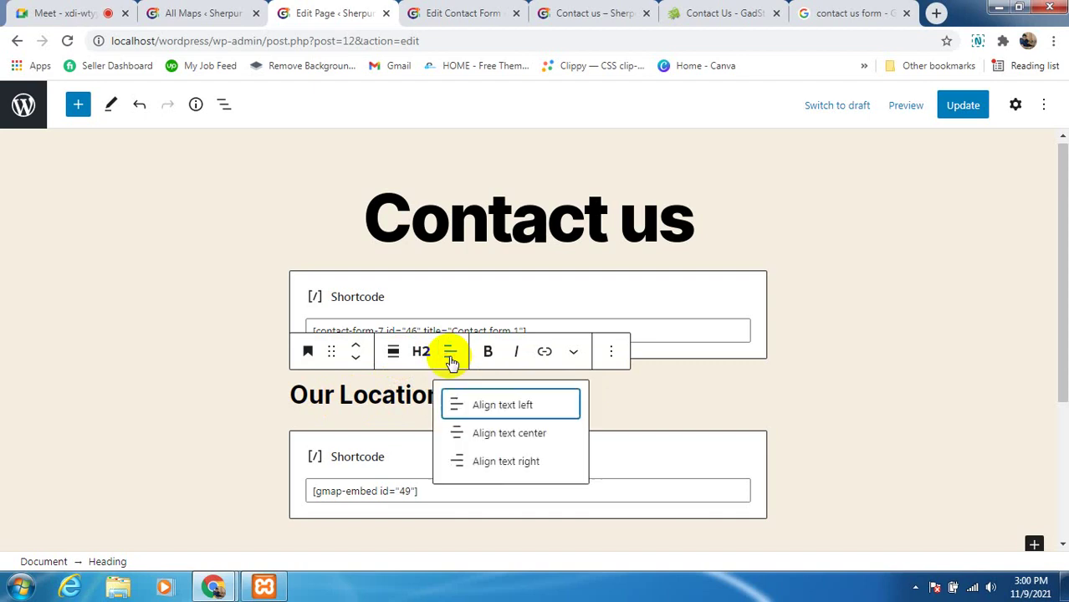
pyautogui.click(485, 436)
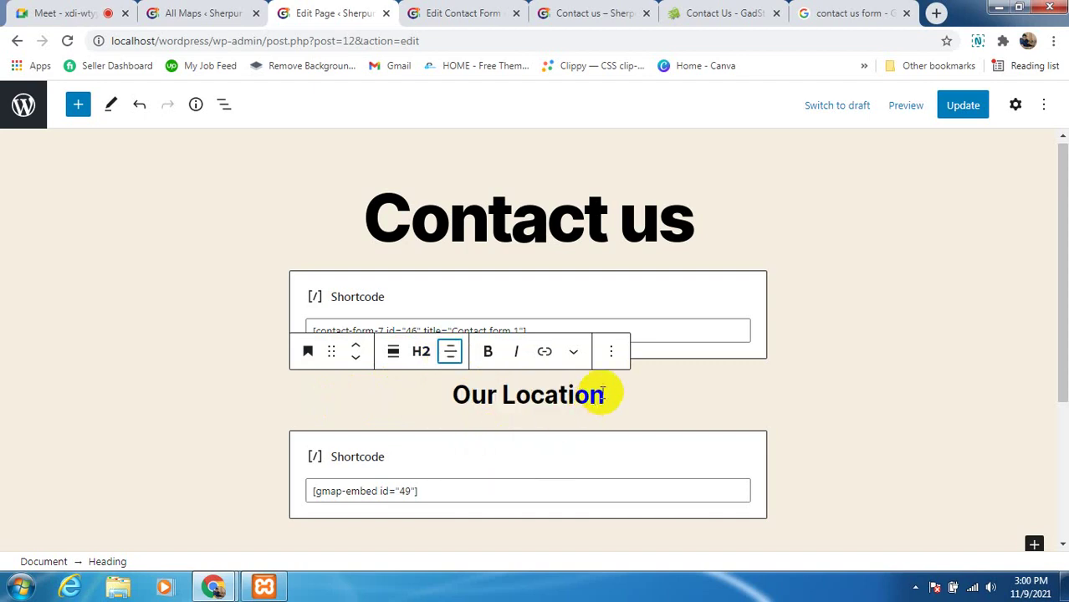
pyautogui.click(962, 106)
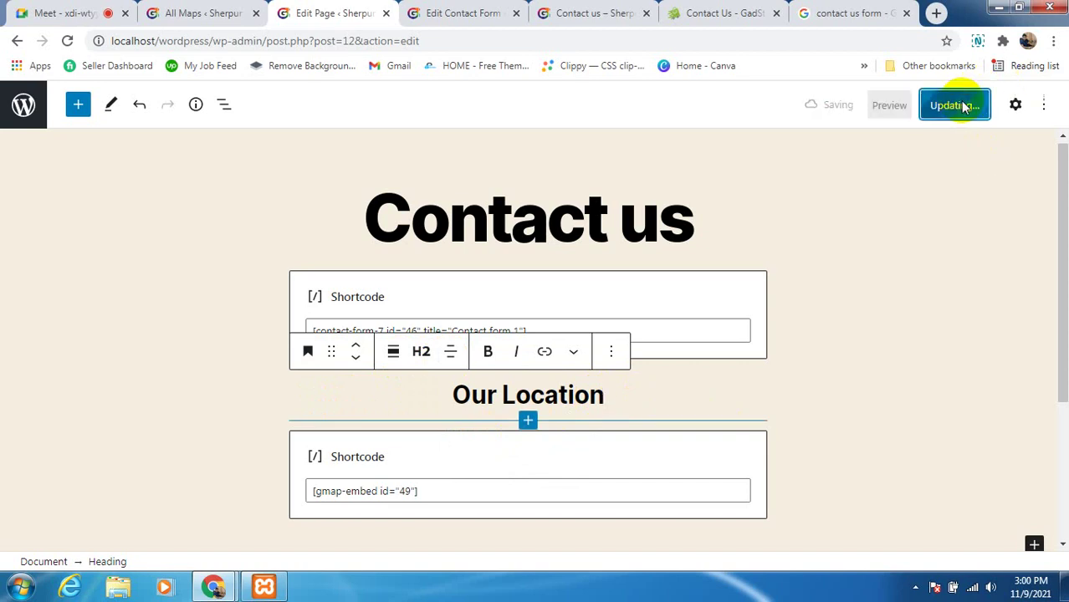
# Select the Contact us page title text
pyautogui.click(656, 220)
pyautogui.moveTo(716, 221); pyautogui.dragTo(377, 216)
pyautogui.click(376, 216)
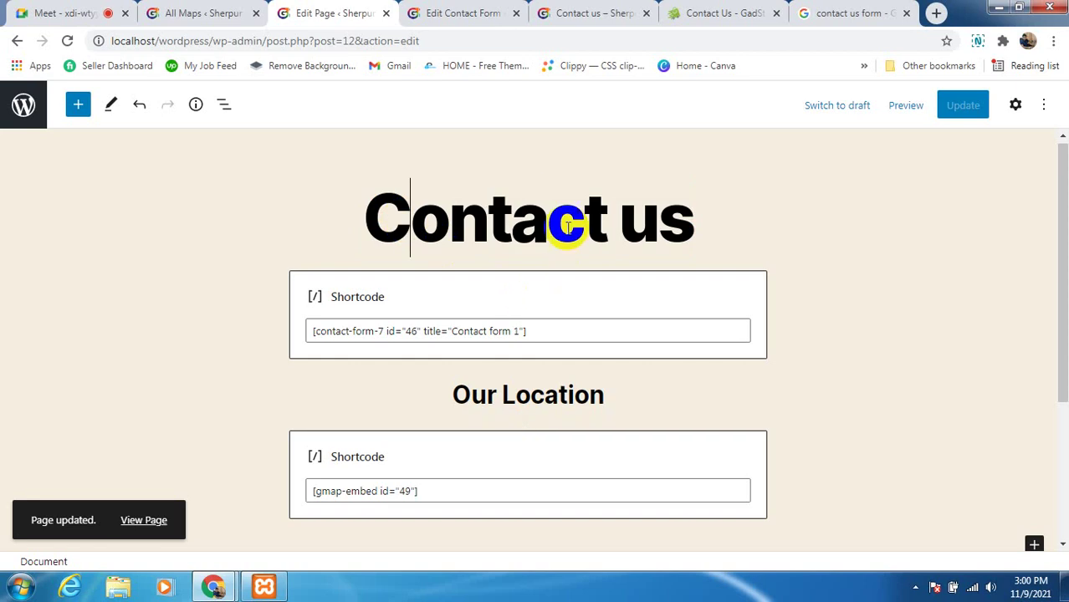
# Place the caret at the end of the Contact us page title
pyautogui.click(557, 219)
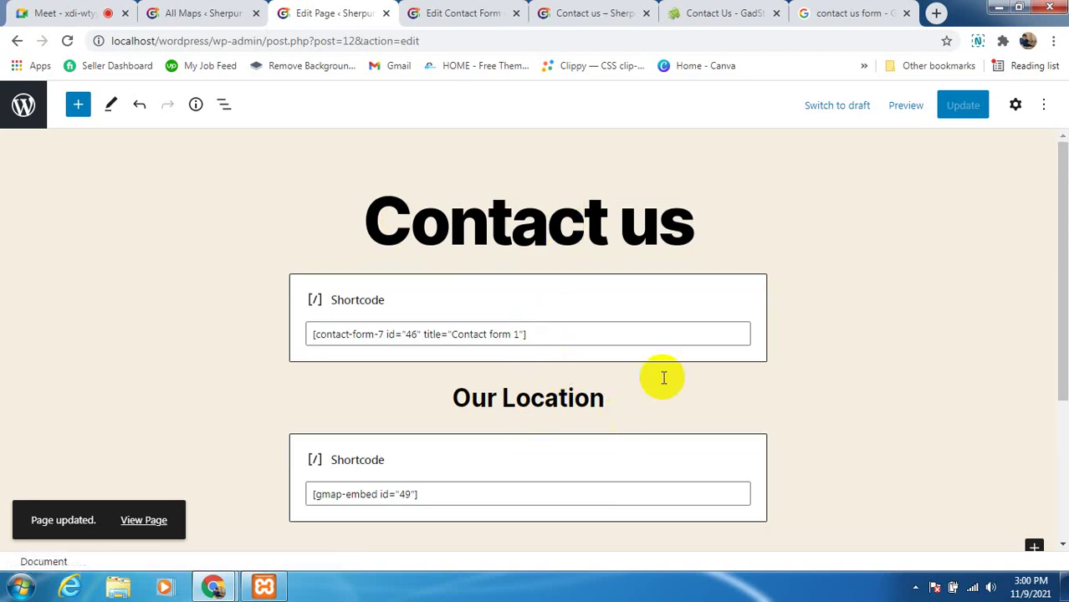
pyautogui.click(658, 223)
pyautogui.moveTo(697, 227); pyautogui.dragTo(358, 215)
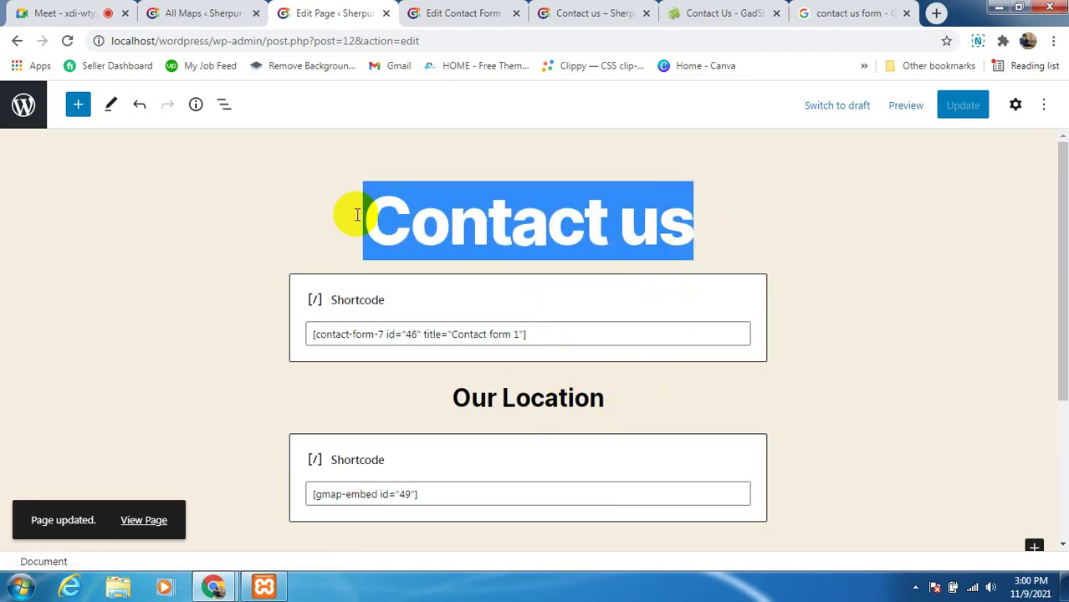
pyautogui.doubleClick(428, 226)
pyautogui.click(723, 224)
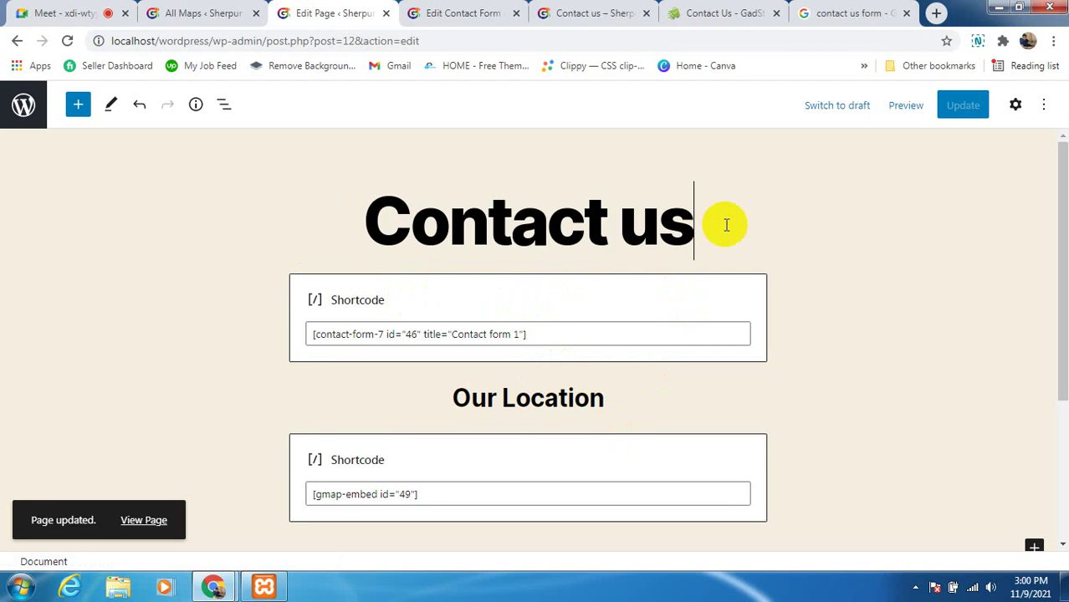
pyautogui.scroll(-3, 593, 466)
pyautogui.scroll(3, 594, 461)
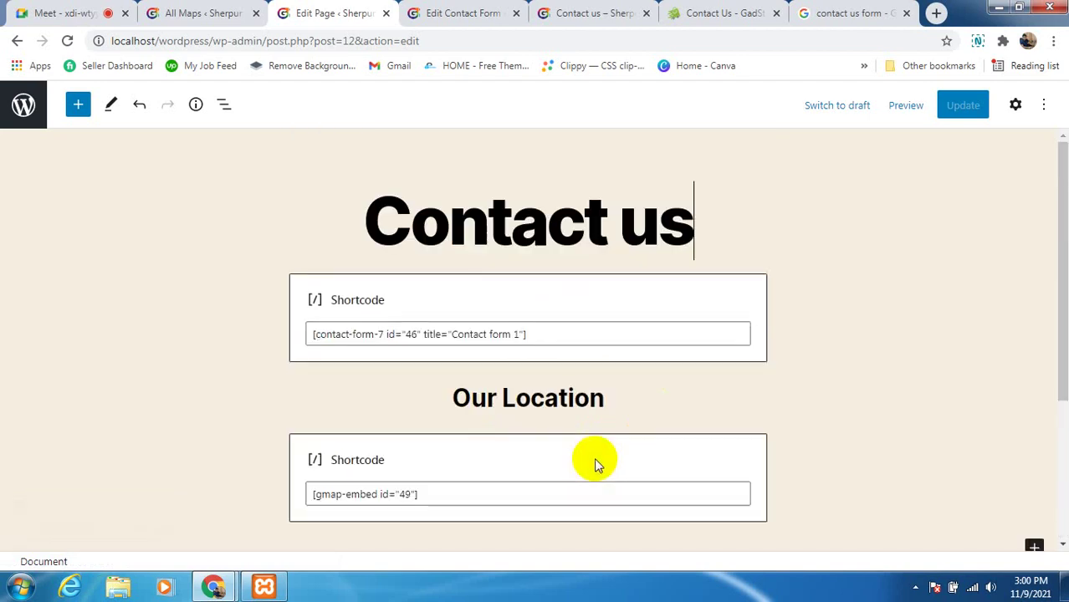
pyautogui.click(491, 228)
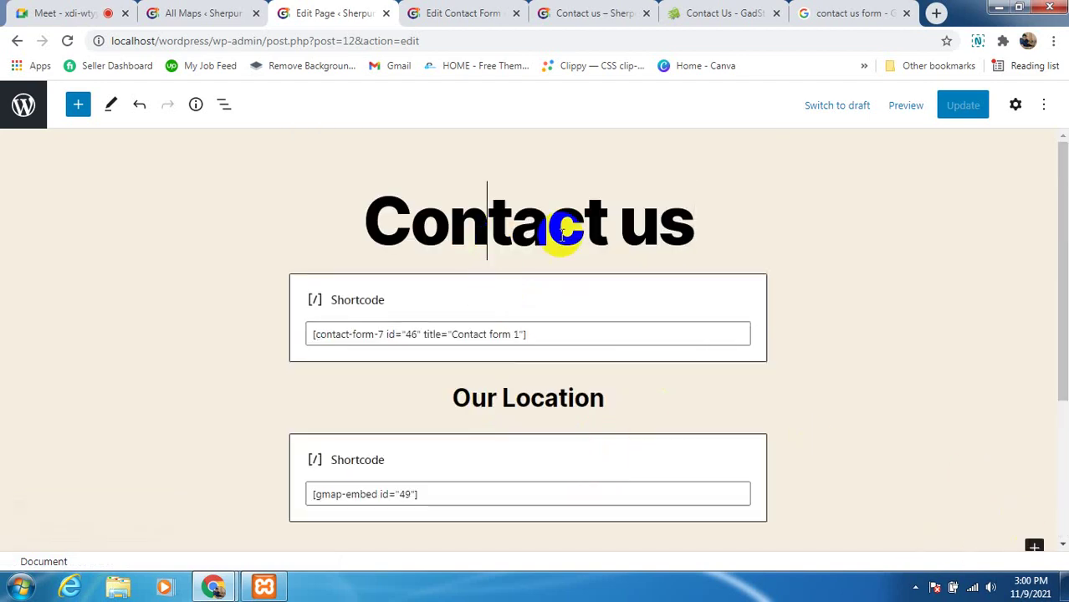
pyautogui.click(715, 226)
# Retype the page title as 'Contact us' and update the page
pyautogui.press('BackSpace')
pyautogui.press('BackSpace')
pyautogui.press('BackSpace')
pyautogui.press('BackSpace')
pyautogui.press('BackSpace')
pyautogui.press('BackSpace')
pyautogui.press('BackSpace')
pyautogui.press('BackSpace')
pyautogui.press('BackSpace')
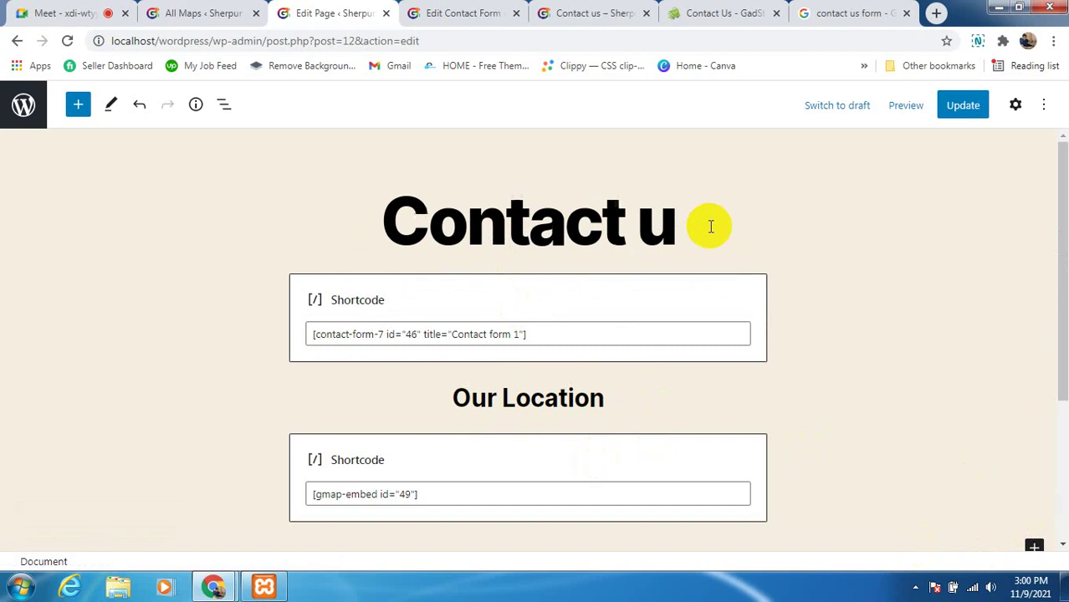
pyautogui.press('BackSpace')
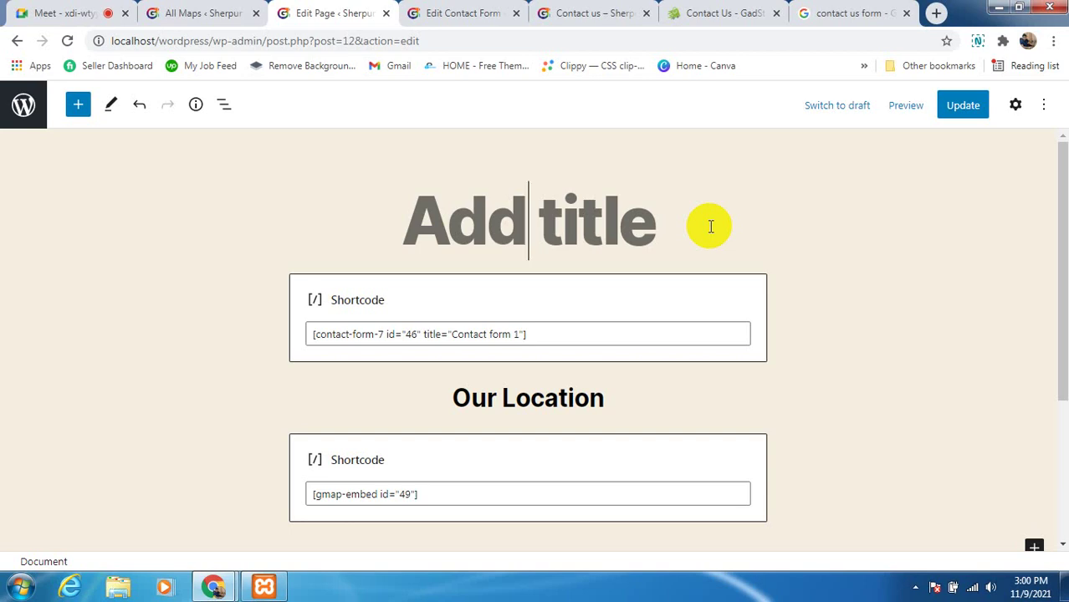
pyautogui.write('Contact')
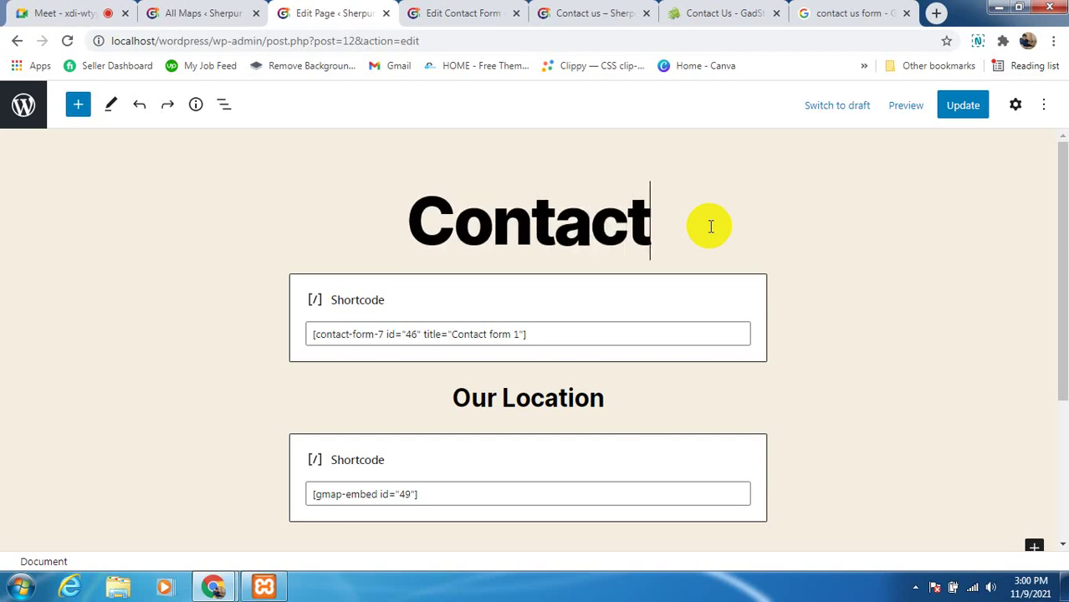
pyautogui.write(' us')
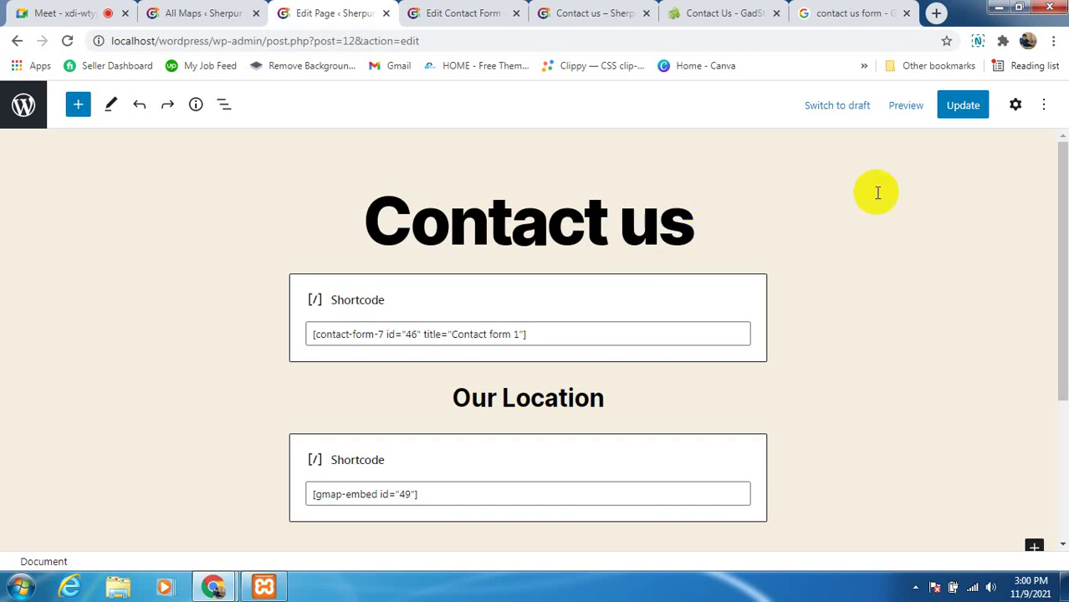
pyautogui.click(950, 117)
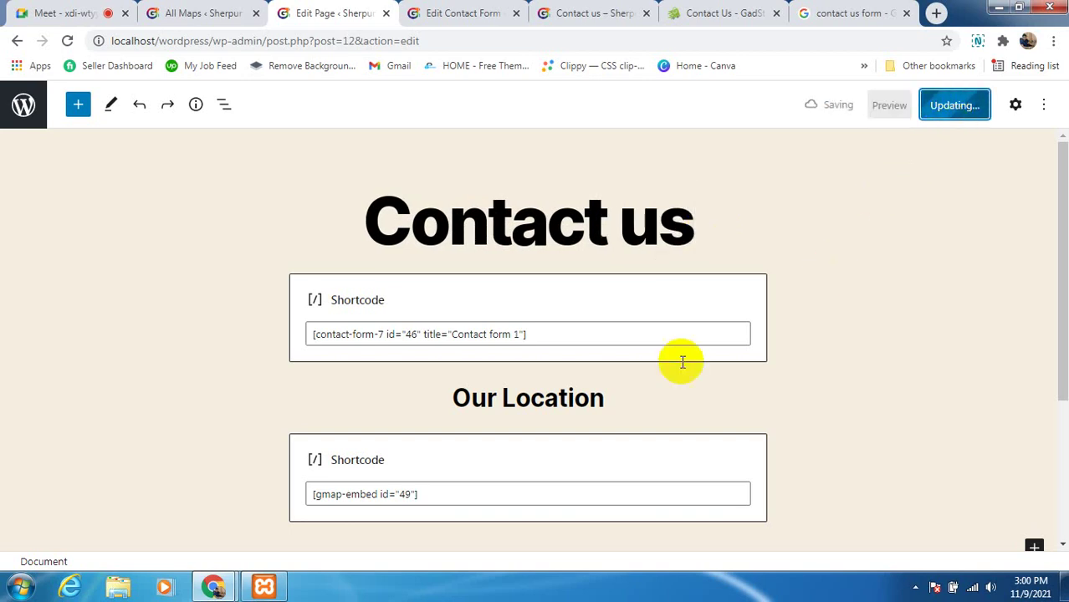
pyautogui.click(573, 219)
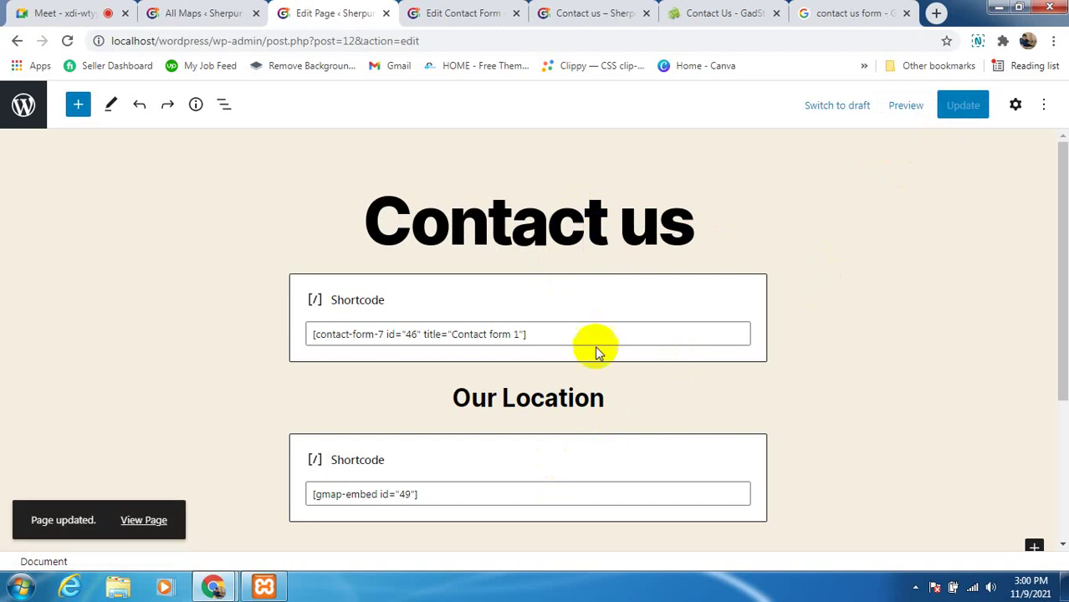
pyautogui.click(565, 16)
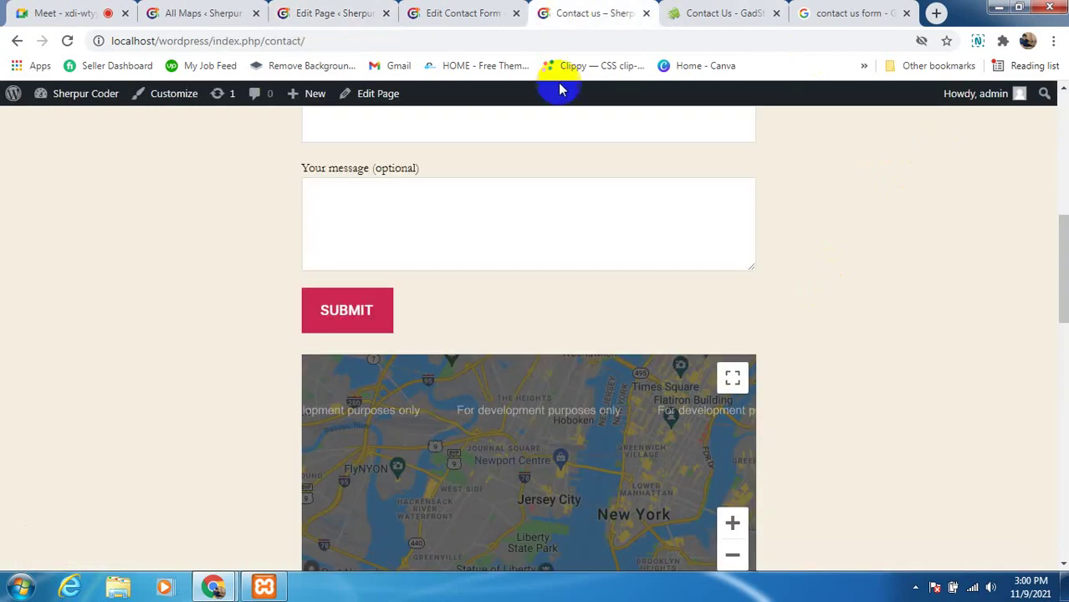
pyautogui.click(67, 40)
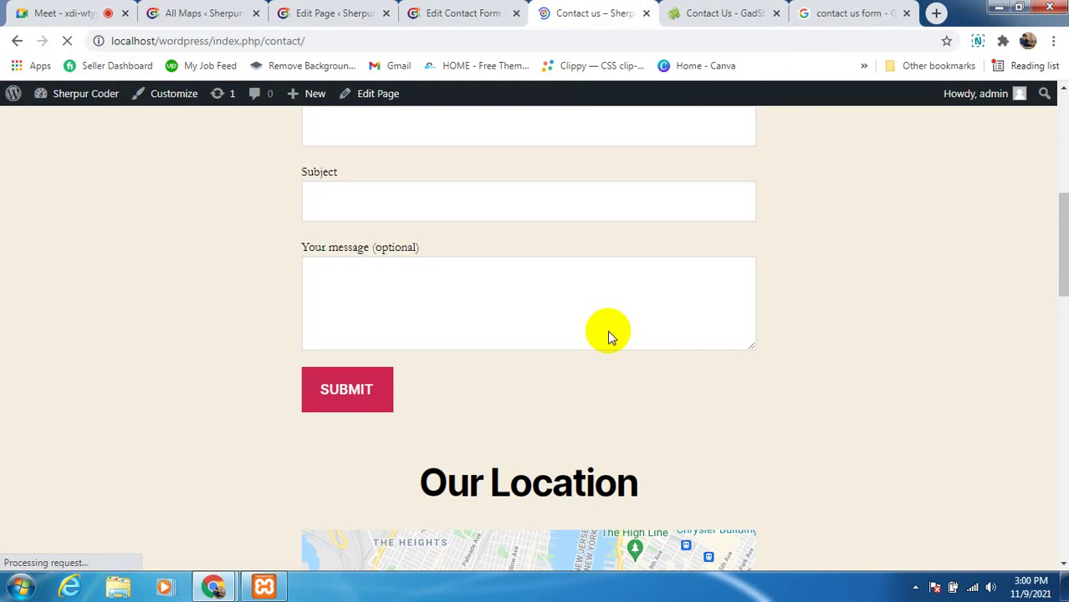
pyautogui.scroll(-5, 608, 335)
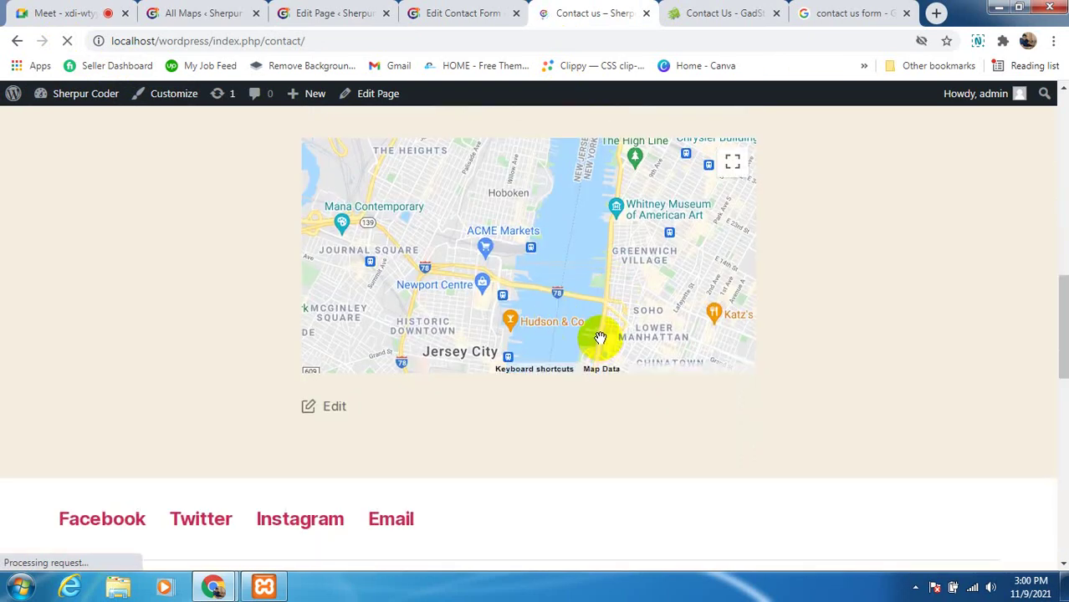
pyautogui.click(636, 260)
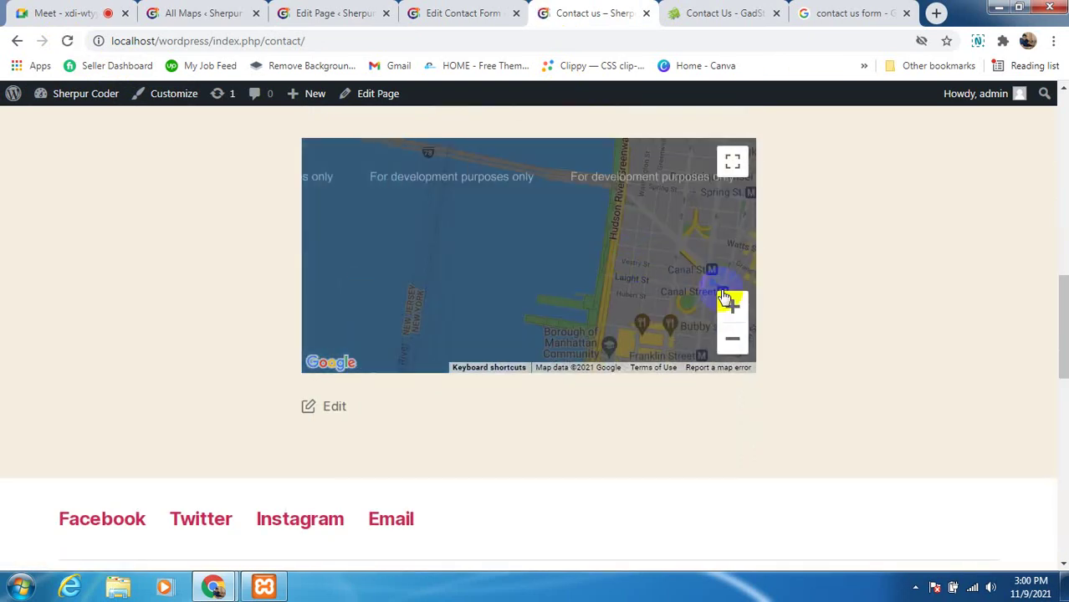
pyautogui.scroll(2, 773, 343)
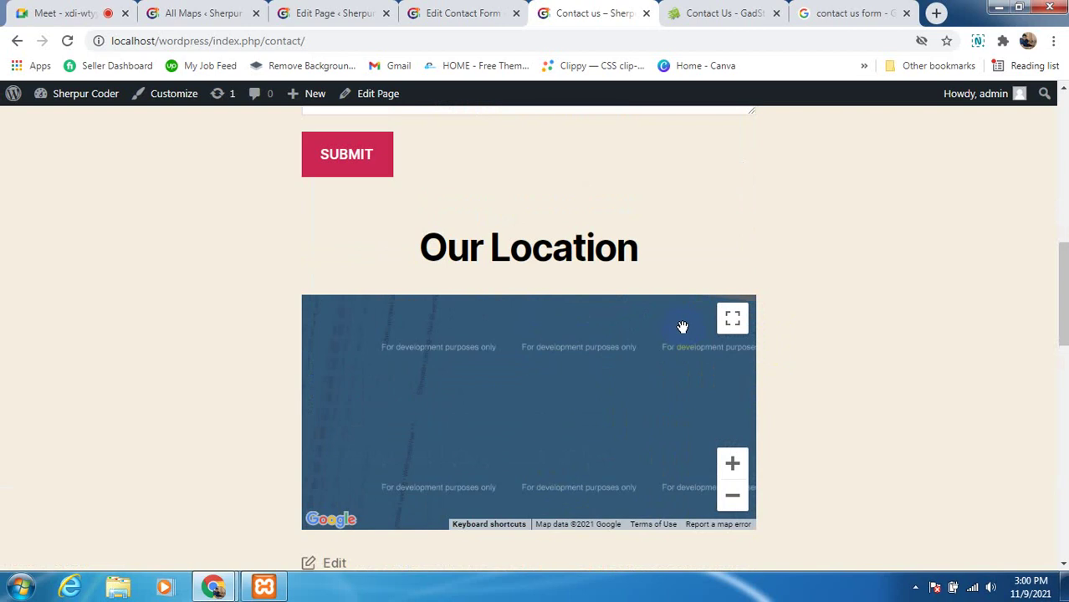
pyautogui.scroll(1, 840, 441)
pyautogui.scroll(-1, 841, 440)
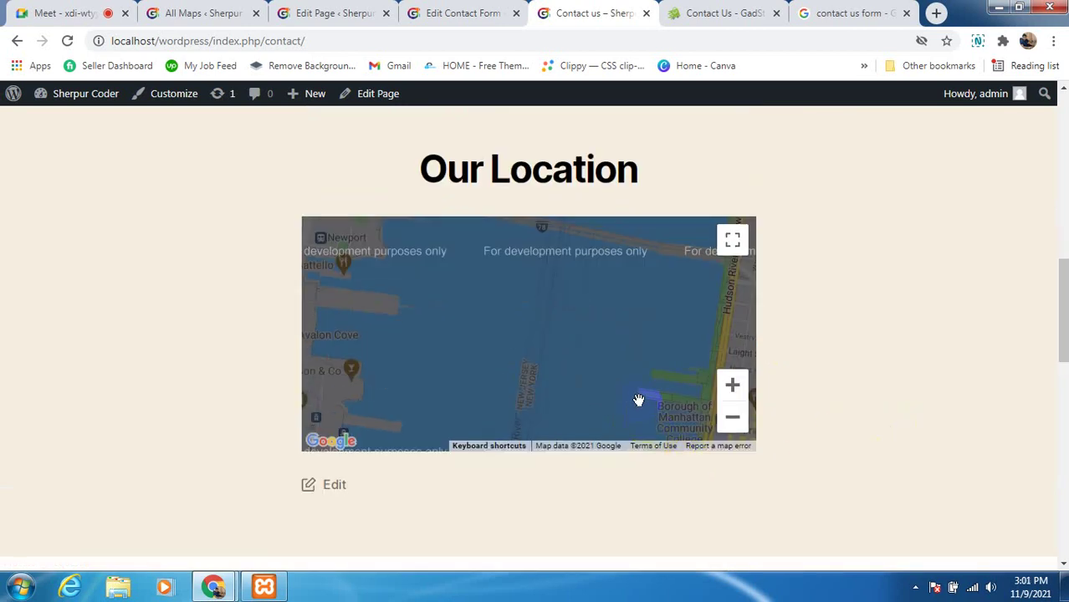
pyautogui.scroll(2, 894, 457)
pyautogui.scroll(6, 894, 456)
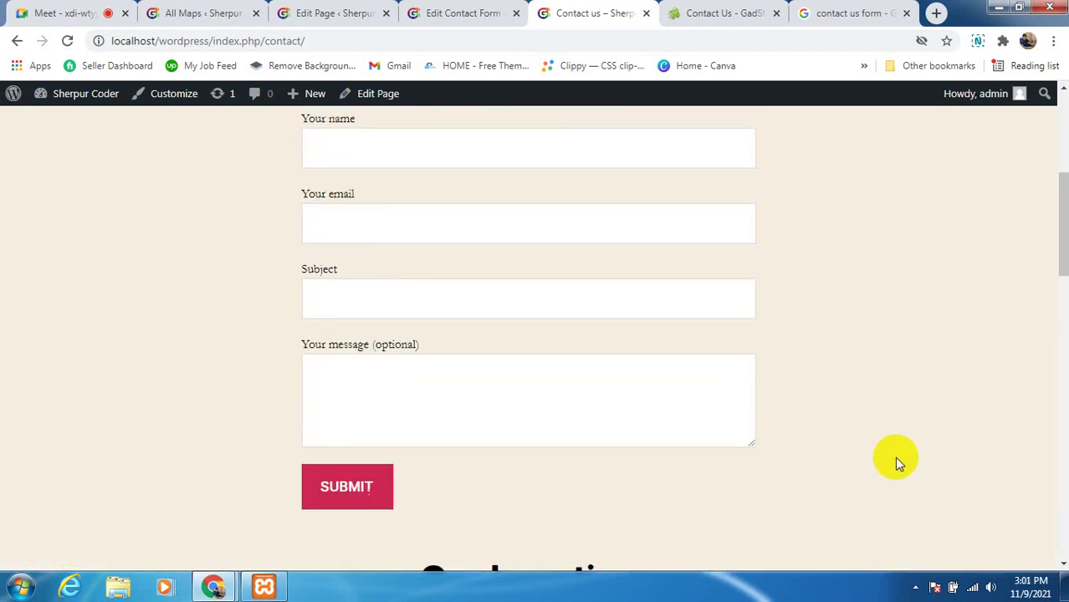
pyautogui.click(650, 362)
pyautogui.scroll(-5, 817, 403)
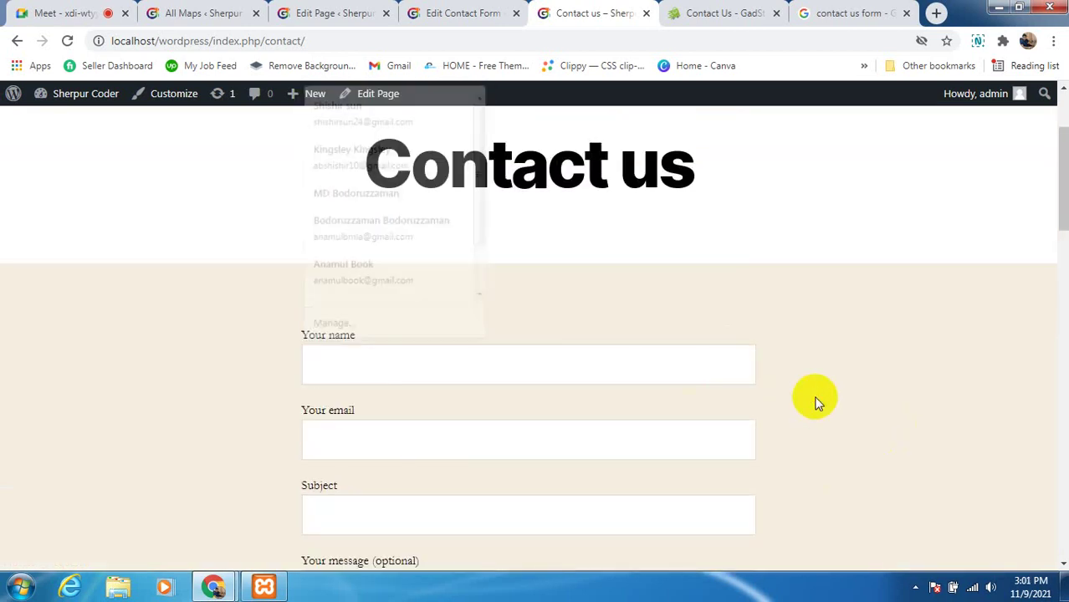
pyautogui.scroll(7, 865, 385)
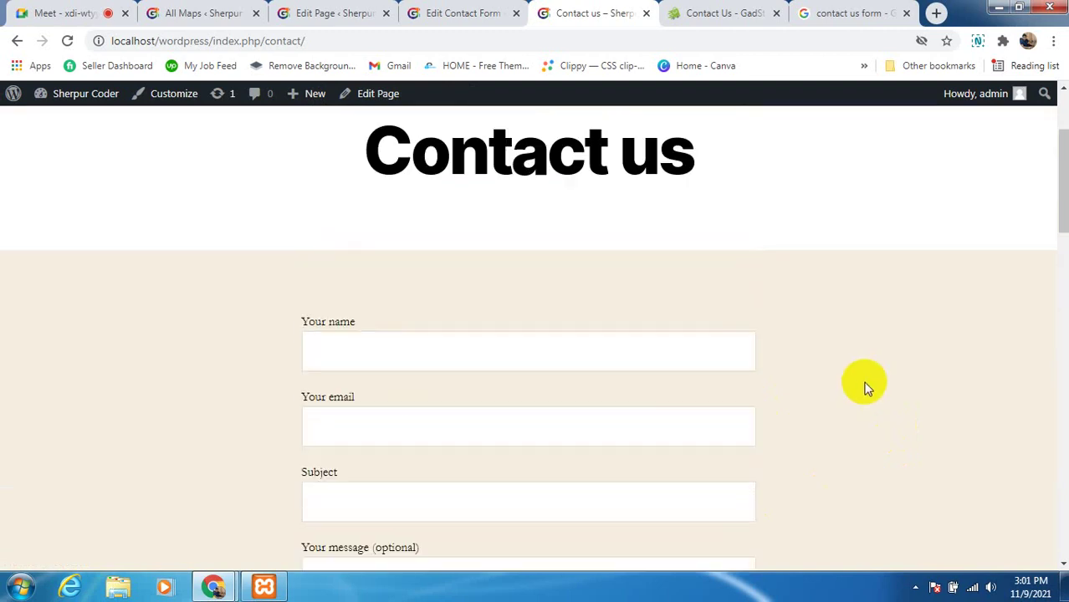
pyautogui.scroll(-6, 763, 353)
pyautogui.scroll(-2, 758, 461)
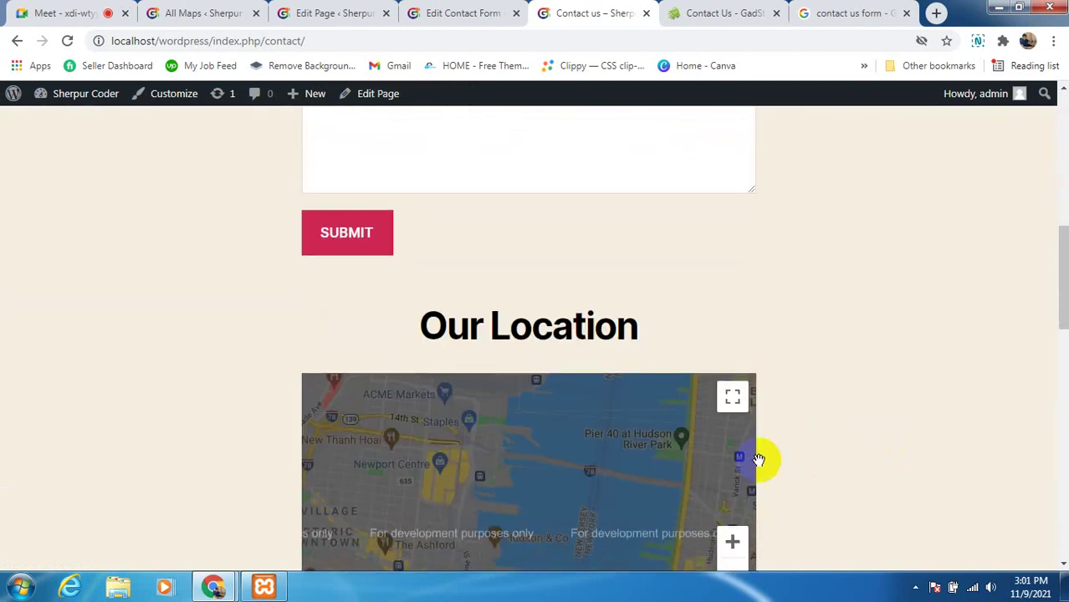
pyautogui.scroll(-3, 429, 415)
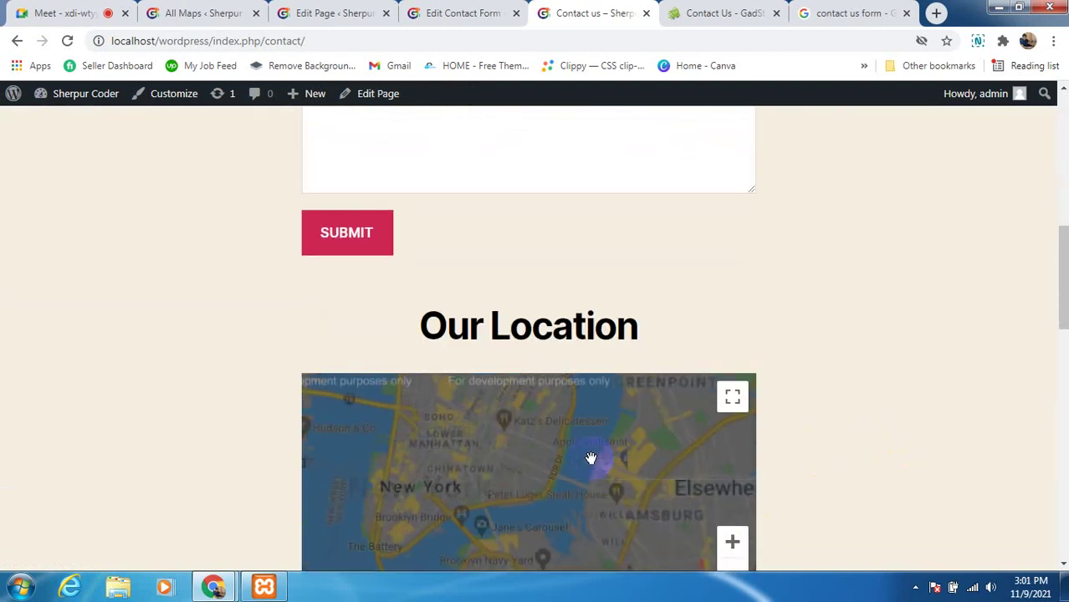
pyautogui.scroll(2, 591, 455)
pyautogui.scroll(-2, 855, 381)
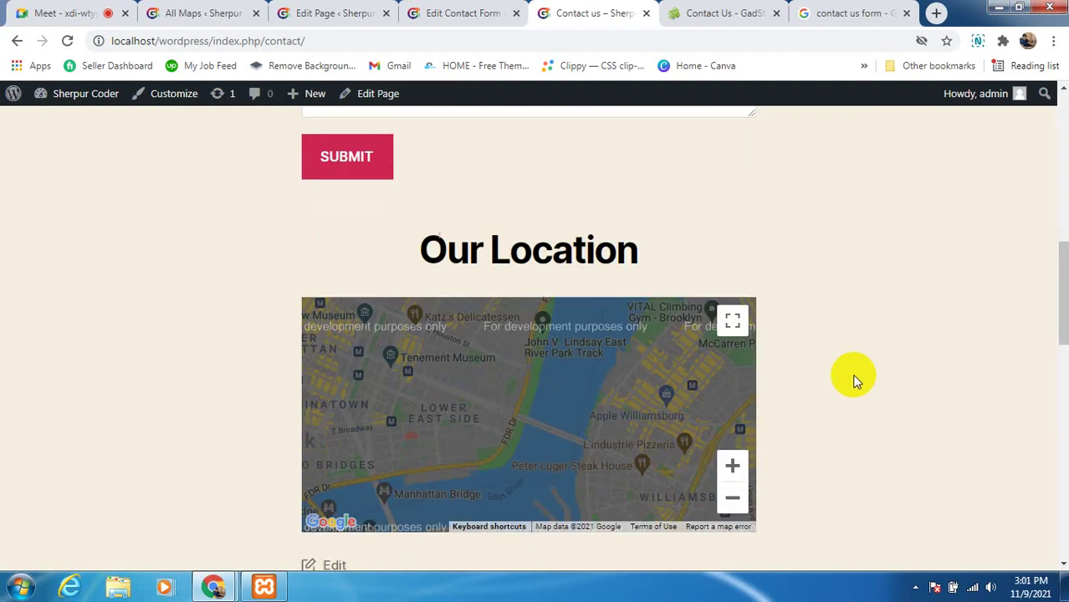
pyautogui.scroll(2, 767, 446)
pyautogui.scroll(-2, 704, 444)
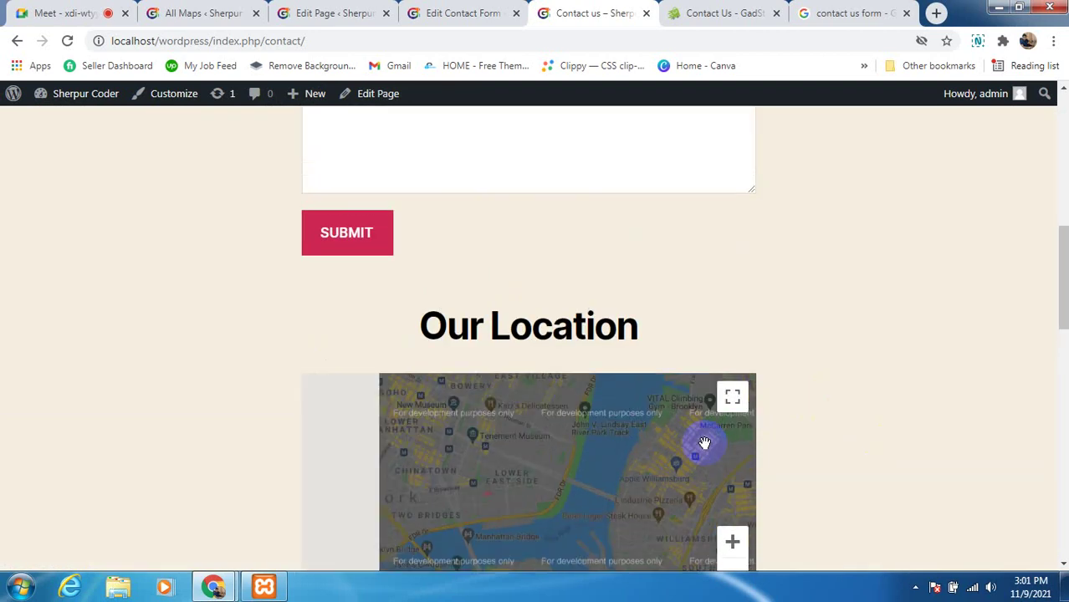
pyautogui.scroll(7, 836, 430)
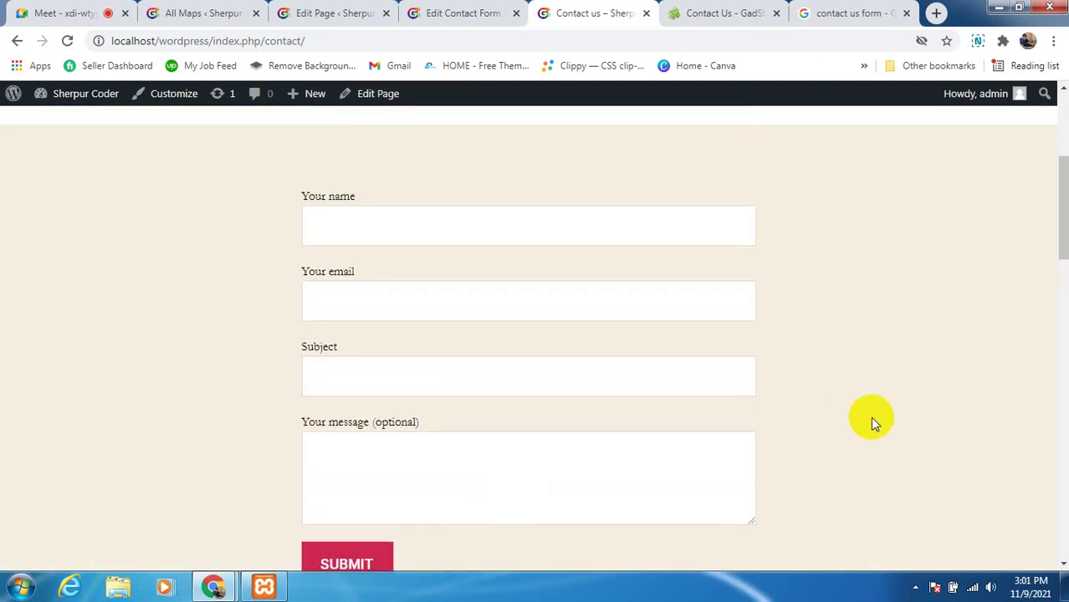
pyautogui.scroll(1, 870, 414)
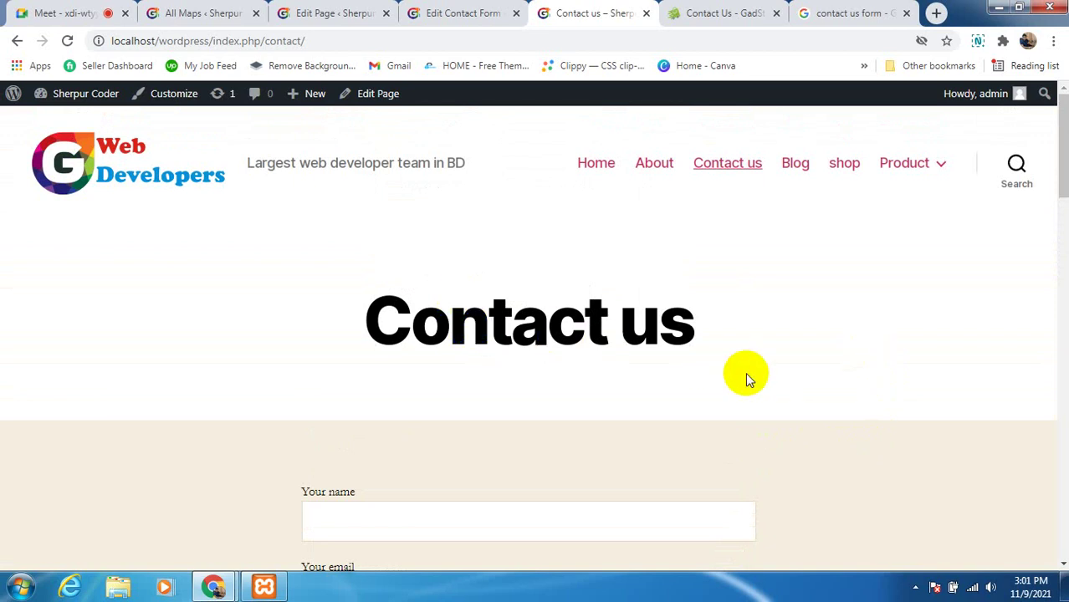
# Return to the Meet call, dismiss the screen-still-visible notice, and mute the microphone
pyautogui.click(73, 11)
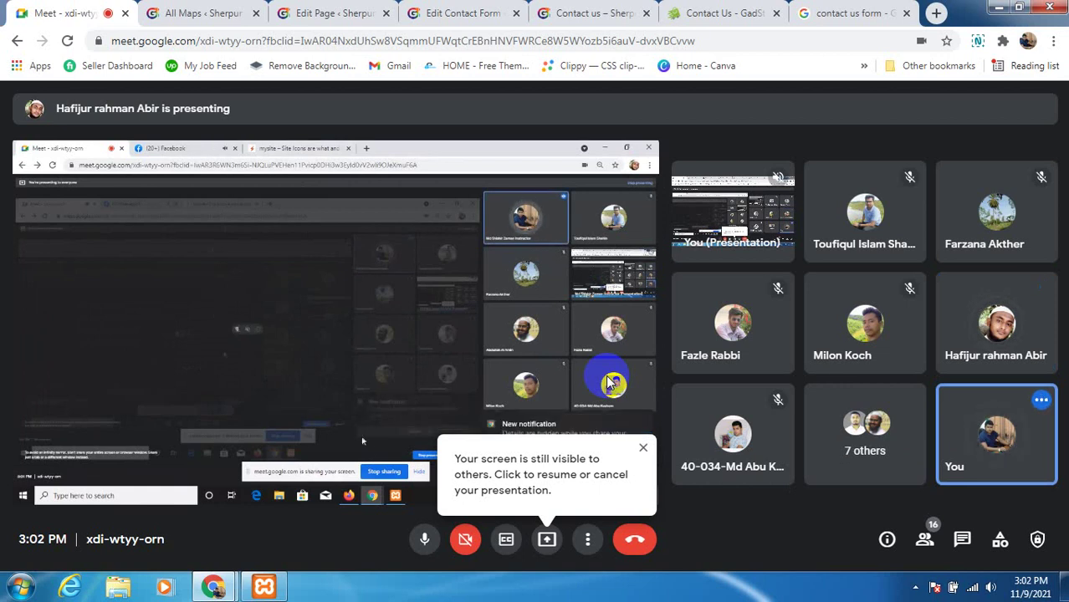
pyautogui.click(642, 447)
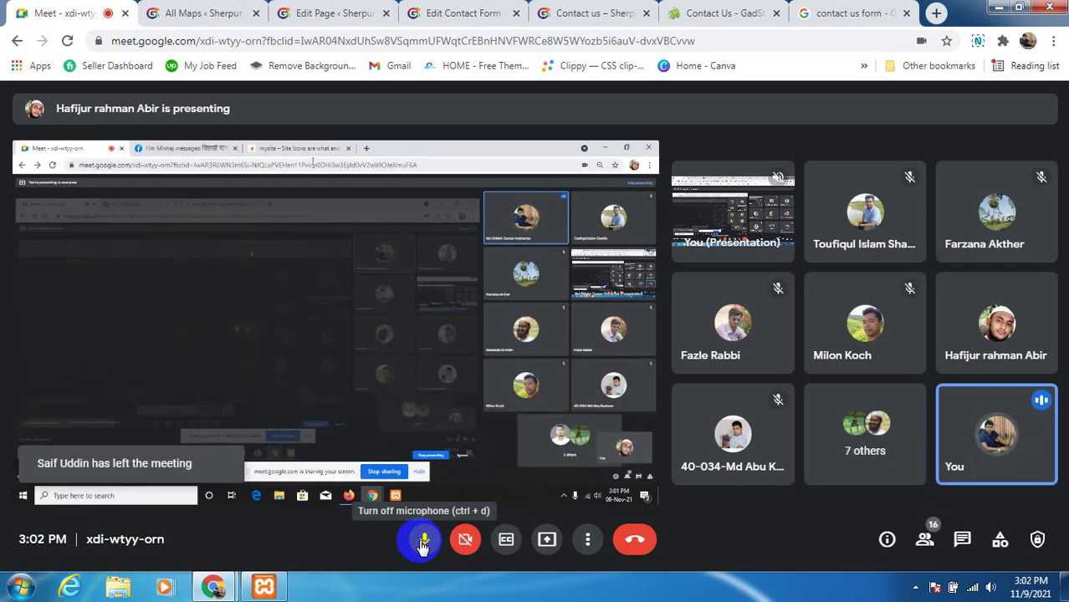
pyautogui.click(423, 542)
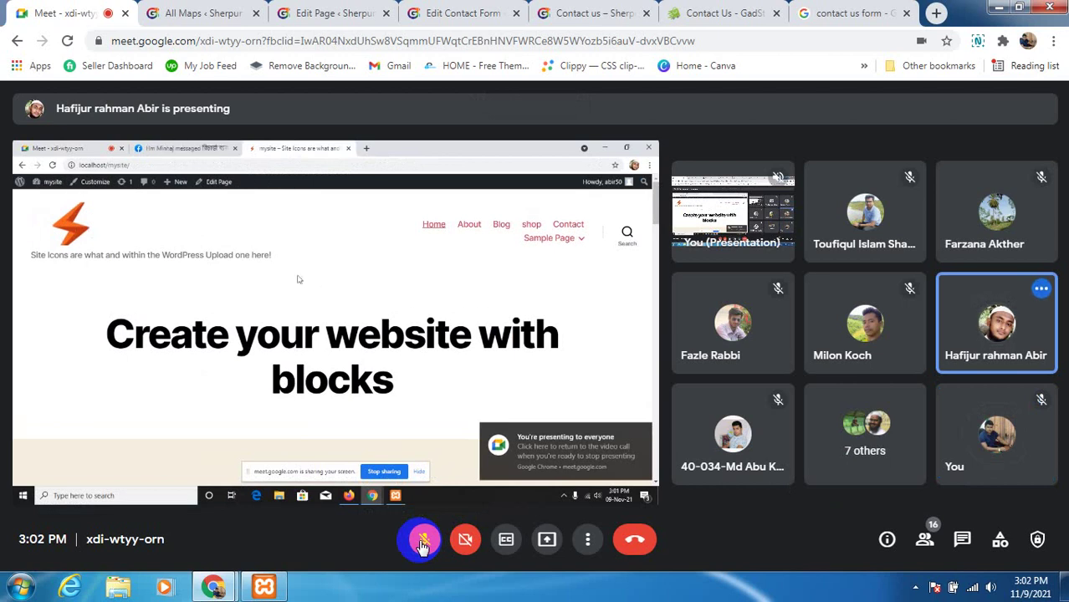
pyautogui.click(422, 541)
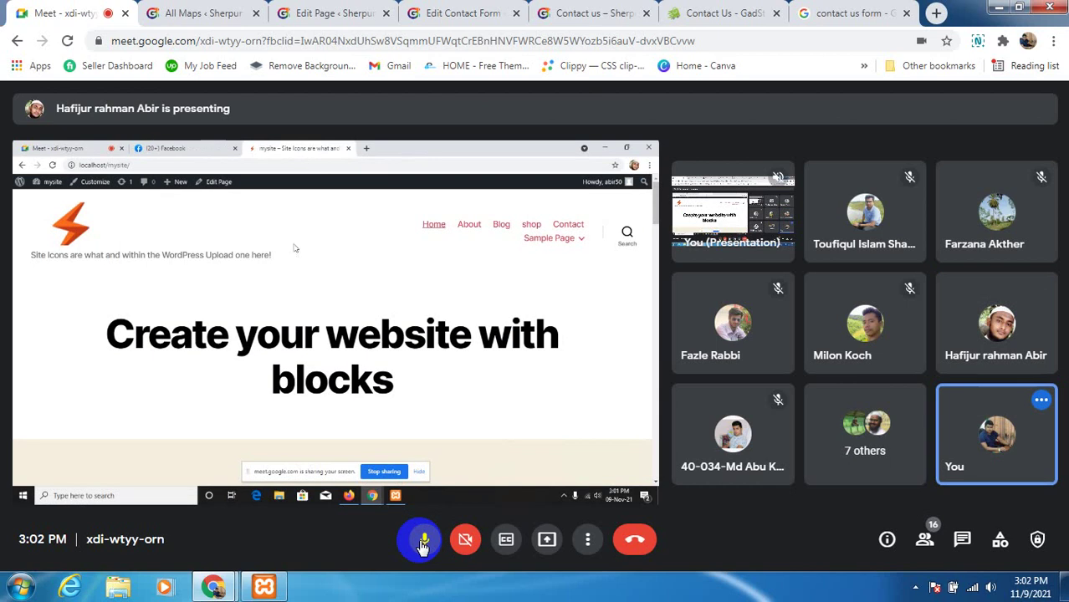
pyautogui.click(423, 542)
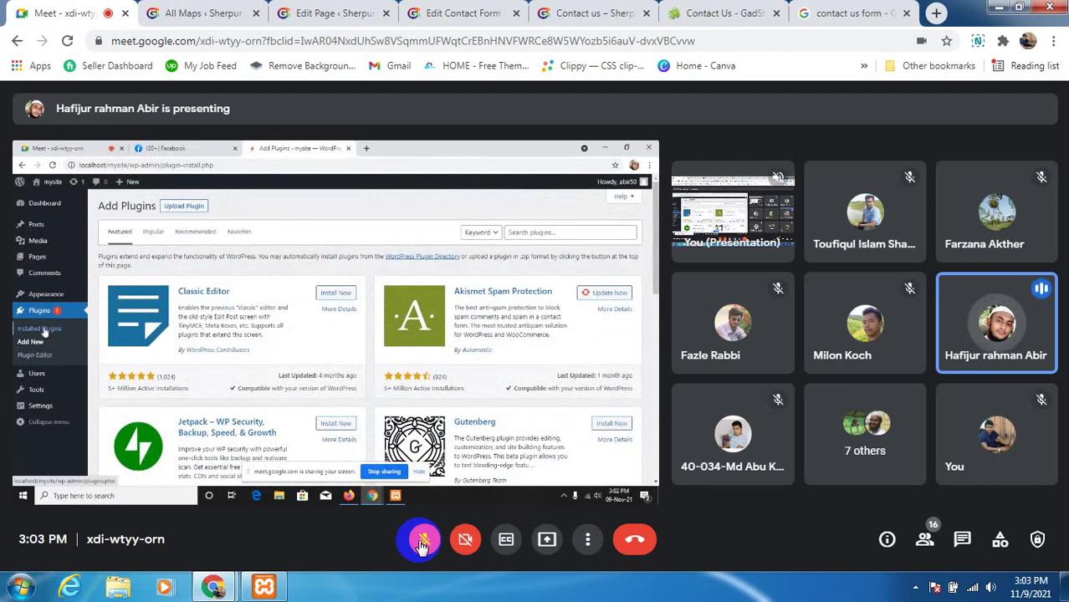
pyautogui.click(423, 543)
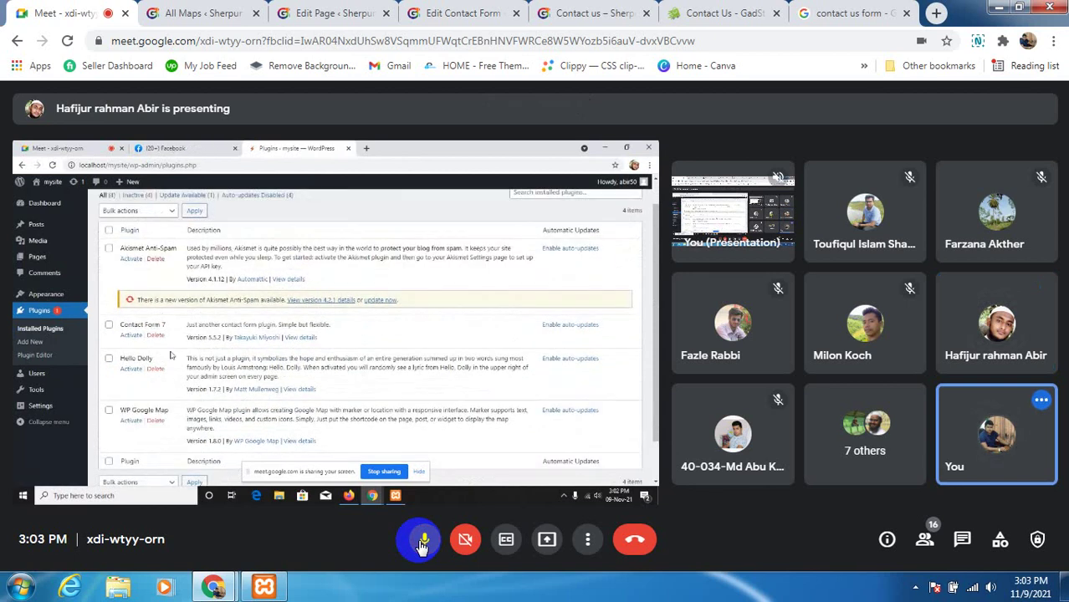
pyautogui.click(423, 542)
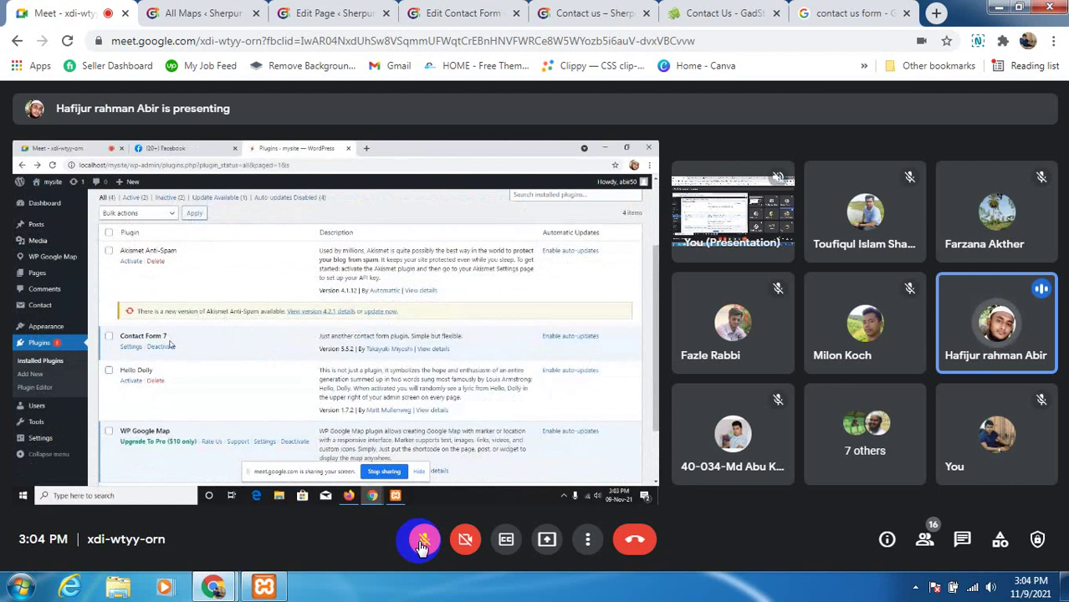
pyautogui.click(422, 543)
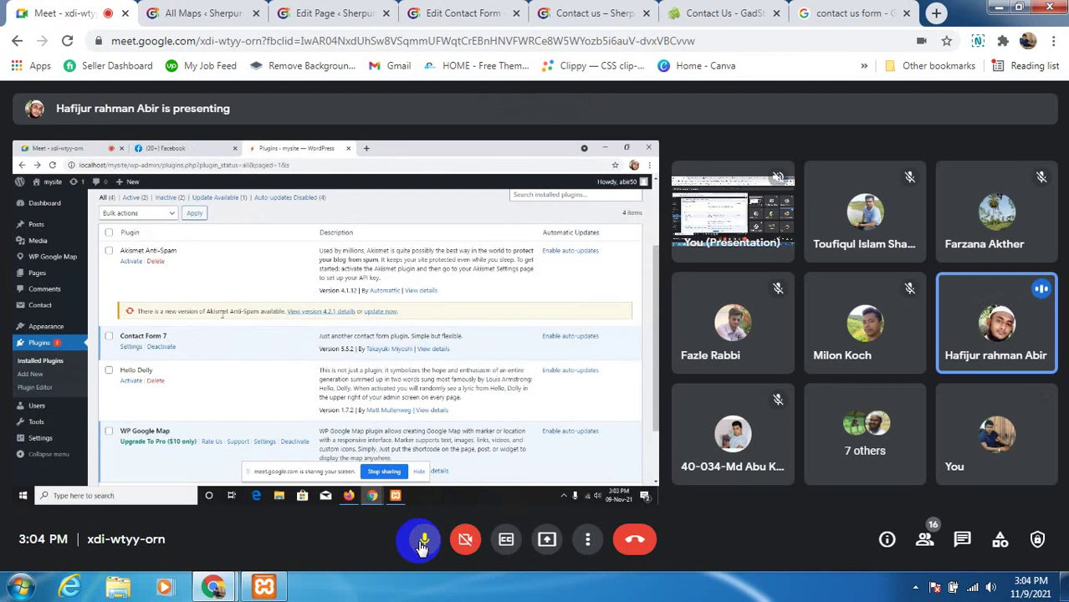
pyautogui.click(422, 544)
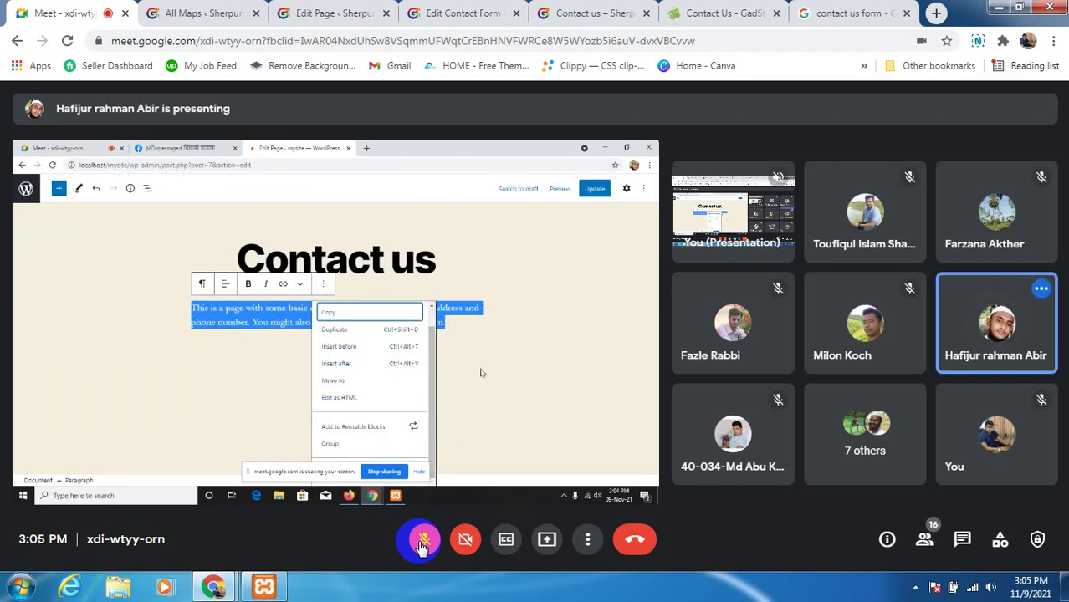
# Unmute to speak about the student's shared Plugins page, then mute again
pyautogui.click(422, 542)
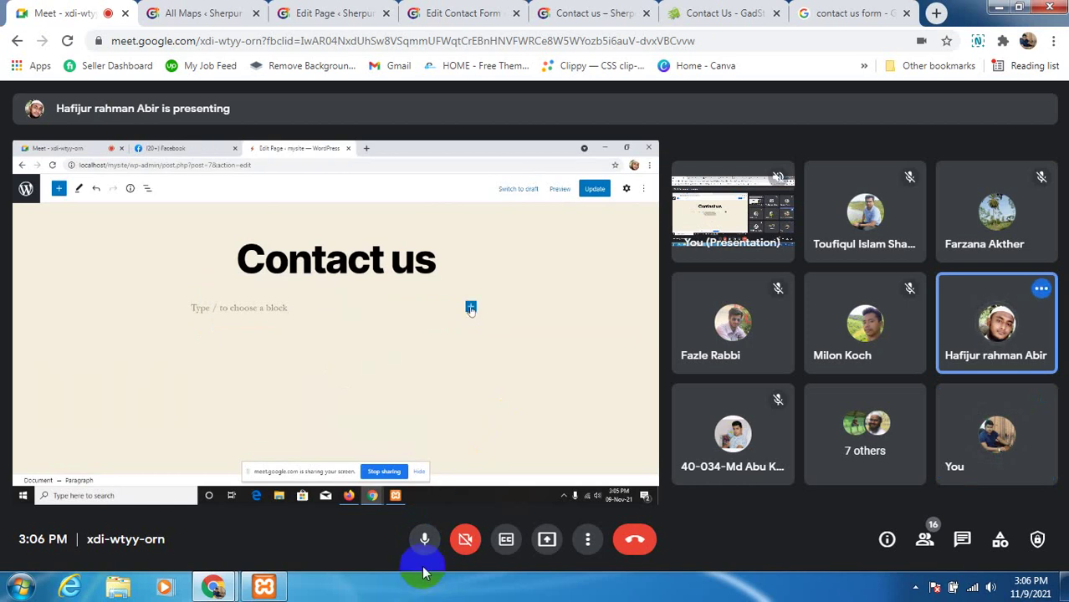
pyautogui.click(424, 541)
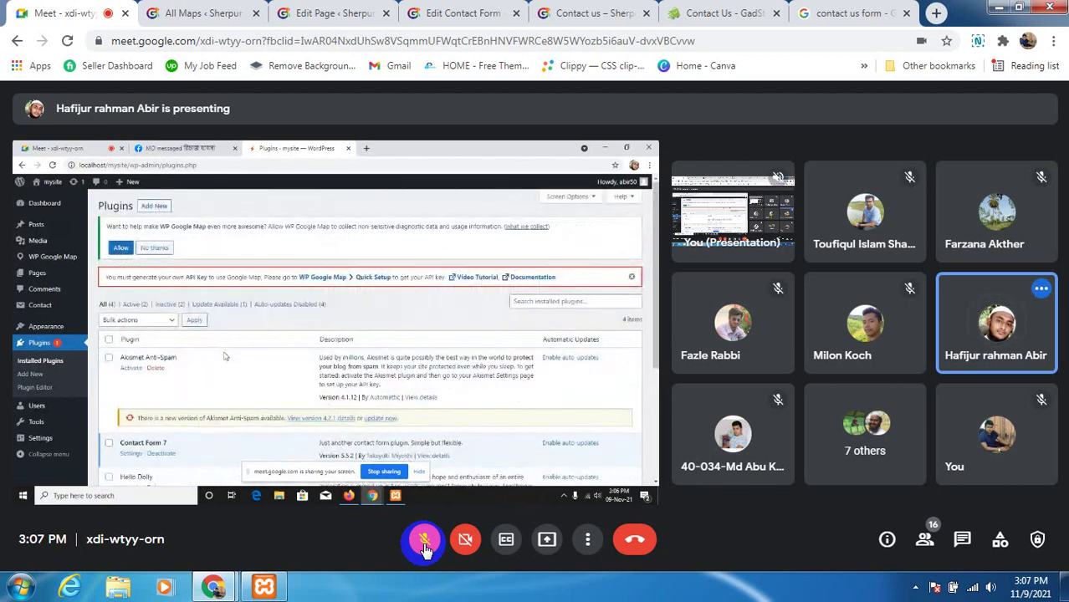
# Unmute the microphone to talk with the class
pyautogui.click(424, 543)
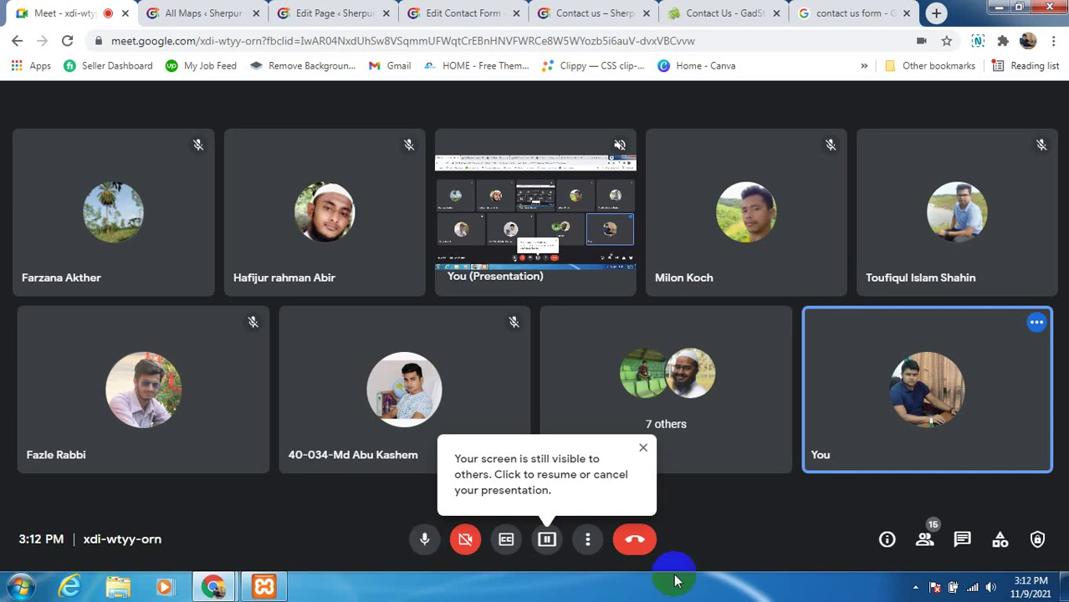
# Show the participant list, scroll through it, and dismiss the screen-still-visible notice
pyautogui.click(932, 547)
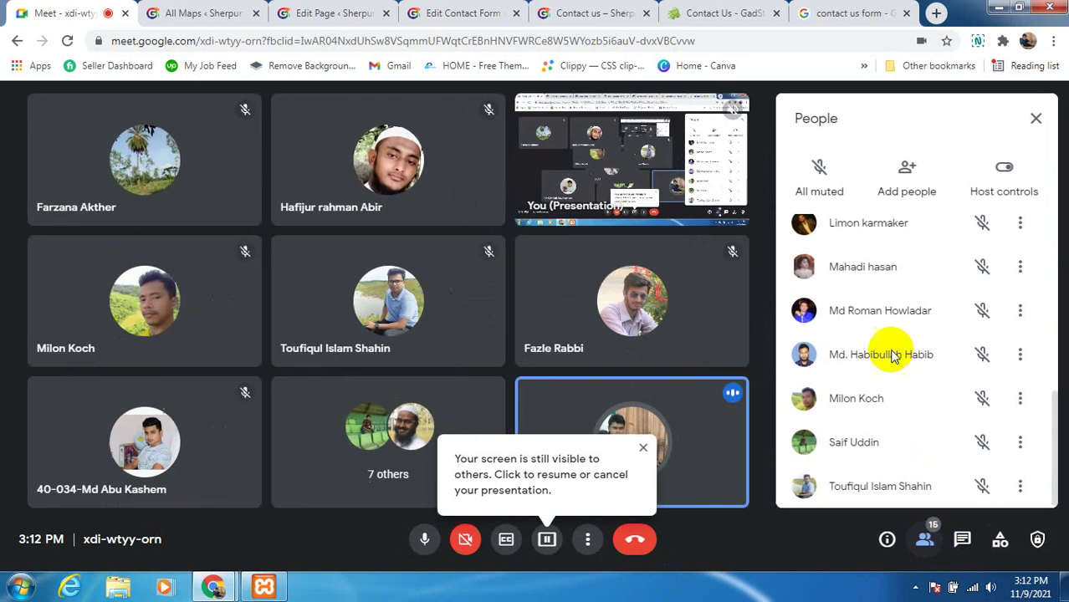
pyautogui.scroll(10, 882, 311)
pyautogui.scroll(1, 878, 314)
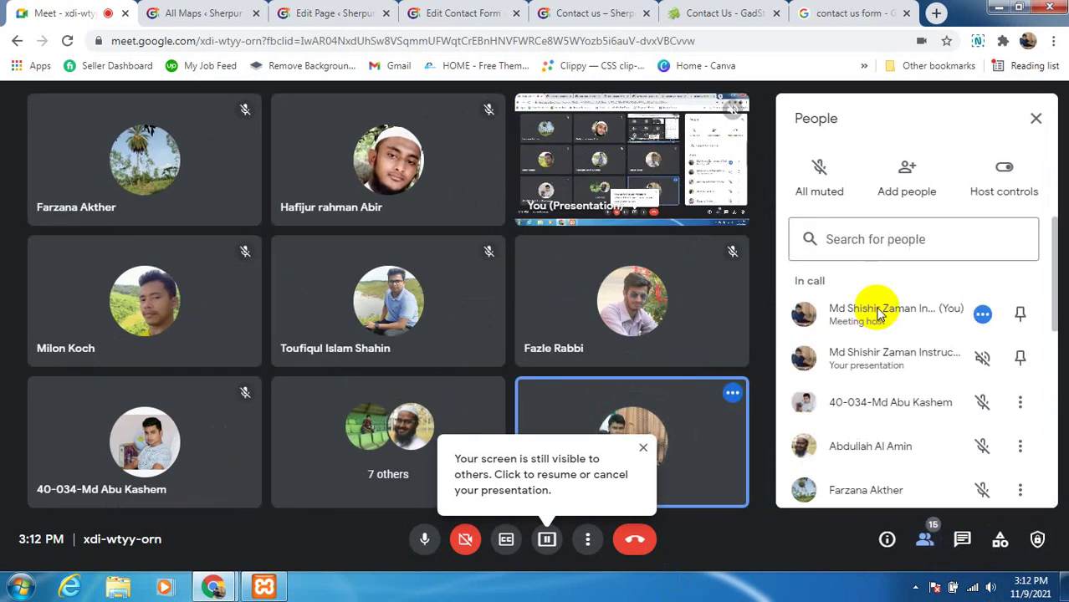
pyautogui.scroll(-2, 878, 331)
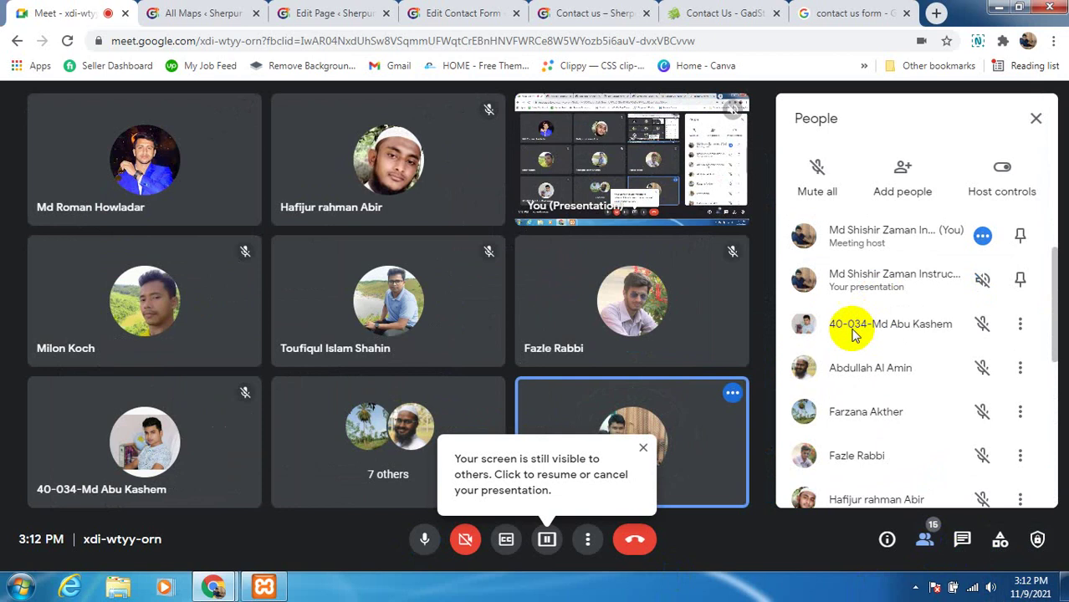
pyautogui.moveTo(123, 175)
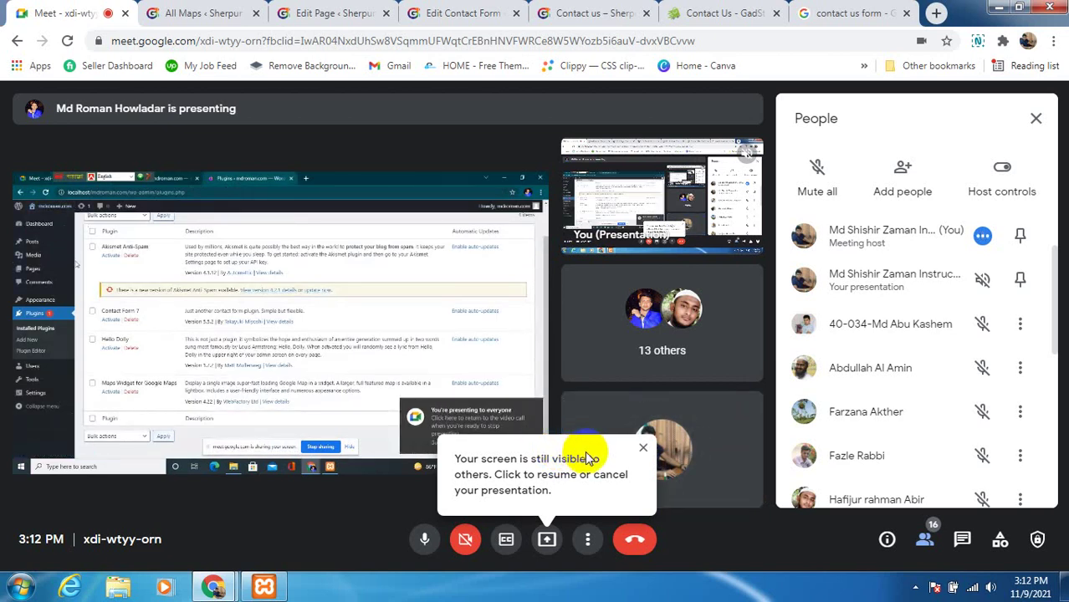
pyautogui.click(642, 450)
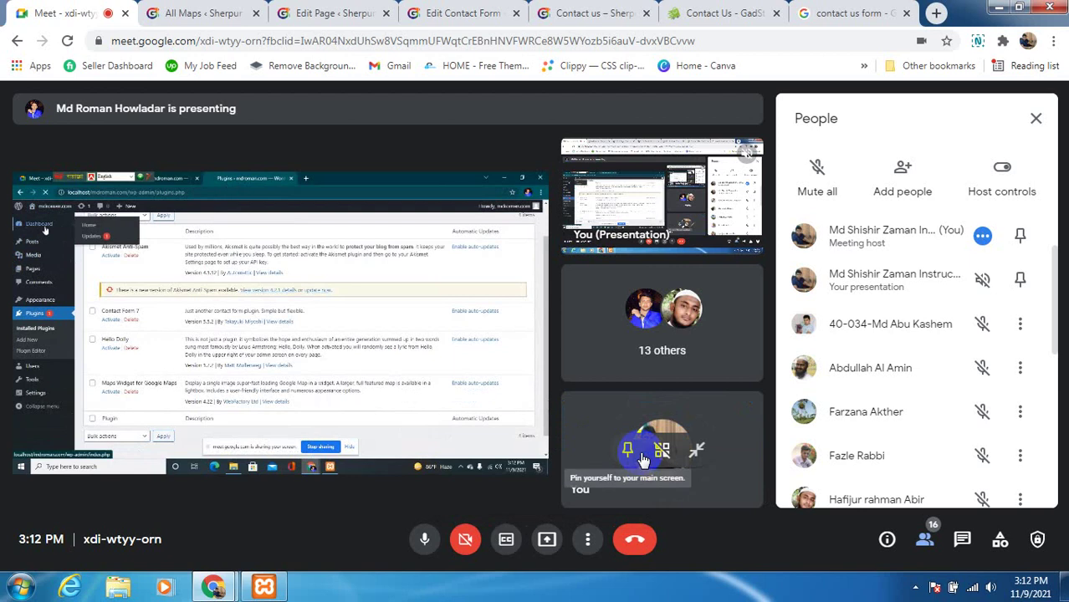
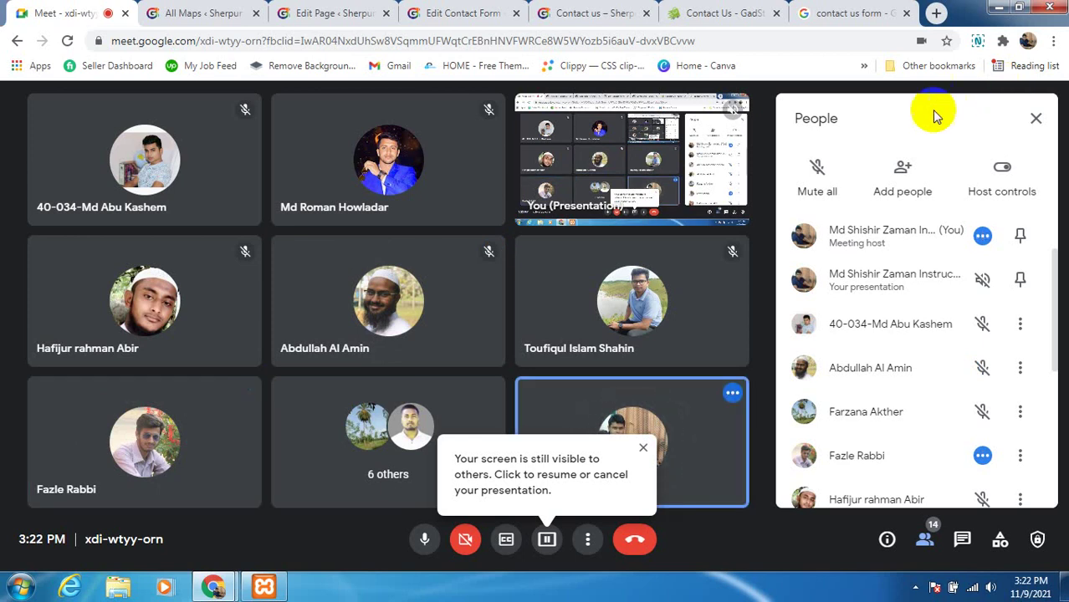
# Mute the microphone briefly, then unmute it again
pyautogui.click(423, 542)
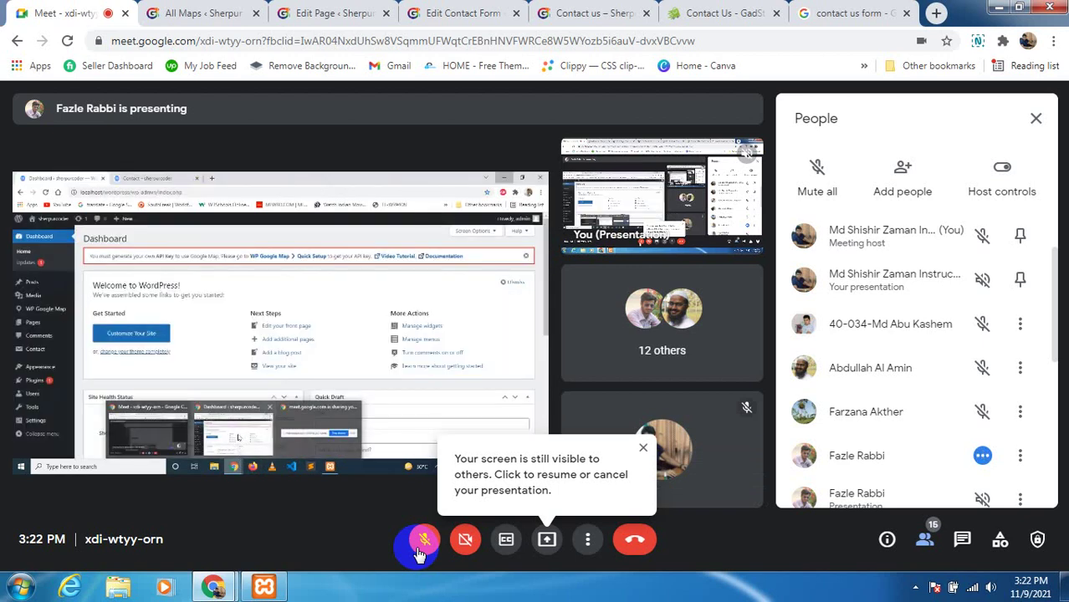
pyautogui.click(421, 554)
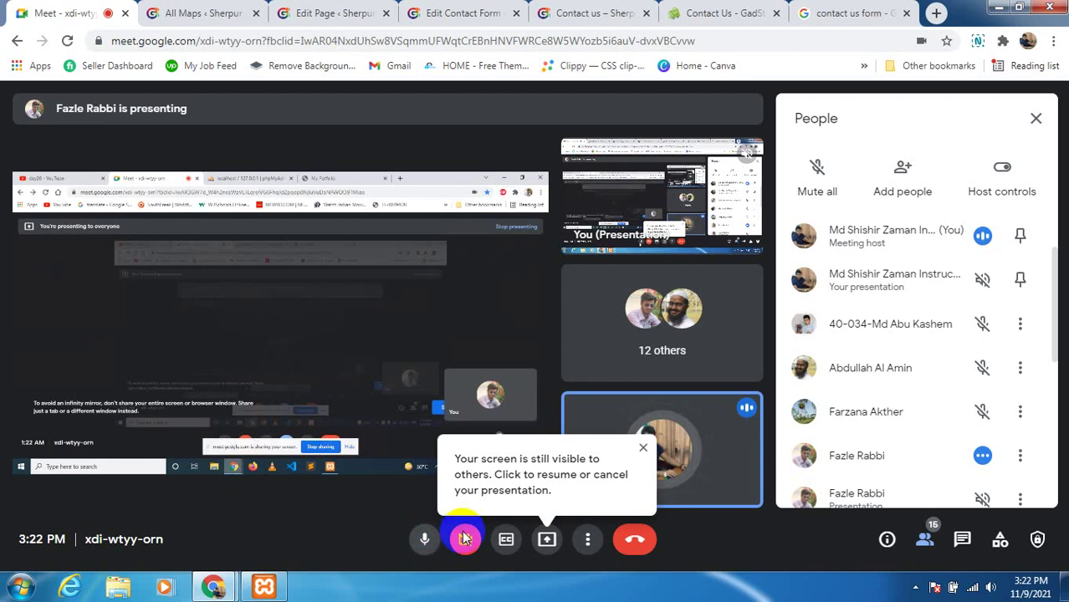
# Close the 'Your screen is still visible to others' reminder while the other participant presents
pyautogui.click(643, 449)
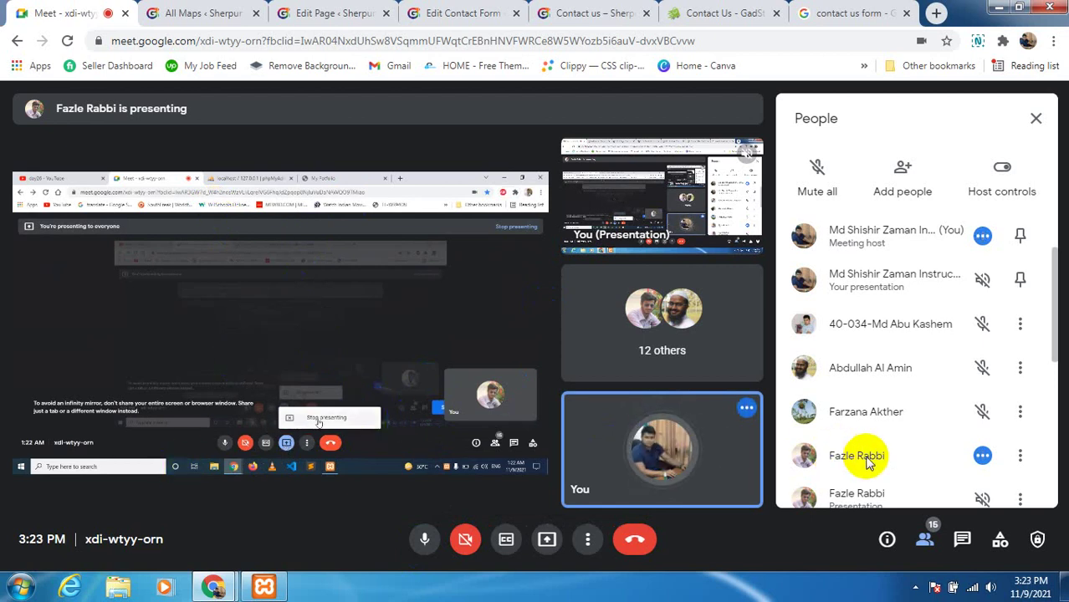
pyautogui.scroll(-1, 870, 433)
# Scroll the People panel, then close the screen-still-visible reminder once more
pyautogui.scroll(-4, 870, 435)
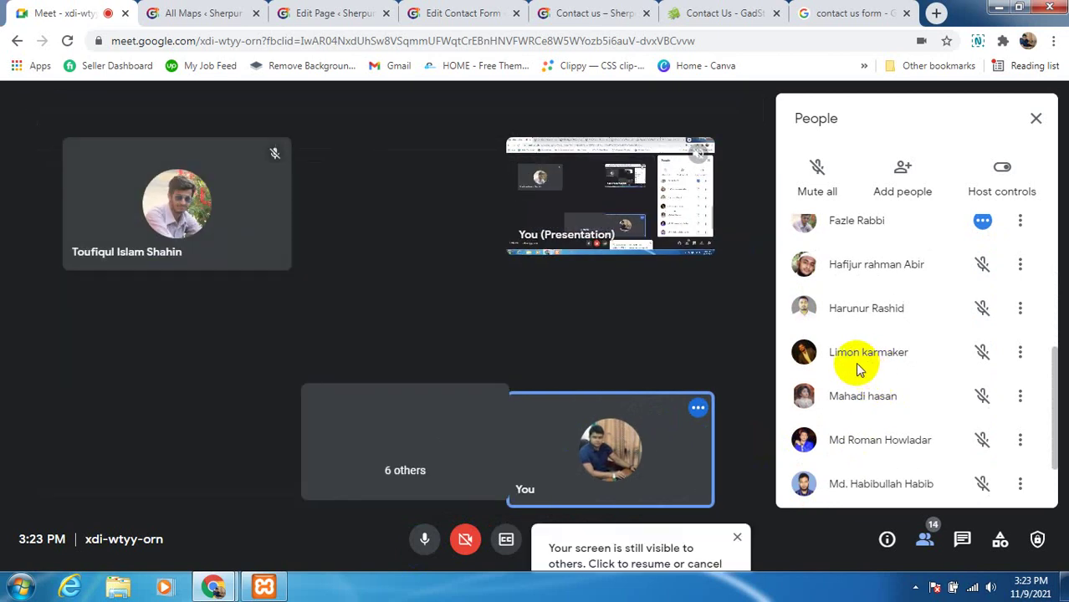
pyautogui.scroll(4, 889, 386)
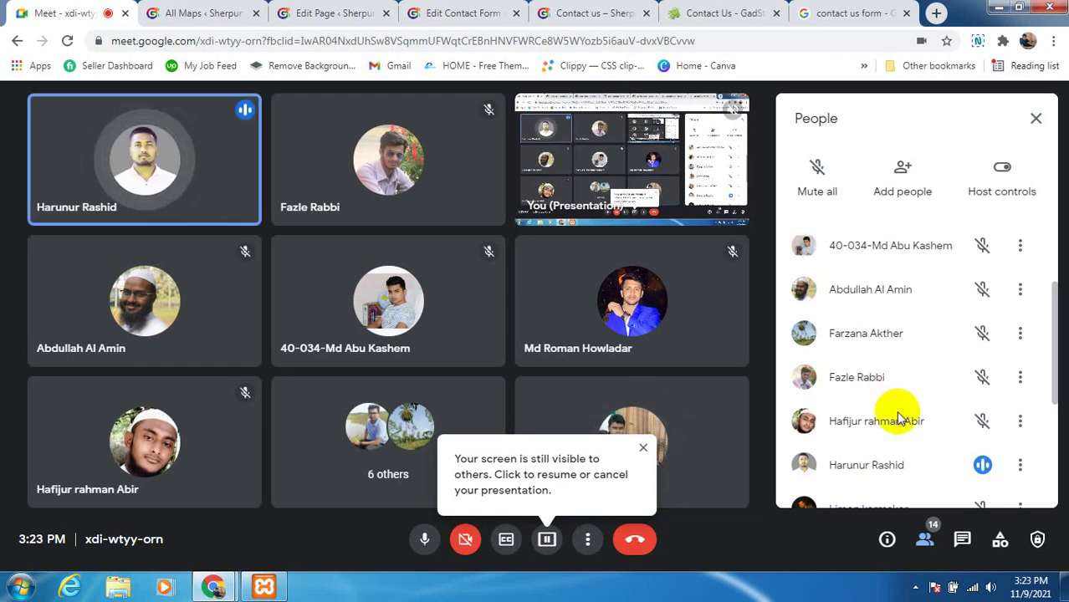
pyautogui.moveTo(214, 175)
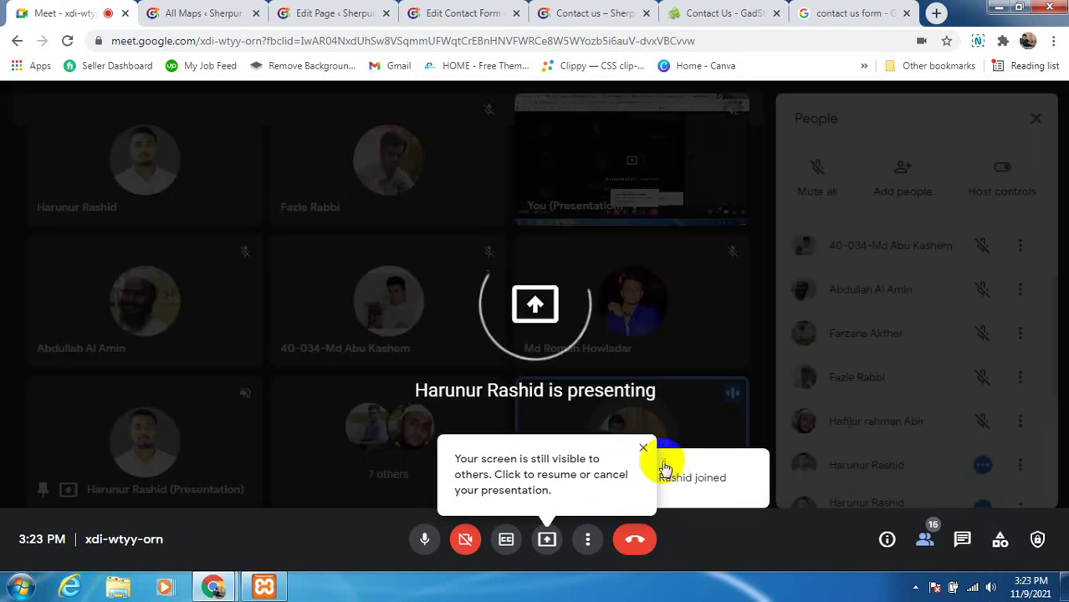
pyautogui.click(641, 448)
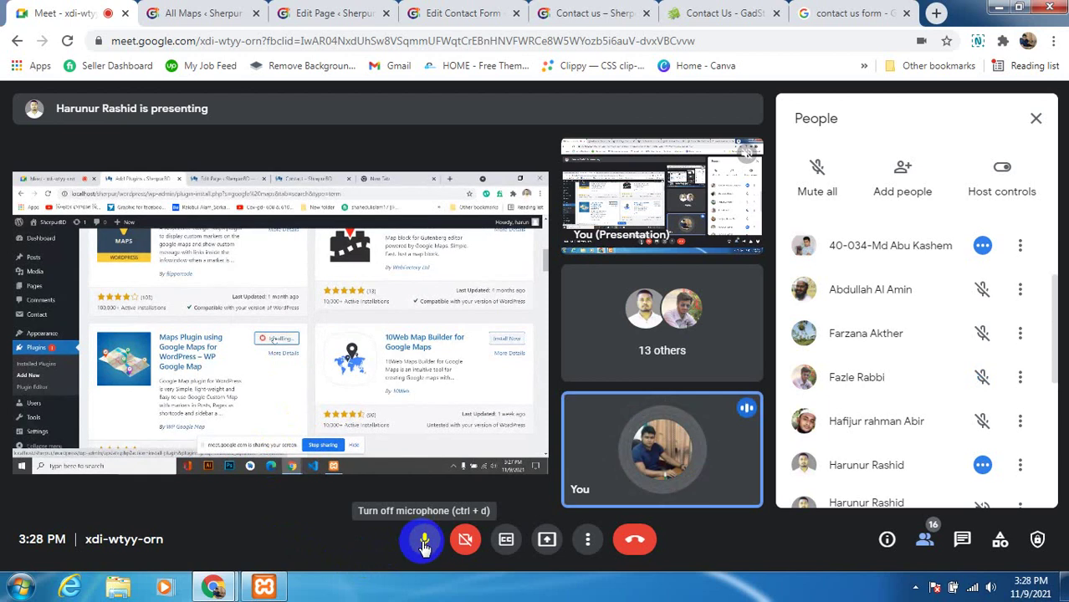
pyautogui.click(425, 544)
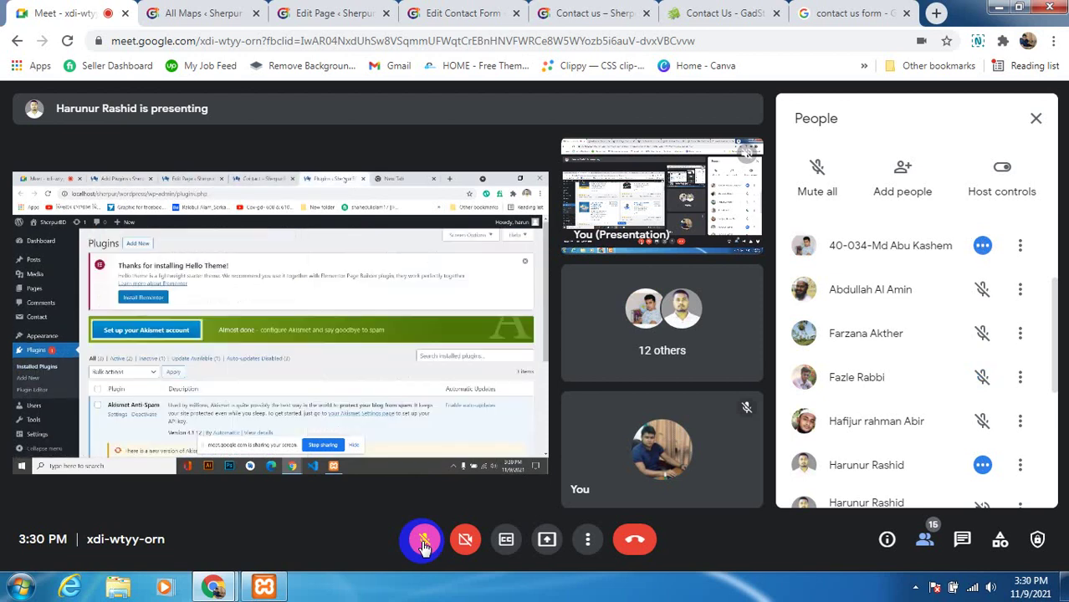
# Toggle the microphone on, off, and on again so it ends unmuted
pyautogui.click(424, 544)
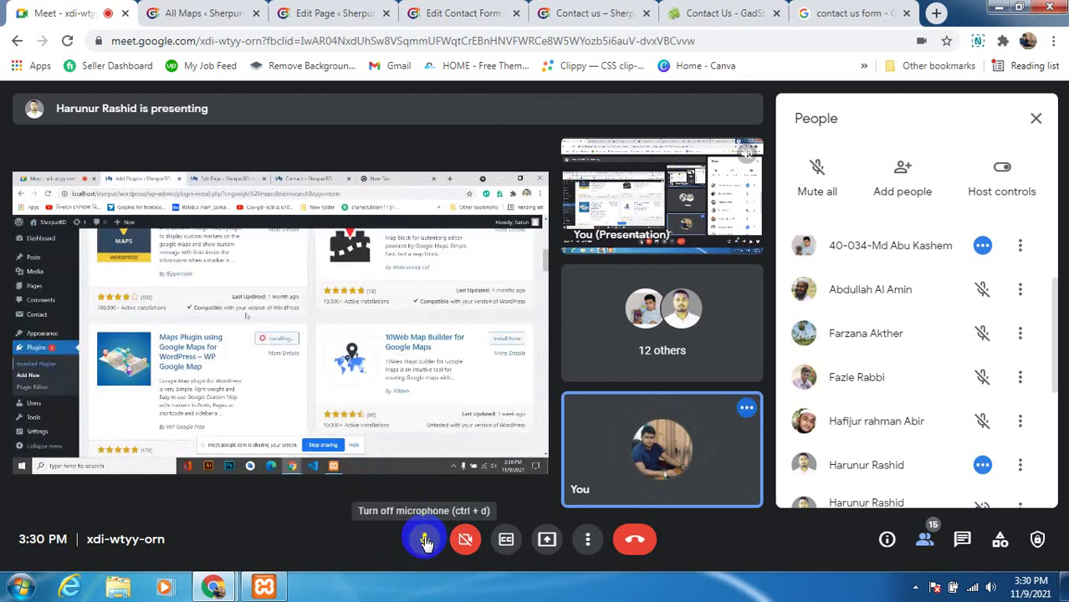
pyautogui.click(426, 540)
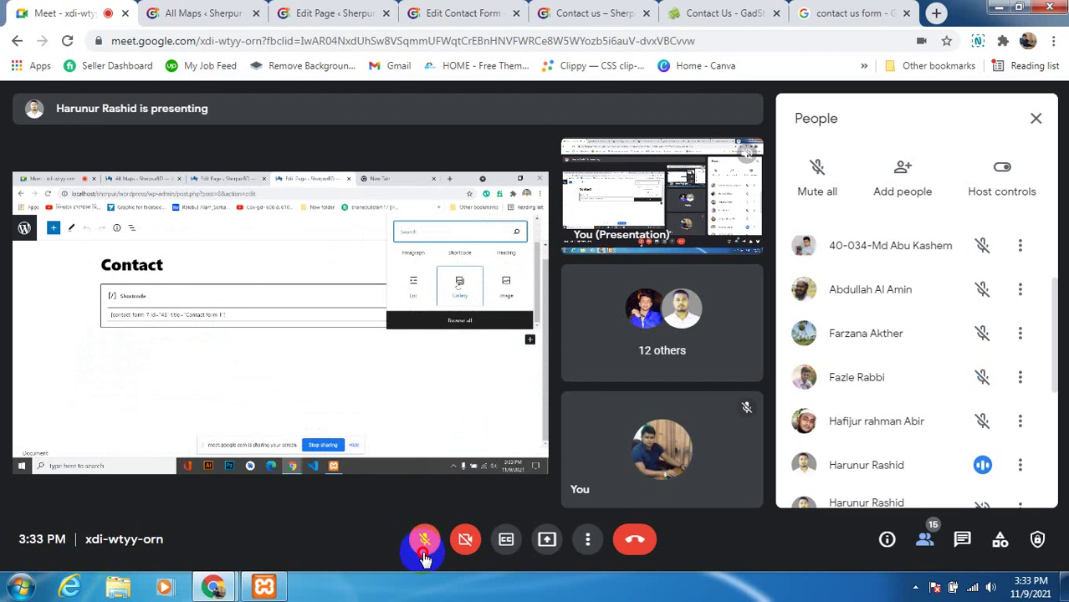
pyautogui.click(424, 552)
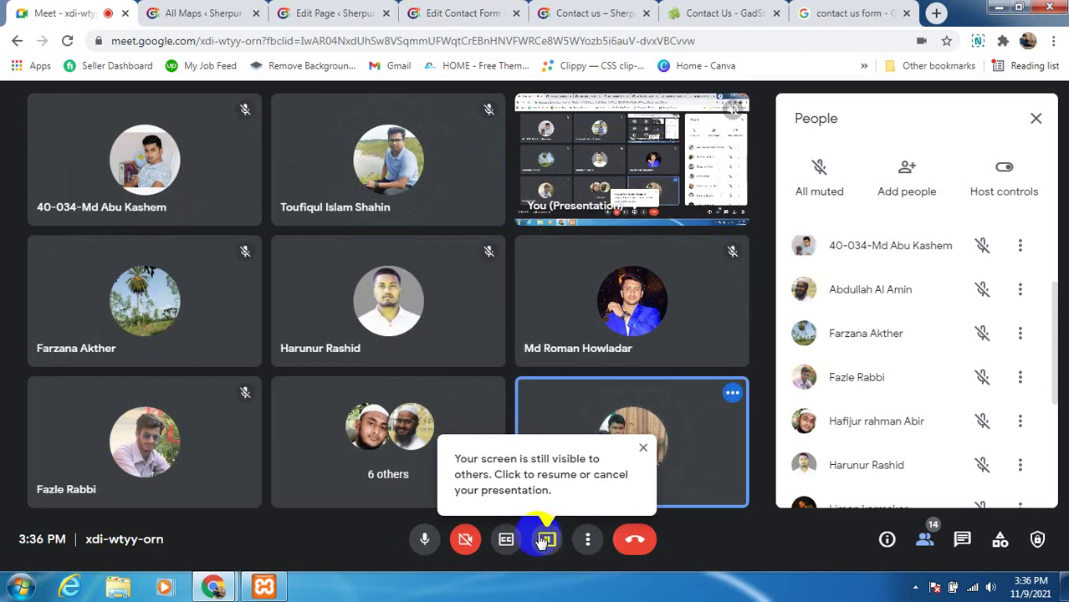
pyautogui.click(930, 532)
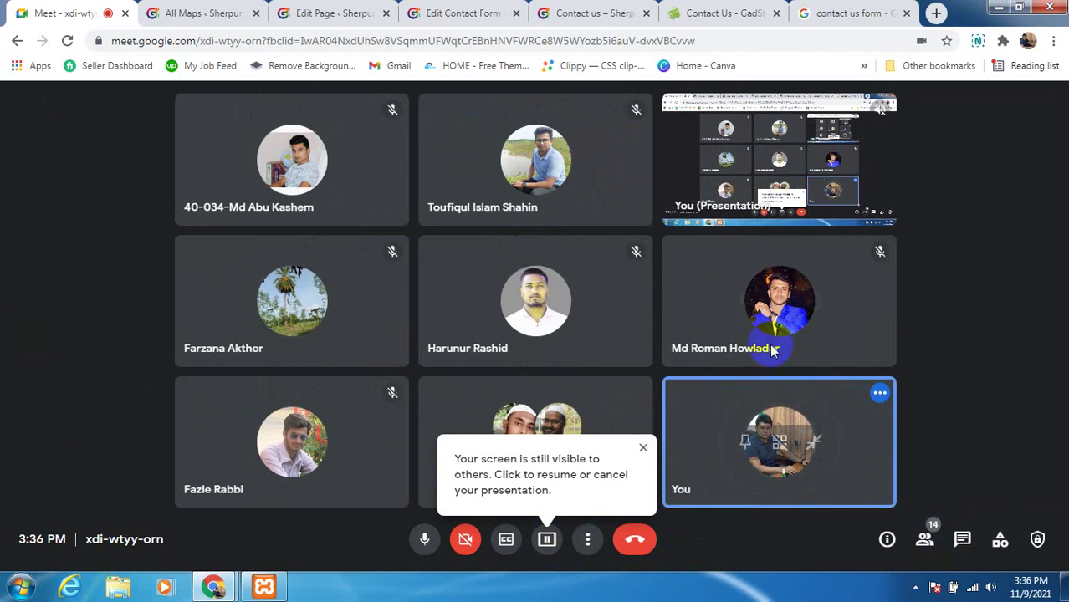
pyautogui.click(925, 550)
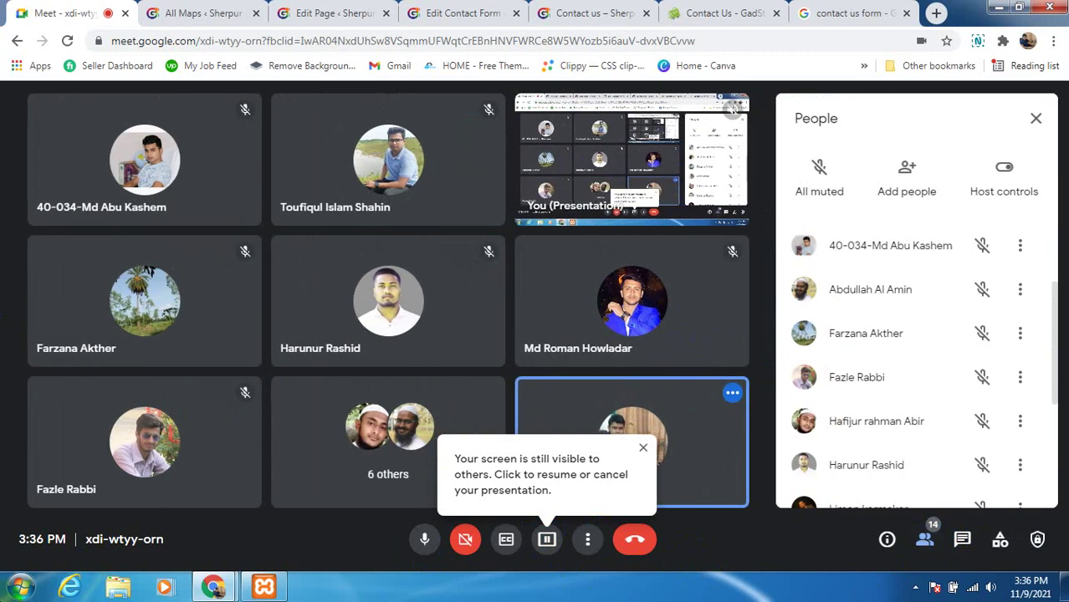
pyautogui.scroll(-2, 842, 400)
pyautogui.scroll(-2, 841, 400)
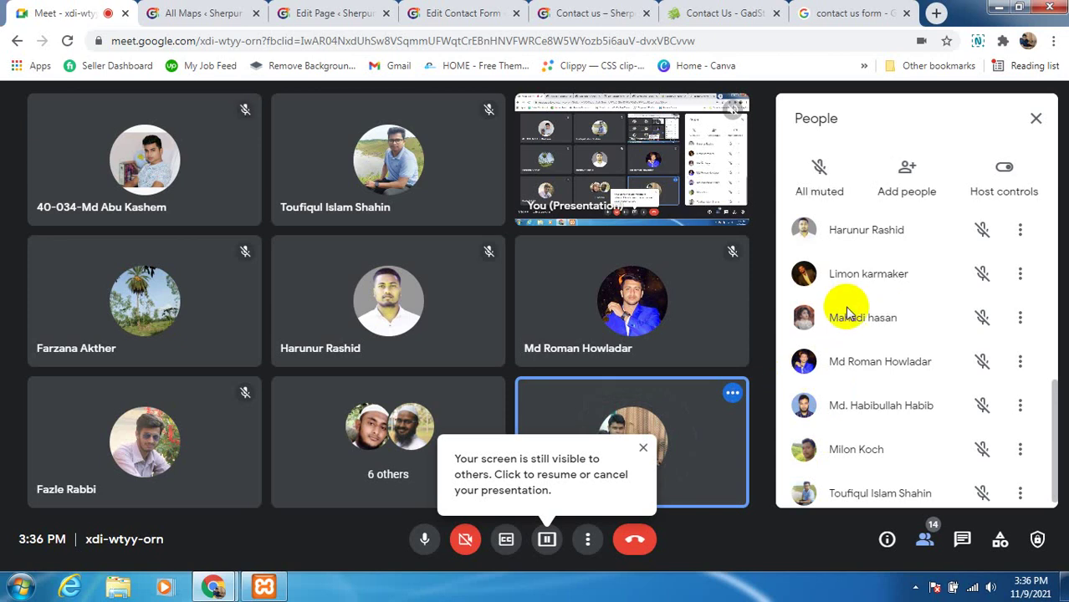
pyautogui.scroll(-1, 853, 308)
pyautogui.scroll(8, 842, 468)
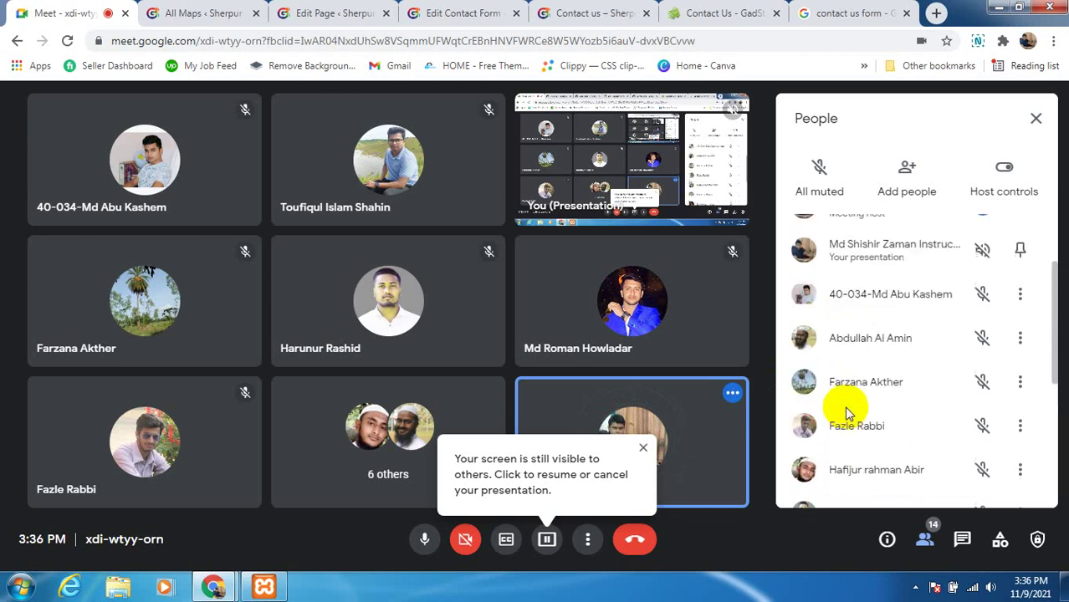
pyautogui.scroll(-2, 848, 386)
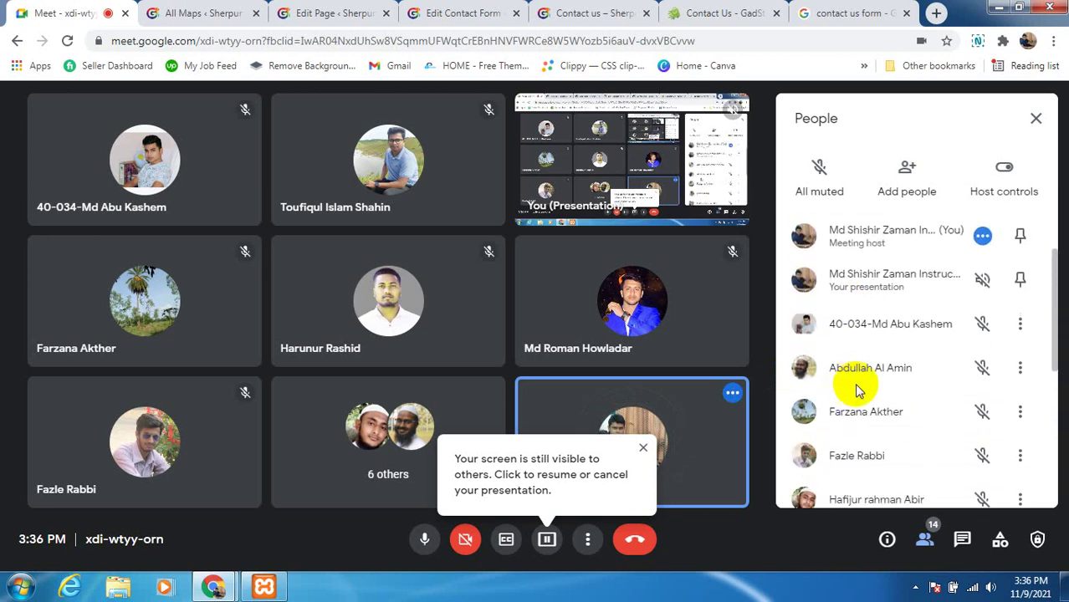
pyautogui.scroll(-2, 853, 397)
pyautogui.scroll(-4, 856, 405)
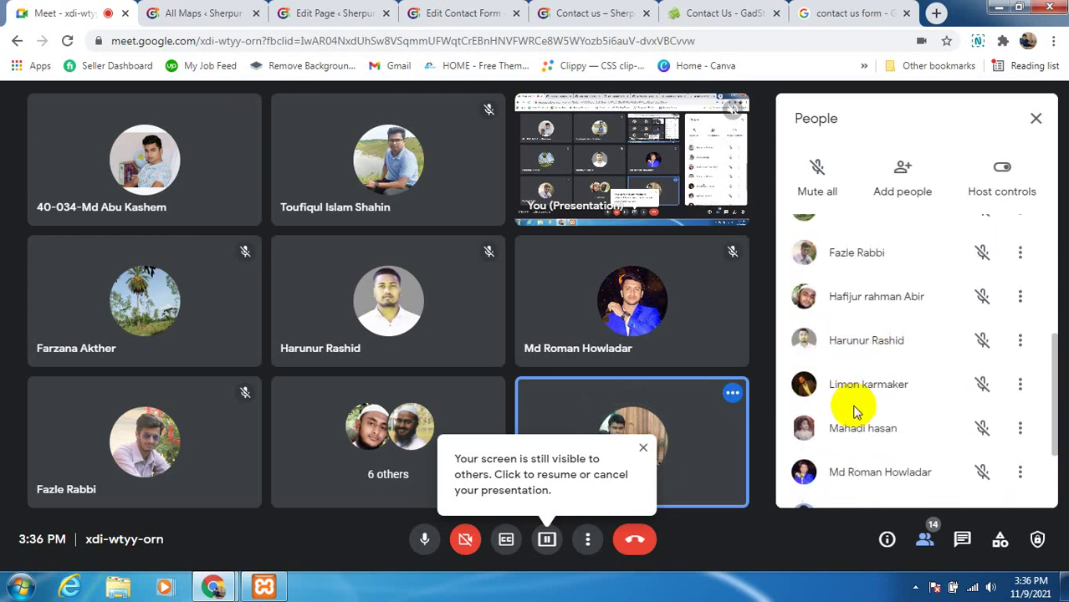
pyautogui.scroll(-2, 854, 410)
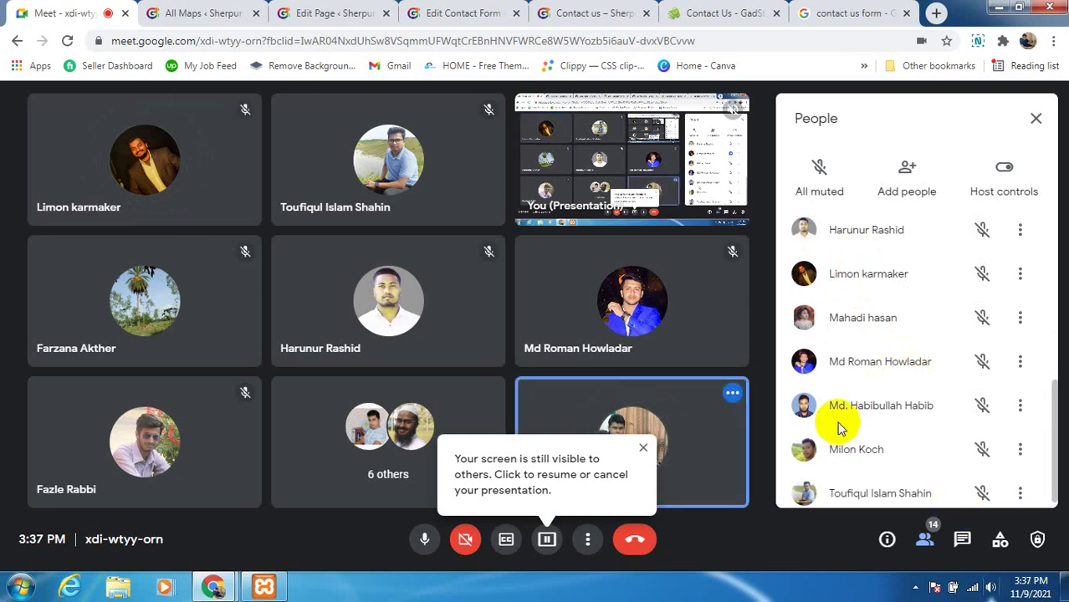
pyautogui.scroll(-1, 840, 439)
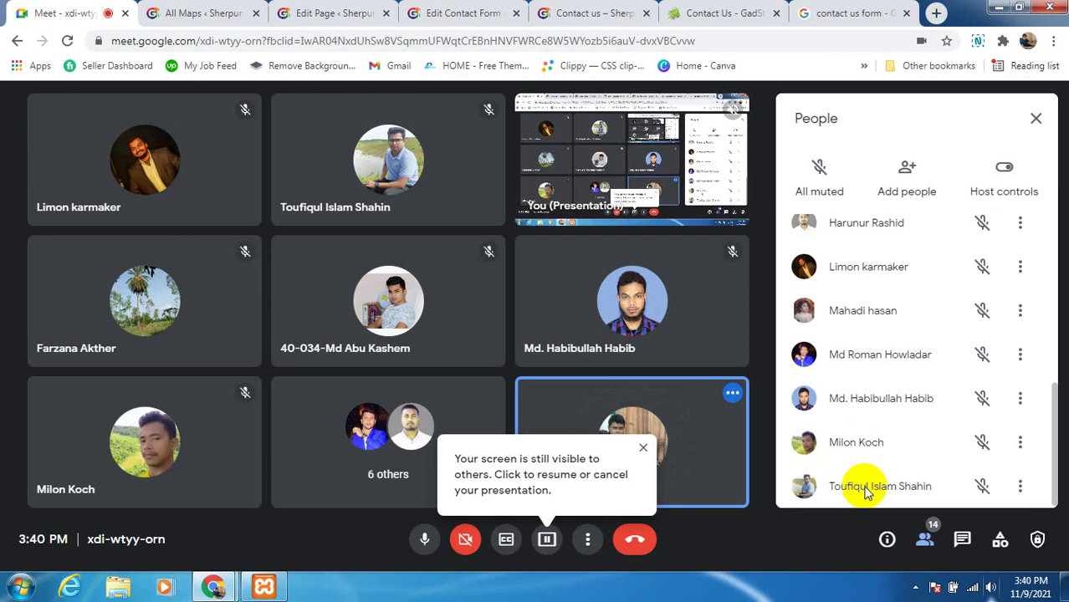
# Resume presenting the screen and close both extra contact-form browser tabs
pyautogui.click(505, 542)
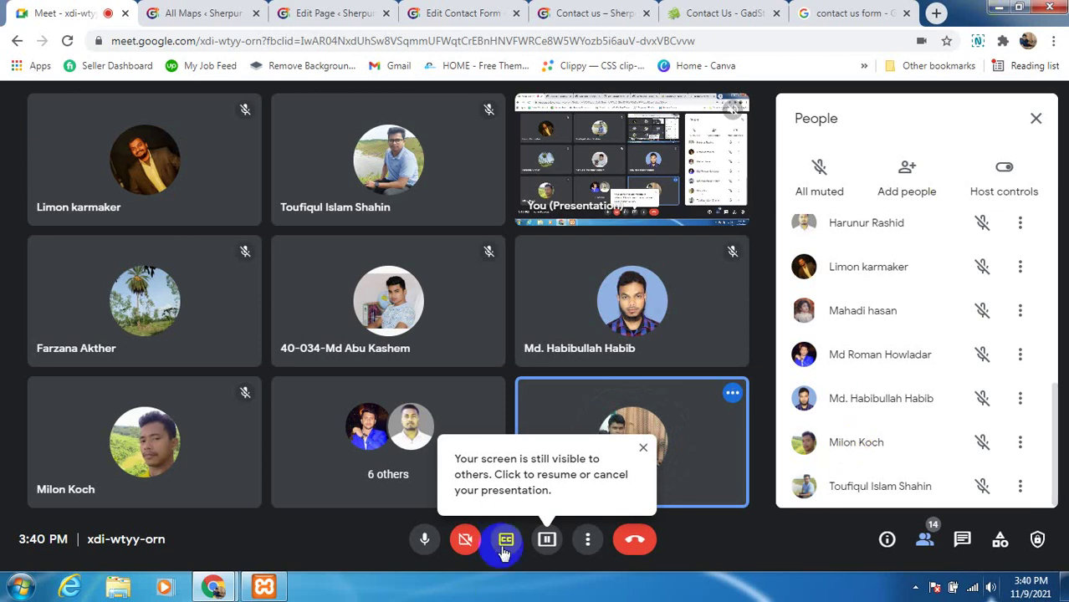
pyautogui.click(547, 539)
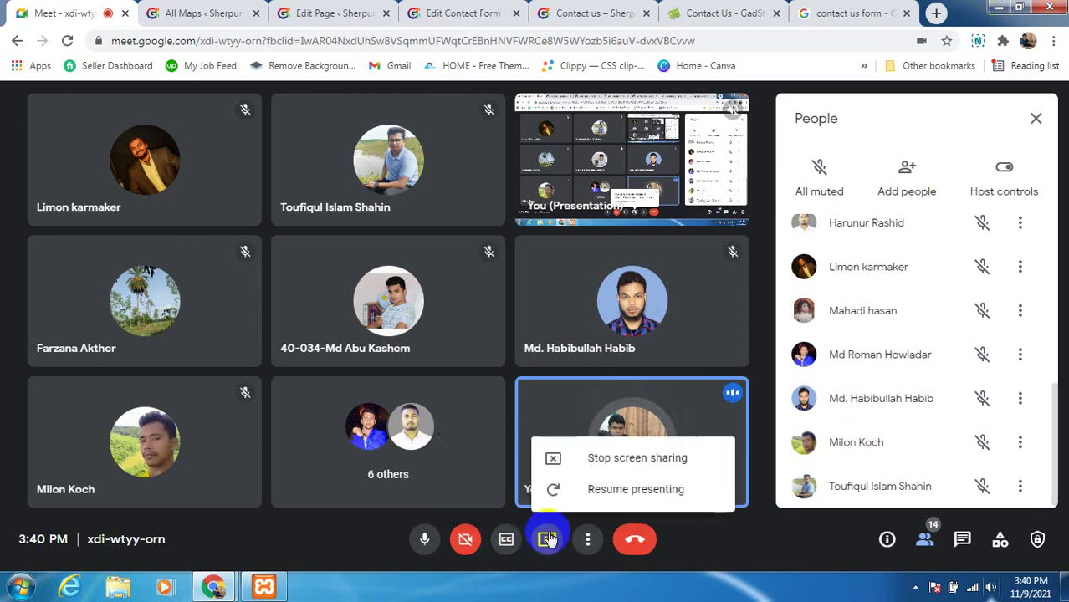
pyautogui.click(627, 486)
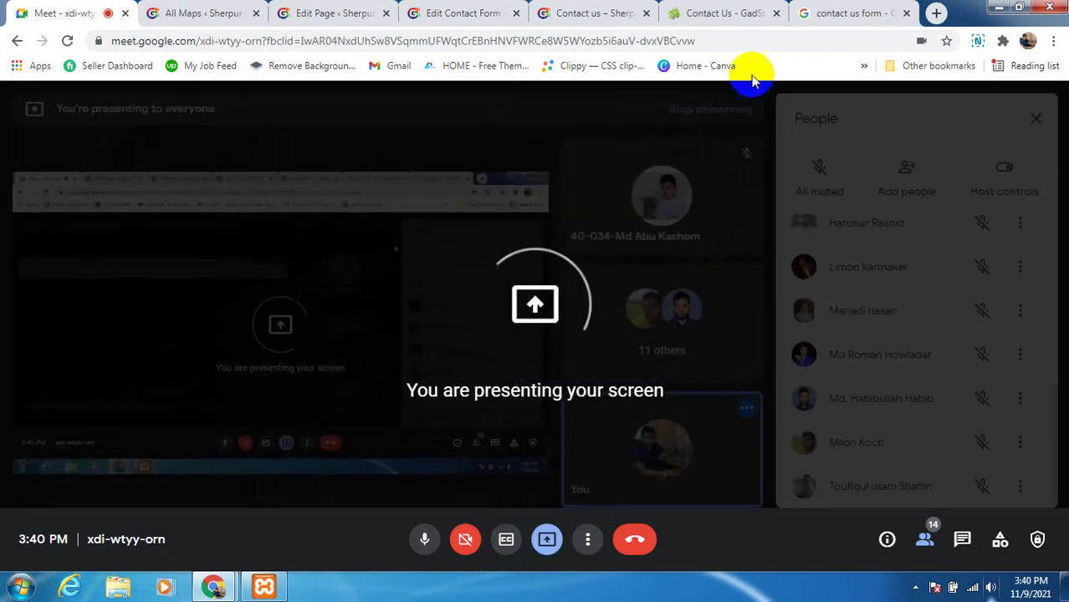
pyautogui.click(776, 14)
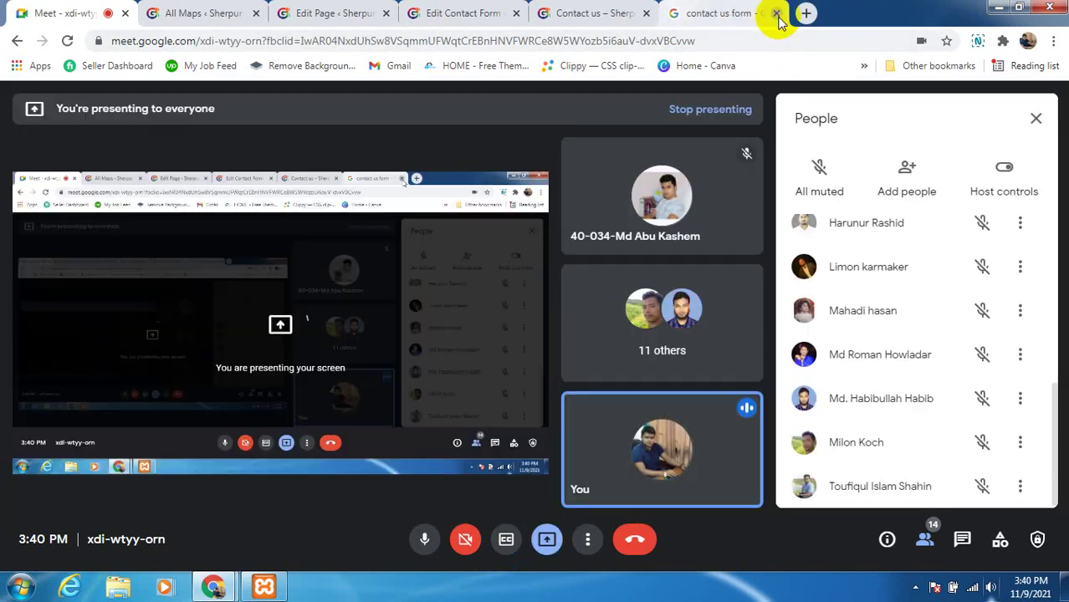
pyautogui.click(775, 13)
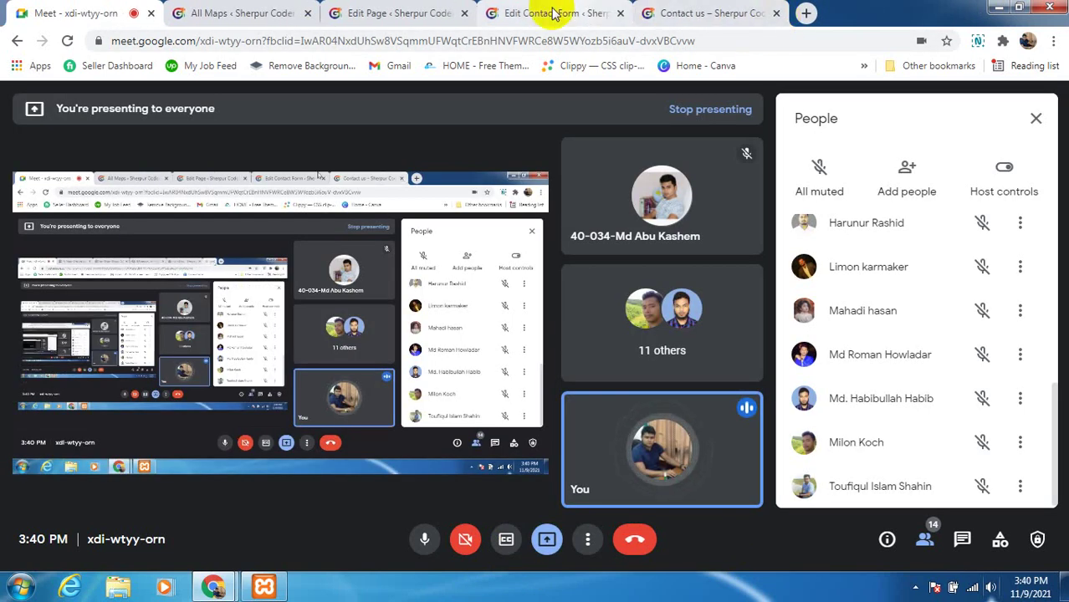
# Read the new in-call chat message, close chat, and return to the WordPress All Maps page
pyautogui.click(210, 12)
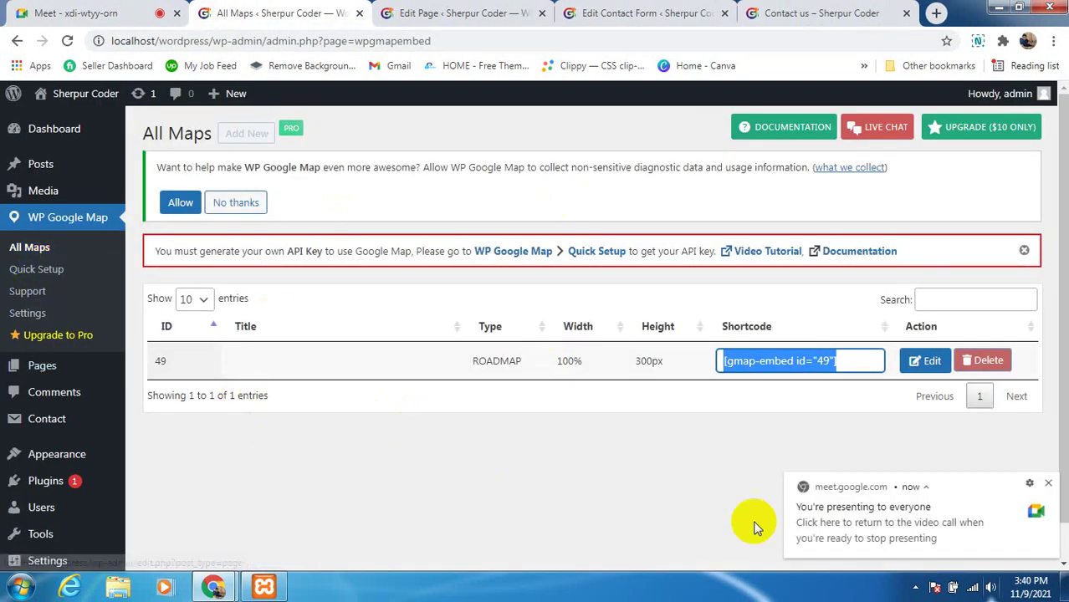
pyautogui.click(108, 11)
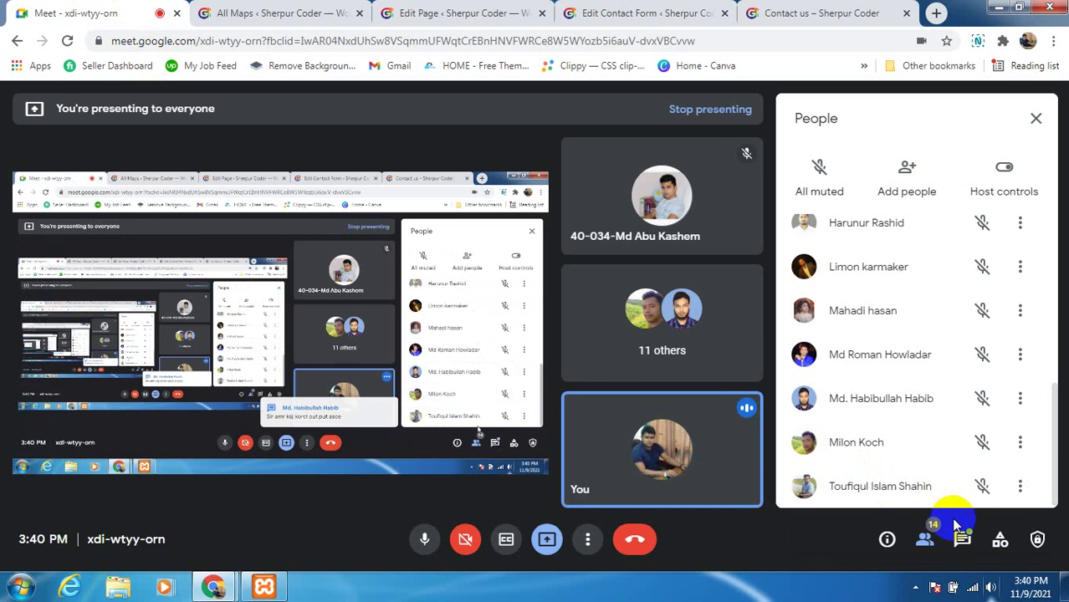
pyautogui.click(962, 536)
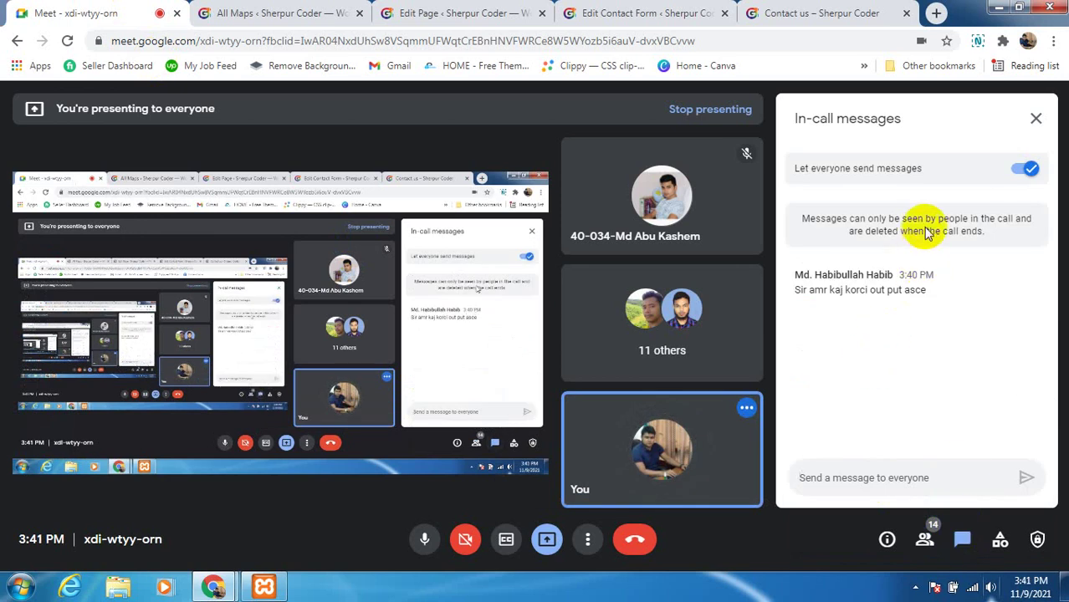
pyautogui.click(1035, 118)
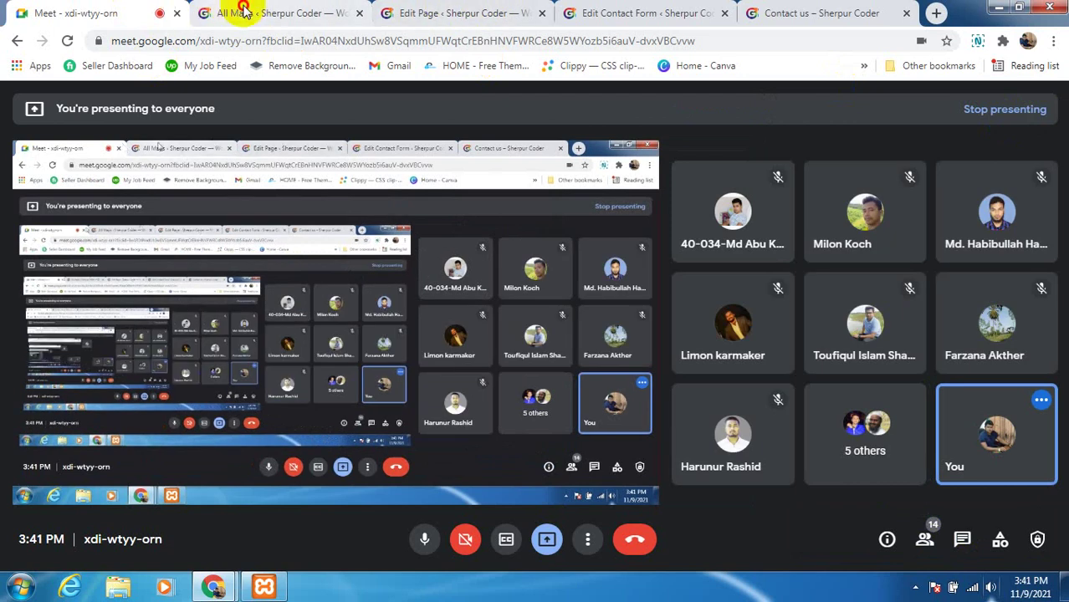
pyautogui.click(243, 10)
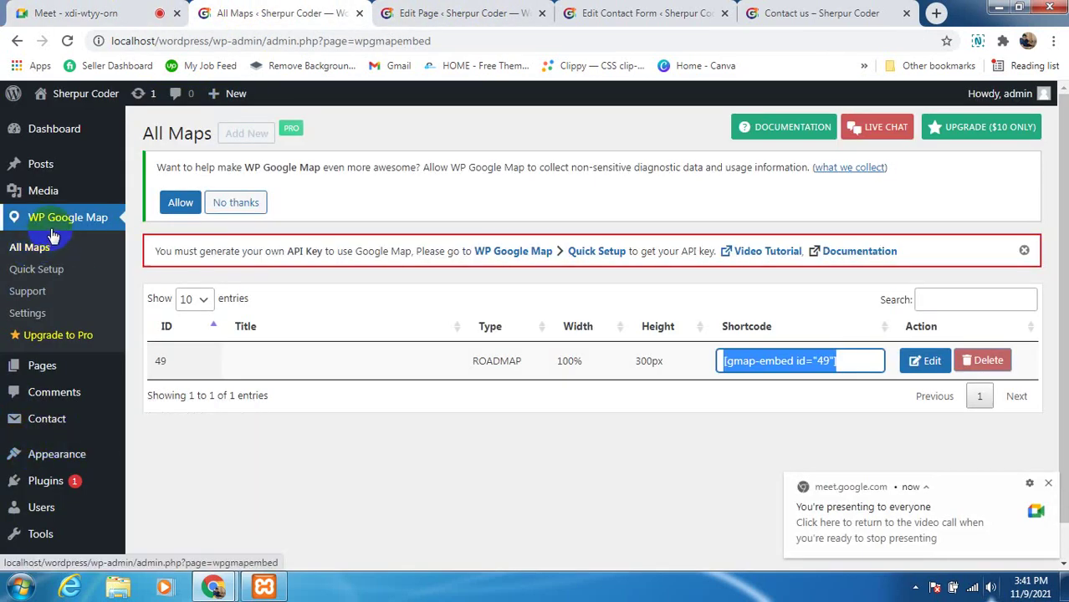
pyautogui.scroll(-1, 50, 414)
pyautogui.moveTo(74, 424)
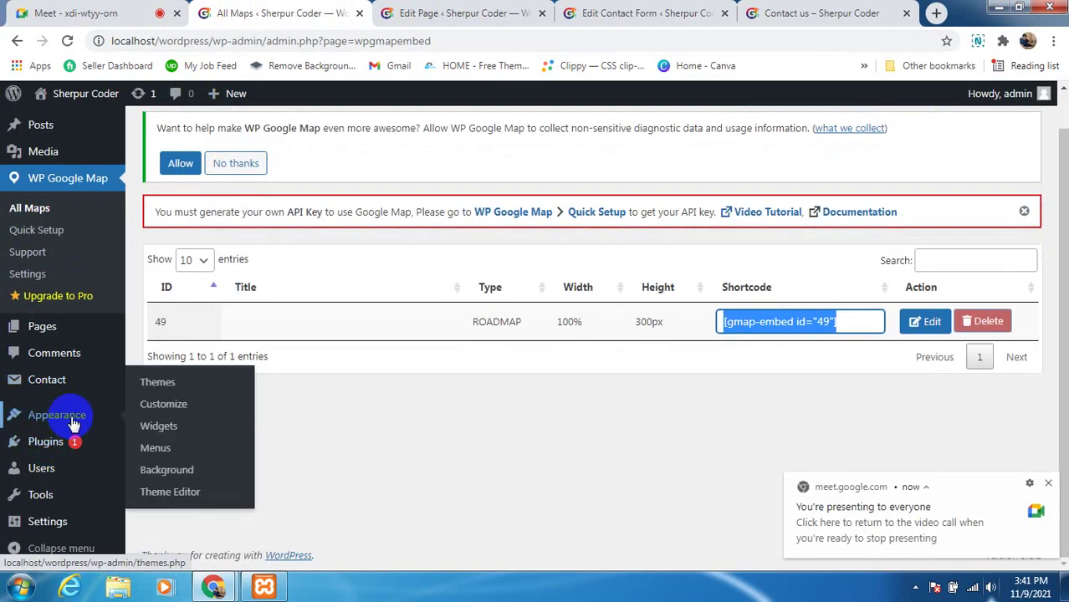
pyautogui.click(66, 41)
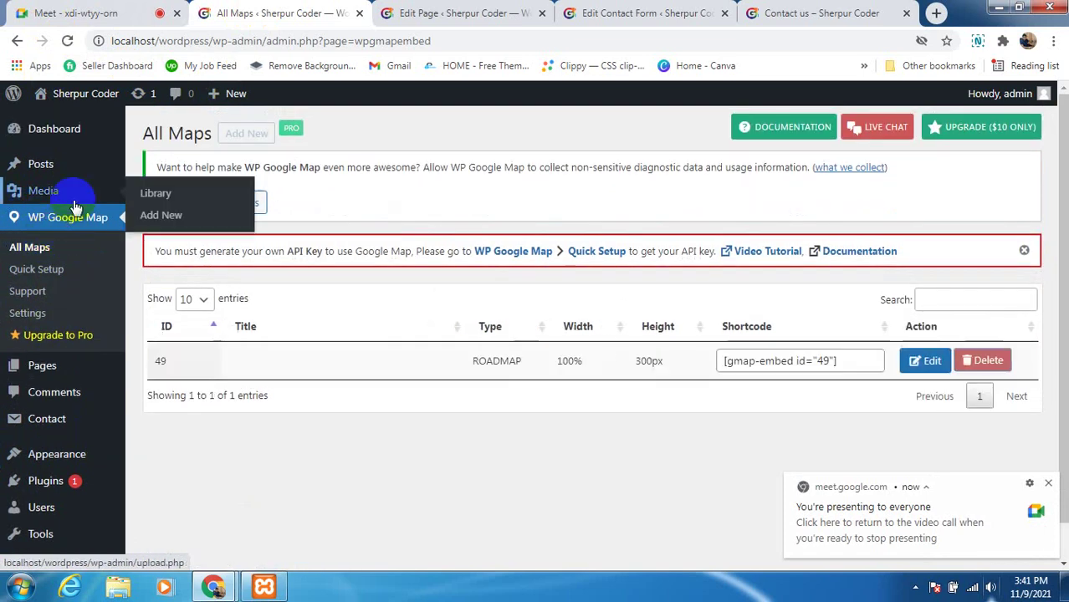
pyautogui.scroll(-2, 50, 219)
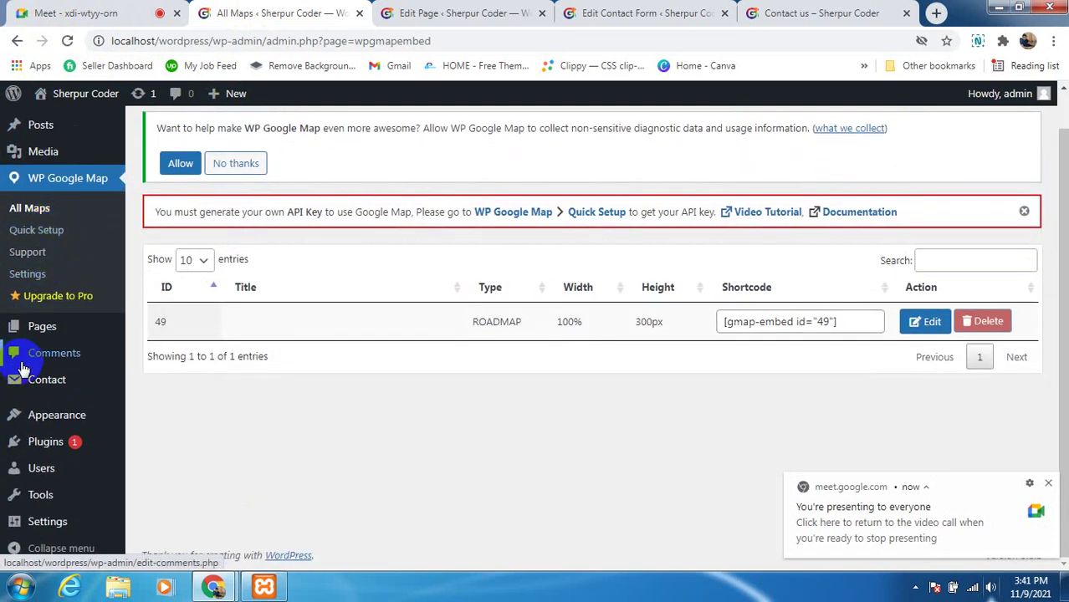
pyautogui.scroll(2, 25, 418)
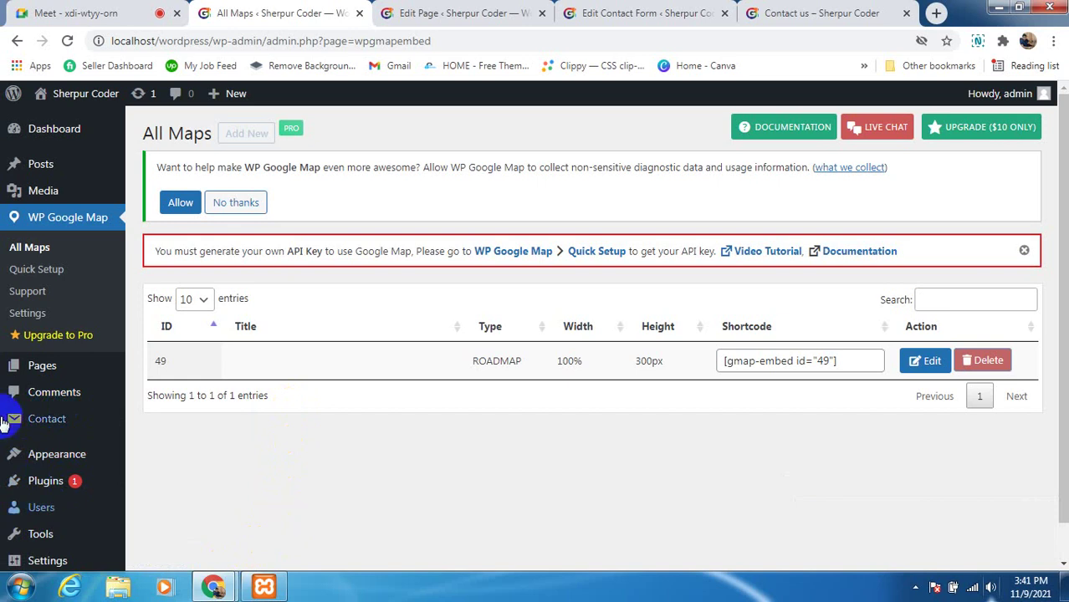
pyautogui.click(70, 514)
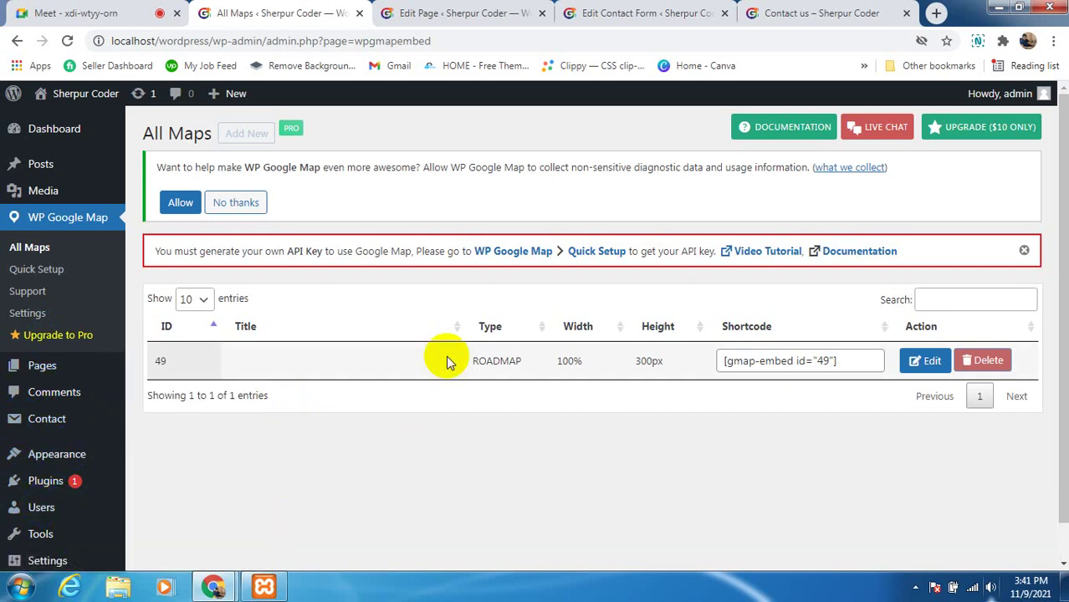
pyautogui.click(51, 441)
pyautogui.scroll(-1, 50, 433)
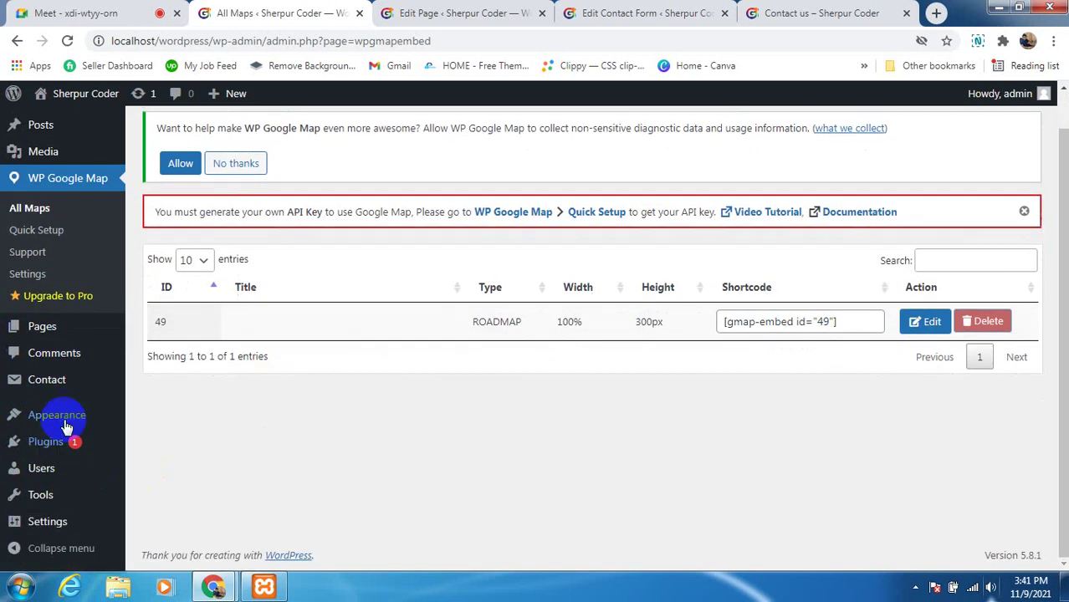
pyautogui.moveTo(75, 415)
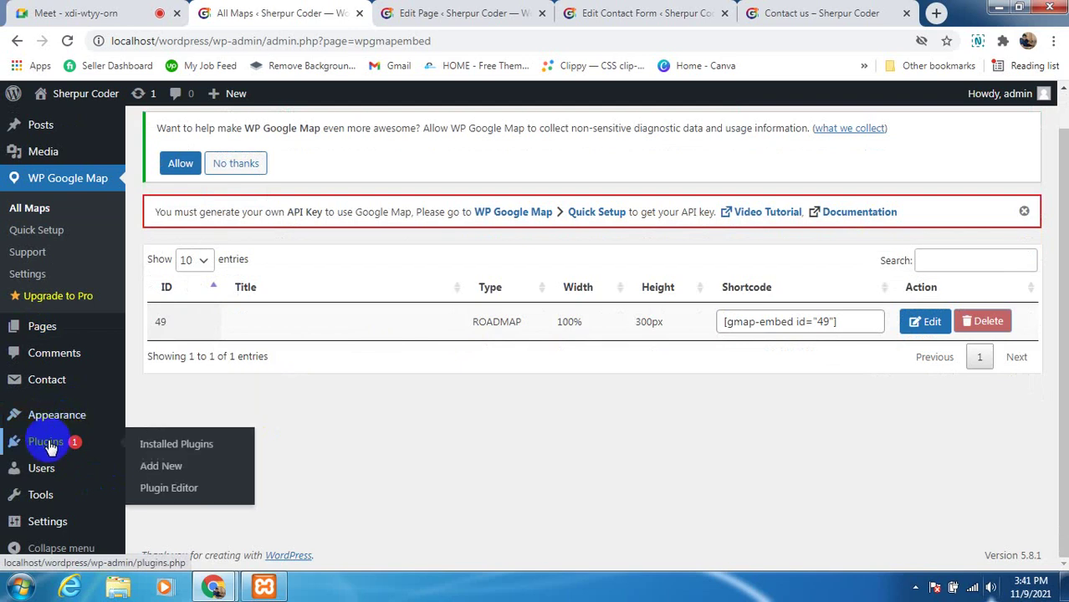
pyautogui.moveTo(42, 477)
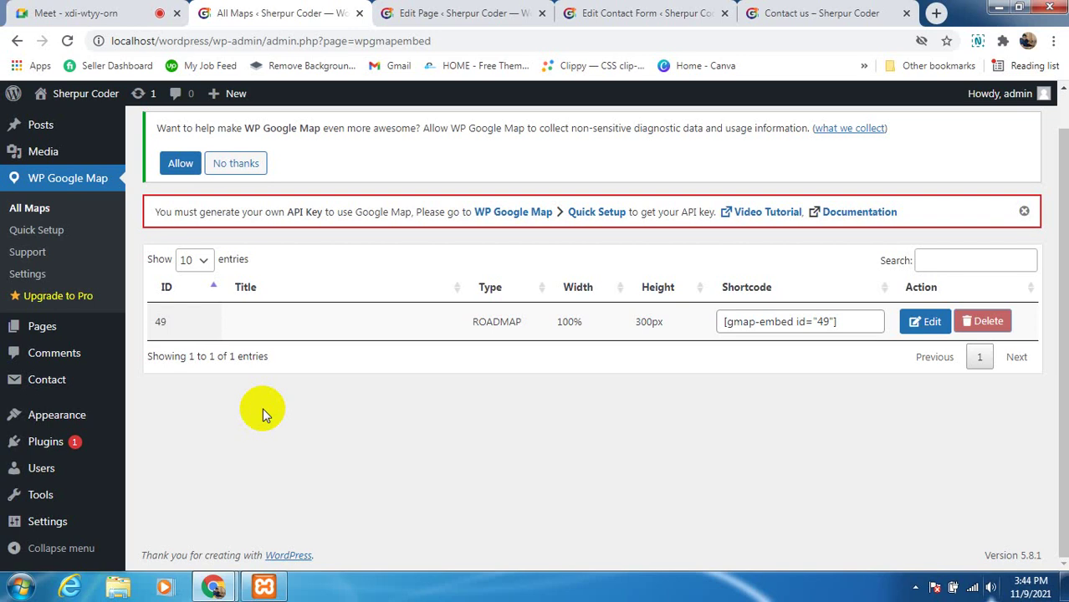
pyautogui.moveTo(47, 470)
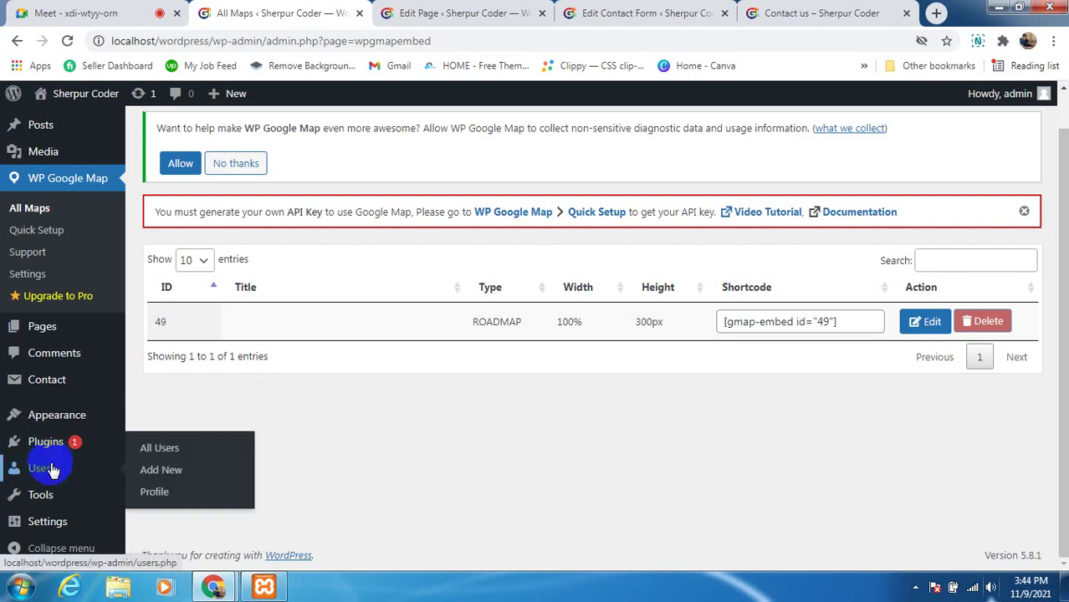
# Go to All Users, showing the single Administrator, and start the Add New User form
pyautogui.click(167, 451)
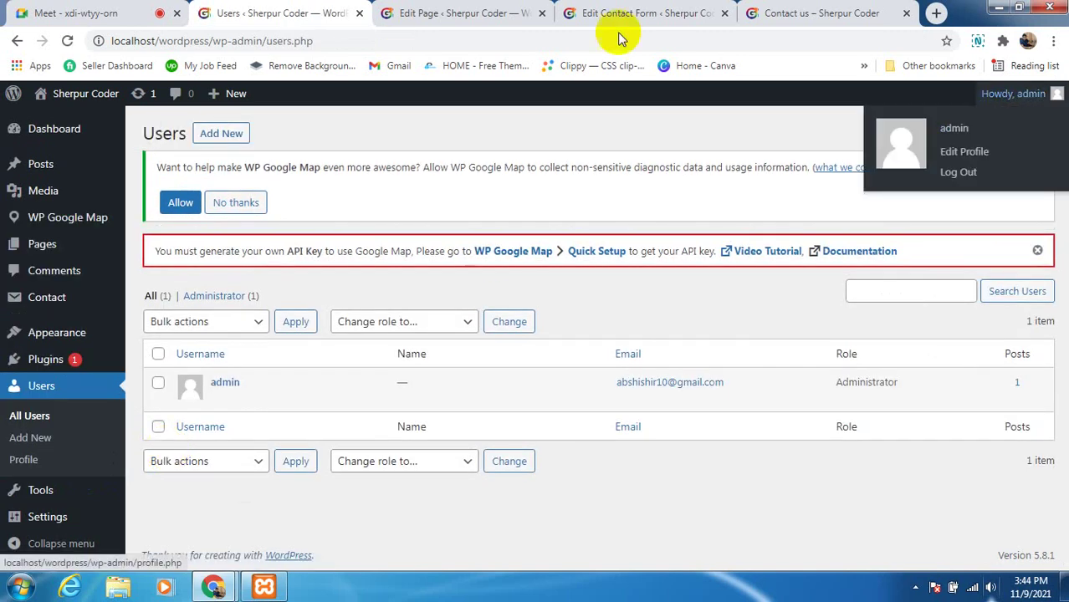
pyautogui.moveTo(369, 399)
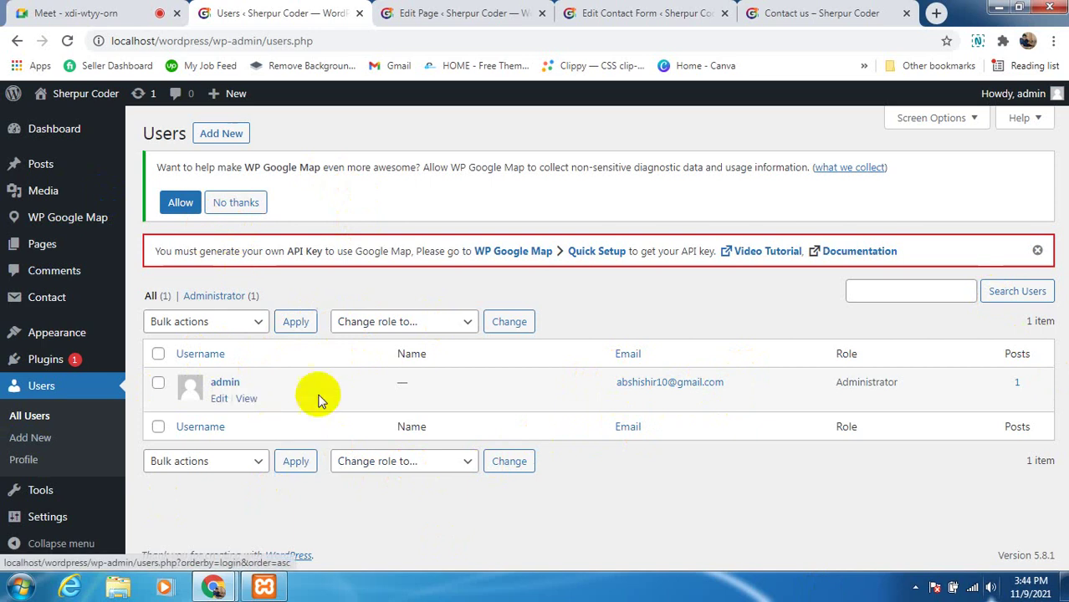
pyautogui.click(225, 138)
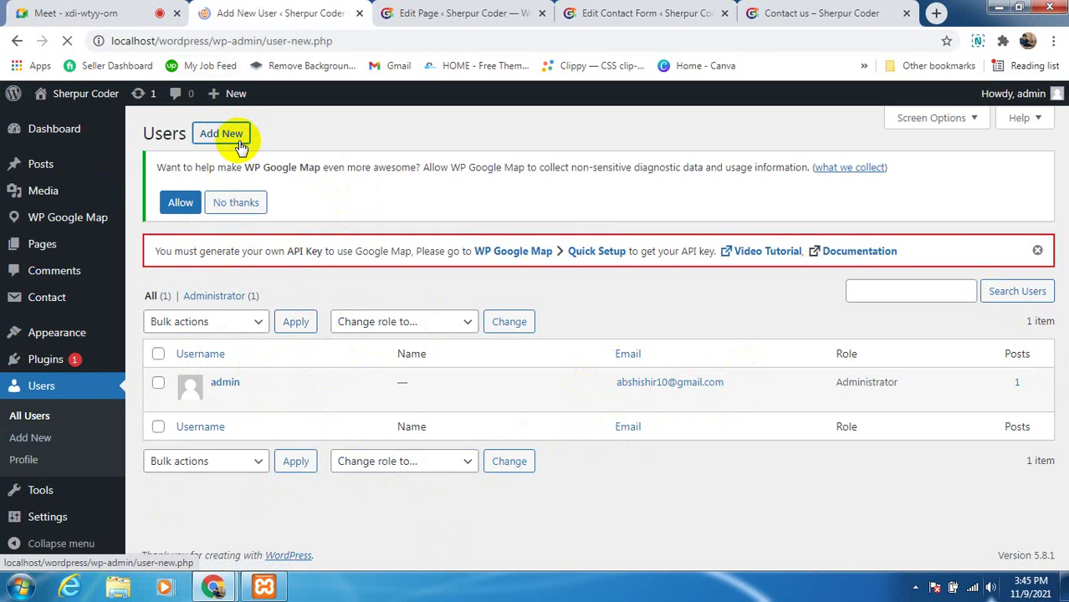
# Enter the new user's username, correcting the mistyped first letters
pyautogui.scroll(-1, 447, 374)
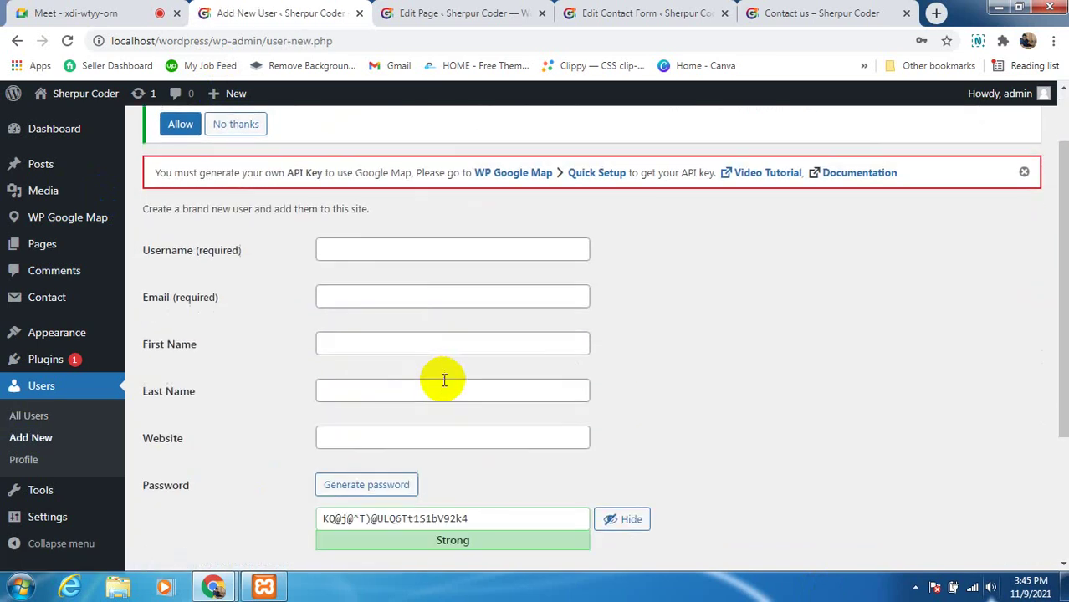
pyautogui.click(342, 250)
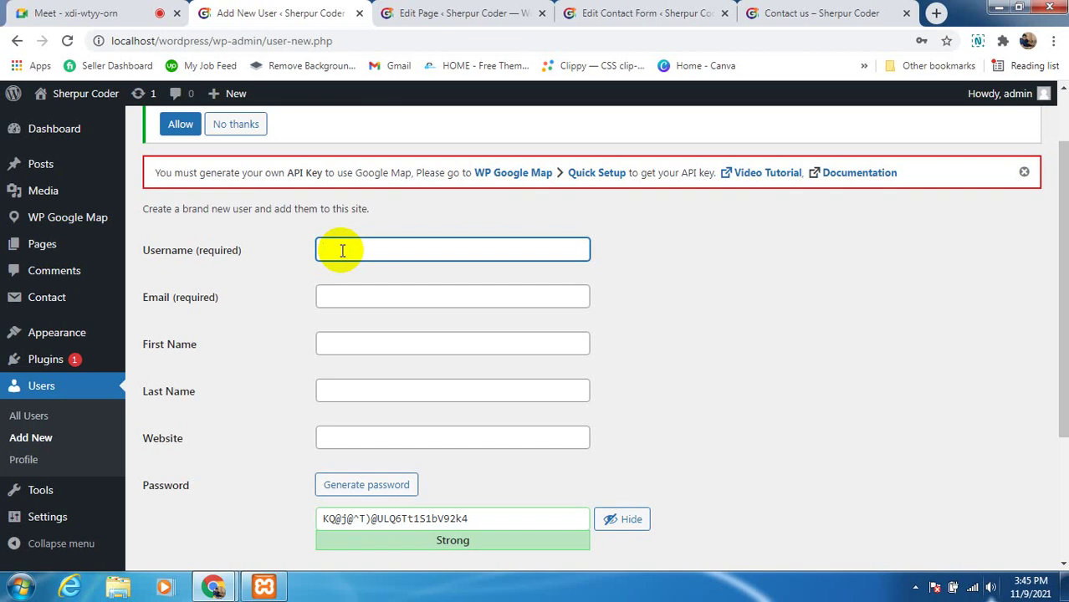
pyautogui.write('Ahbab')
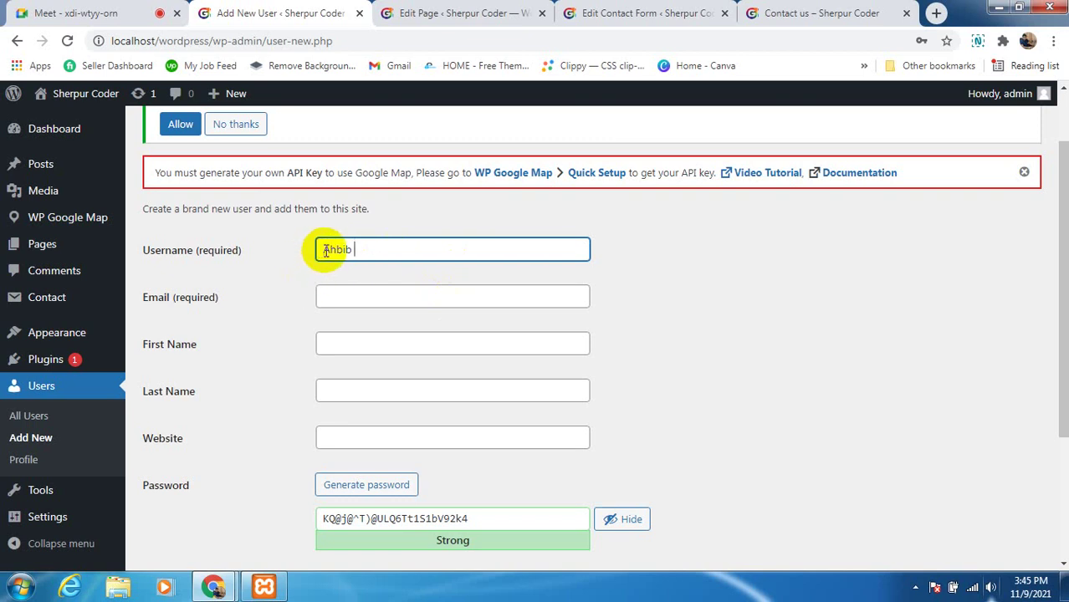
pyautogui.moveTo(324, 250); pyautogui.dragTo(334, 250)
pyautogui.press('BackSpace')
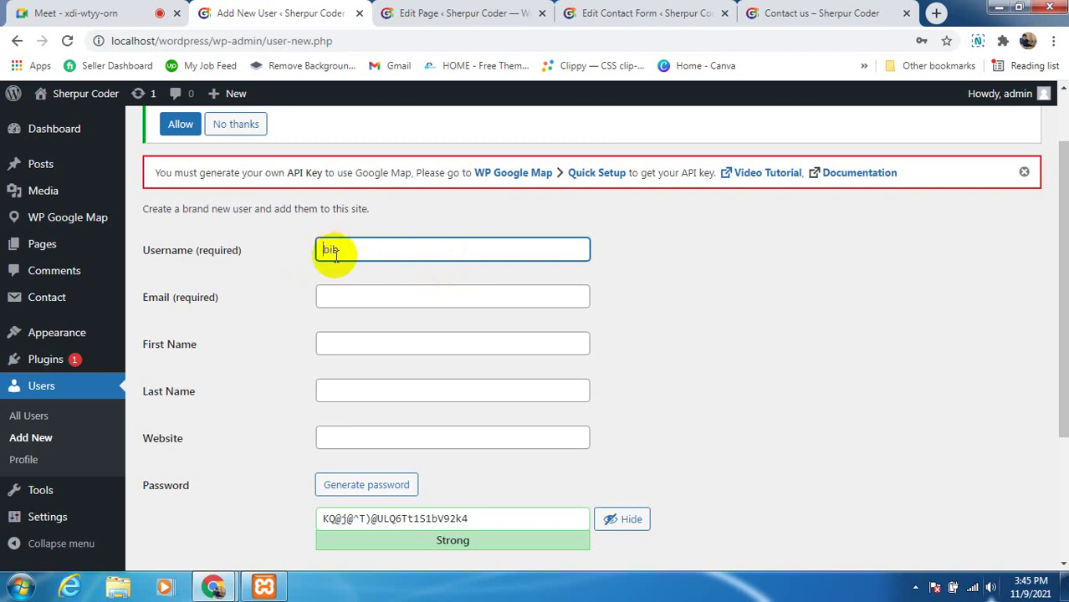
pyautogui.write('Ha')
pyautogui.click(421, 244)
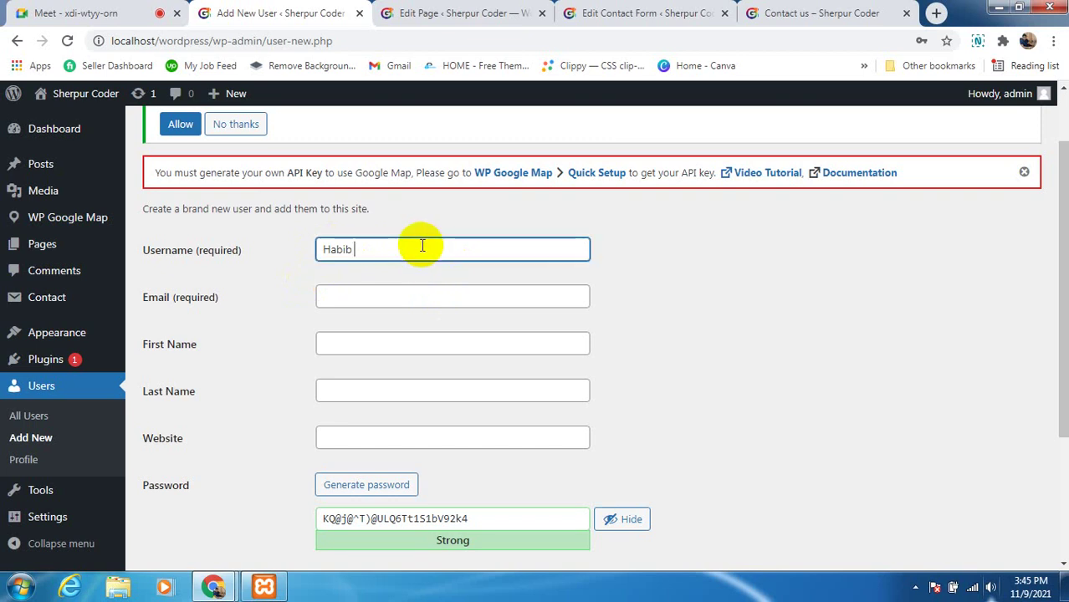
pyautogui.write('Sherpur')
# Fill the e-mail and first and last names from a saved Chrome autofill entry
pyautogui.click(378, 299)
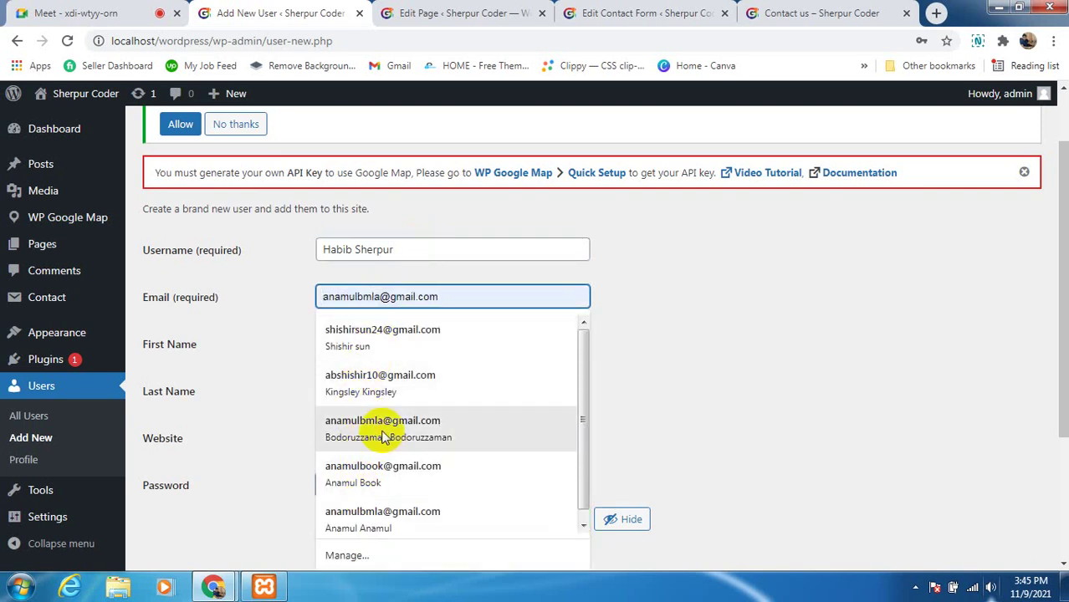
pyautogui.click(358, 512)
pyautogui.click(710, 382)
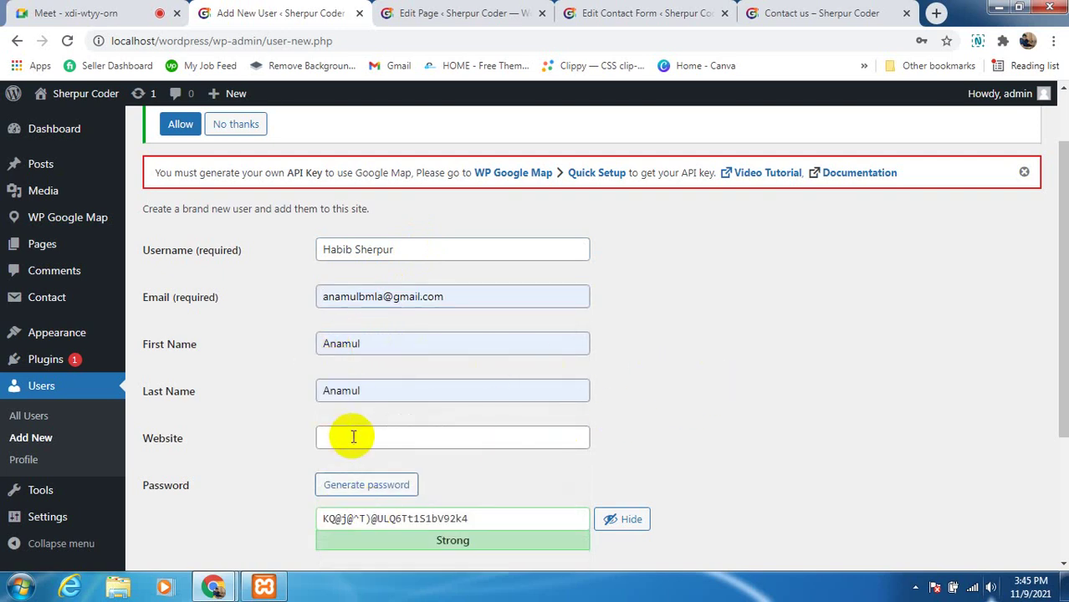
pyautogui.scroll(-1, 356, 431)
pyautogui.scroll(1, 360, 419)
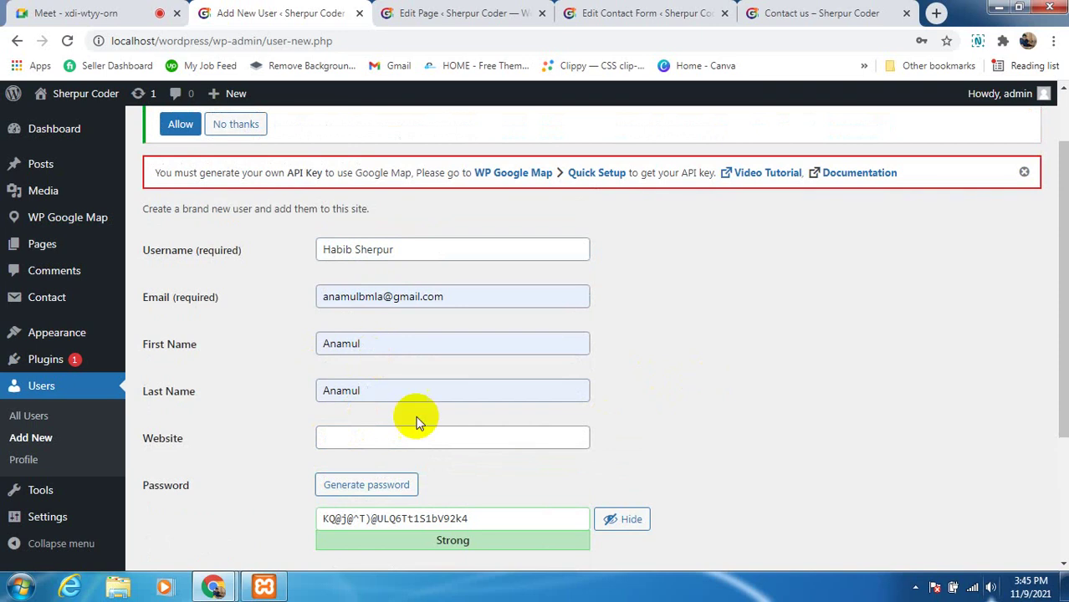
pyautogui.scroll(-1, 360, 410)
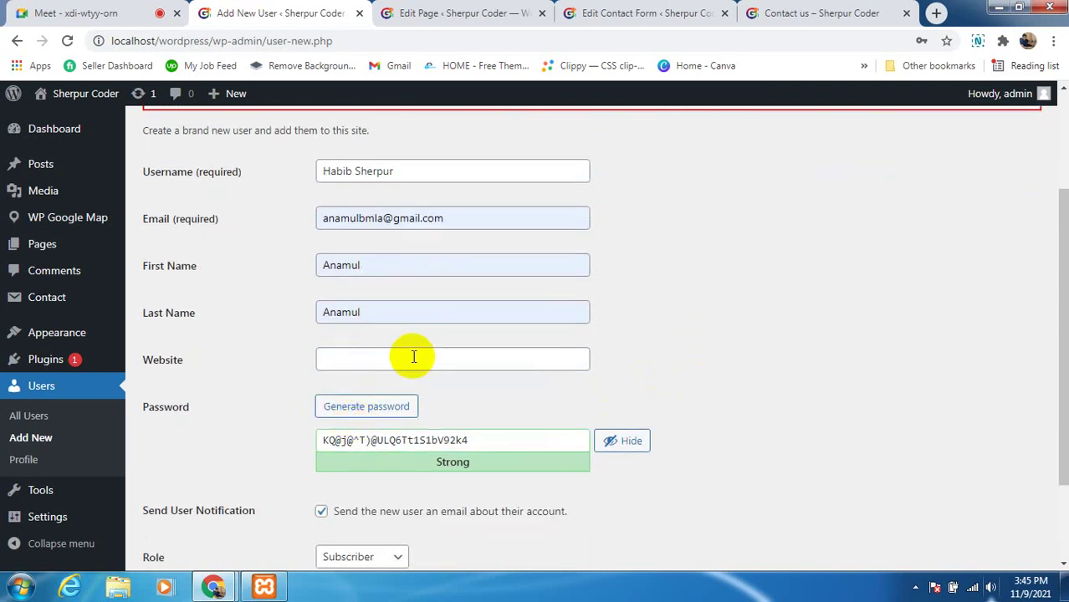
pyautogui.scroll(-1, 334, 436)
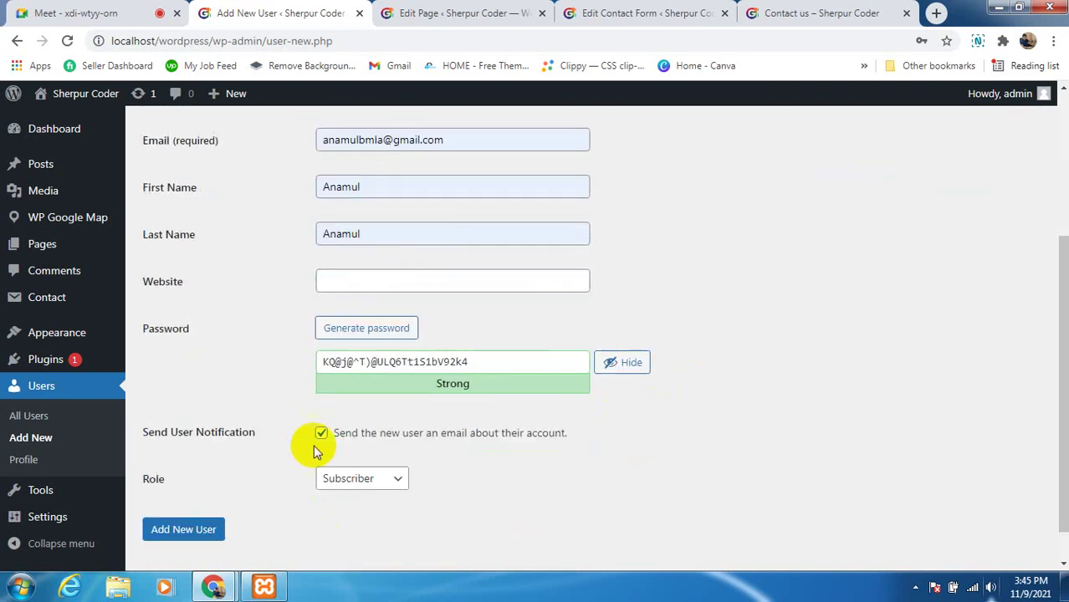
# Replace the generated password with a short custom password, rated Weak
pyautogui.click(476, 364)
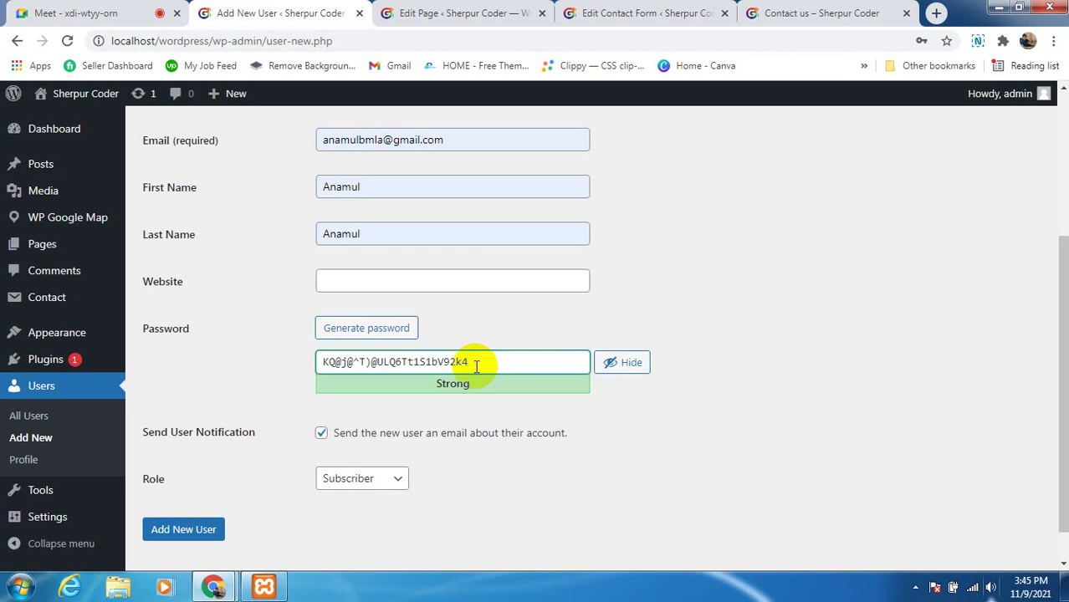
pyautogui.press('BackSpace')
pyautogui.press('BackSpace')
pyautogui.press('BackSpace')
pyautogui.press('BackSpace')
pyautogui.press('BackSpace')
pyautogui.press('BackSpace')
pyautogui.press('BackSpace')
pyautogui.press('BackSpace')
pyautogui.press('BackSpace')
pyautogui.press('BackSpace')
pyautogui.press('BackSpace')
pyautogui.press('BackSpace')
pyautogui.press('BackSpace')
pyautogui.press('BackSpace')
pyautogui.press('BackSpace')
pyautogui.press('BackSpace')
pyautogui.press('BackSpace')
pyautogui.press('BackSpace')
pyautogui.press('BackSpace')
pyautogui.press('BackSpace')
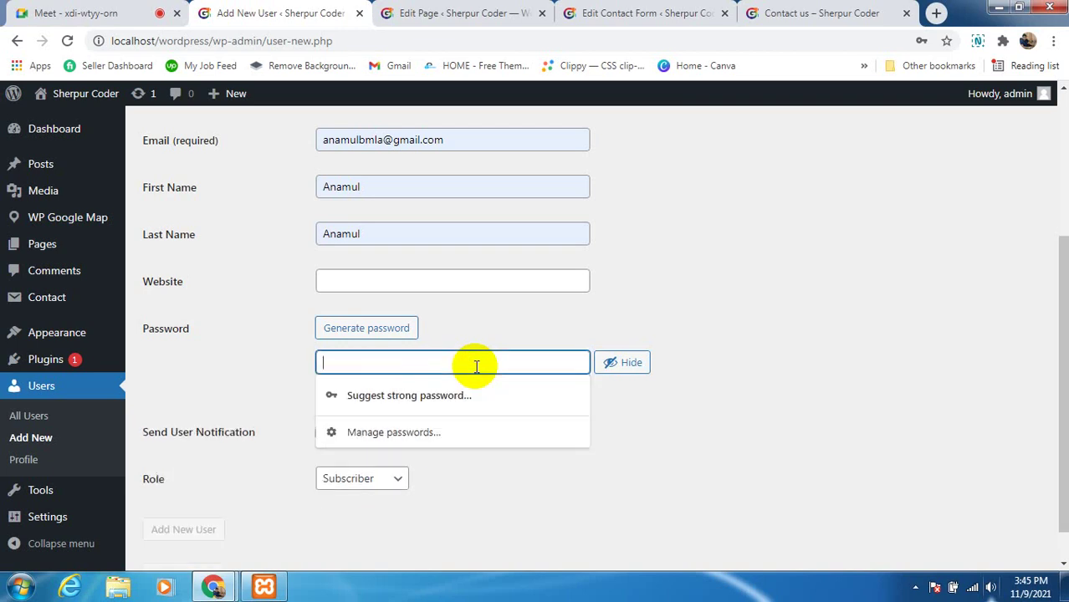
pyautogui.write('@')
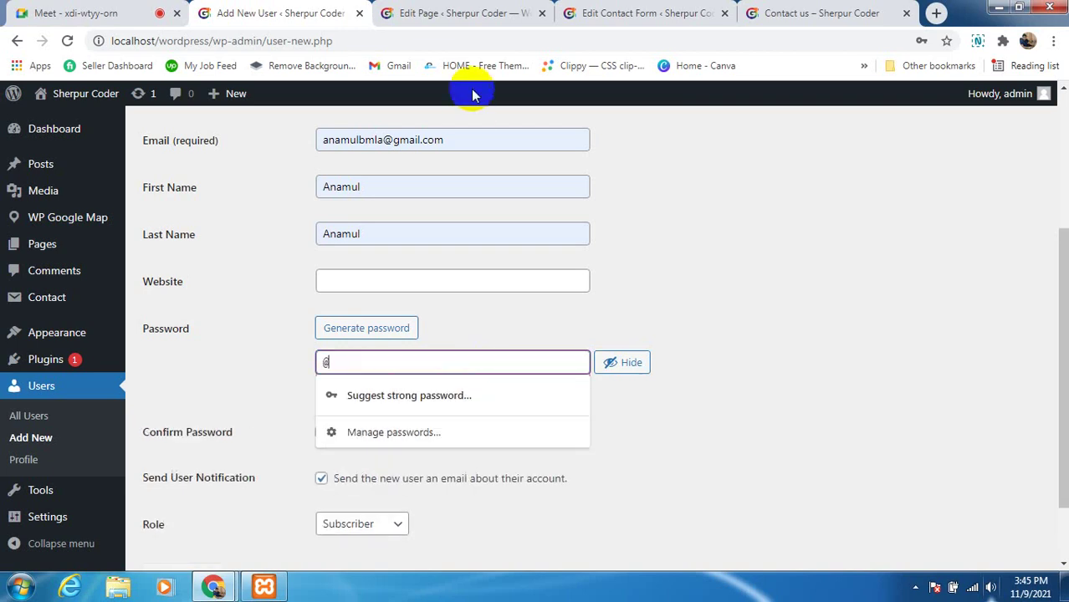
pyautogui.write('admin')
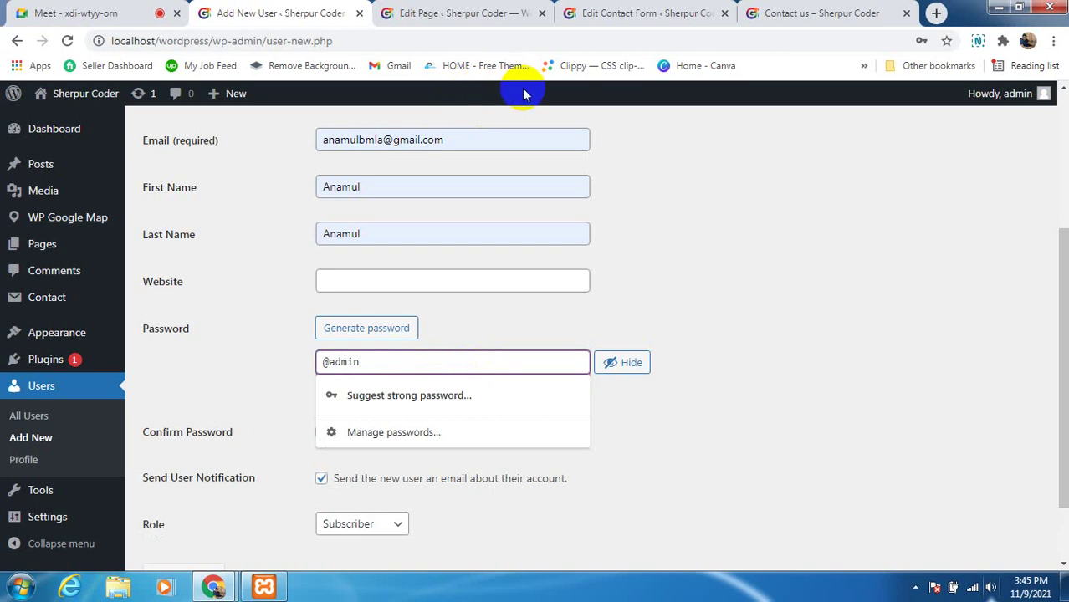
pyautogui.write('@')
pyautogui.click(704, 224)
pyautogui.scroll(2, 524, 262)
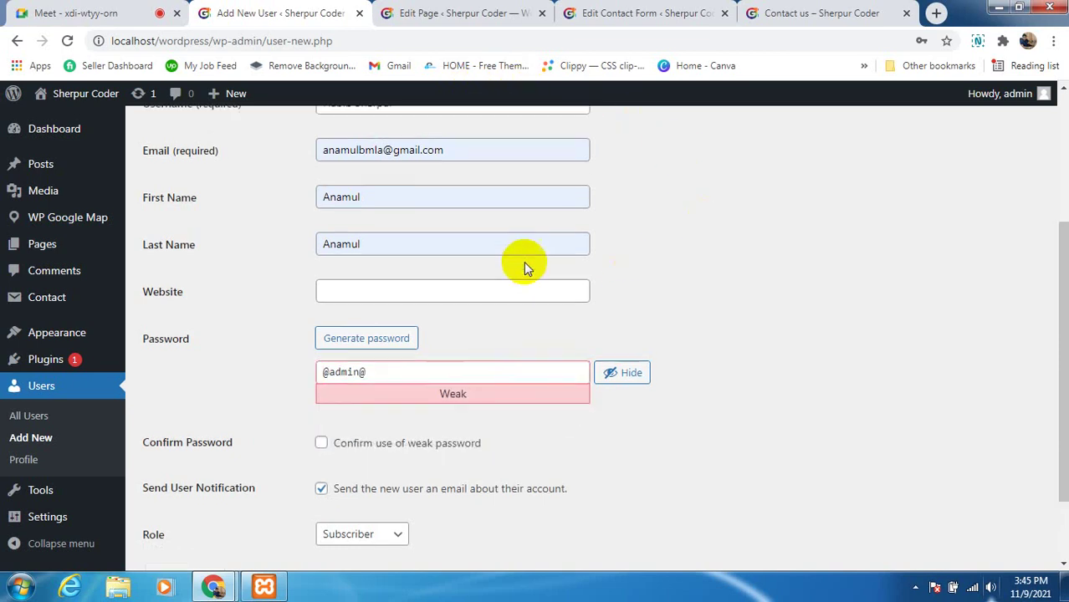
# Trim the second word off the username
pyautogui.moveTo(355, 249); pyautogui.dragTo(414, 250)
pyautogui.press('BackSpace')
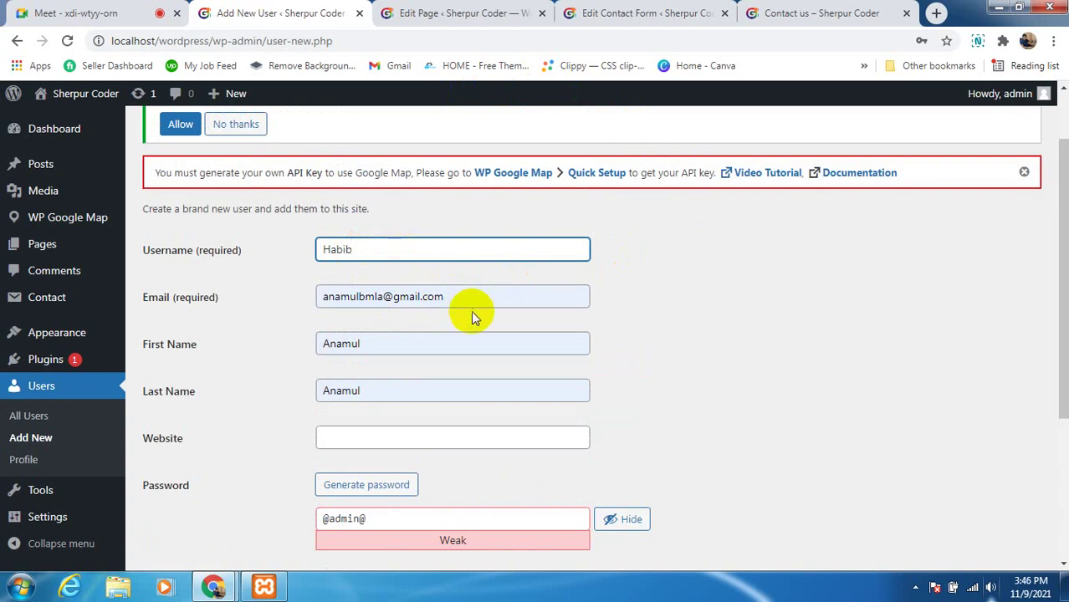
pyautogui.scroll(-2, 470, 312)
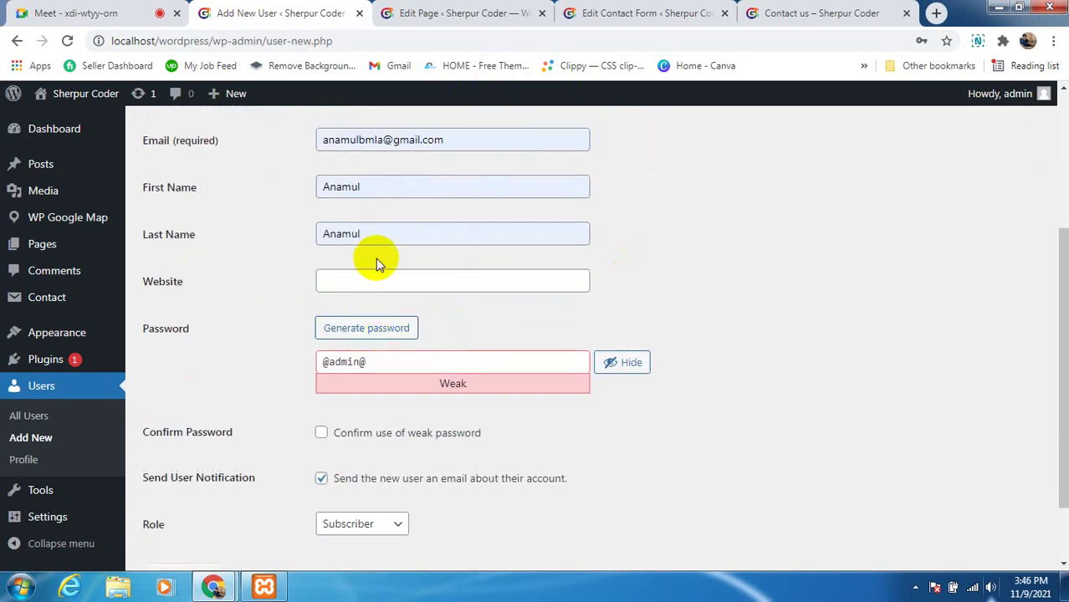
pyautogui.scroll(-1, 380, 267)
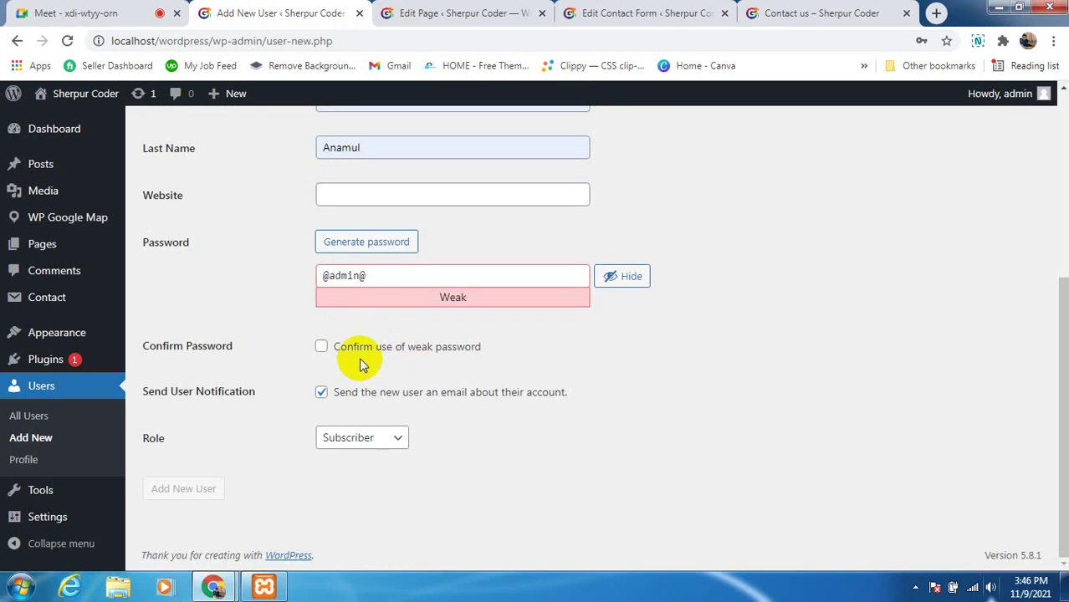
# Confirm use of the weak password and turn off the new-user notification e-mail
pyautogui.click(321, 347)
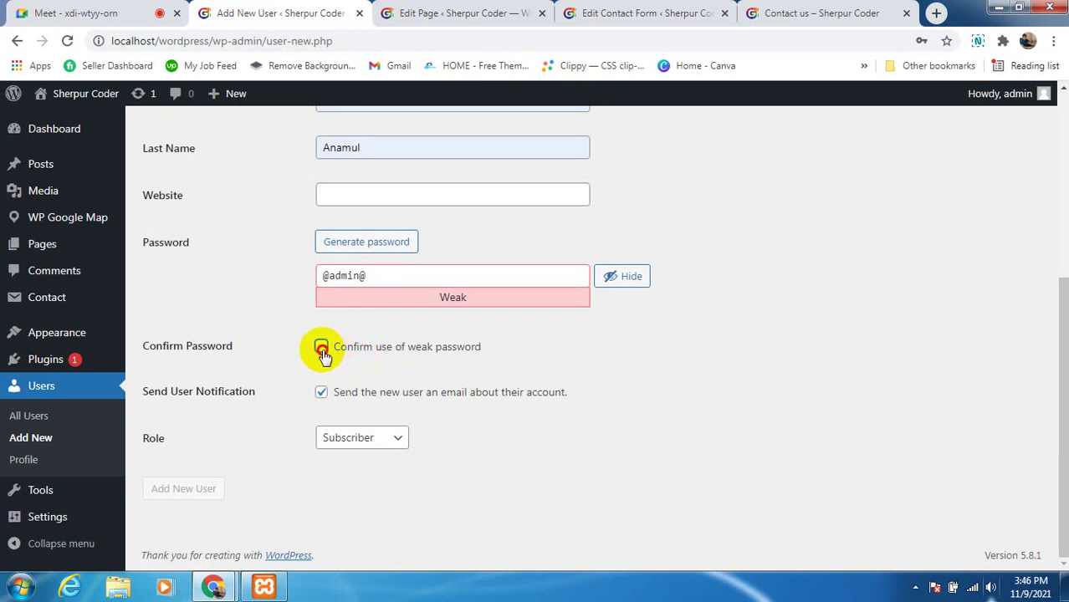
pyautogui.click(404, 280)
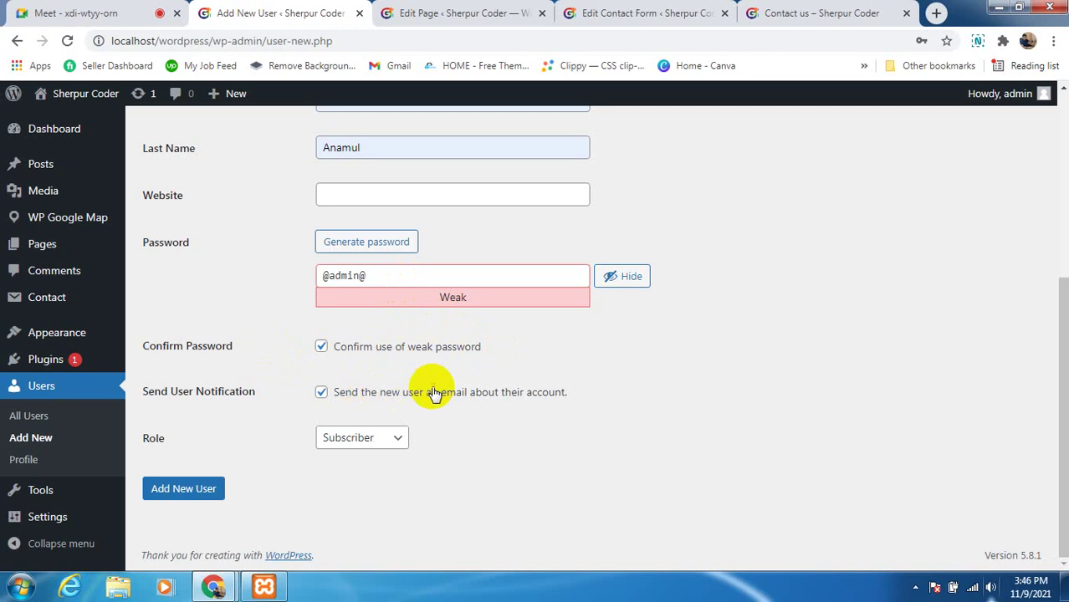
pyautogui.click(322, 393)
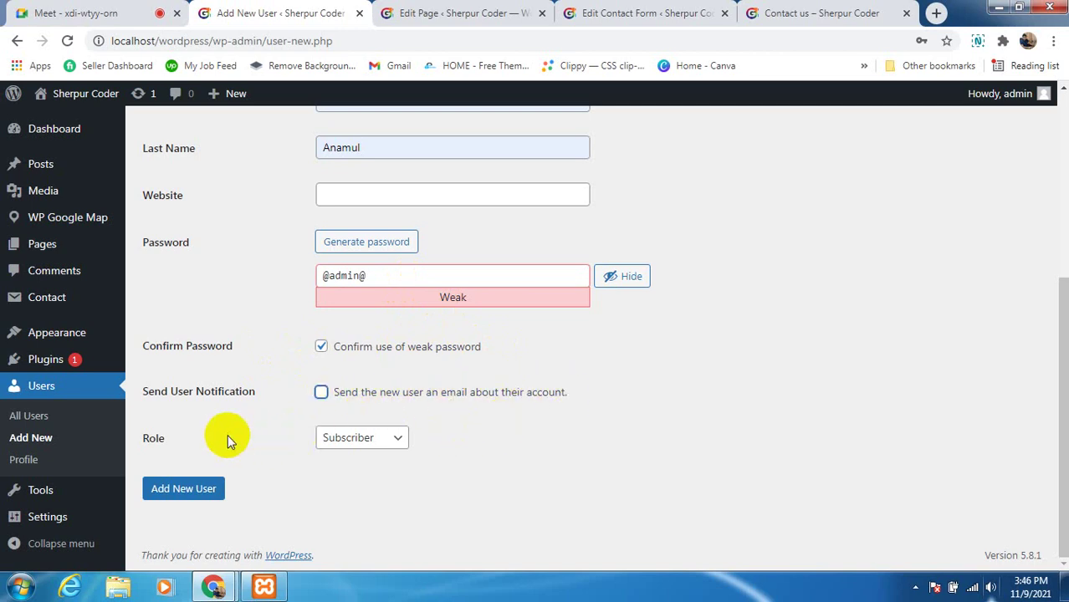
pyautogui.scroll(3, 219, 436)
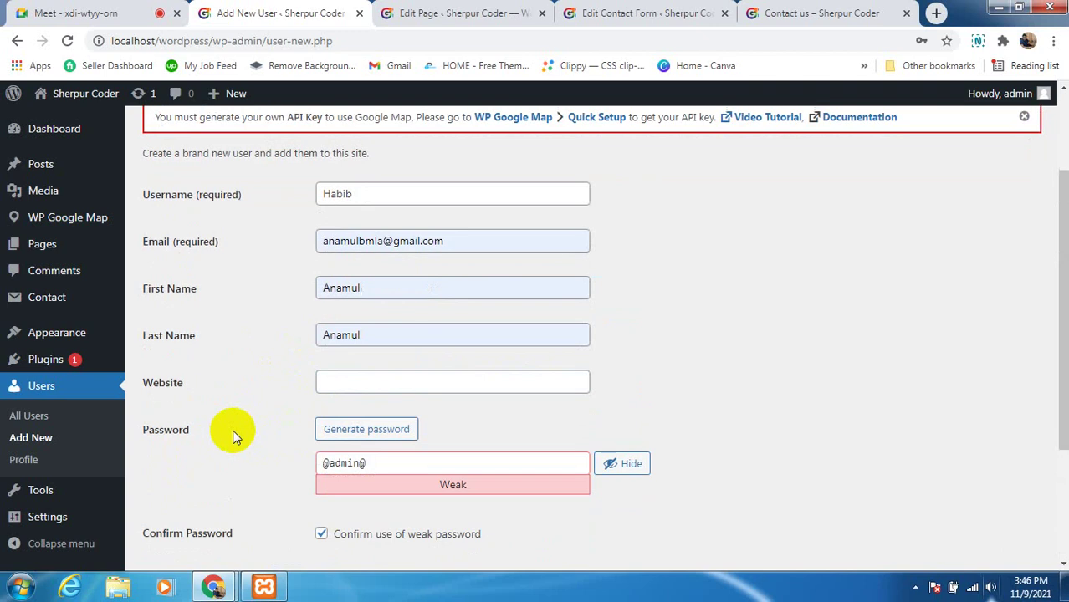
pyautogui.scroll(-2, 221, 436)
pyautogui.scroll(-1, 211, 450)
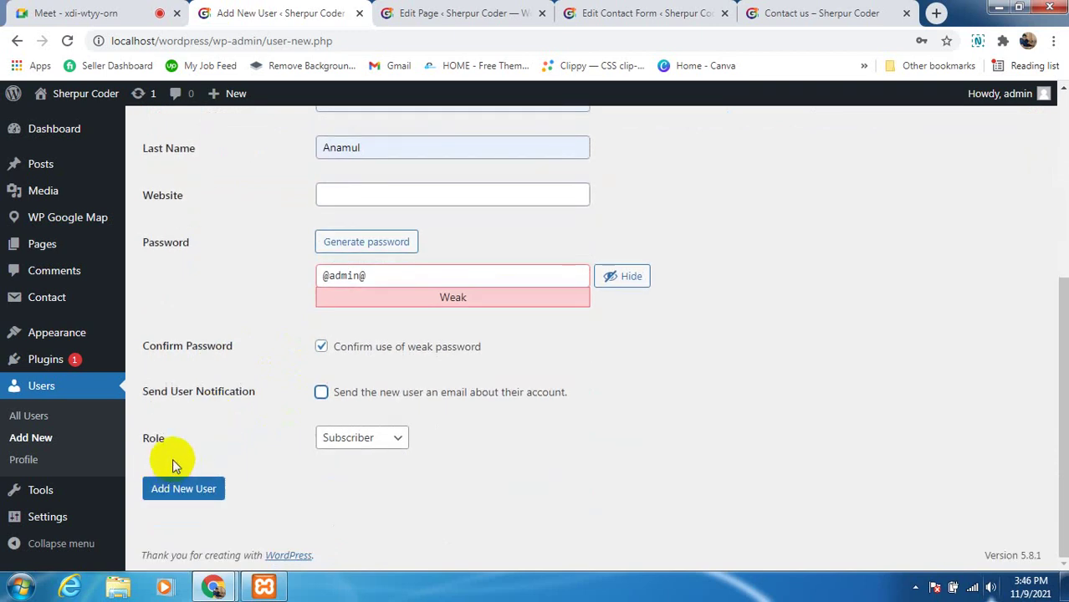
# Set the new user's role to Editor and create the account
pyautogui.click(366, 438)
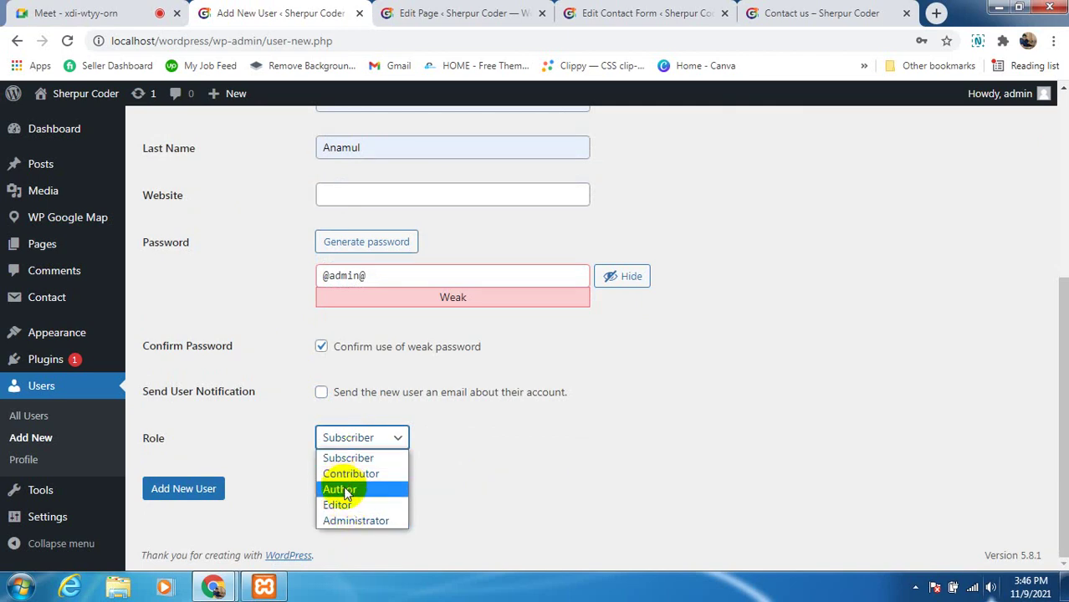
pyautogui.click(339, 505)
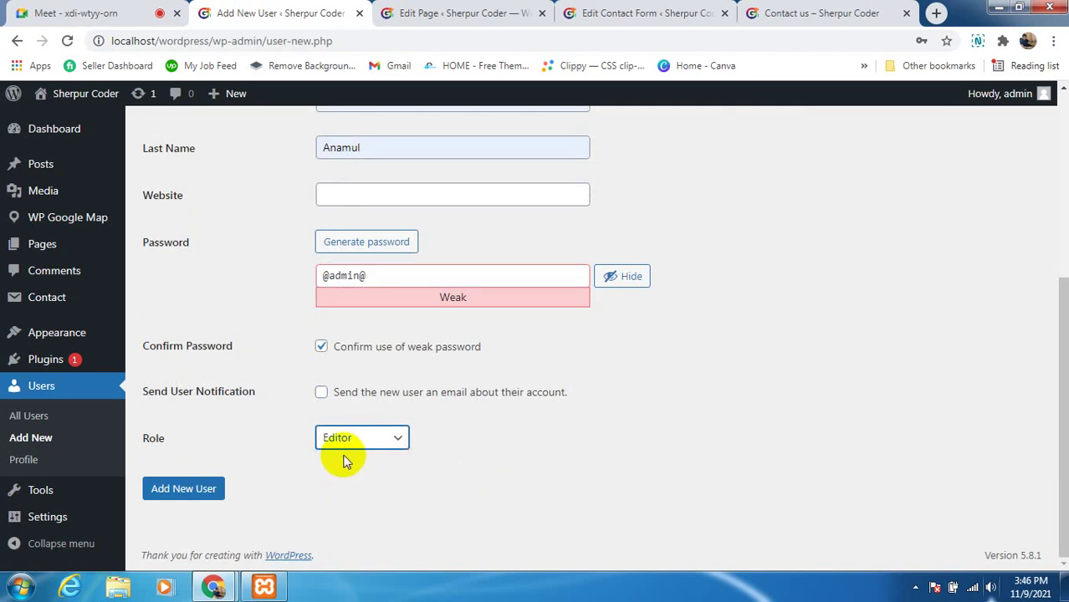
pyautogui.scroll(2, 360, 456)
pyautogui.scroll(-2, 361, 444)
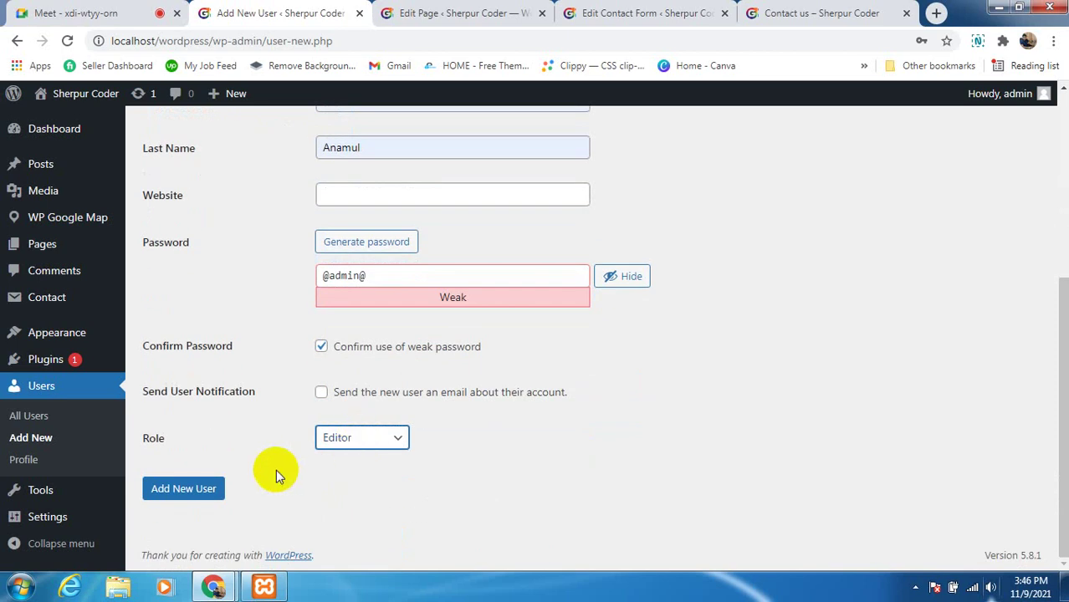
pyautogui.click(190, 492)
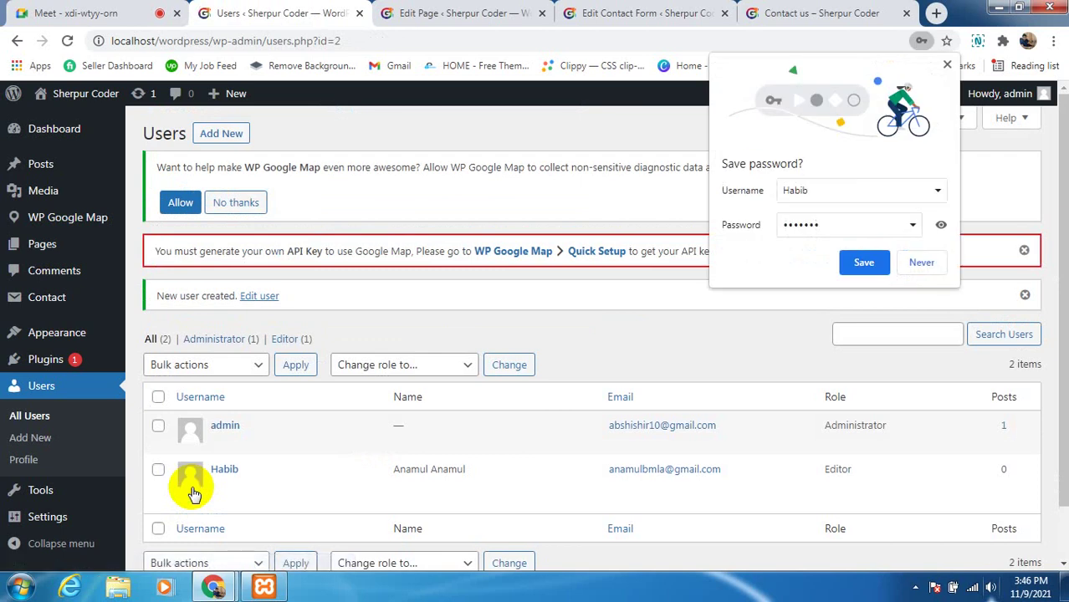
# Save the new user's login in Chrome and log out of the admin account
pyautogui.click(864, 262)
pyautogui.moveTo(184, 502)
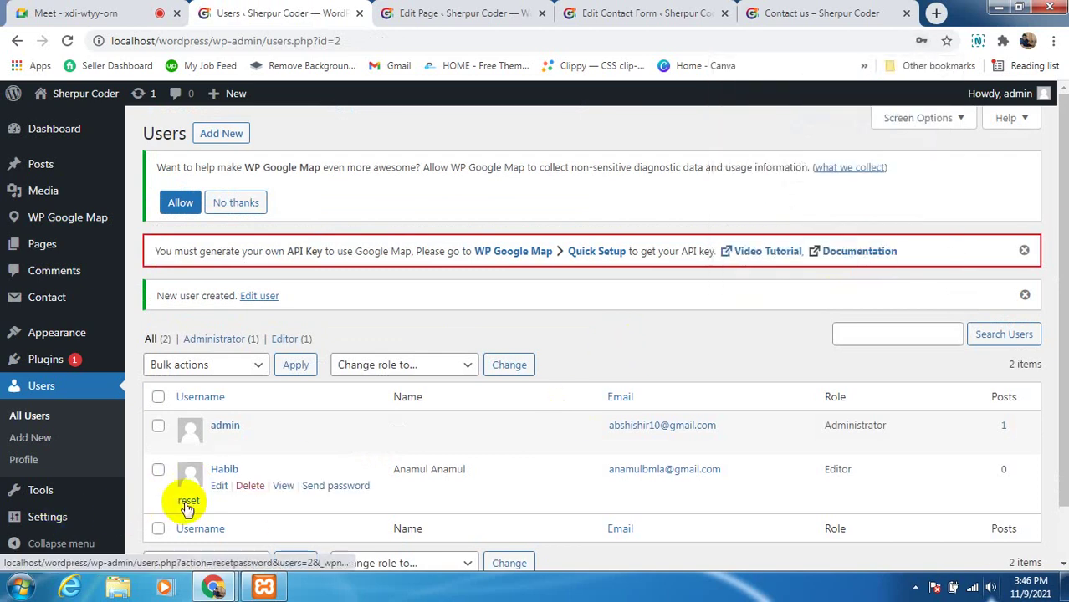
pyautogui.click(215, 470)
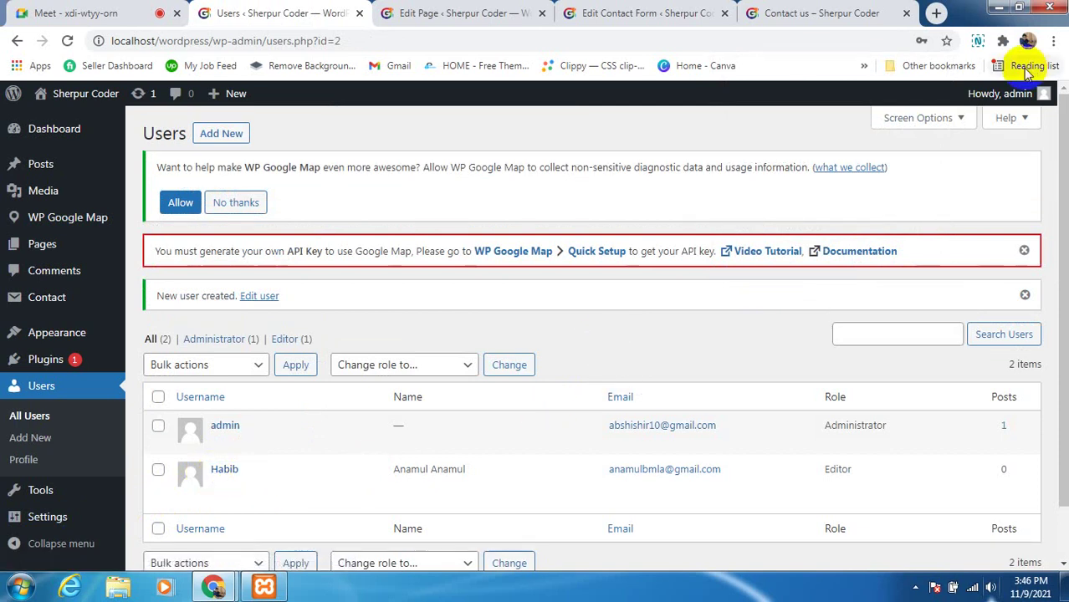
pyautogui.moveTo(1016, 94)
pyautogui.click(943, 172)
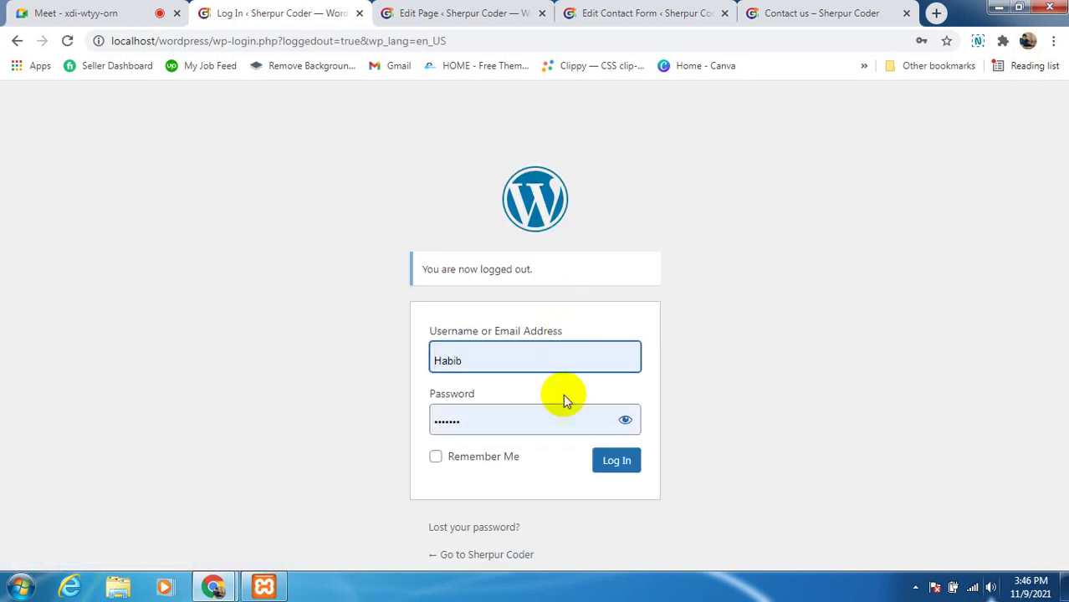
# Show the password, tick Remember Me, and log in as the new Editor
pyautogui.click(626, 420)
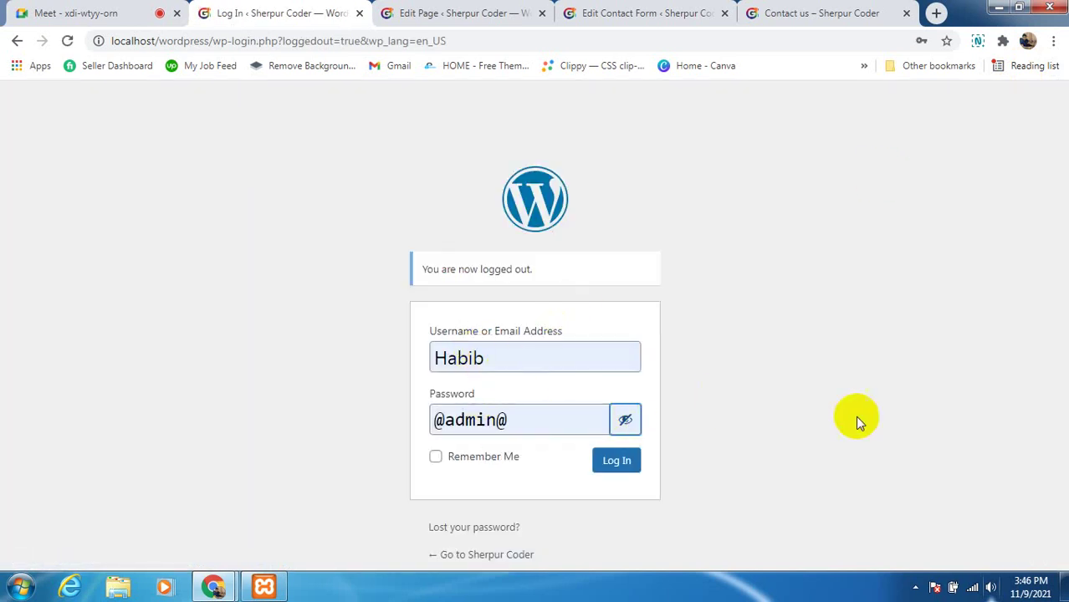
pyautogui.click(434, 457)
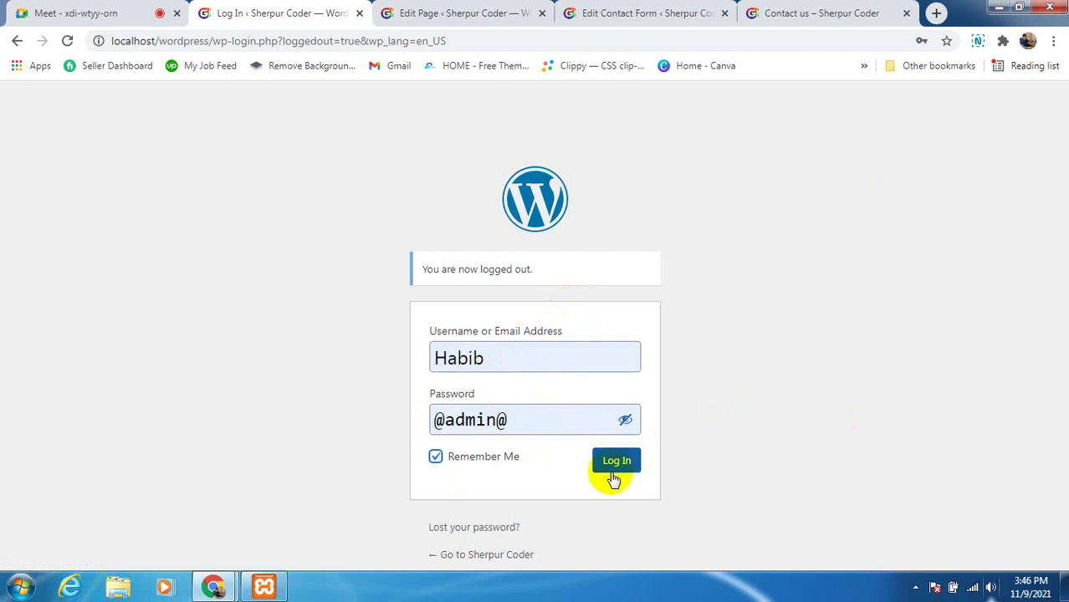
pyautogui.click(629, 465)
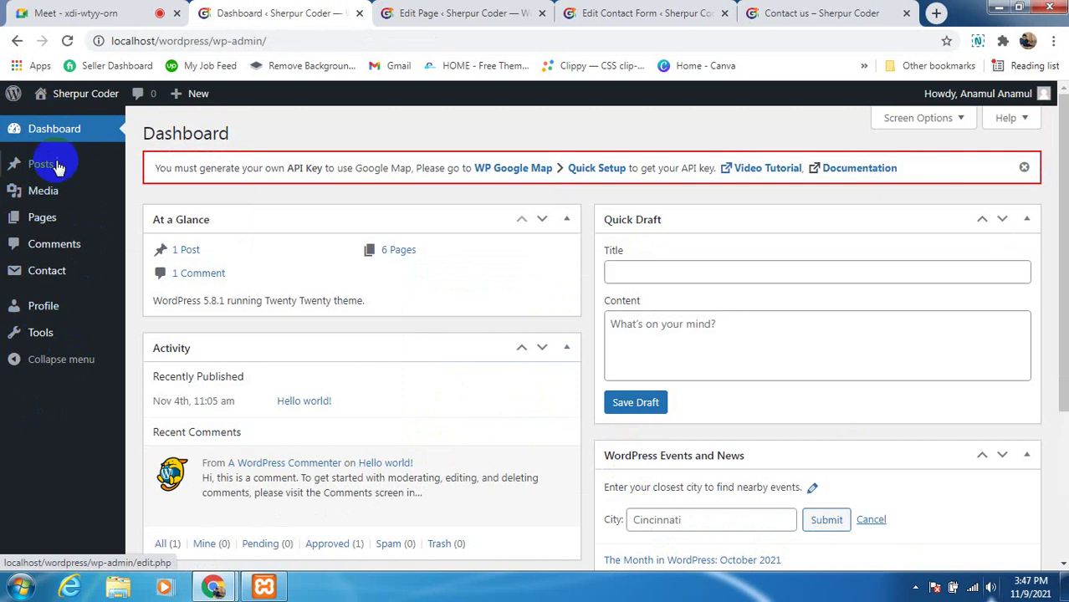
# Log the Editor account out of the WordPress dashboard from the Howdy account menu
pyautogui.moveTo(50, 186)
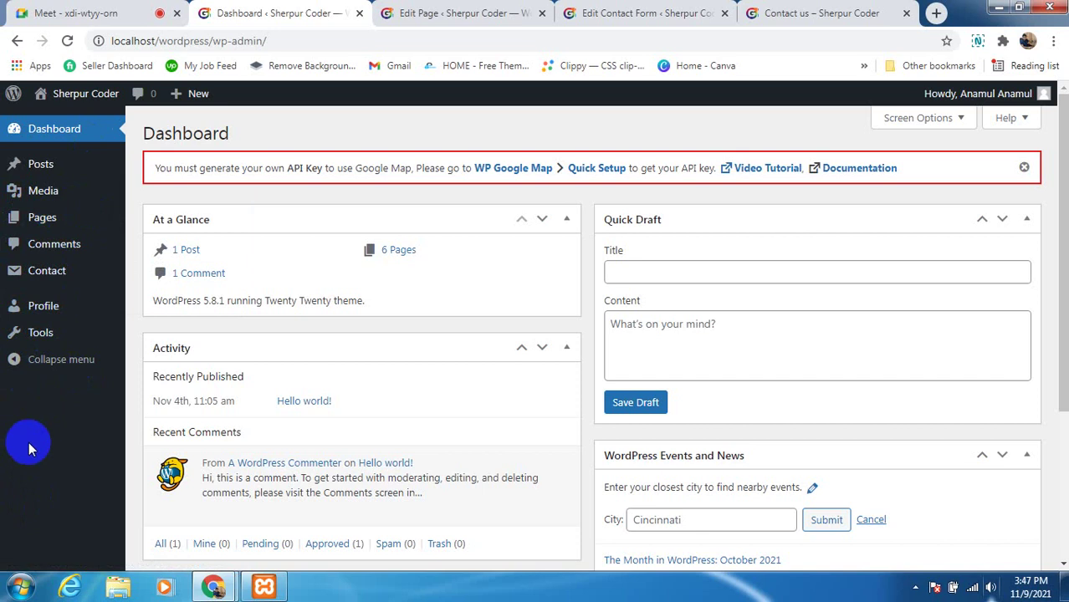
pyautogui.moveTo(447, 450)
pyautogui.scroll(-3, 446, 452)
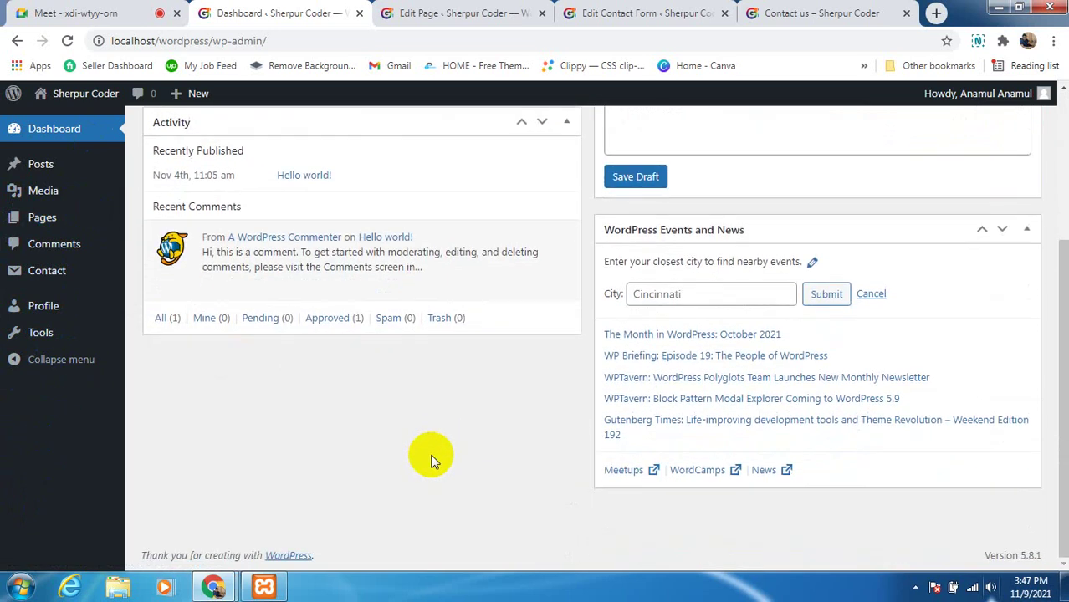
pyautogui.scroll(3, 427, 454)
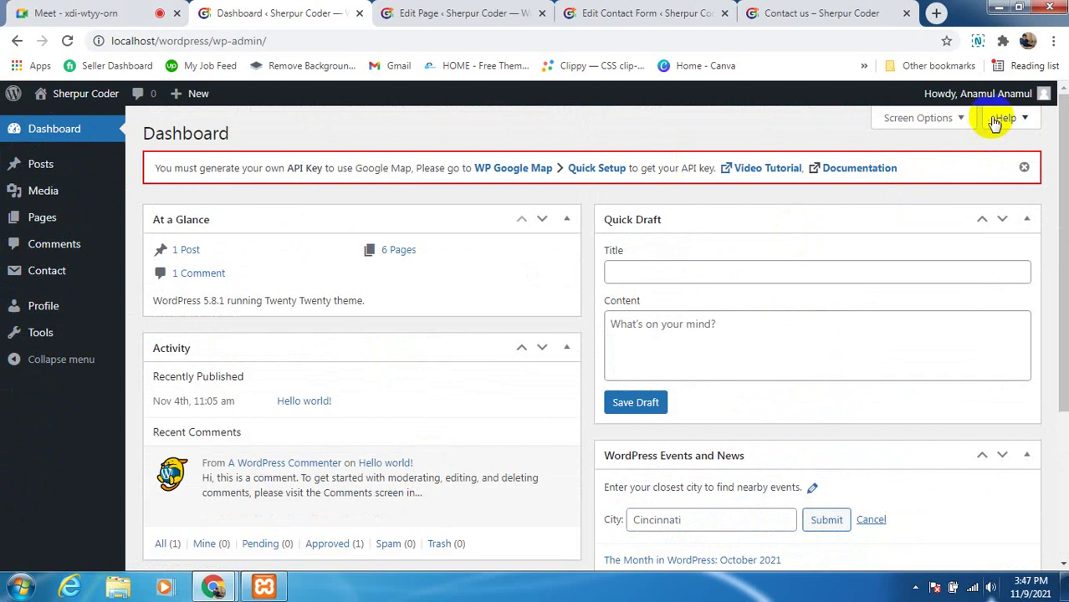
pyautogui.moveTo(1001, 110)
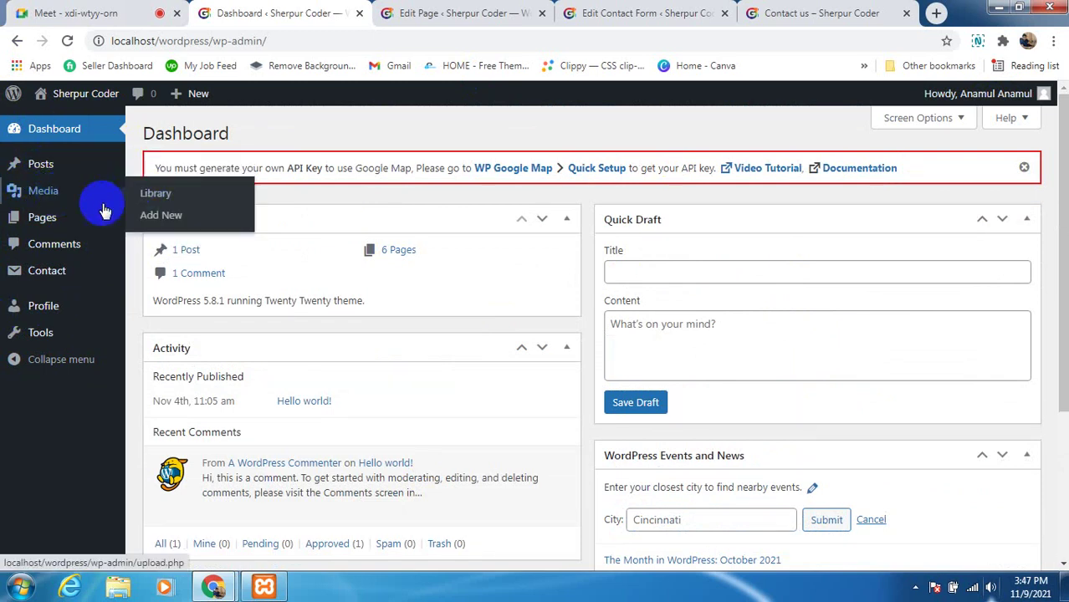
pyautogui.moveTo(72, 216)
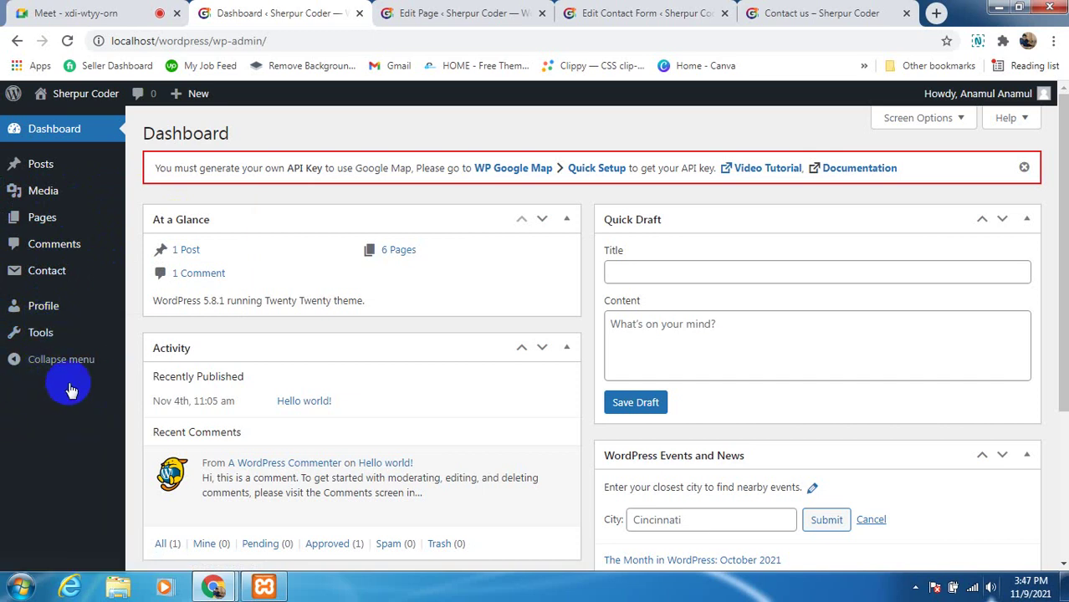
pyautogui.scroll(-2, 57, 464)
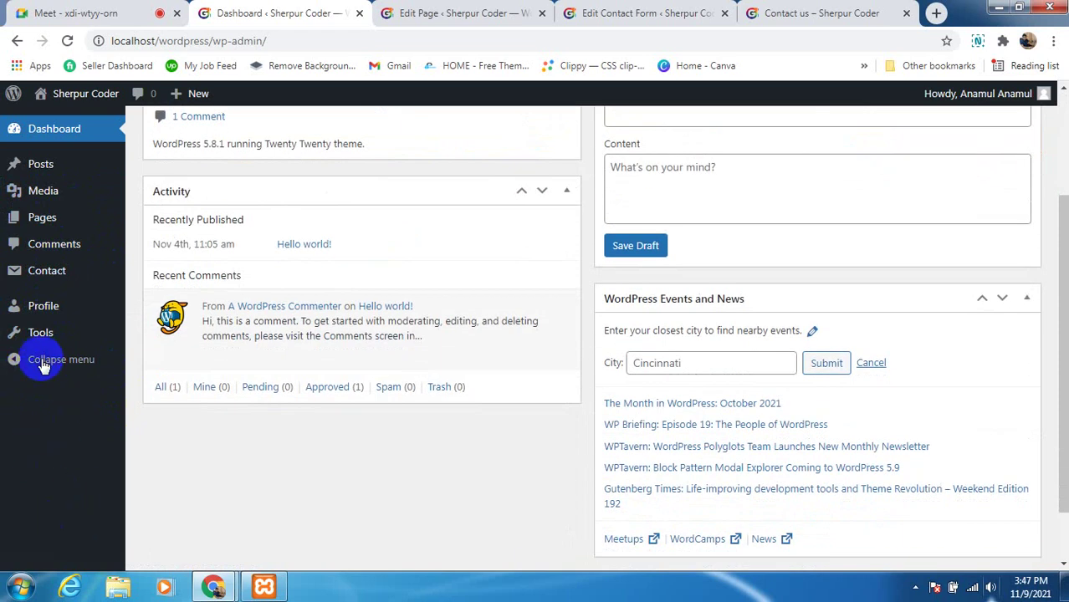
pyautogui.scroll(2, 207, 379)
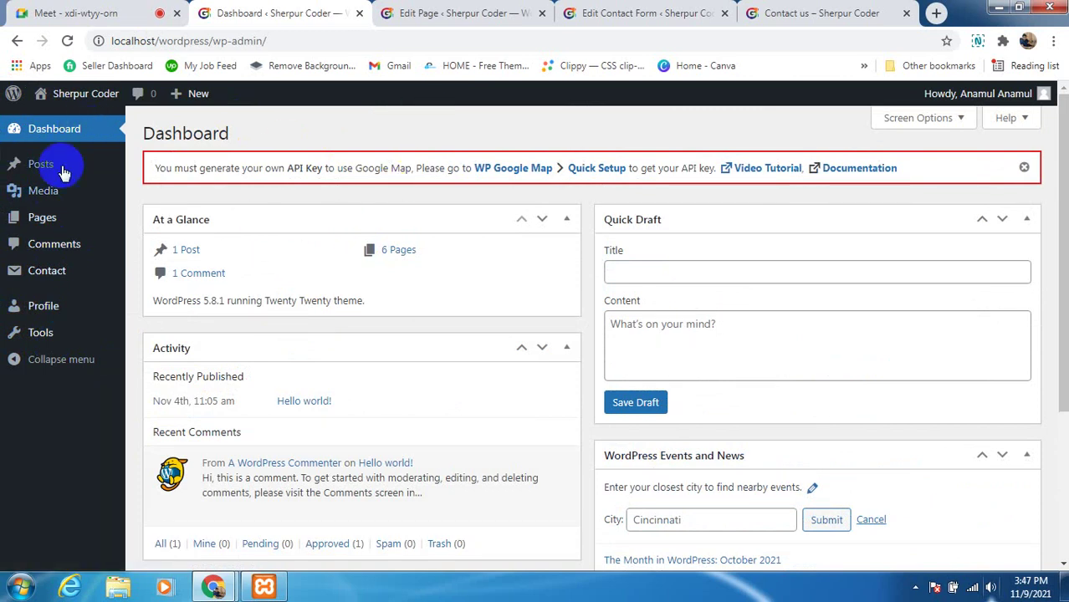
pyautogui.moveTo(108, 233)
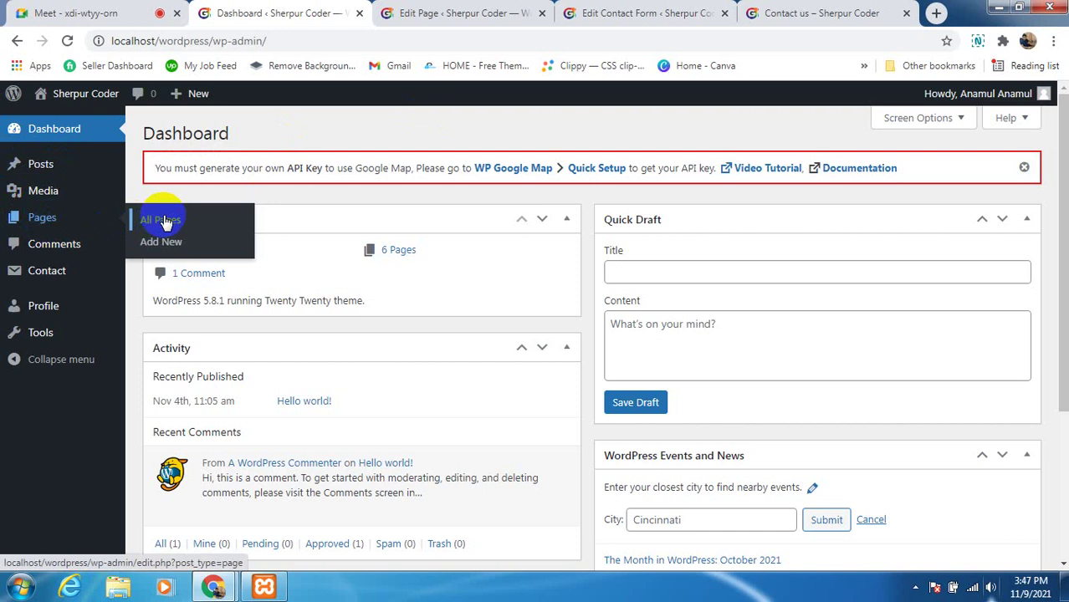
pyautogui.moveTo(25, 270)
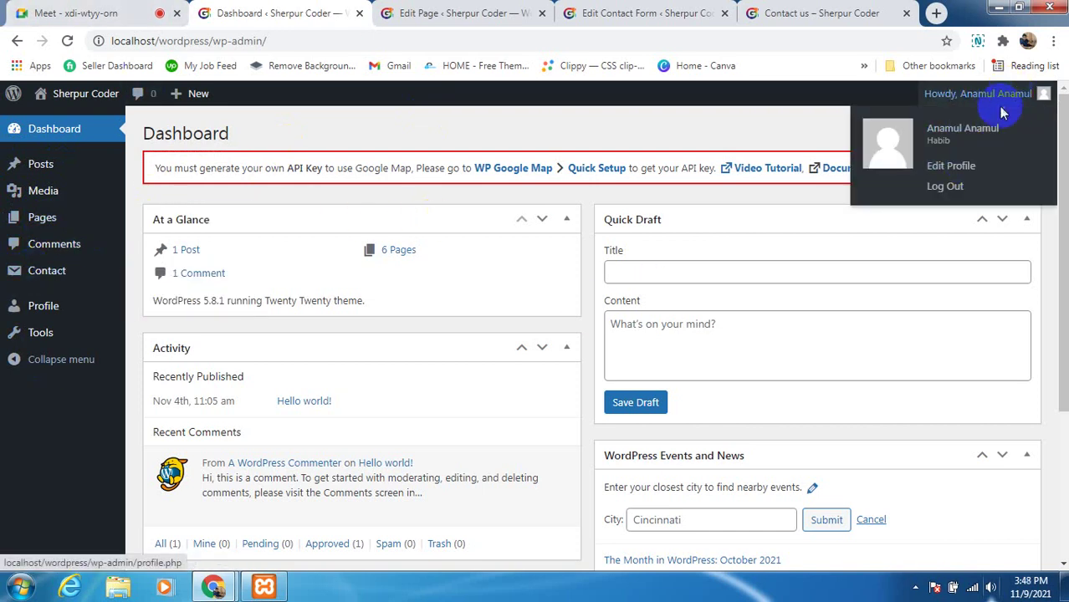
pyautogui.click(945, 187)
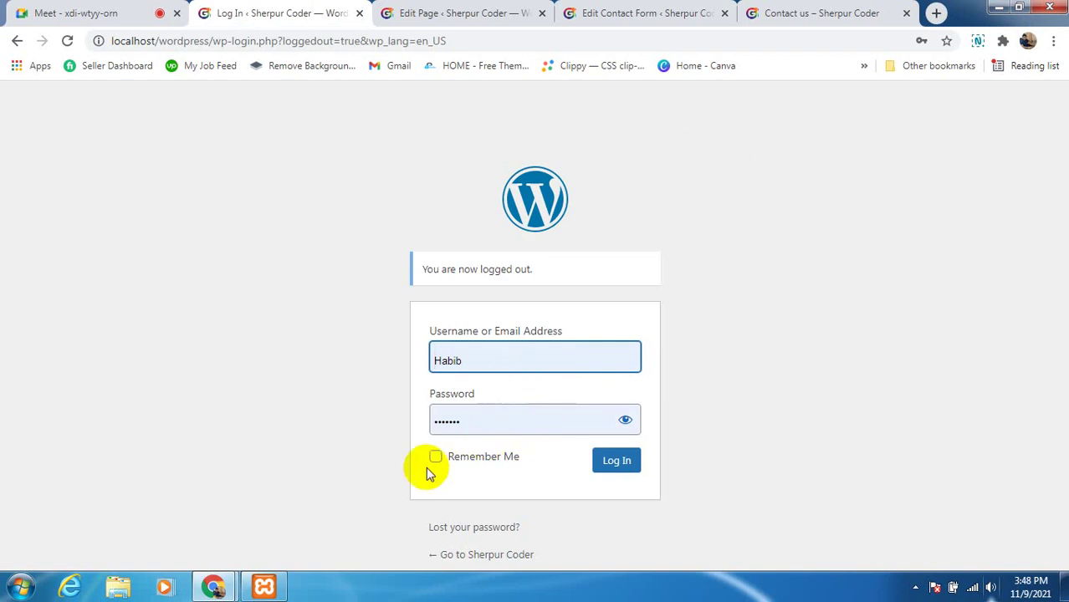
# Fill the login form with the saved admin credentials and reveal the password
pyautogui.click(497, 351)
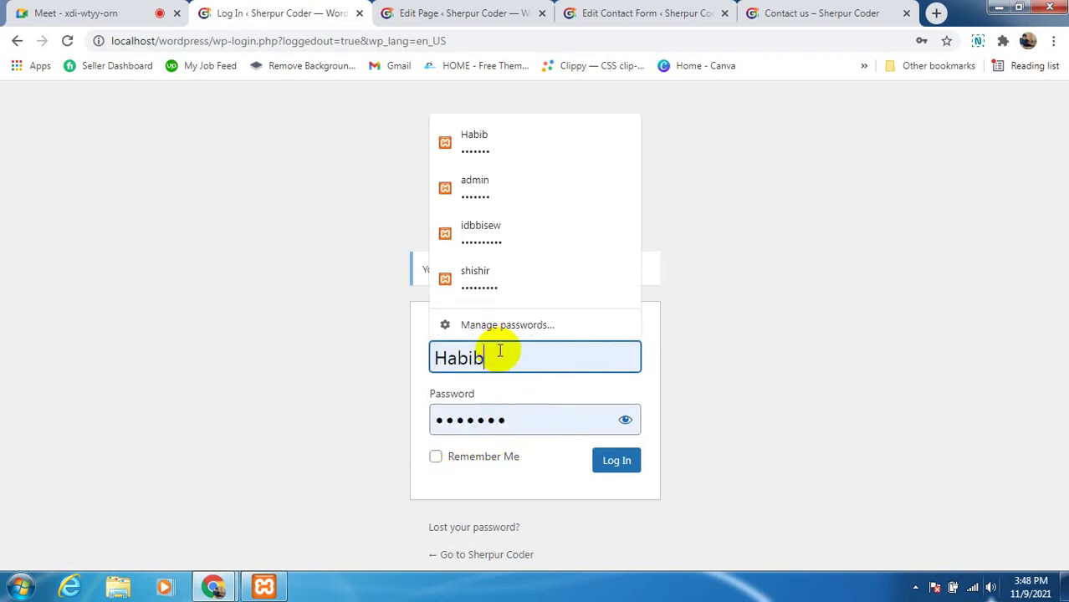
pyautogui.click(499, 196)
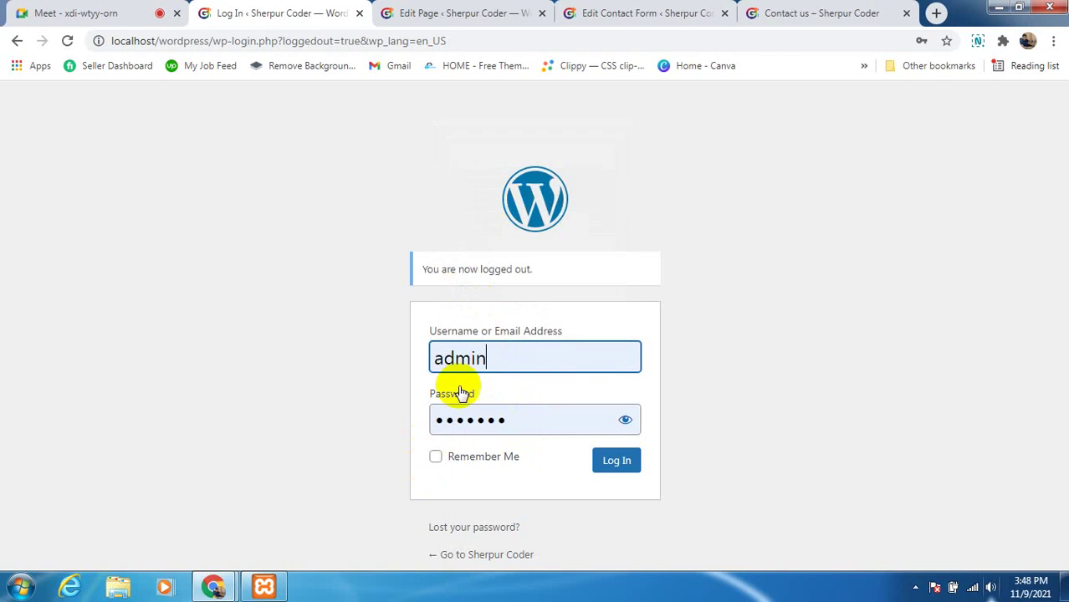
pyautogui.click(629, 423)
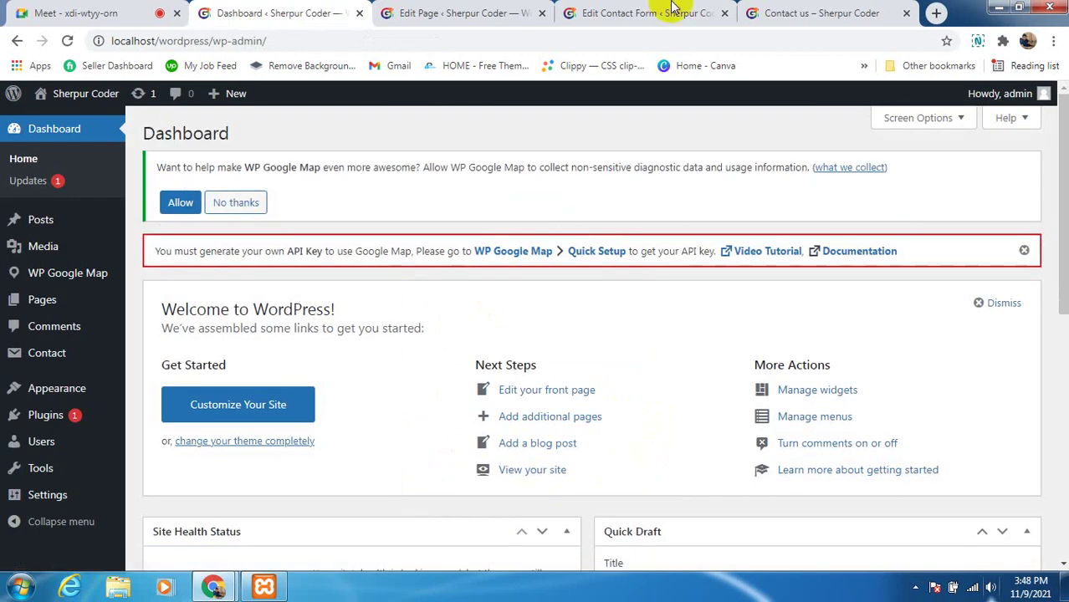
# Open Users > All Users and open the Editor user's profile for editing
pyautogui.click(59, 327)
pyautogui.scroll(-1, 58, 327)
pyautogui.moveTo(25, 441)
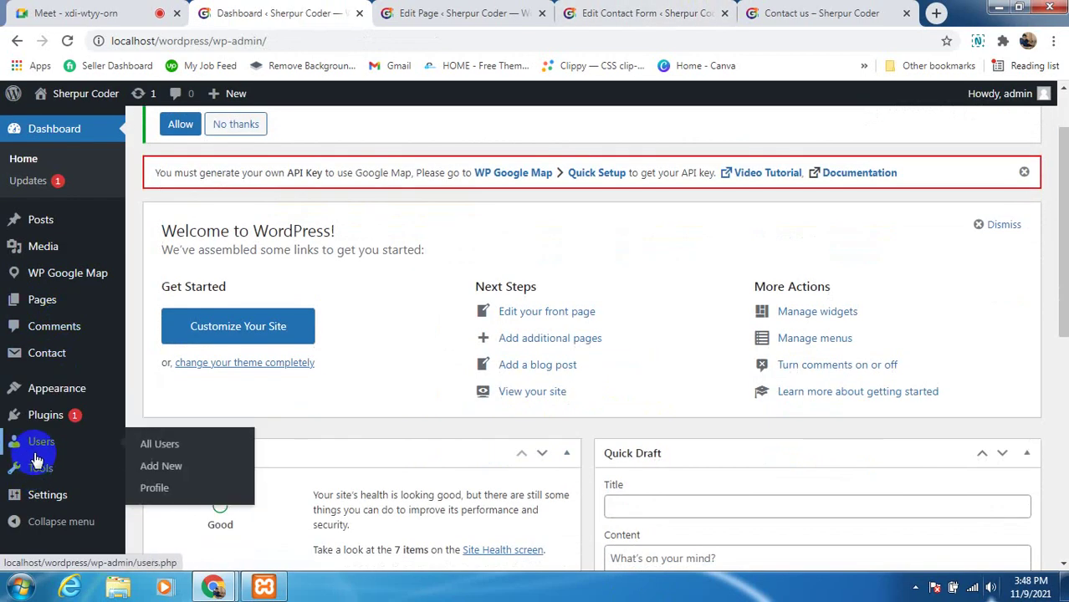
pyautogui.click(159, 444)
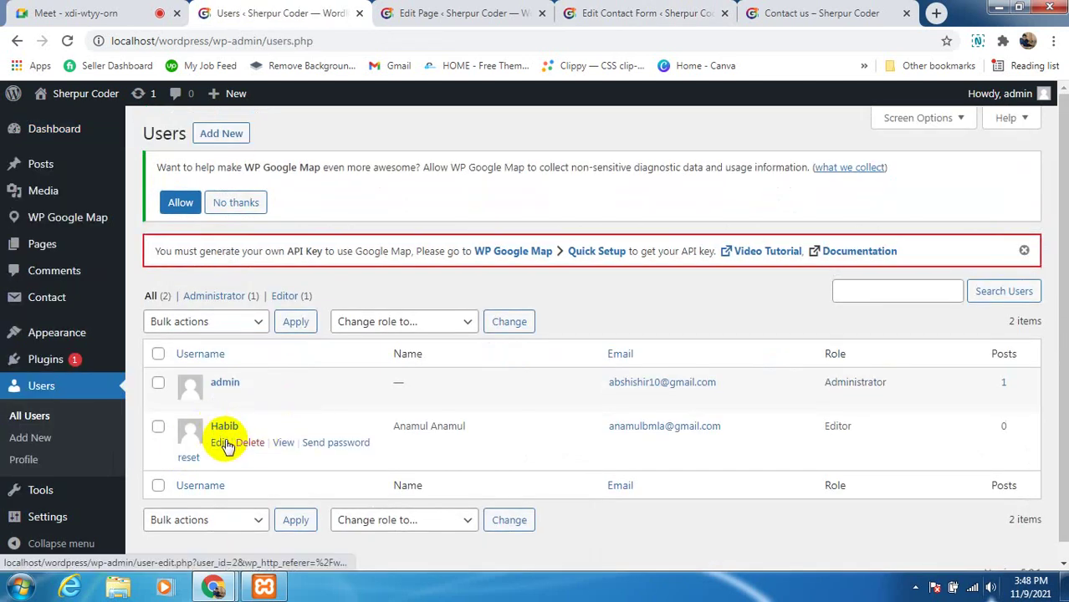
pyautogui.click(218, 444)
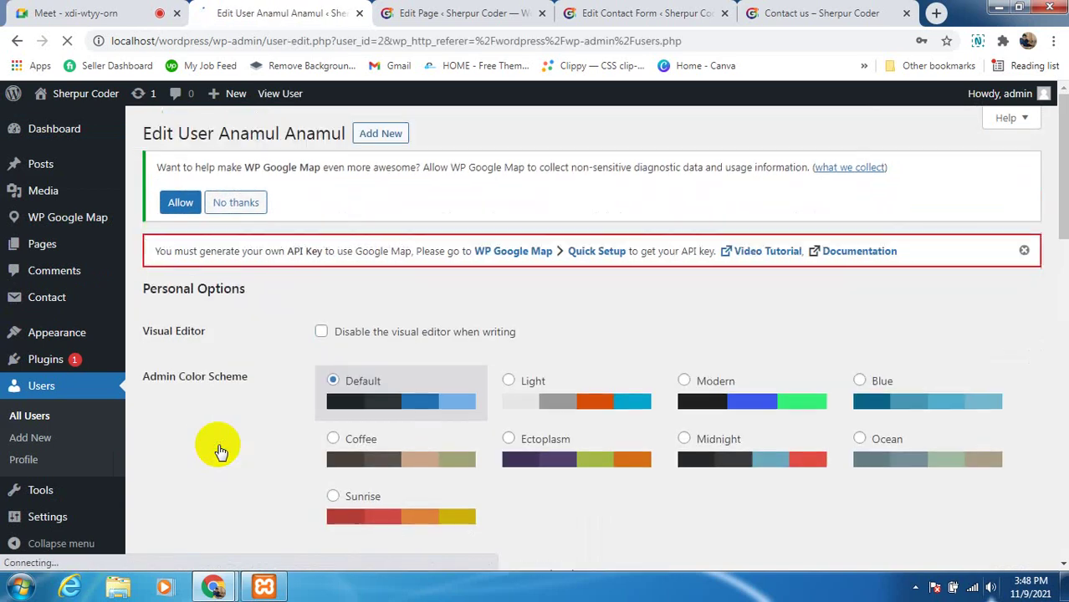
# Try Administrator, Editor and Contributor roles without saving, then return to All Users
pyautogui.scroll(-2, 393, 430)
pyautogui.scroll(-5, 362, 440)
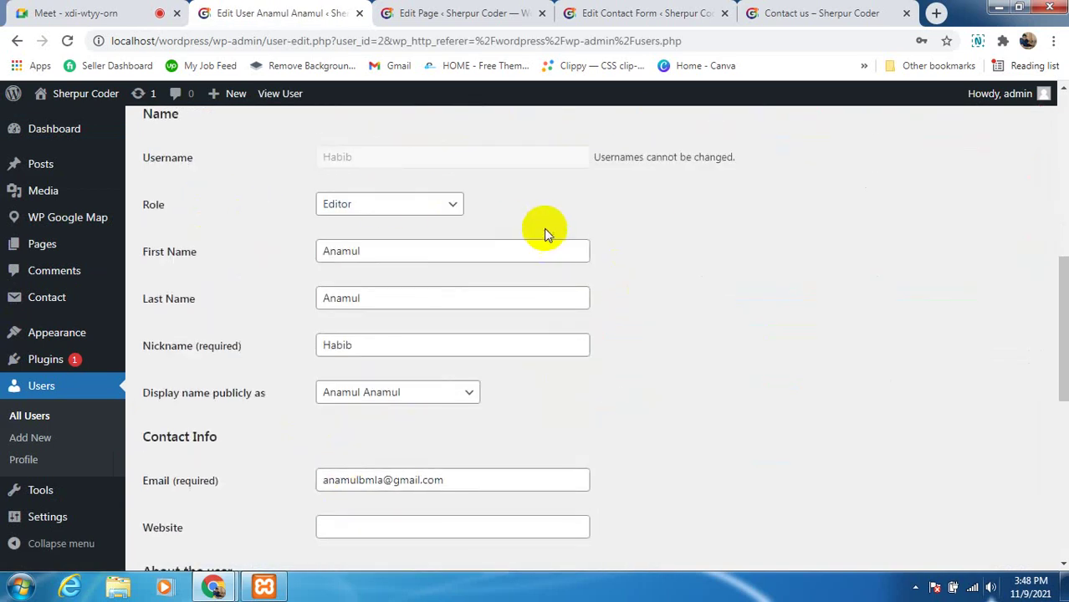
pyautogui.click(450, 210)
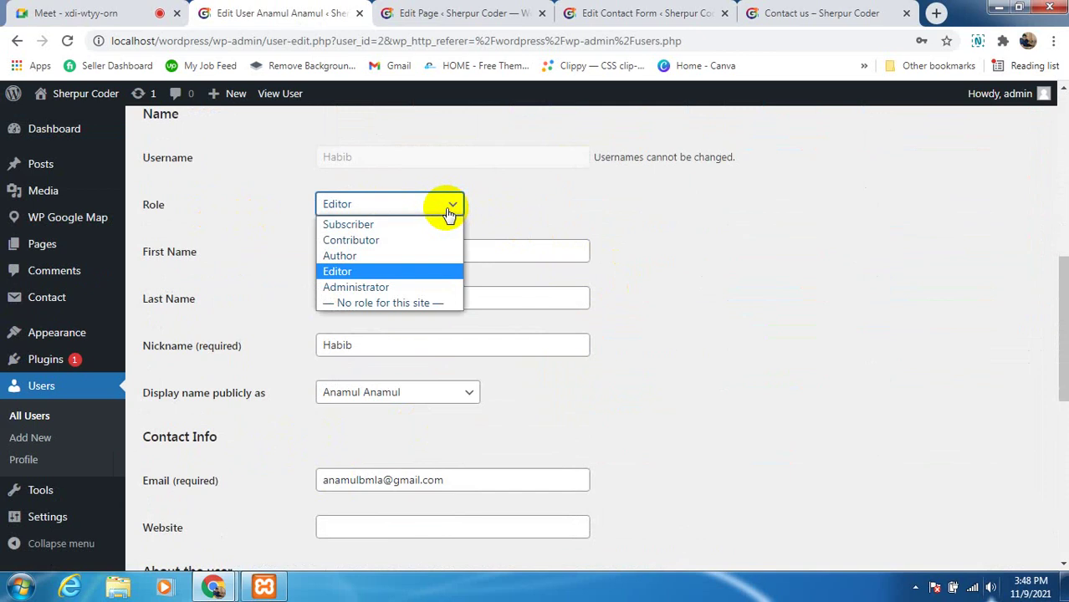
pyautogui.click(393, 287)
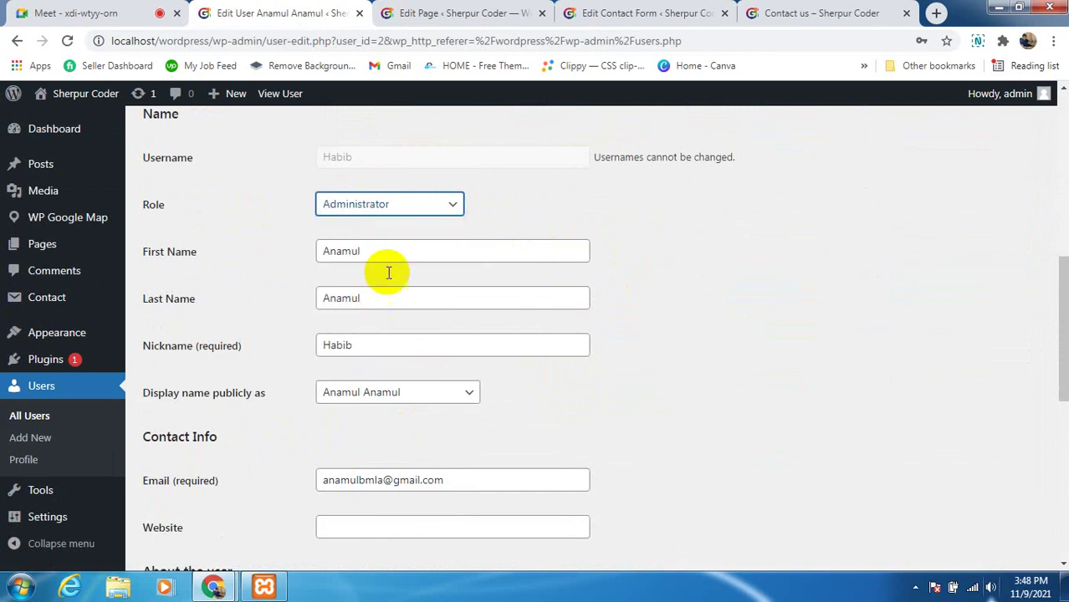
pyautogui.click(451, 207)
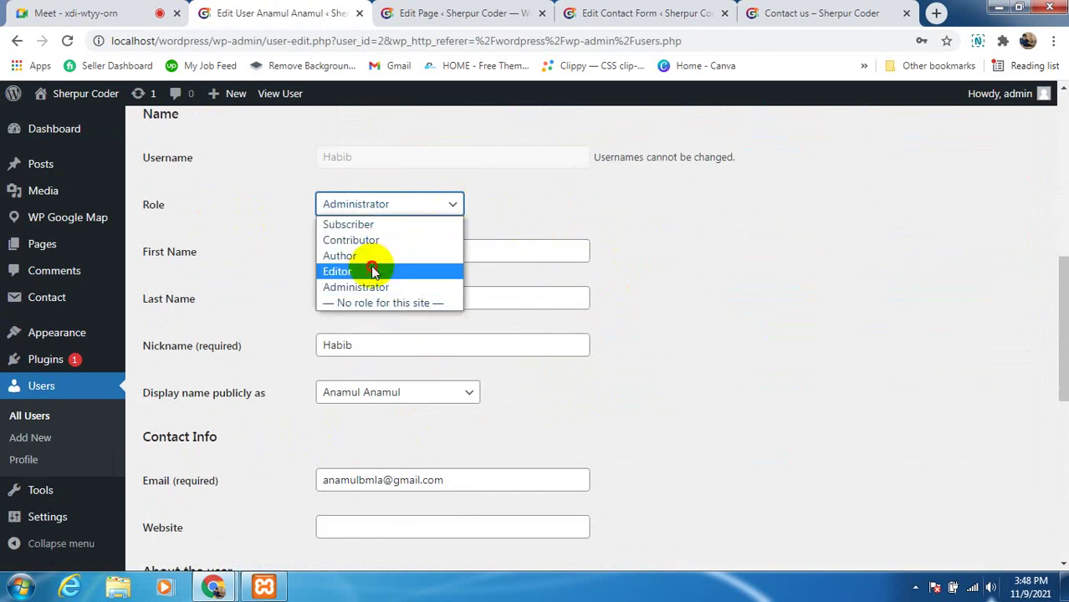
pyautogui.click(373, 271)
pyautogui.click(447, 212)
pyautogui.click(411, 241)
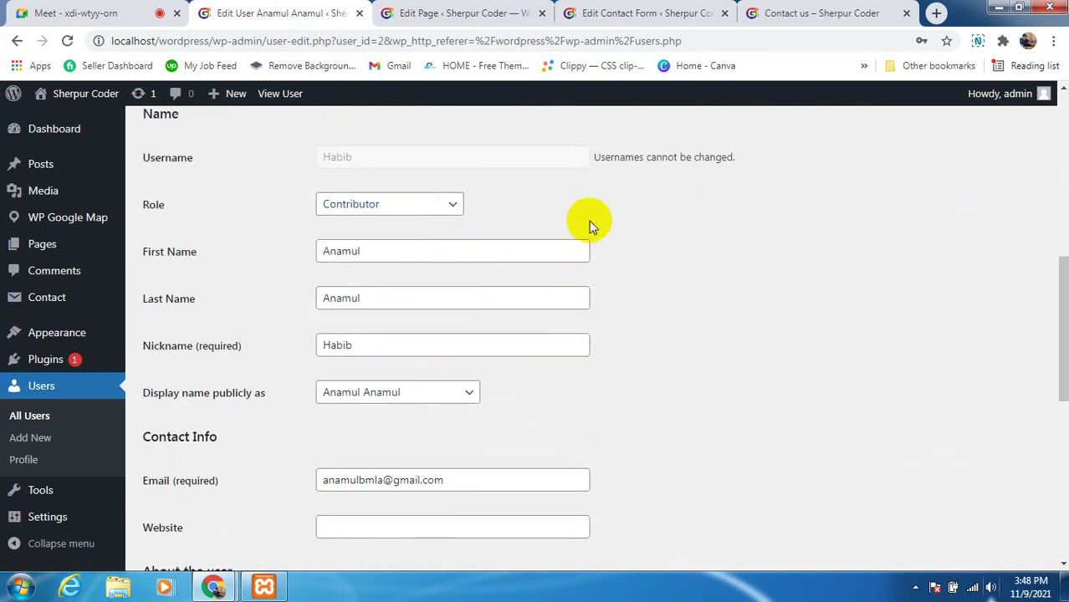
pyautogui.scroll(1, 601, 215)
pyautogui.click(413, 289)
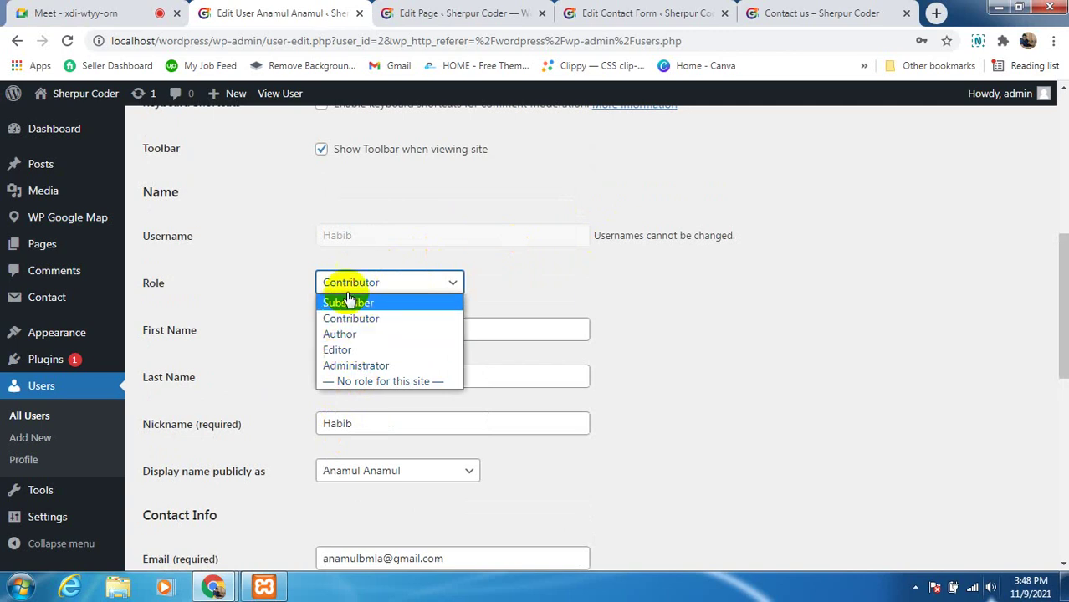
pyautogui.click(669, 334)
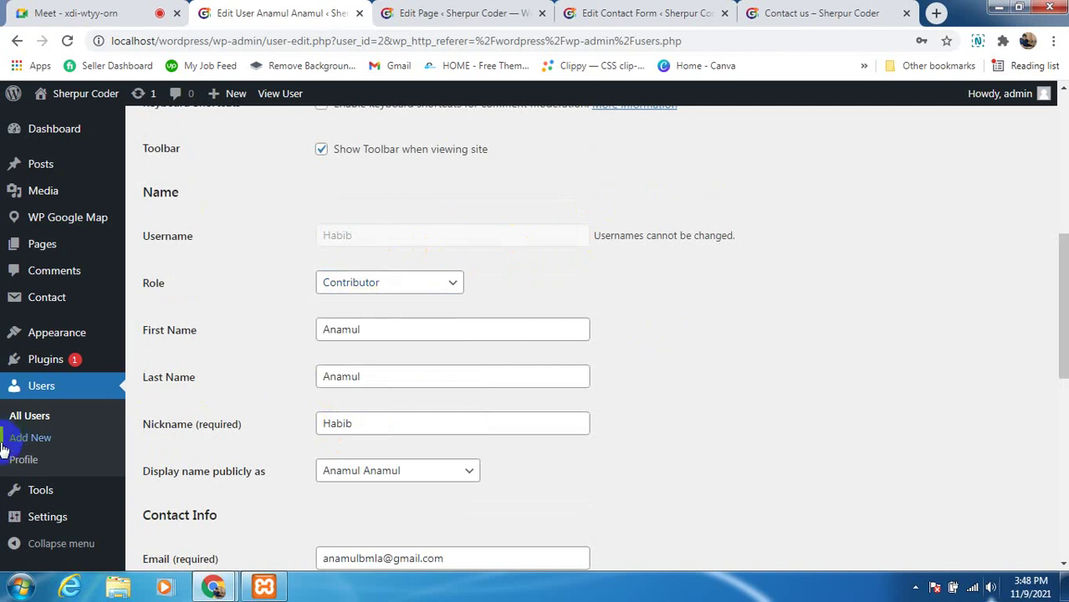
pyautogui.click(29, 416)
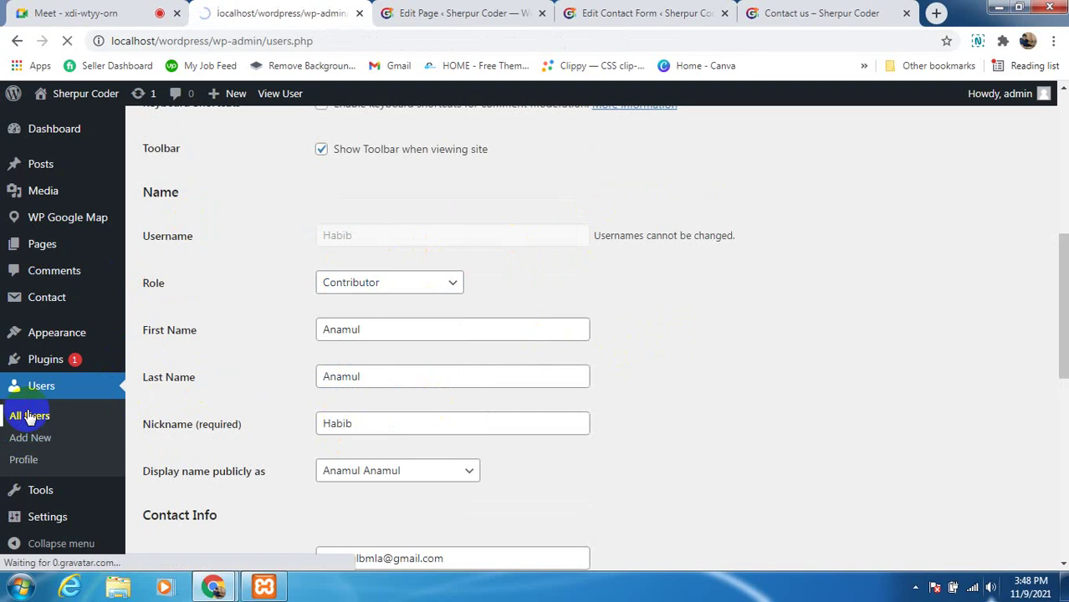
pyautogui.scroll(-1, 465, 393)
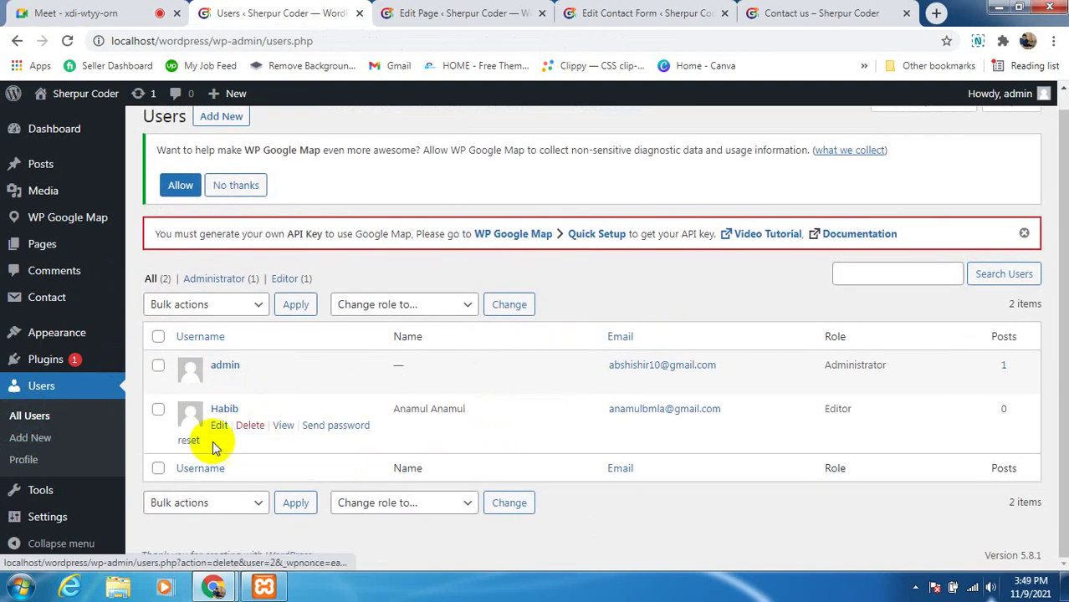
# Delete the Editor user, attributing all their content to admin (admin)
pyautogui.click(158, 410)
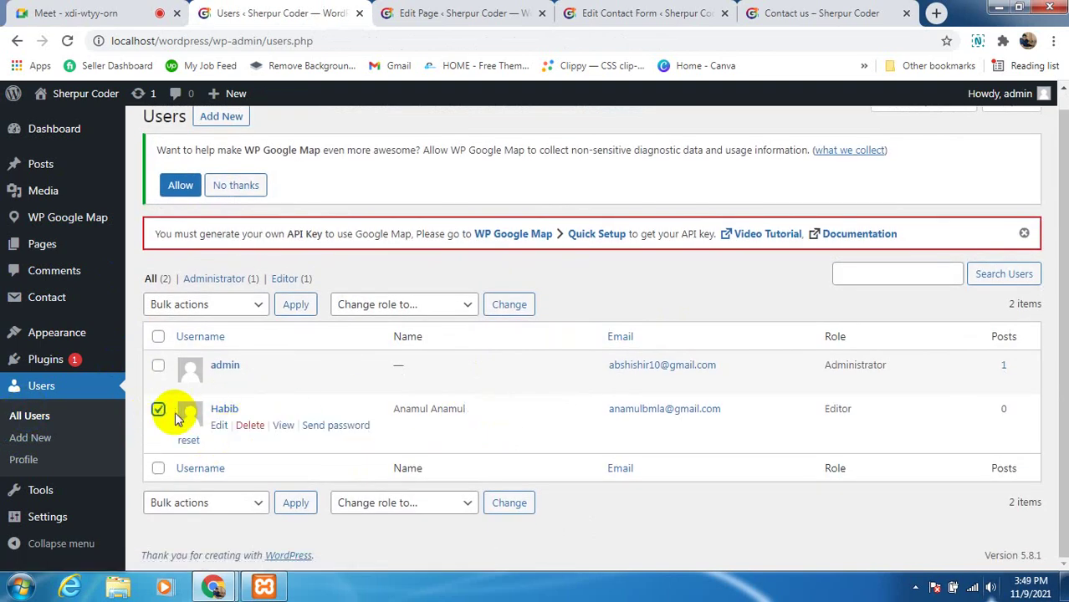
pyautogui.click(251, 425)
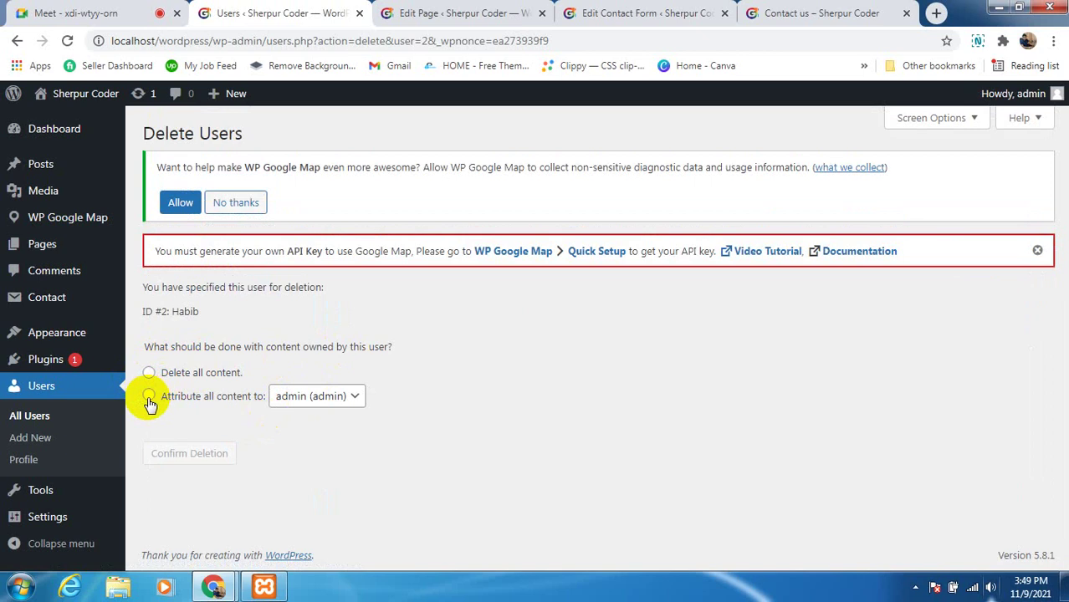
pyautogui.click(310, 402)
pyautogui.click(283, 494)
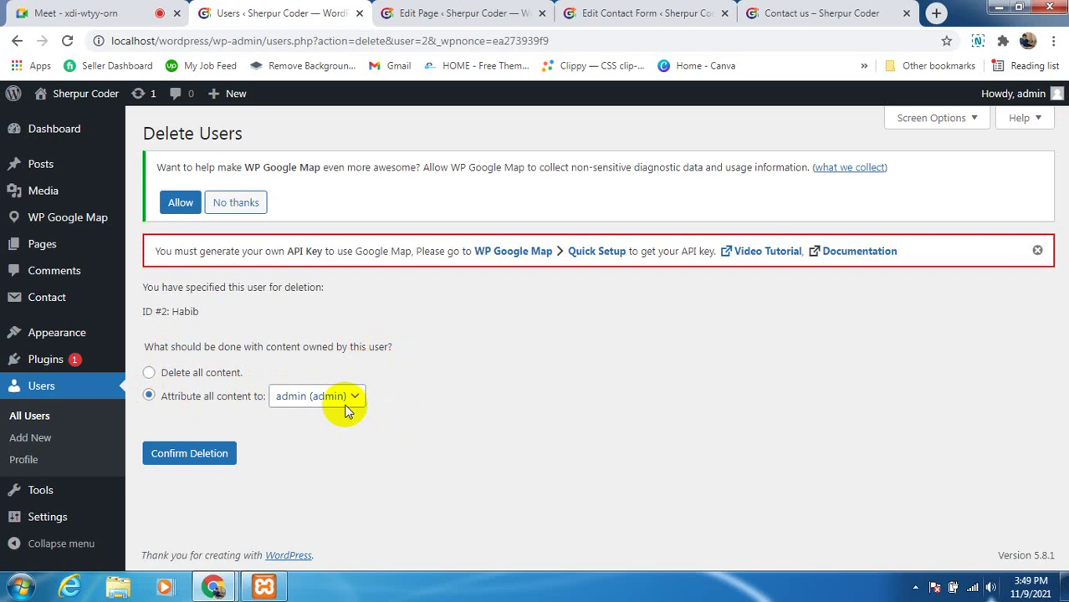
pyautogui.click(206, 454)
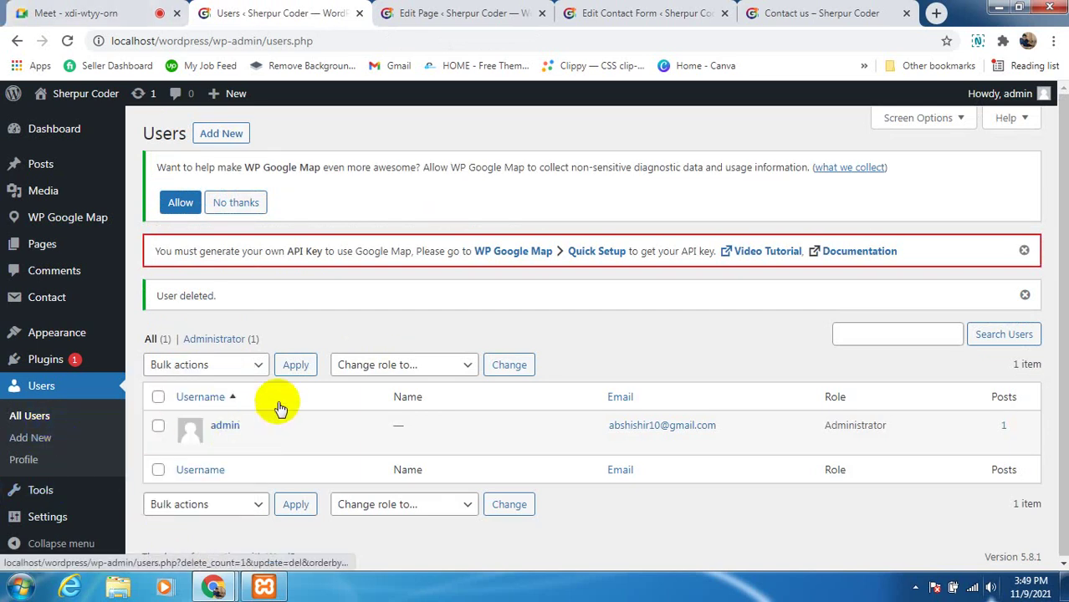
pyautogui.click(467, 367)
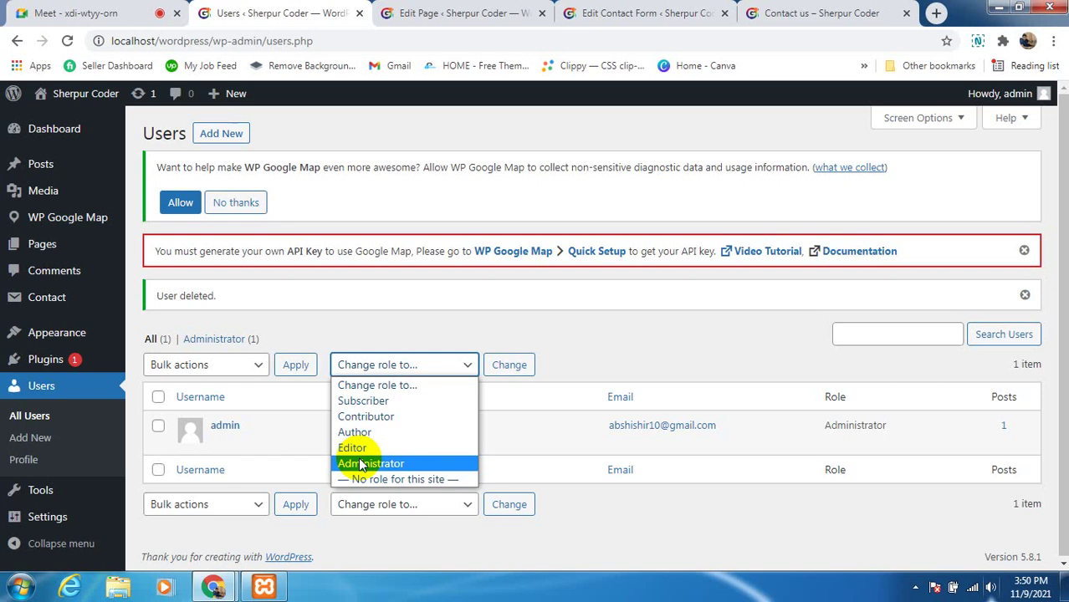
pyautogui.click(602, 354)
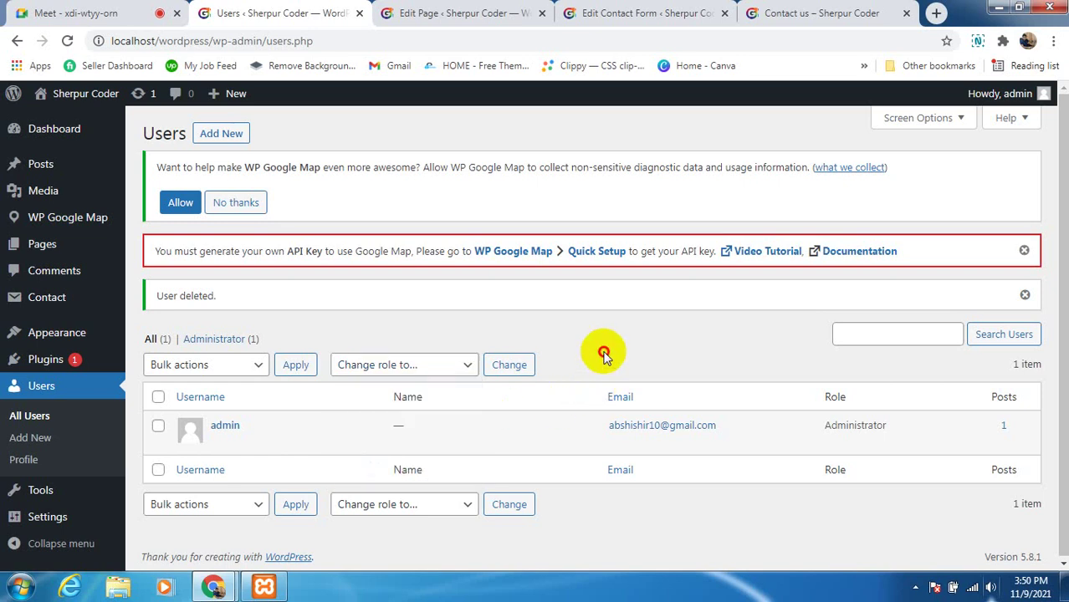
pyautogui.click(23, 460)
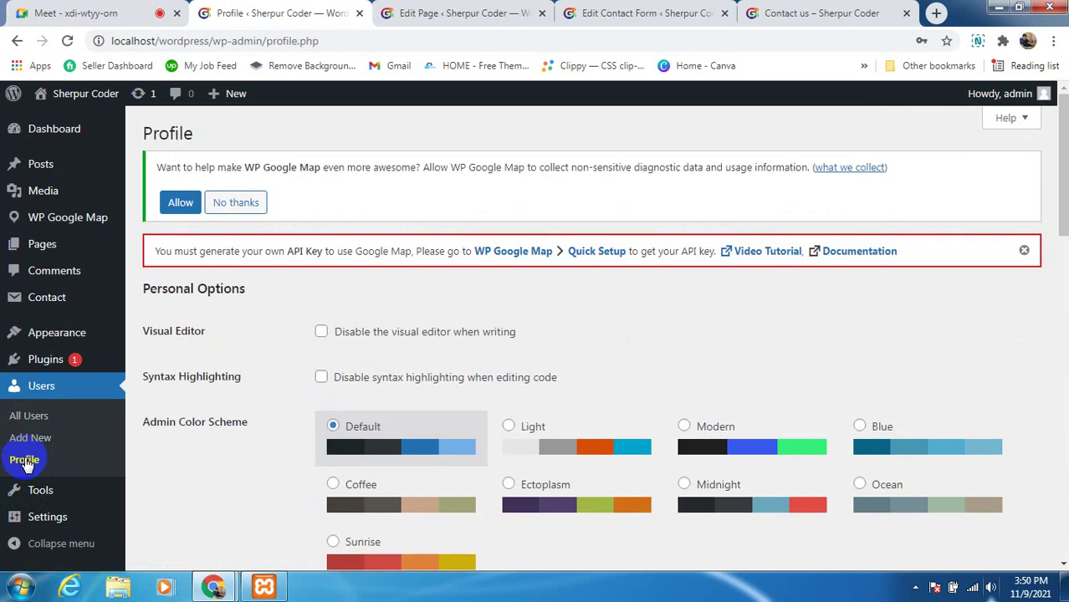
pyautogui.scroll(-3, 417, 377)
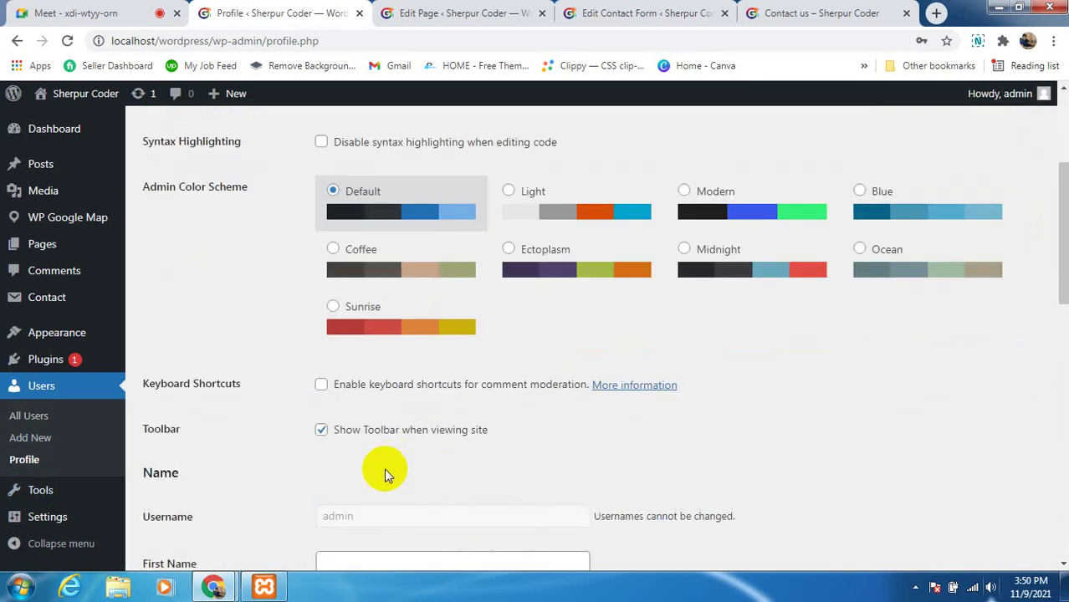
pyautogui.scroll(-5, 385, 474)
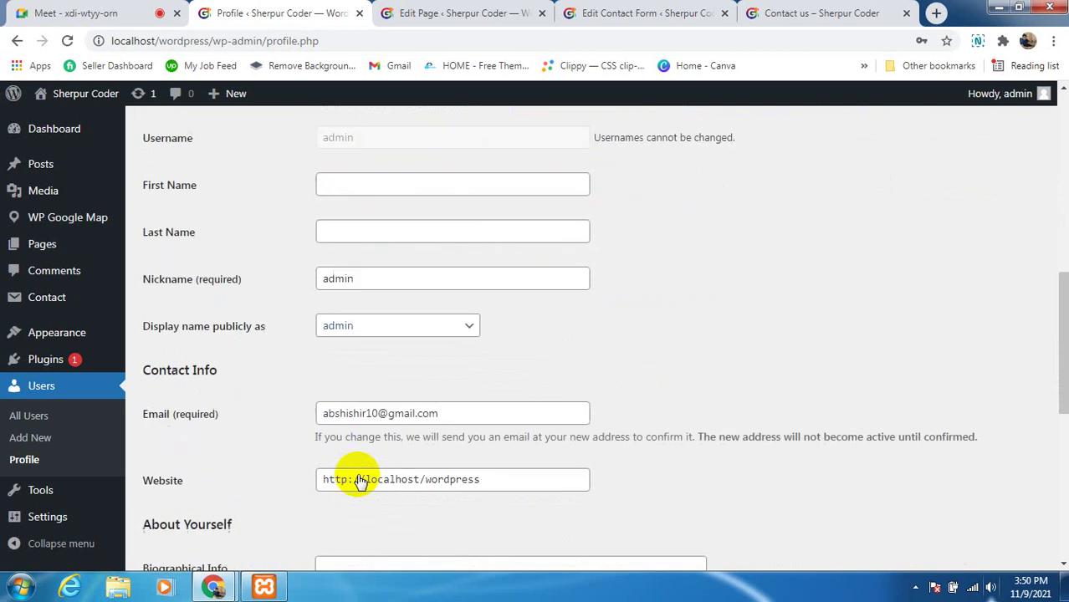
pyautogui.scroll(6, 358, 481)
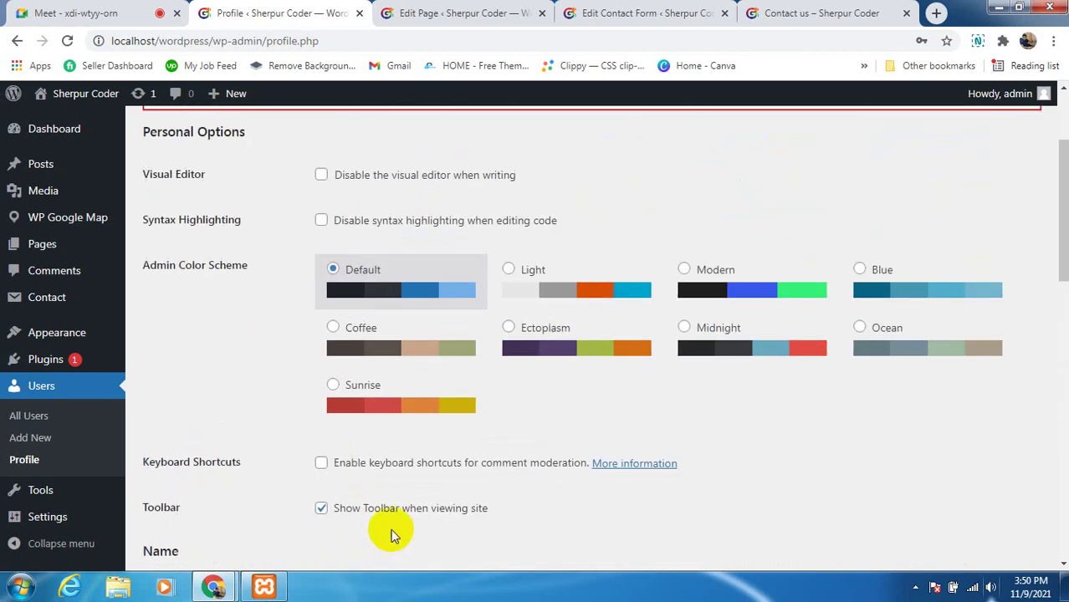
pyautogui.scroll(2, 393, 536)
pyautogui.scroll(-3, 447, 430)
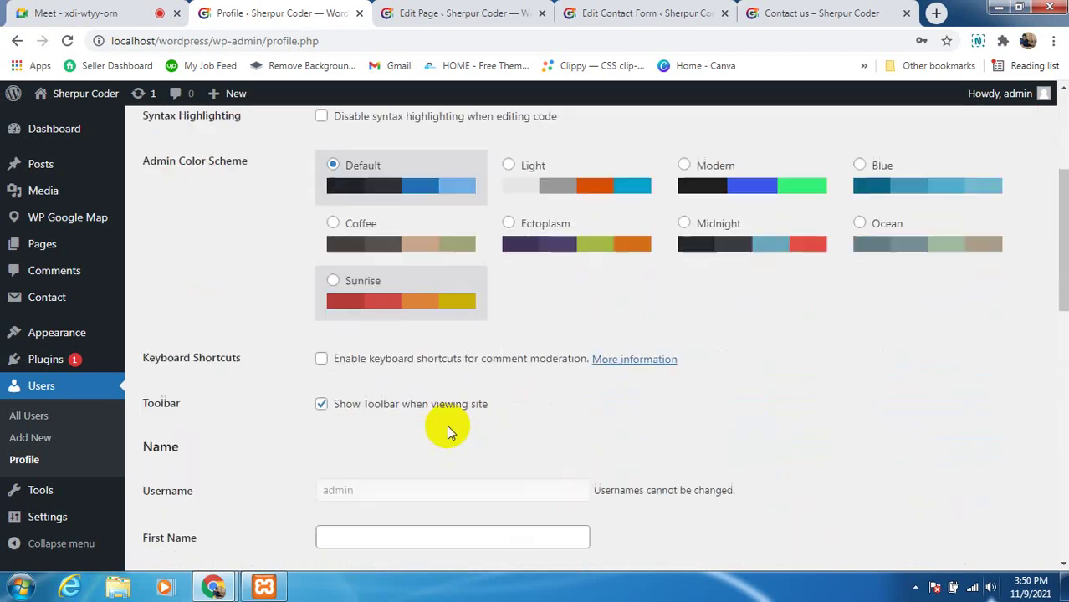
pyautogui.scroll(-3, 446, 430)
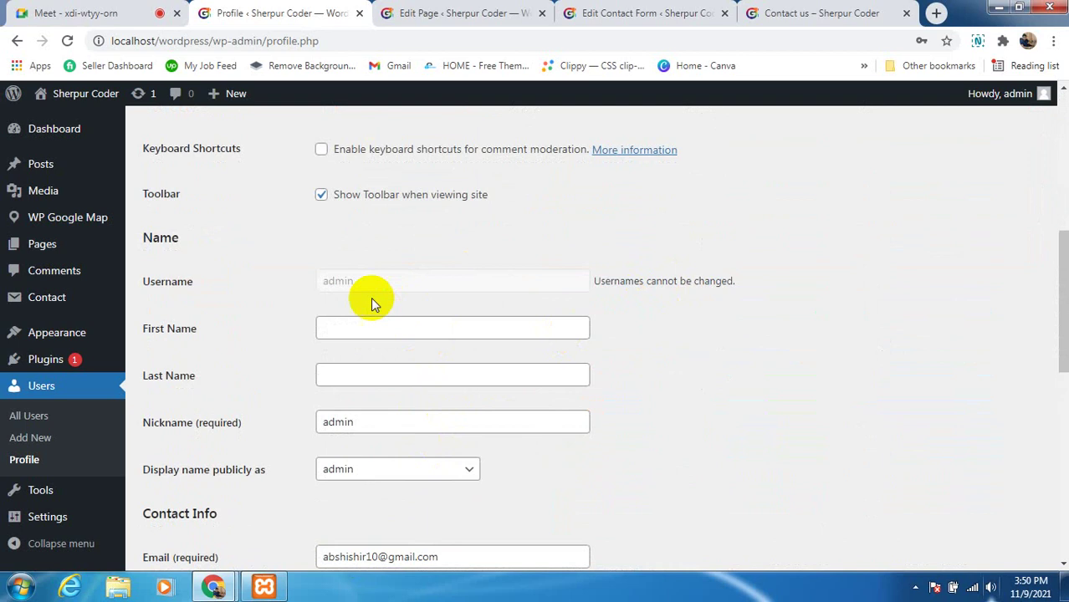
pyautogui.click(389, 281)
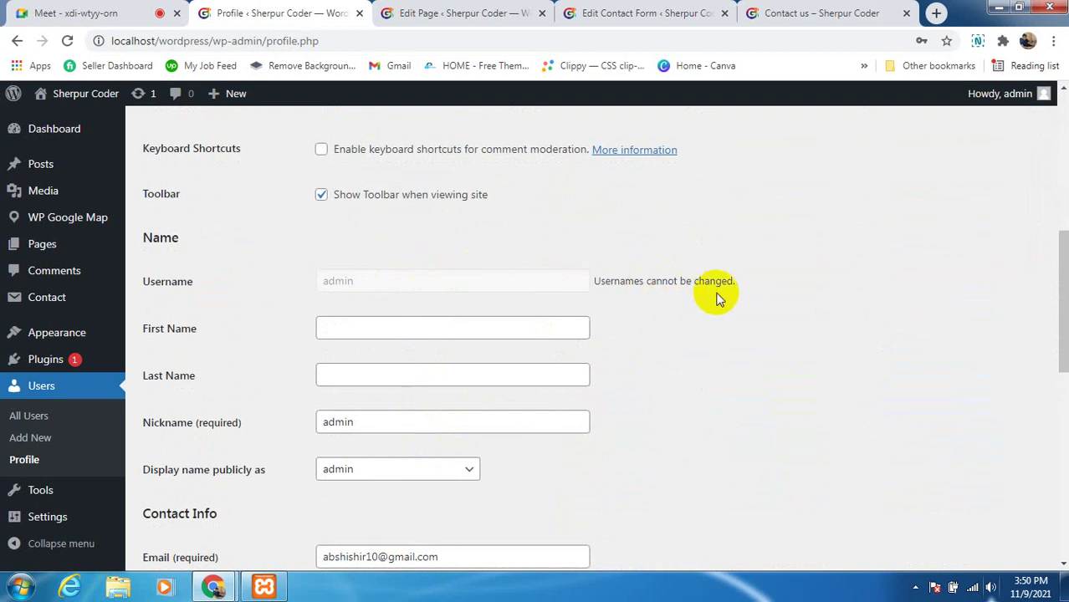
pyautogui.doubleClick(338, 281)
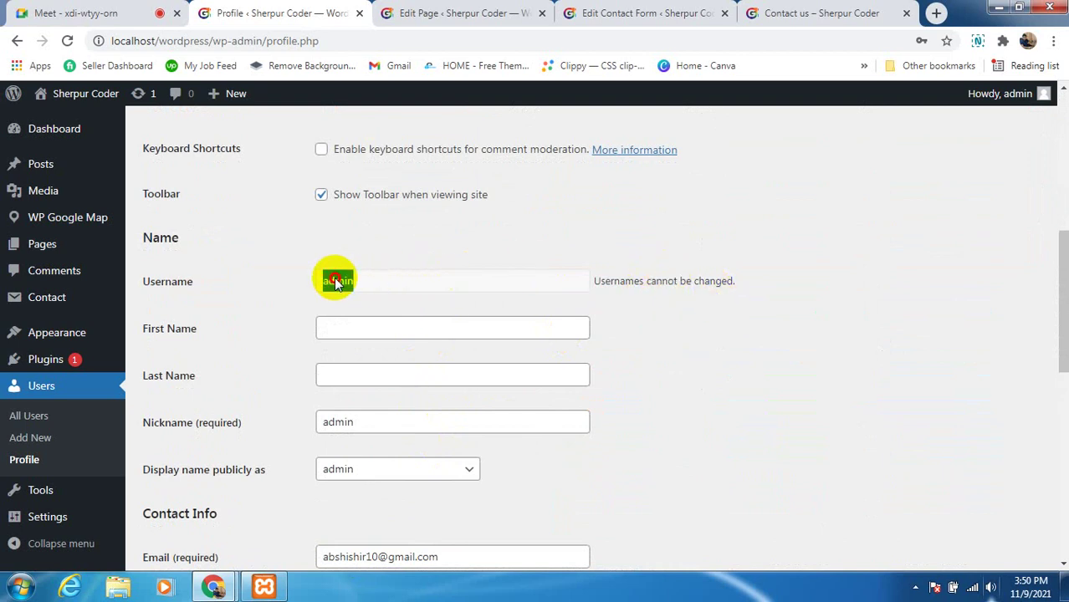
pyautogui.click(817, 417)
pyautogui.click(429, 426)
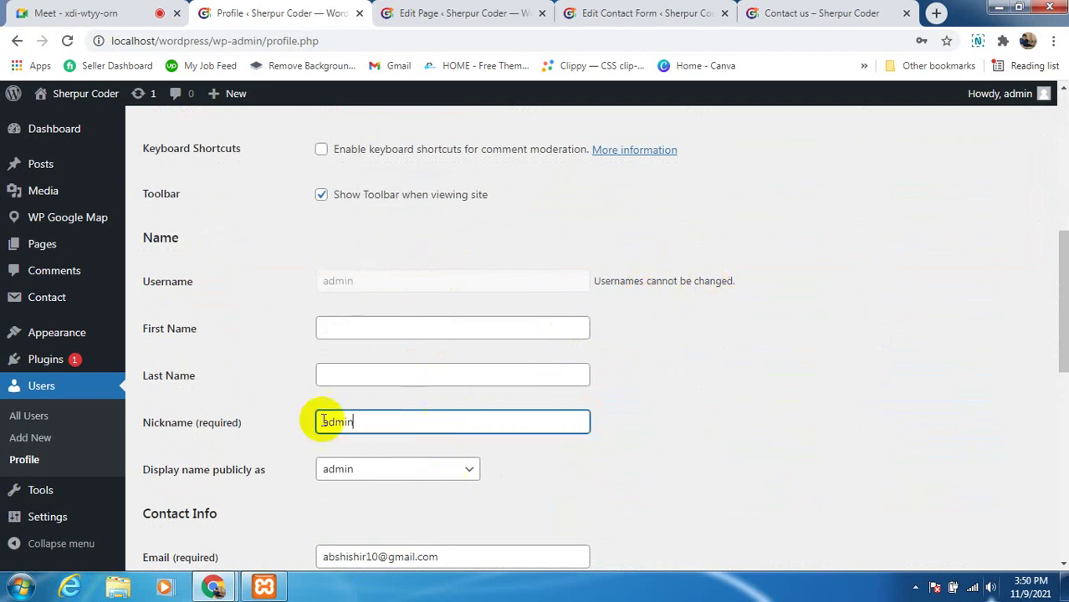
pyautogui.scroll(-1, 345, 502)
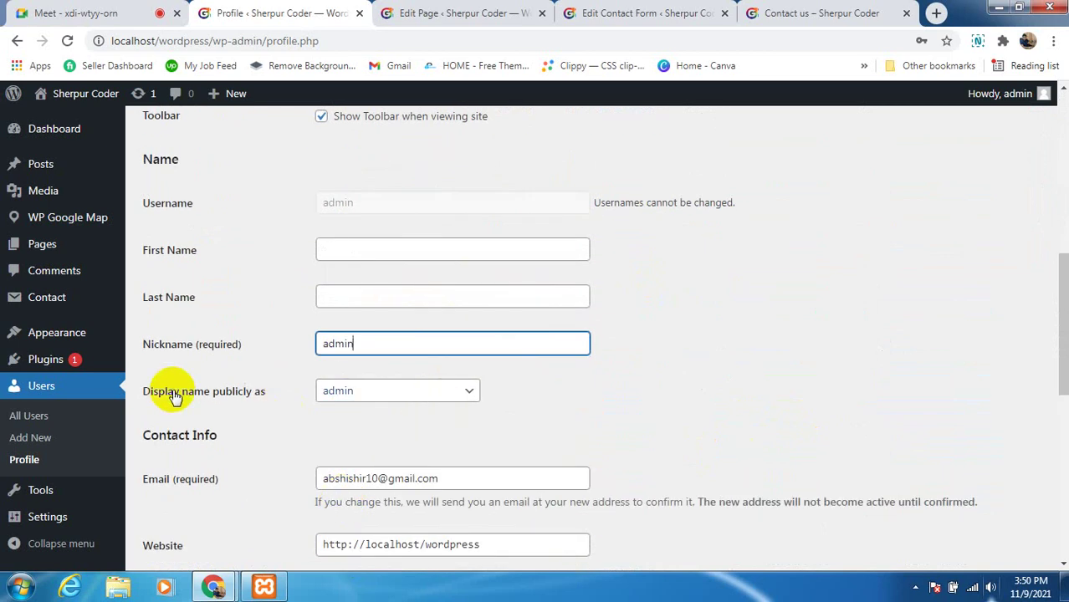
pyautogui.click(368, 397)
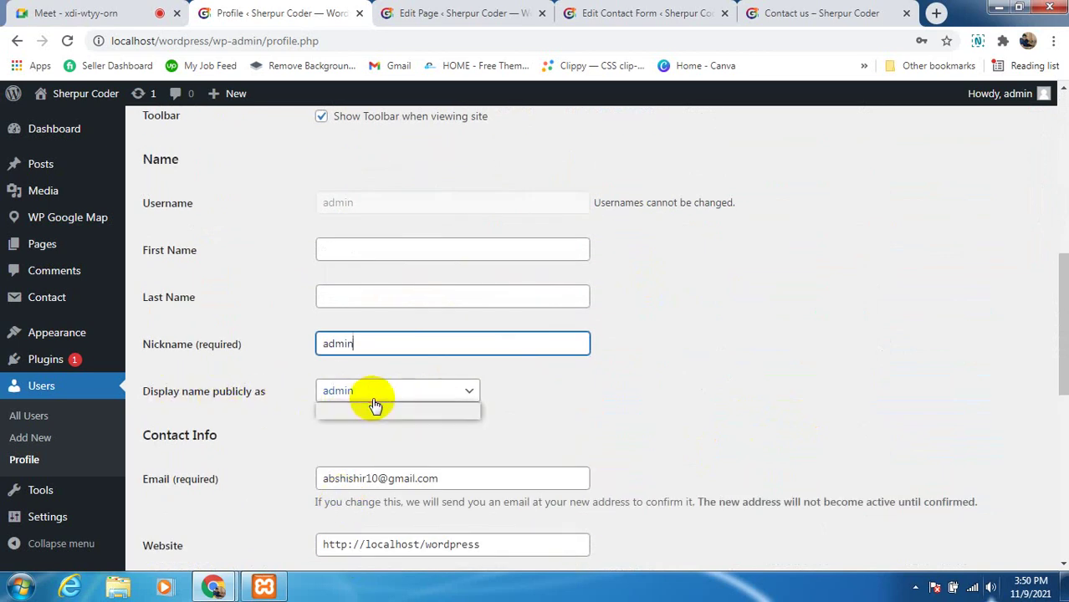
pyautogui.click(550, 437)
pyautogui.click(355, 344)
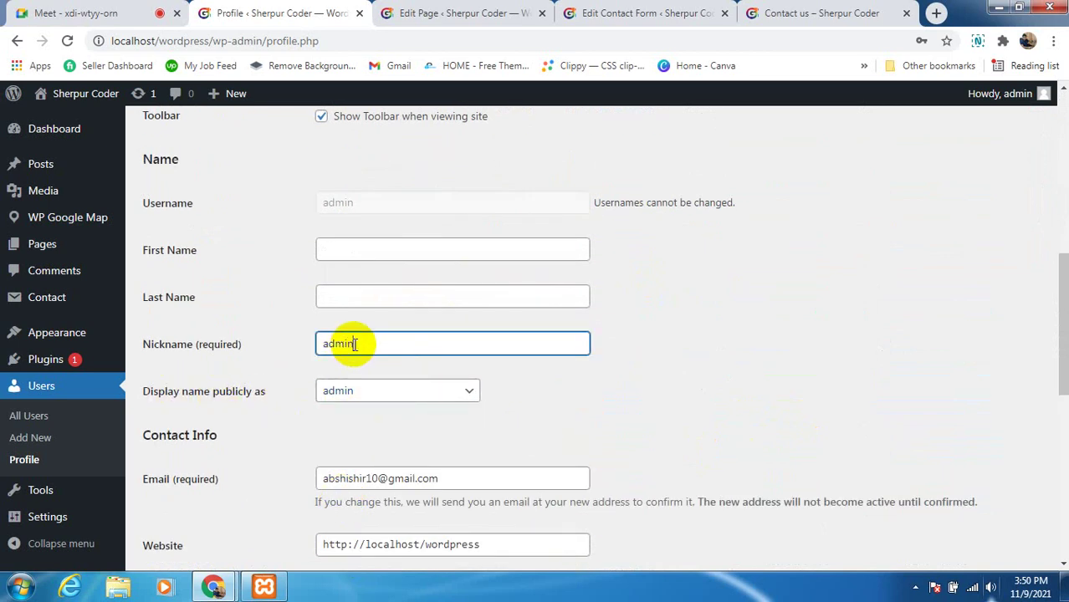
pyautogui.click(322, 397)
pyautogui.click(652, 426)
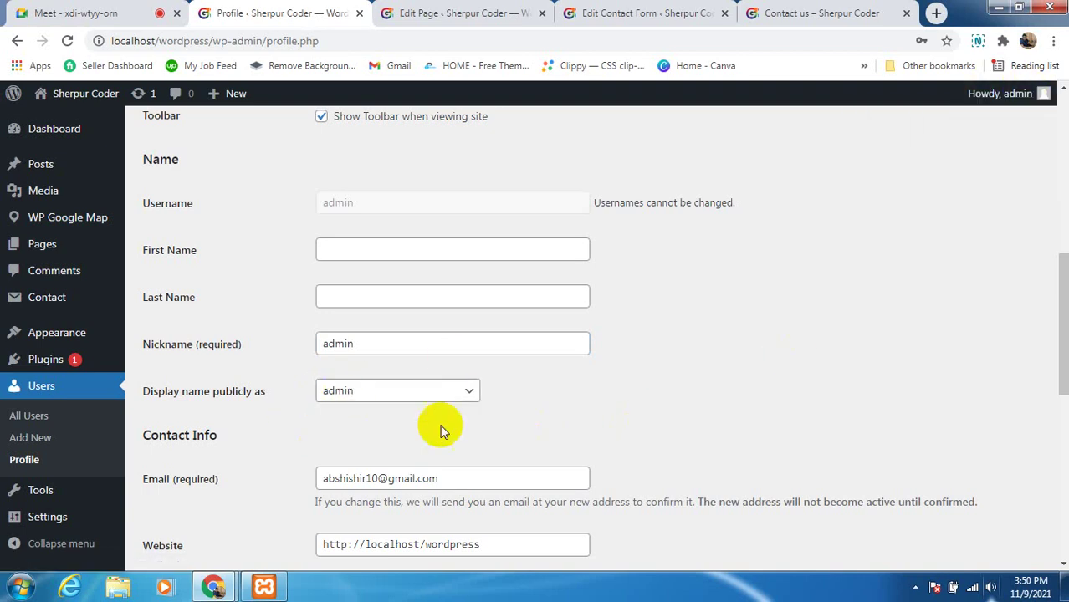
pyautogui.scroll(-1, 456, 427)
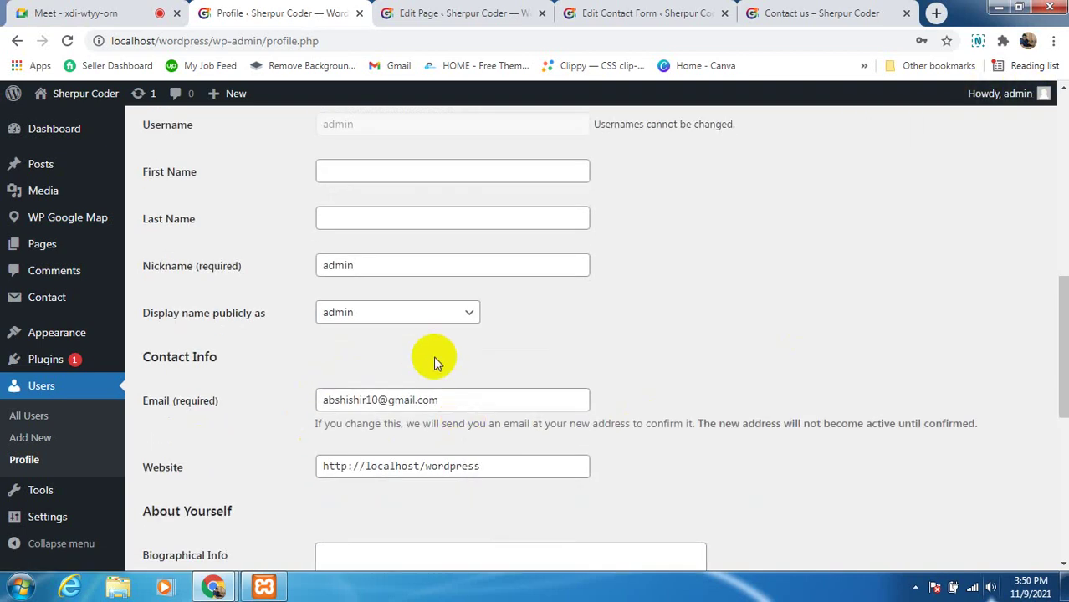
pyautogui.moveTo(448, 400); pyautogui.dragTo(317, 398)
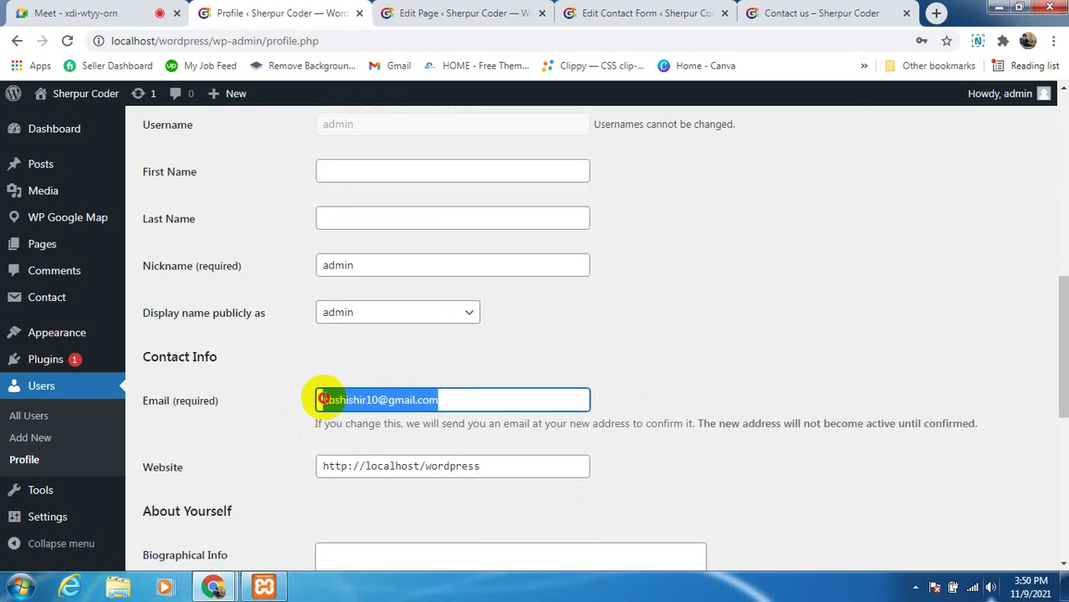
pyautogui.click(269, 439)
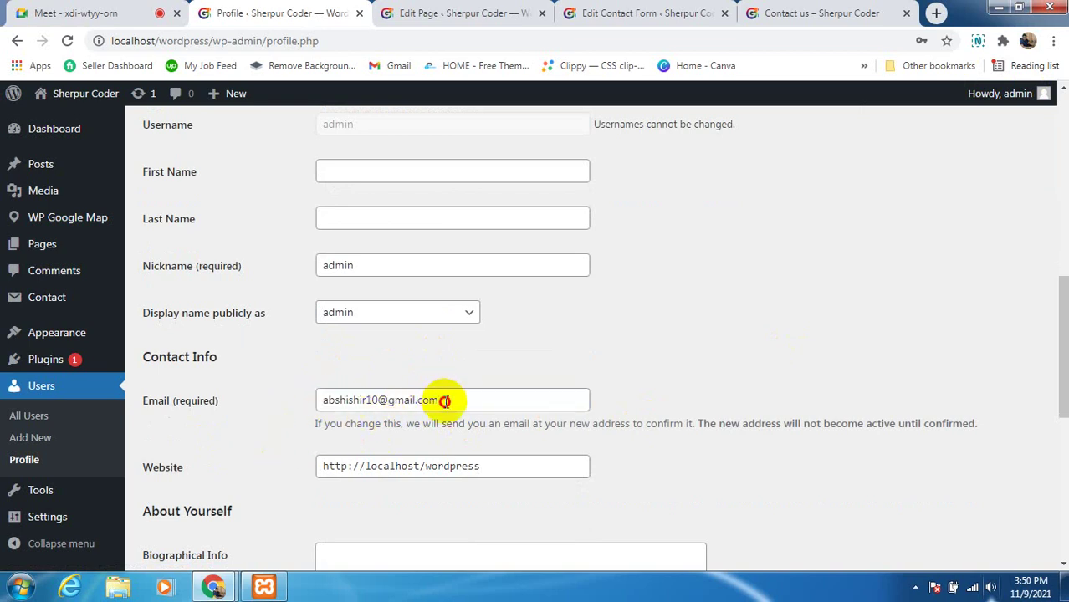
pyautogui.moveTo(446, 401); pyautogui.dragTo(317, 402)
pyautogui.click(274, 454)
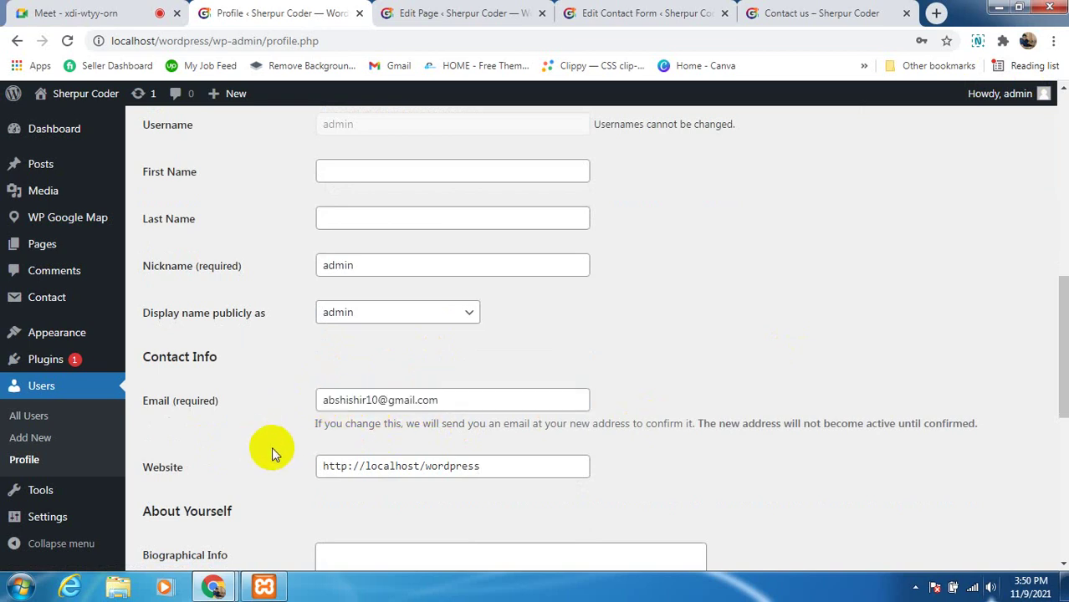
pyautogui.moveTo(437, 401); pyautogui.dragTo(309, 403)
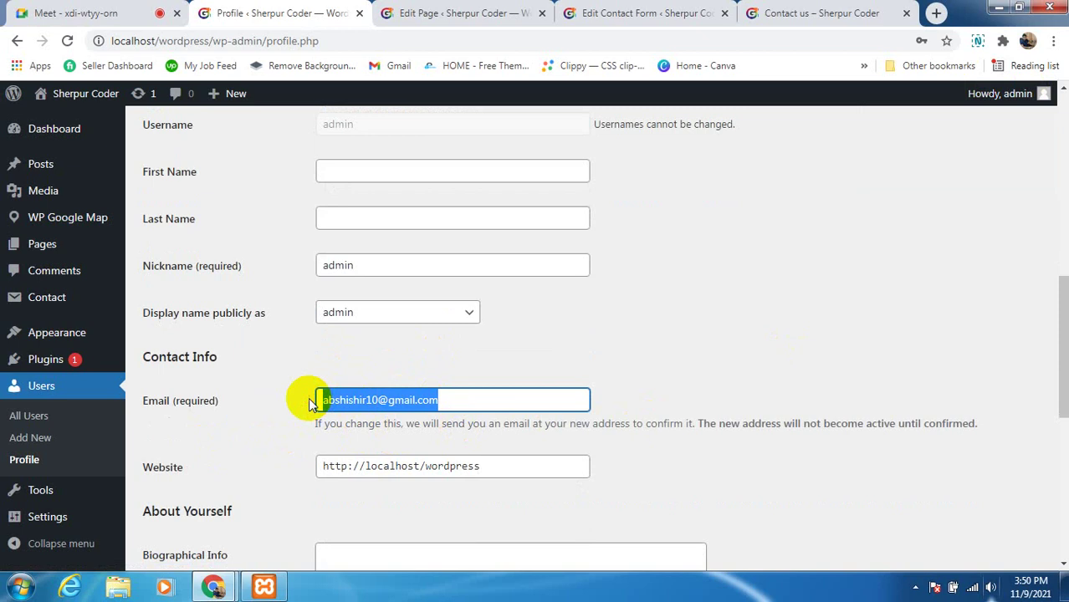
pyautogui.click(255, 439)
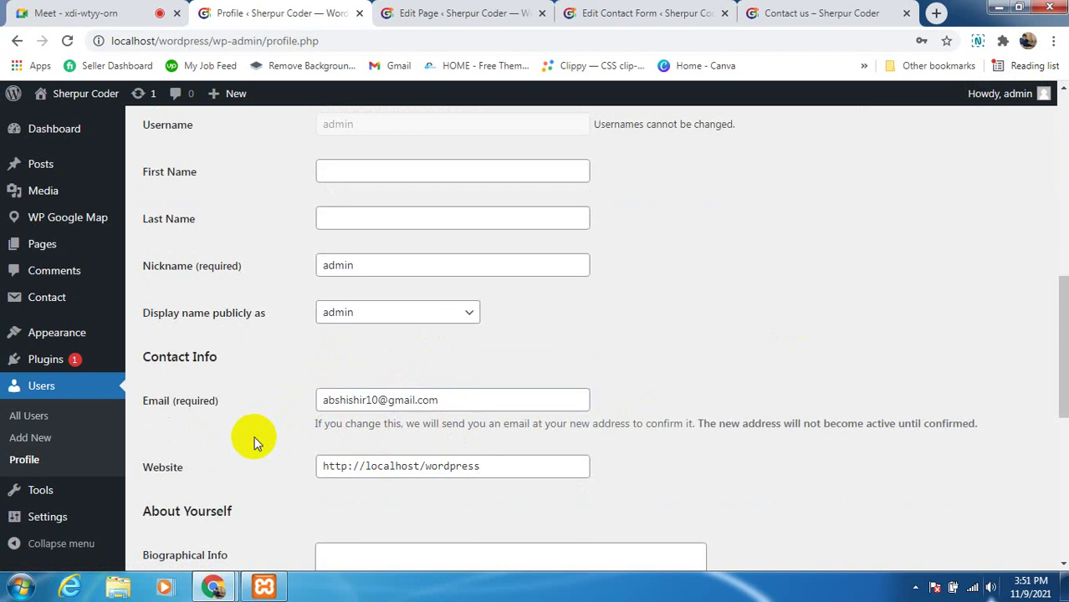
pyautogui.click(454, 403)
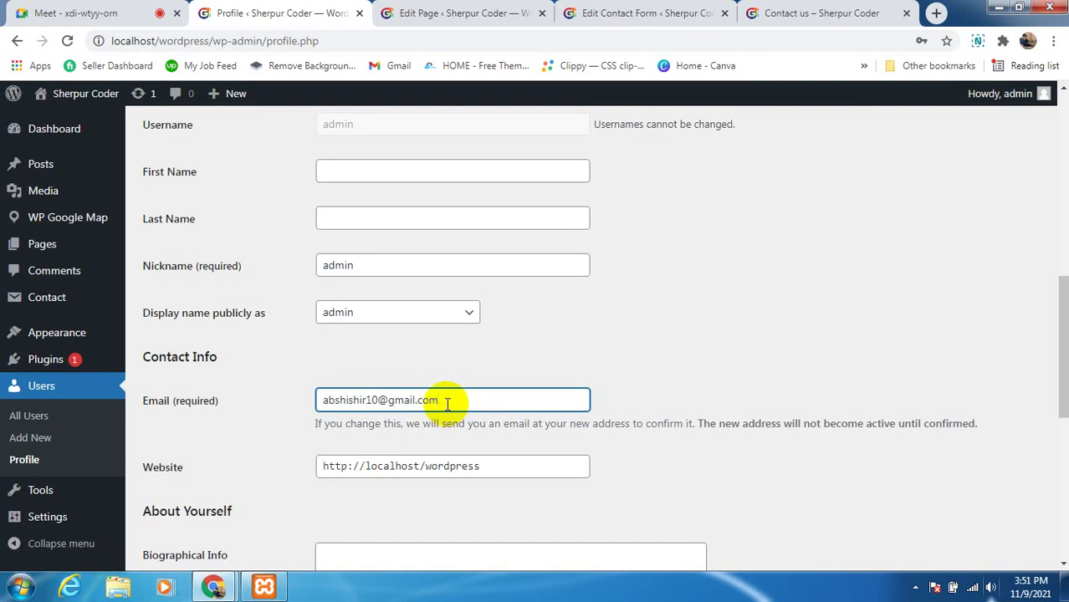
pyautogui.scroll(-2, 448, 405)
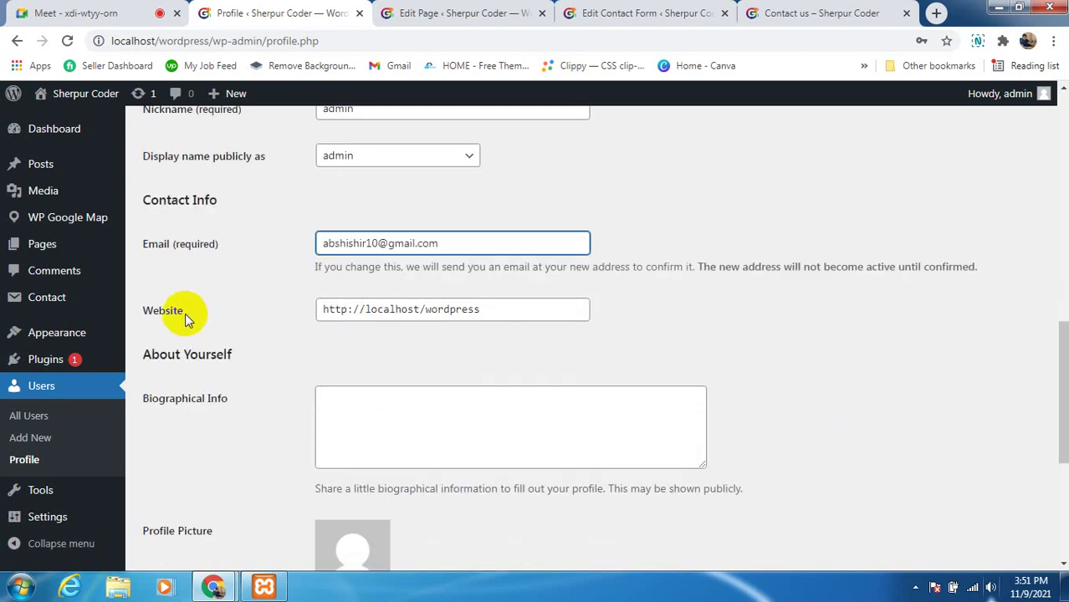
pyautogui.moveTo(481, 309); pyautogui.dragTo(294, 308)
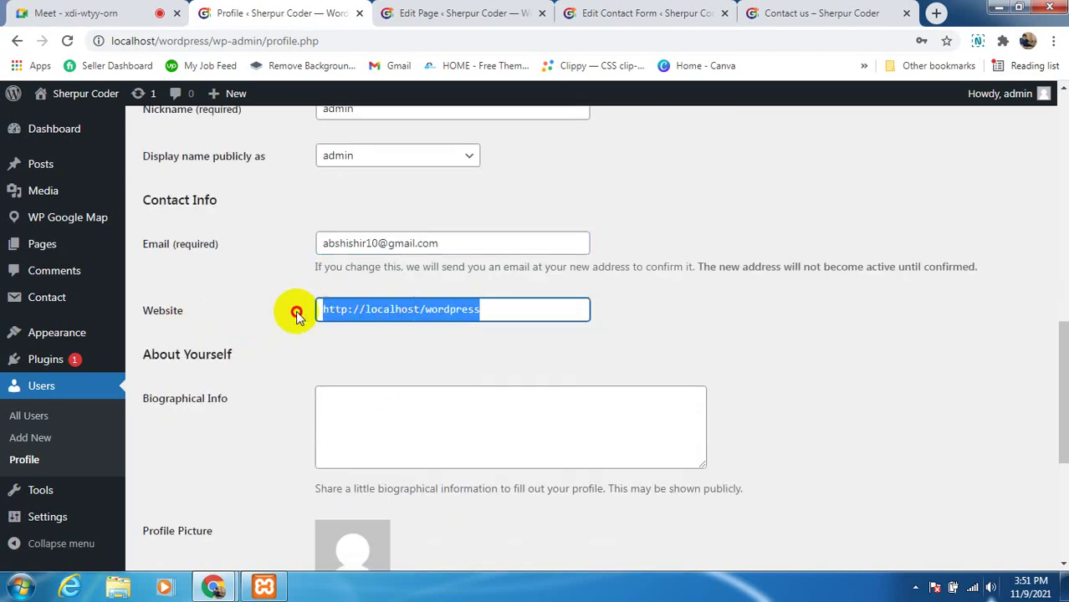
pyautogui.click(348, 354)
pyautogui.moveTo(493, 308); pyautogui.dragTo(319, 310)
pyautogui.click(319, 310)
pyautogui.doubleClick(456, 311)
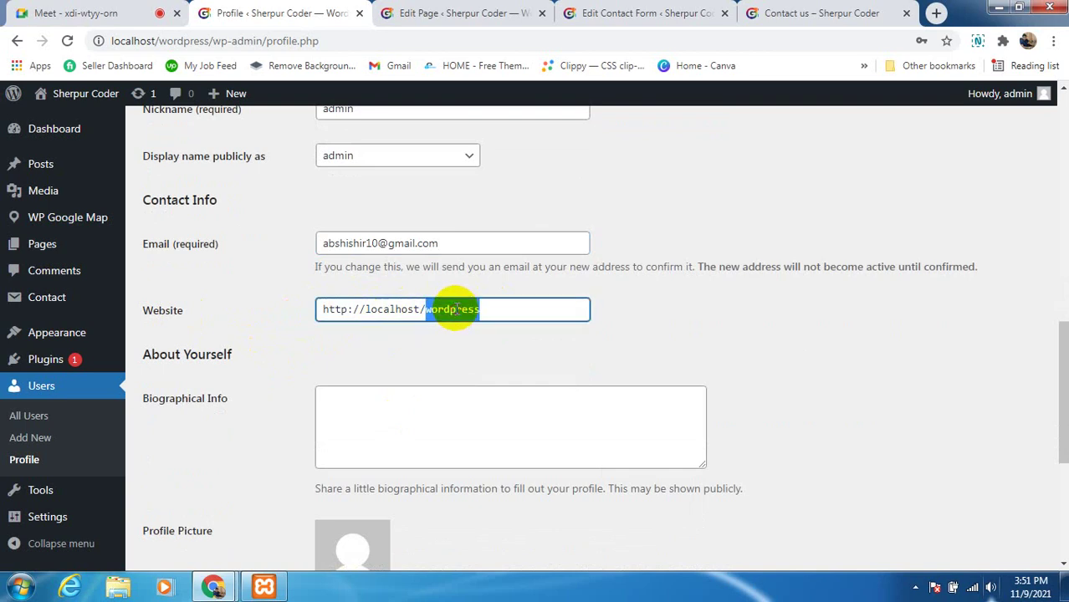
pyautogui.click(467, 311)
pyautogui.moveTo(485, 308); pyautogui.dragTo(299, 301)
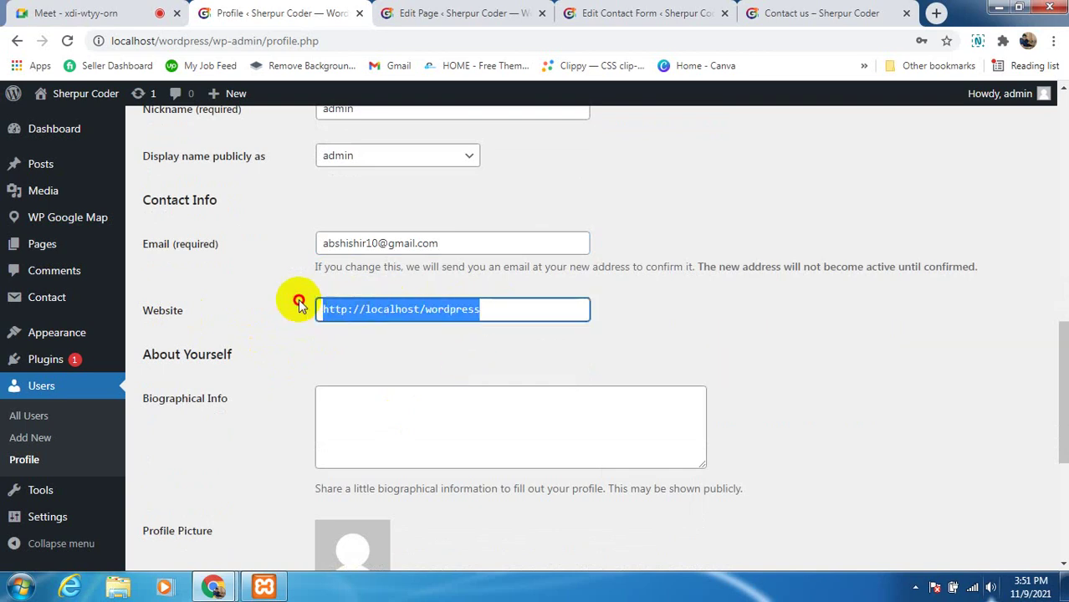
pyautogui.click(363, 355)
pyautogui.scroll(-4, 413, 301)
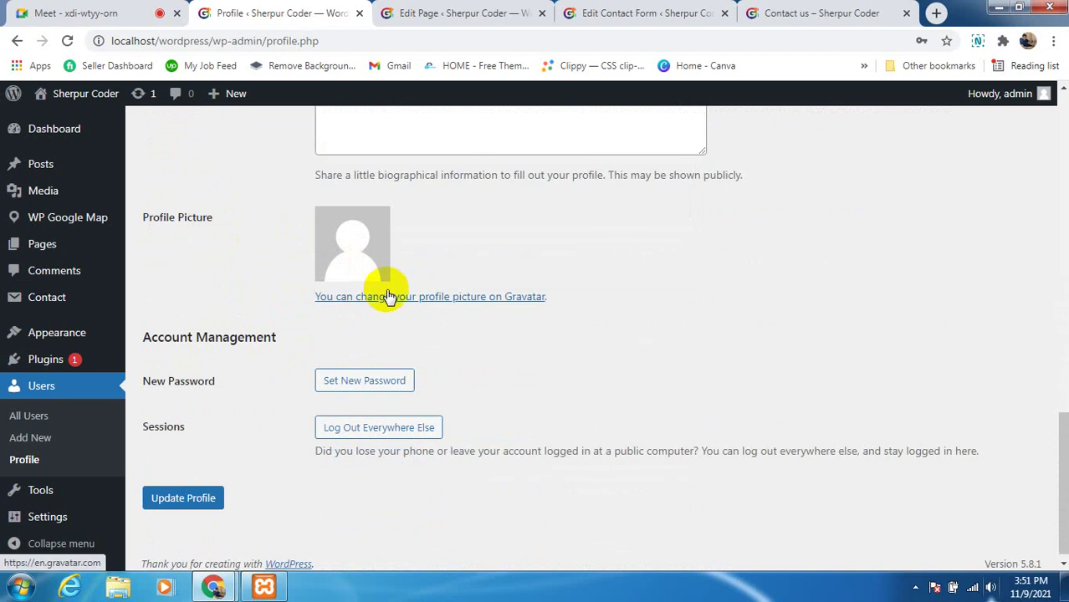
pyautogui.moveTo(1042, 93)
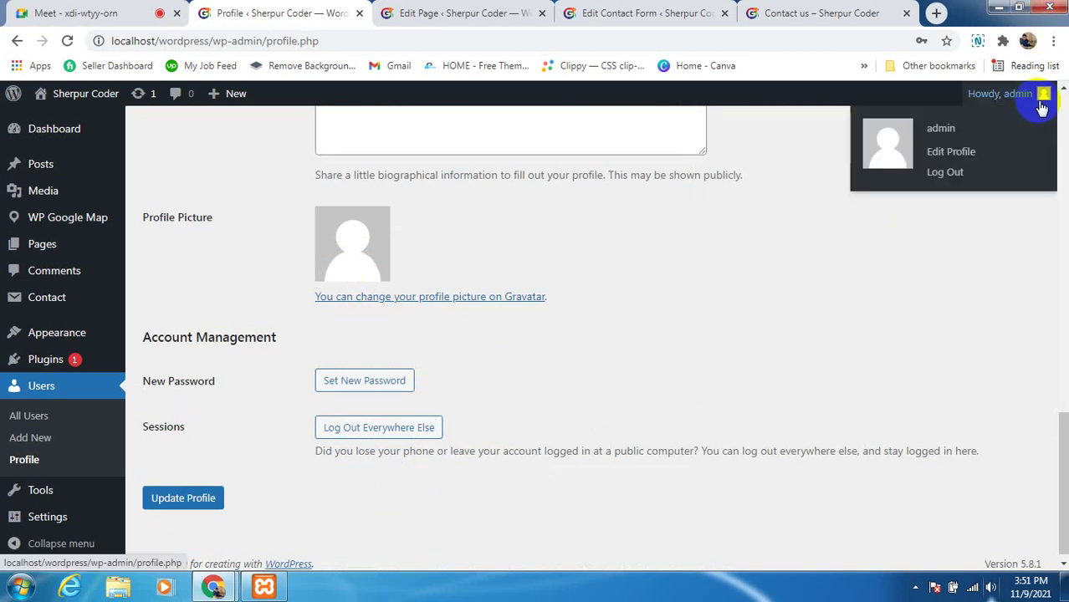
pyautogui.click(419, 305)
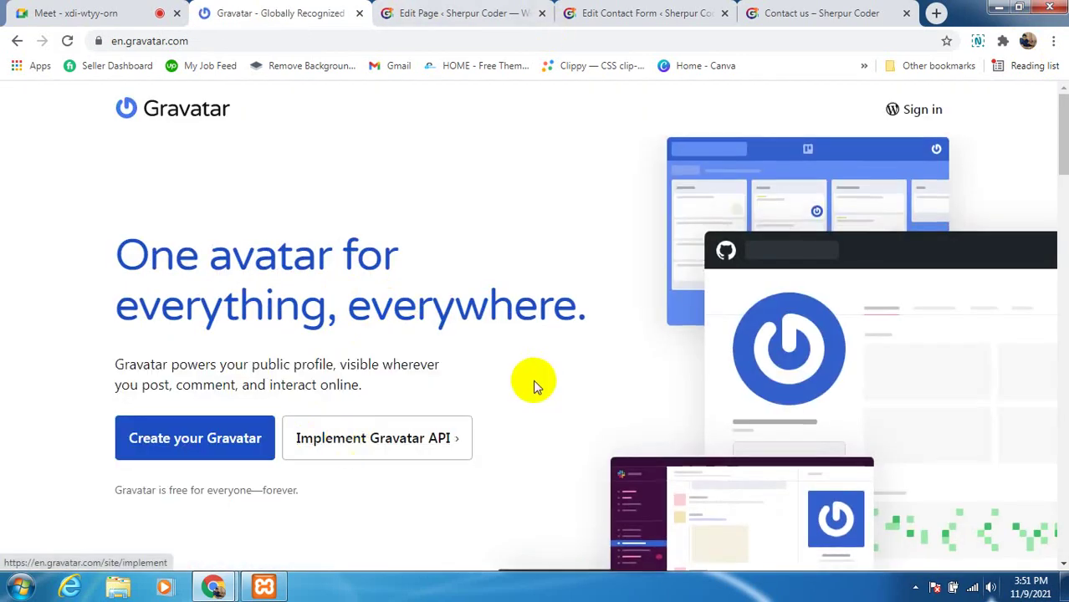
pyautogui.scroll(-1, 276, 418)
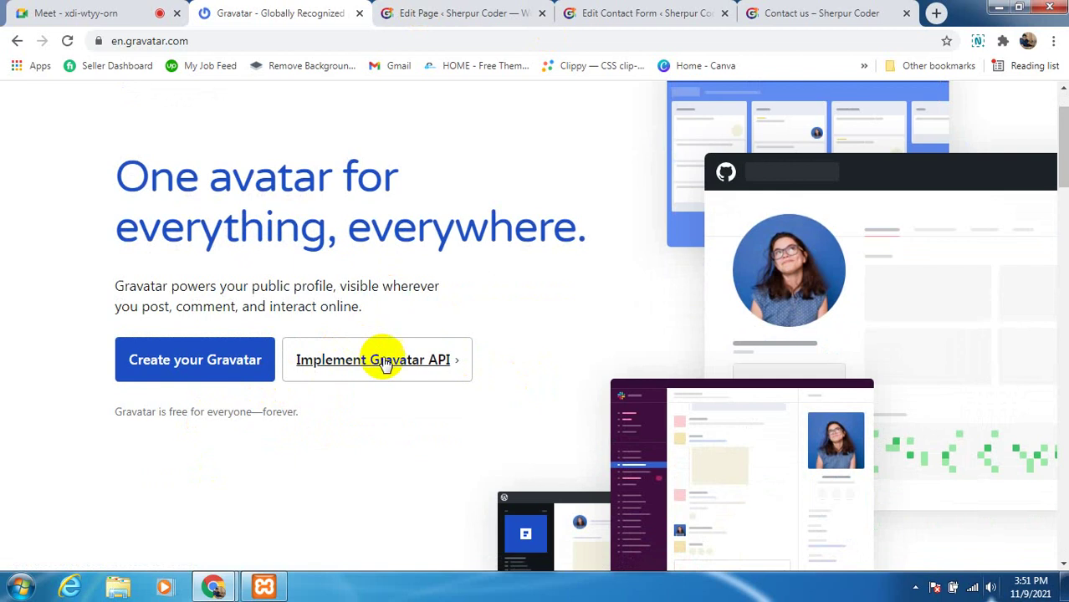
pyautogui.scroll(-2, 385, 368)
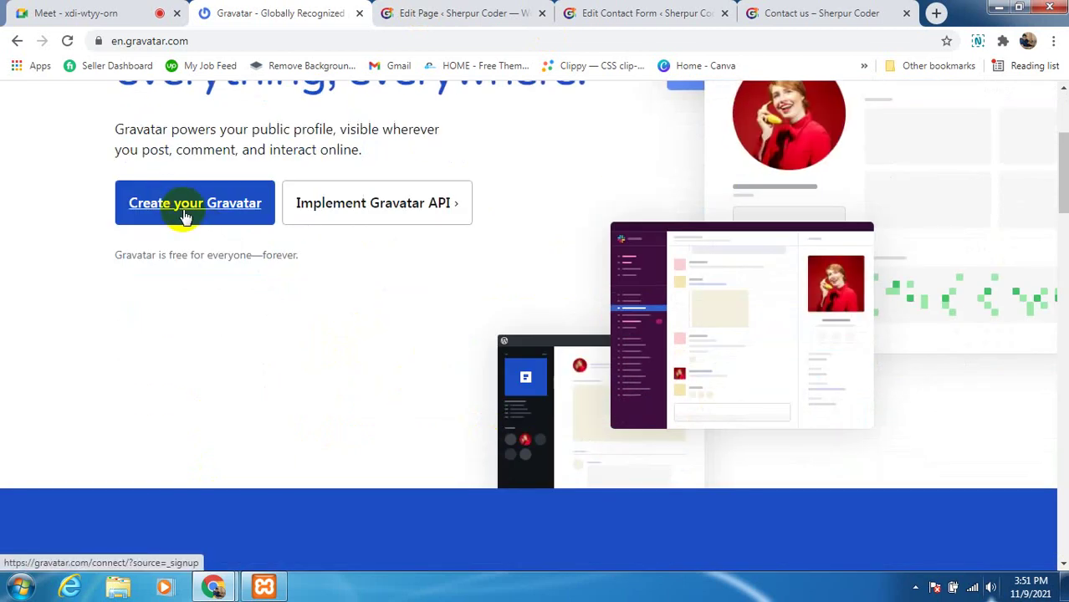
pyautogui.scroll(1, 101, 155)
pyautogui.click(15, 42)
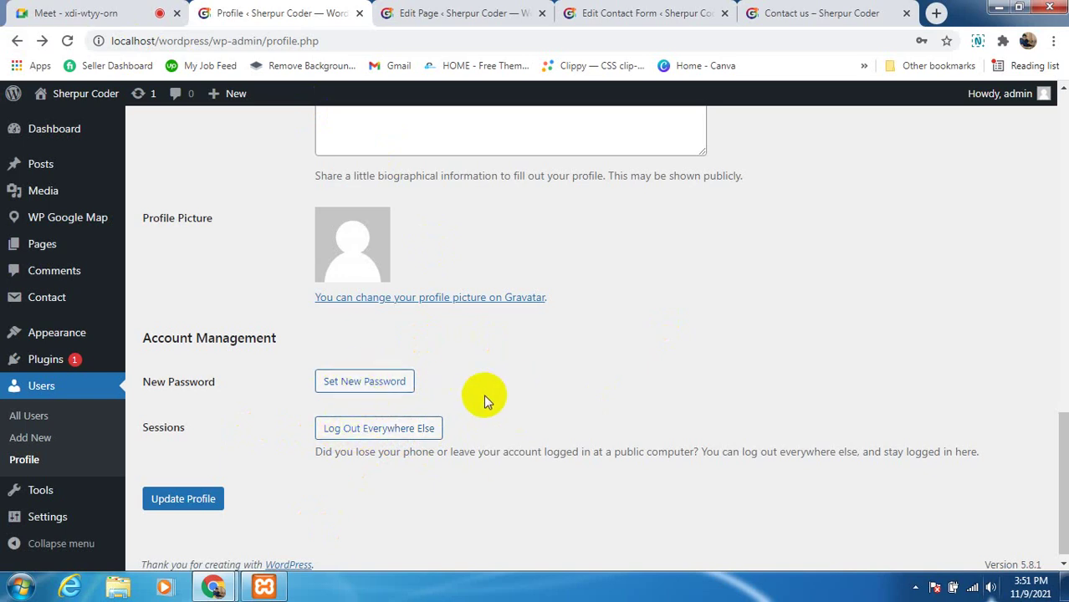
# Generate a new Strong password for admin and select it to review it
pyautogui.click(356, 392)
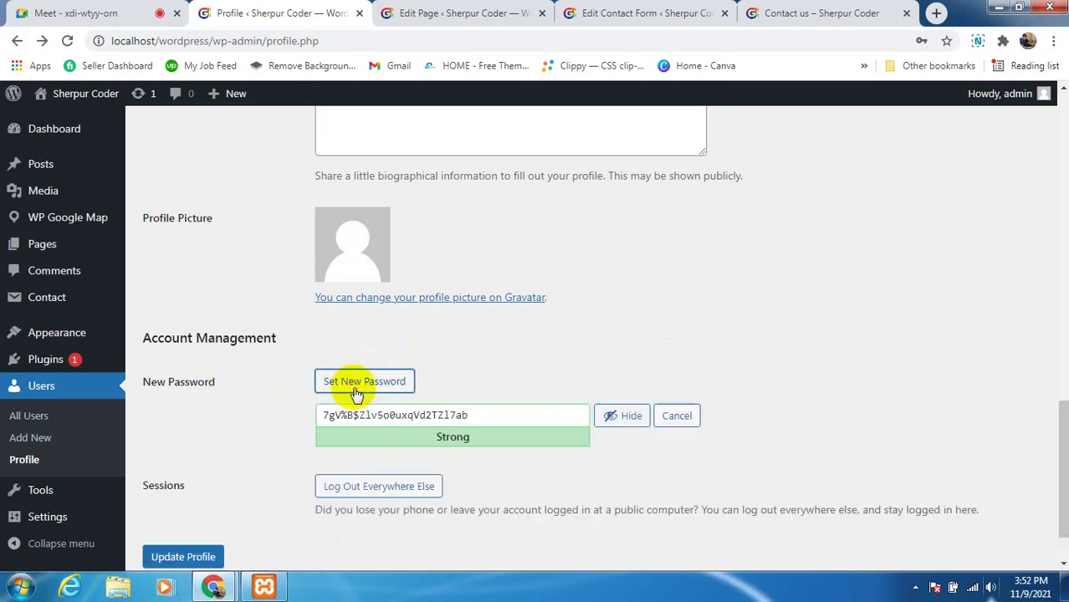
pyautogui.click(502, 420)
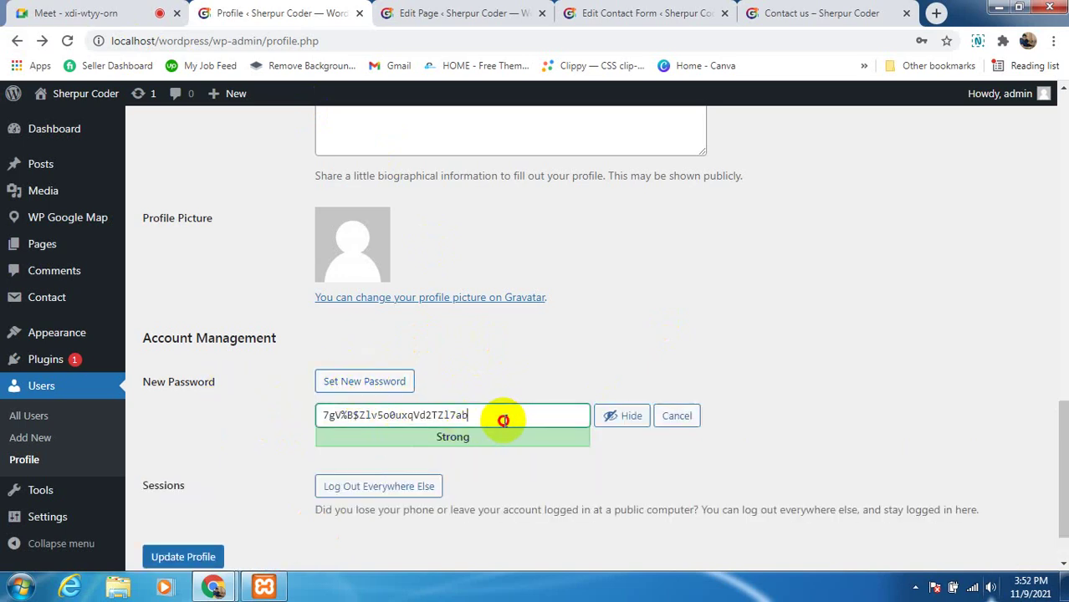
pyautogui.moveTo(503, 420); pyautogui.dragTo(298, 421)
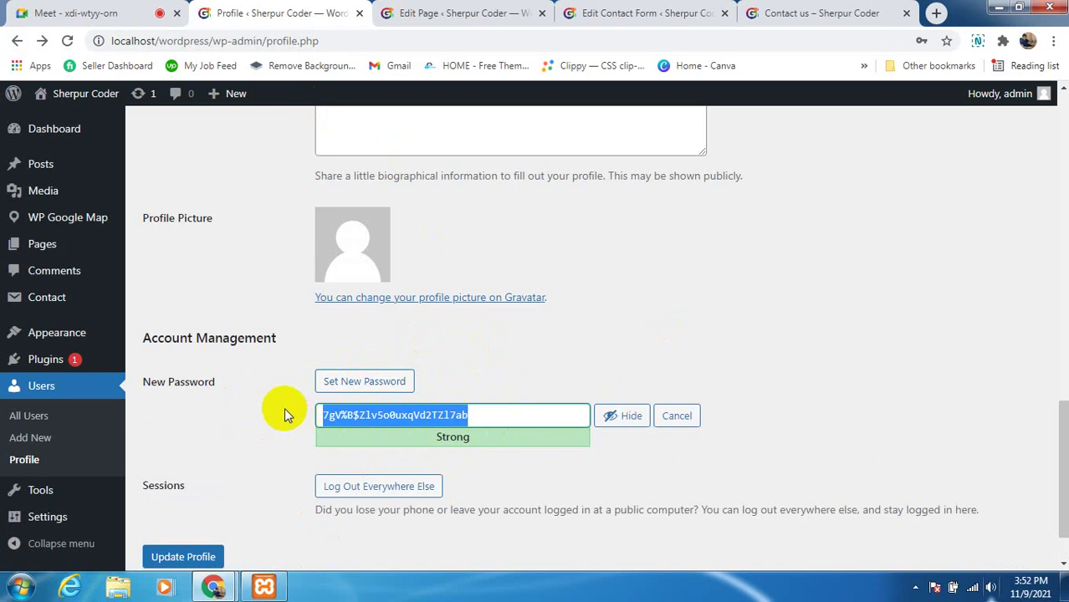
pyautogui.click(283, 407)
pyautogui.scroll(-2, 483, 473)
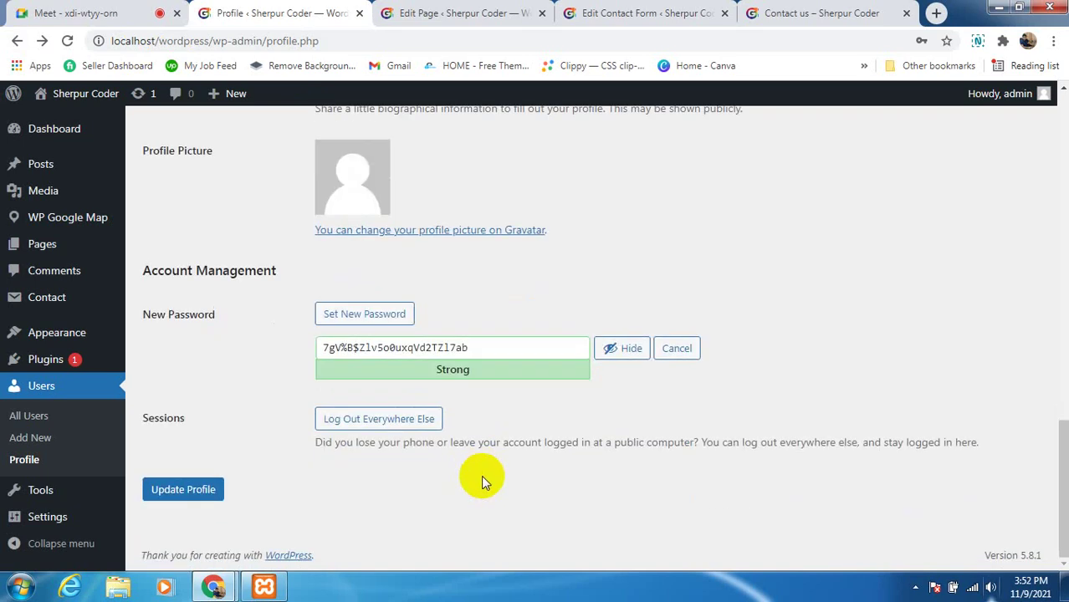
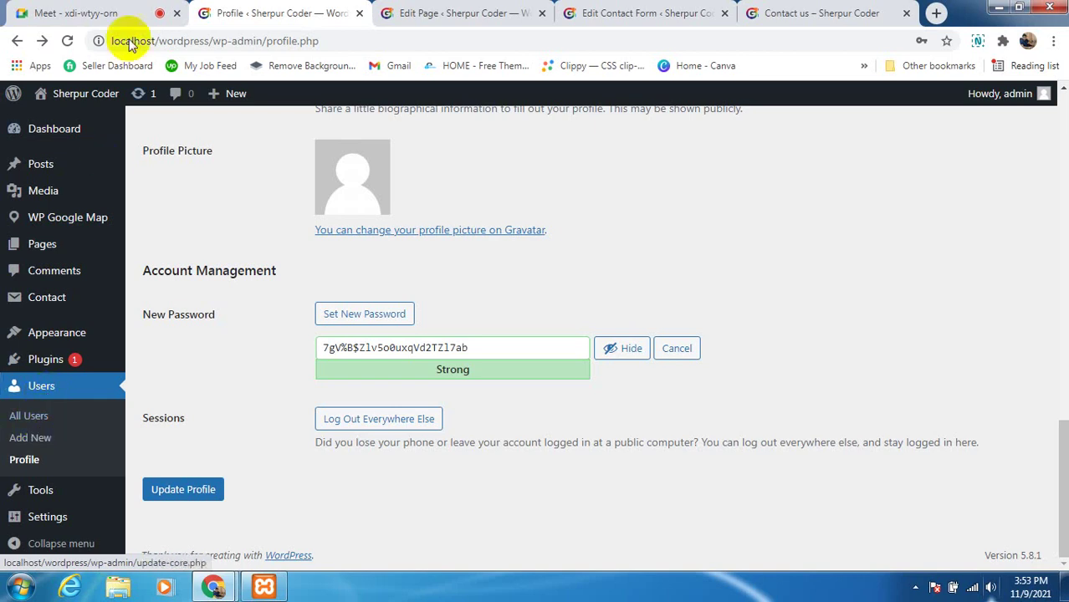
# Switch to the Google Meet call and briefly check the in-call chat messages
pyautogui.click(117, 14)
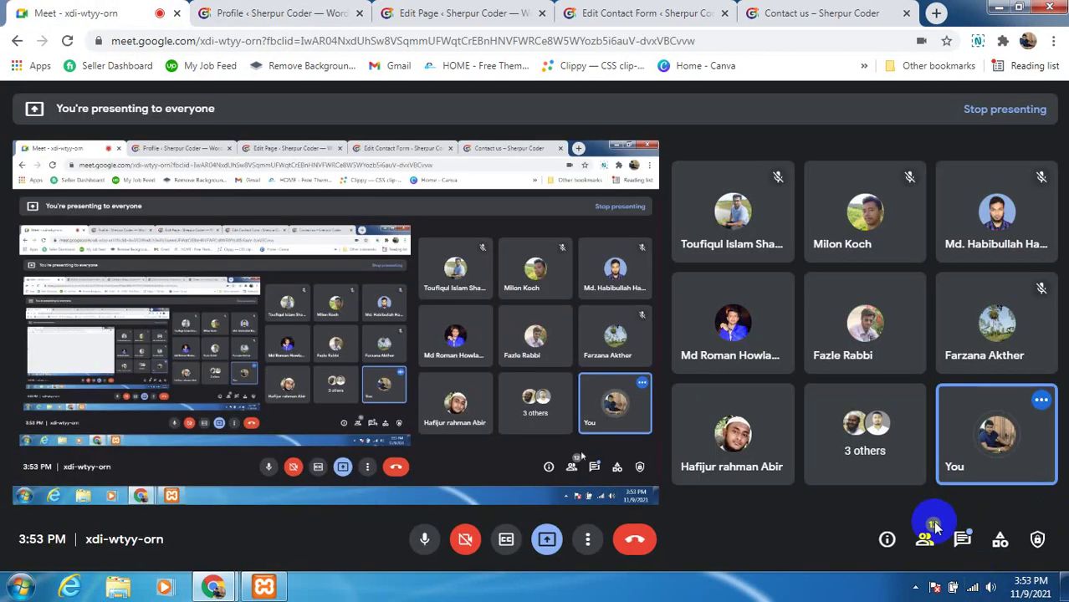
pyautogui.click(962, 539)
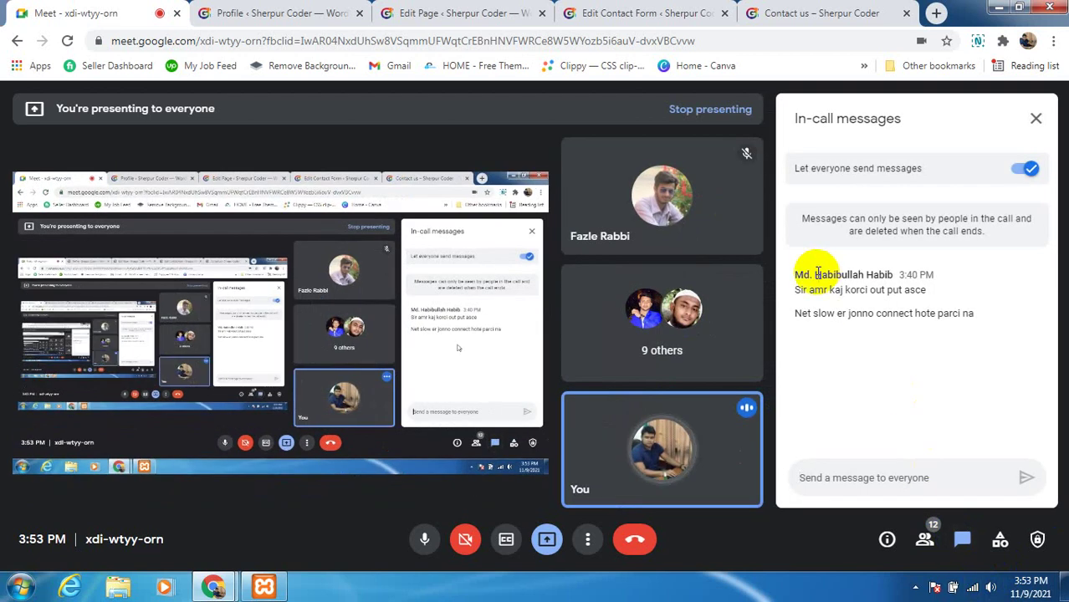
pyautogui.click(1035, 119)
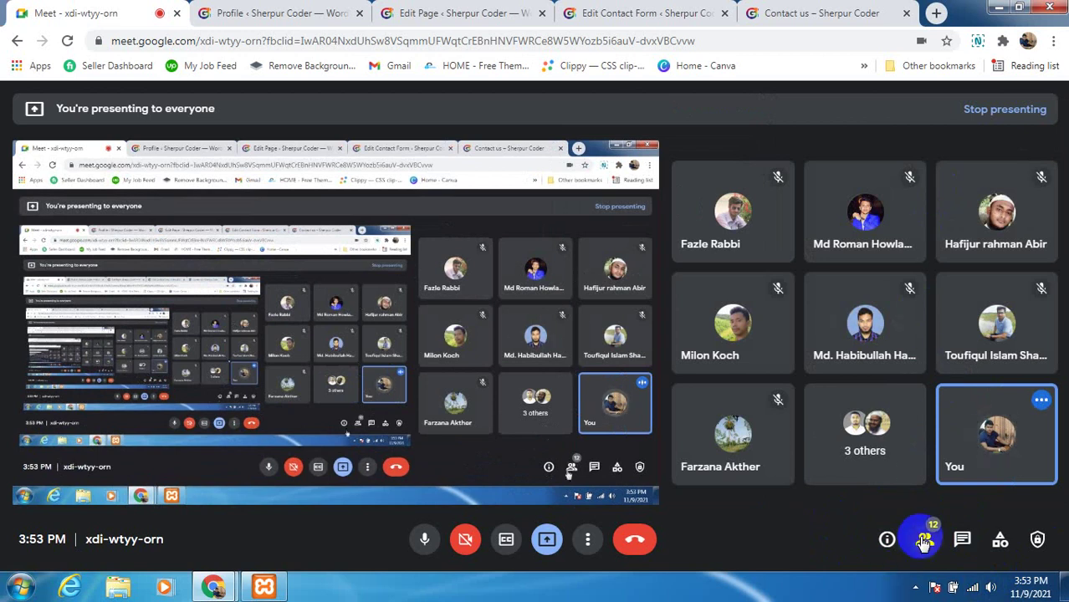
# Check the participant list twice, closing it each time
pyautogui.click(924, 540)
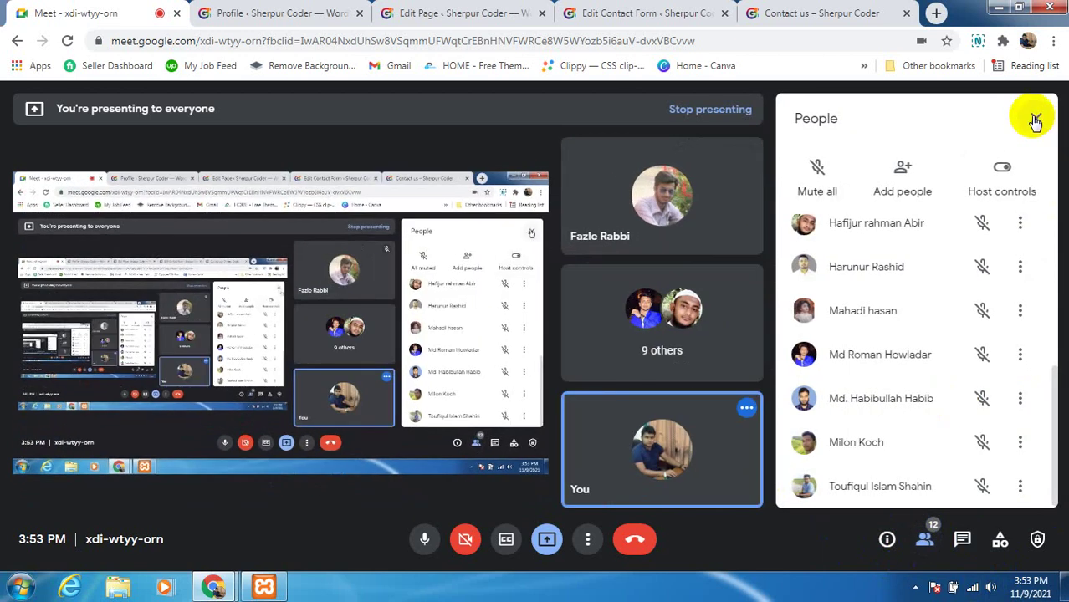
pyautogui.click(1035, 118)
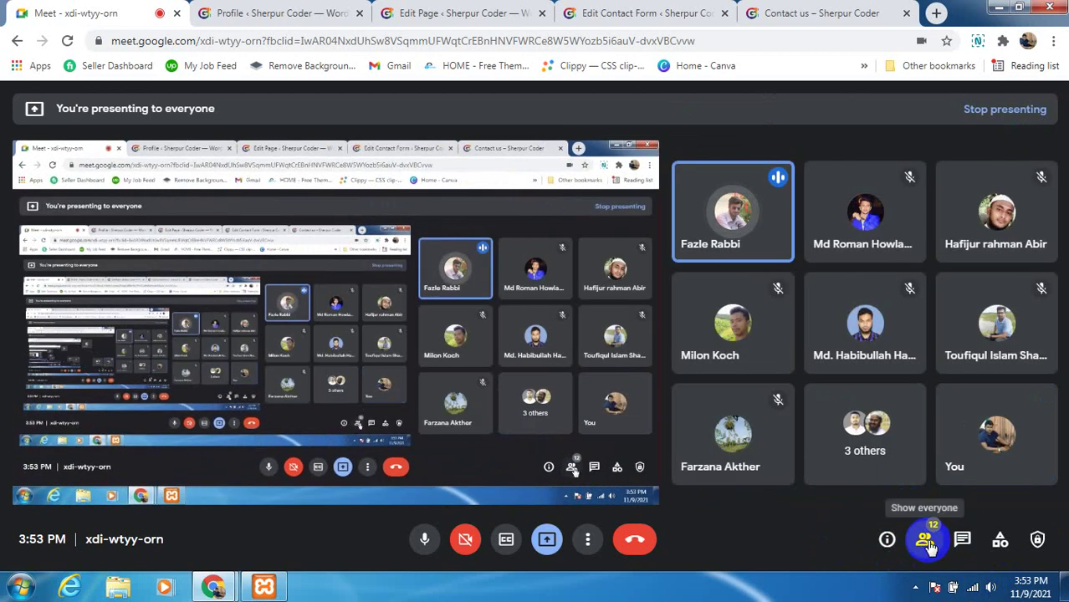
pyautogui.click(924, 539)
pyautogui.click(1034, 120)
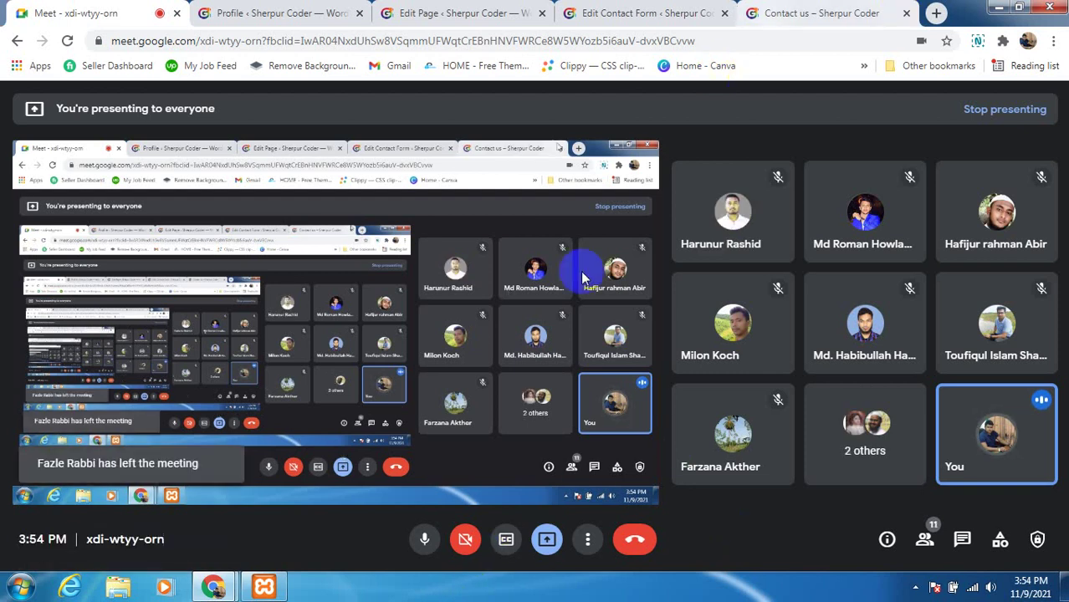
# Mute the microphone, bring up the Start menu, and dismiss the 'You're presenting' notification
pyautogui.click(424, 544)
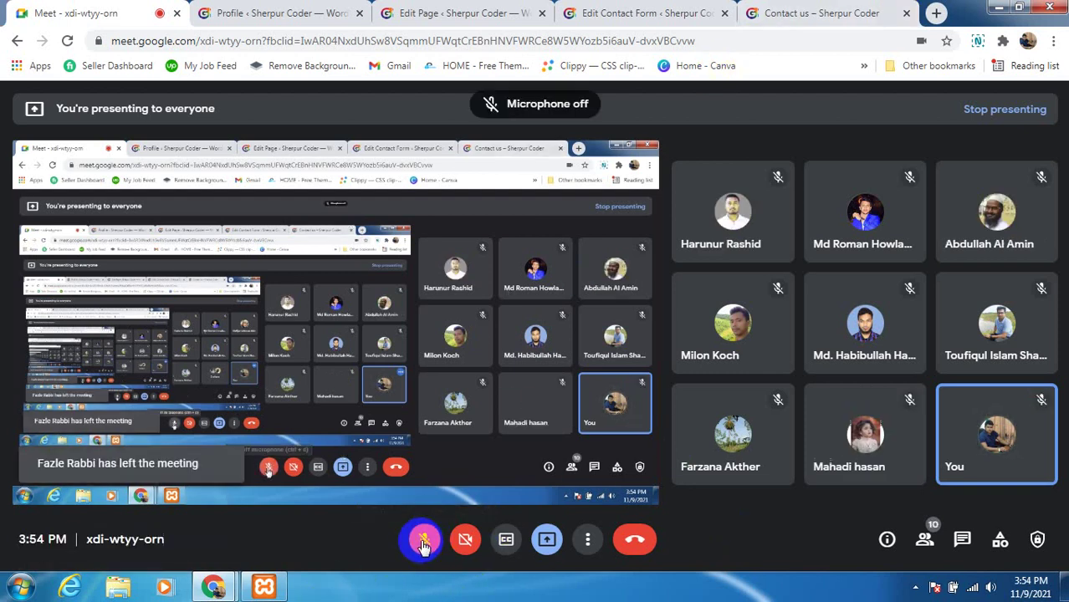
pyautogui.click(20, 587)
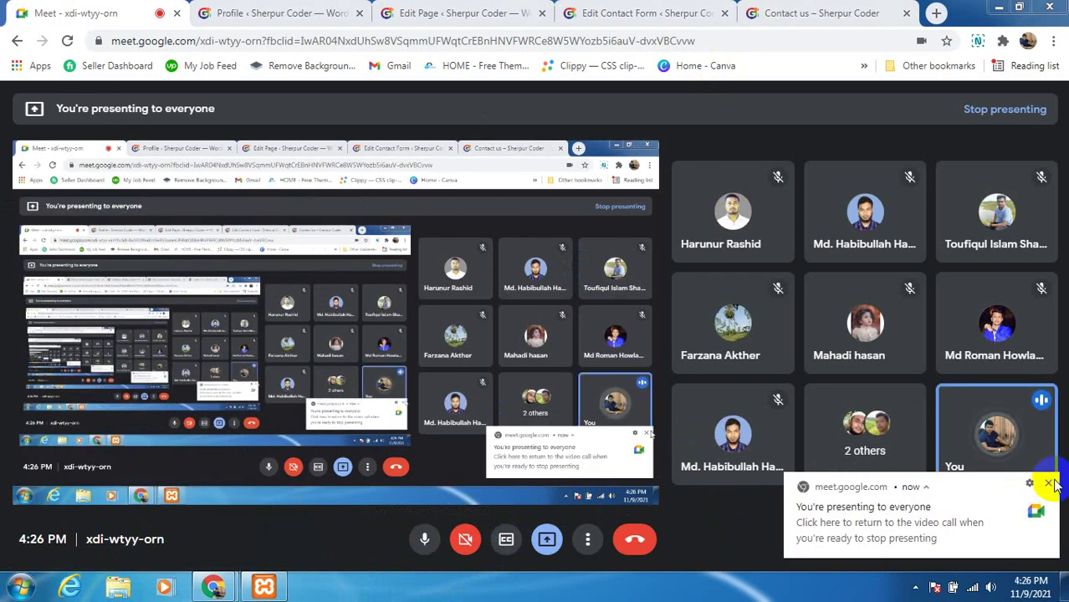
pyautogui.click(1048, 483)
# Scroll the WordPress Profile page to the top, then return to the Meet call
pyautogui.click(226, 8)
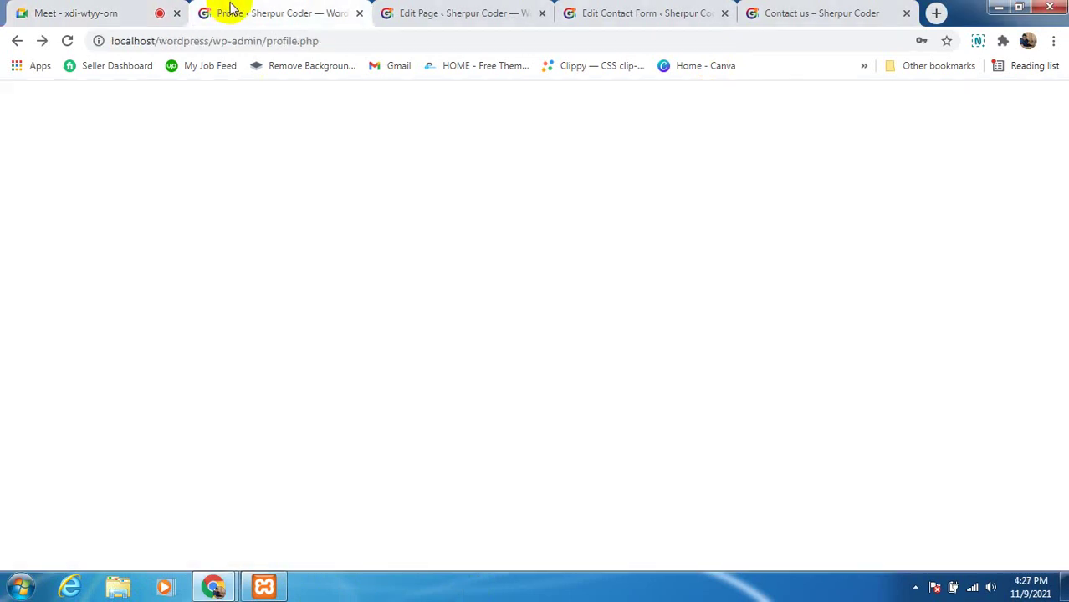
pyautogui.scroll(13, 533, 417)
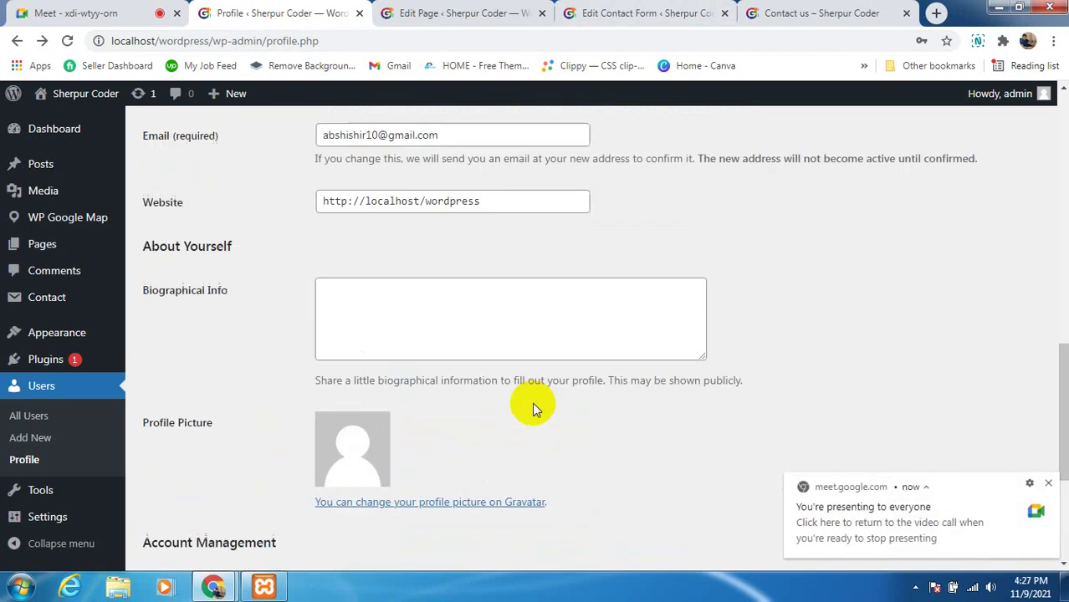
pyautogui.scroll(1, 586, 390)
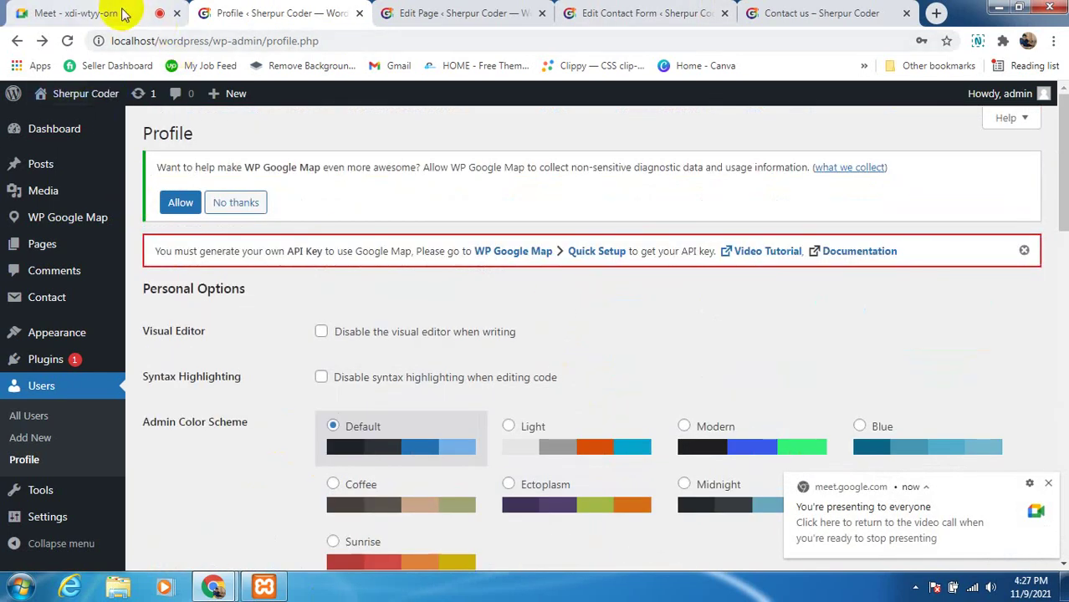
pyautogui.click(51, 13)
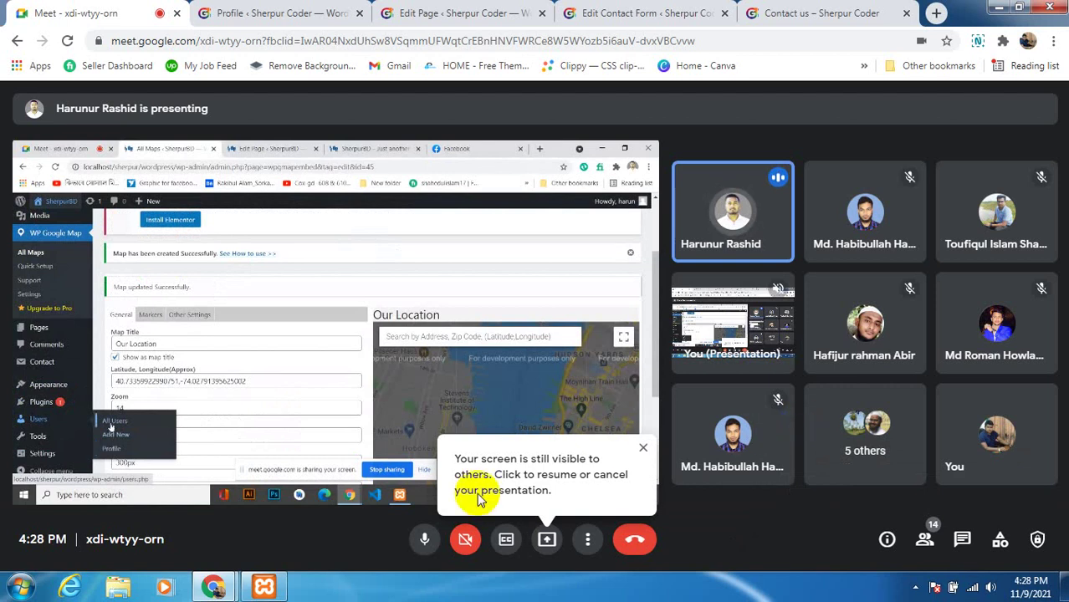
# Mute the microphone, raise the system volume, and dismiss the Meet toast and screen-visible warning
pyautogui.click(424, 542)
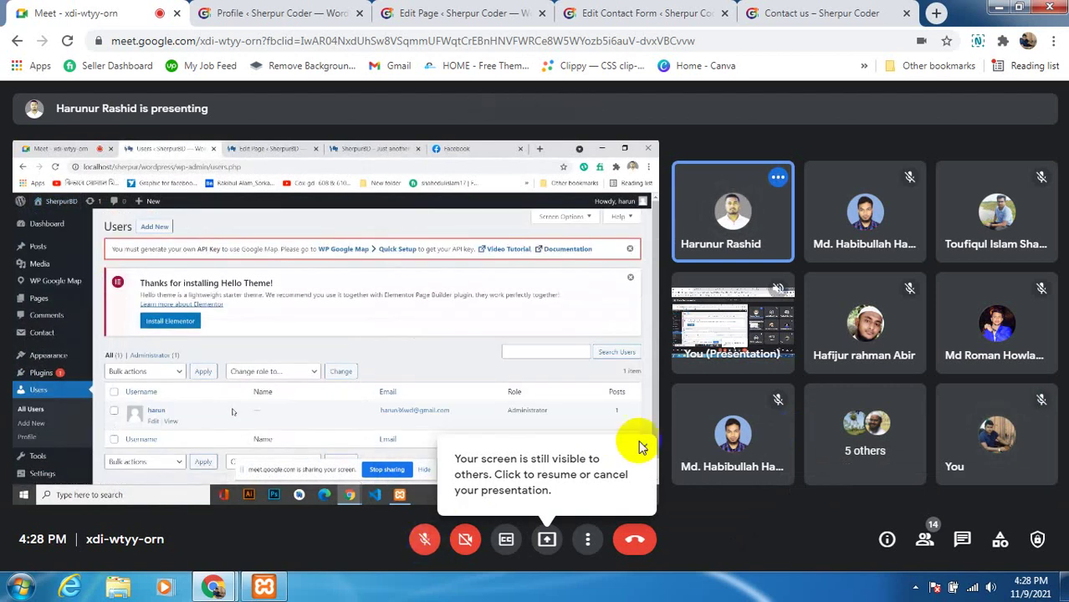
pyautogui.click(995, 591)
pyautogui.moveTo(998, 510); pyautogui.dragTo(986, 424)
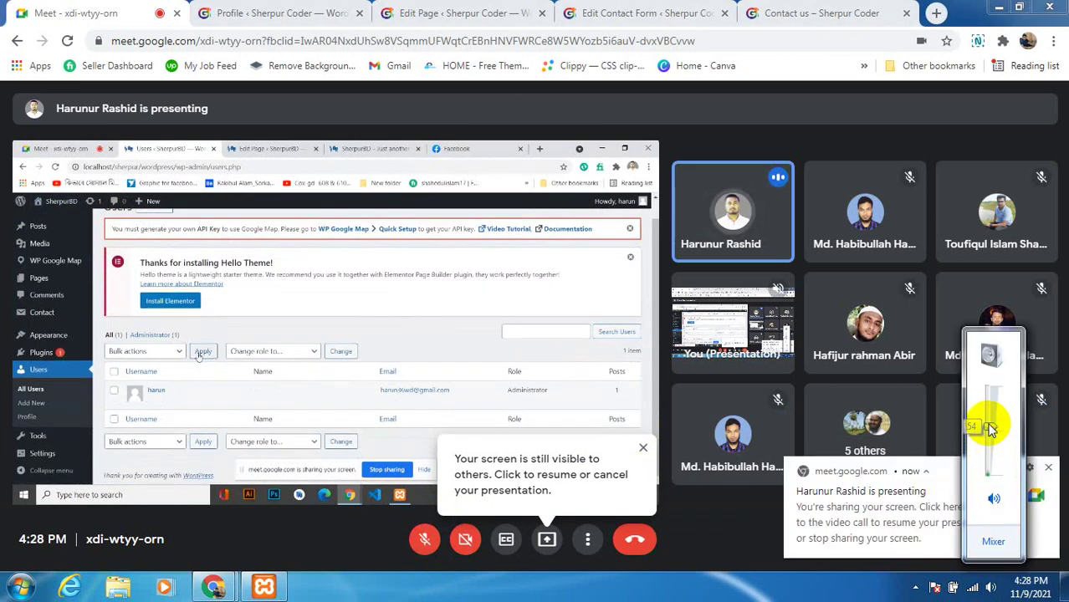
pyautogui.click(1050, 468)
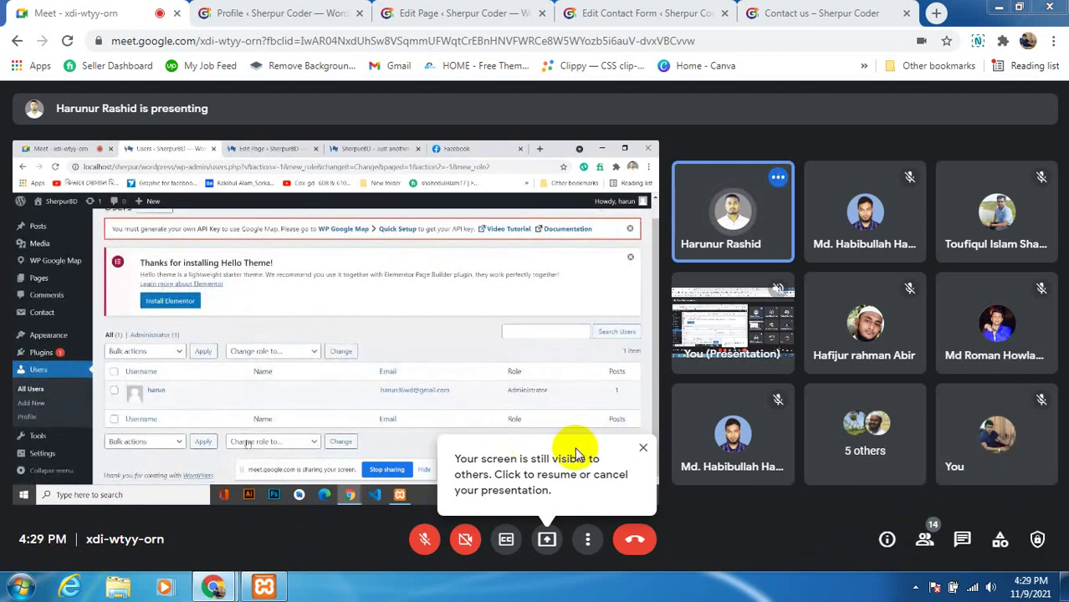
pyautogui.click(643, 447)
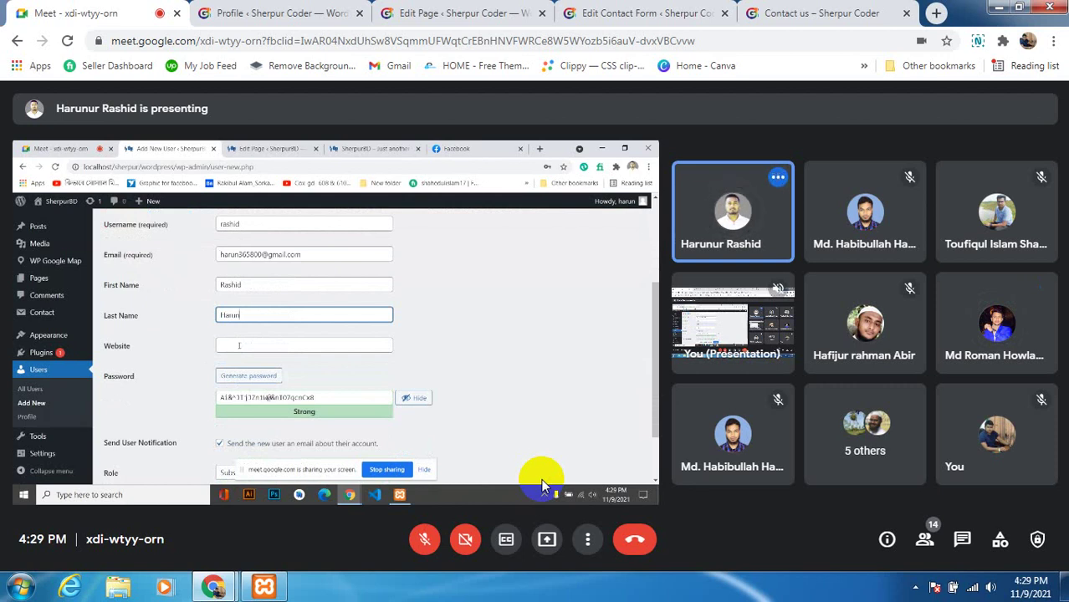
pyautogui.click(424, 539)
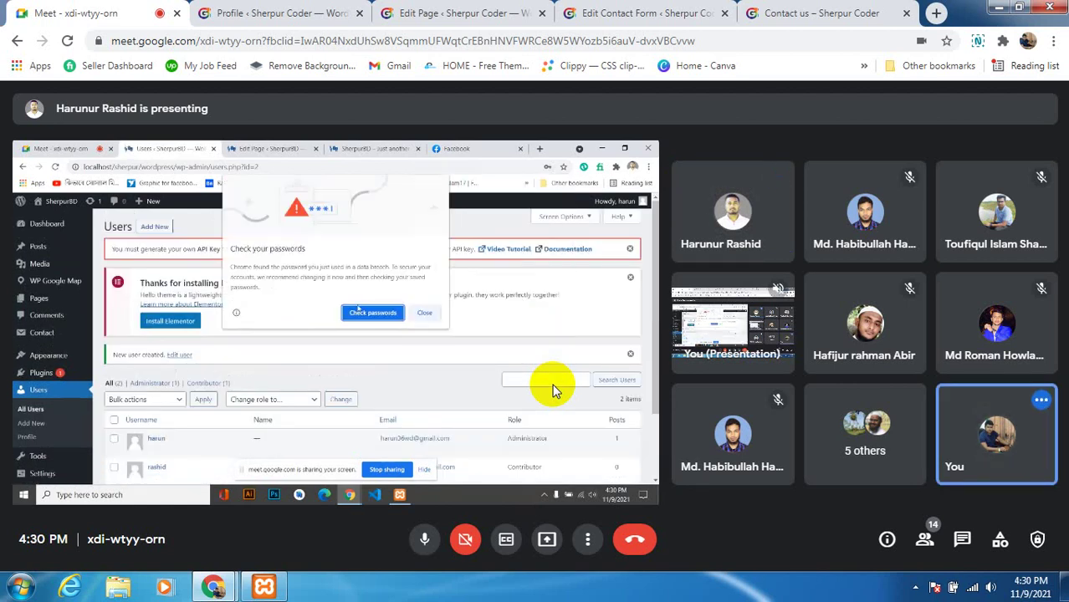
pyautogui.click(425, 539)
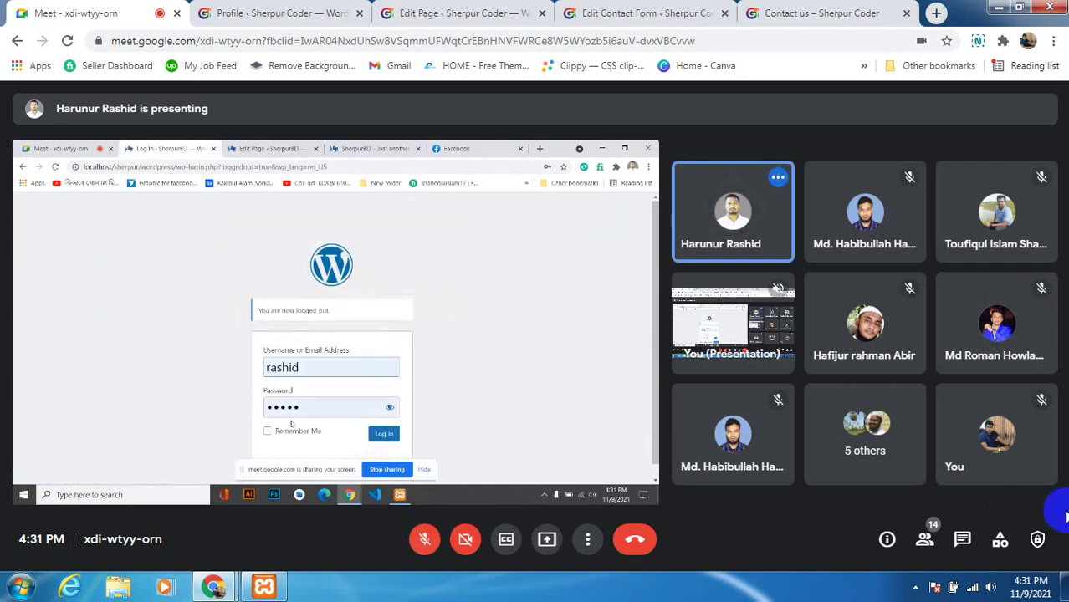
# Turn the playback volume down slightly with the taskbar volume slider
pyautogui.click(991, 587)
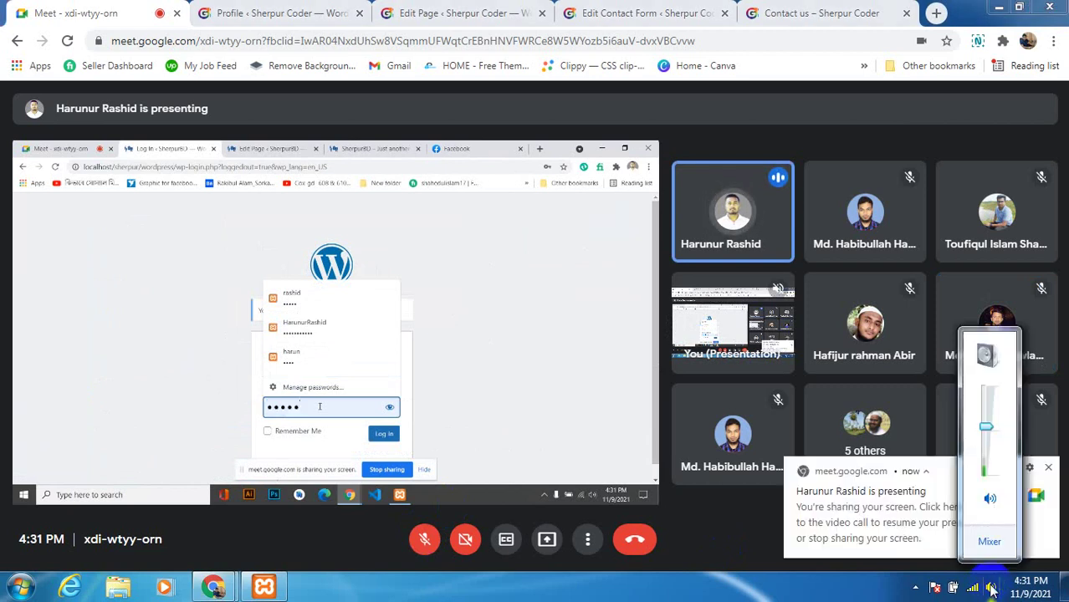
pyautogui.moveTo(983, 449); pyautogui.dragTo(987, 461)
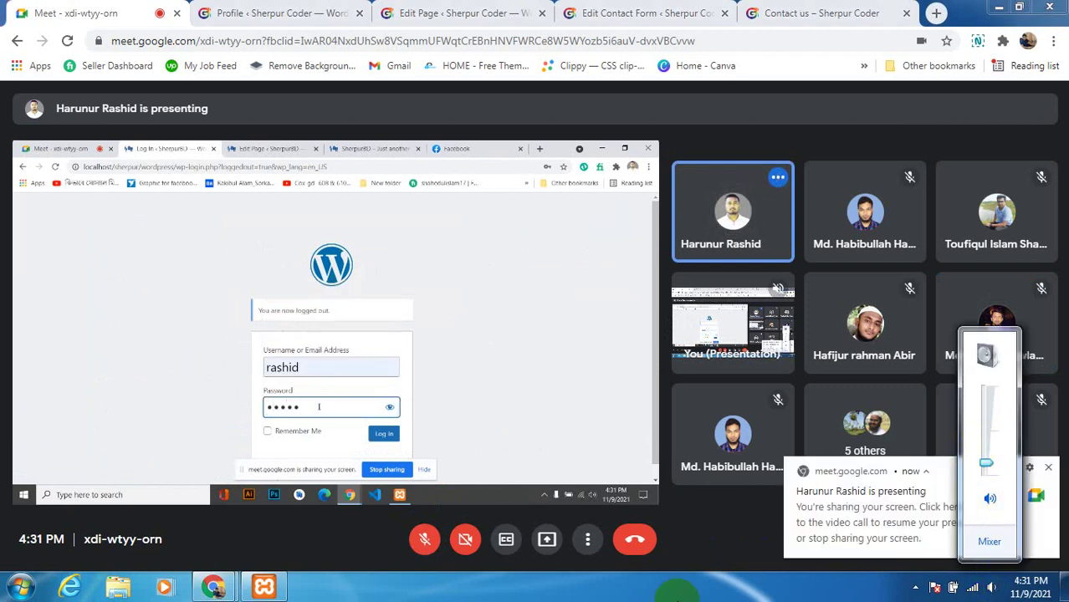
pyautogui.click(677, 596)
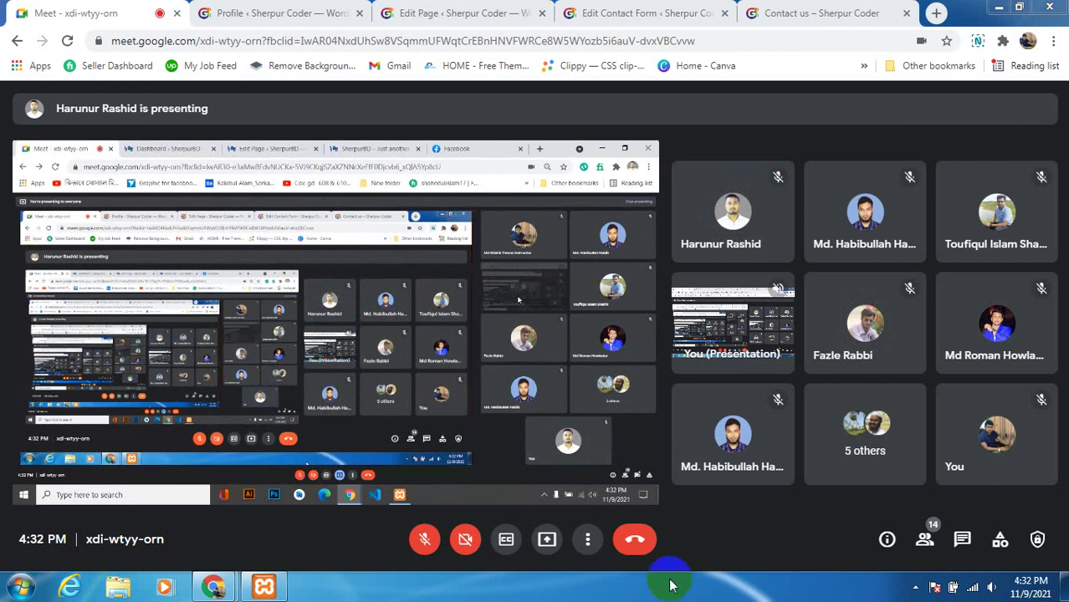
# Unmute the microphone once the presenter leaves the login page
pyautogui.click(425, 535)
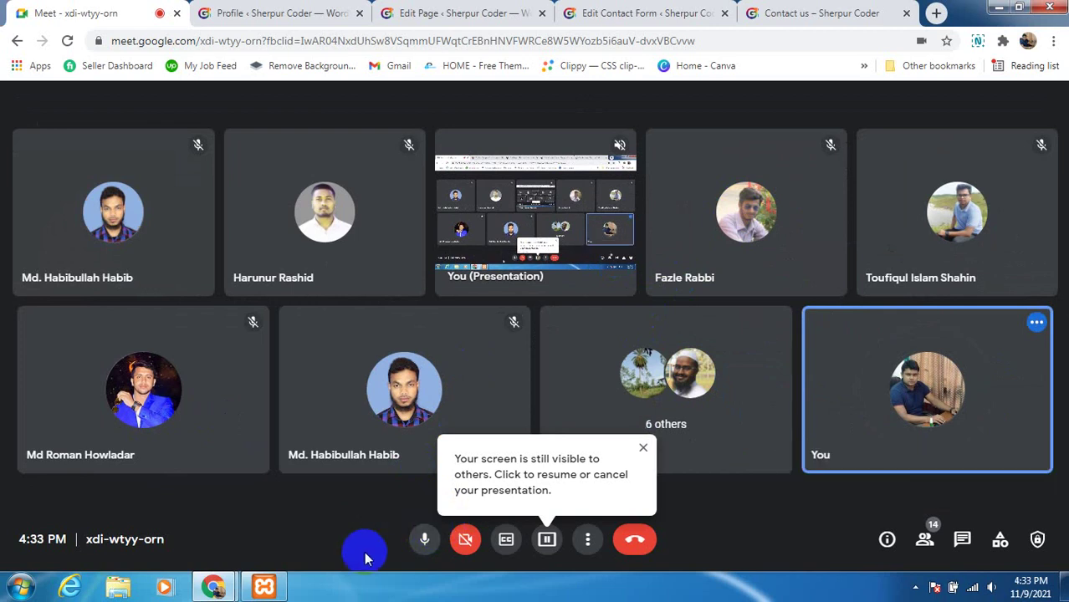
# Mute the microphone again after the presenter stops sharing
pyautogui.click(424, 540)
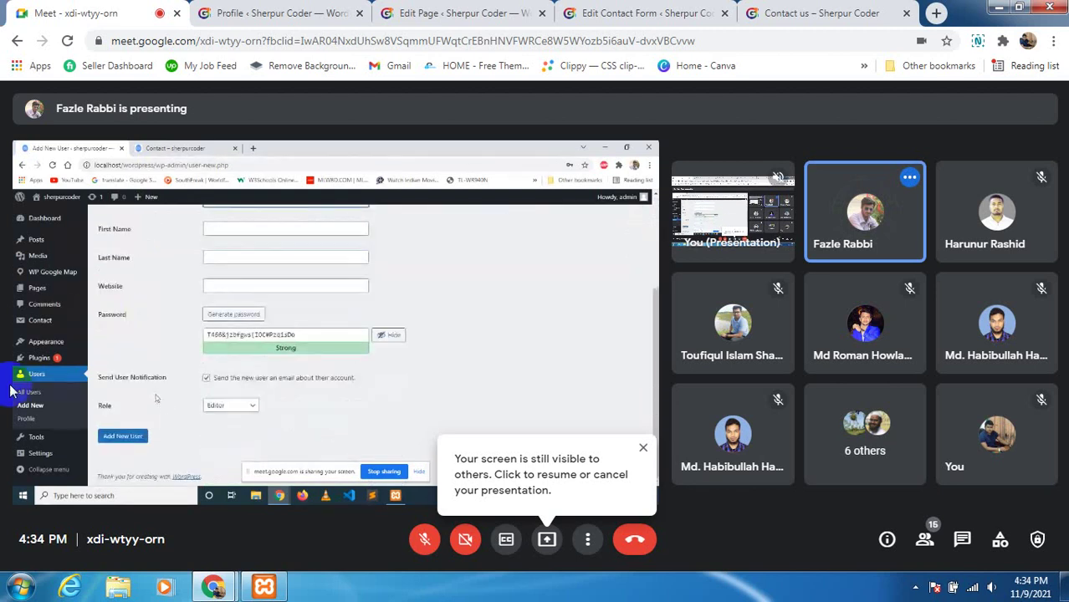
# Unmute the microphone and dismiss the 'Your screen is still visible' notice
pyautogui.click(424, 539)
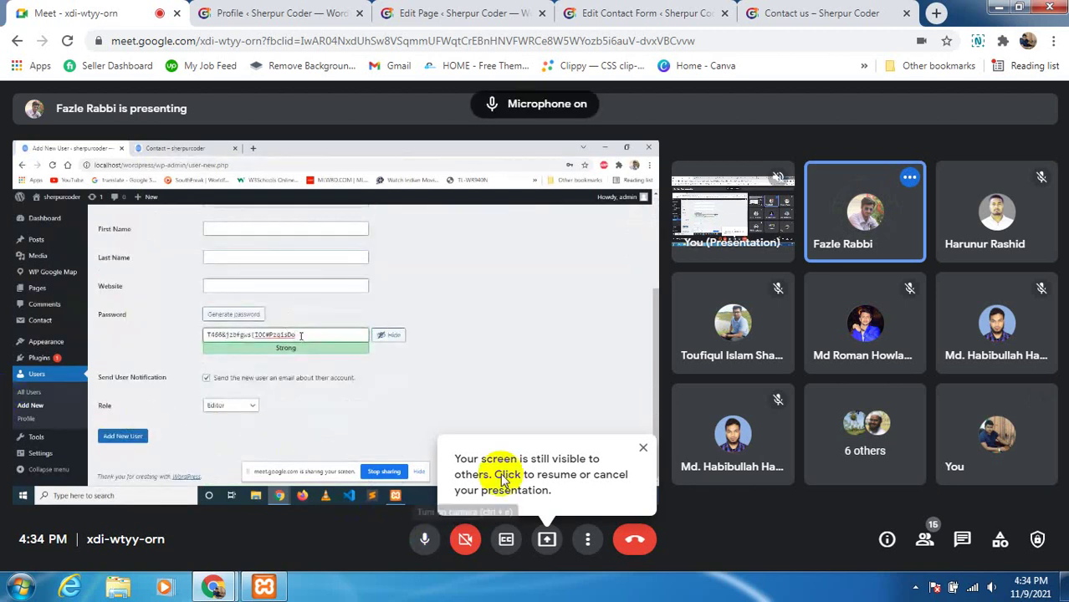
pyautogui.click(641, 448)
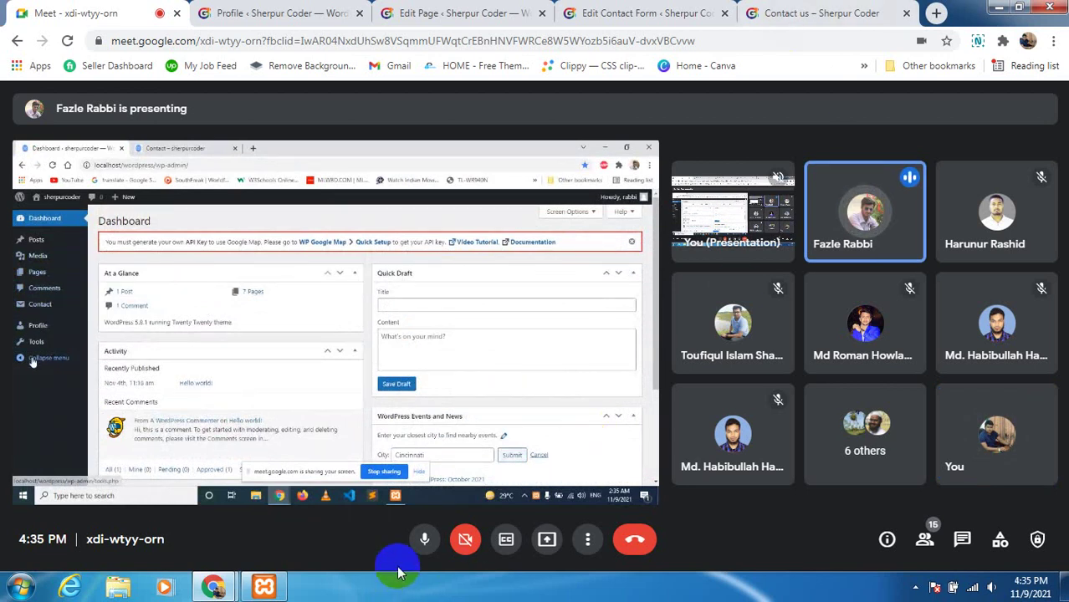
# Mute the microphone as the presenter stops sharing the Editor Dashboard
pyautogui.click(424, 541)
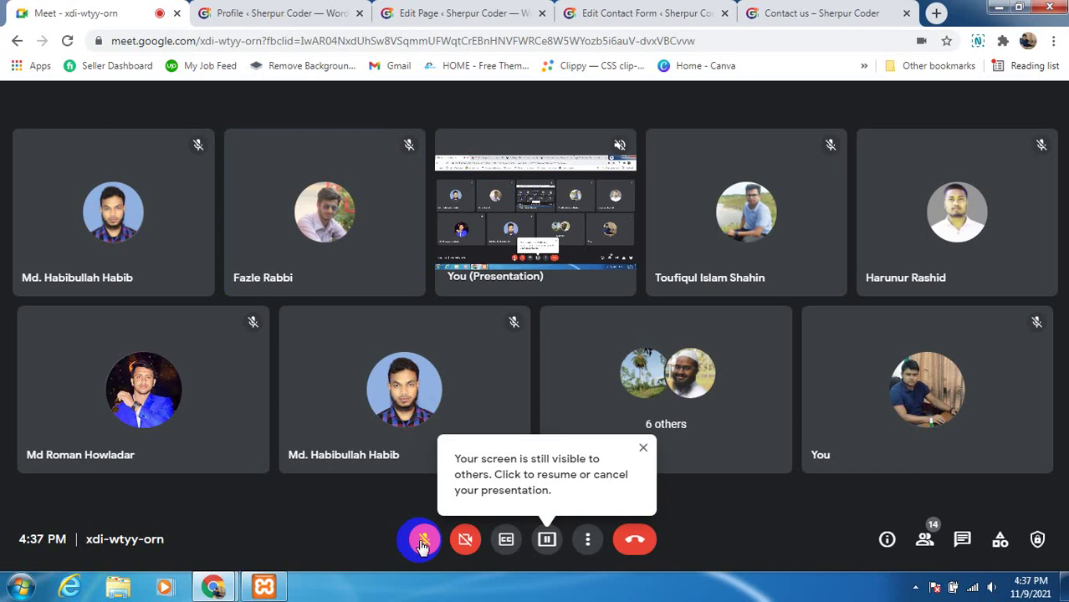
# Unmute the microphone and dismiss the reminder that your screen is still shared
pyautogui.click(425, 542)
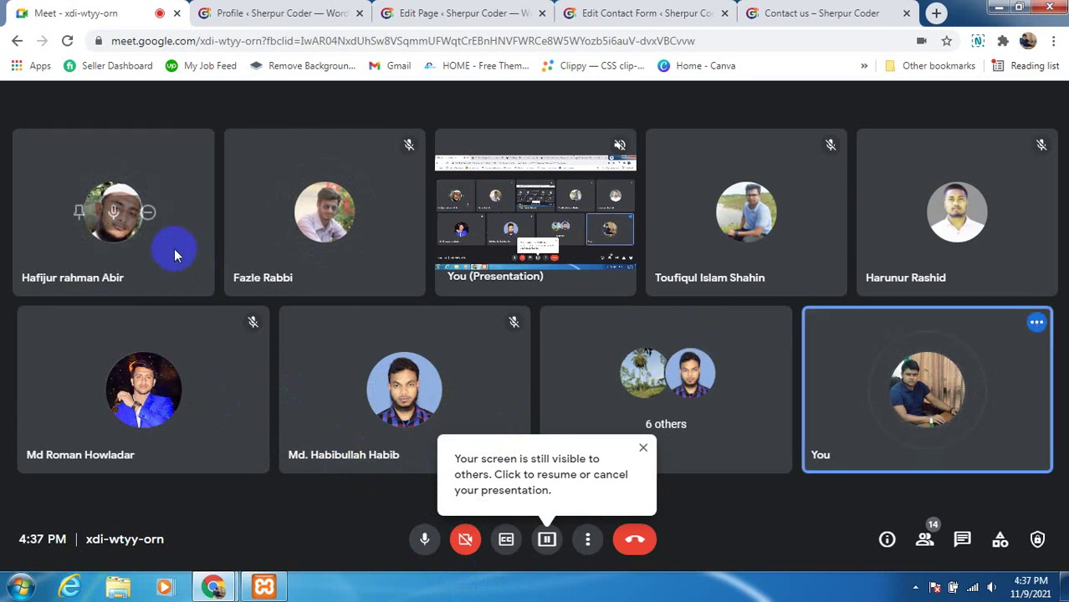
pyautogui.click(642, 448)
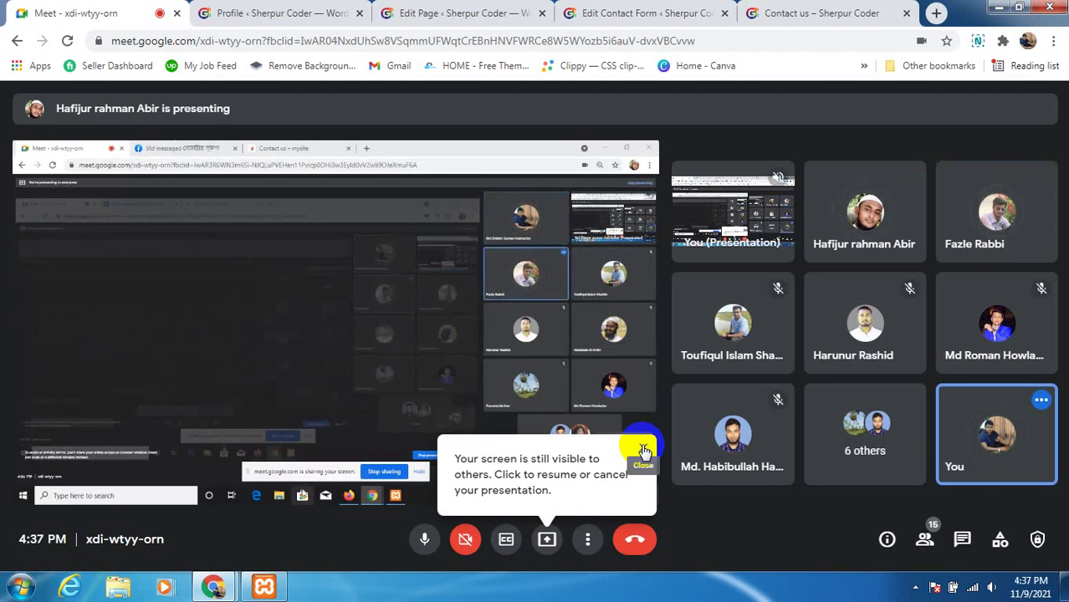
# Raise the system speaker volume, then close Meet's screen-sharing notification and the screen-still-visible reminder
pyautogui.click(989, 586)
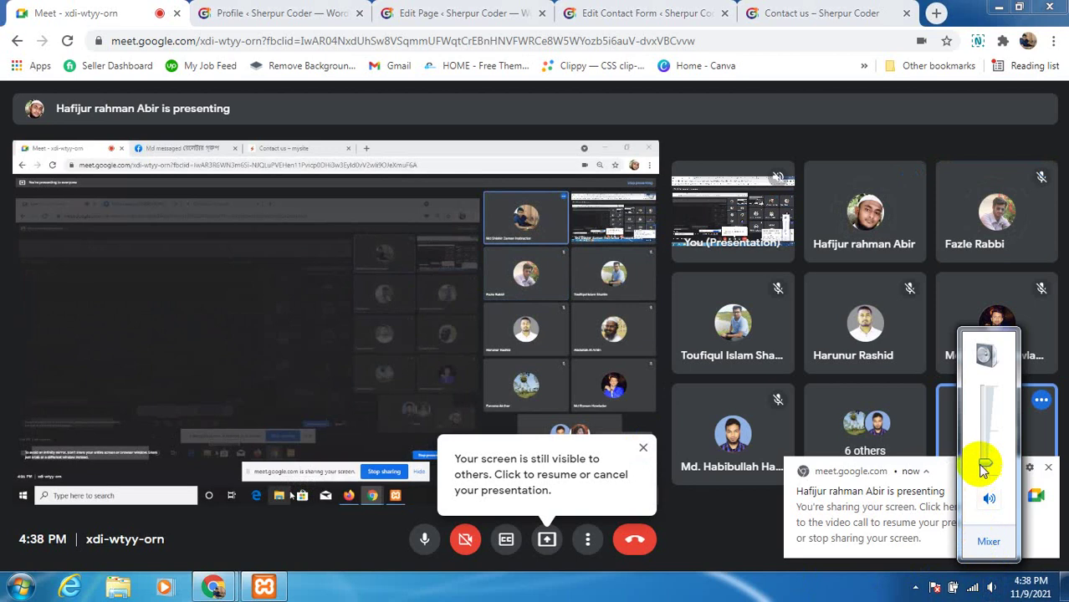
pyautogui.moveTo(984, 437); pyautogui.dragTo(984, 427)
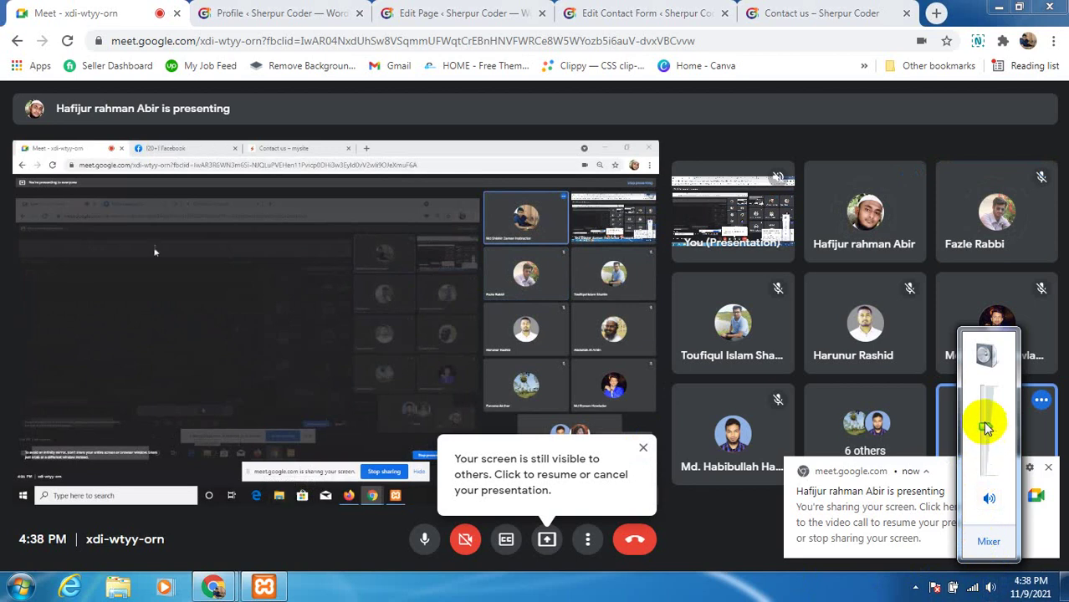
pyautogui.click(947, 505)
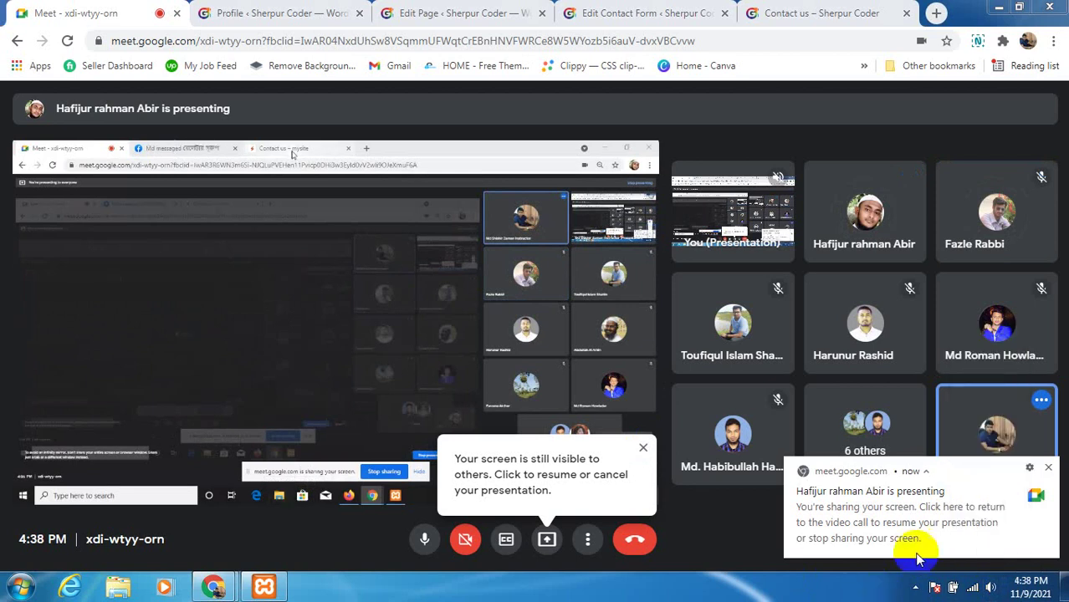
pyautogui.click(1050, 471)
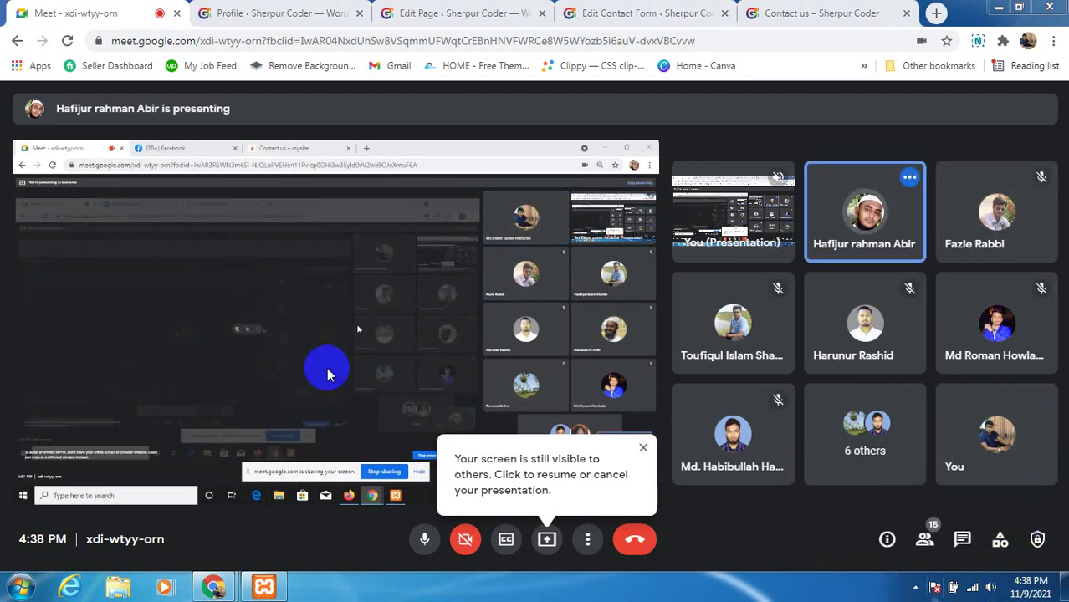
pyautogui.click(641, 449)
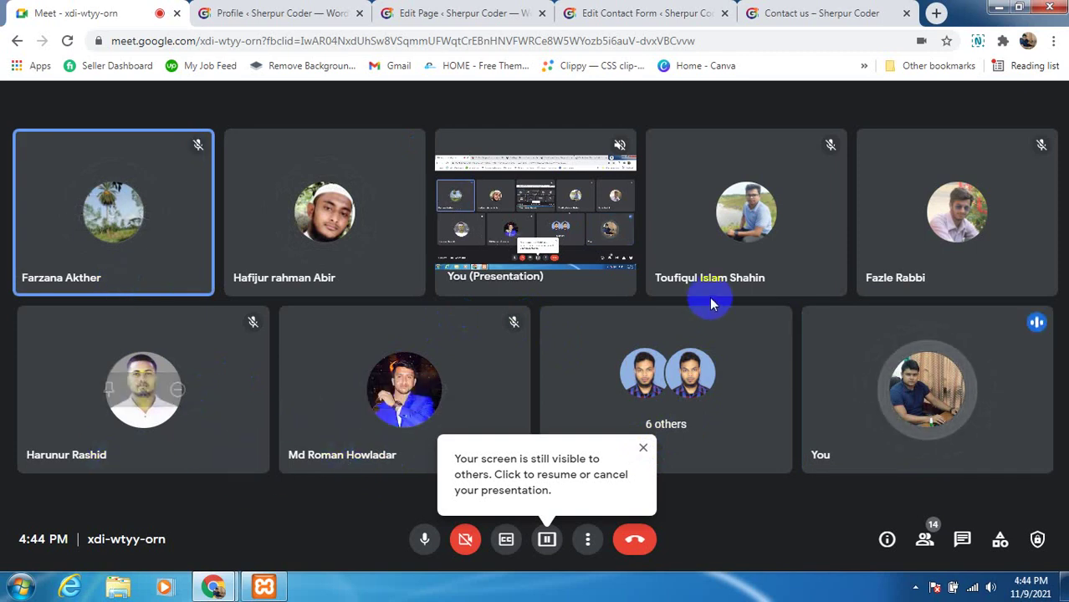
pyautogui.click(920, 552)
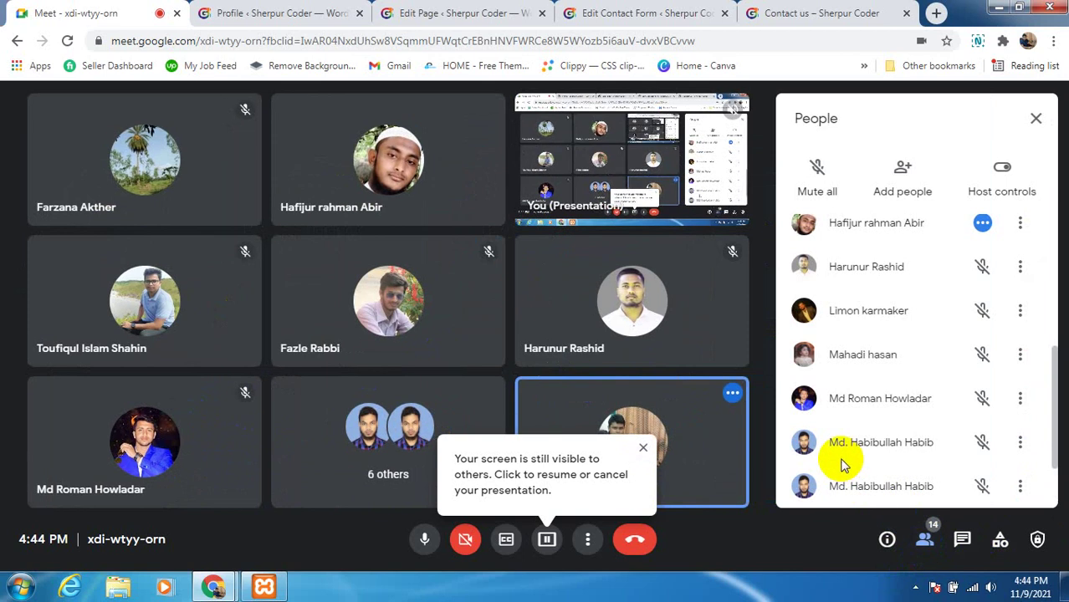
pyautogui.scroll(-2, 840, 451)
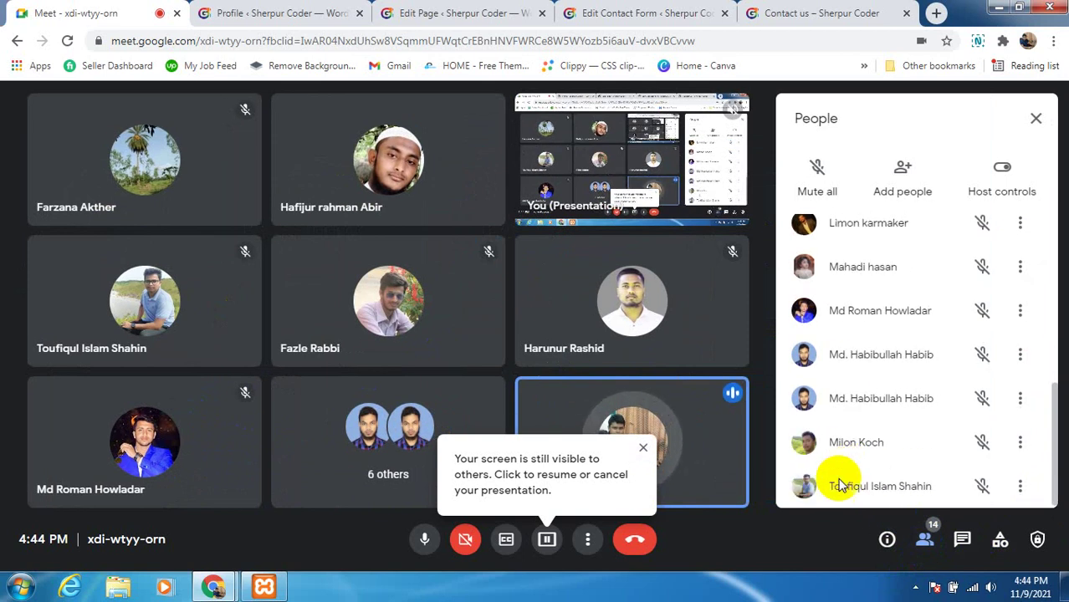
pyautogui.scroll(6, 845, 468)
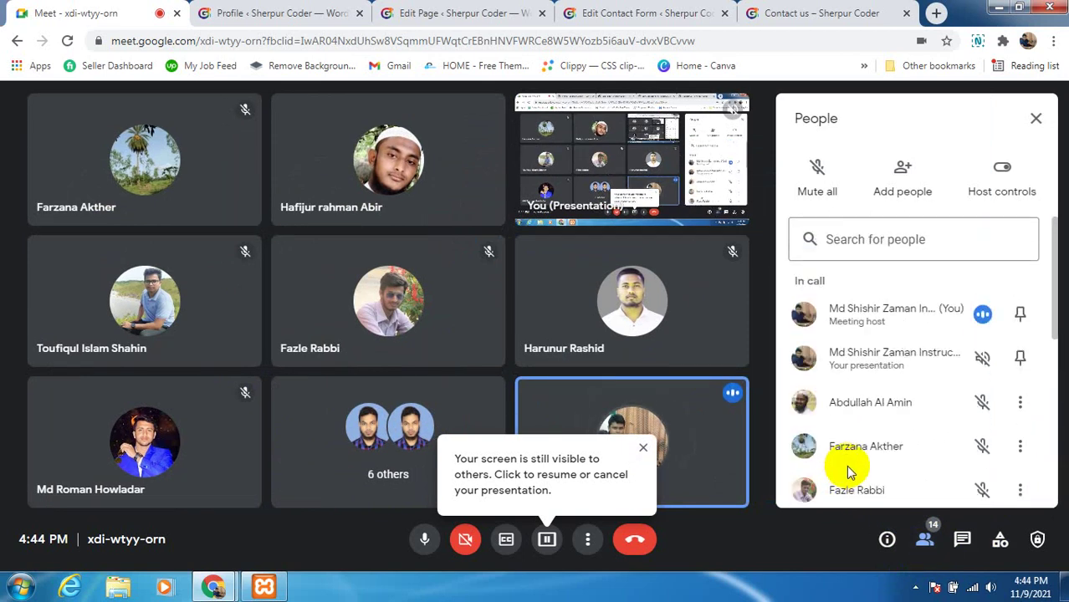
pyautogui.click(1037, 121)
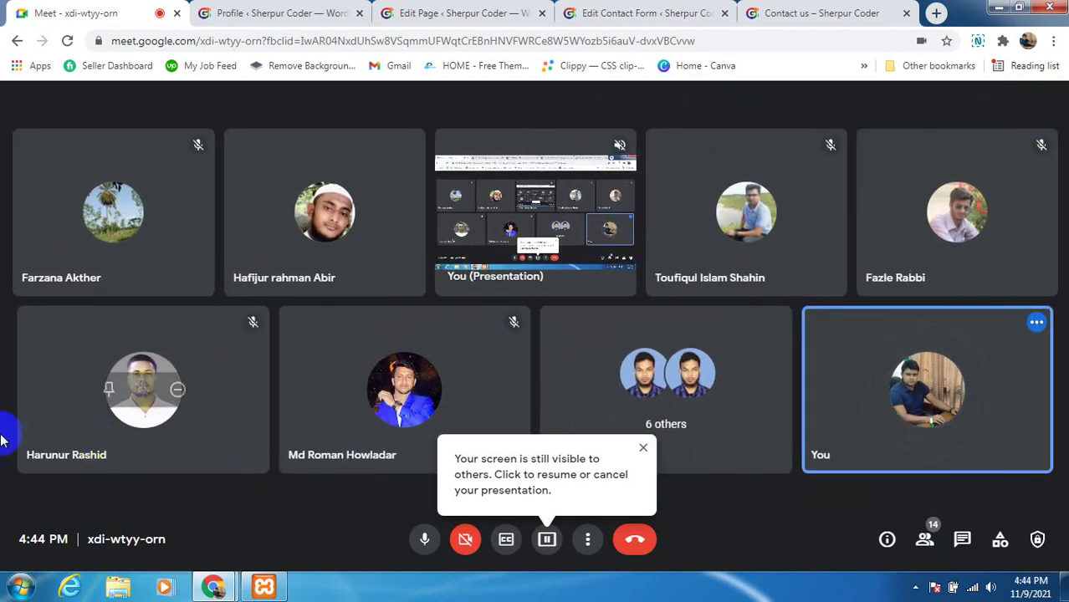
pyautogui.click(922, 520)
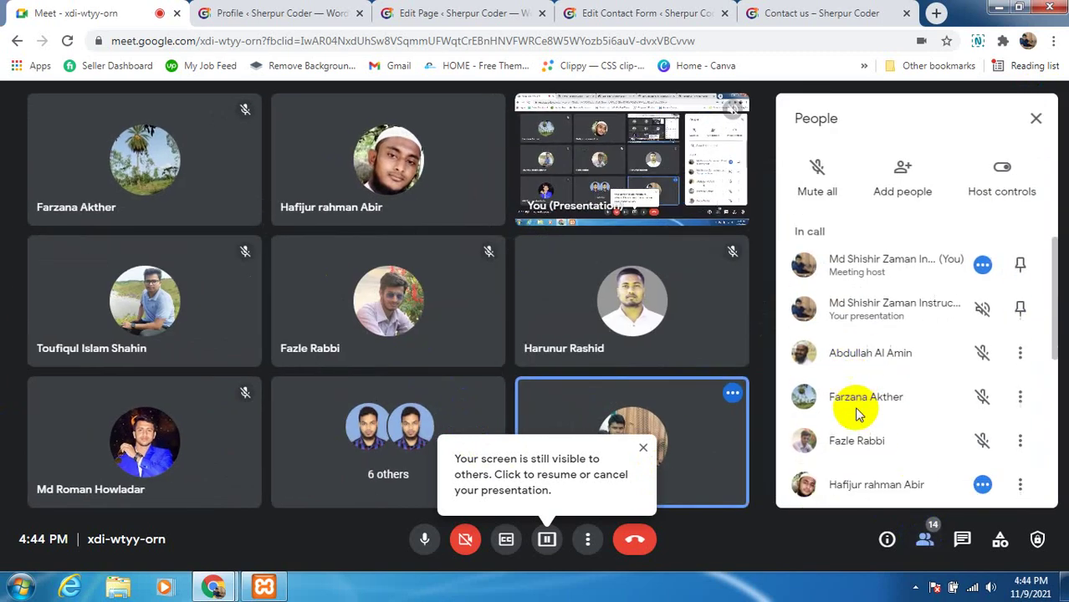
pyautogui.scroll(-3, 857, 413)
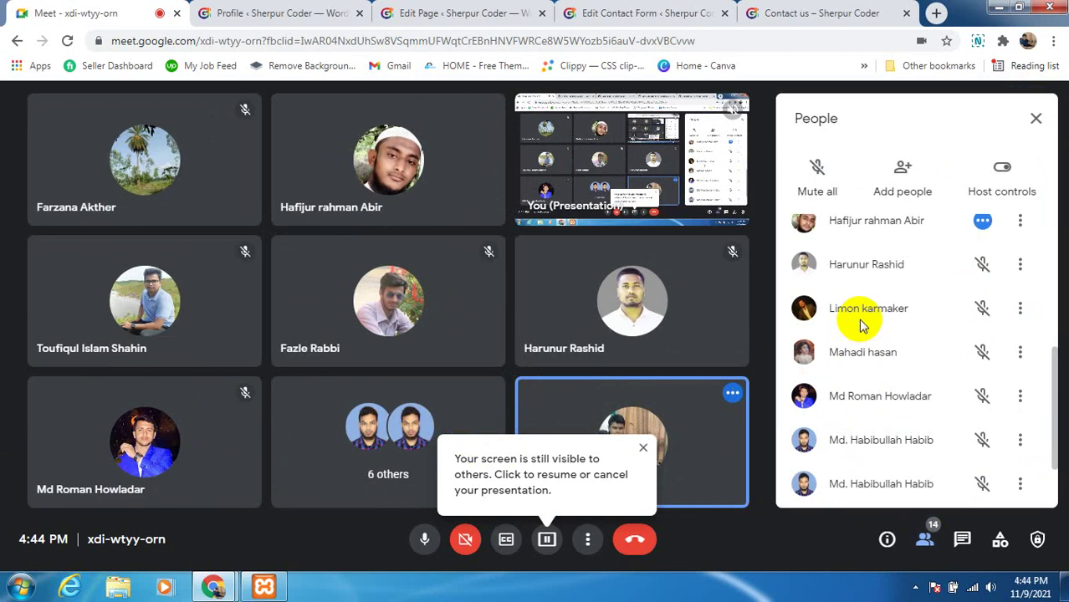
pyautogui.scroll(-2, 847, 430)
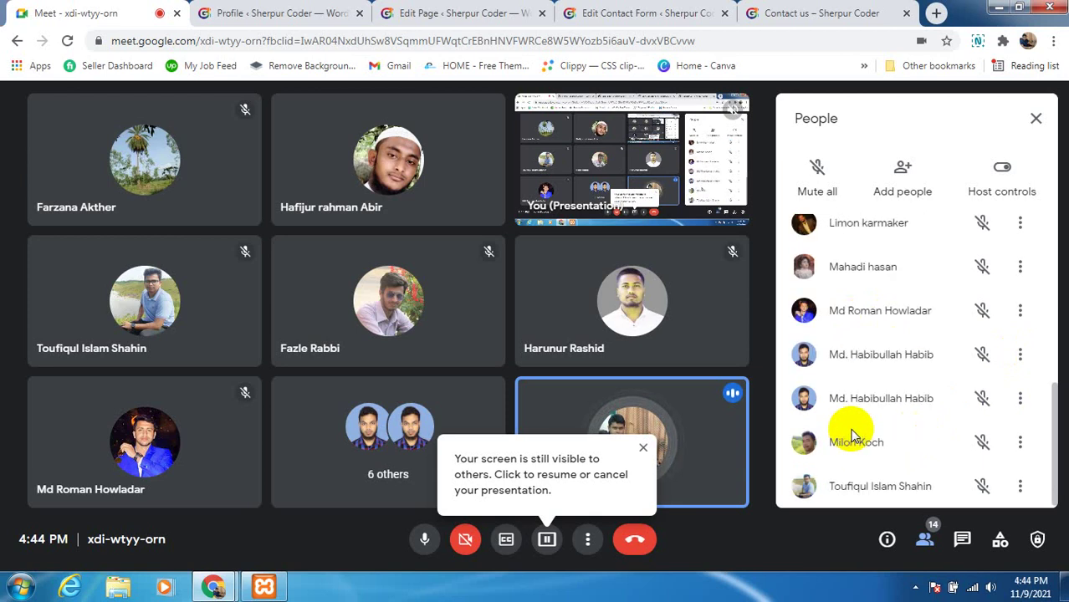
pyautogui.scroll(1, 853, 431)
pyautogui.scroll(3, 855, 430)
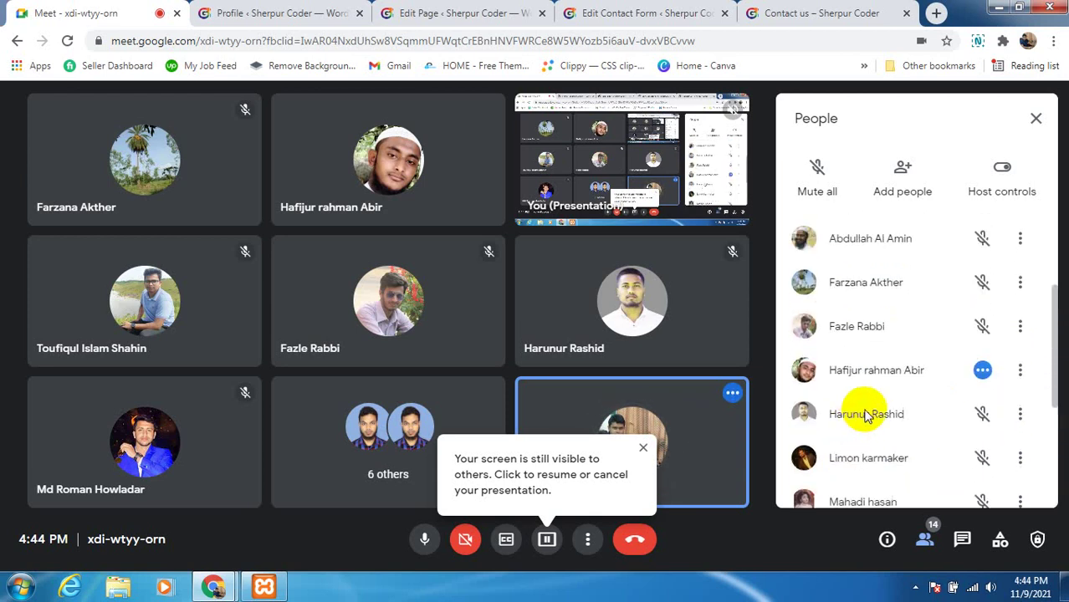
pyautogui.scroll(5, 890, 458)
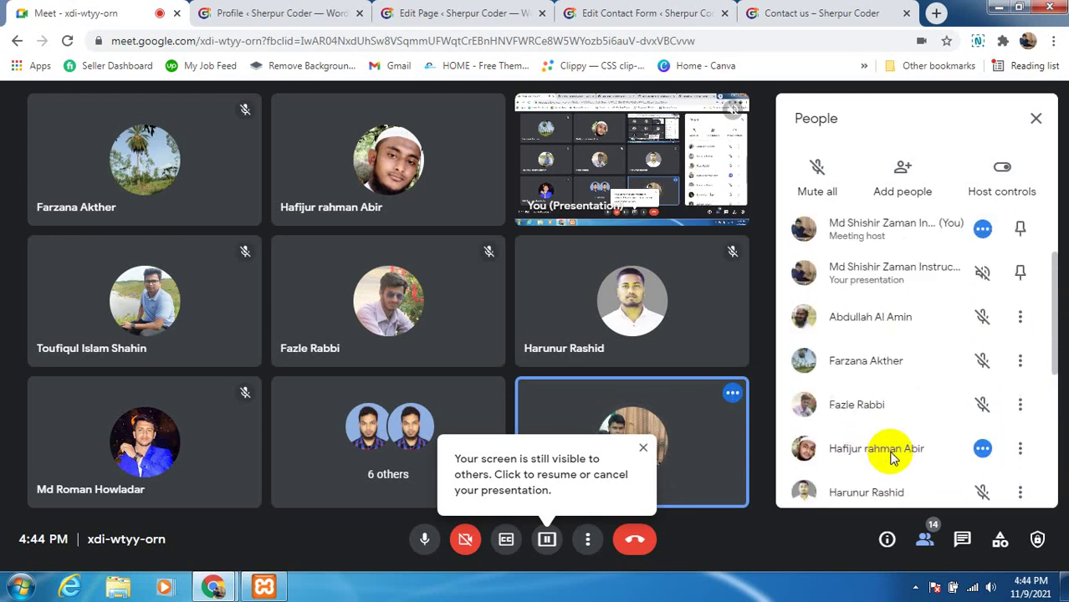
pyautogui.scroll(-3, 888, 452)
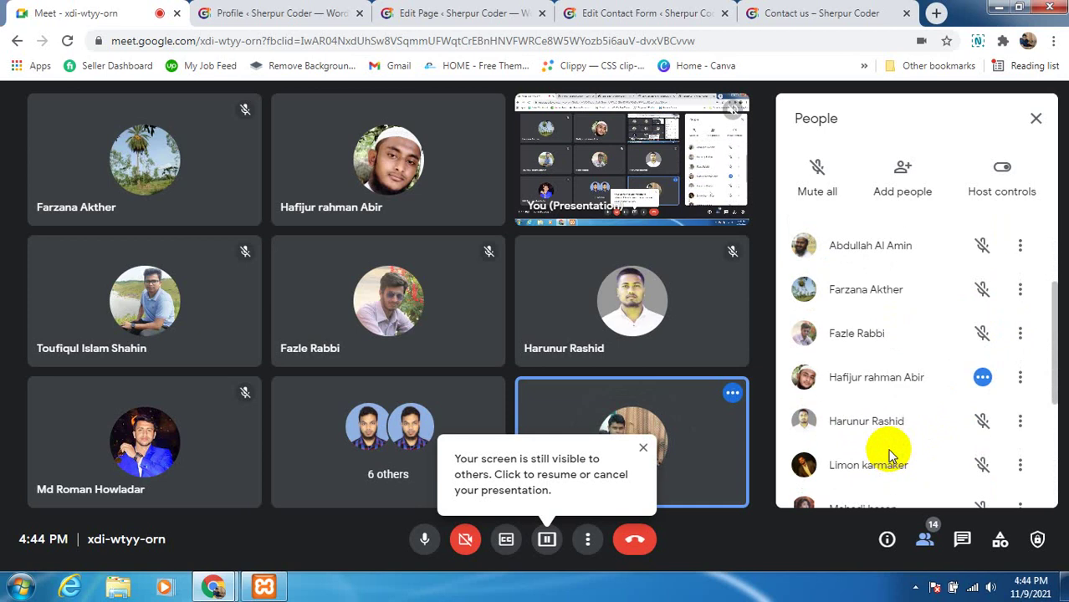
pyautogui.scroll(-2, 869, 339)
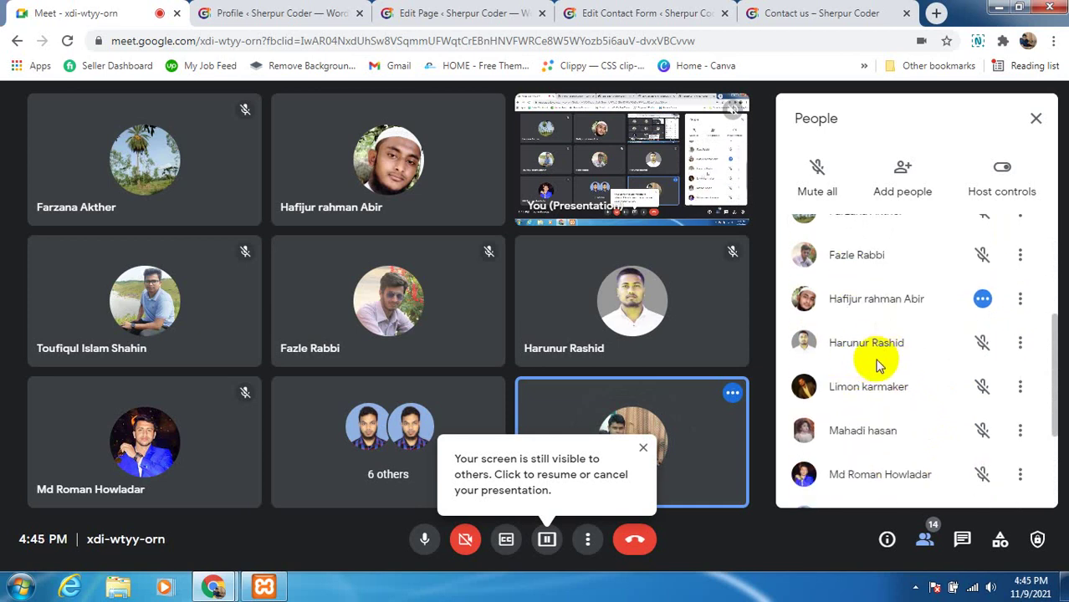
pyautogui.scroll(-3, 878, 365)
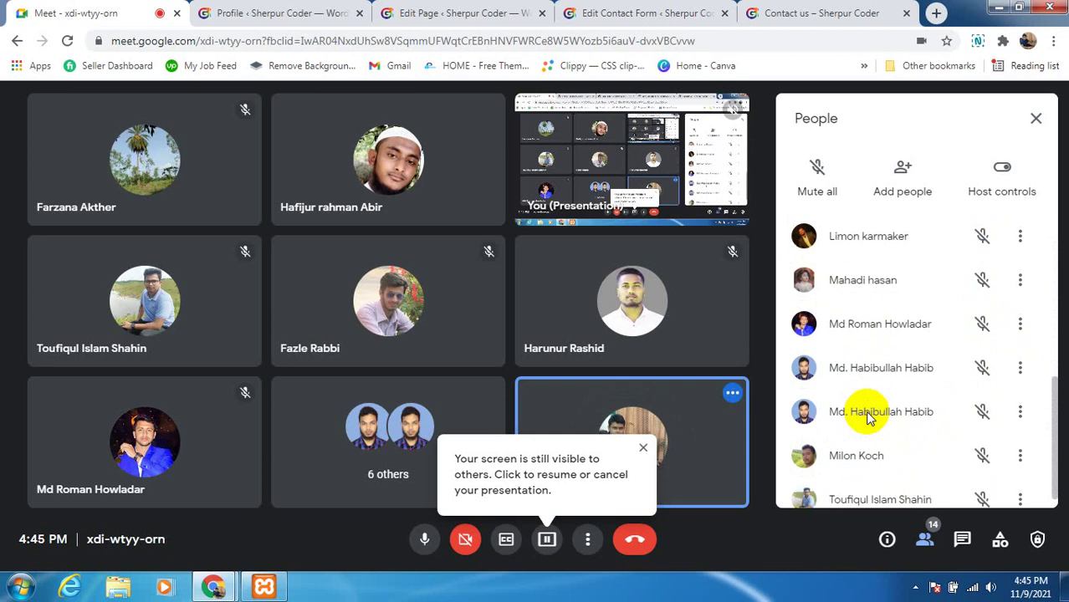
pyautogui.scroll(-1, 867, 418)
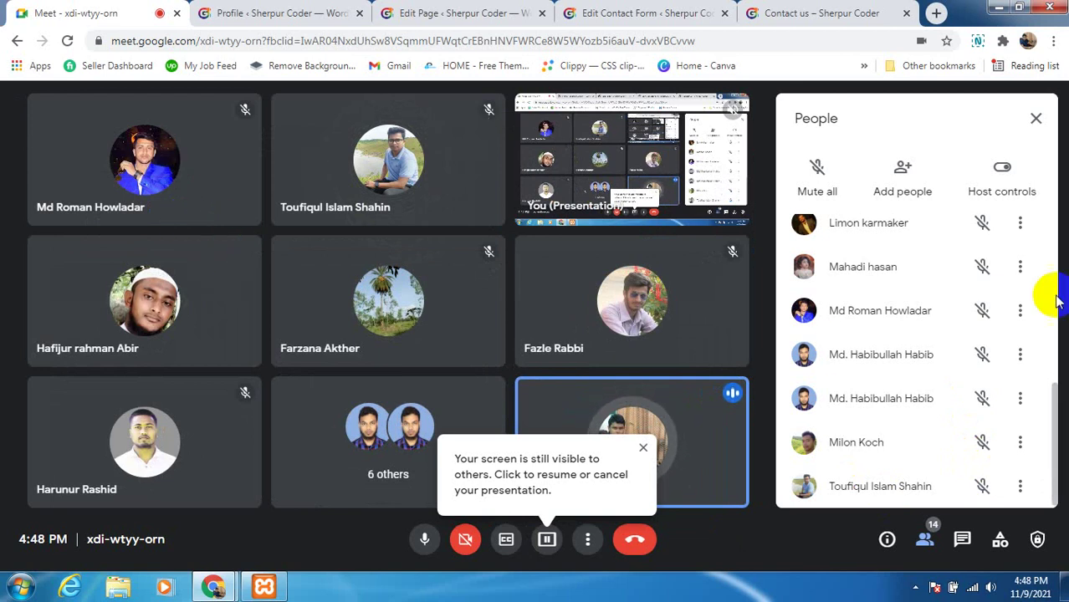
# Resume presenting the paused screen share to the class from the Present options
pyautogui.click(547, 550)
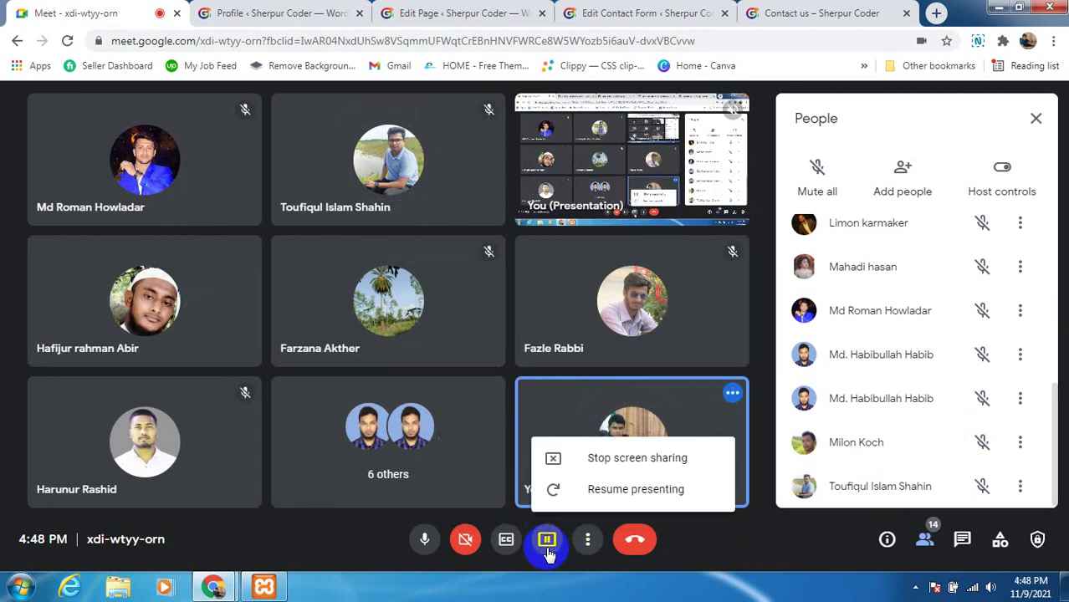
pyautogui.click(609, 492)
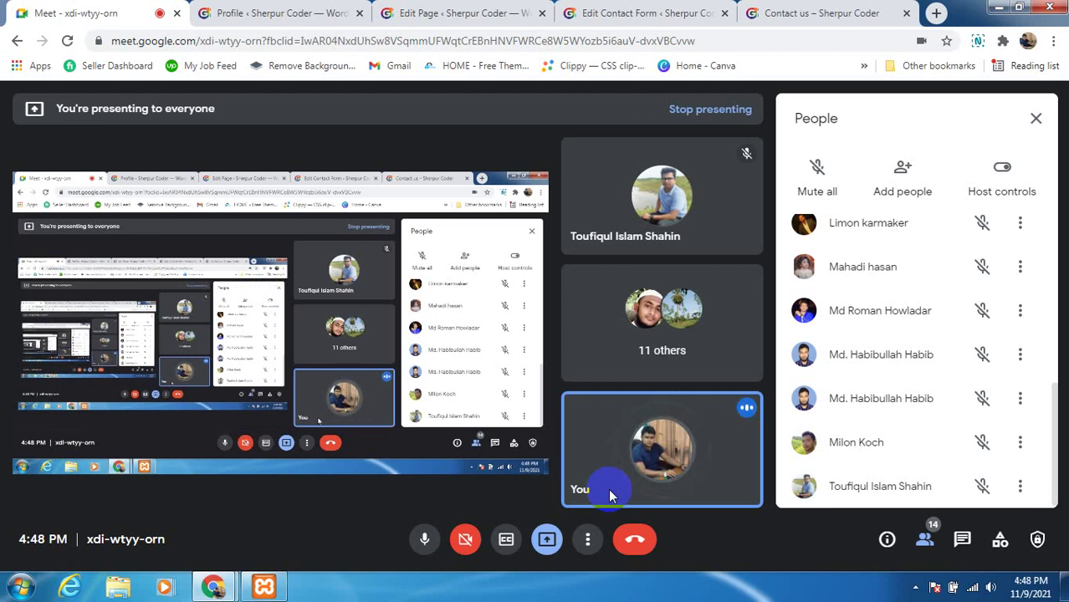
pyautogui.click(299, 25)
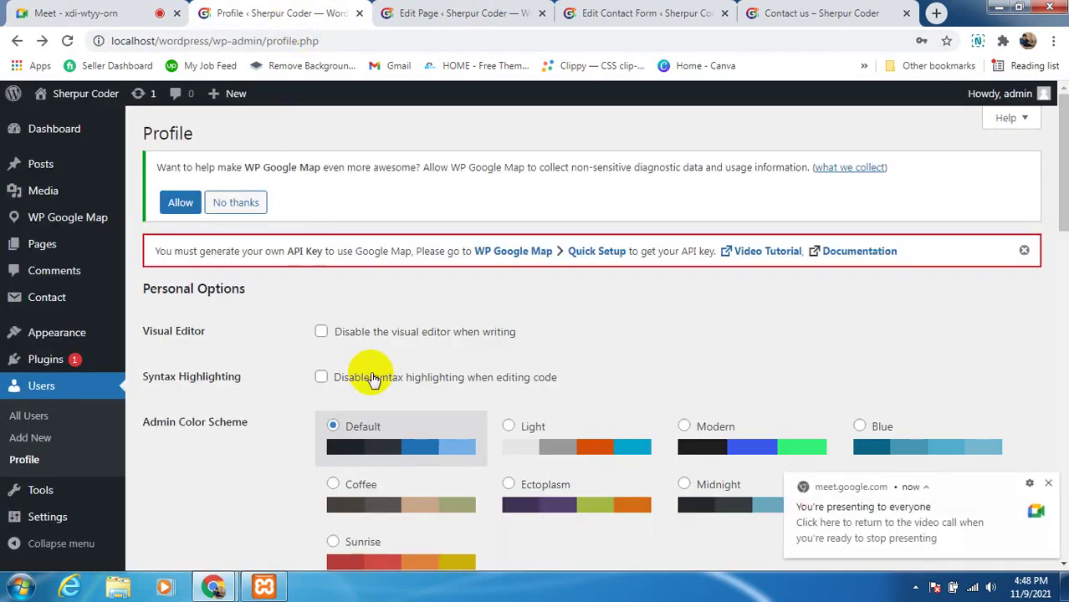
pyautogui.scroll(-3, 370, 368)
pyautogui.scroll(-2, 369, 381)
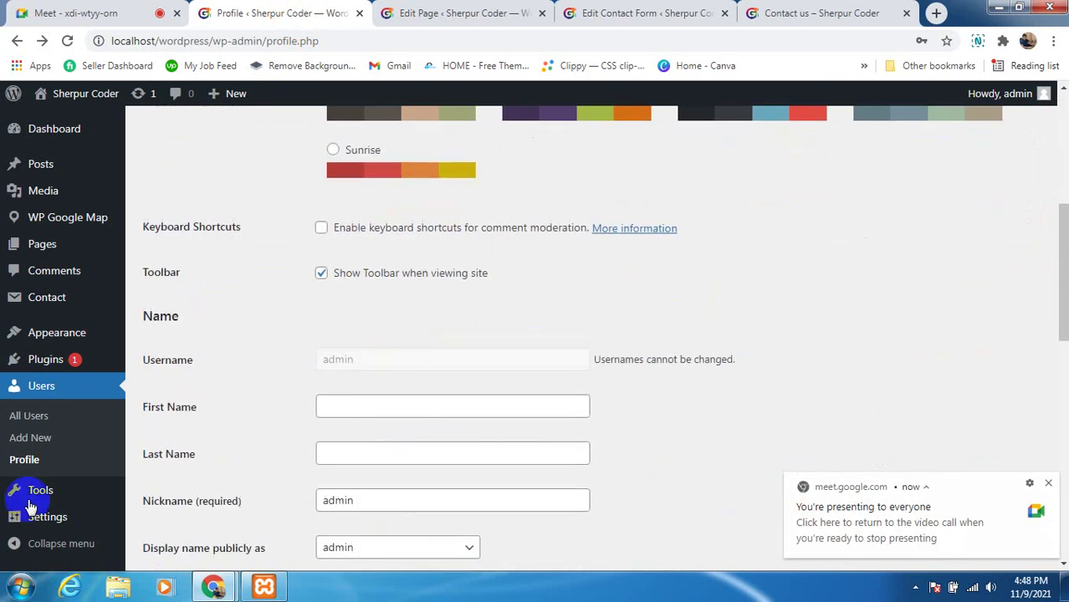
pyautogui.scroll(5, 552, 378)
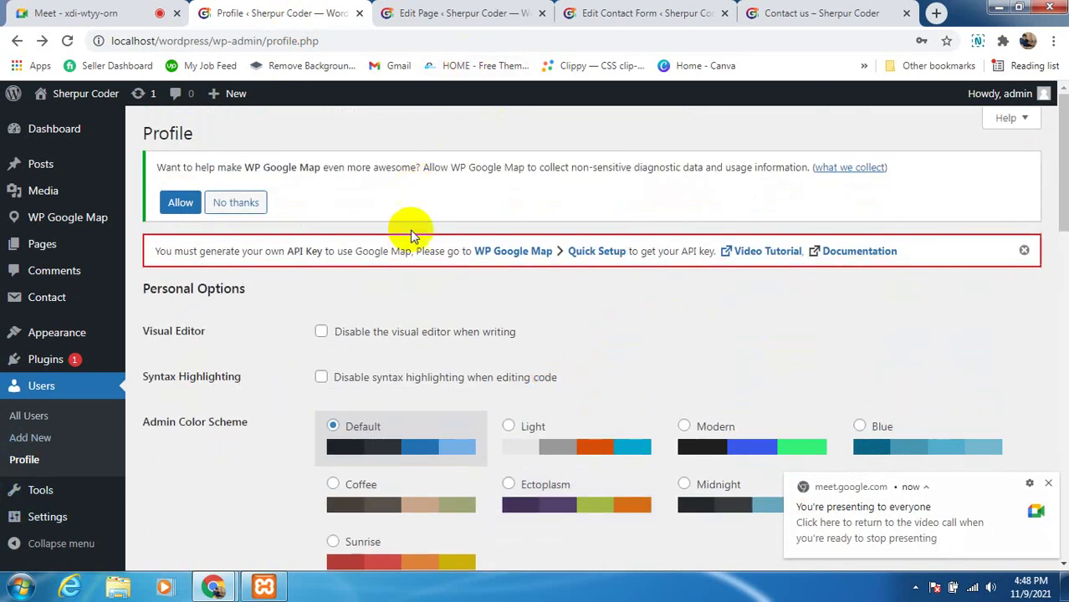
pyautogui.scroll(-2, 350, 334)
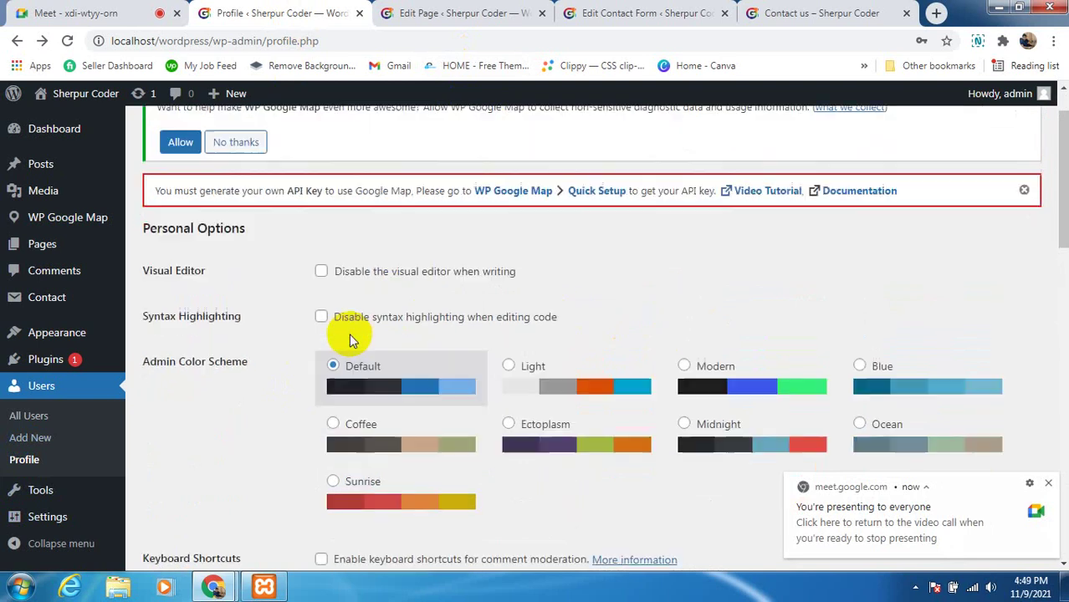
pyautogui.scroll(-7, 238, 380)
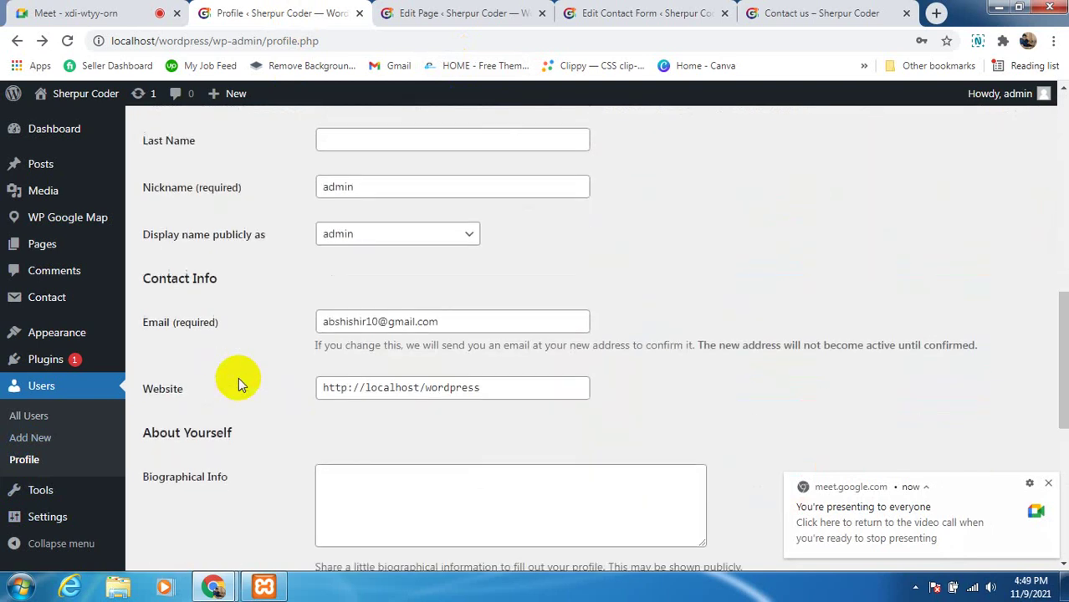
pyautogui.scroll(-1, 238, 380)
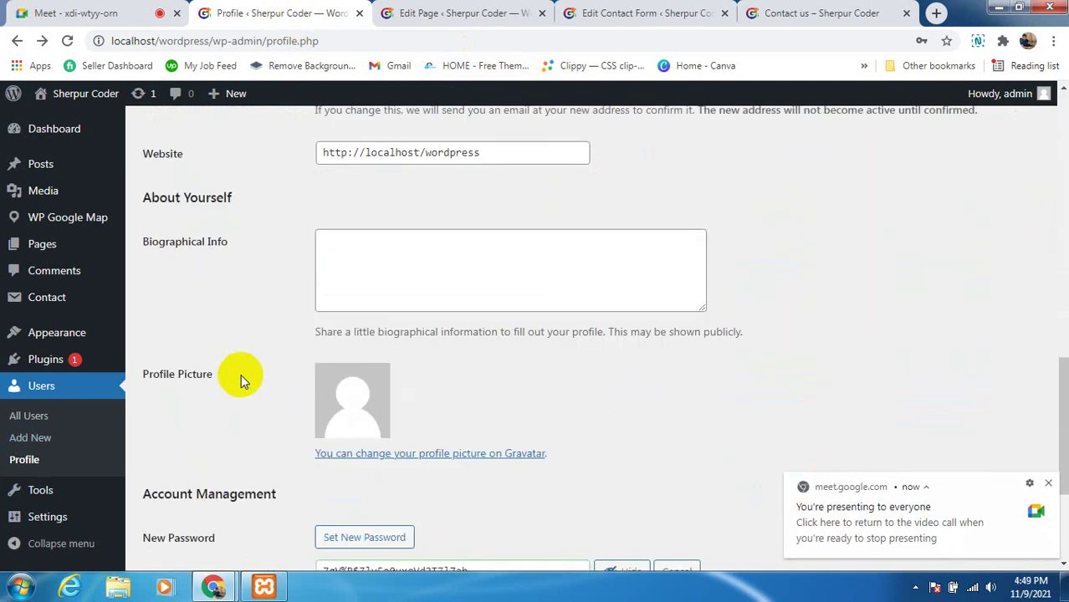
pyautogui.scroll(-2, 164, 394)
pyautogui.click(40, 492)
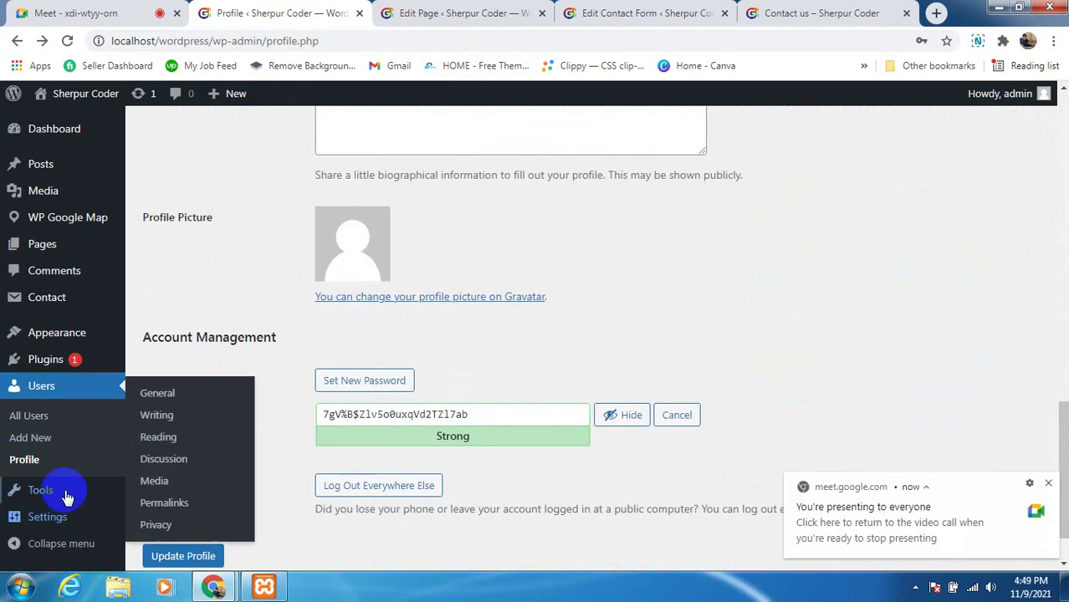
pyautogui.moveTo(61, 495)
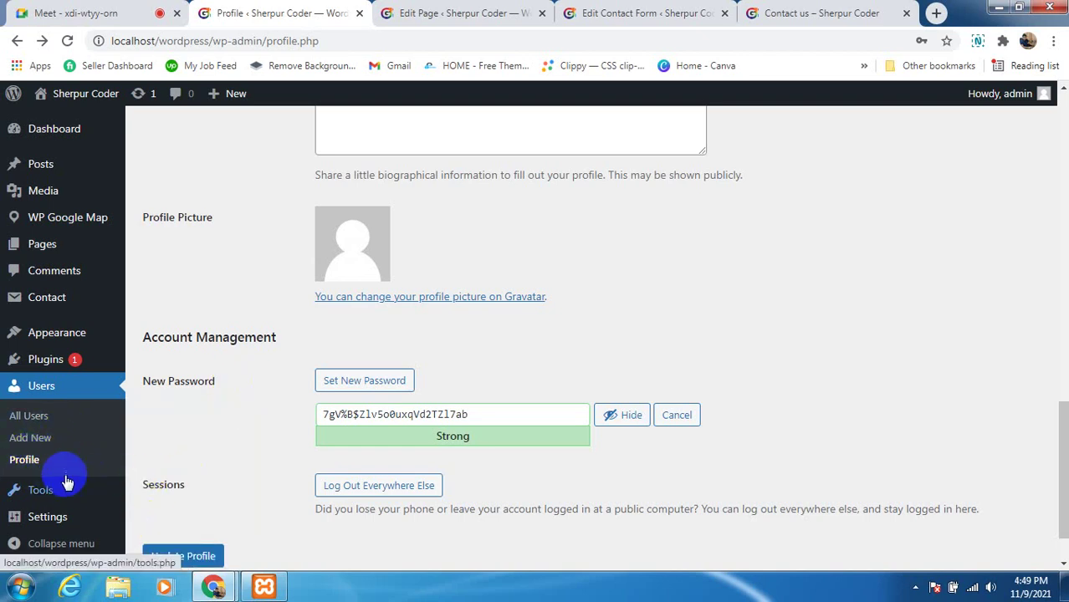
pyautogui.scroll(-1, 154, 464)
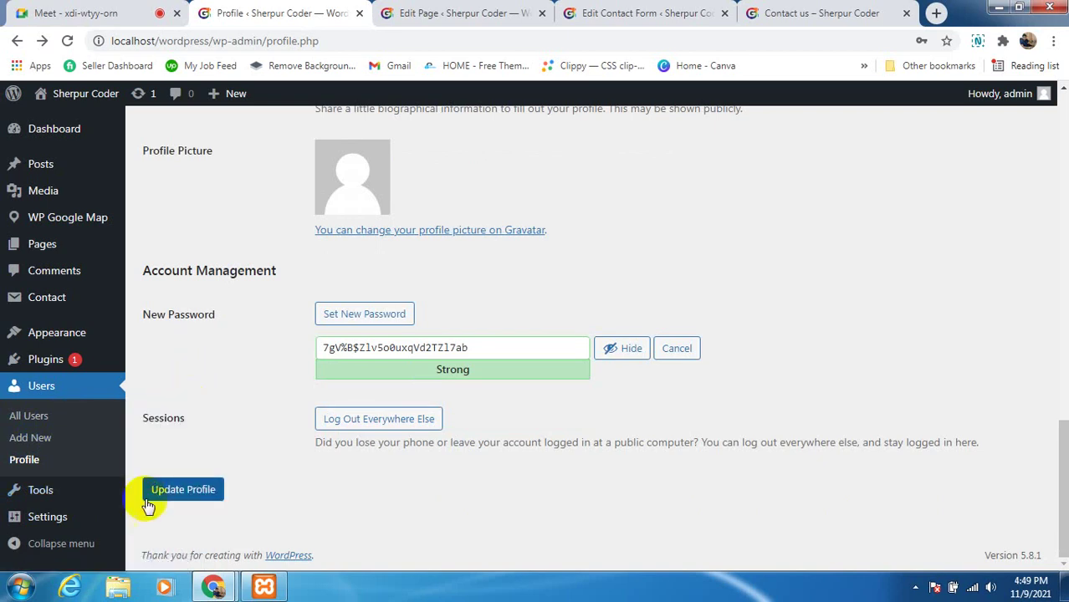
# Open Tools > Site Health in a new browser tab and switch to it
pyautogui.rightClick(178, 452)
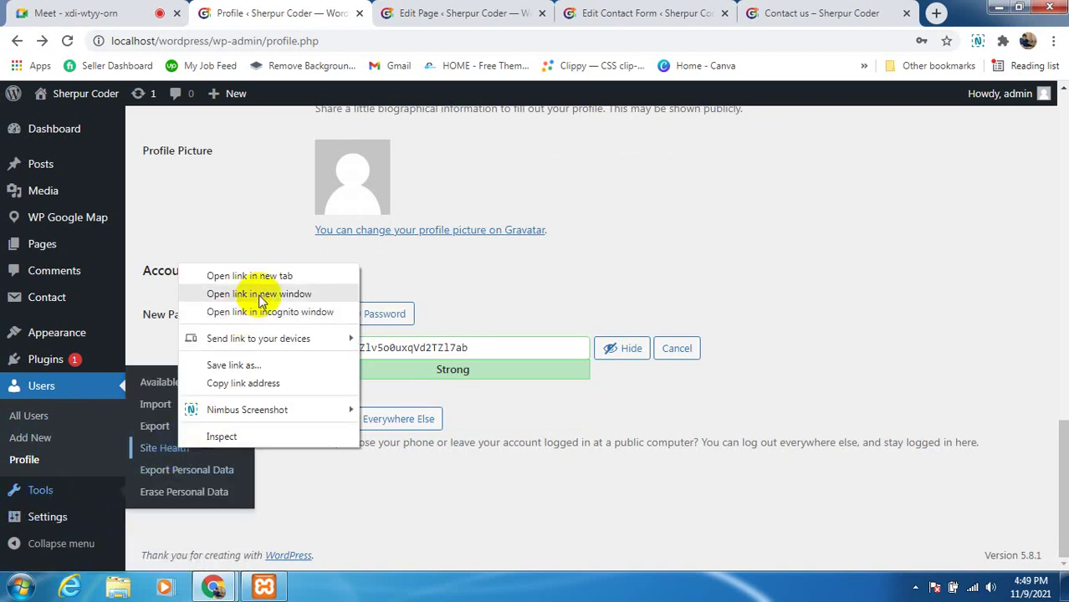
pyautogui.click(244, 276)
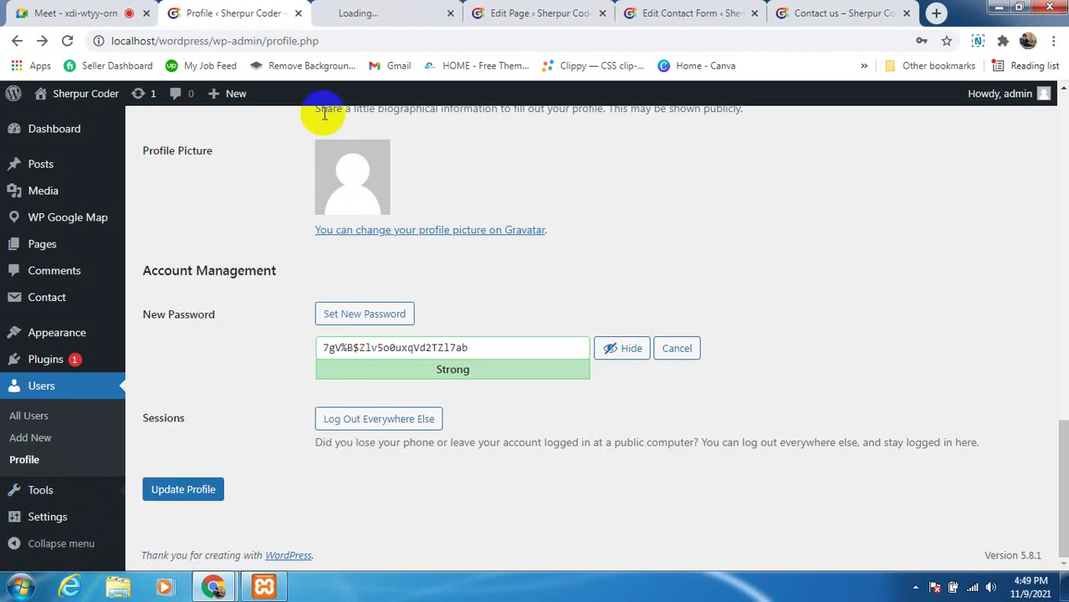
pyautogui.click(355, 13)
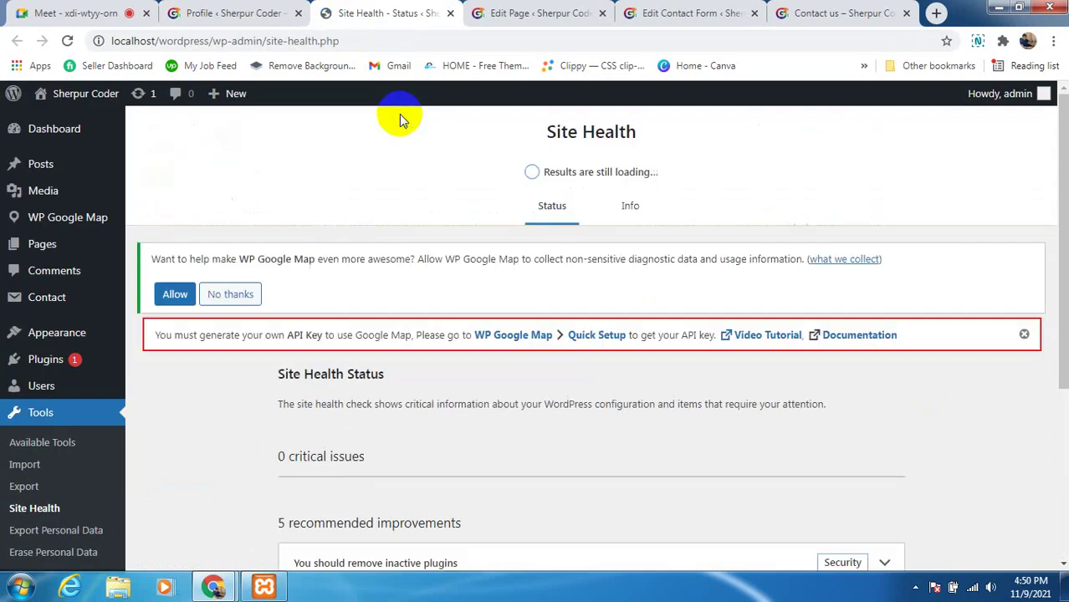
pyautogui.scroll(-4, 521, 410)
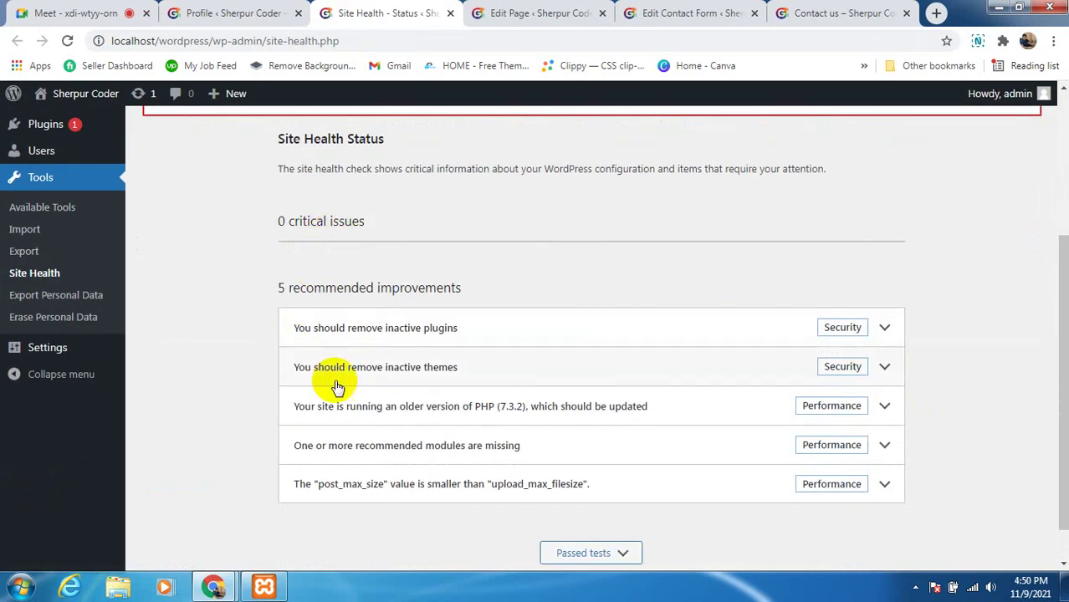
pyautogui.scroll(-1, 339, 382)
pyautogui.scroll(4, 353, 252)
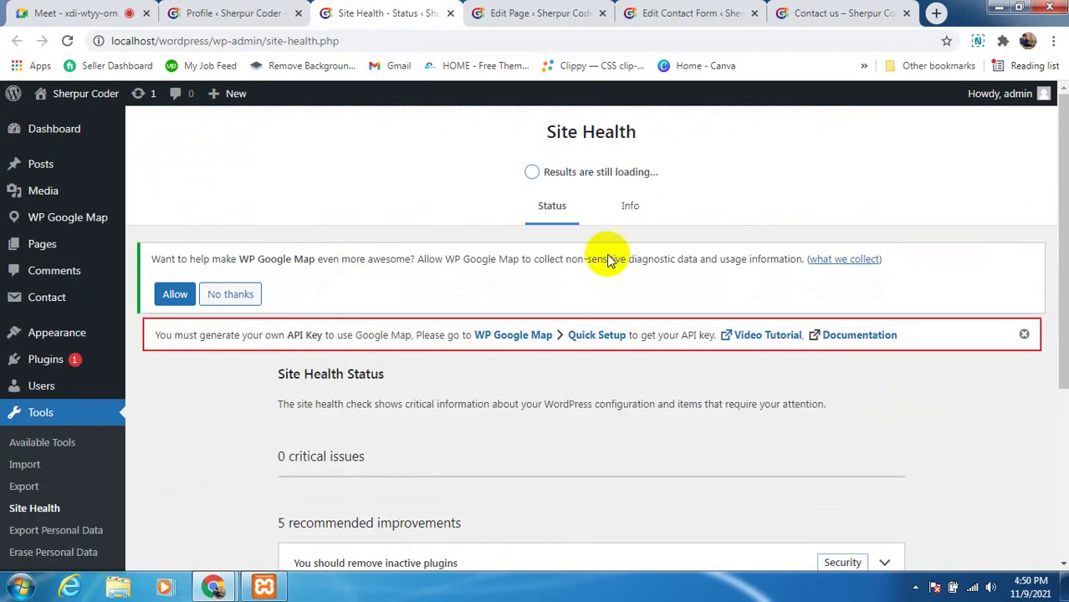
pyautogui.scroll(-2, 360, 288)
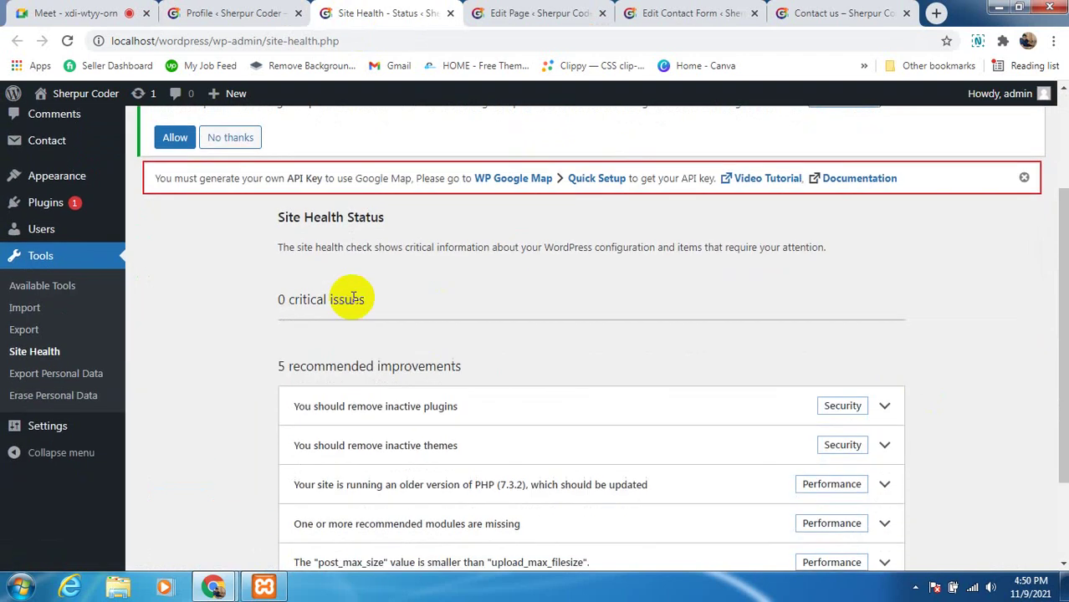
pyautogui.scroll(2, 418, 243)
pyautogui.scroll(-2, 368, 209)
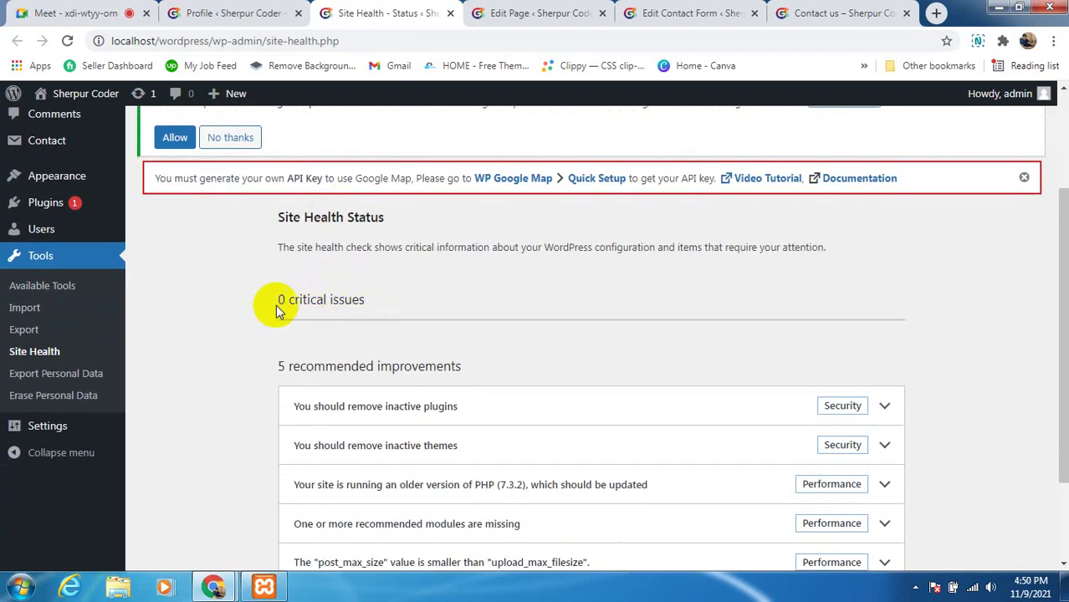
pyautogui.moveTo(281, 298); pyautogui.dragTo(382, 298)
pyautogui.click(405, 298)
pyautogui.scroll(1, 406, 238)
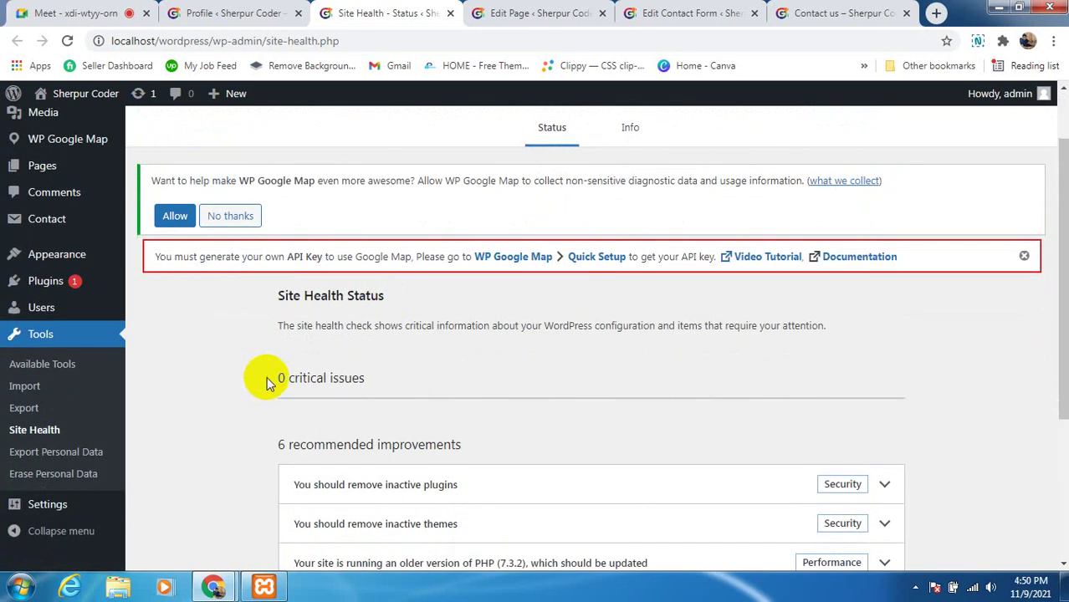
pyautogui.moveTo(282, 377); pyautogui.dragTo(341, 374)
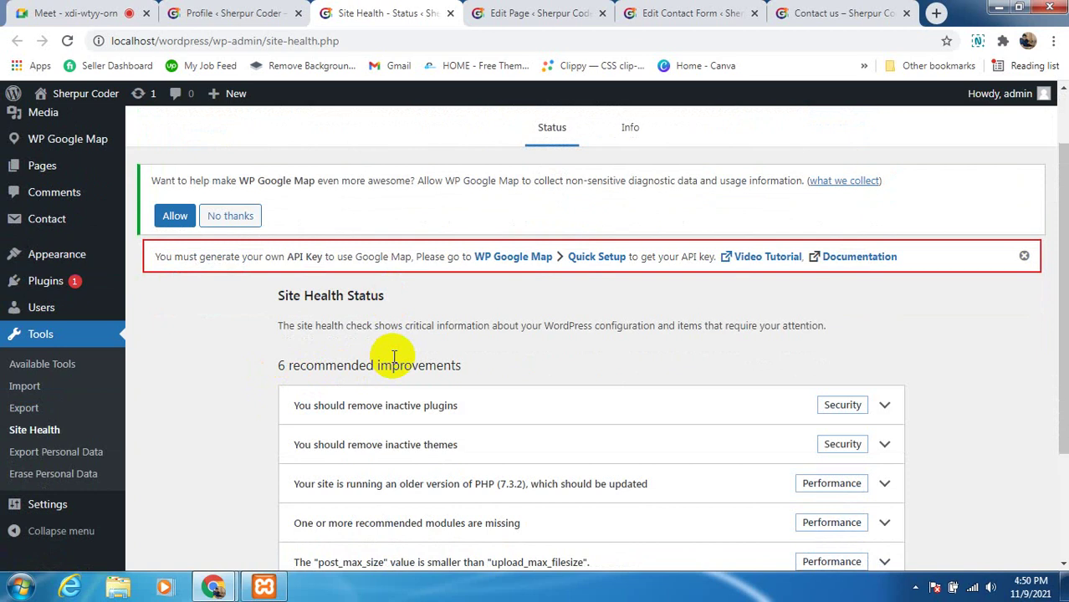
pyautogui.scroll(-2, 474, 370)
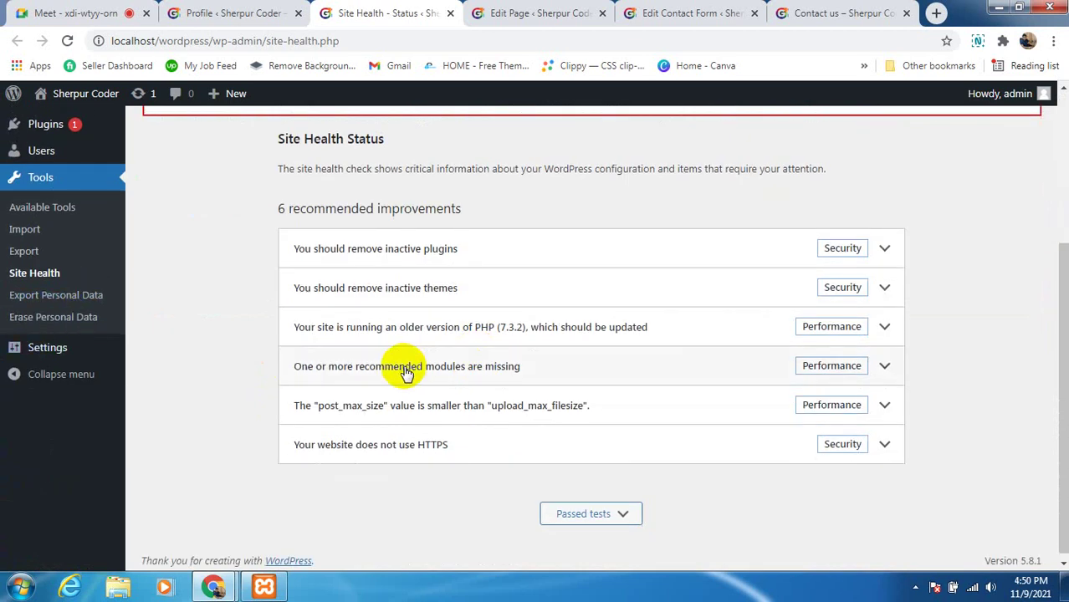
pyautogui.scroll(2, 406, 374)
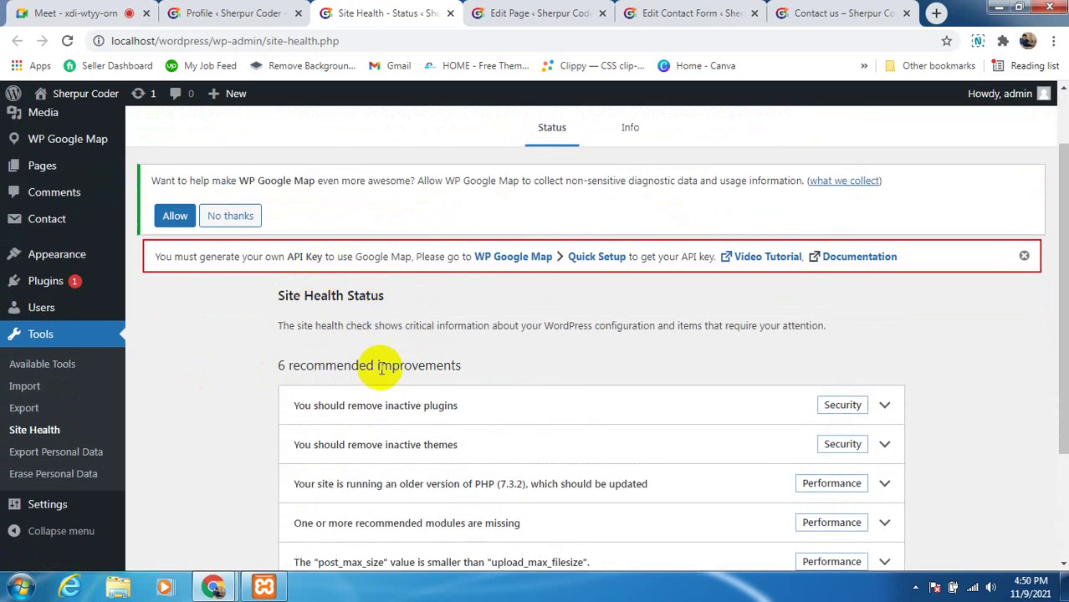
pyautogui.scroll(1, 568, 346)
pyautogui.scroll(-1, 518, 351)
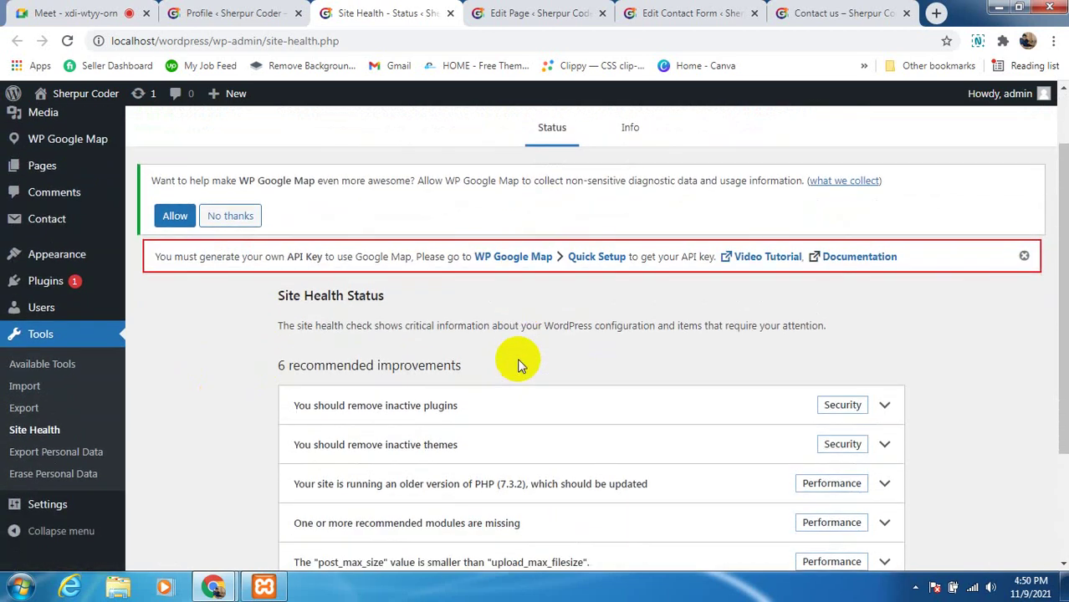
pyautogui.scroll(-1, 489, 393)
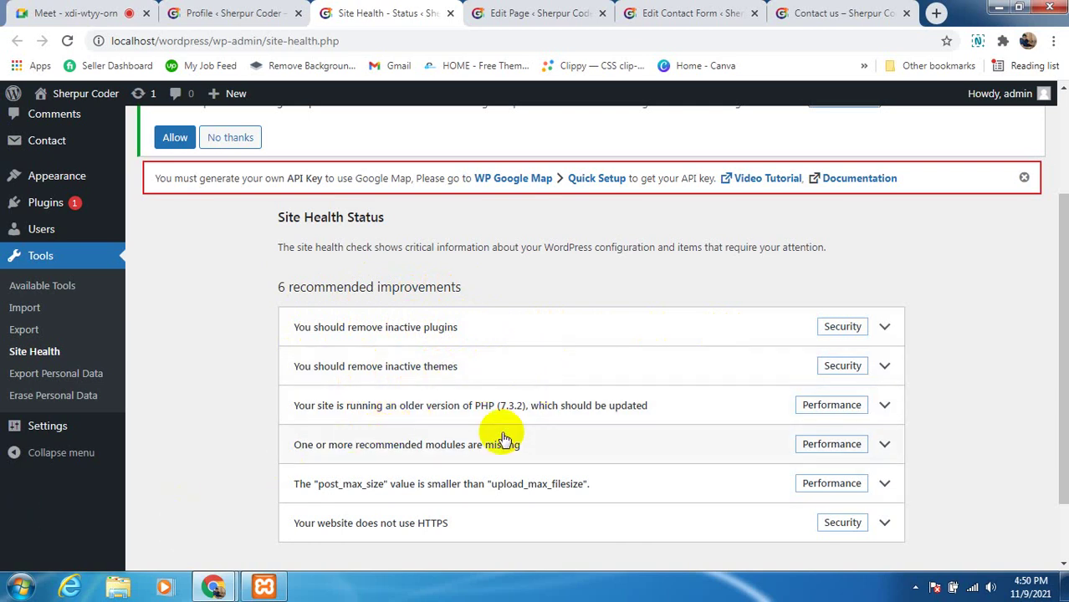
pyautogui.scroll(-1, 501, 410)
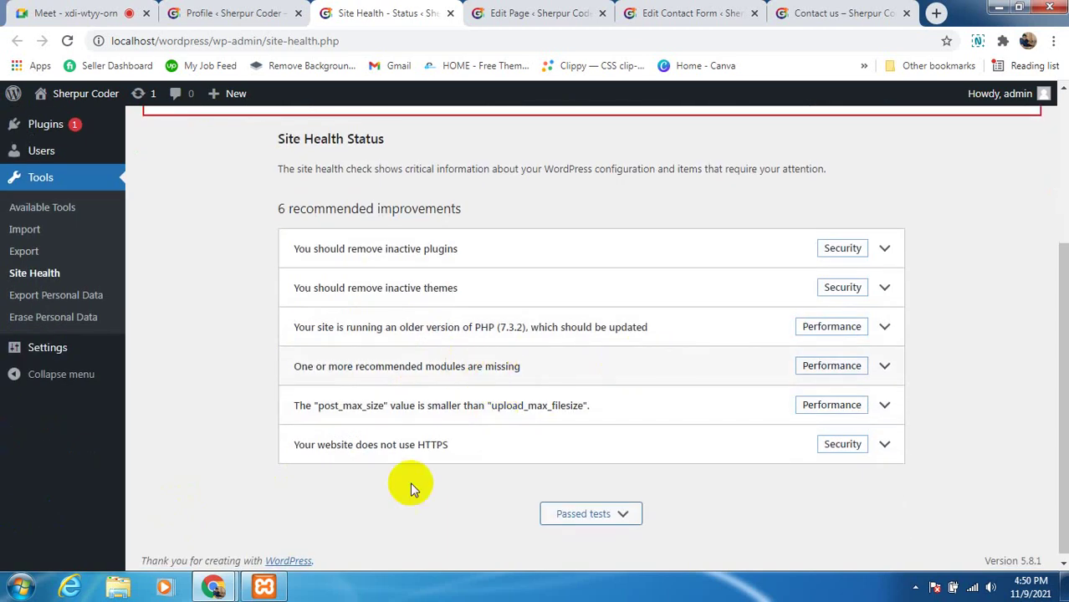
pyautogui.scroll(1, 419, 418)
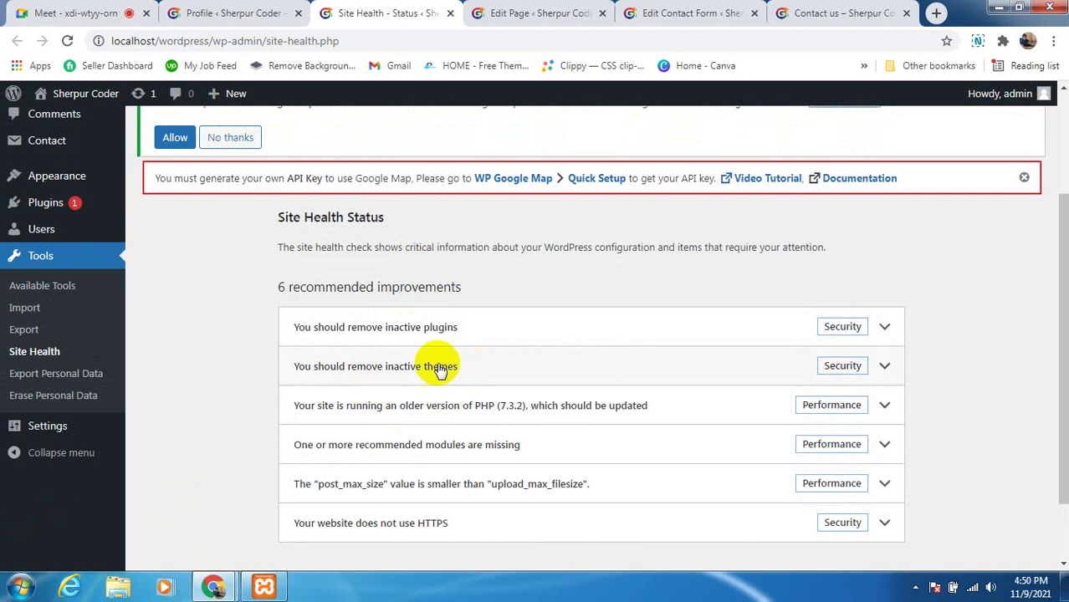
pyautogui.scroll(-1, 396, 408)
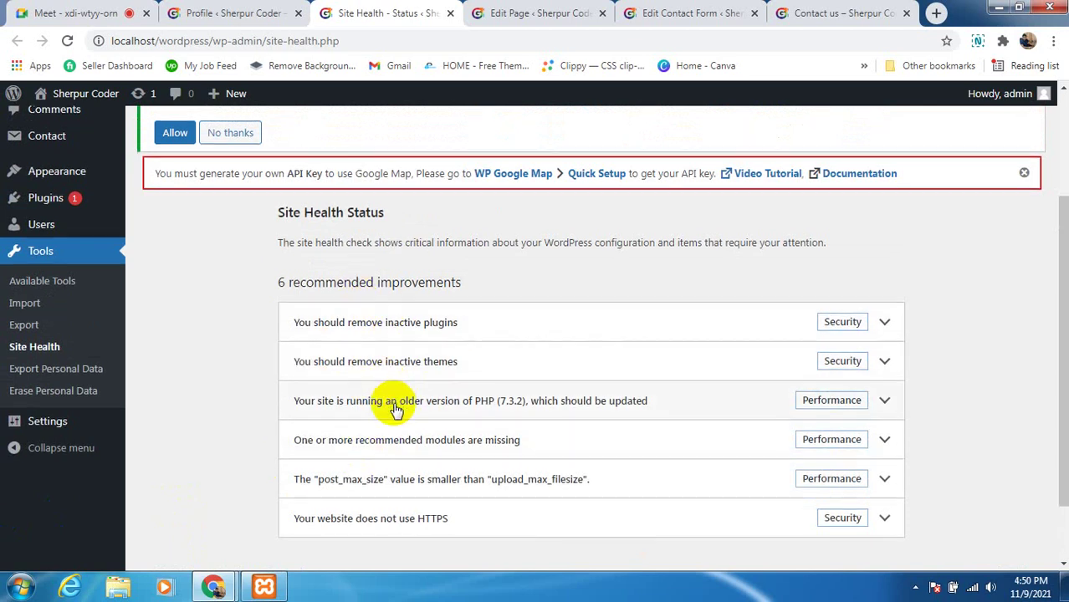
pyautogui.scroll(-1, 397, 408)
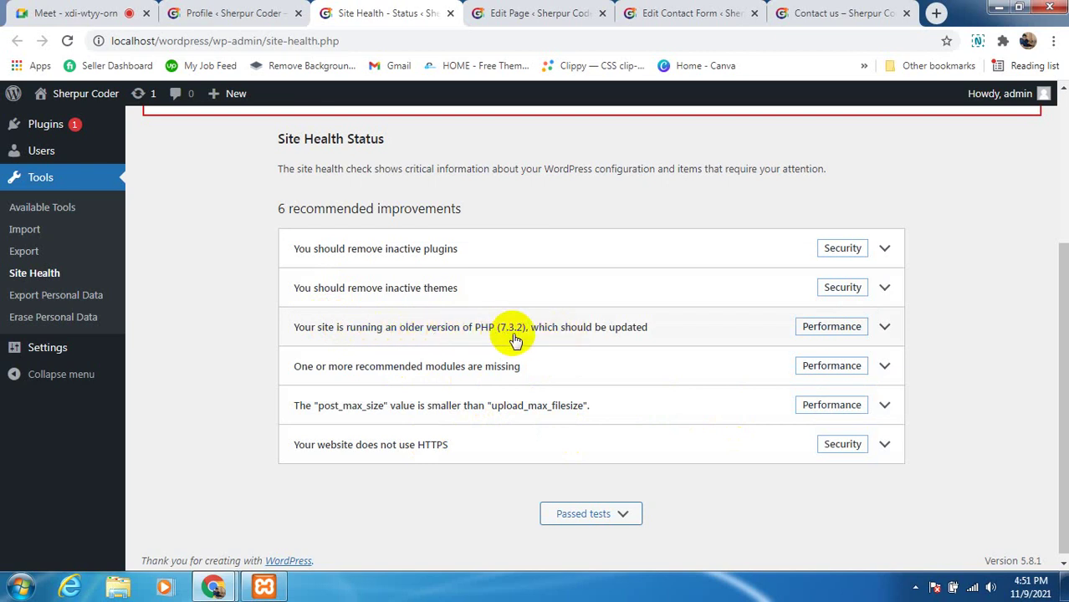
pyautogui.scroll(1, 512, 338)
pyautogui.scroll(-1, 501, 394)
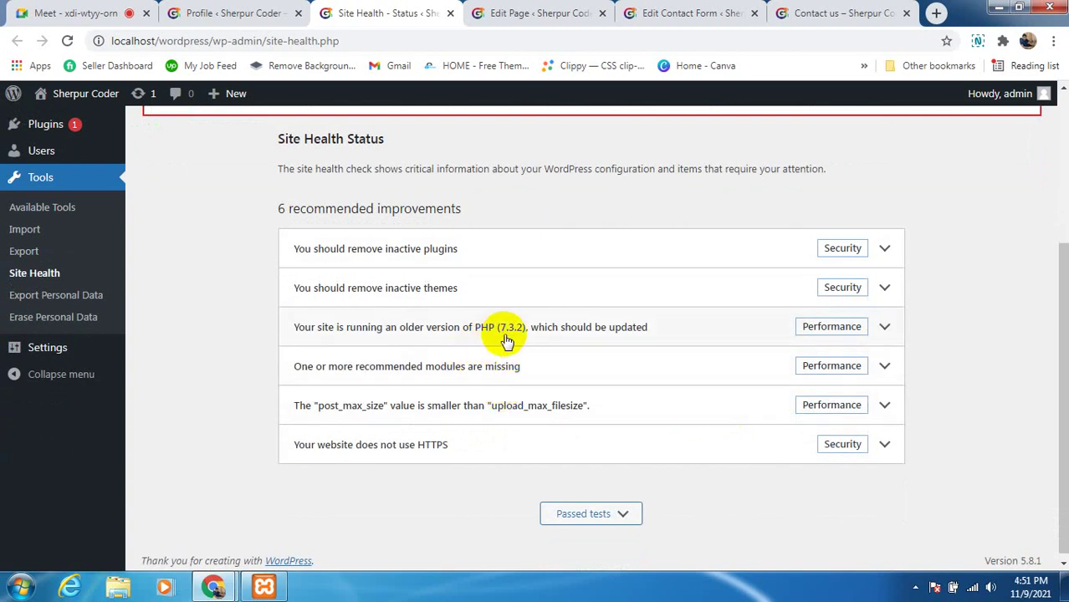
pyautogui.scroll(1, 506, 341)
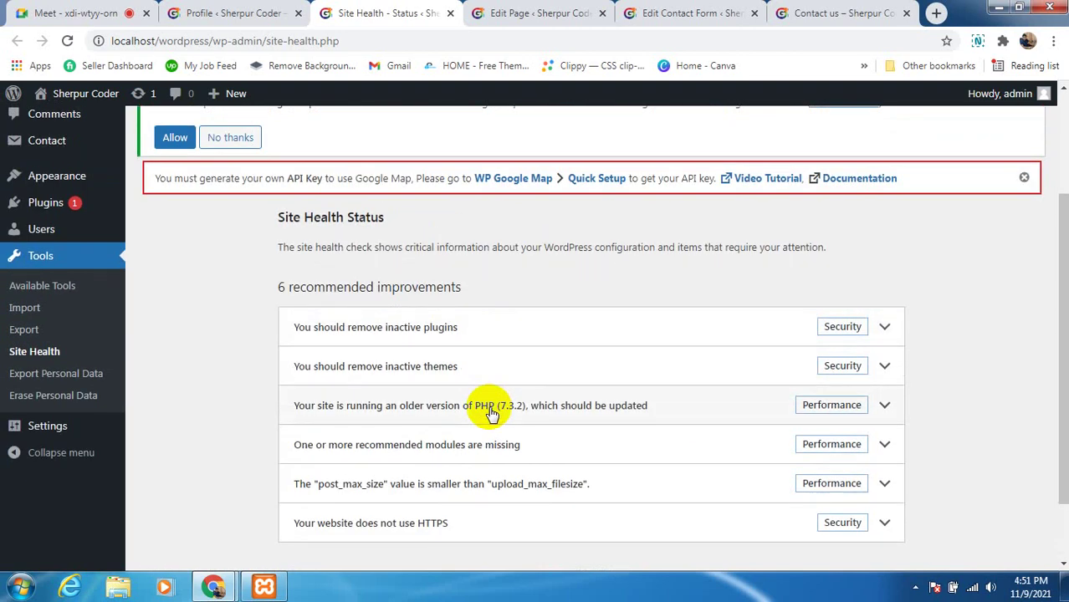
pyautogui.scroll(2, 374, 330)
pyautogui.scroll(-2, 236, 390)
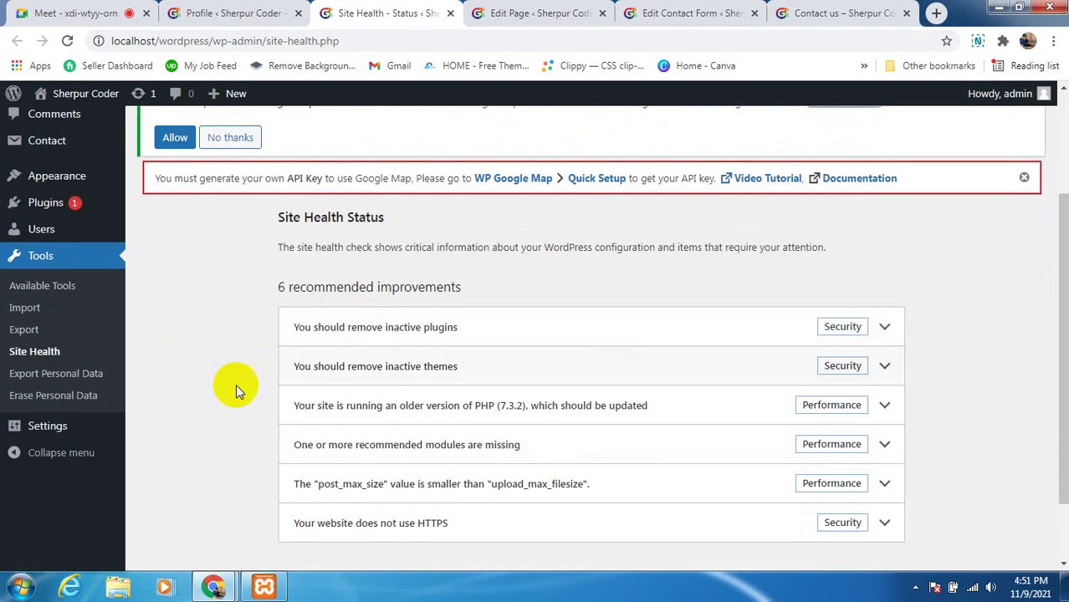
pyautogui.scroll(2, 477, 405)
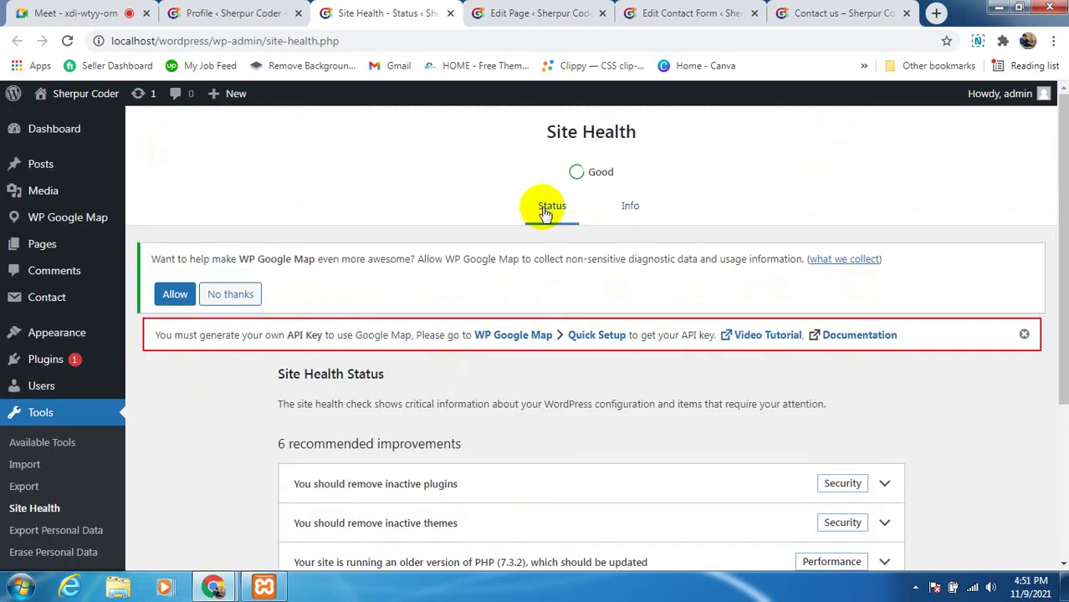
pyautogui.scroll(-1, 515, 317)
pyautogui.scroll(-2, 501, 347)
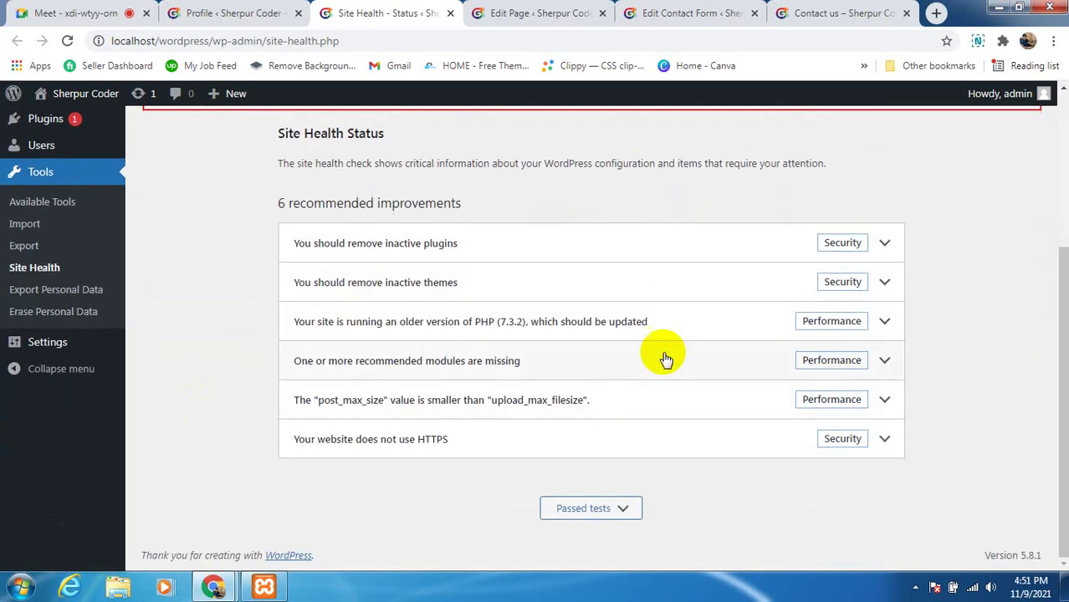
pyautogui.scroll(2, 666, 357)
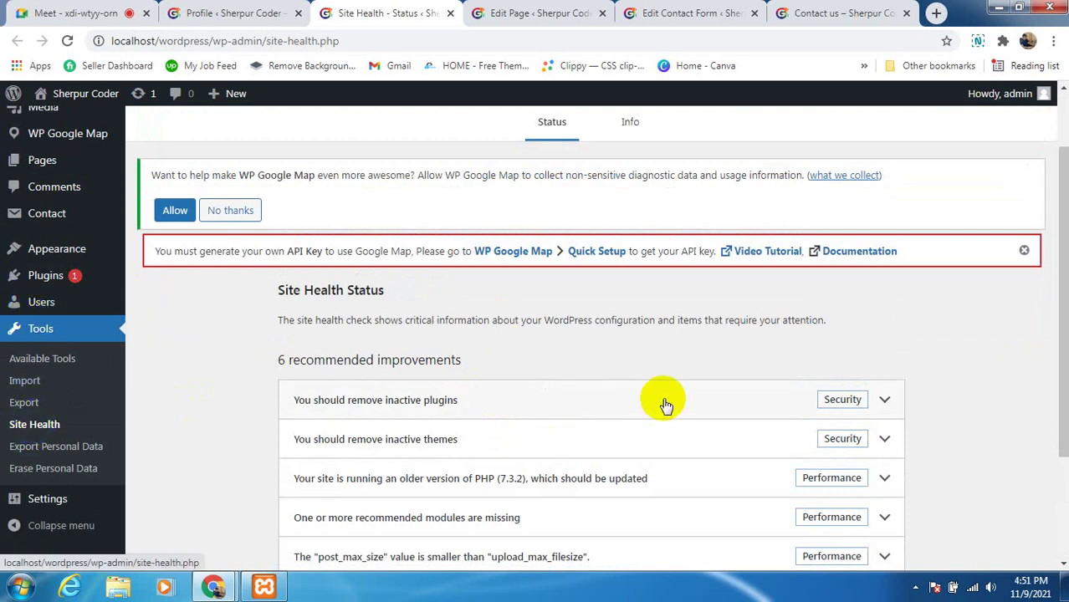
pyautogui.scroll(-2, 611, 418)
pyautogui.scroll(1, 418, 393)
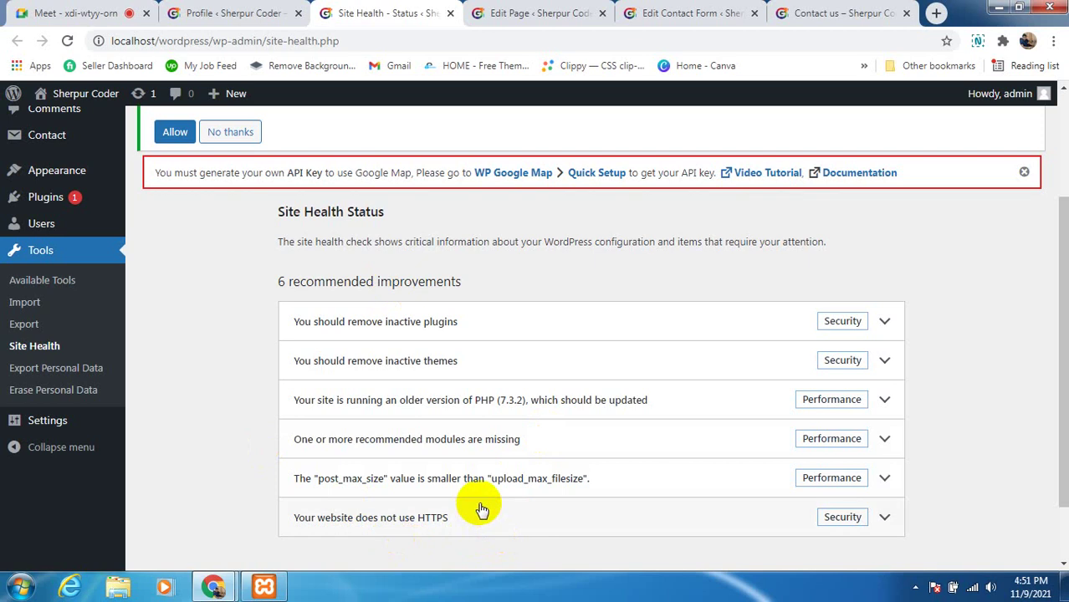
pyautogui.scroll(3, 477, 497)
pyautogui.scroll(-3, 470, 527)
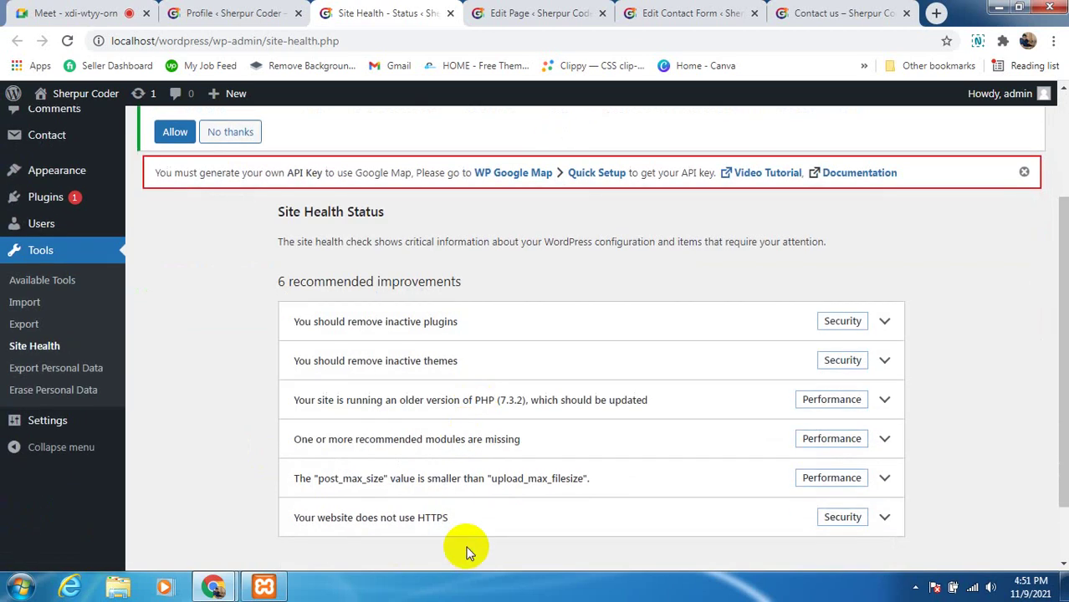
pyautogui.scroll(-2, 466, 552)
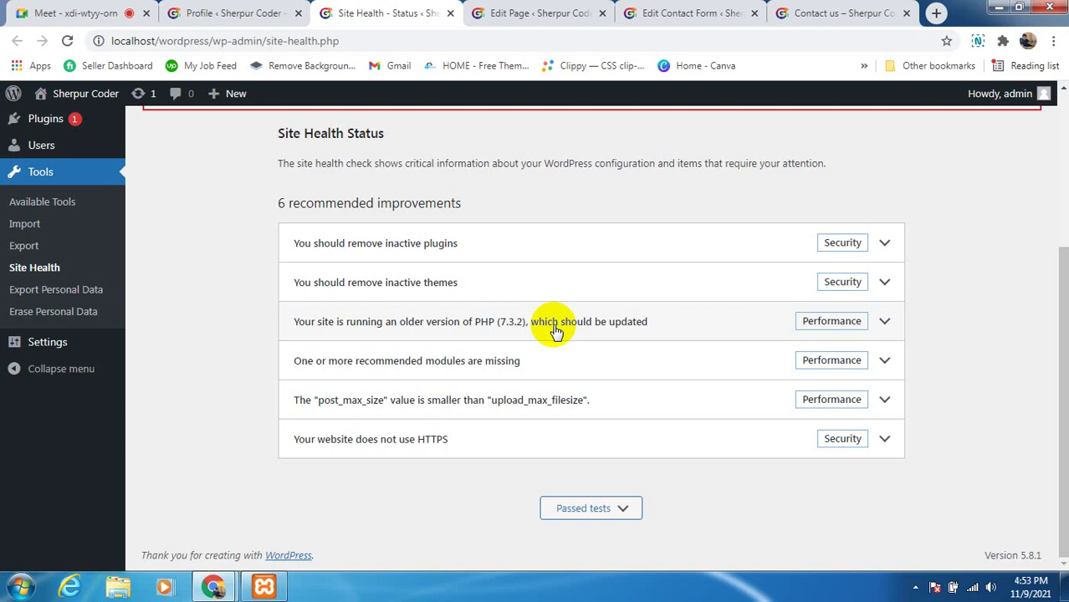
# Mute the microphone in the Meet call, then return to the Site Health status tab
pyautogui.click(130, 17)
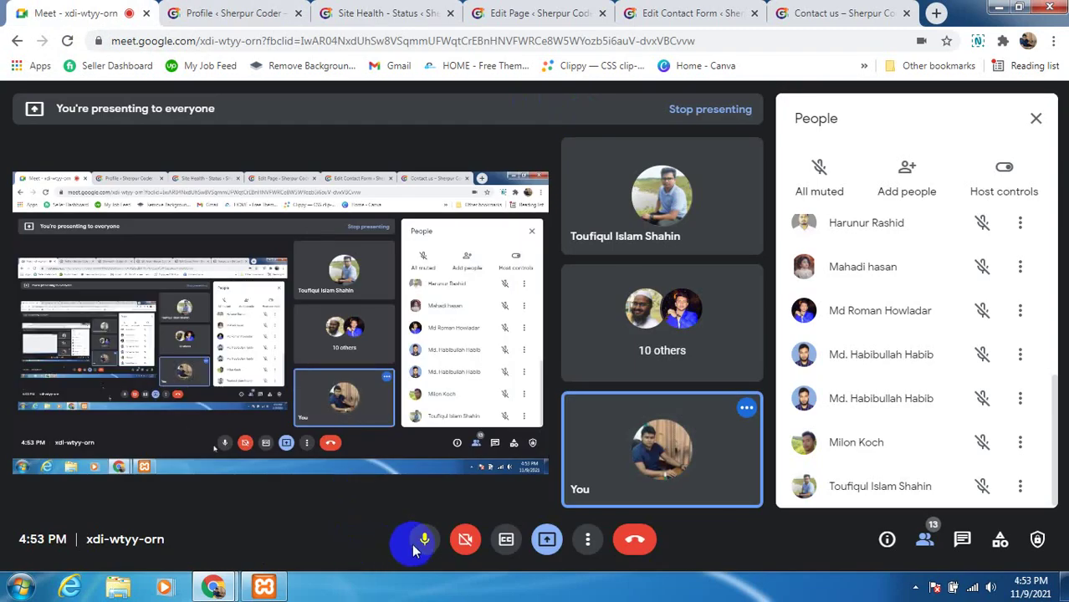
pyautogui.click(420, 543)
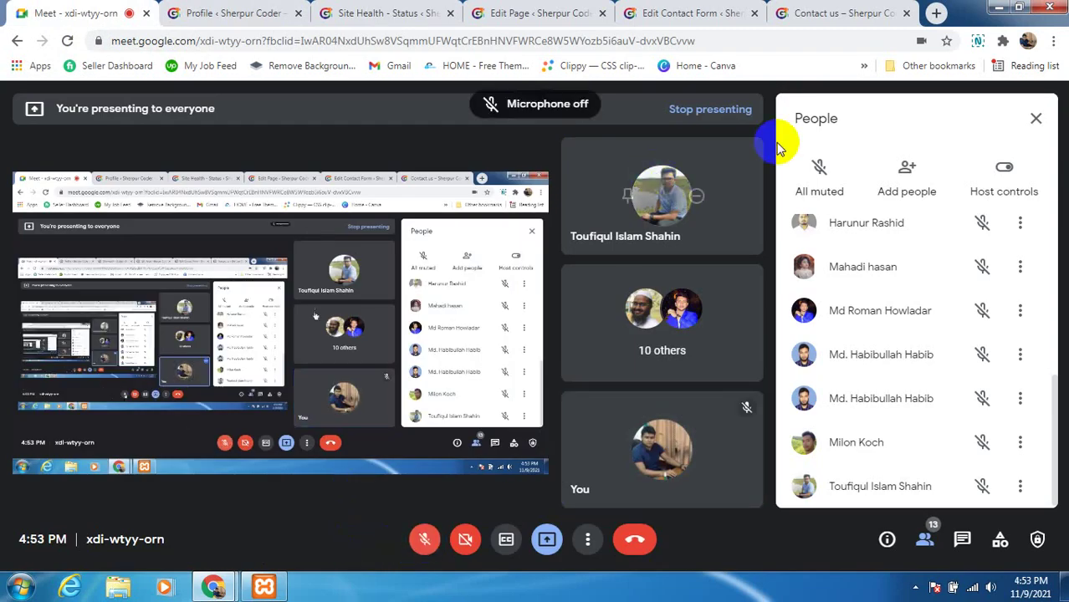
pyautogui.click(692, 10)
pyautogui.click(360, 13)
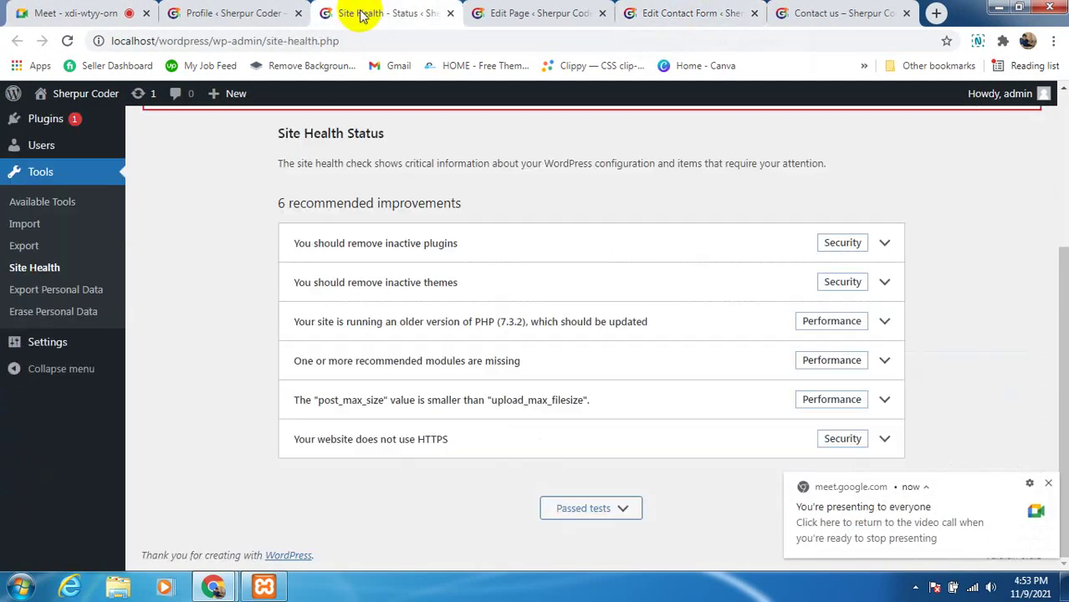
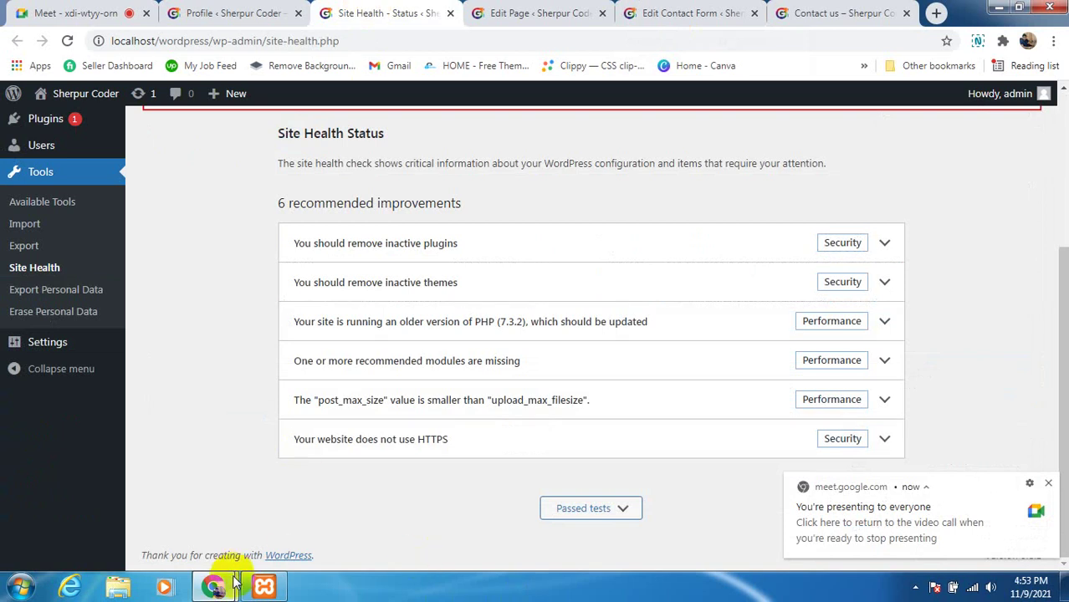
# Turn the microphone on in the Google Meet call, then return to the Site Health page
pyautogui.click(136, 94)
pyautogui.click(101, 12)
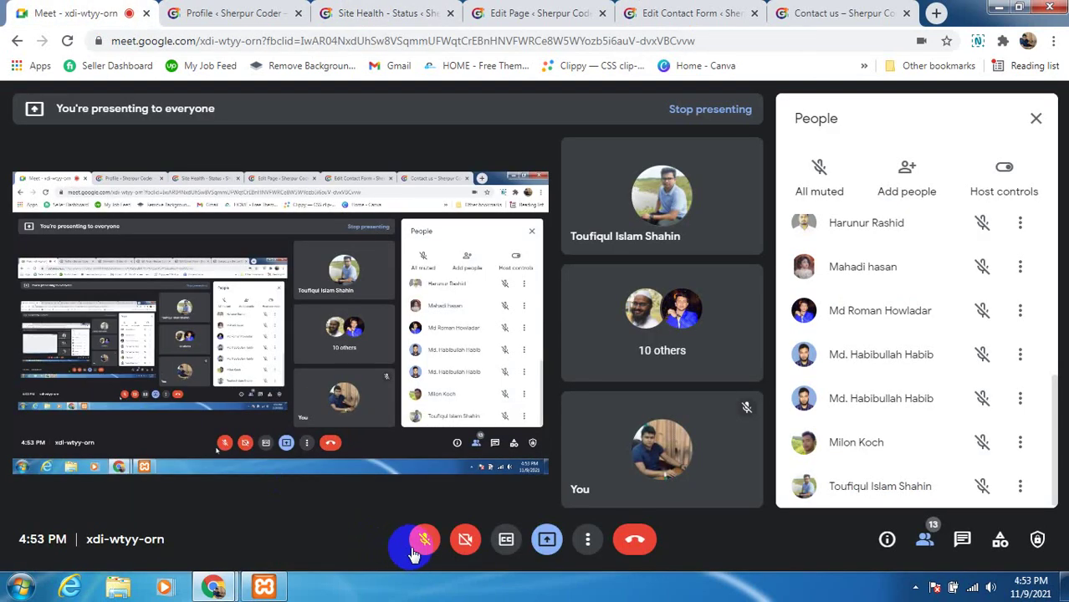
pyautogui.click(422, 541)
pyautogui.click(1001, 544)
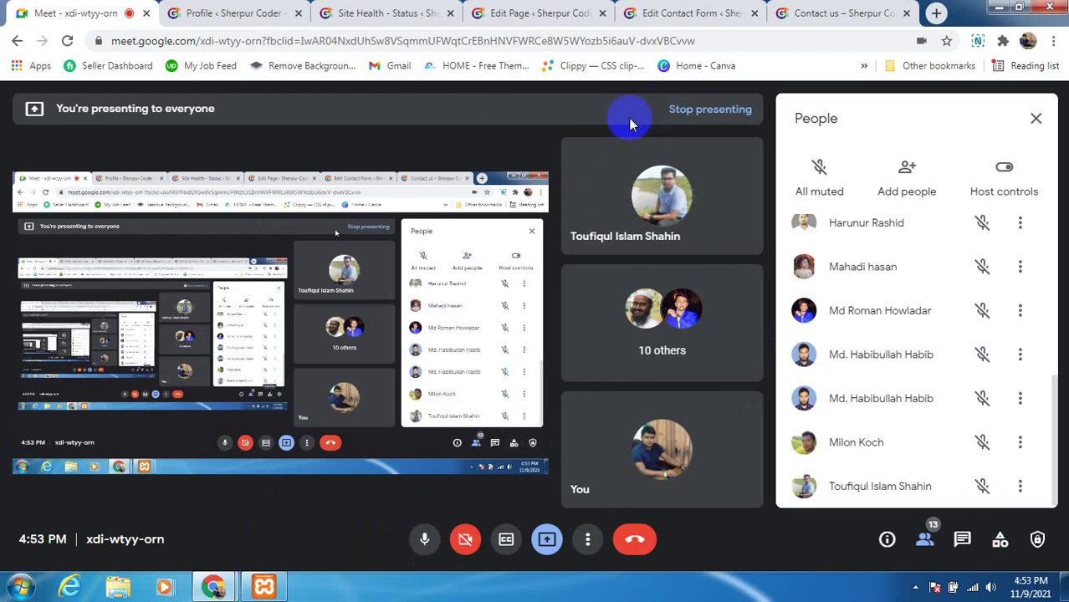
pyautogui.click(362, 17)
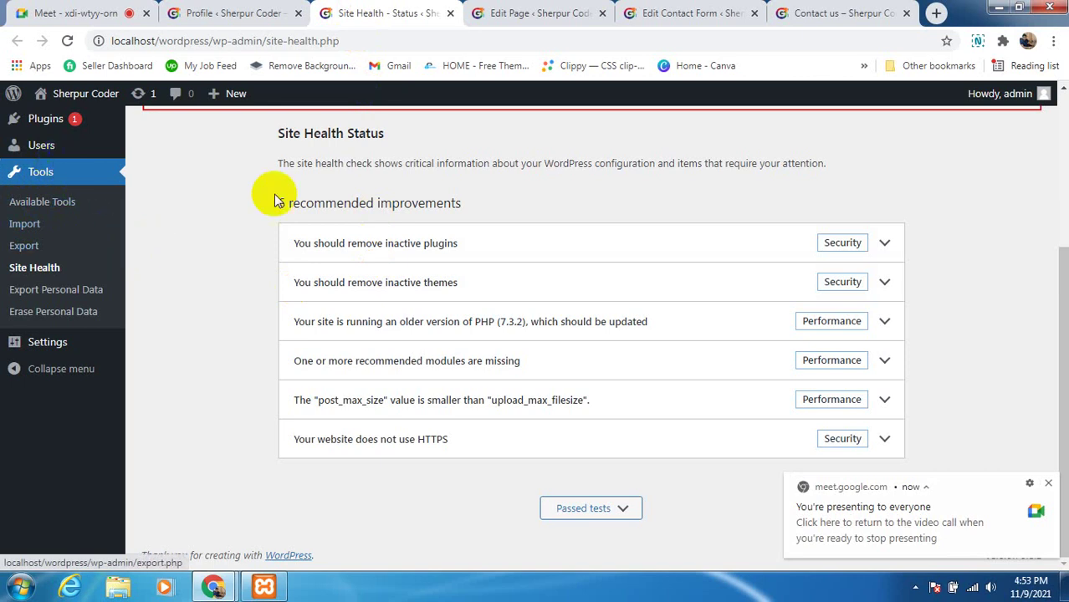
# Open Settings > General in a new browser tab and switch to it
pyautogui.moveTo(47, 343)
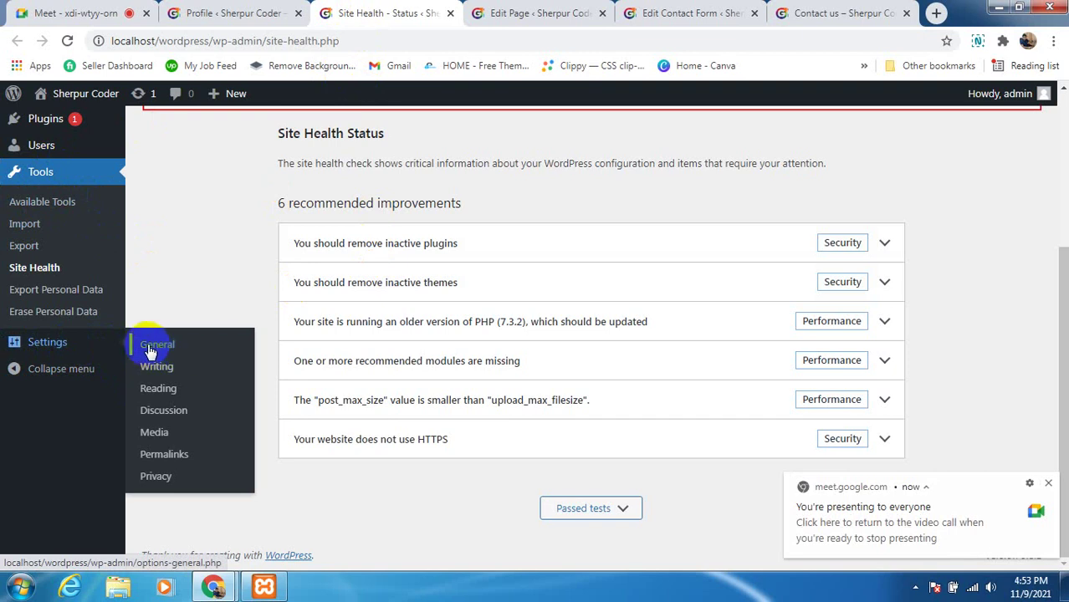
pyautogui.rightClick(166, 350)
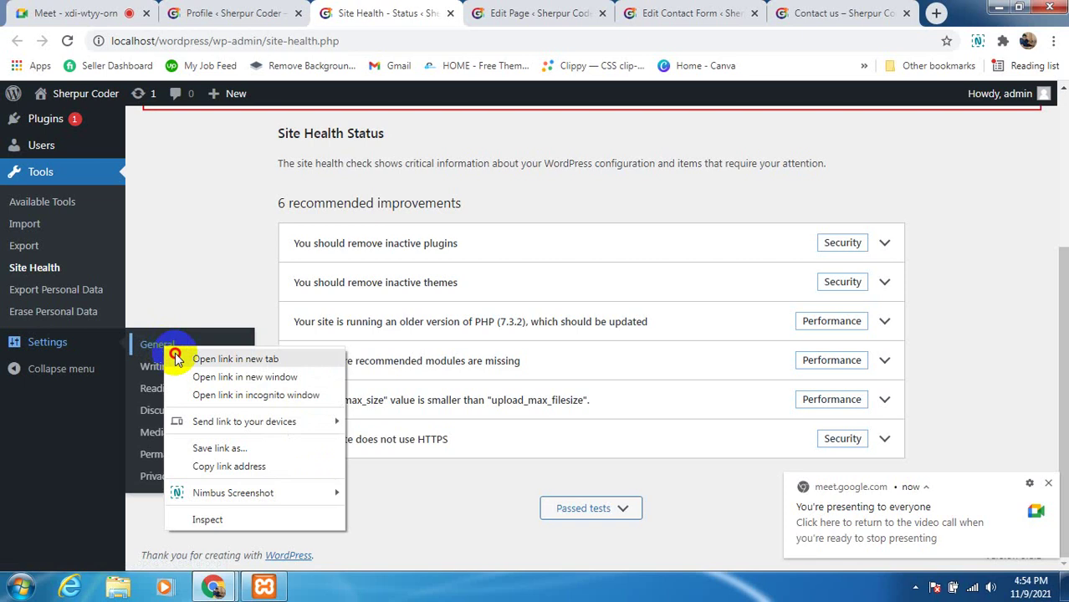
pyautogui.click(178, 357)
pyautogui.click(451, 14)
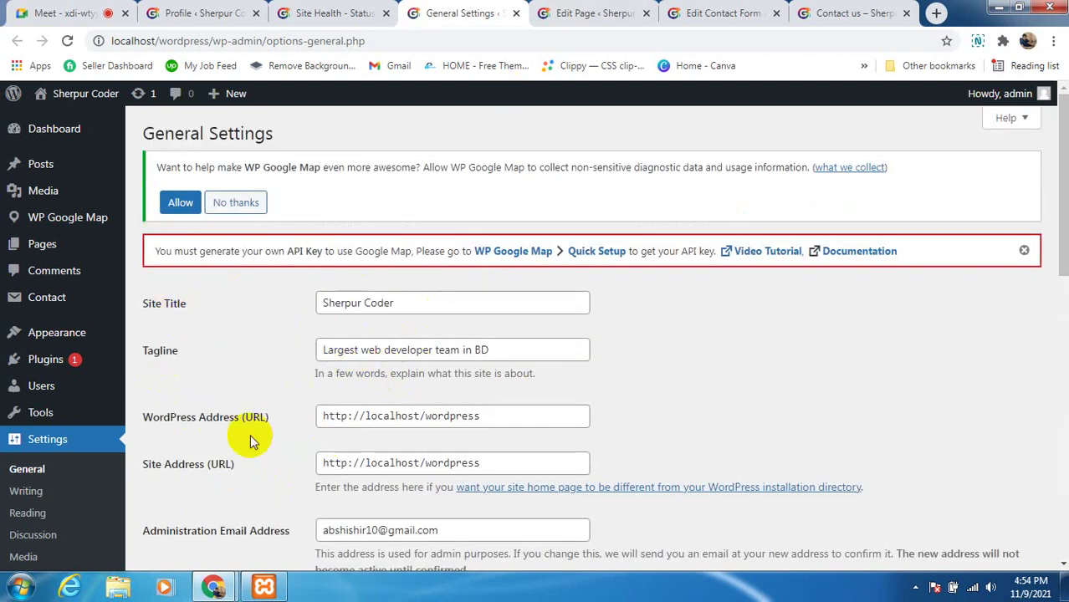
# Review the General Settings fields and select the base address localhost/wordpress
pyautogui.scroll(-1, 251, 441)
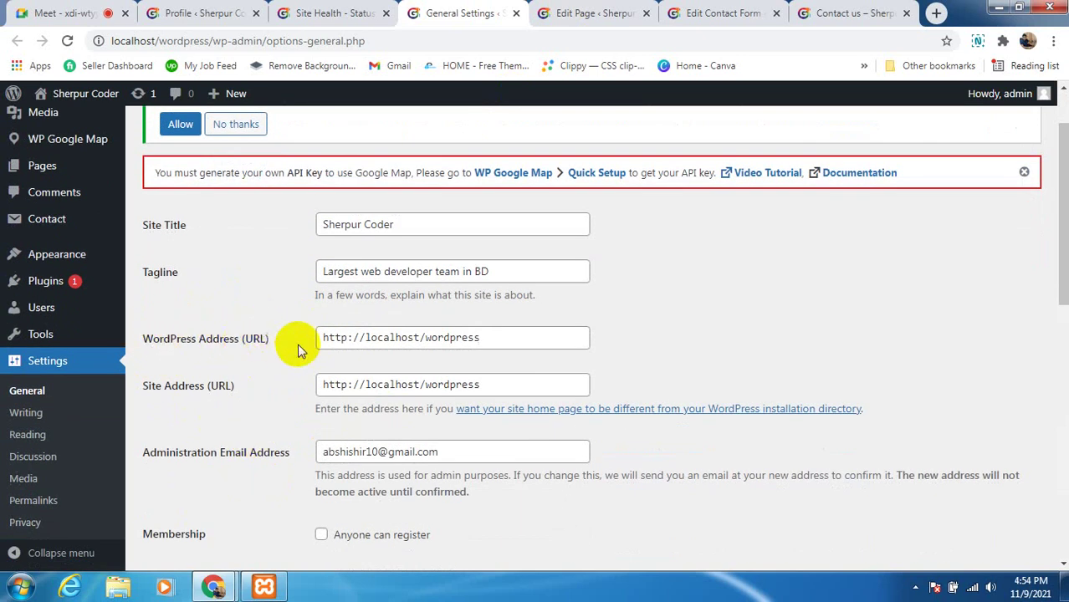
pyautogui.moveTo(484, 336); pyautogui.dragTo(286, 370)
pyautogui.click(288, 368)
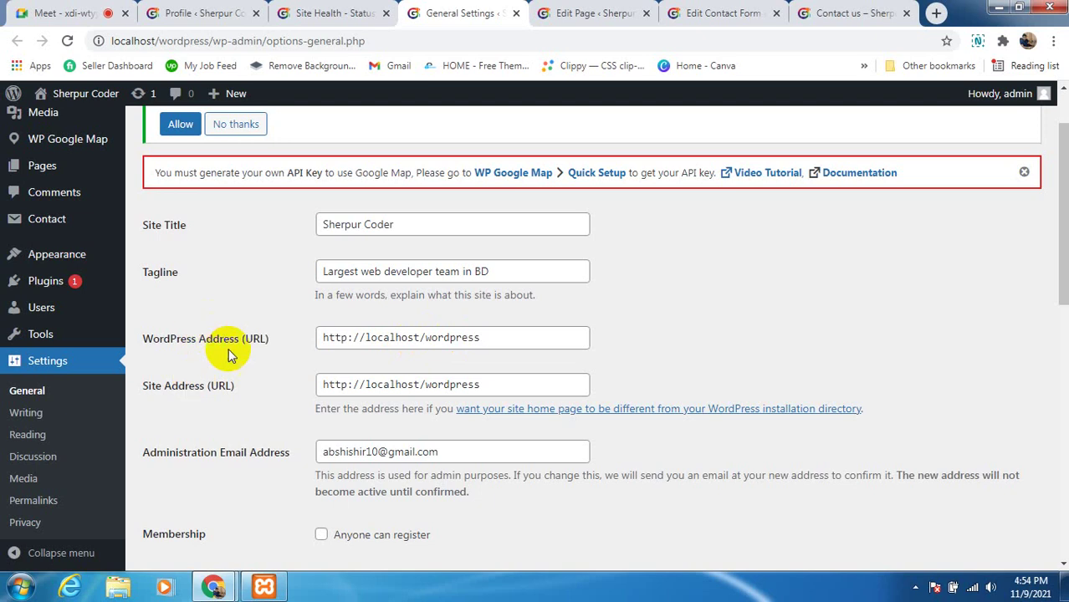
pyautogui.scroll(-1, 368, 422)
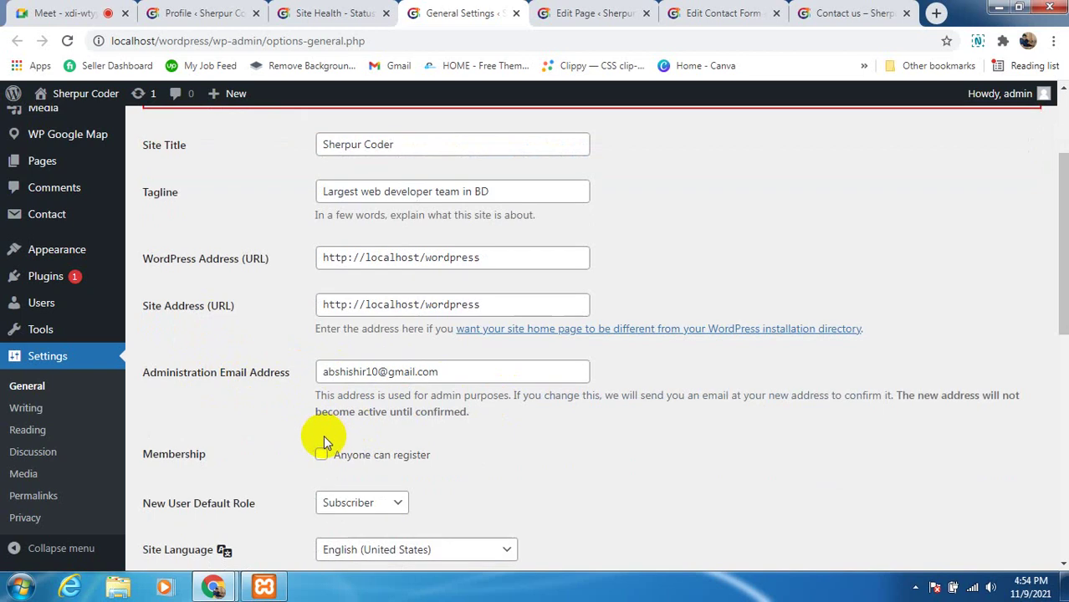
pyautogui.scroll(-2, 323, 451)
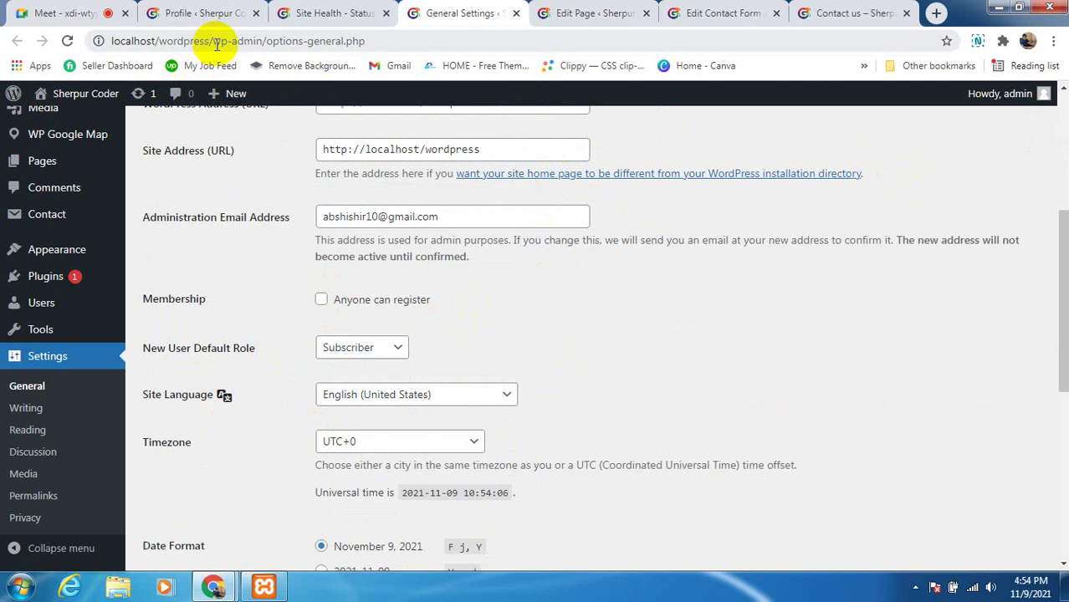
pyautogui.moveTo(212, 39); pyautogui.dragTo(96, 38)
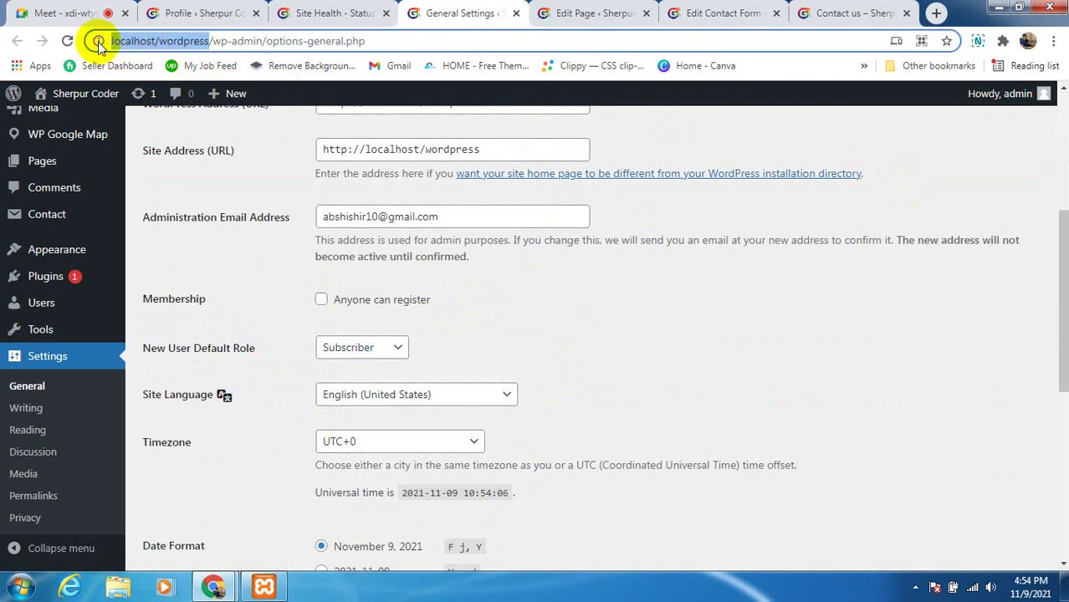
# Copy localhost/wordpress and load it in a new incognito window
pyautogui.rightClick(154, 48)
pyautogui.click(159, 130)
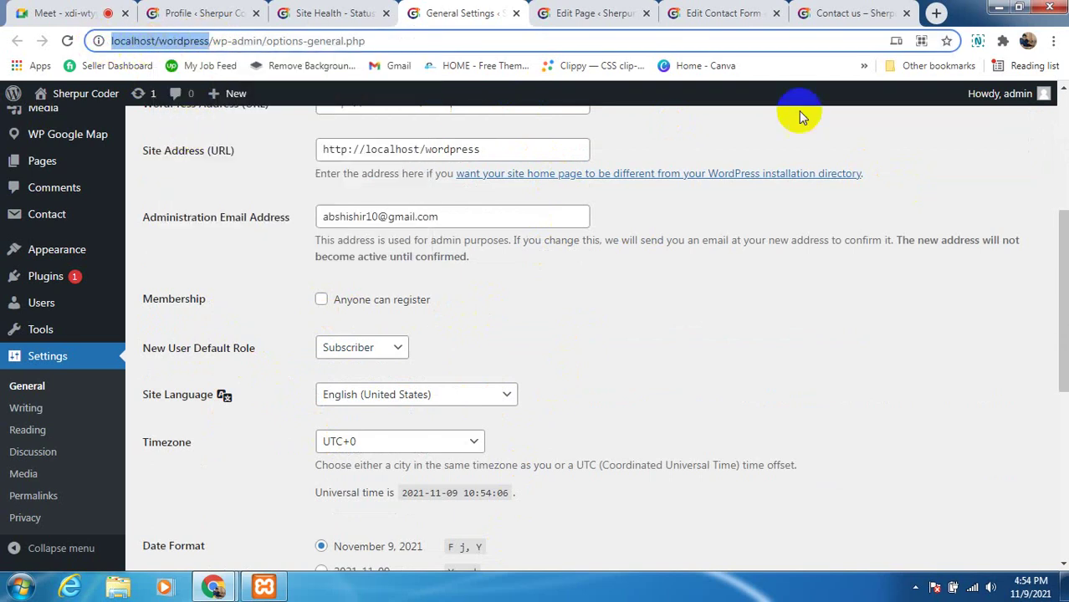
pyautogui.click(1053, 40)
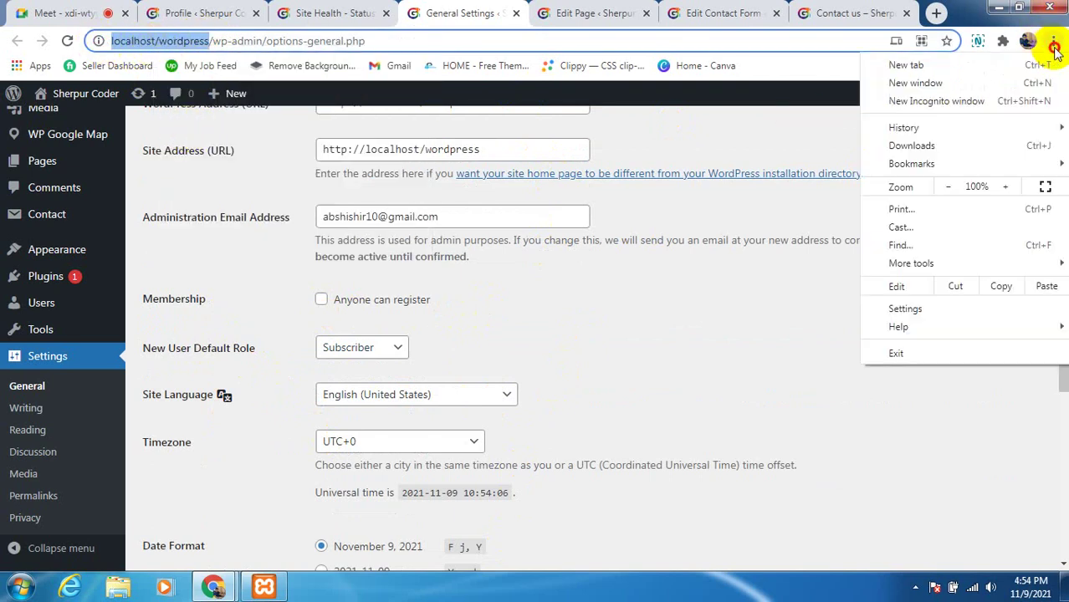
pyautogui.click(980, 101)
pyautogui.rightClick(234, 41)
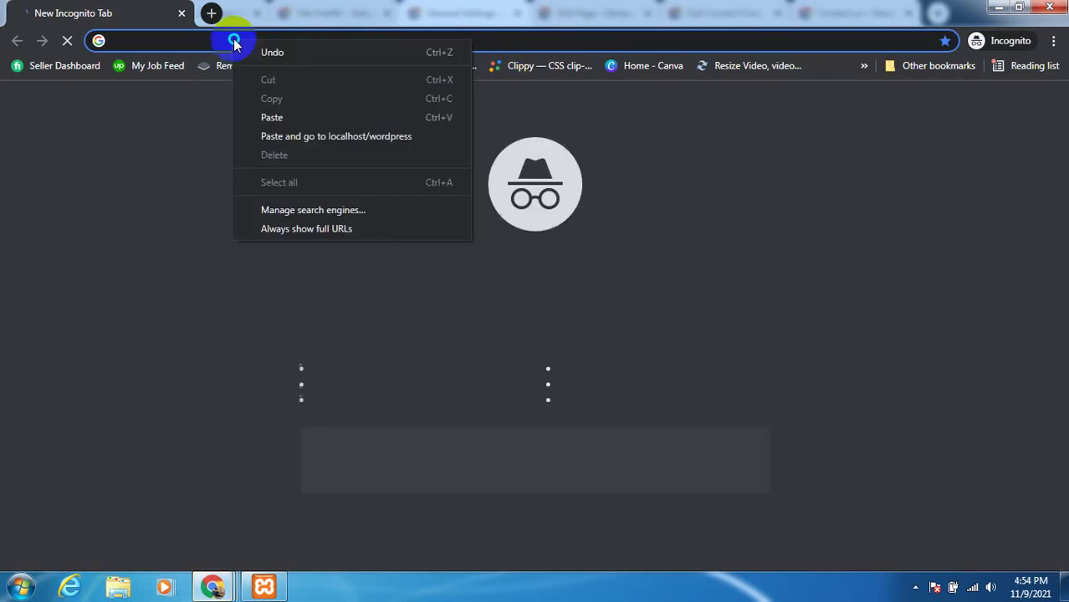
pyautogui.click(271, 118)
pyautogui.click(264, 73)
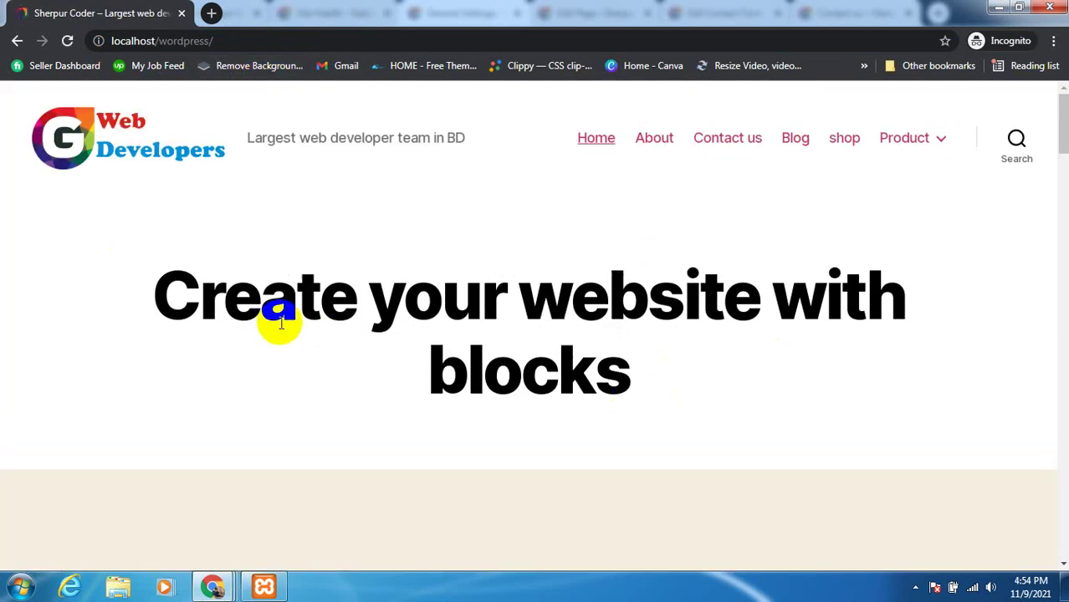
# Scroll through the public home page 'Create your website with blocks'
pyautogui.scroll(-5, 423, 317)
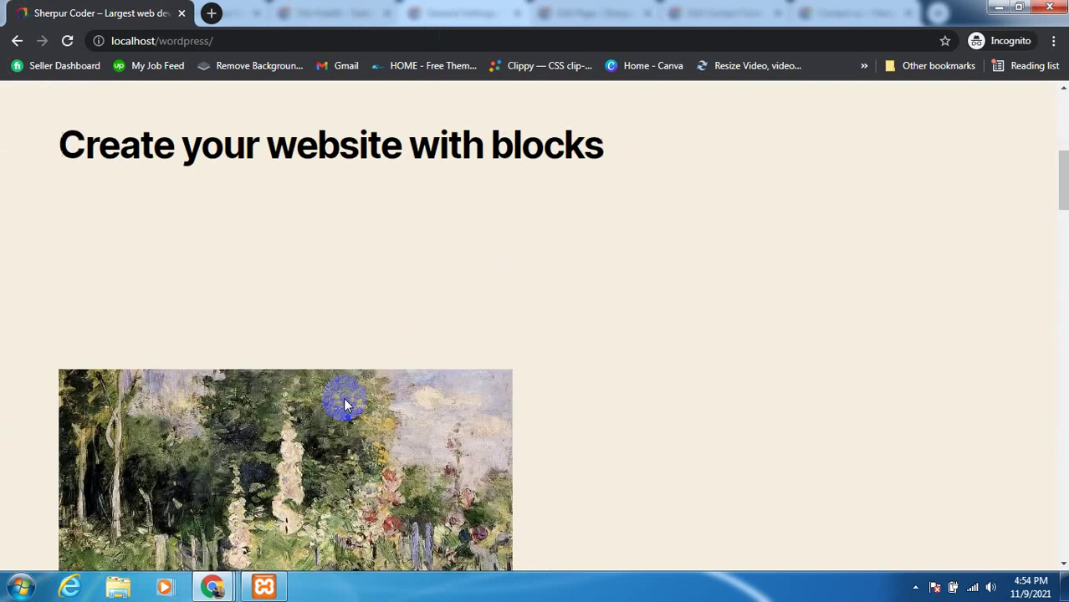
pyautogui.scroll(-3, 347, 404)
pyautogui.scroll(4, 380, 355)
pyautogui.scroll(4, 424, 321)
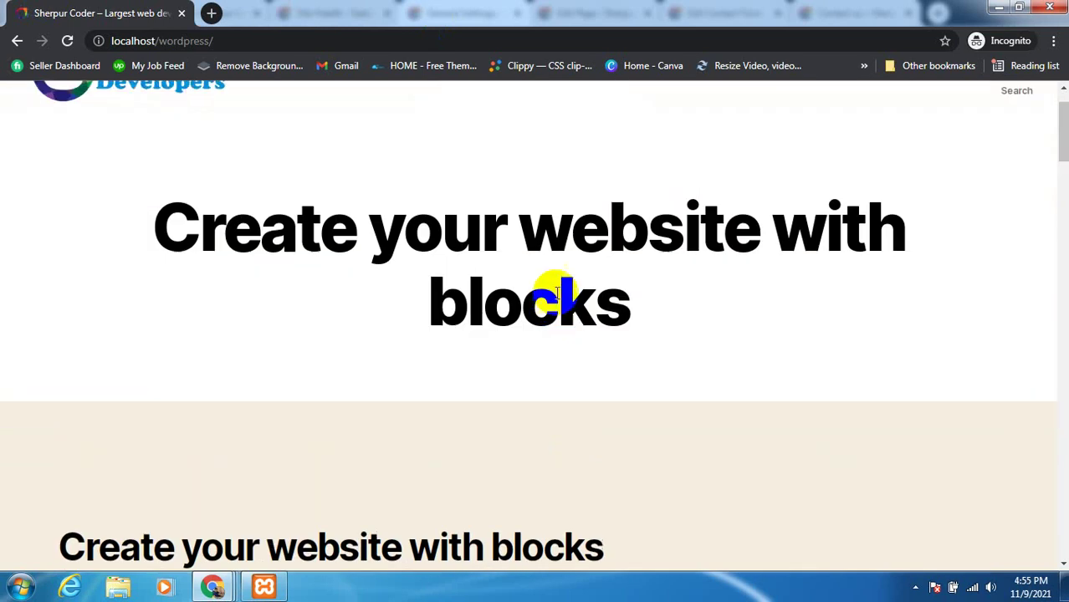
pyautogui.scroll(1, 586, 297)
pyautogui.scroll(-1, 615, 213)
pyautogui.scroll(-2, 778, 188)
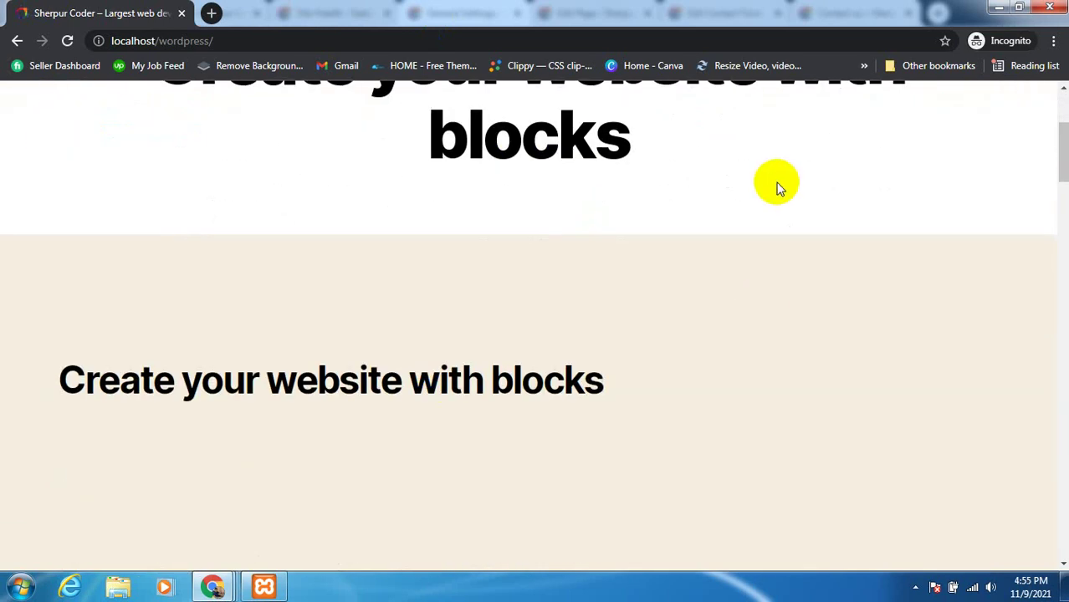
pyautogui.moveTo(1057, 171); pyautogui.dragTo(1058, 523)
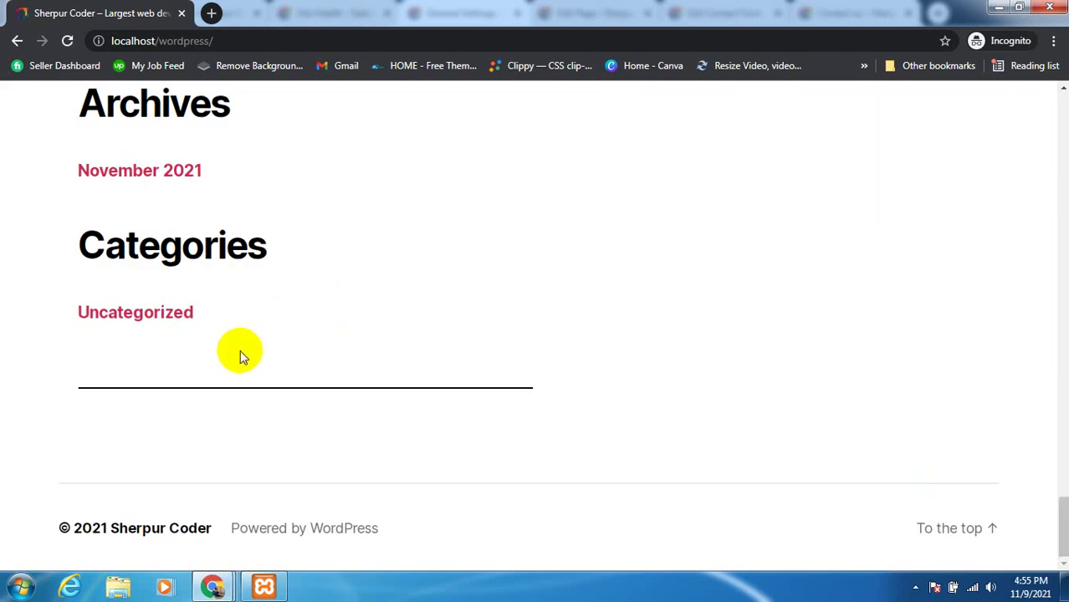
pyautogui.scroll(7, 240, 349)
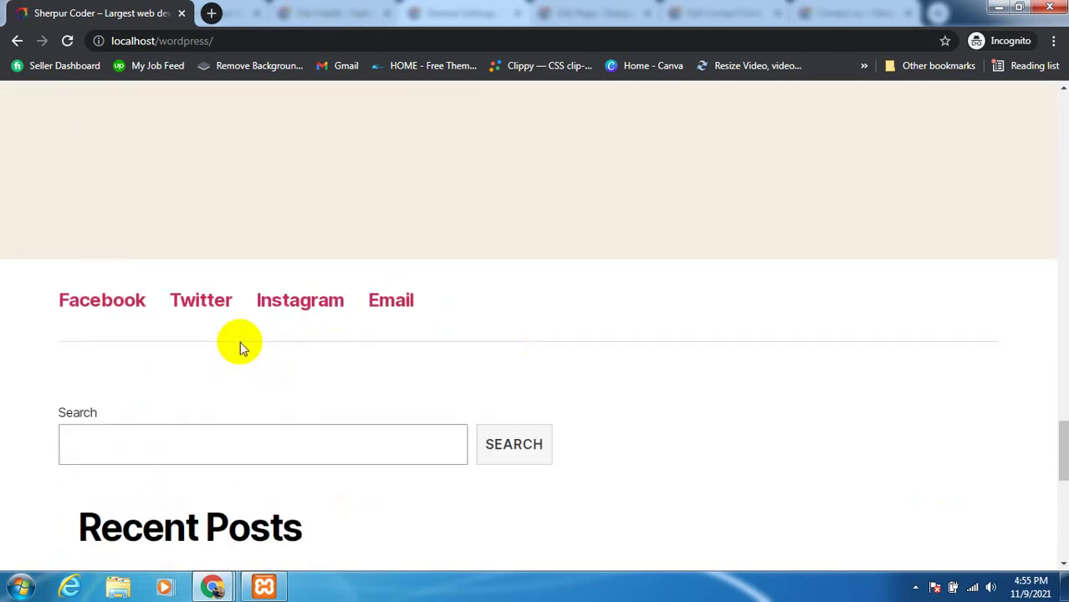
pyautogui.scroll(8, 296, 306)
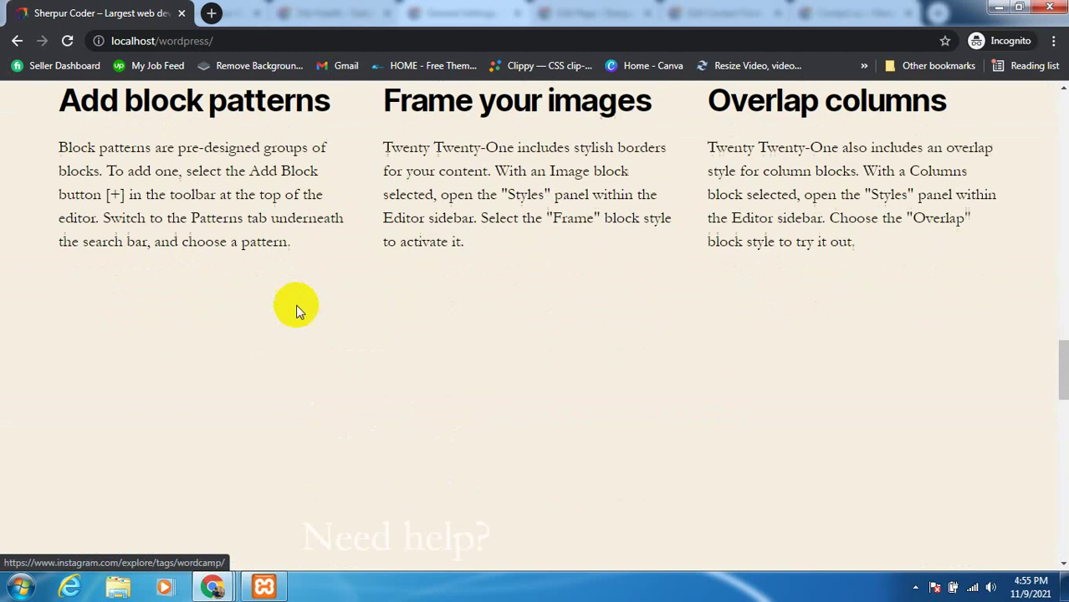
pyautogui.scroll(-6, 258, 374)
pyautogui.scroll(5, 265, 358)
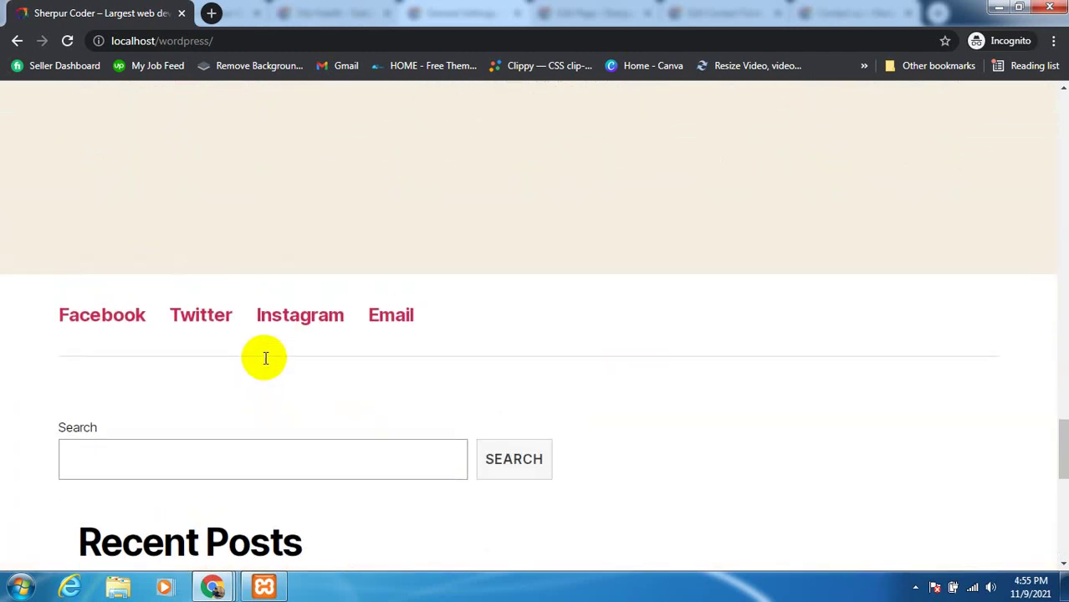
pyautogui.moveTo(1055, 381); pyautogui.dragTo(1058, 131)
# Load localhost/wordpress/wp-admin in incognito to reach the login form, then return to General Settings
pyautogui.click(258, 42)
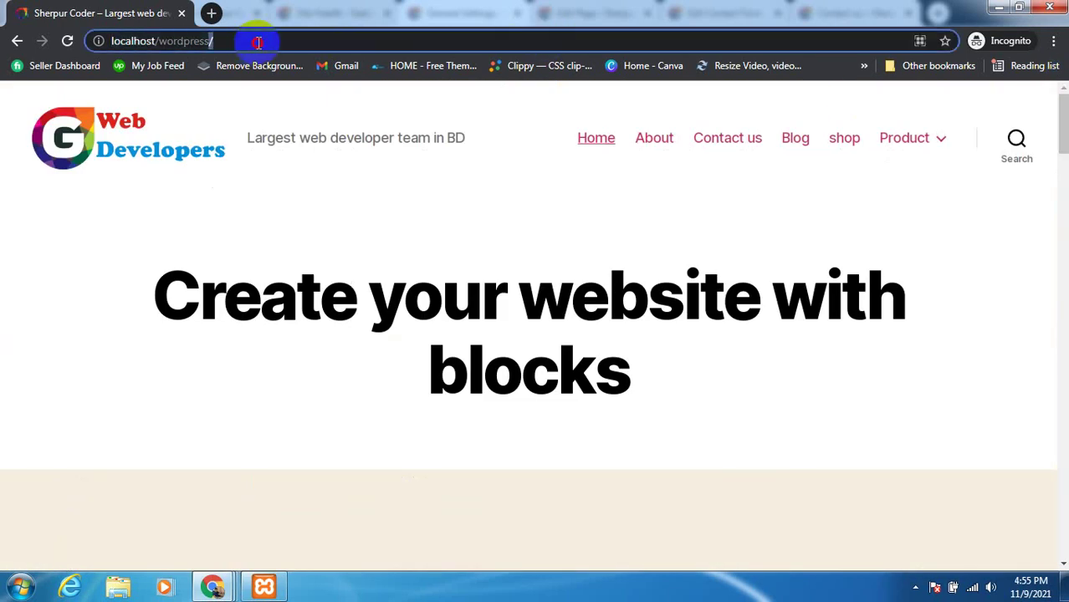
pyautogui.write('w')
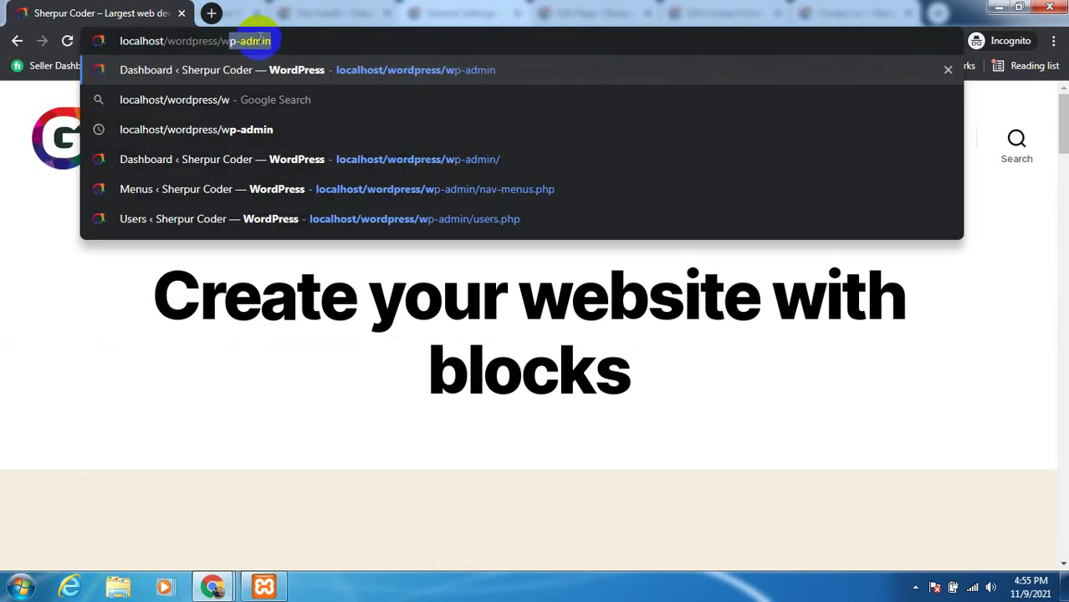
pyautogui.write('p-ad')
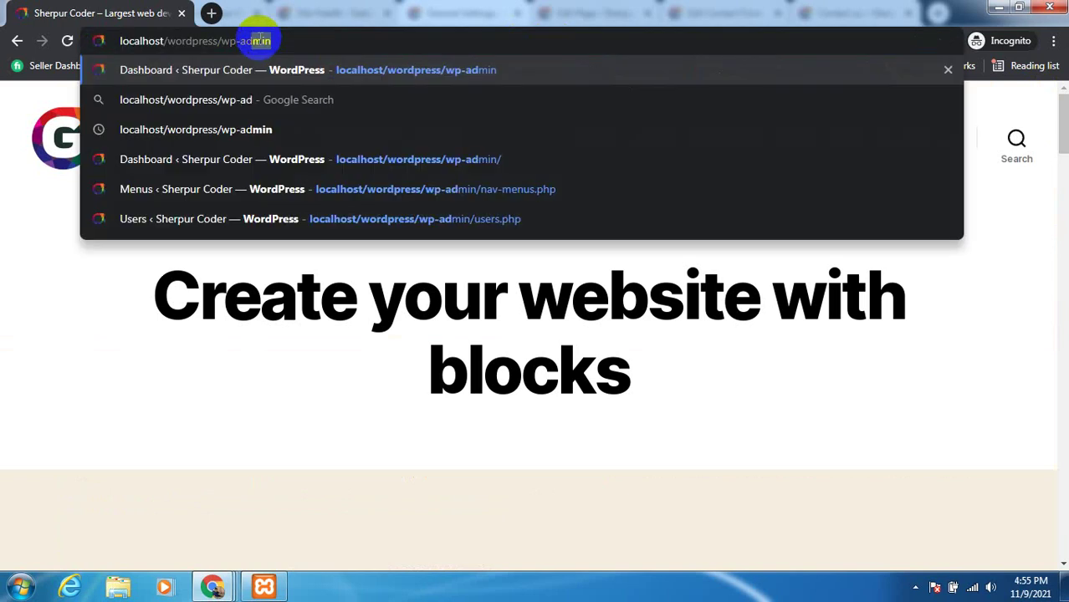
pyautogui.write('min')
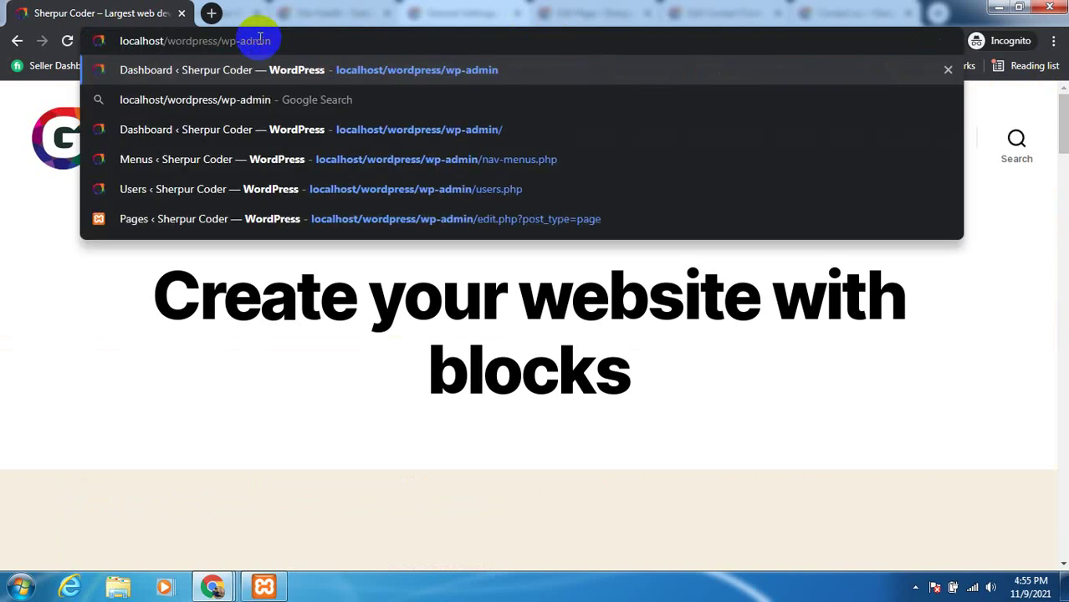
pyautogui.press('Return')
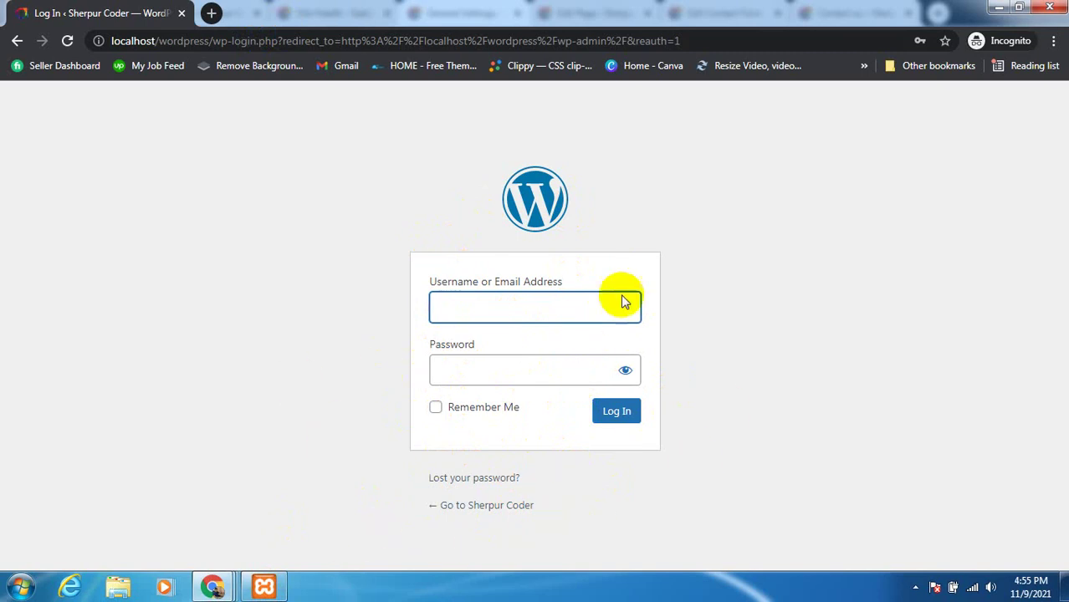
pyautogui.click(212, 585)
pyautogui.click(171, 540)
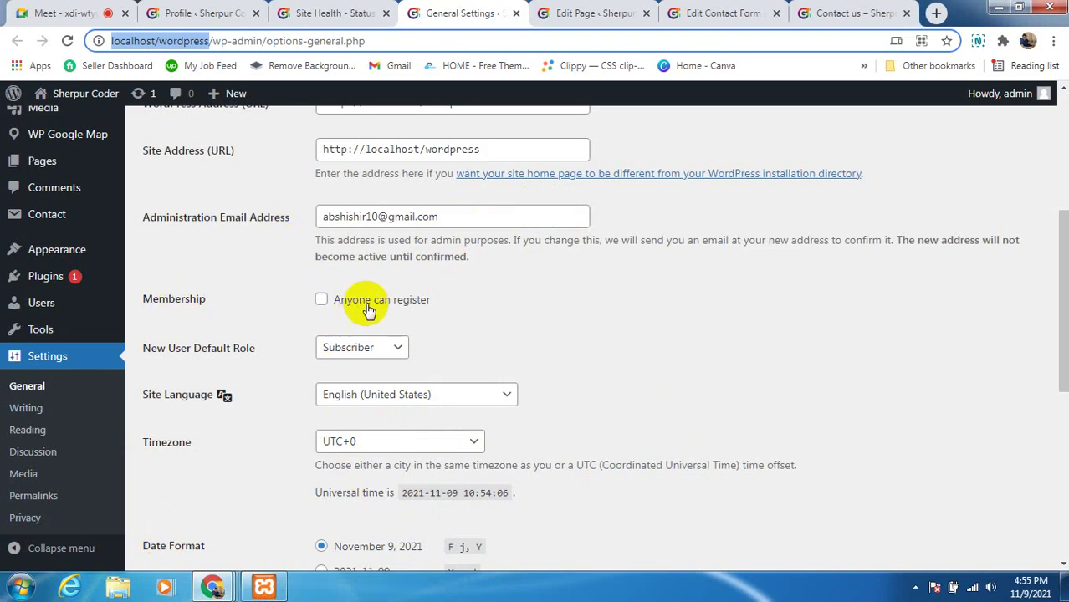
# Tick 'Anyone can register', keep Subscriber as the default role, and save General Settings
pyautogui.click(321, 301)
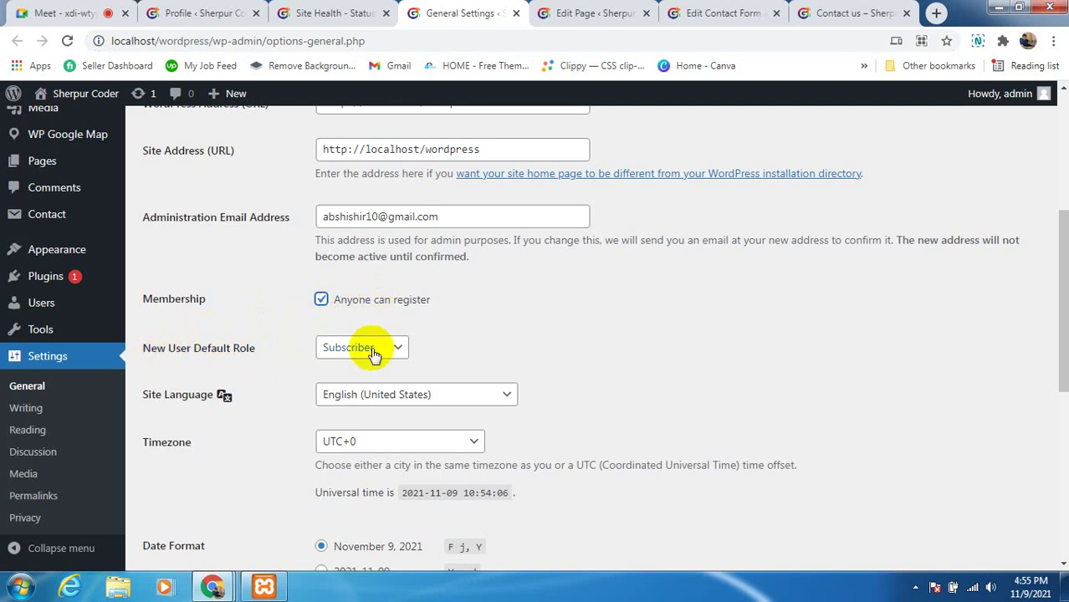
pyautogui.click(347, 348)
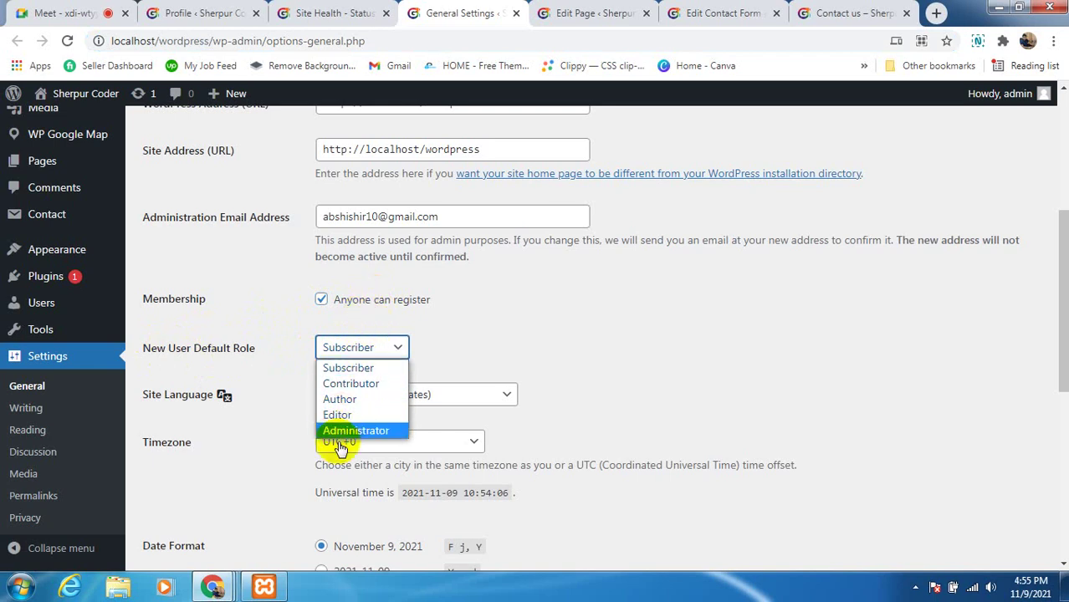
pyautogui.click(349, 366)
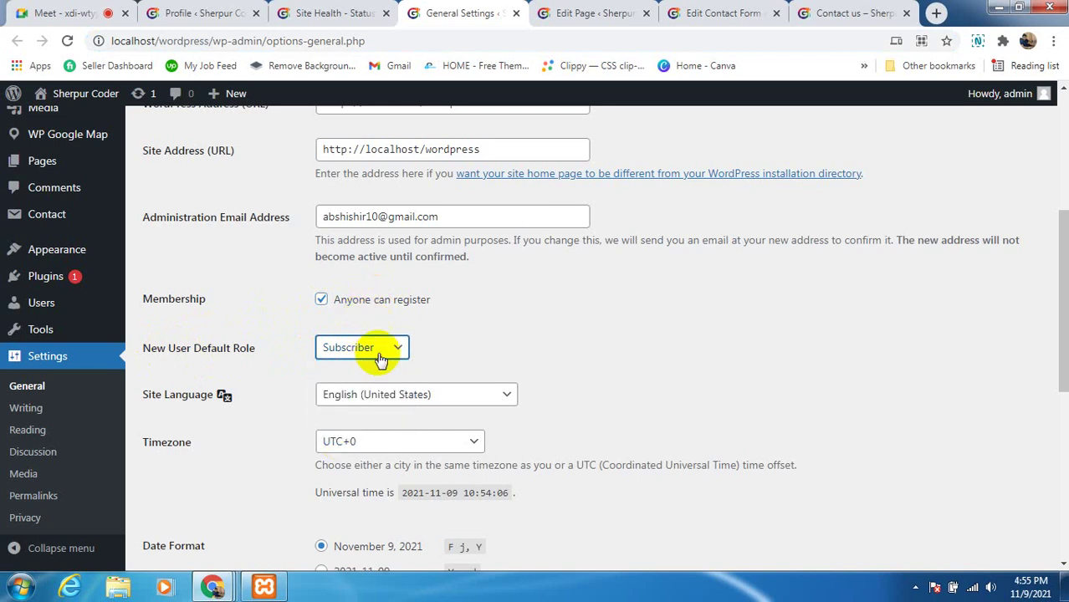
pyautogui.scroll(-1, 446, 390)
pyautogui.scroll(-5, 318, 408)
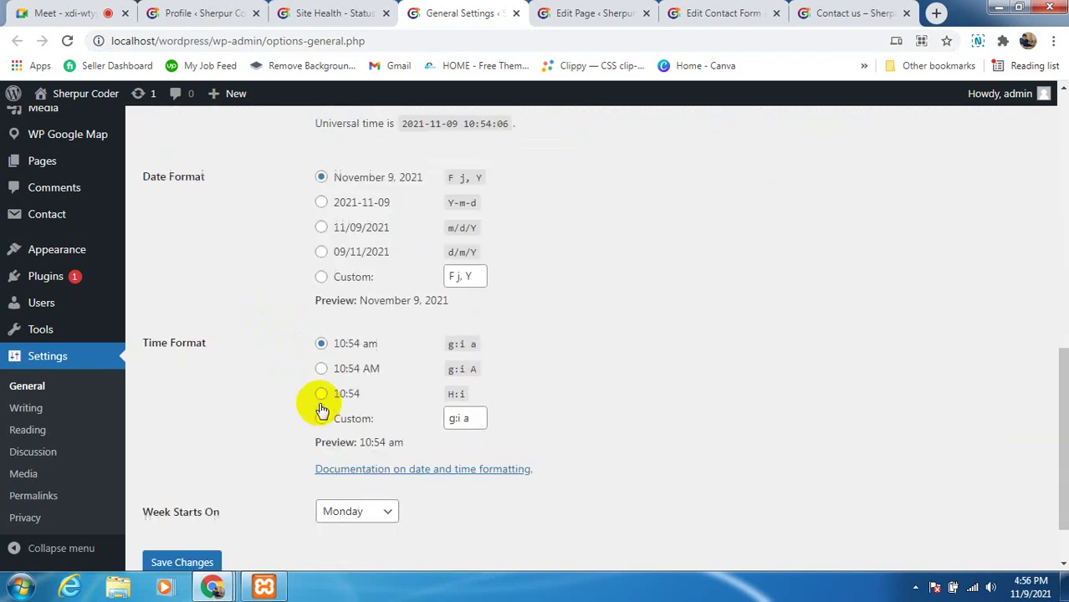
pyautogui.click(184, 492)
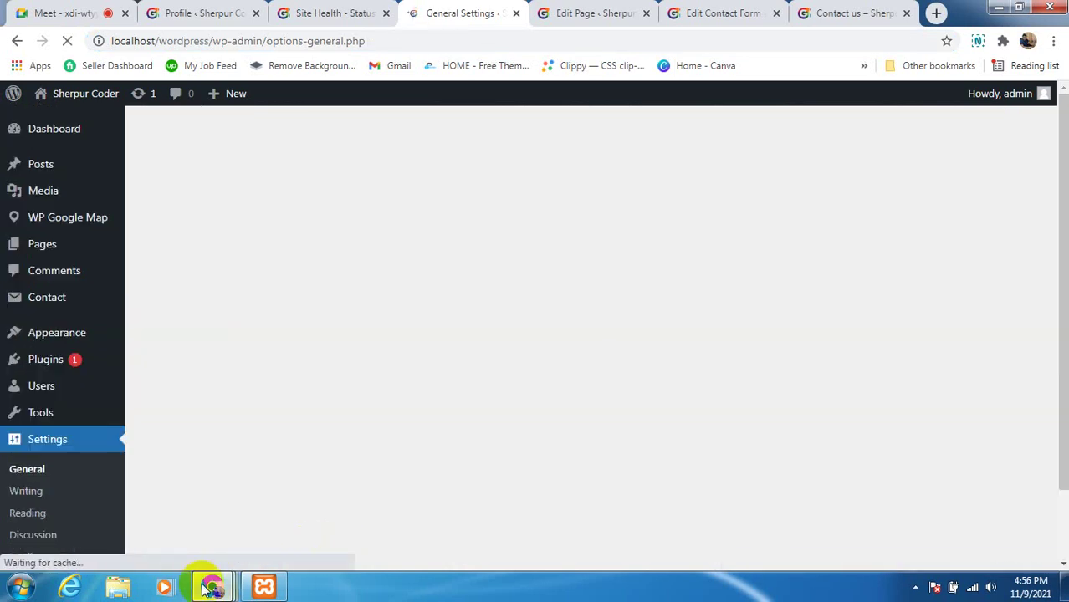
pyautogui.moveTo(212, 586)
pyautogui.click(395, 506)
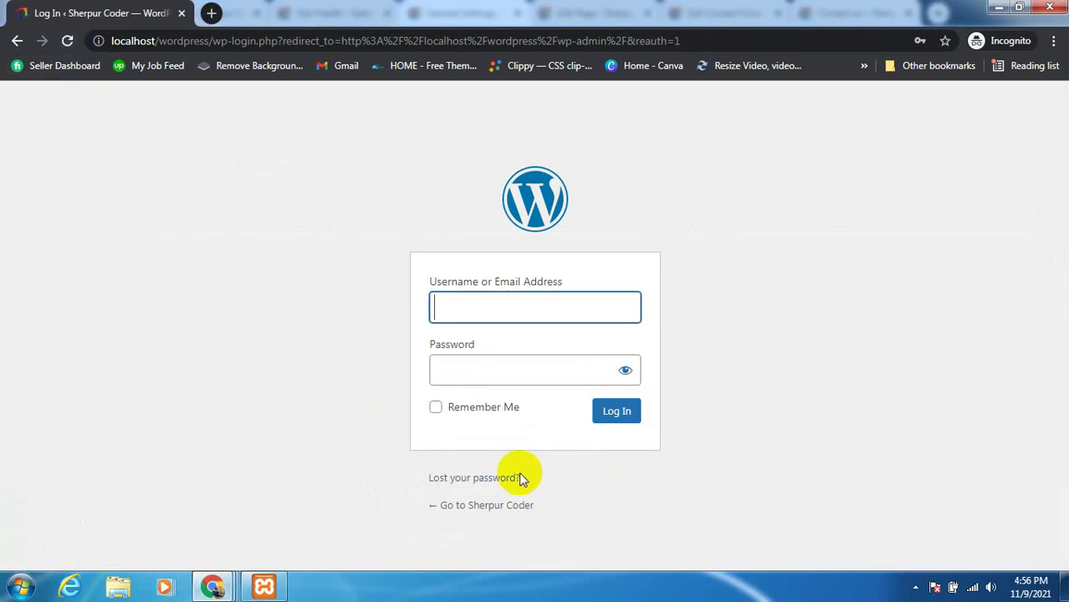
# Reload the login page and register a new user with a suggested username and an e-mail
pyautogui.click(67, 42)
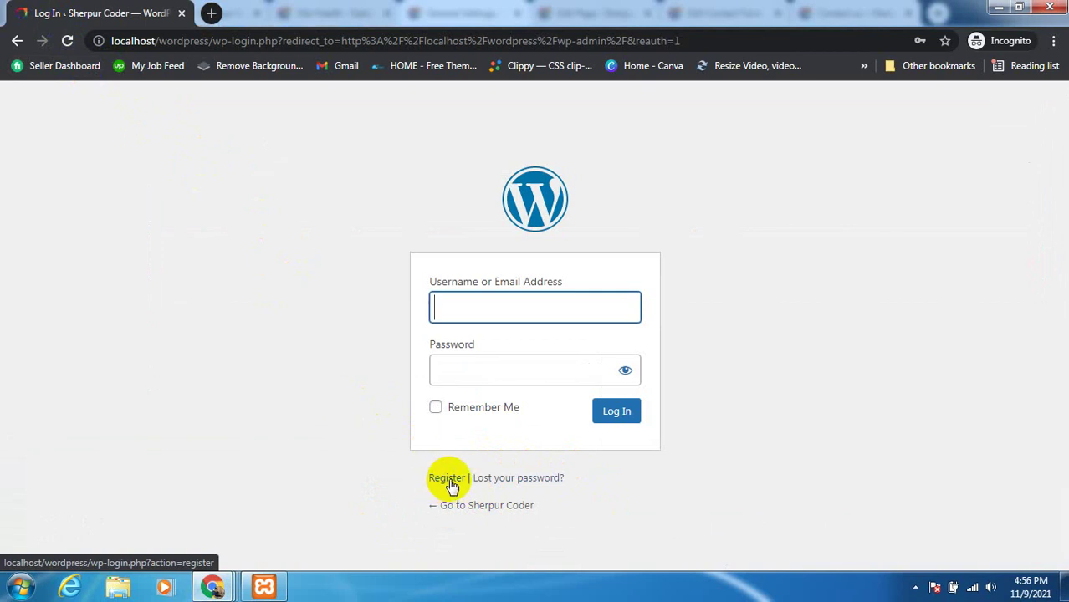
pyautogui.click(447, 479)
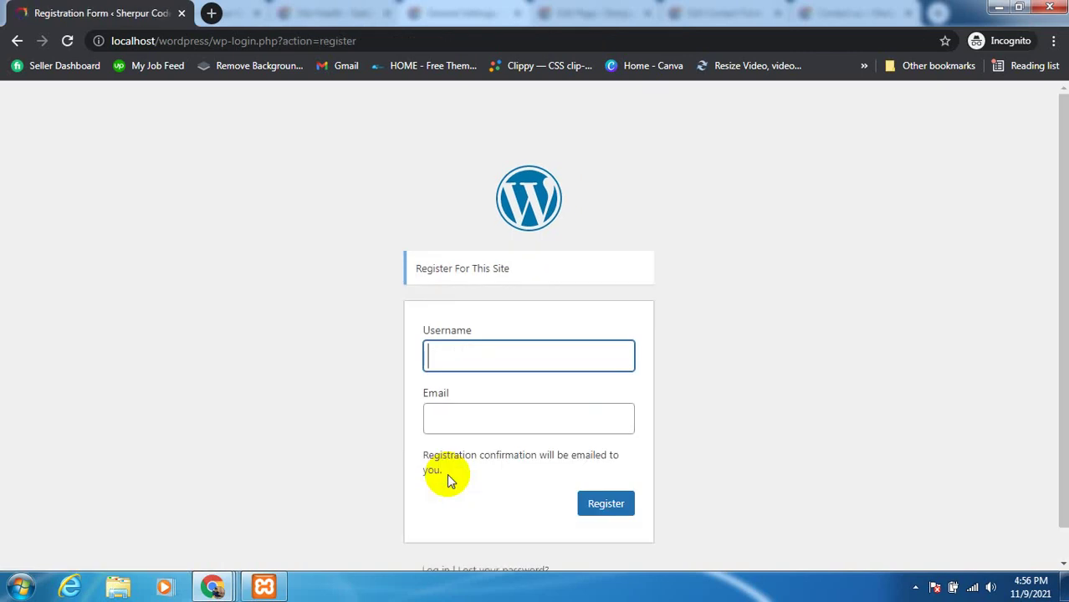
pyautogui.scroll(-1, 534, 389)
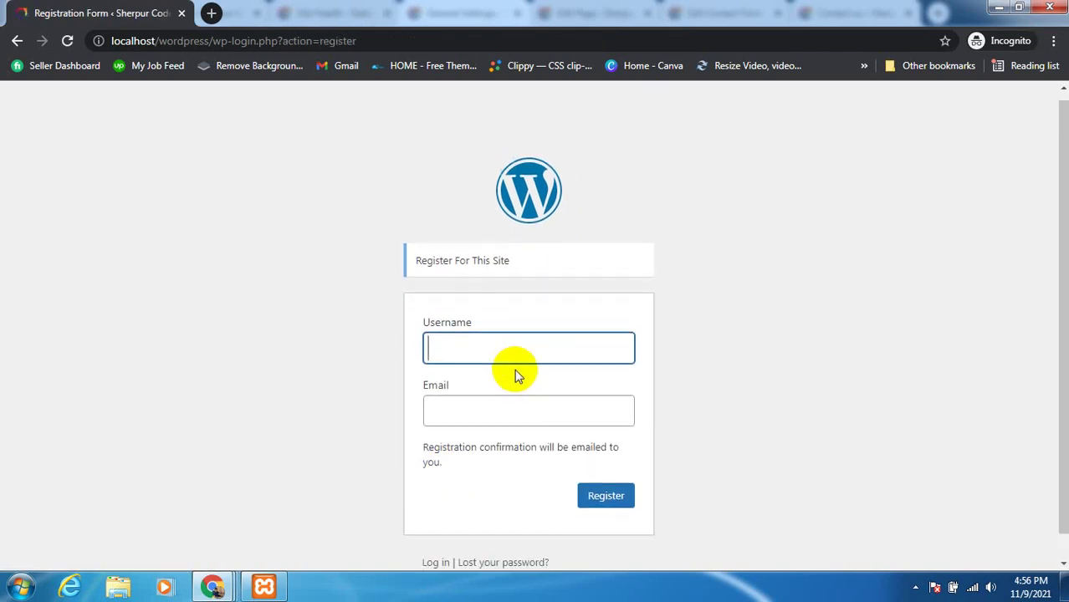
pyautogui.scroll(-1, 515, 370)
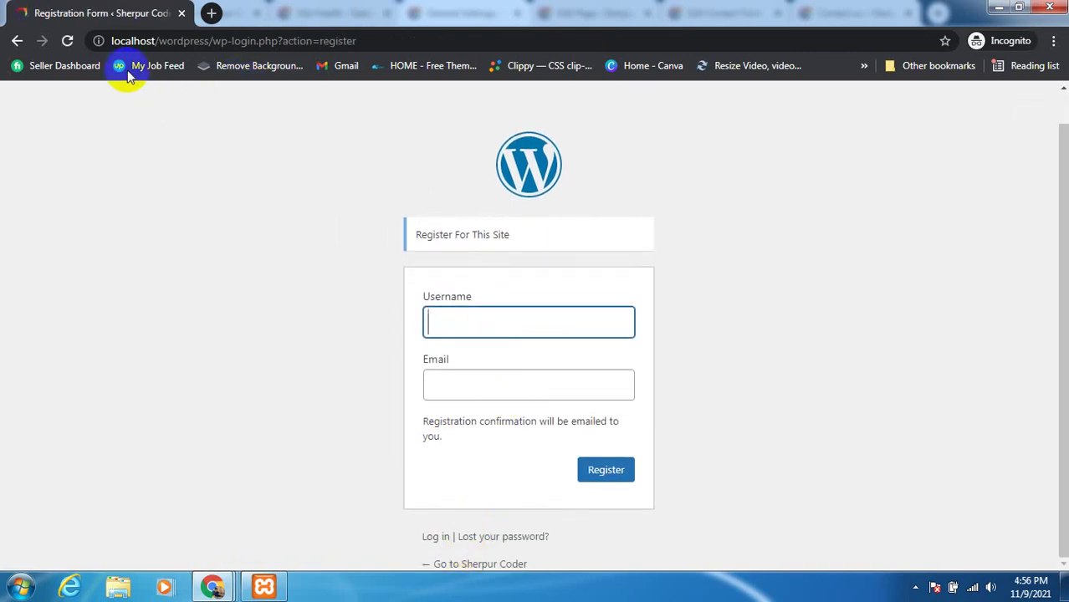
pyautogui.click(786, 419)
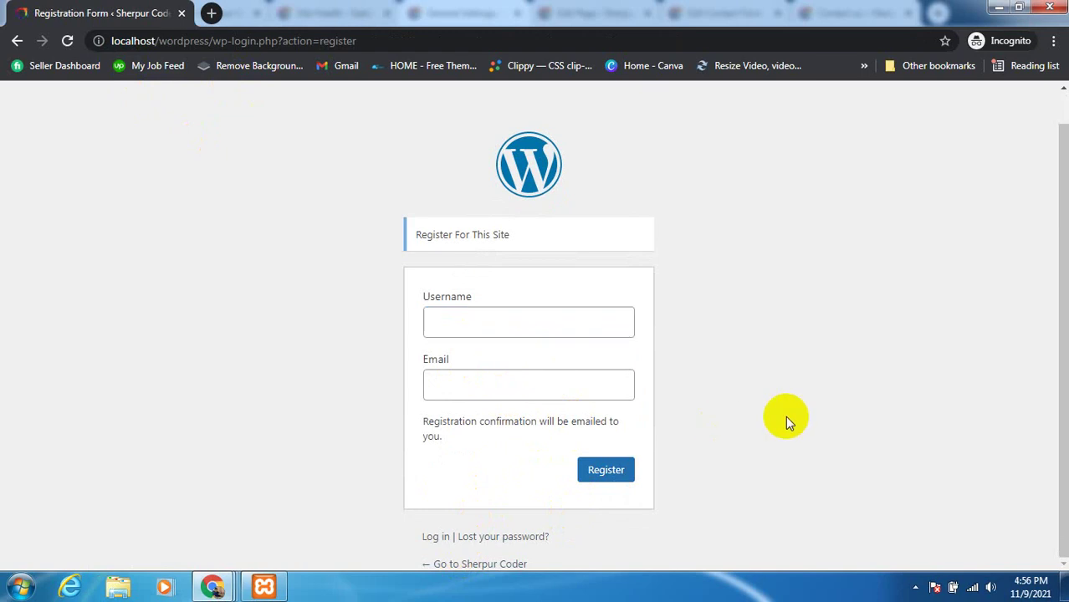
pyautogui.click(470, 325)
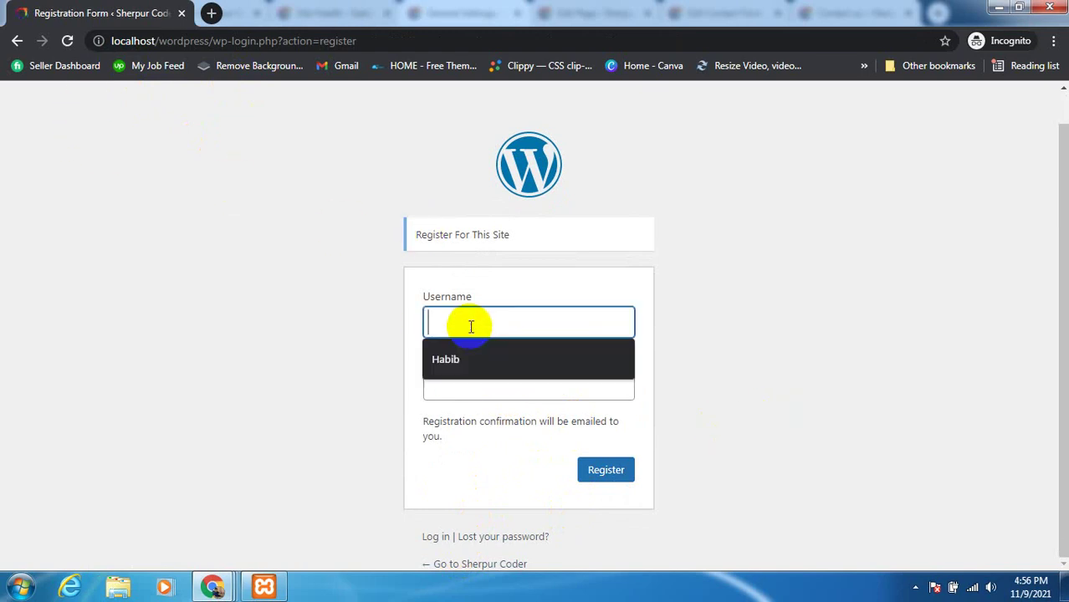
pyautogui.click(472, 359)
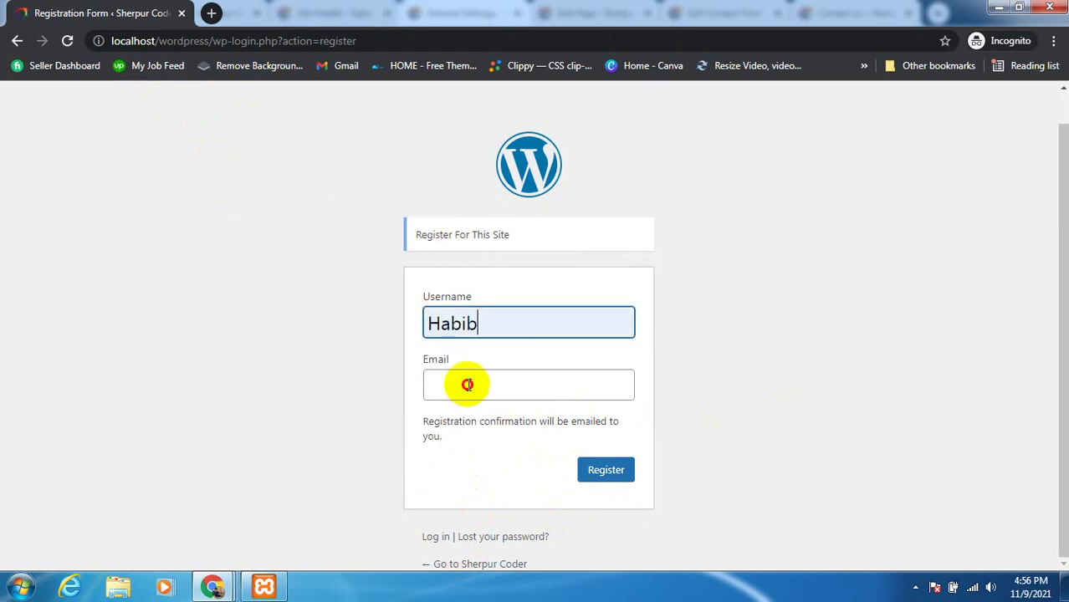
pyautogui.click(466, 386)
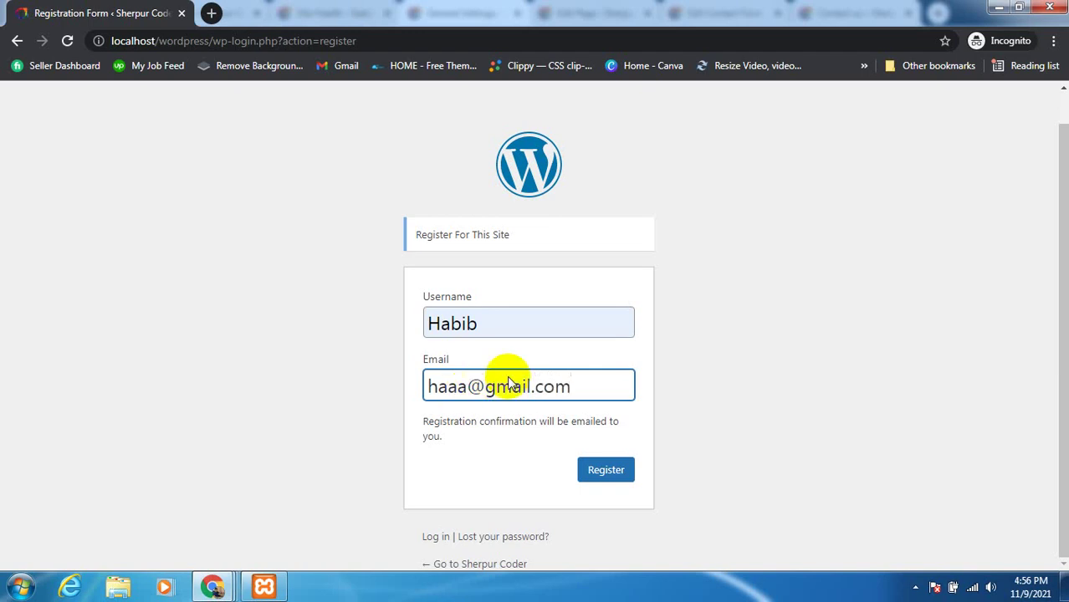
pyautogui.click(593, 471)
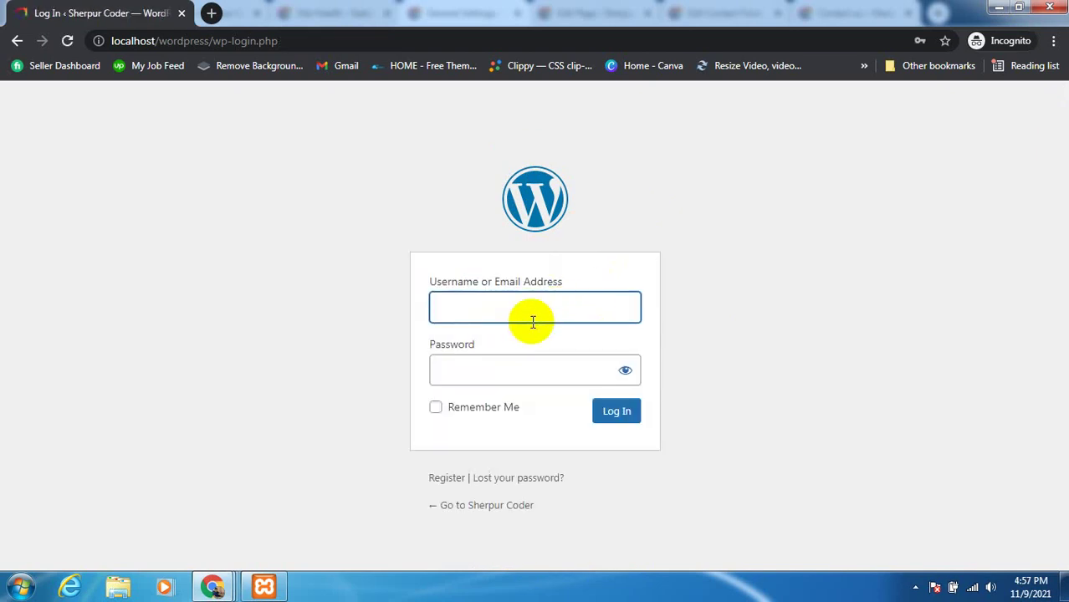
# Back in General Settings, toggle 'Anyone can register' off and back on
pyautogui.click(211, 582)
pyautogui.click(148, 508)
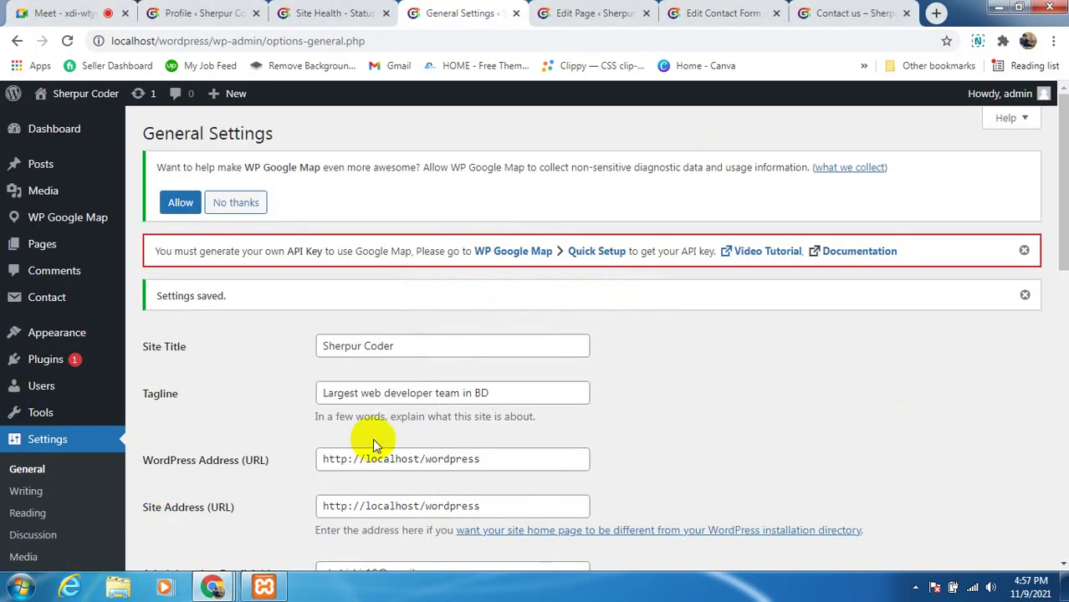
pyautogui.scroll(-4, 359, 418)
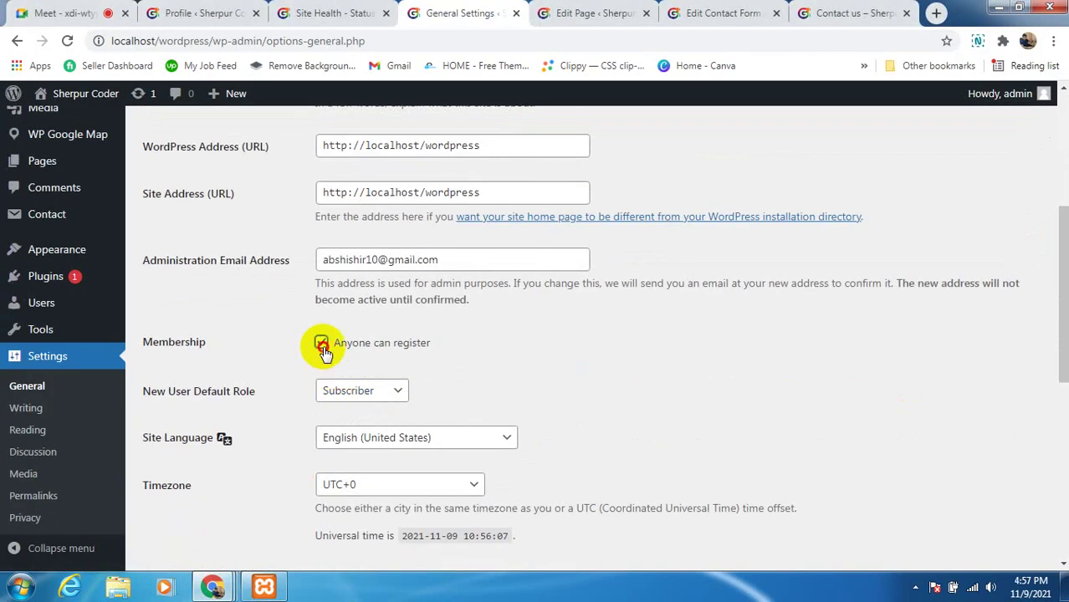
pyautogui.click(322, 345)
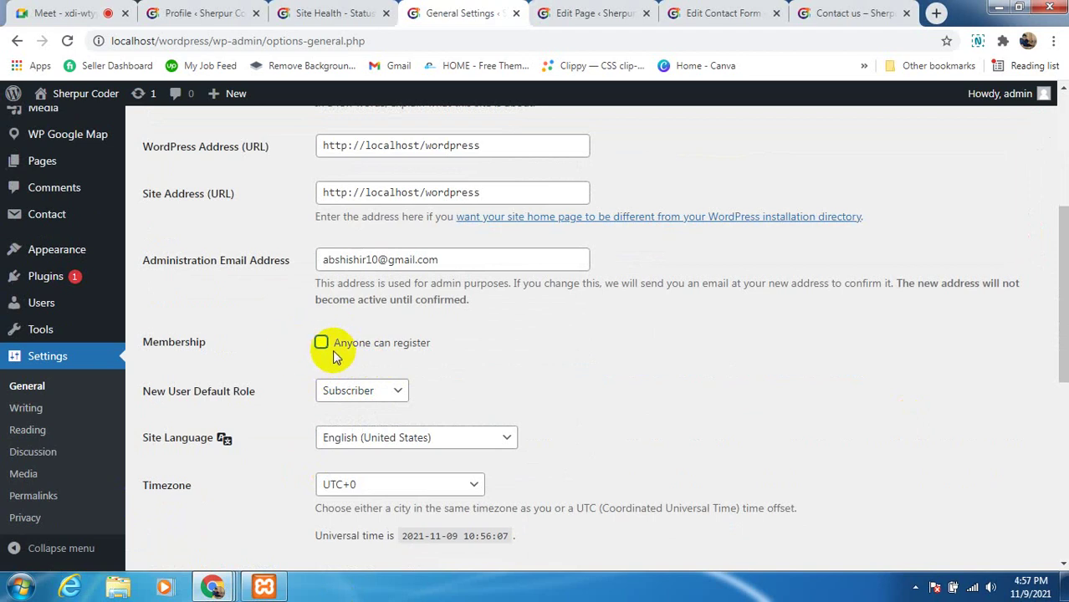
pyautogui.click(321, 344)
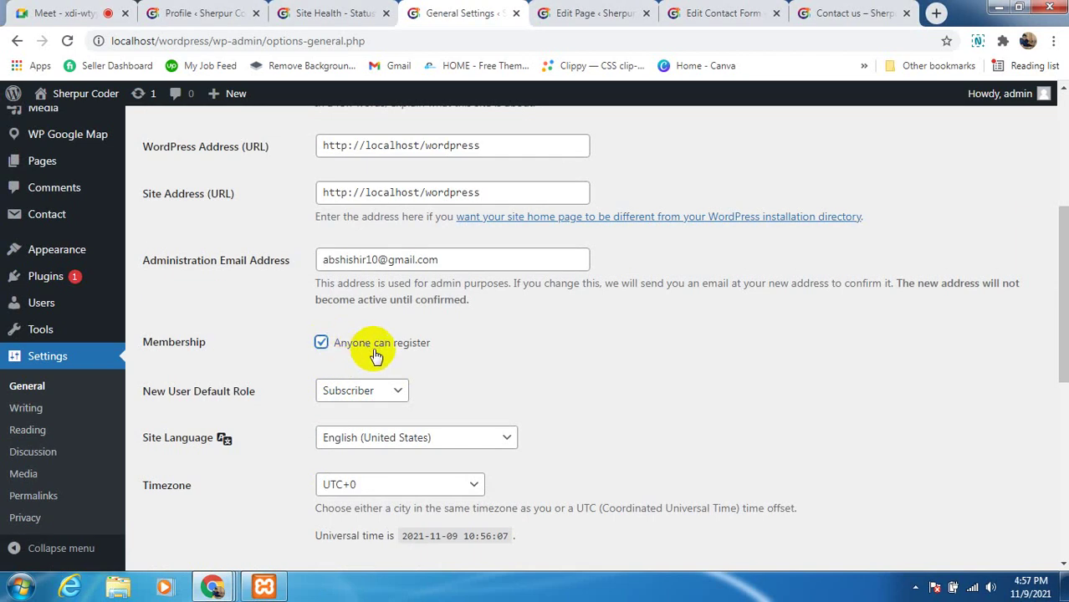
# Scroll through General Settings checking the WordPress Address, then go to Writing settings
pyautogui.scroll(4, 375, 355)
pyautogui.scroll(-7, 376, 353)
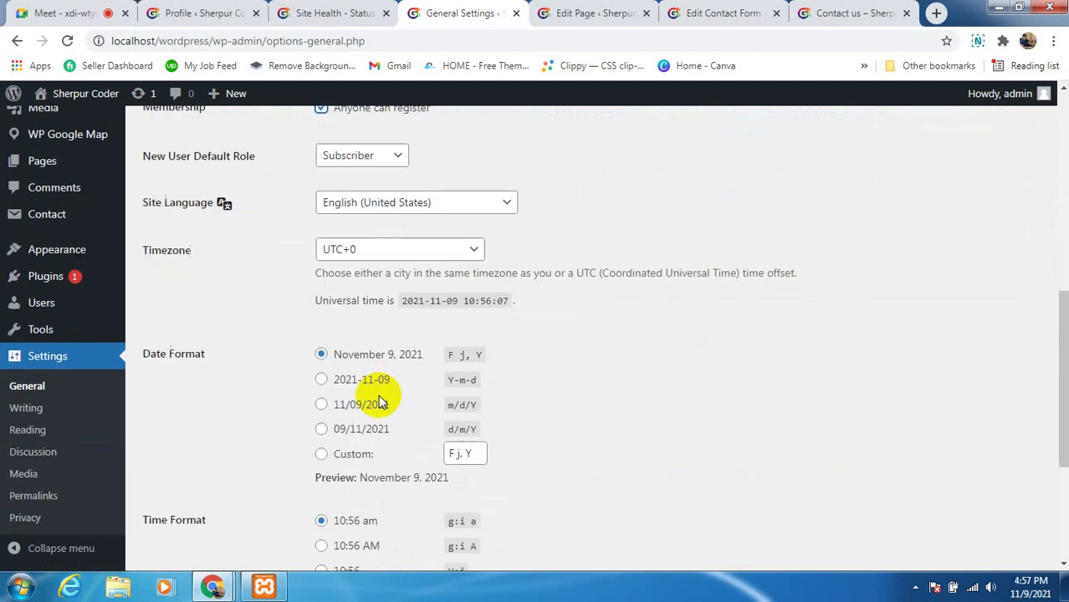
pyautogui.scroll(-3, 380, 401)
pyautogui.scroll(2, 264, 447)
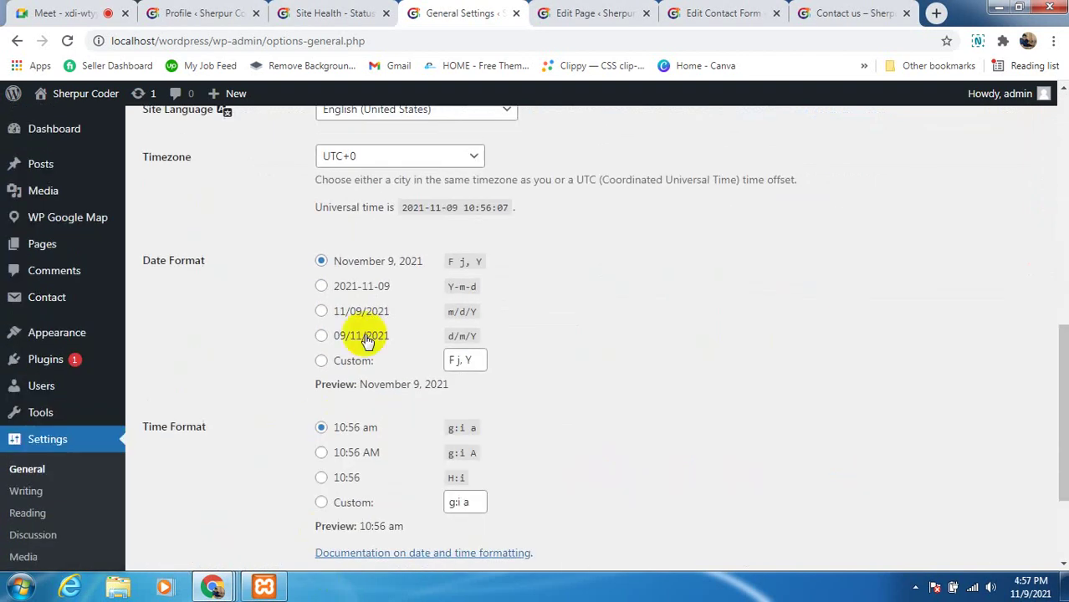
pyautogui.scroll(-2, 329, 454)
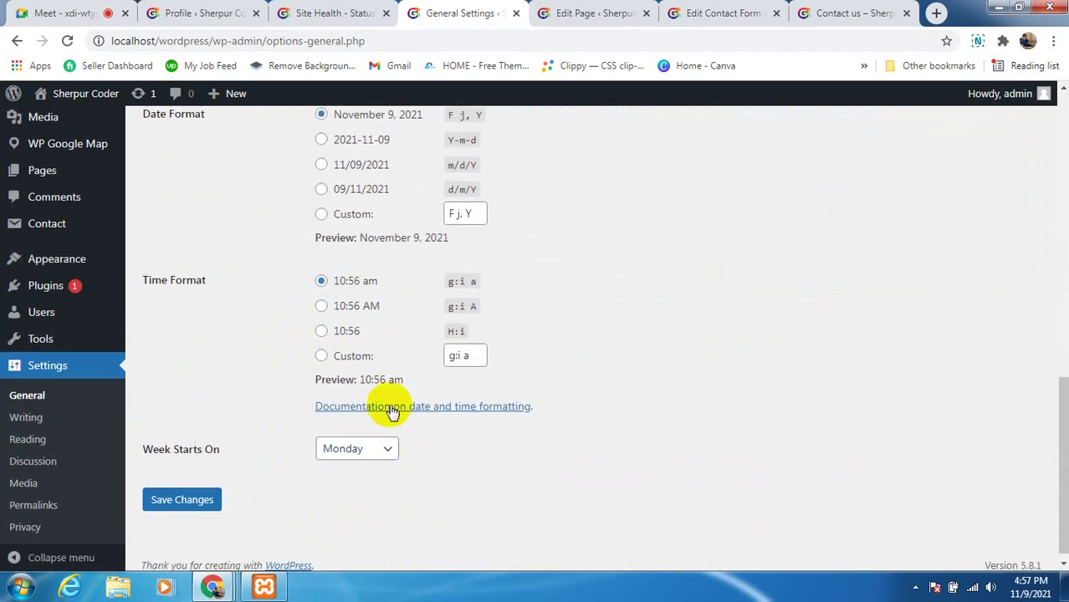
pyautogui.scroll(6, 392, 410)
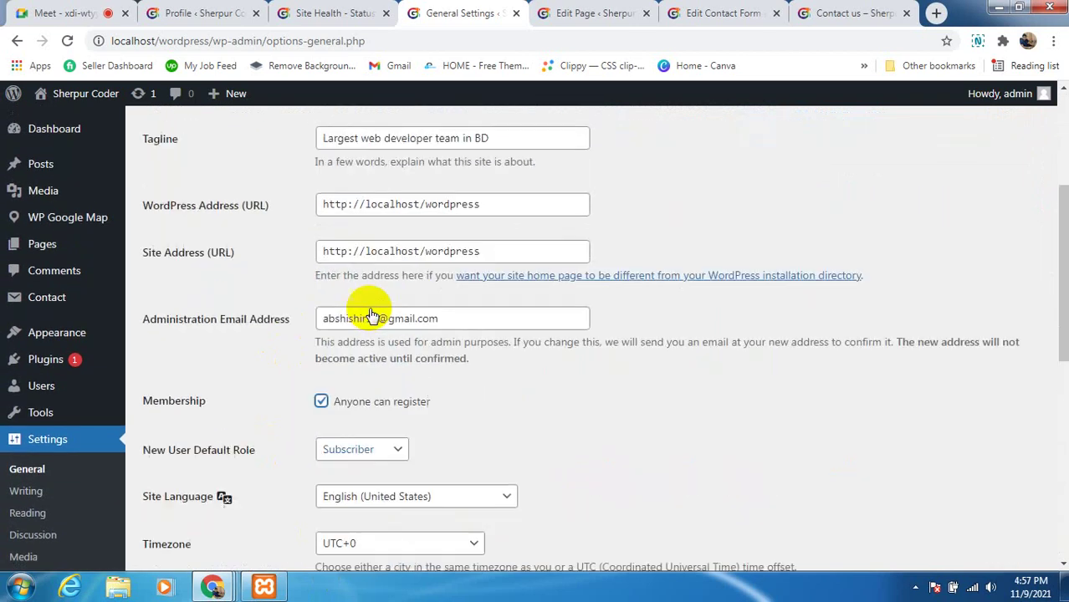
pyautogui.scroll(3, 377, 410)
pyautogui.scroll(-1, 393, 315)
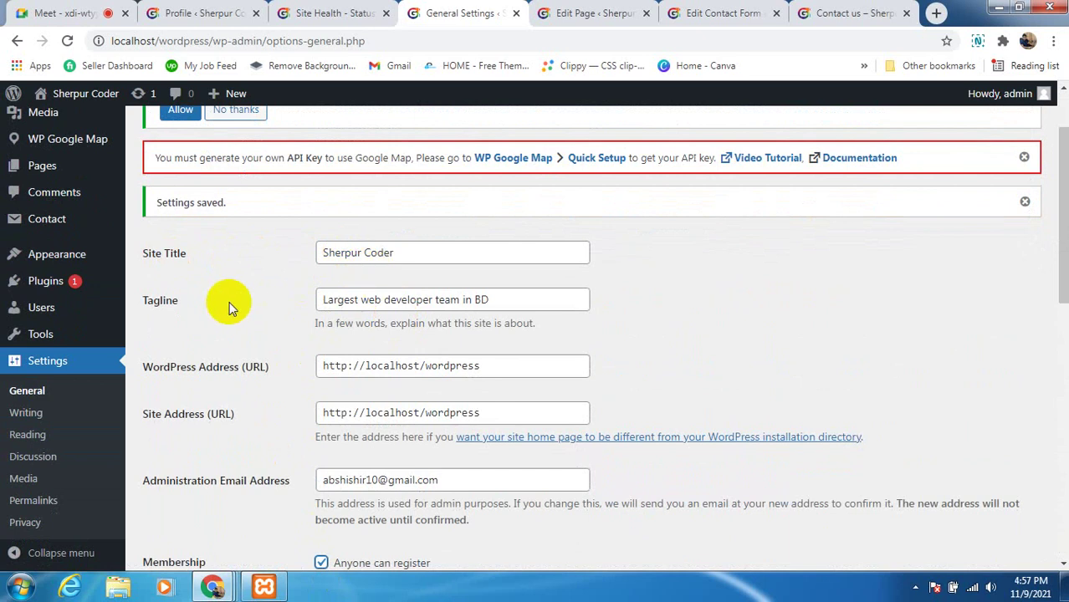
pyautogui.scroll(-1, 234, 293)
pyautogui.scroll(-1, 251, 284)
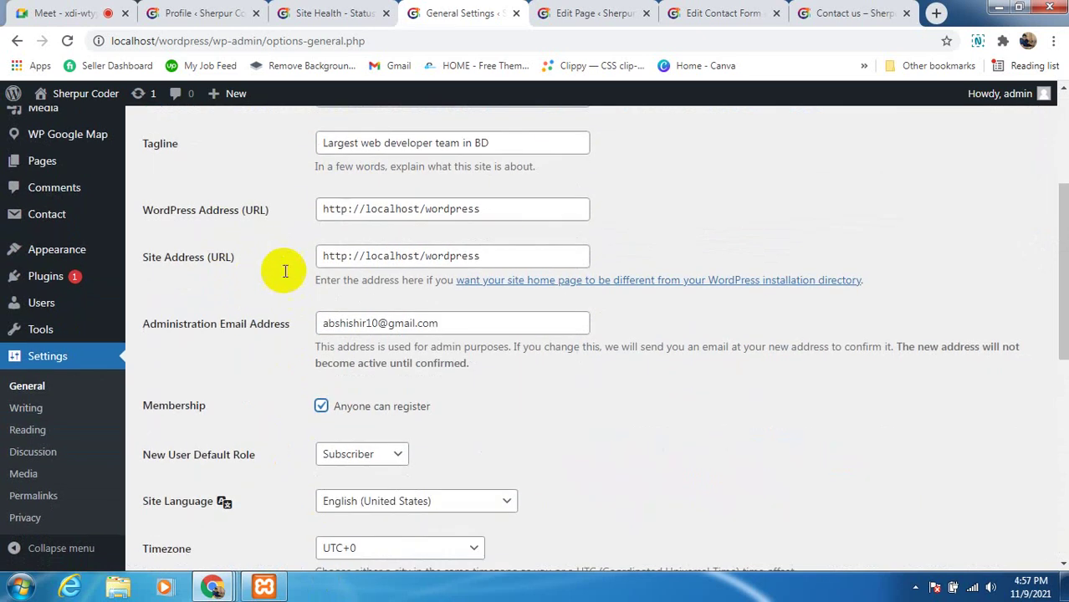
pyautogui.moveTo(489, 213); pyautogui.dragTo(316, 206)
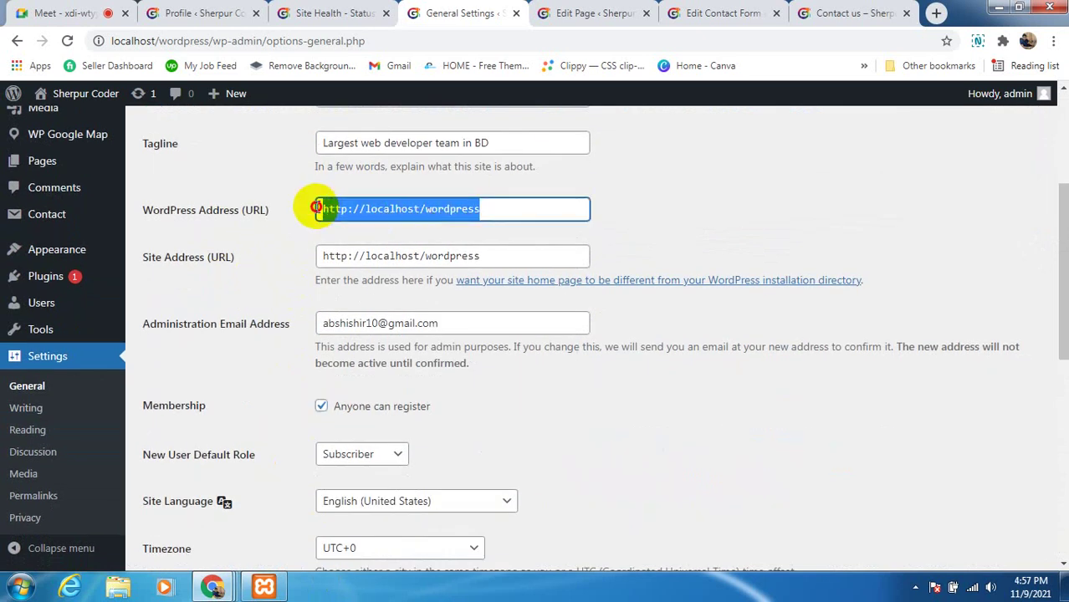
pyautogui.click(295, 222)
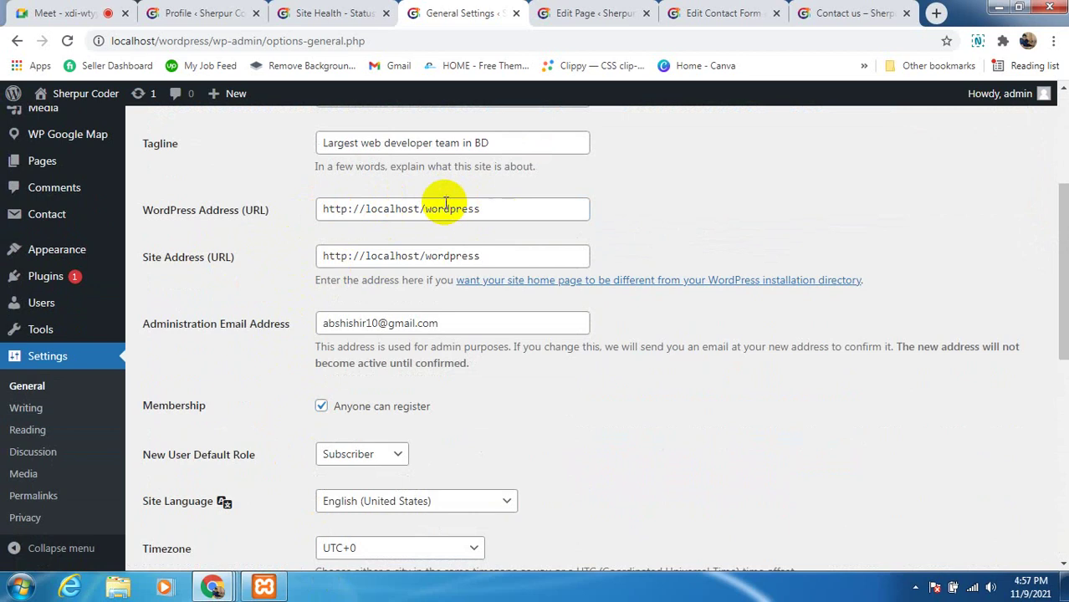
pyautogui.scroll(-1, 409, 334)
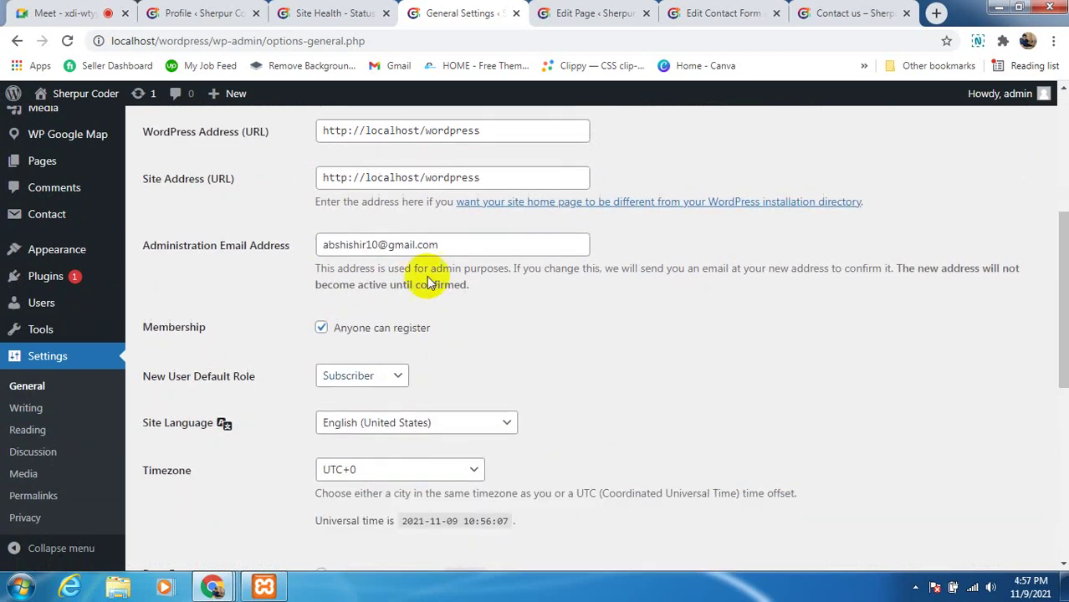
pyautogui.scroll(-1, 472, 294)
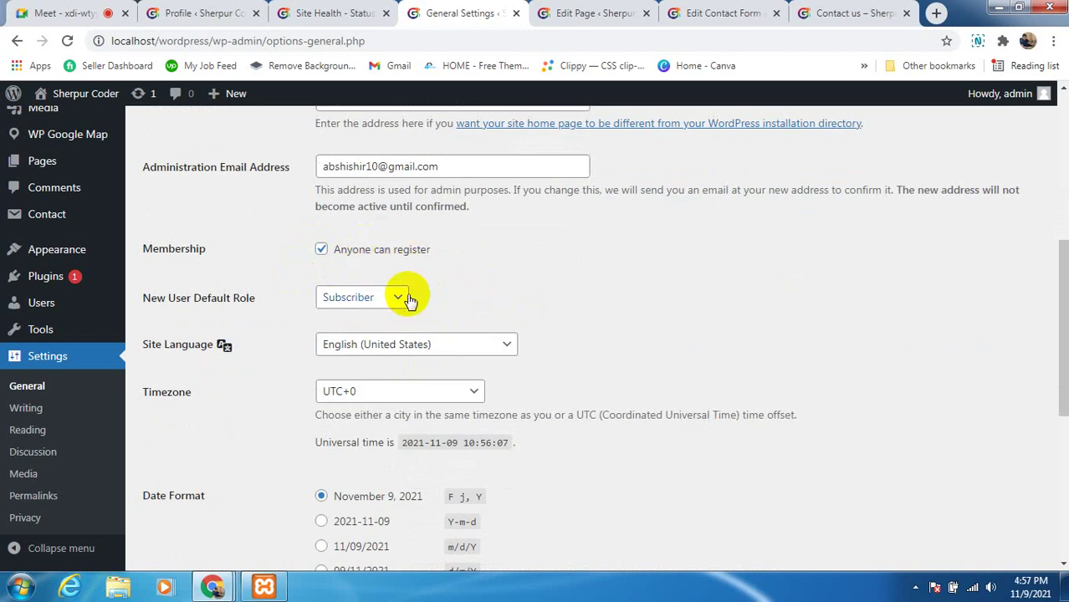
pyautogui.scroll(-5, 368, 400)
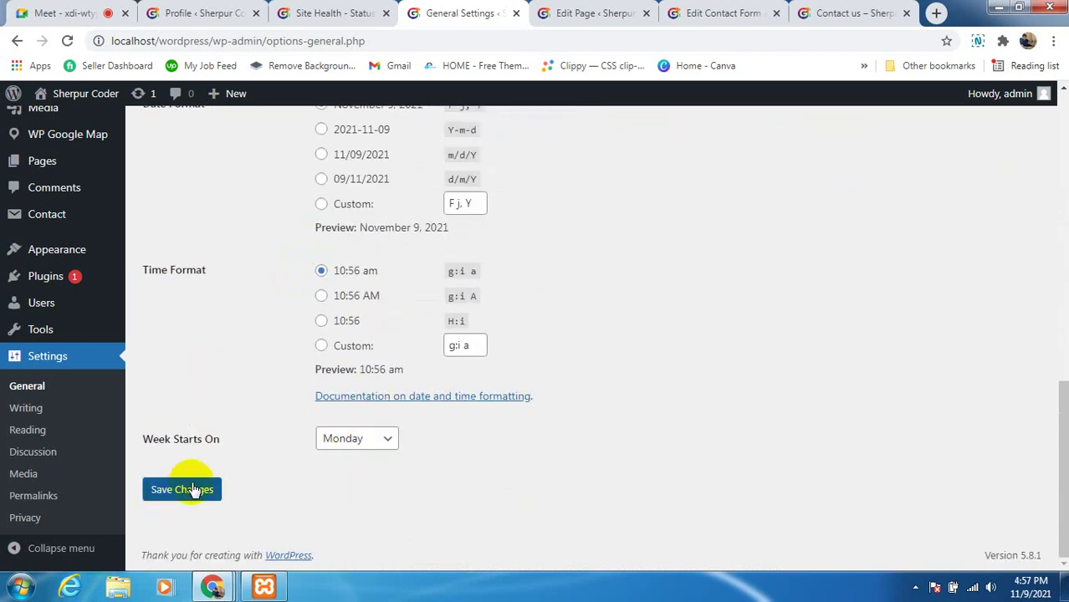
pyautogui.scroll(4, 353, 348)
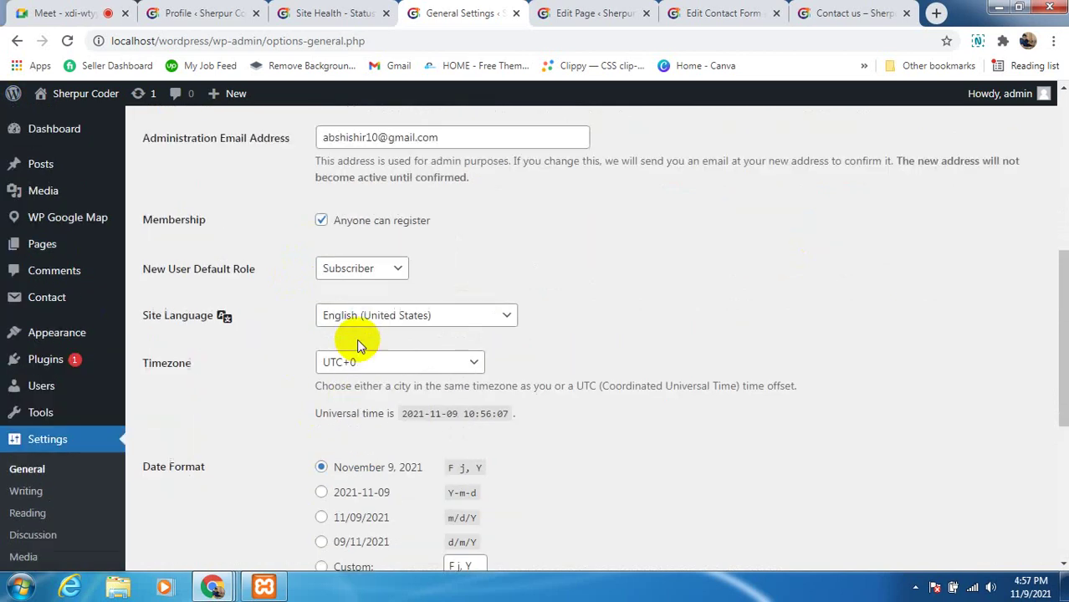
pyautogui.scroll(5, 356, 343)
pyautogui.scroll(-2, 334, 385)
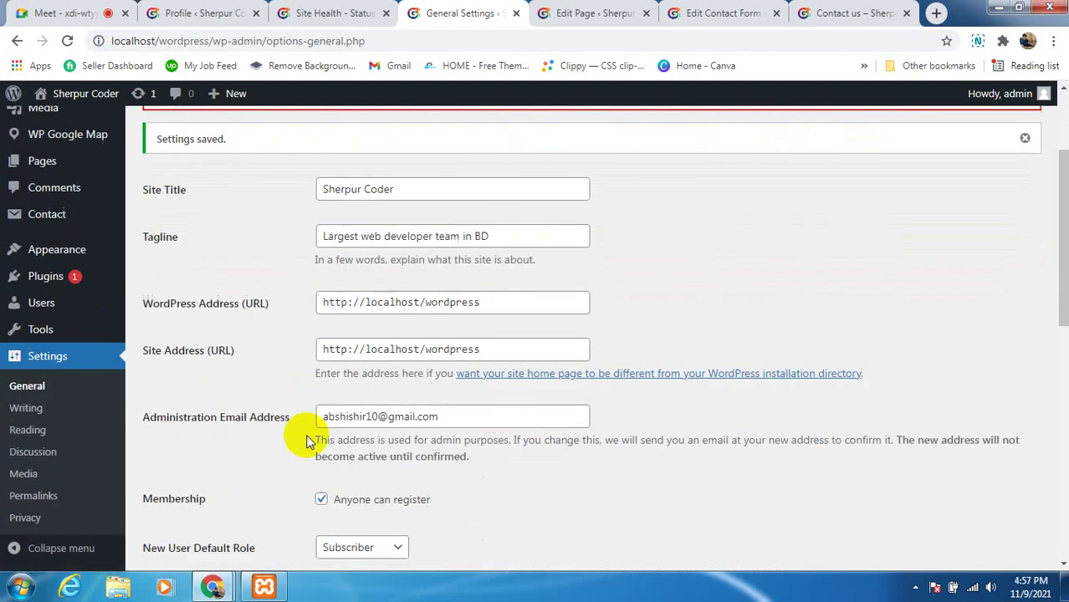
pyautogui.click(26, 416)
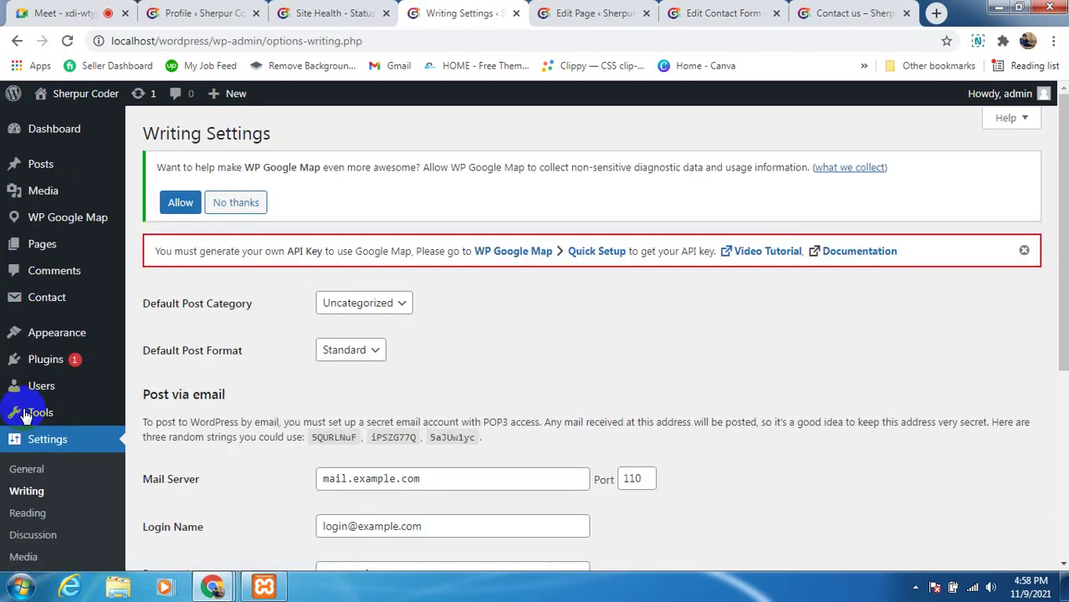
pyautogui.scroll(-3, 501, 318)
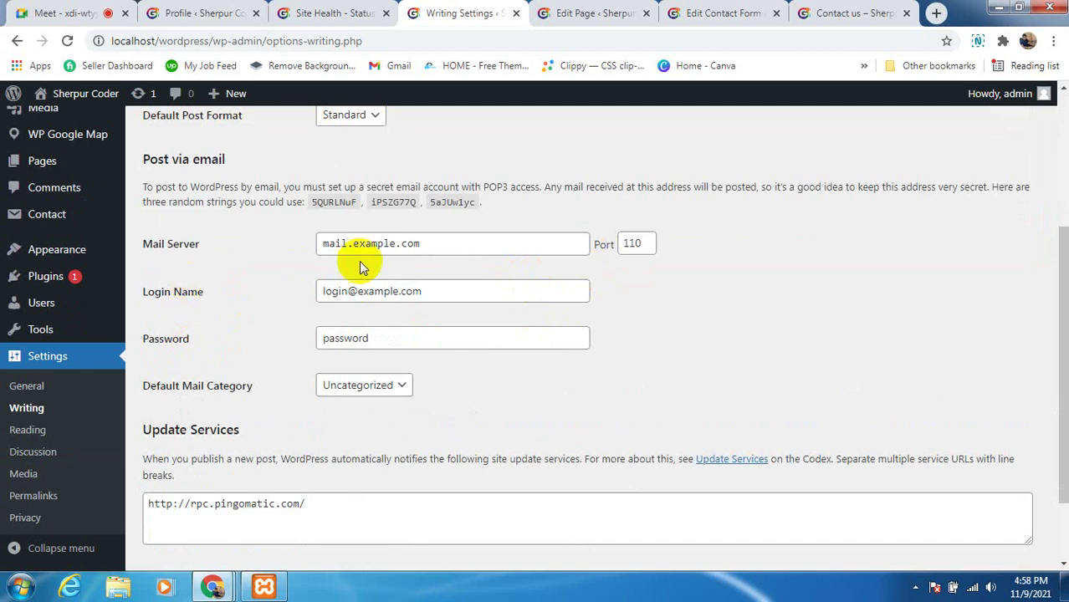
pyautogui.scroll(-1, 344, 406)
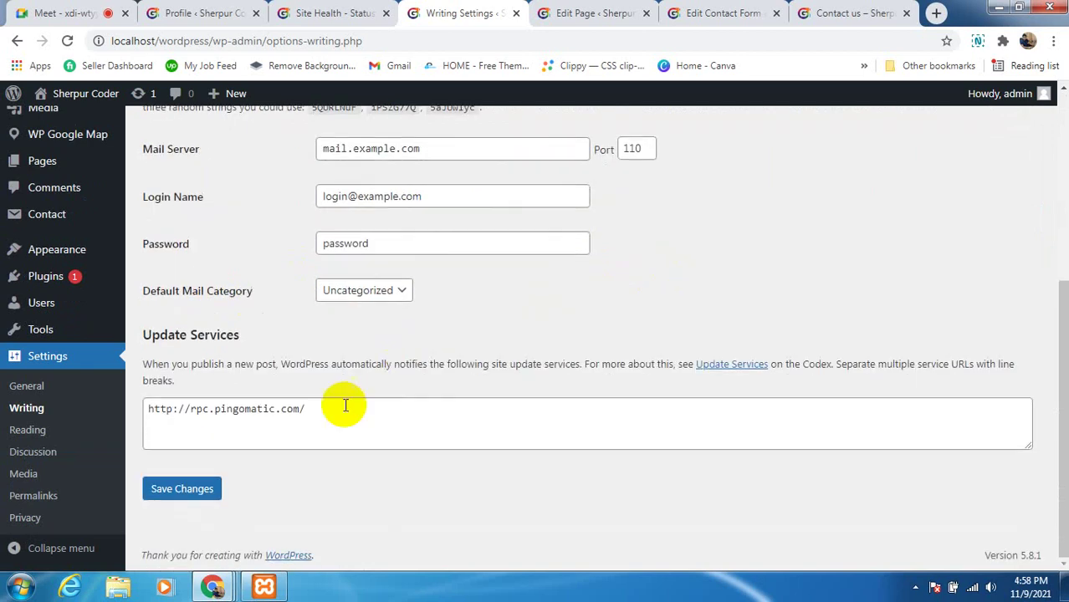
pyautogui.scroll(2, 349, 414)
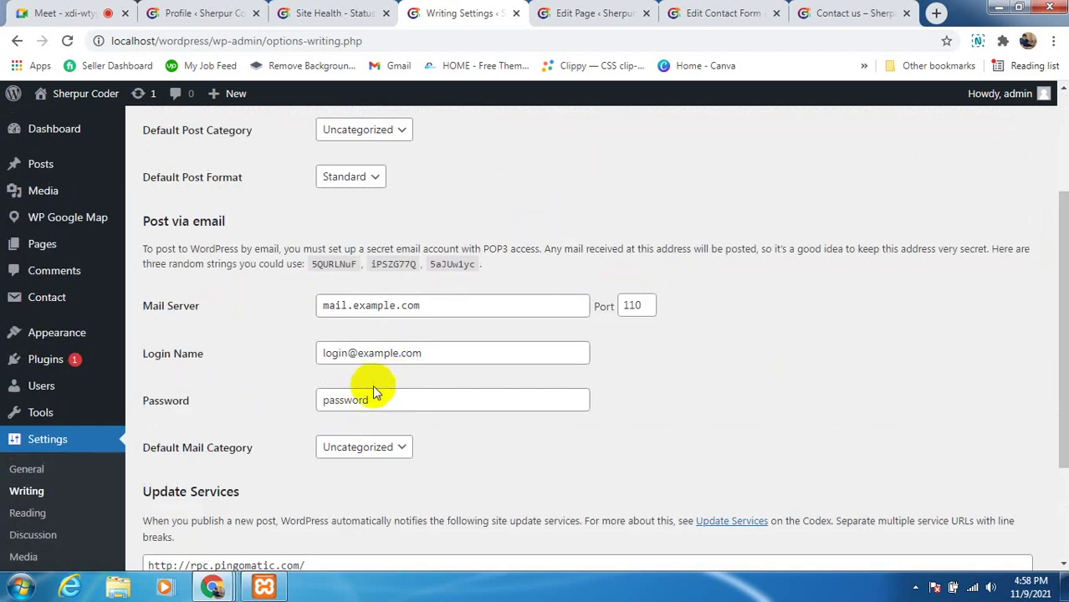
pyautogui.scroll(2, 368, 335)
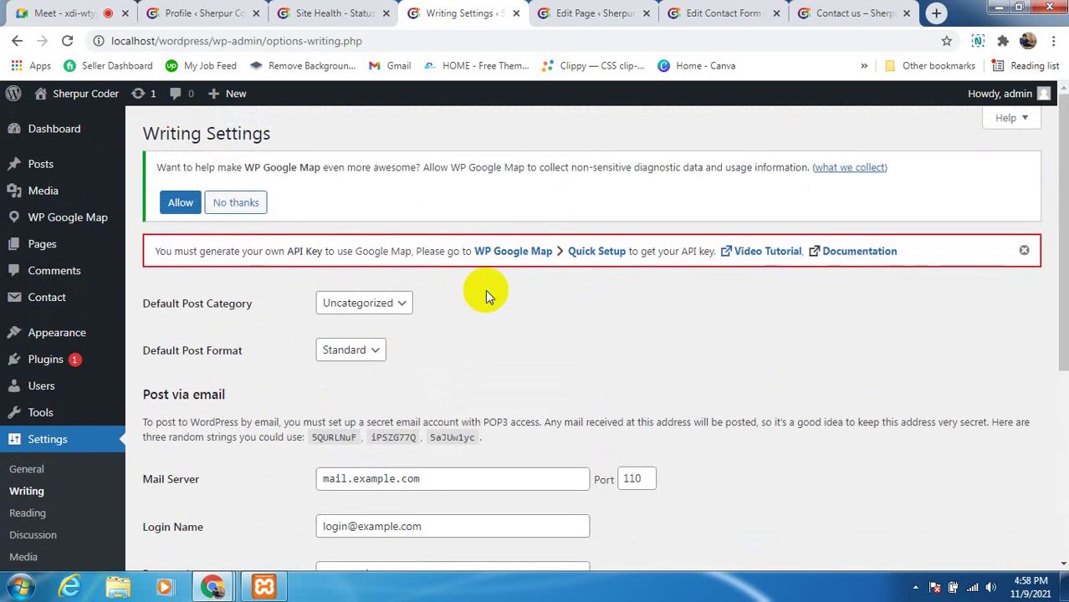
pyautogui.scroll(-4, 338, 385)
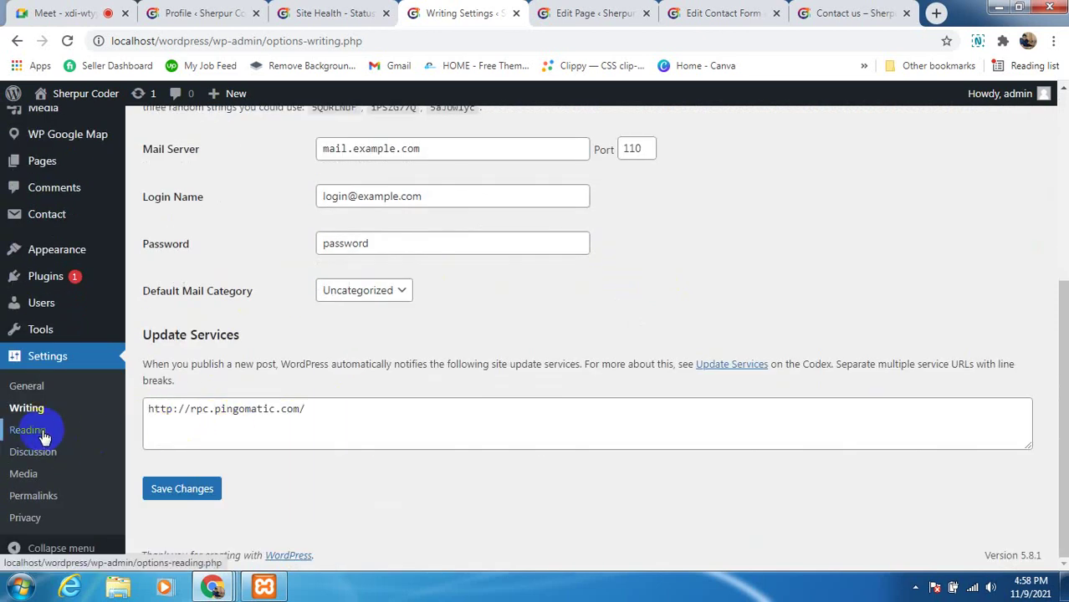
# Inspect the Reading settings' Homepage and Posts page choices, leaving Blog as posts page unchanged
pyautogui.click(42, 434)
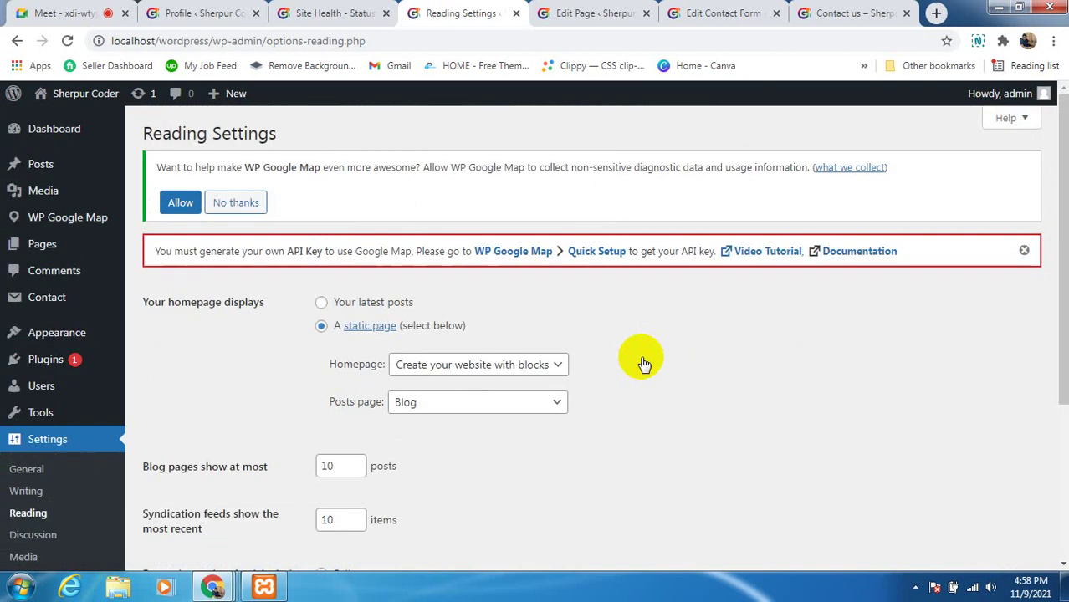
pyautogui.scroll(-2, 643, 351)
pyautogui.scroll(1, 378, 343)
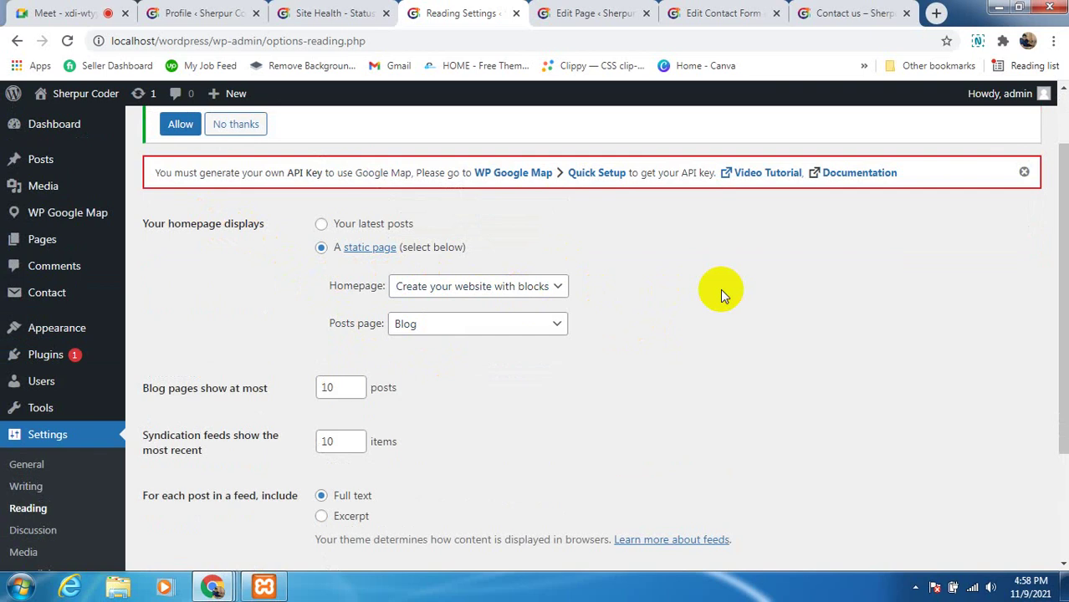
pyautogui.click(553, 288)
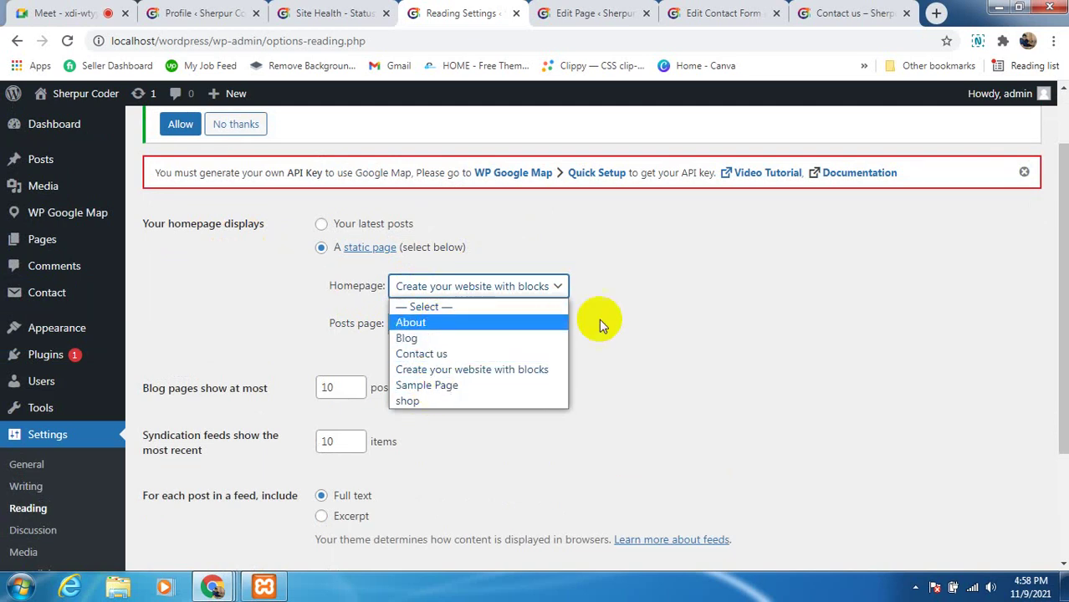
pyautogui.click(633, 323)
pyautogui.click(539, 289)
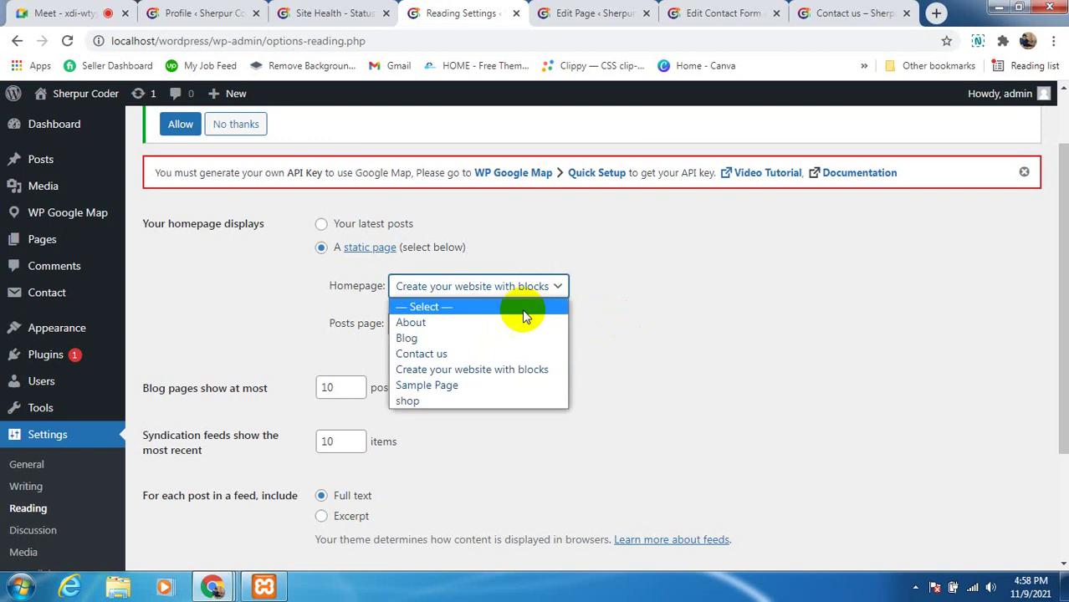
pyautogui.click(691, 312)
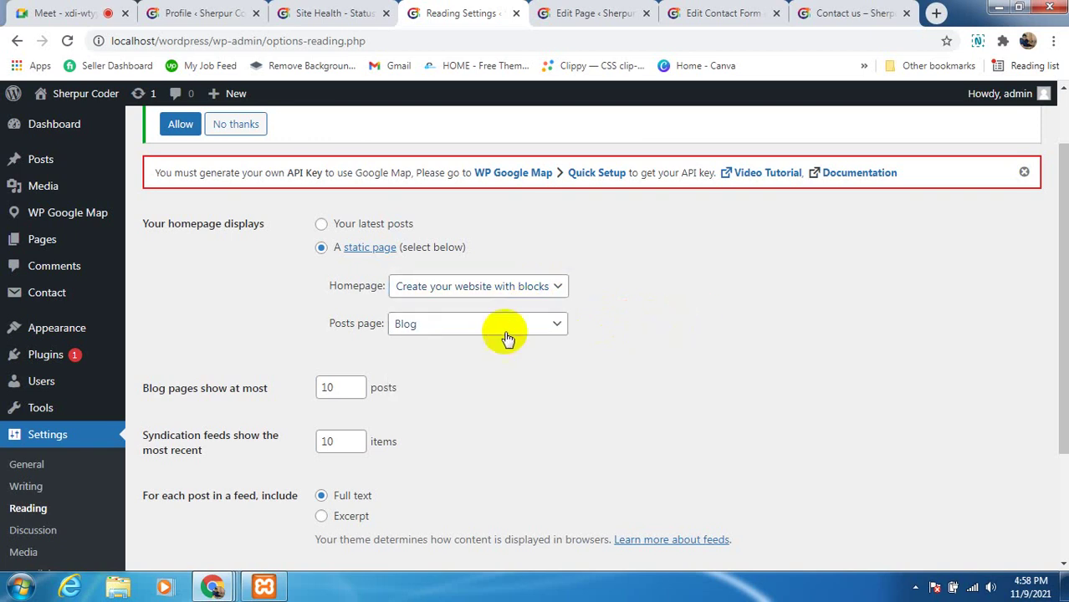
pyautogui.click(453, 329)
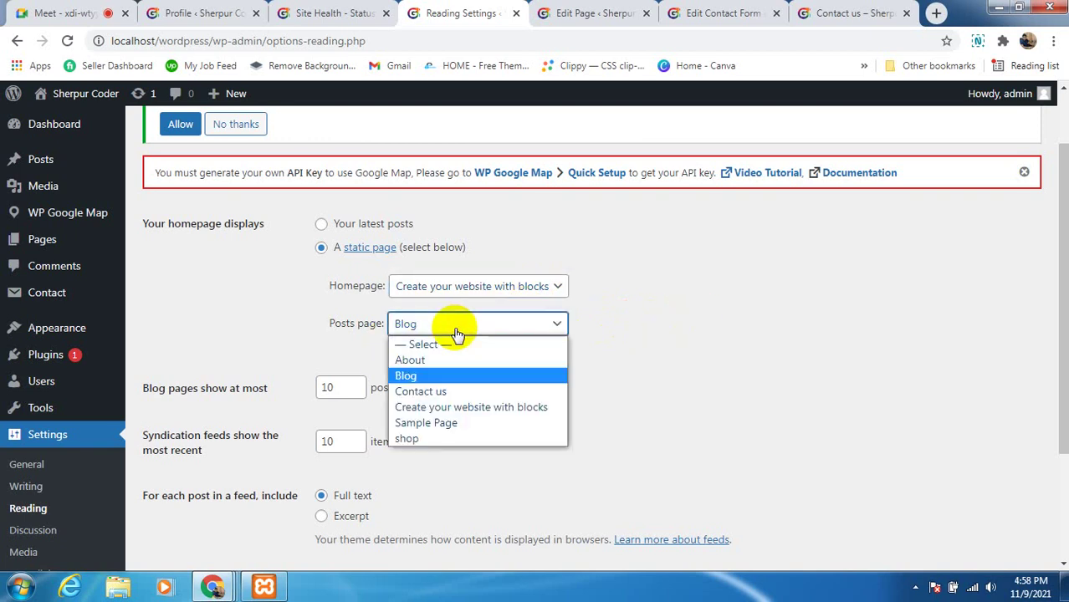
pyautogui.click(434, 375)
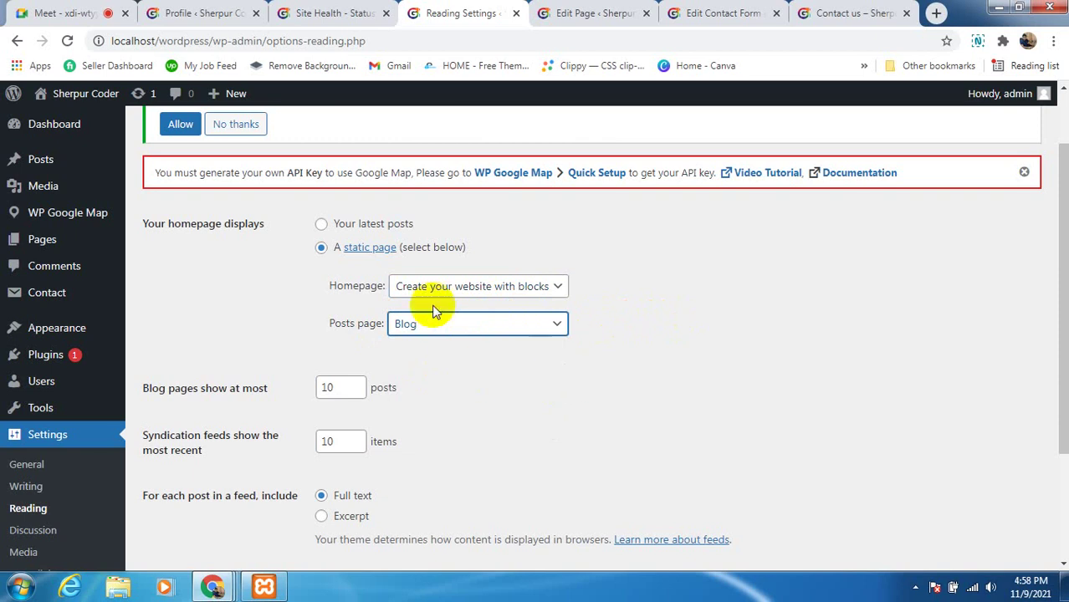
pyautogui.scroll(1, 488, 376)
pyautogui.click(479, 368)
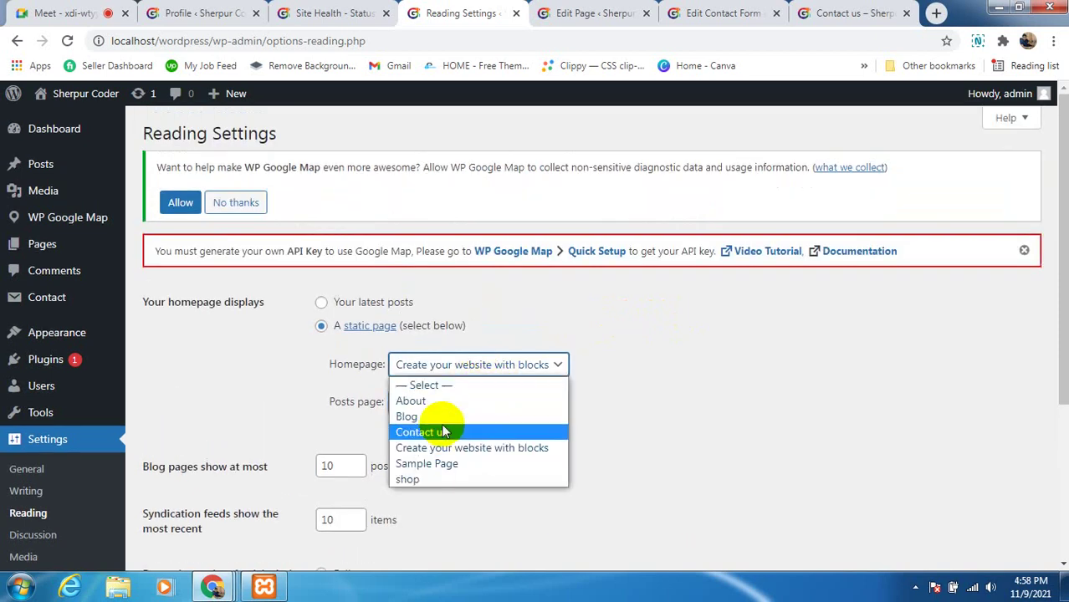
pyautogui.click(733, 365)
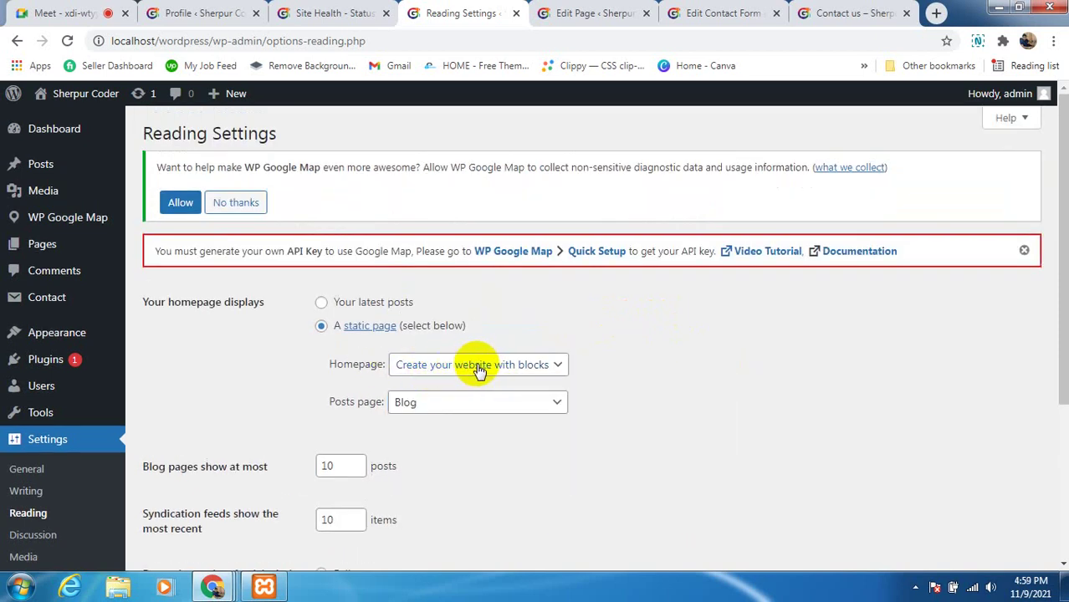
# From the Profile tab, start a new page via Pages > Add New
pyautogui.click(215, 12)
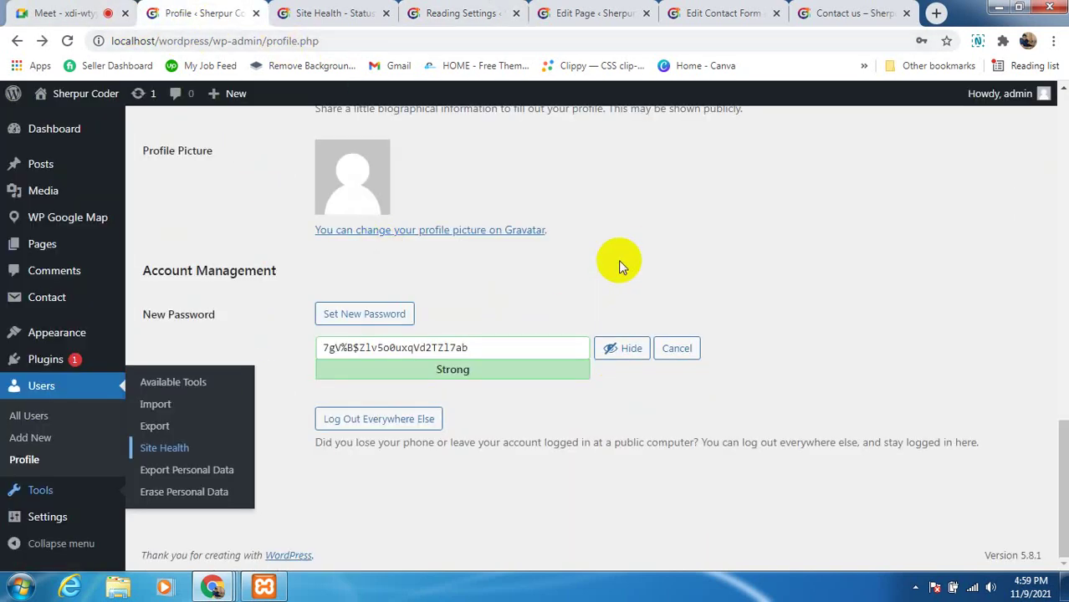
pyautogui.scroll(7, 213, 419)
pyautogui.scroll(3, 216, 404)
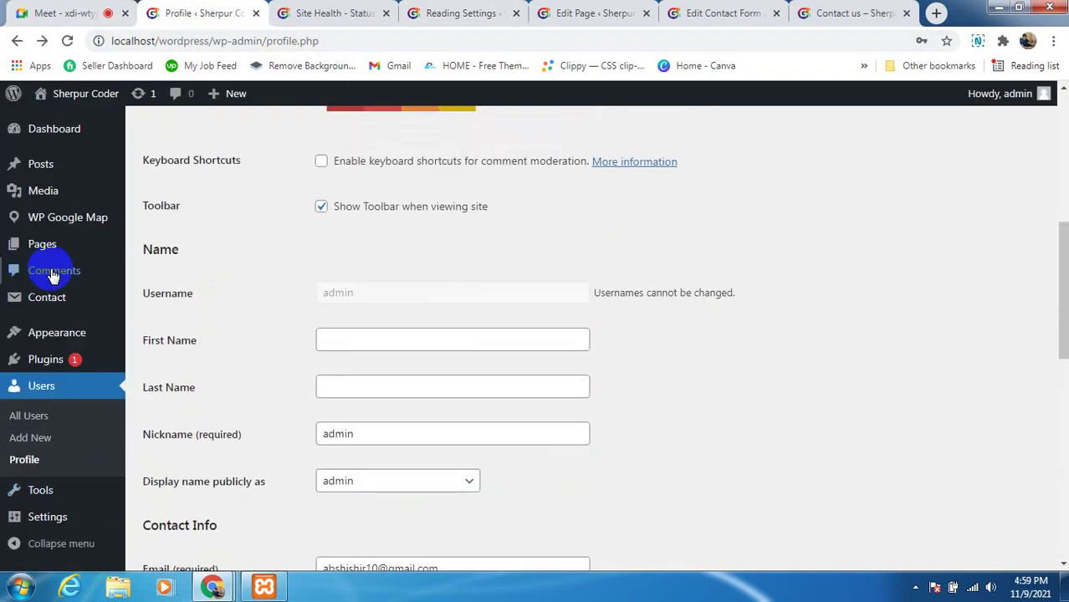
pyautogui.moveTo(20, 249)
pyautogui.click(155, 268)
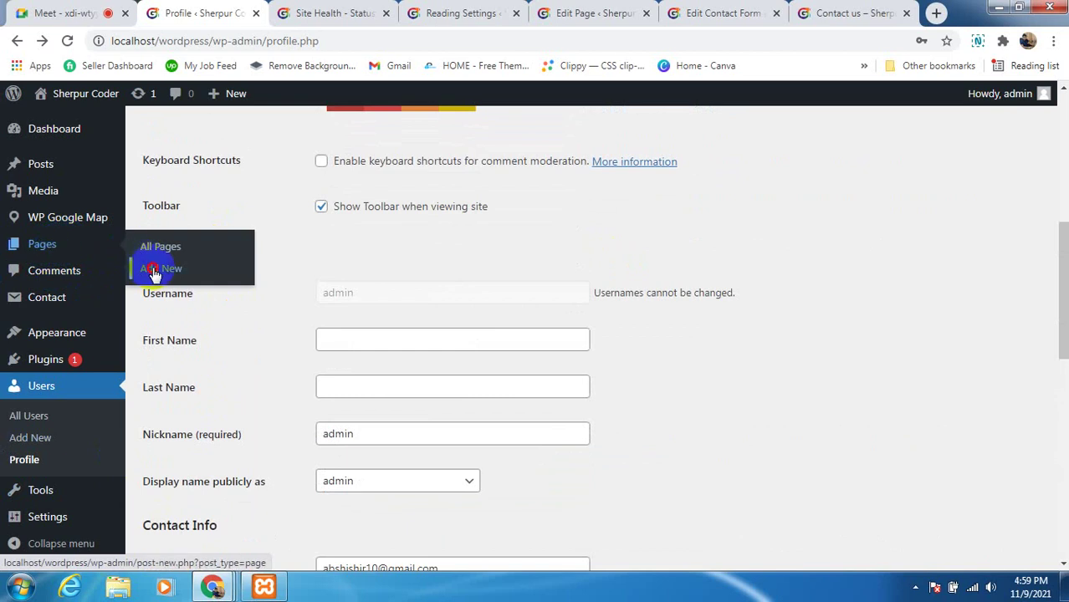
# Create a page titled Home with the paragraph 'This is my Home Page'
pyautogui.click(609, 130)
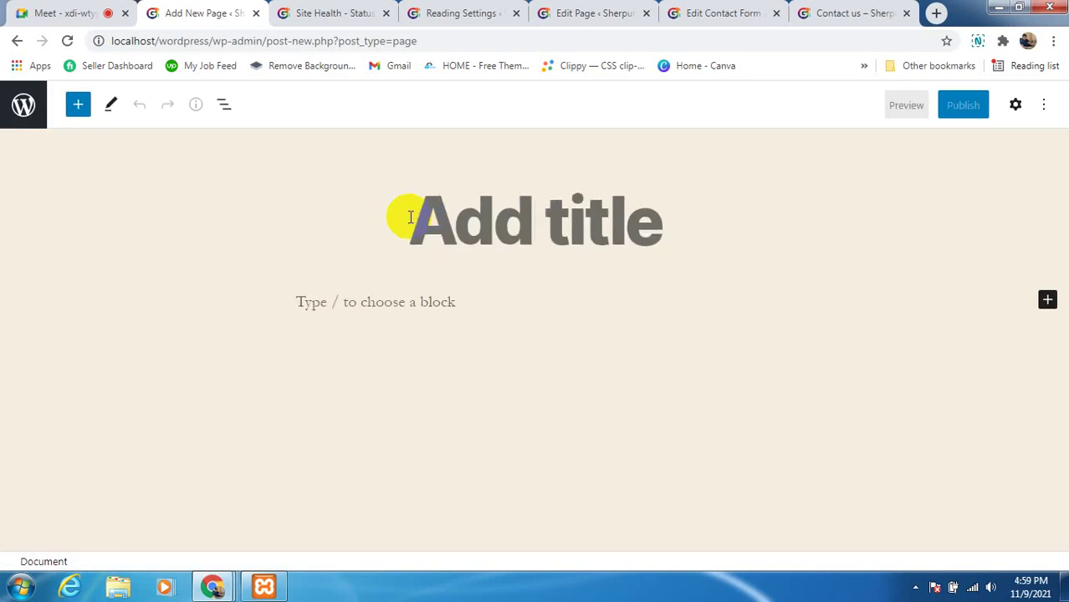
pyautogui.write('Home')
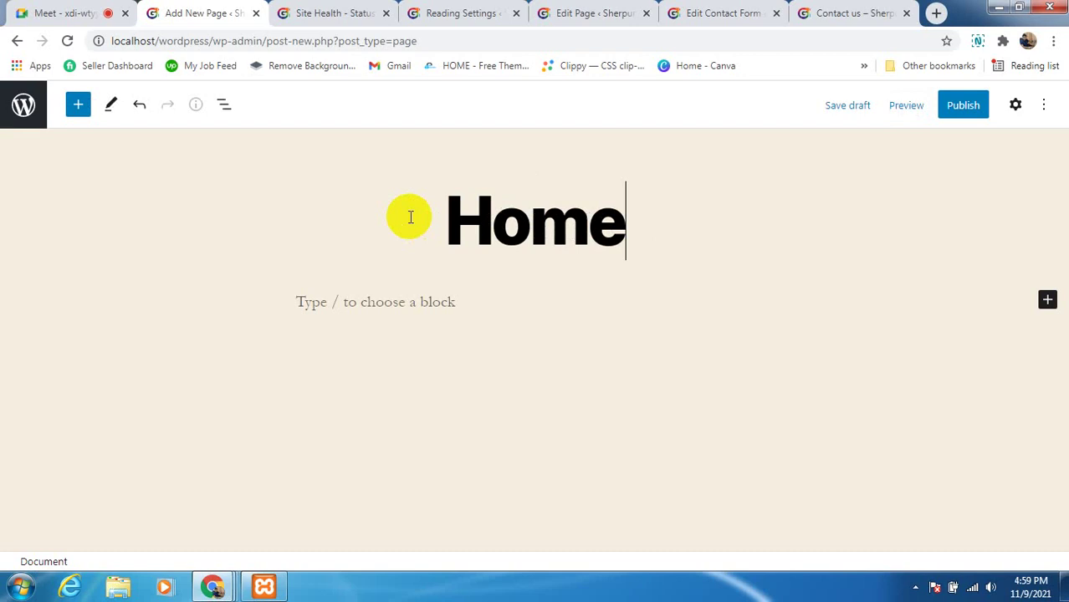
pyautogui.click(412, 311)
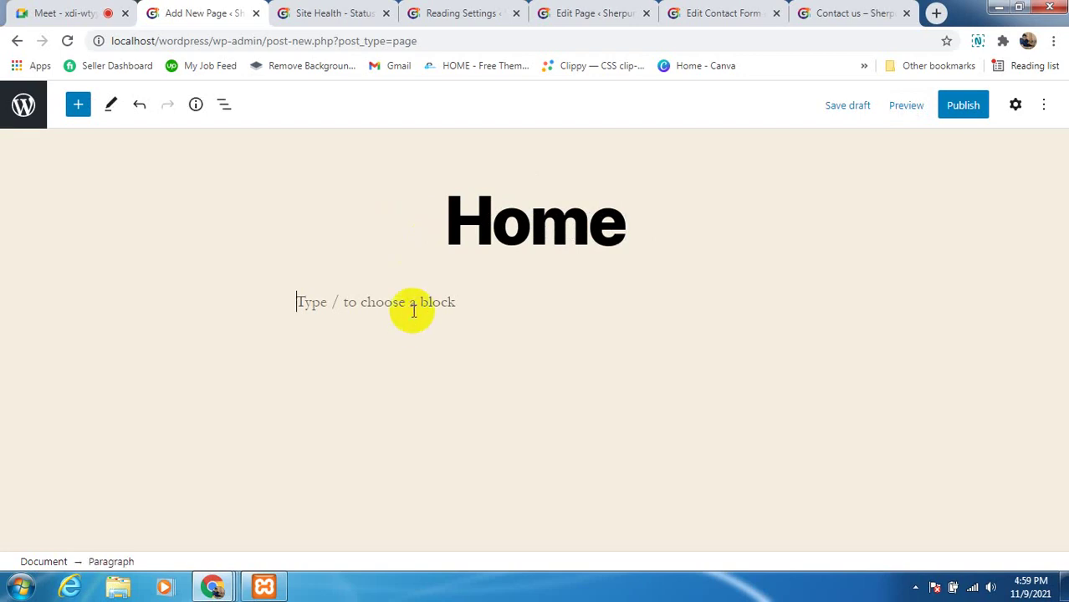
pyautogui.write('This is Home Page')
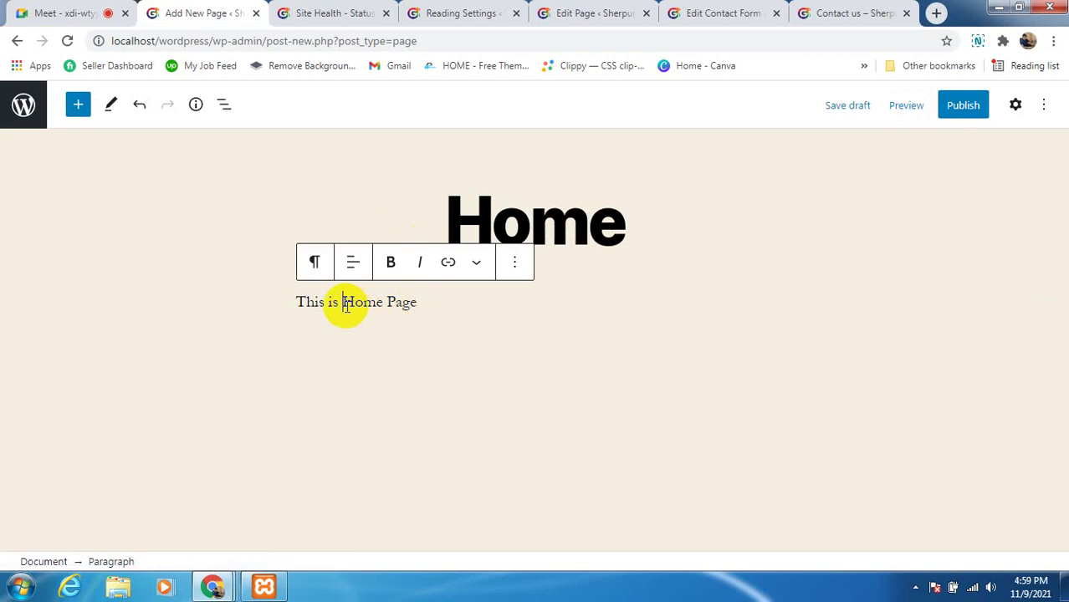
pyautogui.write('my')
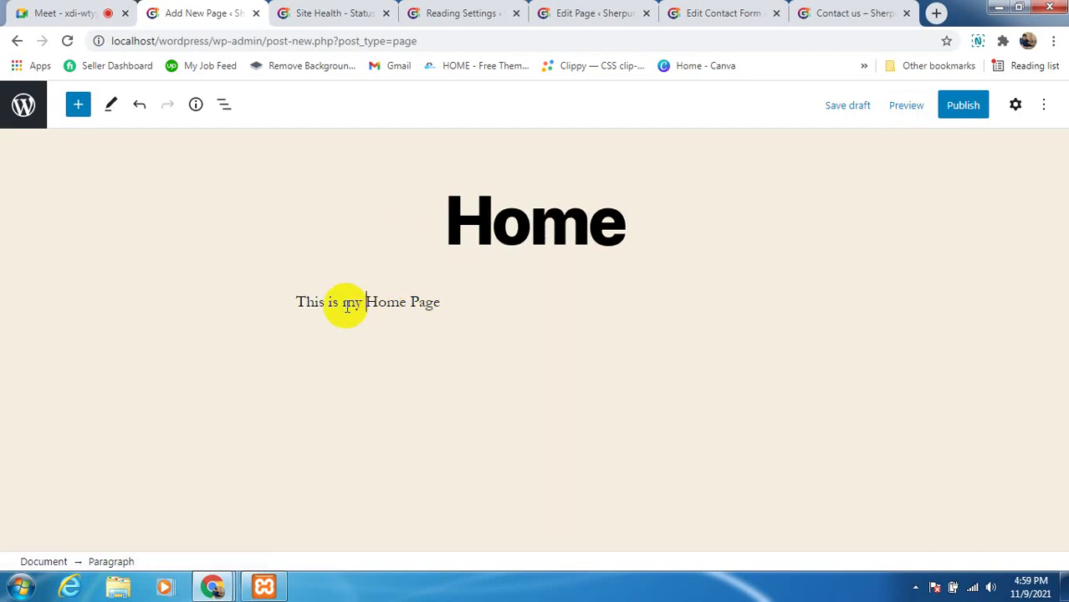
pyautogui.click(504, 295)
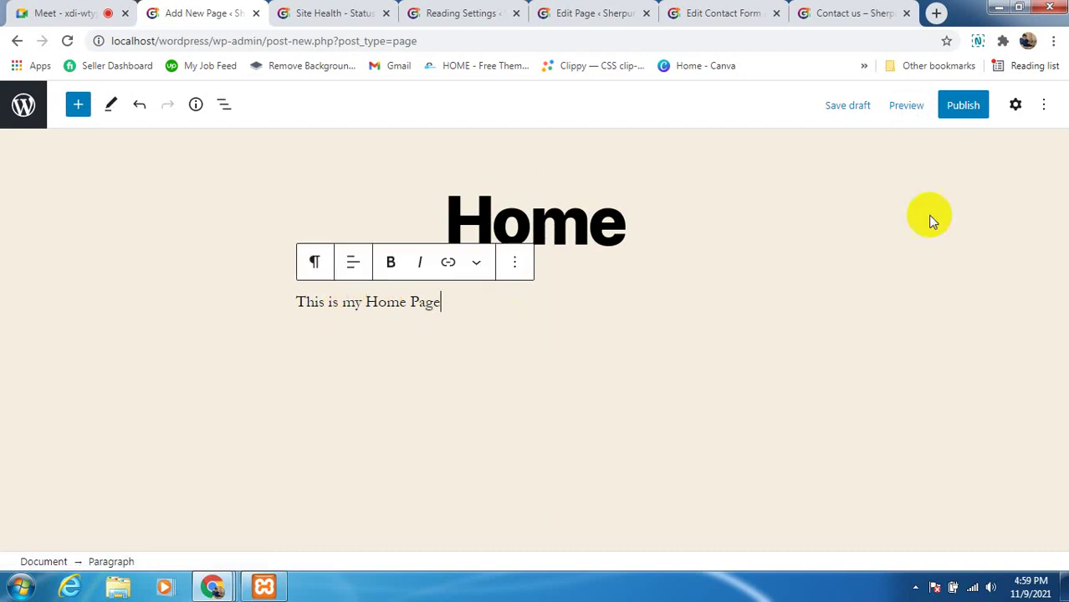
# Publish the Home page and return to the Site Health tab
pyautogui.click(970, 107)
pyautogui.click(933, 107)
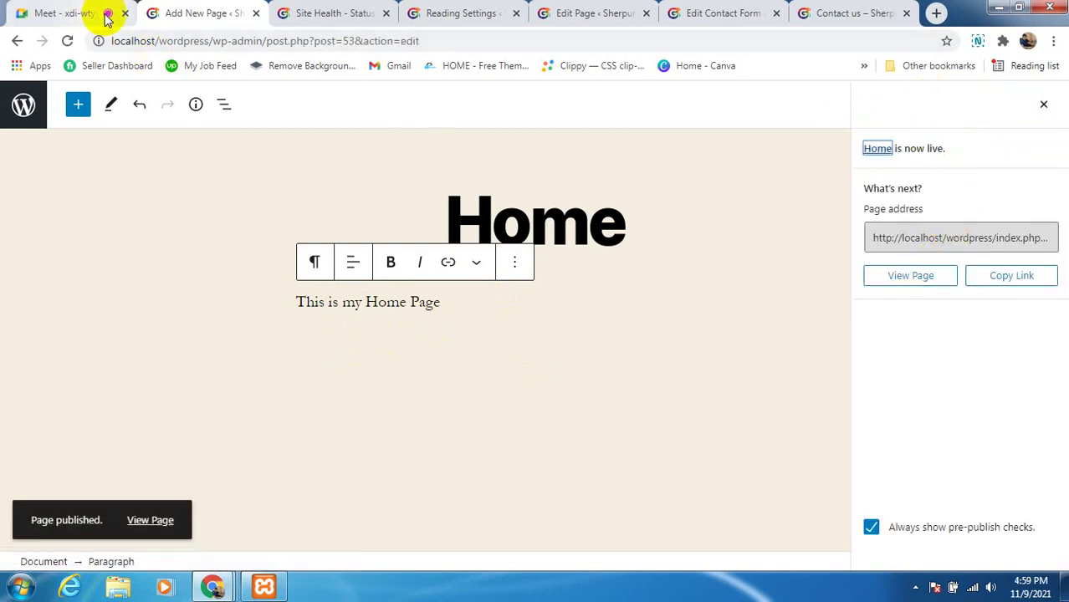
pyautogui.click(323, 16)
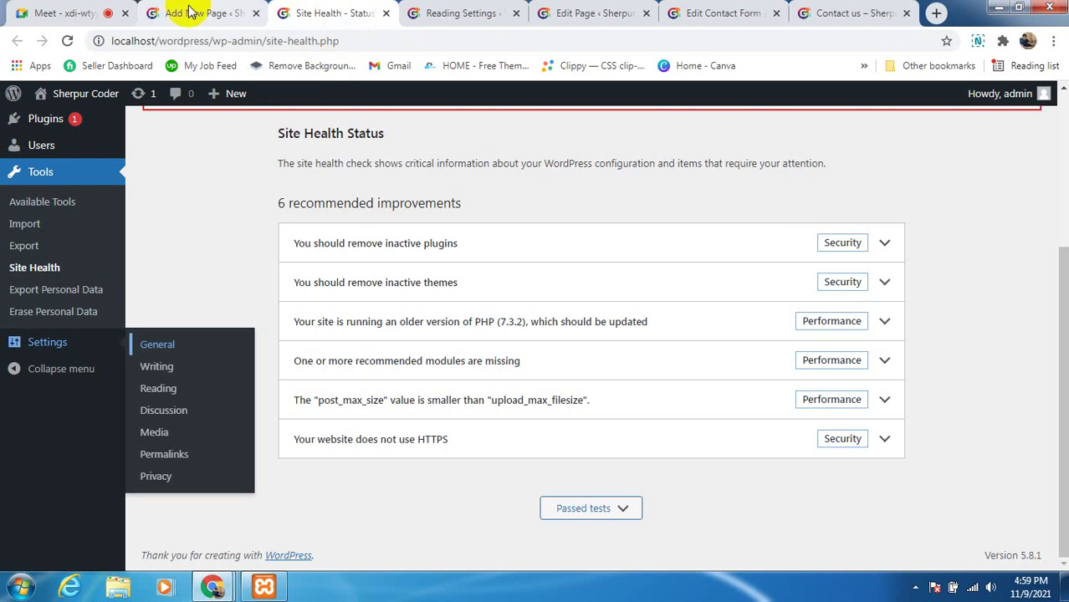
# Open Settings > Reading from the sidebar flyout in the Site Health tab
pyautogui.scroll(3, 25, 381)
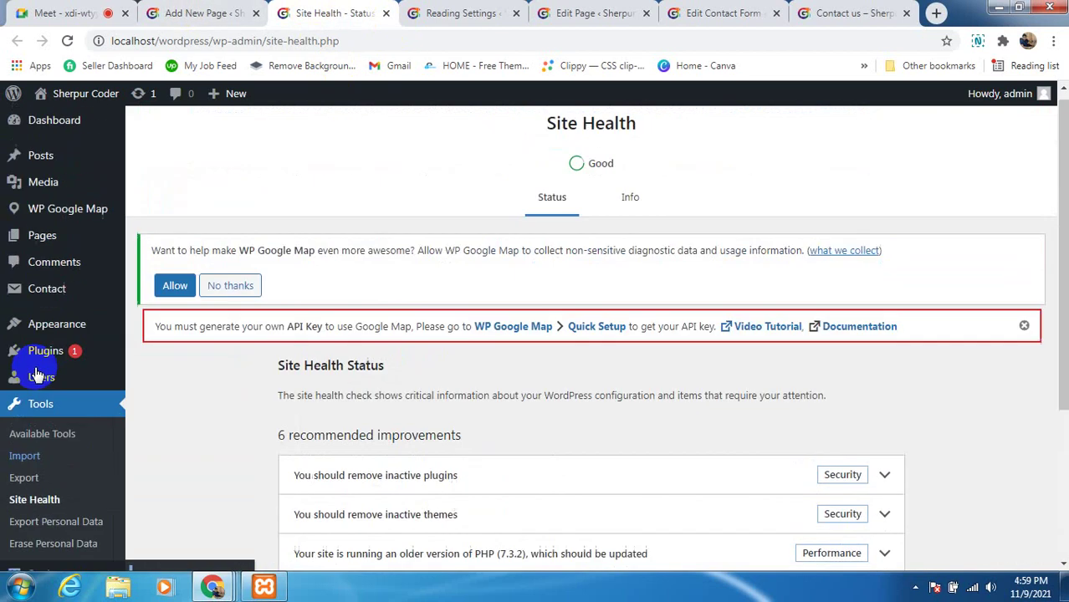
pyautogui.scroll(-3, 40, 434)
pyautogui.moveTo(25, 358)
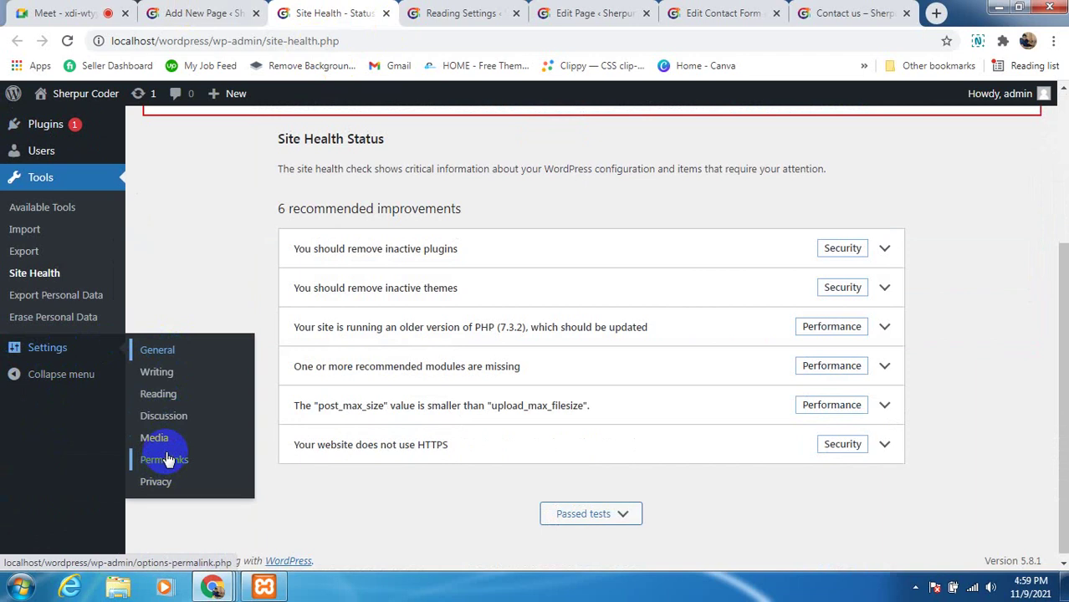
pyautogui.click(166, 395)
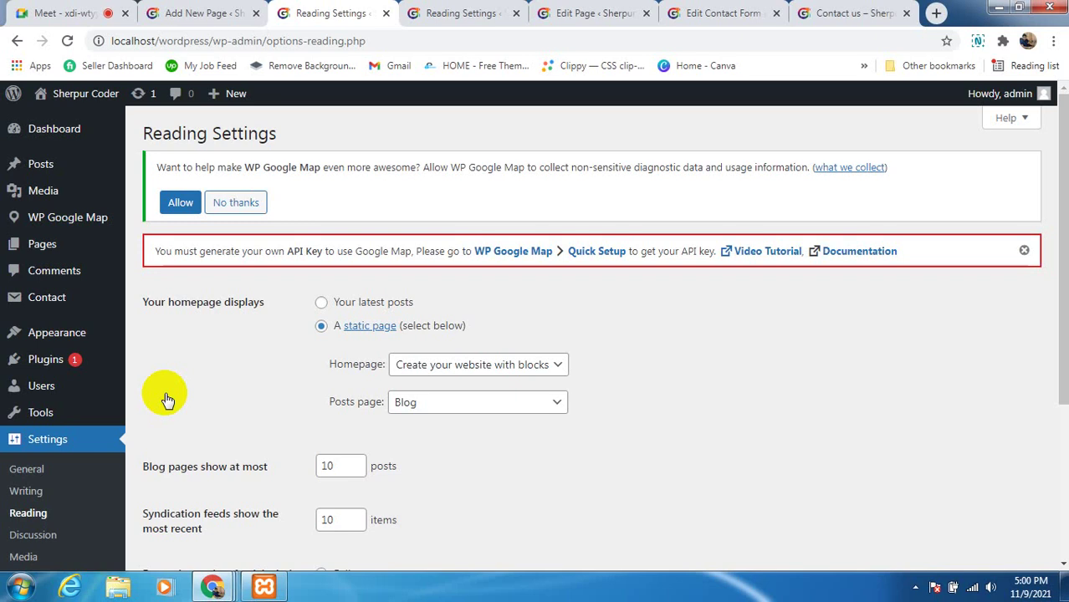
# Set the static homepage to Home and save the Reading settings
pyautogui.scroll(-1, 700, 351)
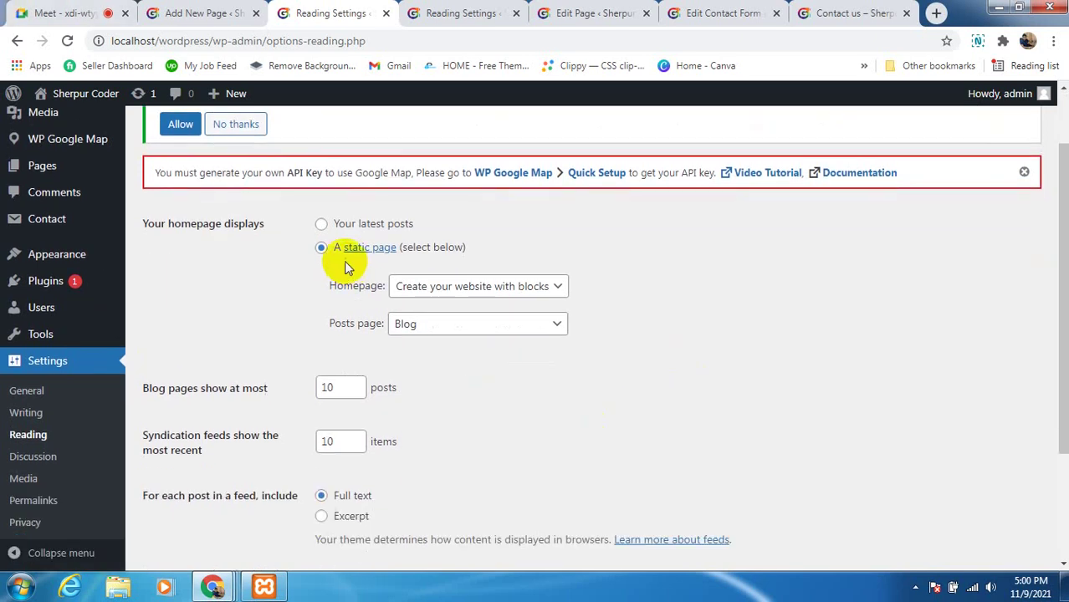
pyautogui.click(552, 288)
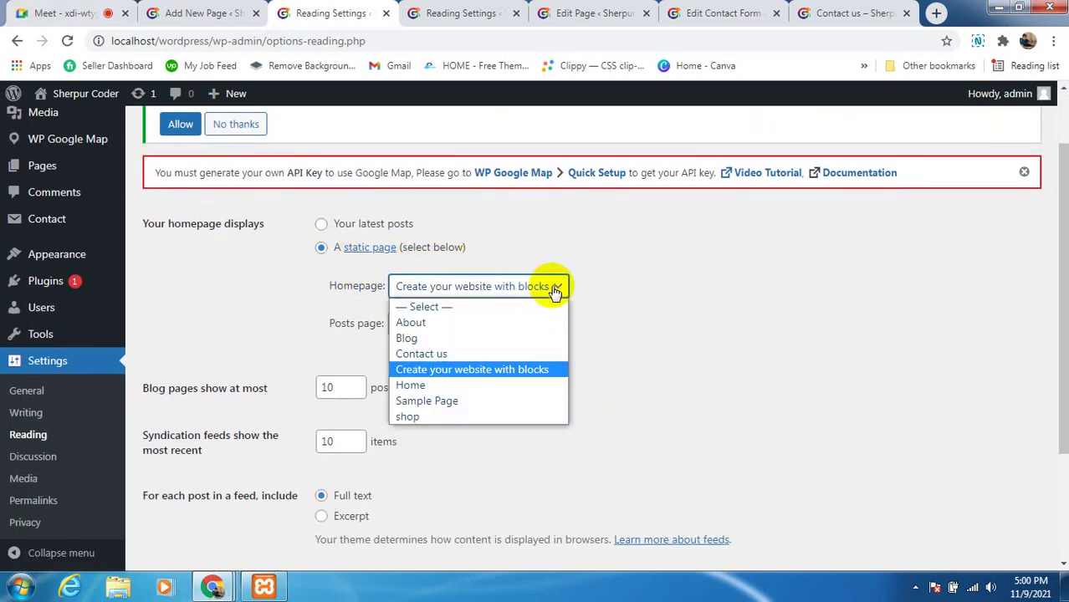
pyautogui.click(422, 386)
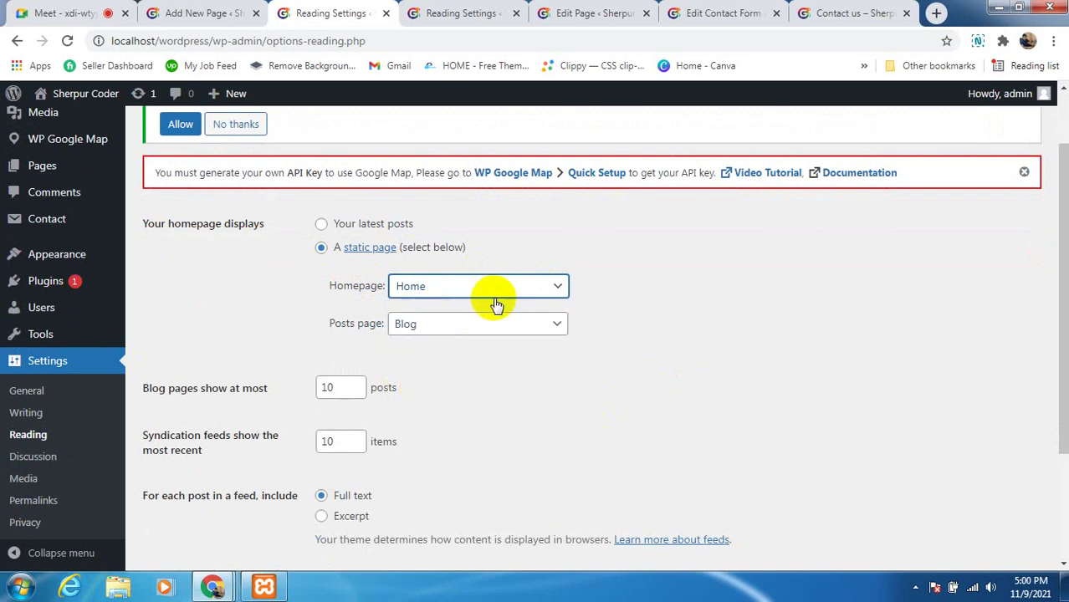
pyautogui.scroll(-2, 284, 368)
pyautogui.scroll(-1, 267, 350)
pyautogui.click(183, 491)
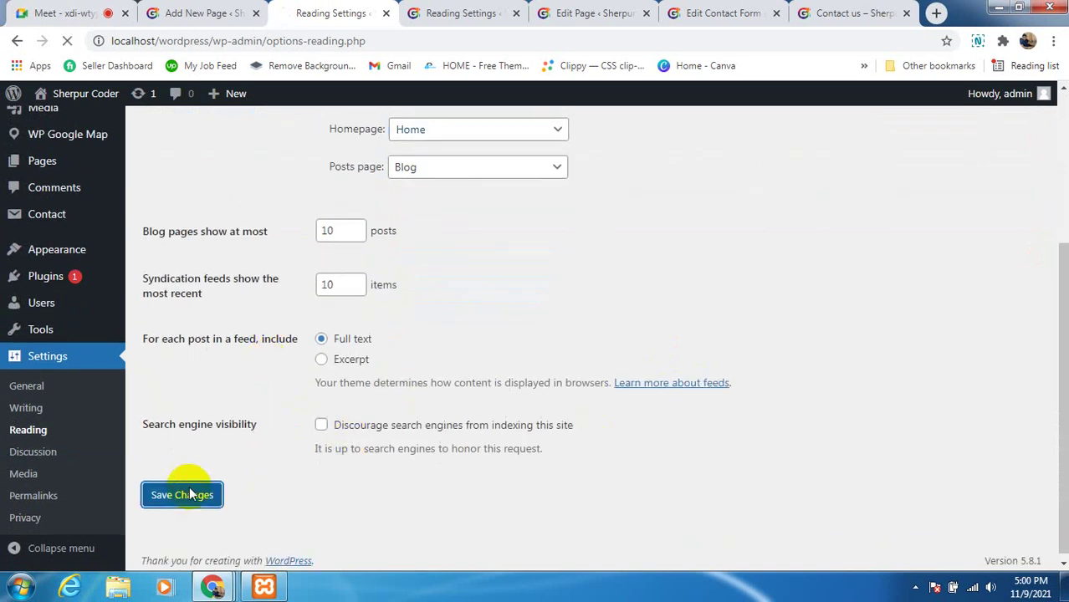
# Open the live site in a new tab via the Visit Site link
pyautogui.click(473, 10)
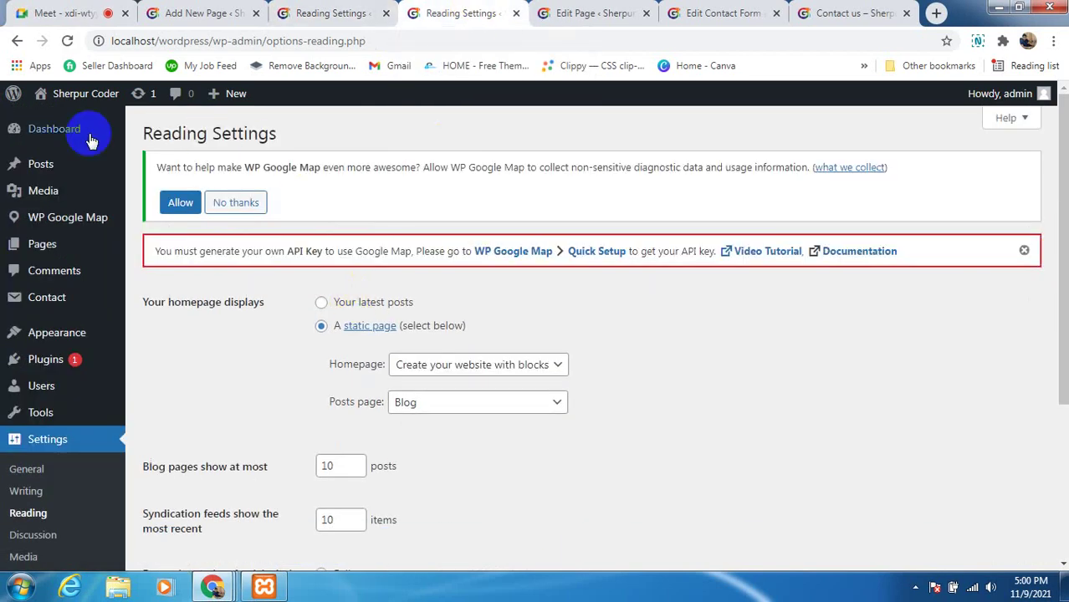
pyautogui.moveTo(84, 96)
pyautogui.rightClick(74, 122)
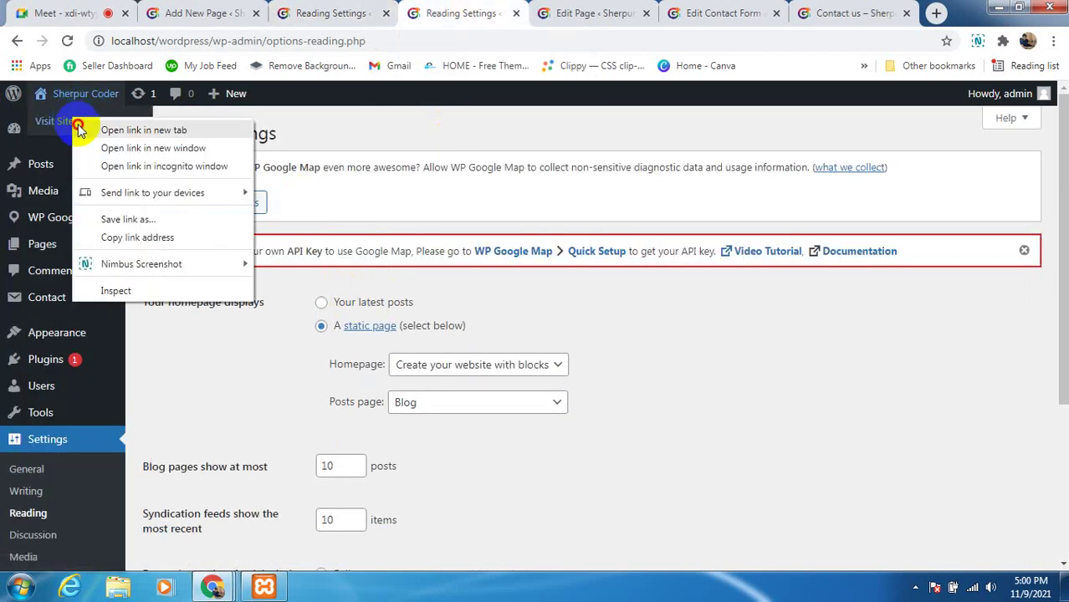
pyautogui.click(143, 130)
# Check that the live front page shows 'This is my Home Page', then go back to the Home page editor
pyautogui.click(512, 13)
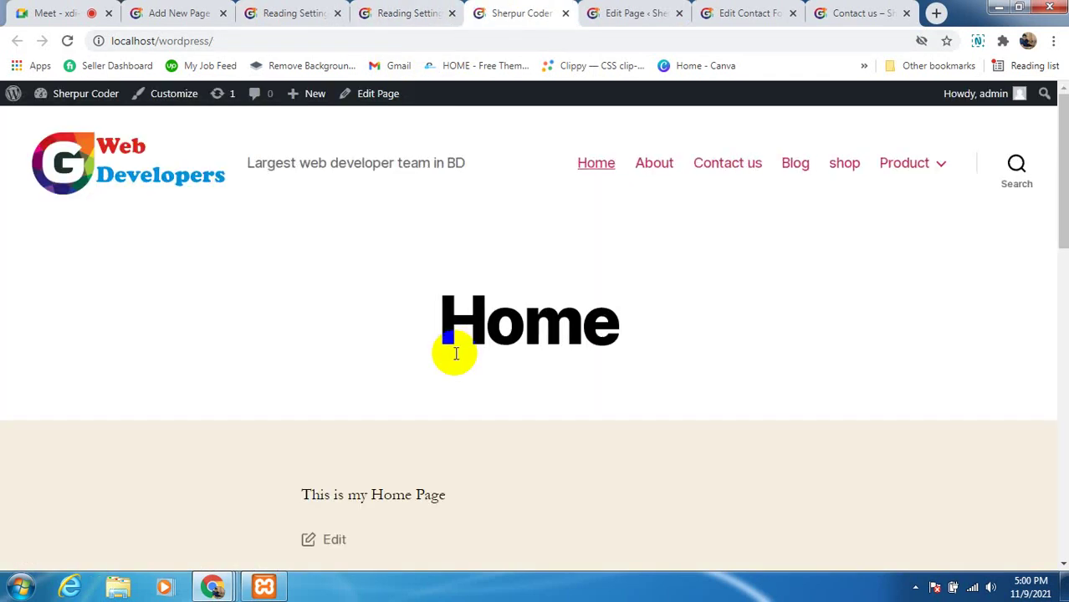
pyautogui.scroll(-3, 456, 353)
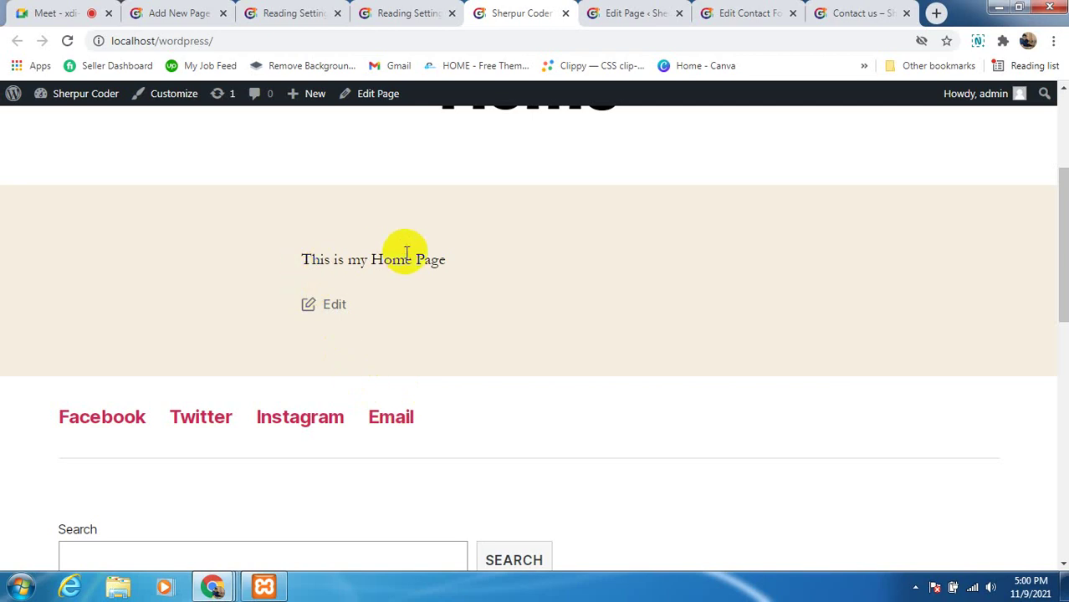
pyautogui.moveTo(446, 264); pyautogui.dragTo(303, 253)
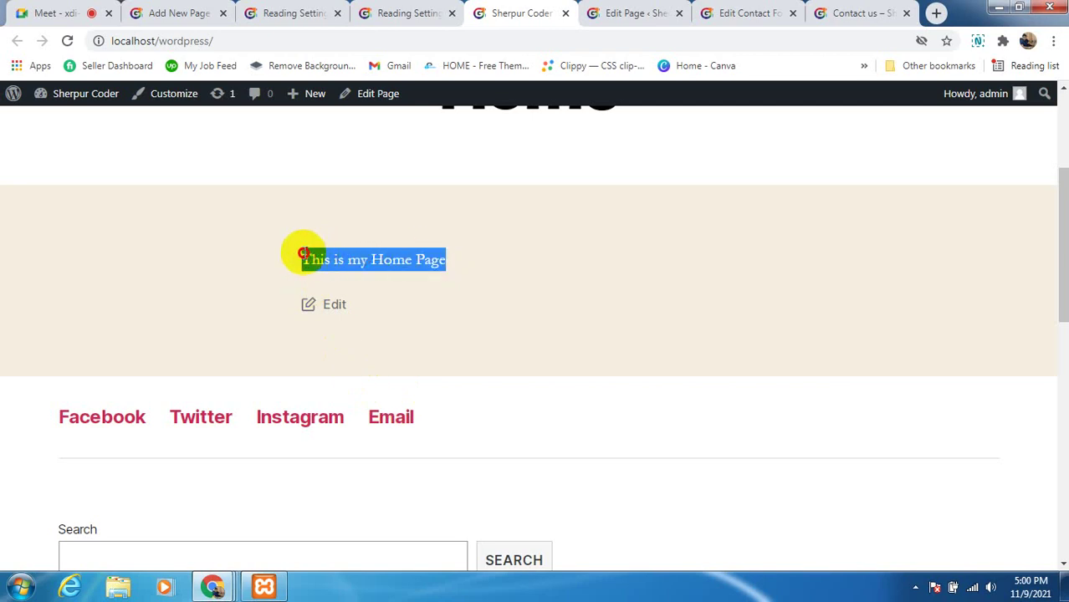
pyautogui.scroll(-4, 196, 437)
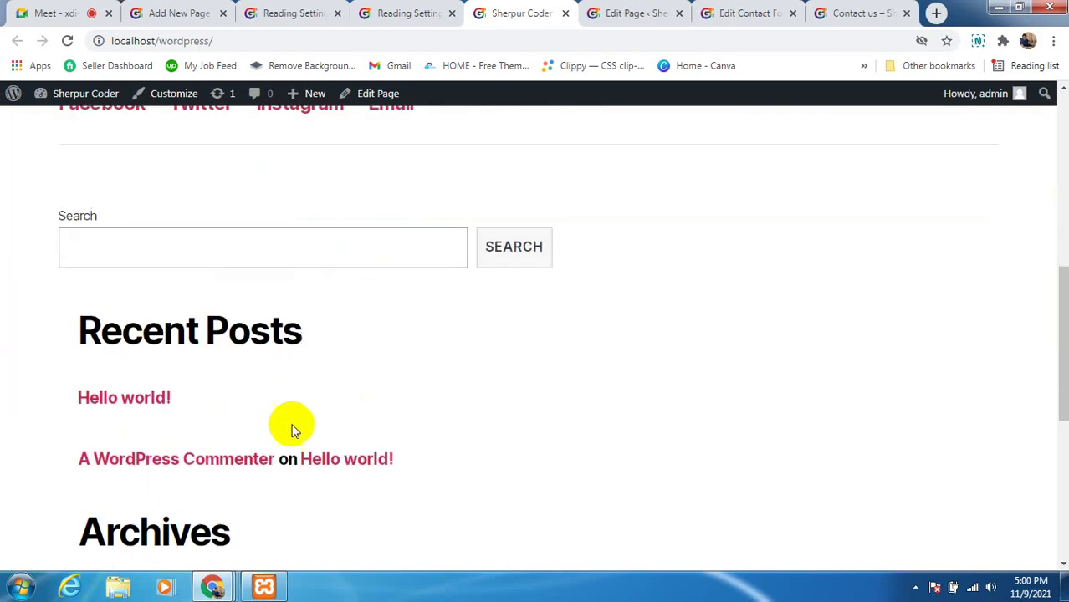
pyautogui.scroll(3, 292, 427)
pyautogui.scroll(2, 657, 289)
pyautogui.click(657, 289)
pyautogui.scroll(2, 658, 289)
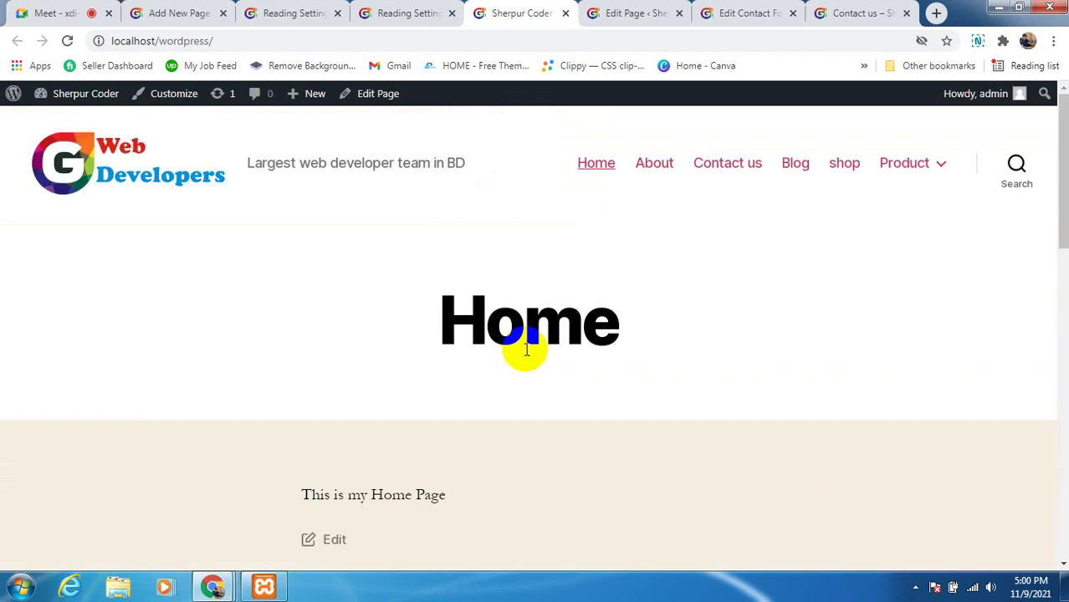
pyautogui.scroll(-8, 525, 349)
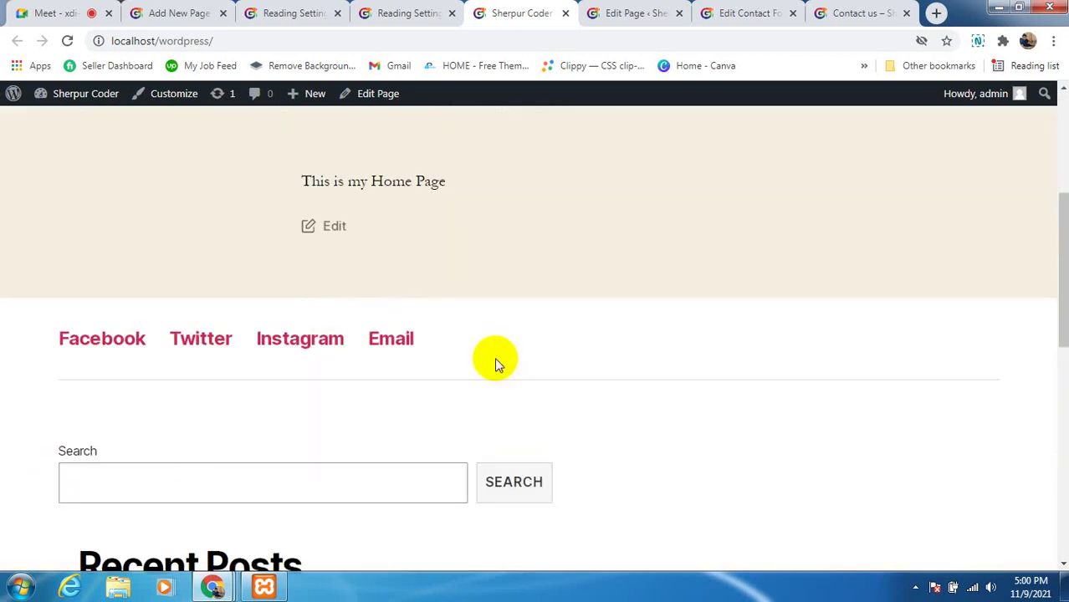
pyautogui.scroll(-1, 248, 408)
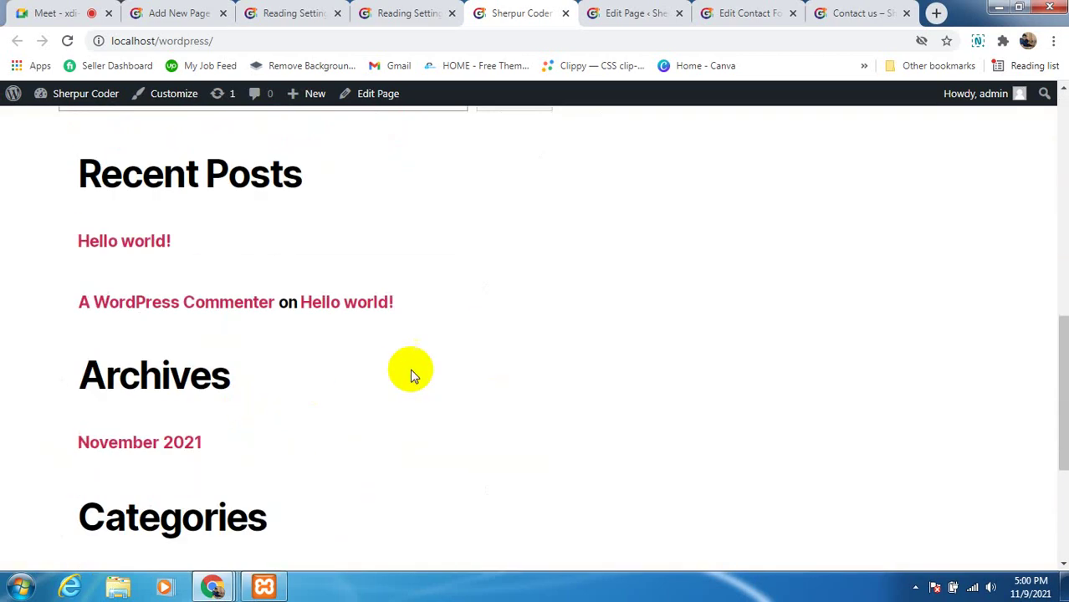
pyautogui.scroll(1, 411, 375)
pyautogui.scroll(-4, 406, 375)
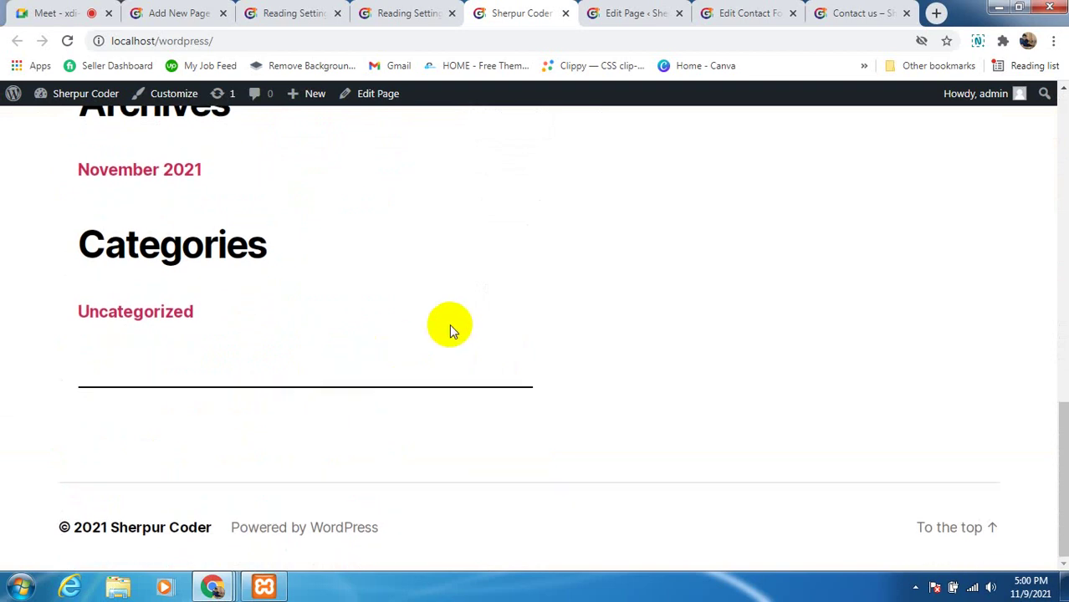
pyautogui.scroll(6, 409, 317)
pyautogui.scroll(4, 399, 317)
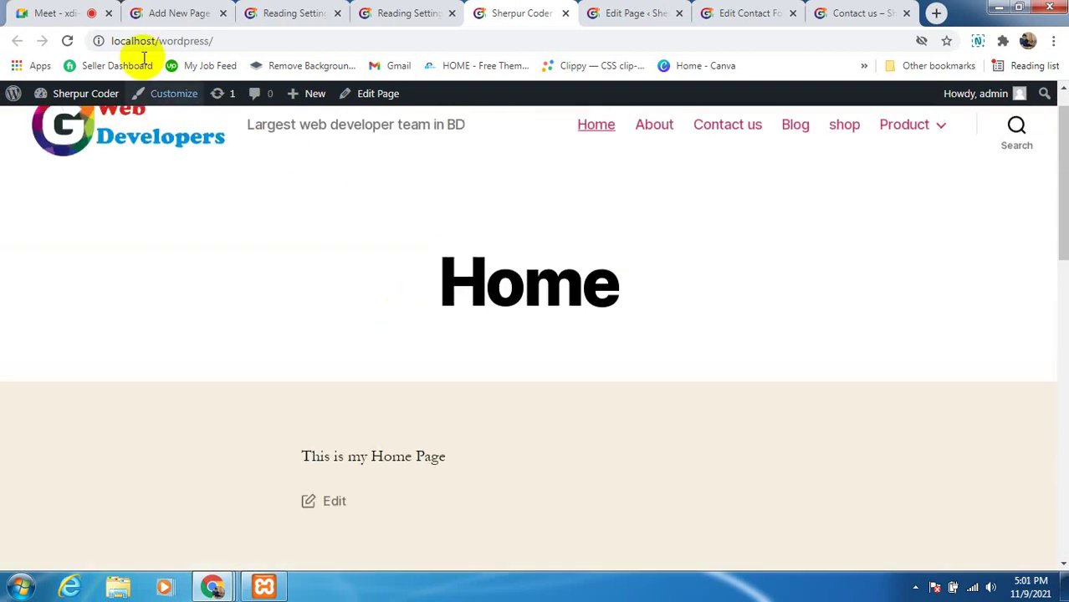
pyautogui.click(194, 19)
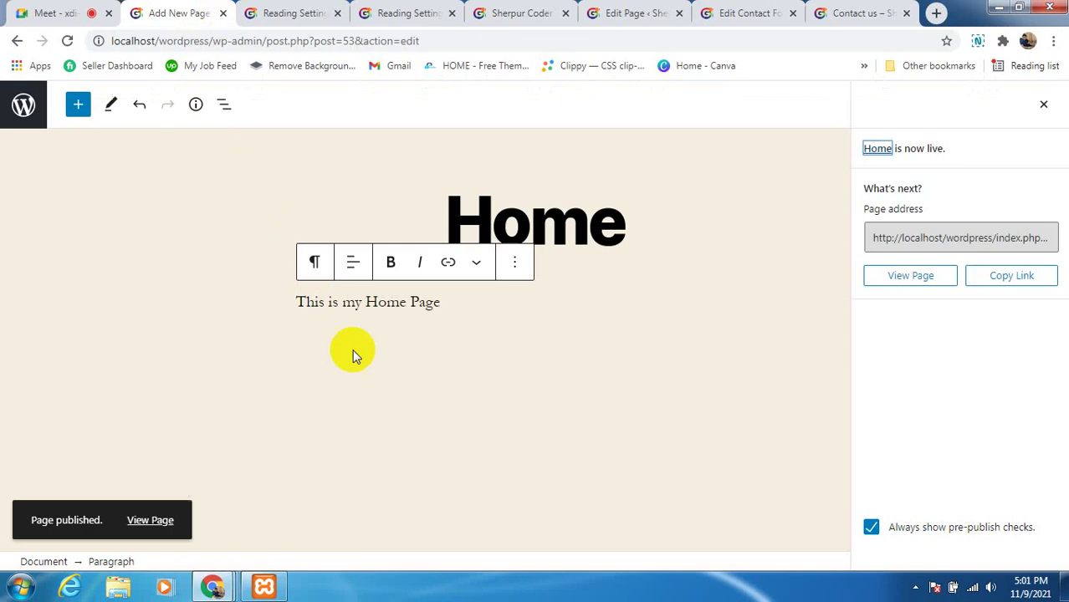
# In Reading Settings, keep Home as the static homepage and Blog as the posts page
pyautogui.click(305, 14)
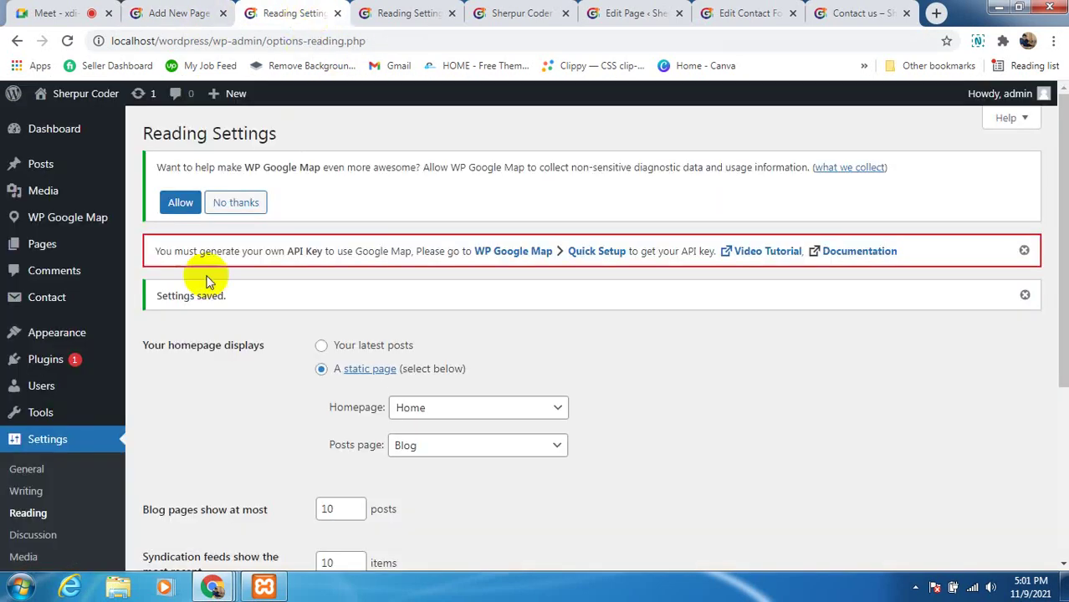
pyautogui.scroll(-1, 62, 447)
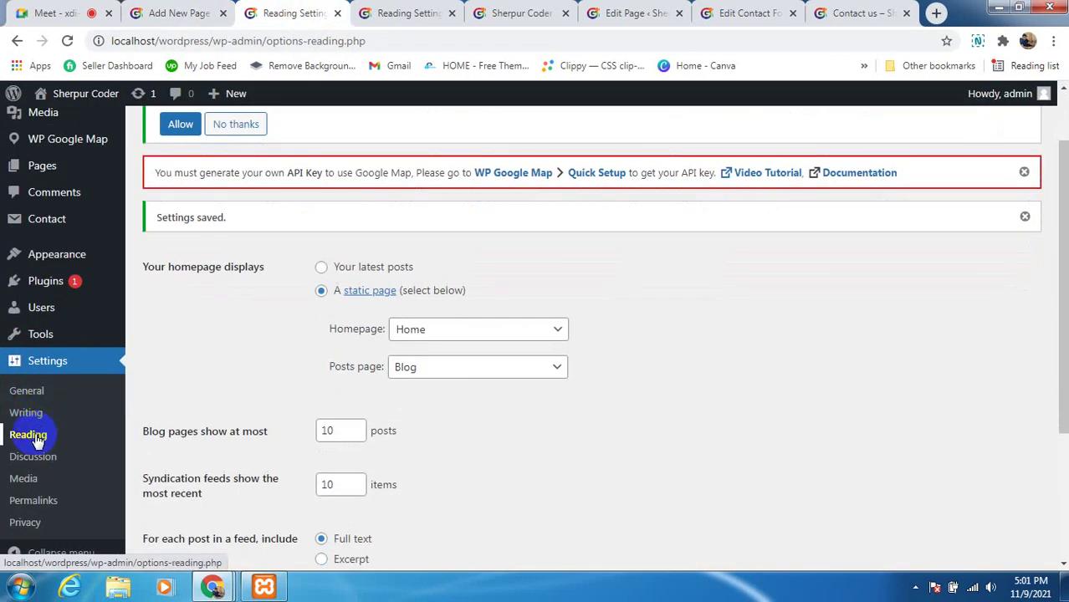
pyautogui.scroll(-2, 473, 355)
pyautogui.scroll(1, 474, 351)
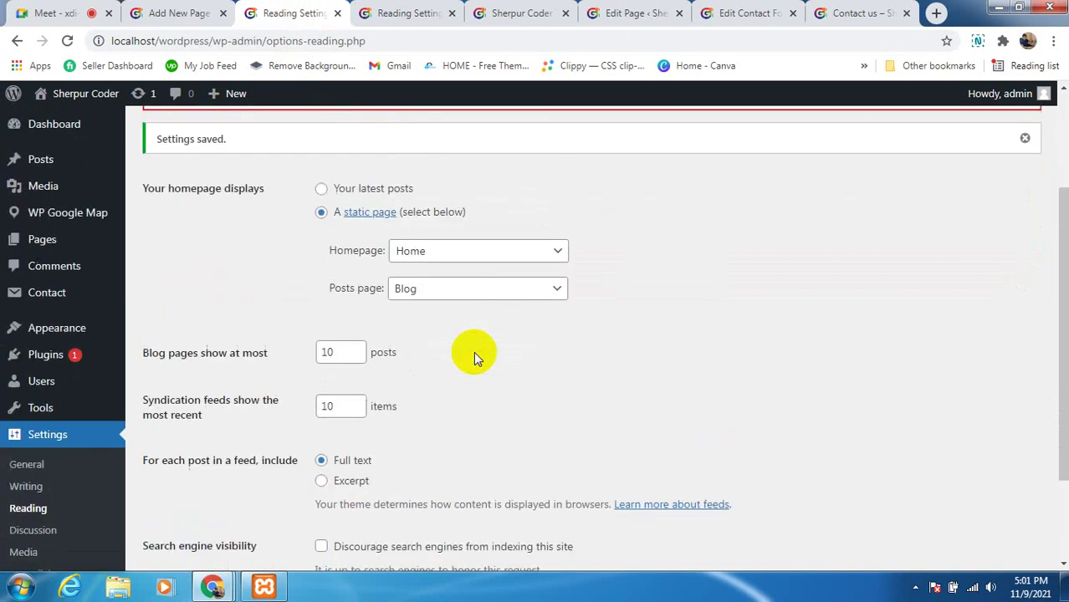
pyautogui.click(409, 288)
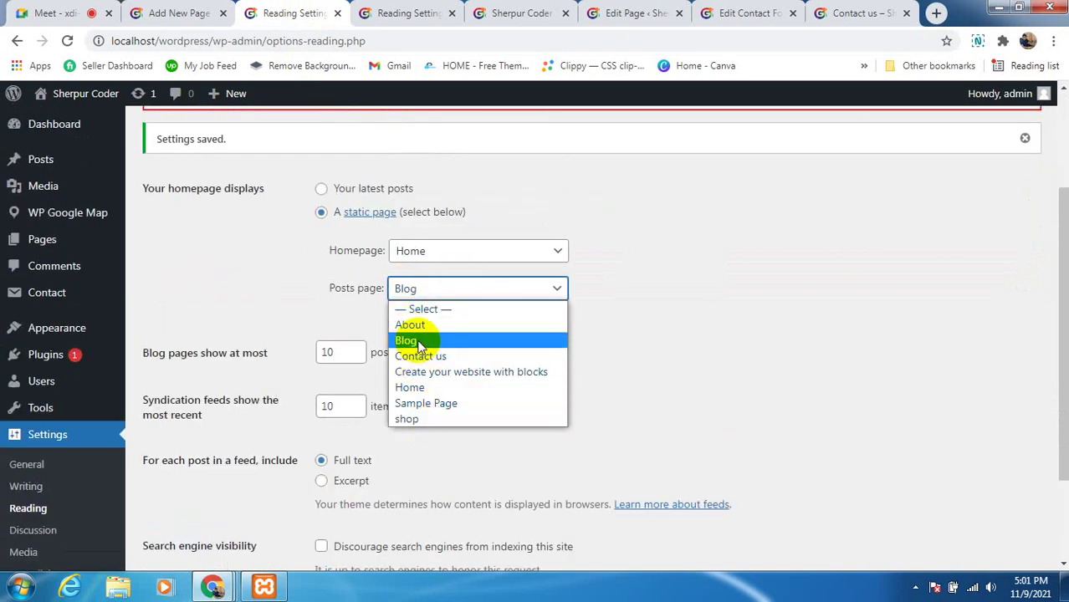
pyautogui.click(418, 342)
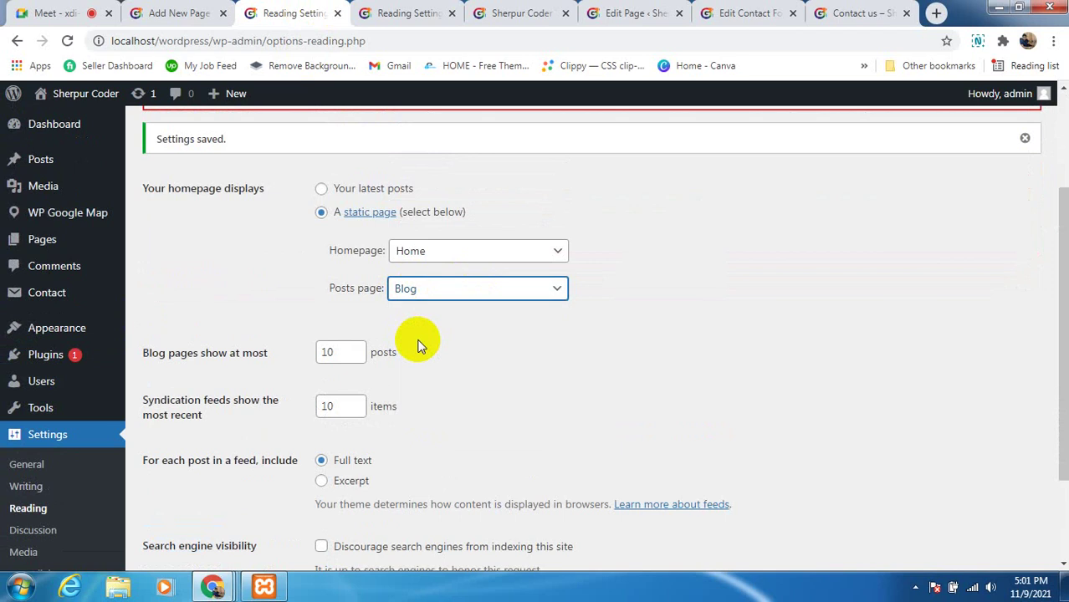
pyautogui.click(430, 264)
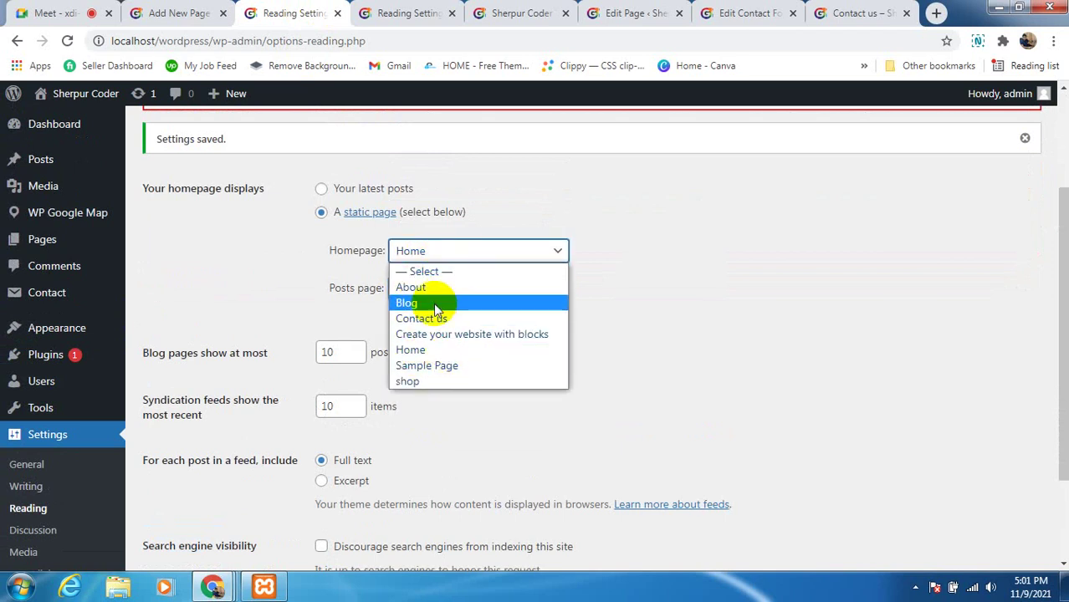
pyautogui.click(437, 350)
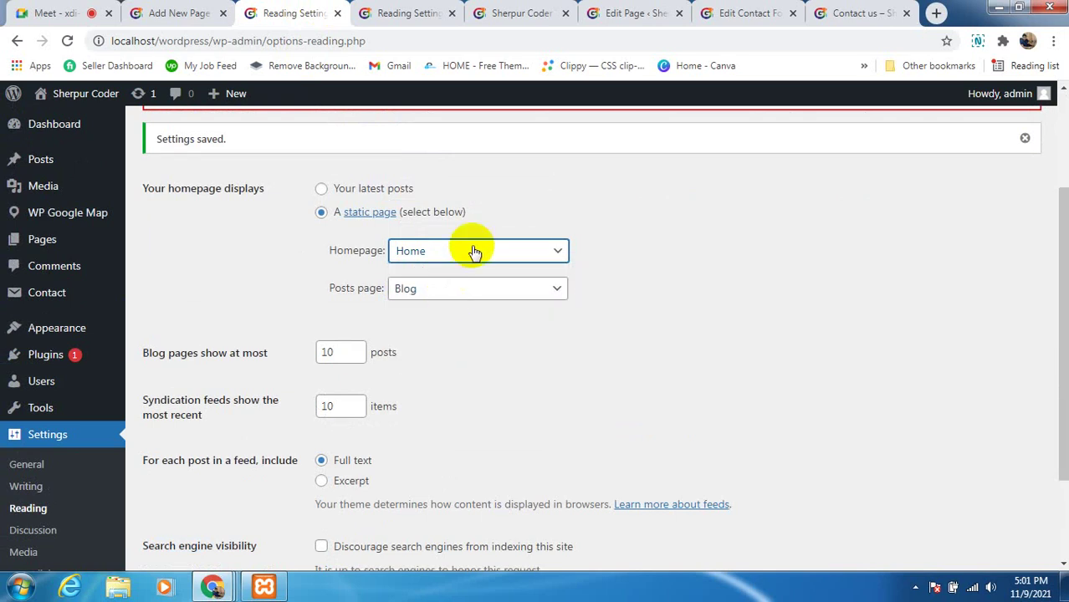
# Change 'Blog pages show at most' from 10 to 5 posts
pyautogui.scroll(-1, 473, 244)
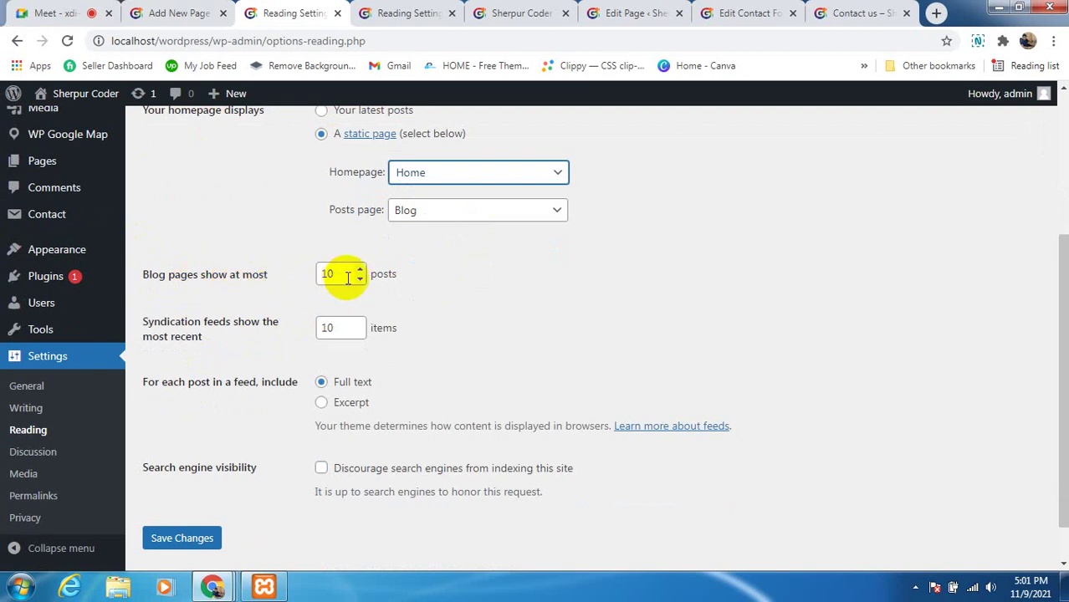
pyautogui.scroll(2, 463, 299)
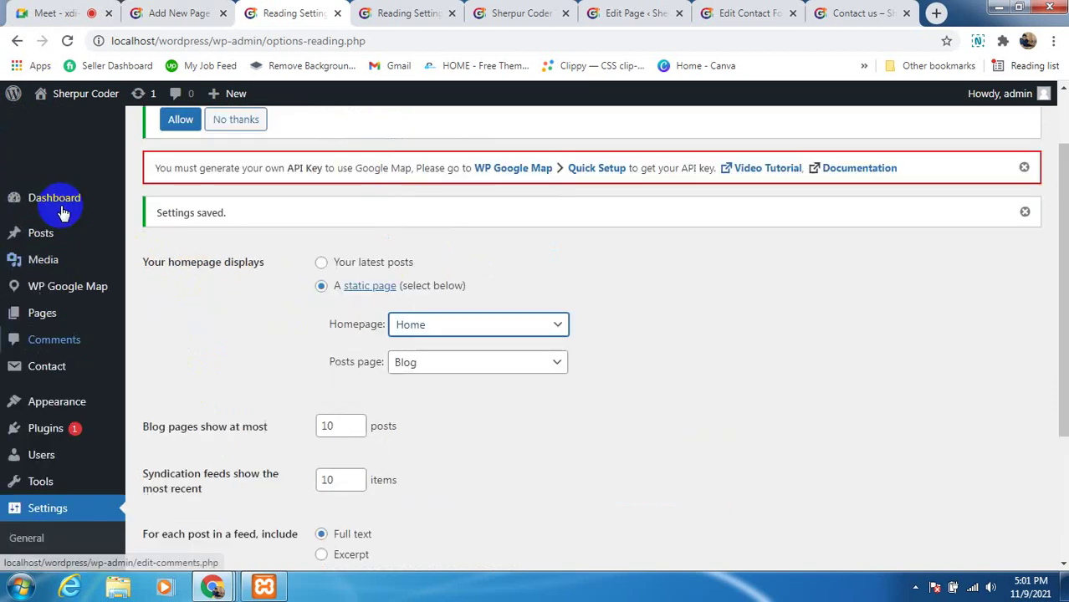
pyautogui.moveTo(72, 259)
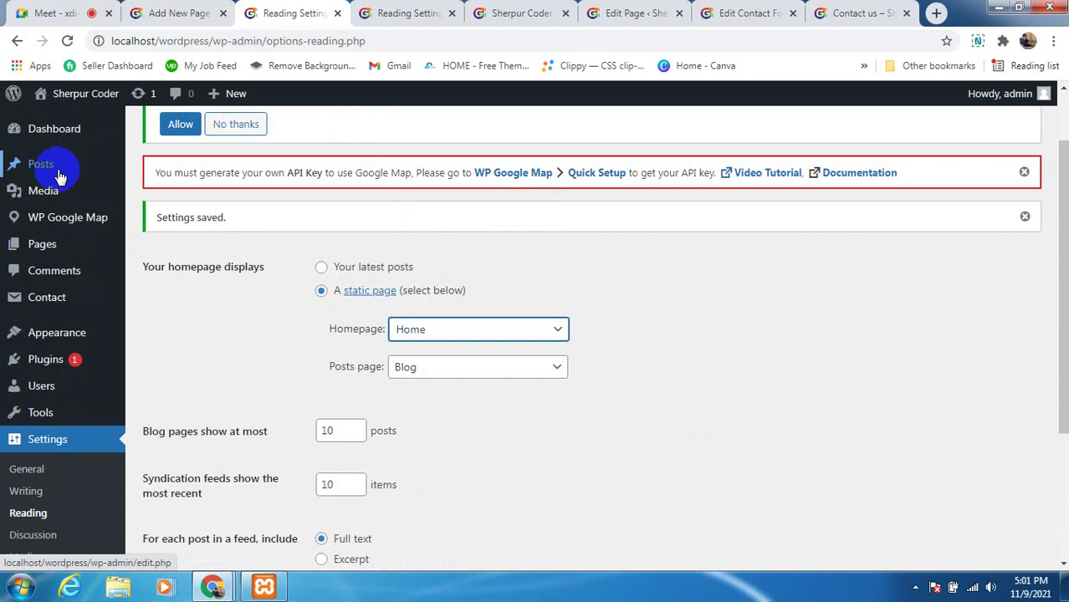
pyautogui.moveTo(53, 168)
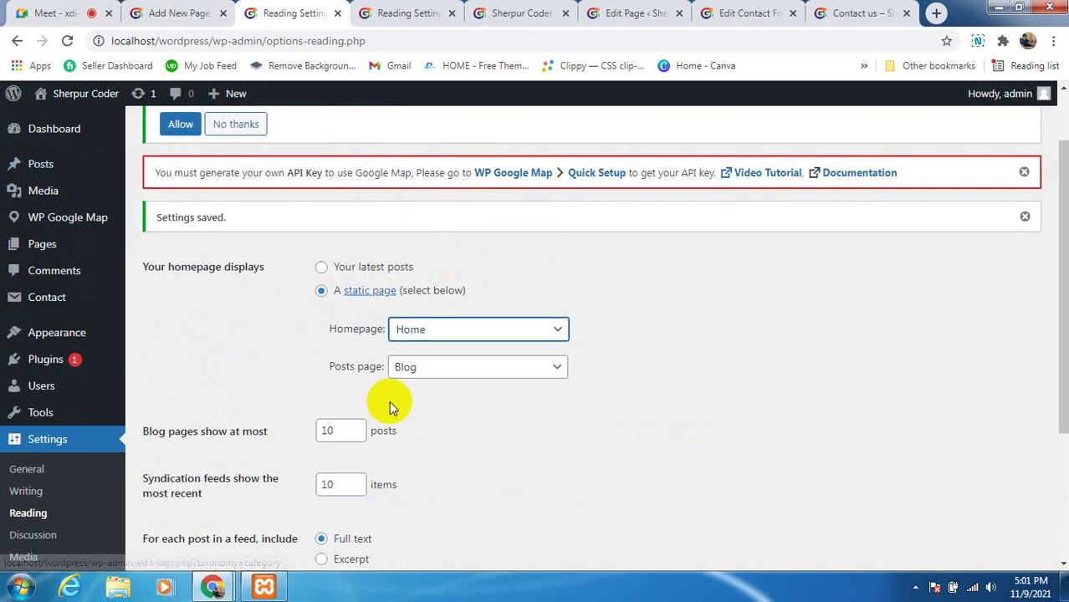
pyautogui.scroll(-1, 389, 401)
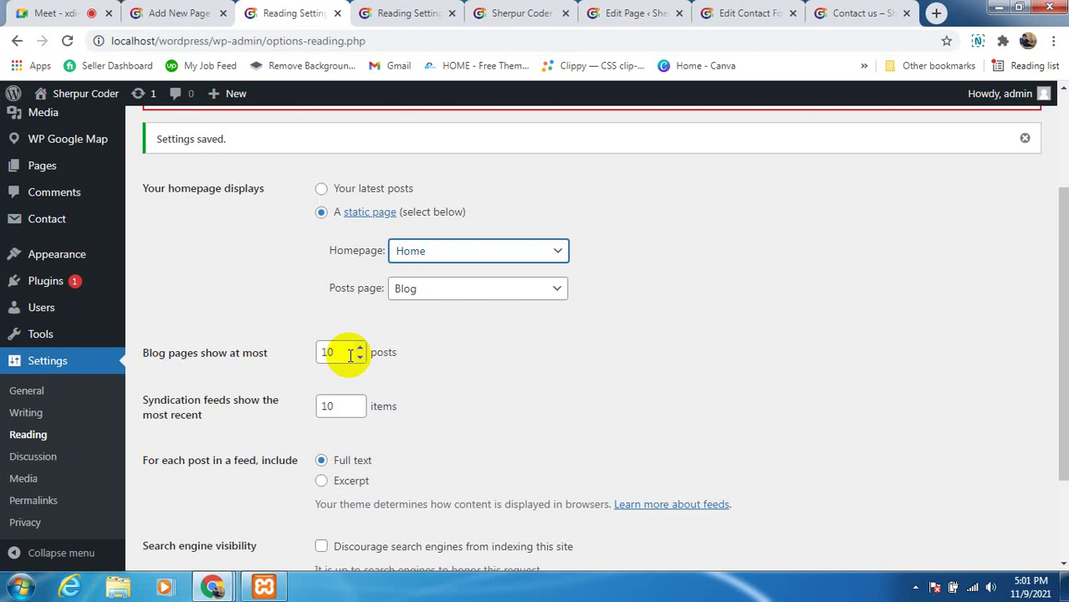
pyautogui.click(349, 352)
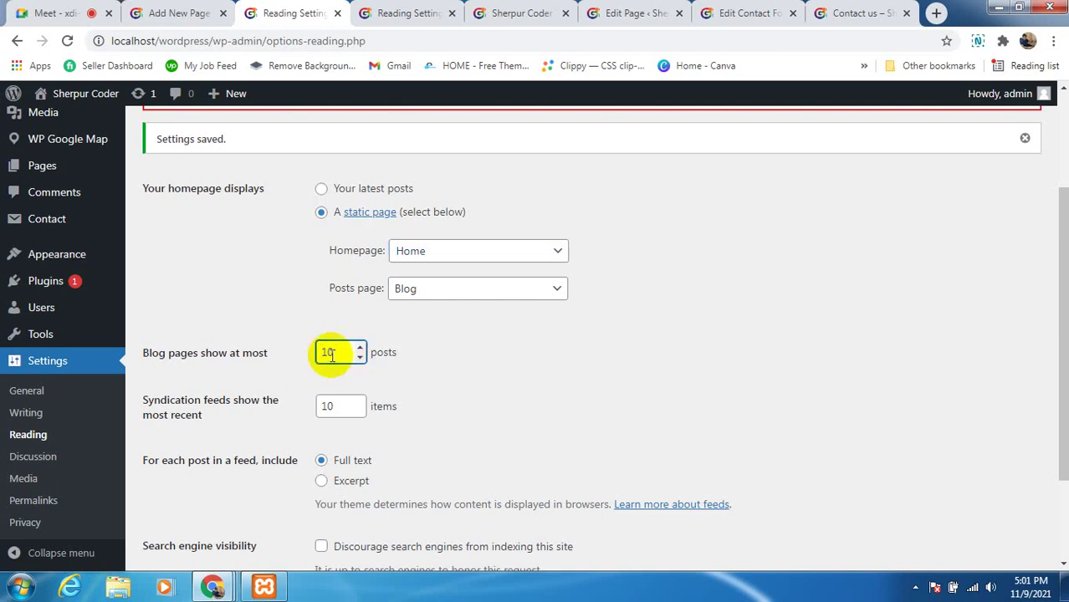
pyautogui.click(448, 372)
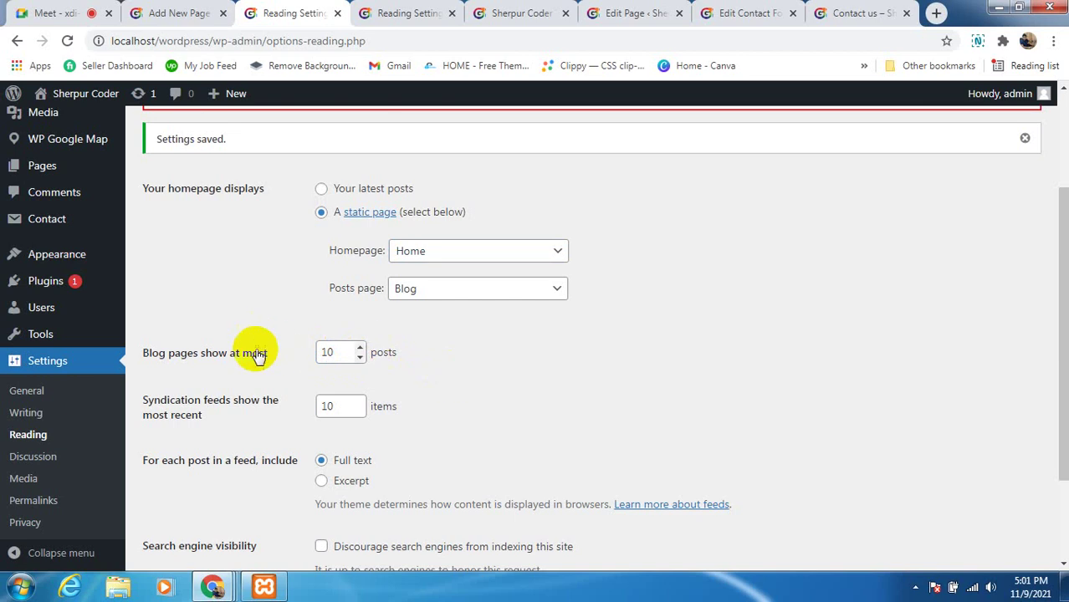
pyautogui.click(318, 352)
pyautogui.scroll(-2, 486, 382)
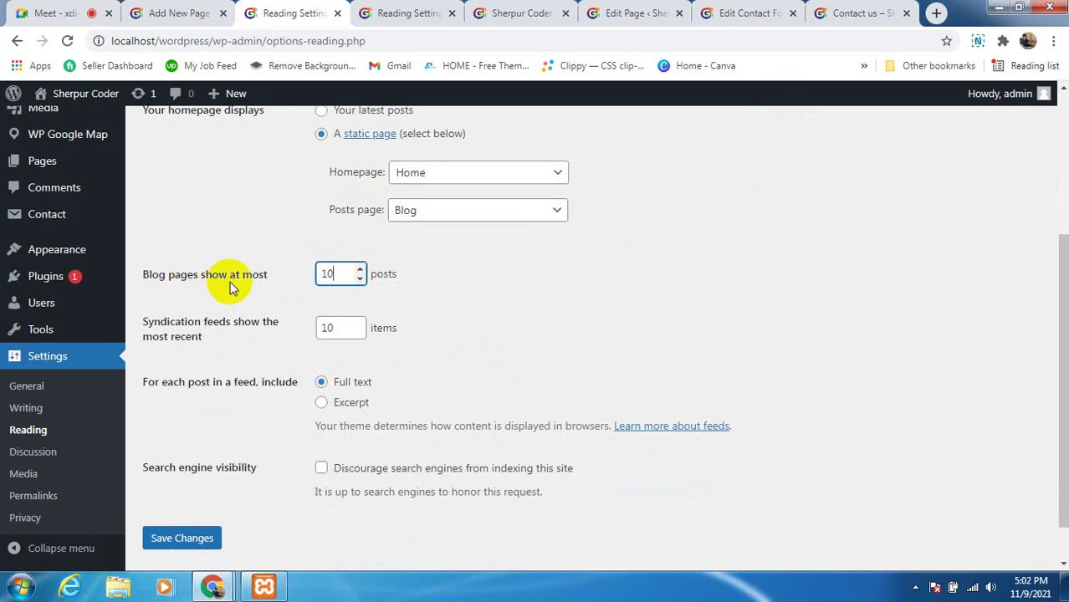
pyautogui.press('BackSpace')
pyautogui.press('BackSpace')
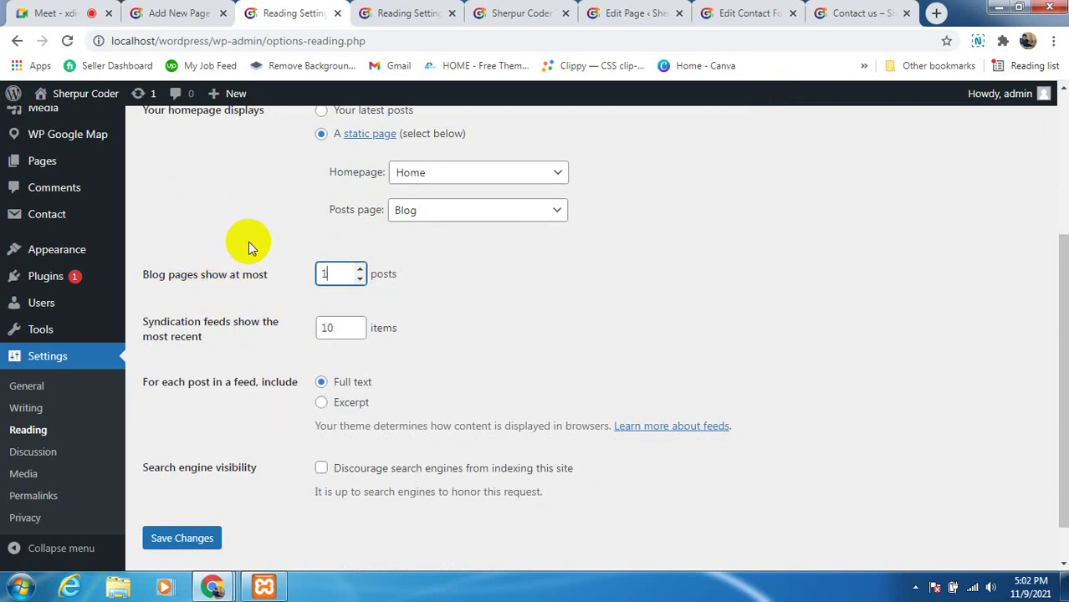
pyautogui.write('5')
pyautogui.click(461, 335)
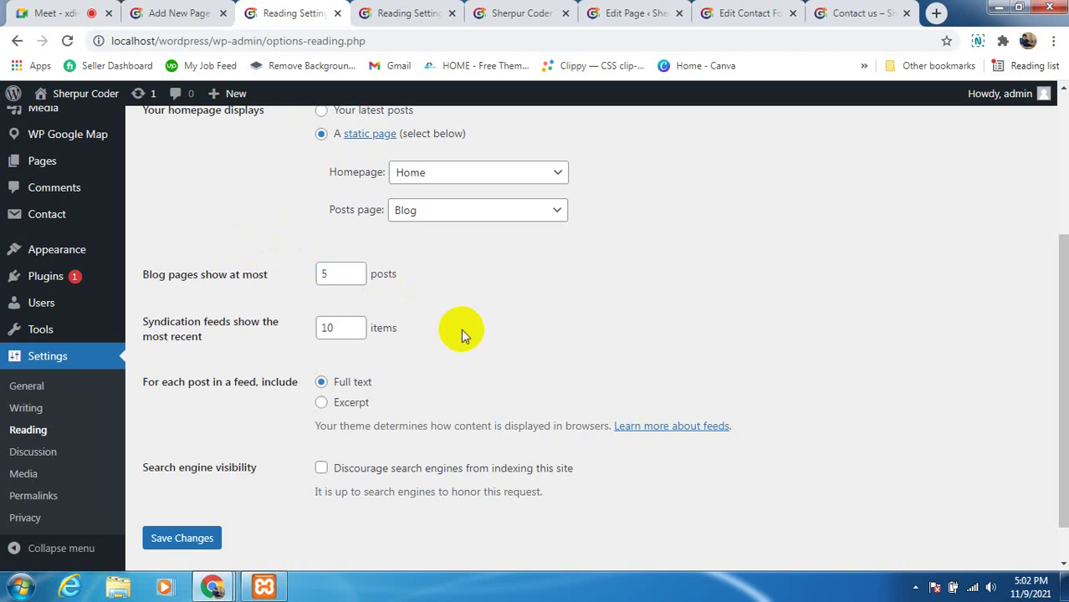
pyautogui.scroll(-1, 463, 333)
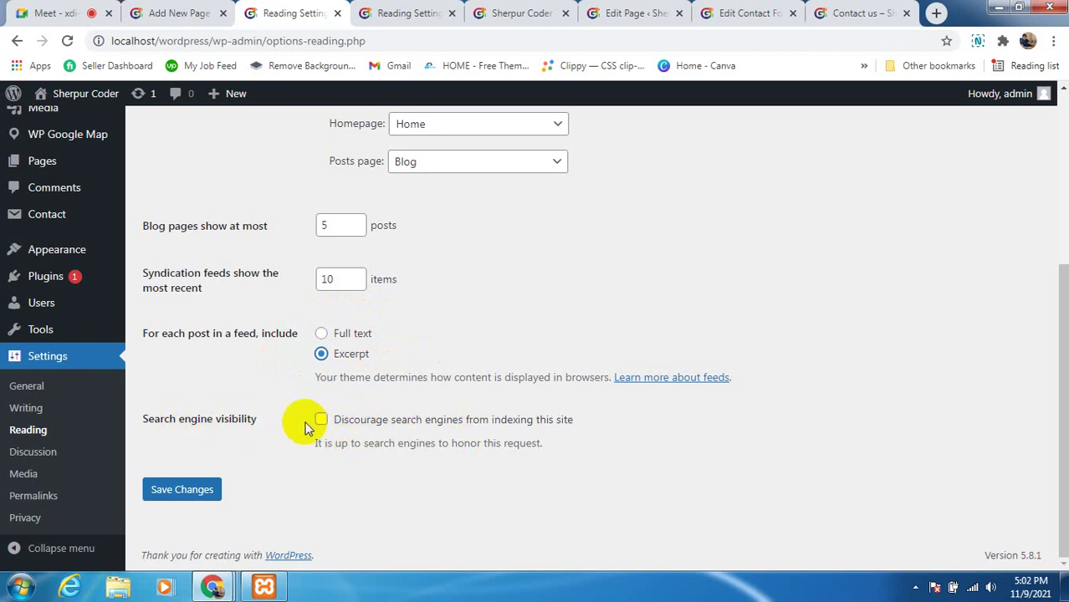
# Save the Reading settings and review the saved homepage display options
pyautogui.click(189, 496)
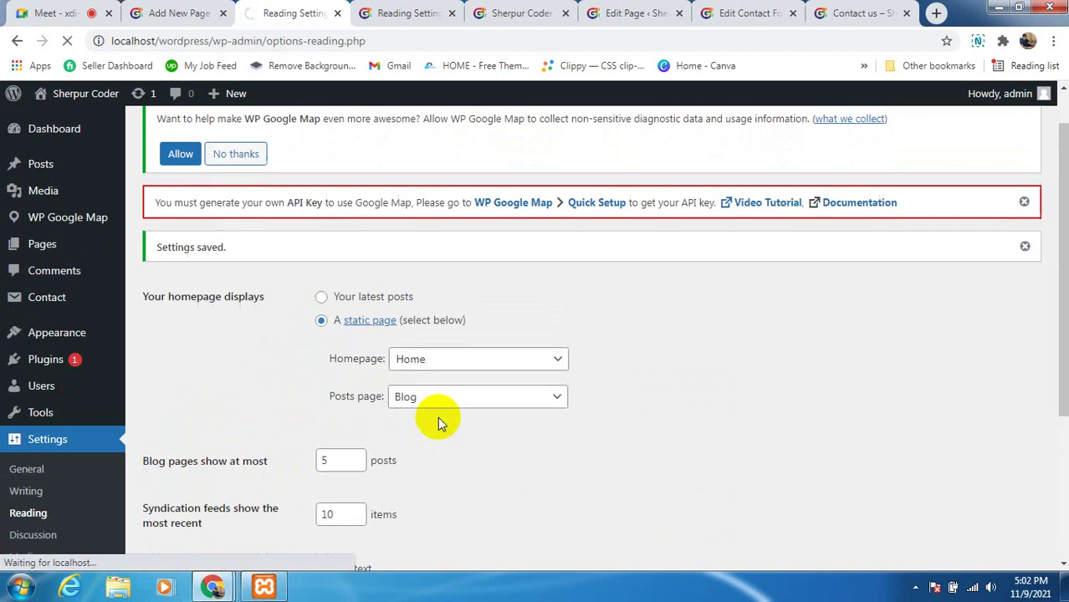
pyautogui.scroll(-3, 438, 422)
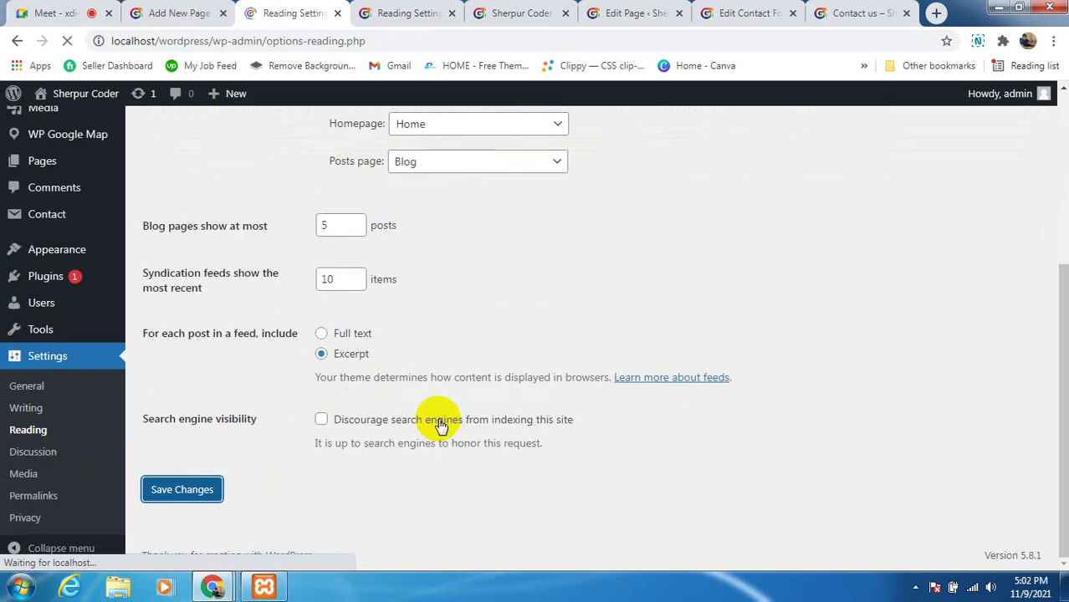
pyautogui.scroll(-2, 507, 335)
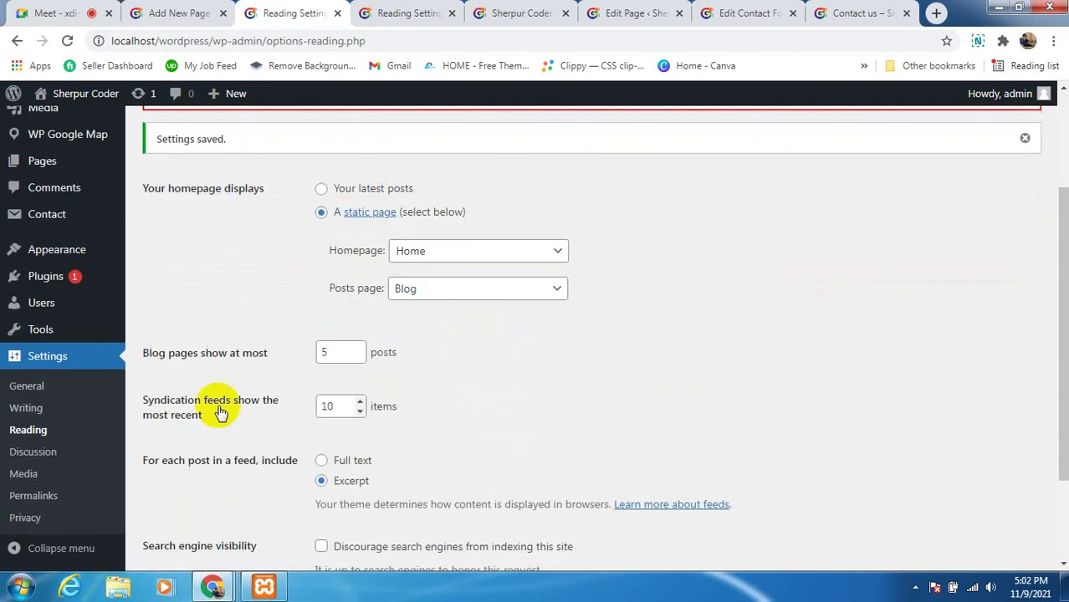
pyautogui.scroll(-1, 303, 414)
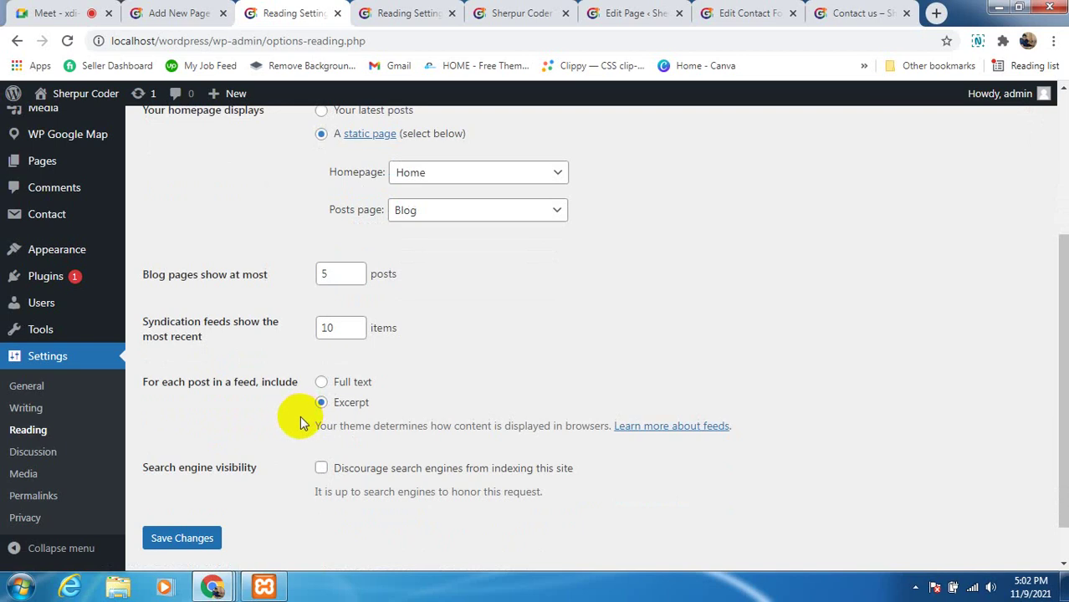
pyautogui.scroll(2, 294, 407)
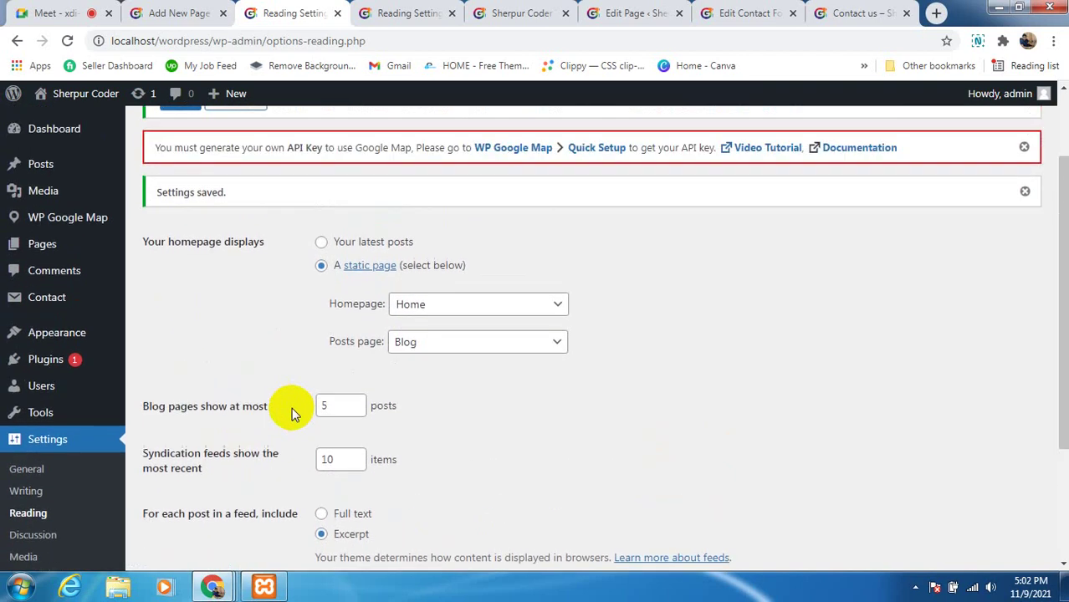
pyautogui.scroll(2, 291, 408)
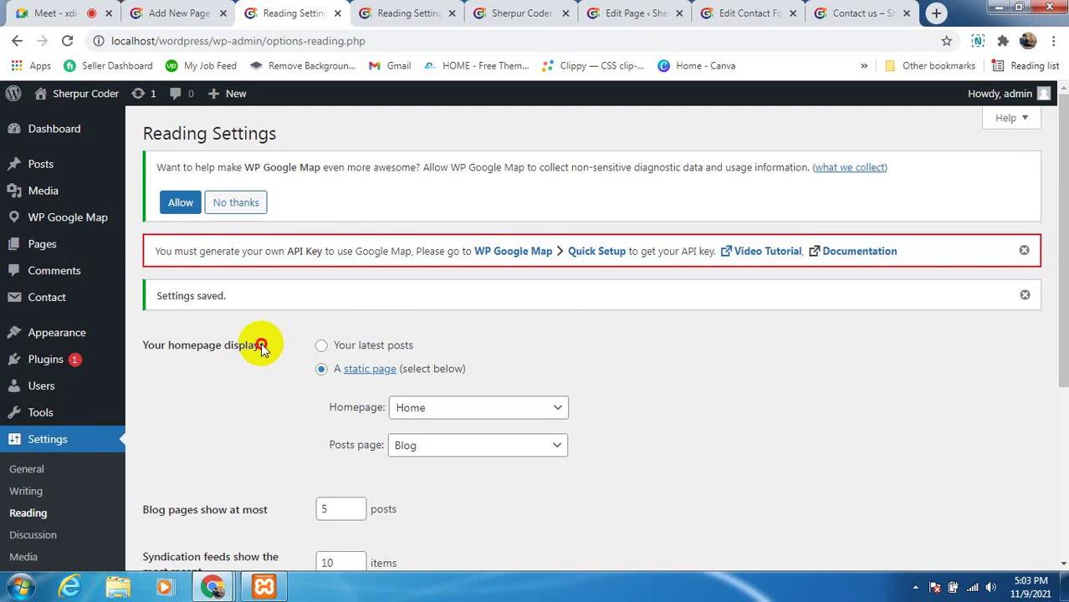
pyautogui.moveTo(264, 345); pyautogui.dragTo(155, 347)
pyautogui.click(154, 347)
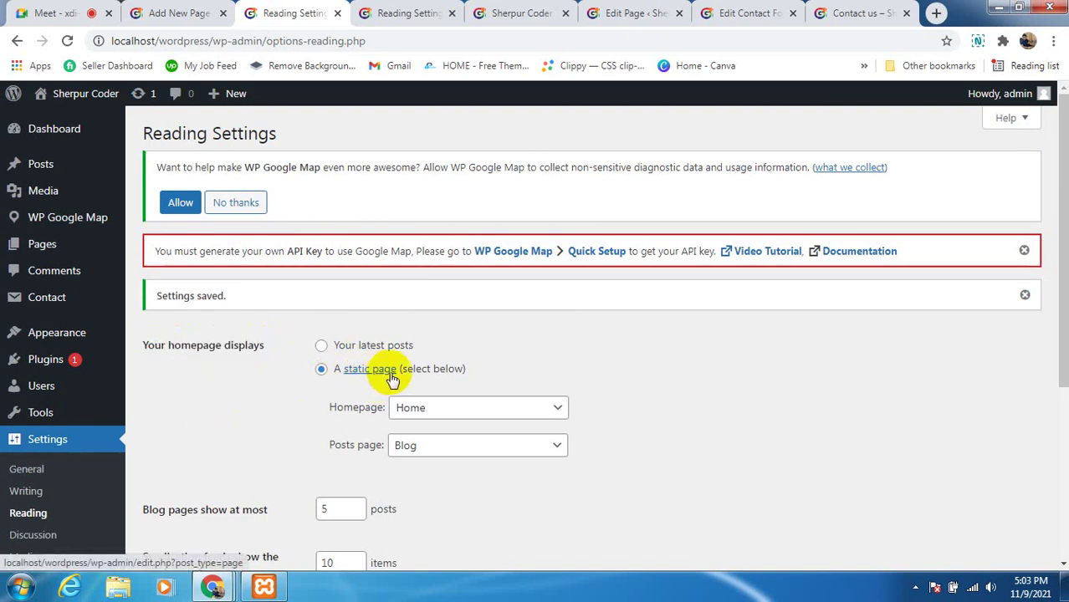
pyautogui.scroll(-2, 429, 466)
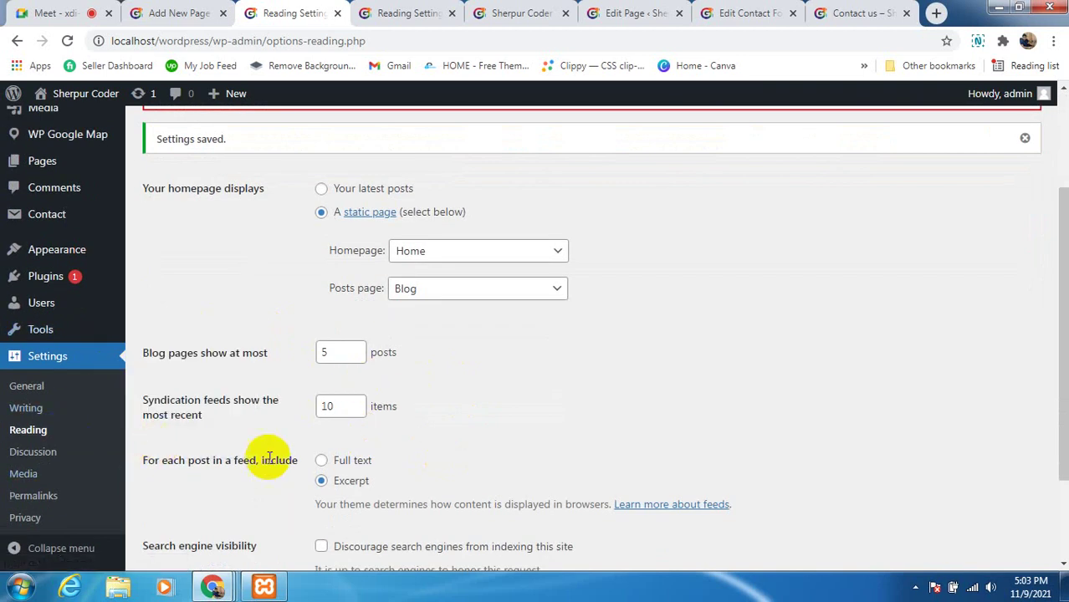
pyautogui.scroll(-1, 263, 458)
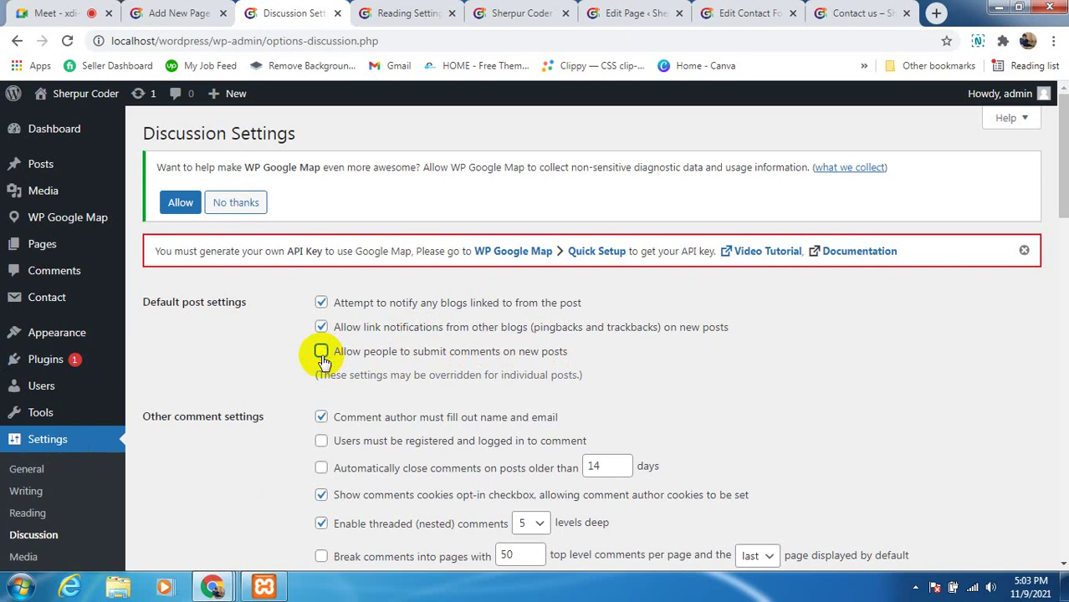
pyautogui.scroll(-2, 323, 361)
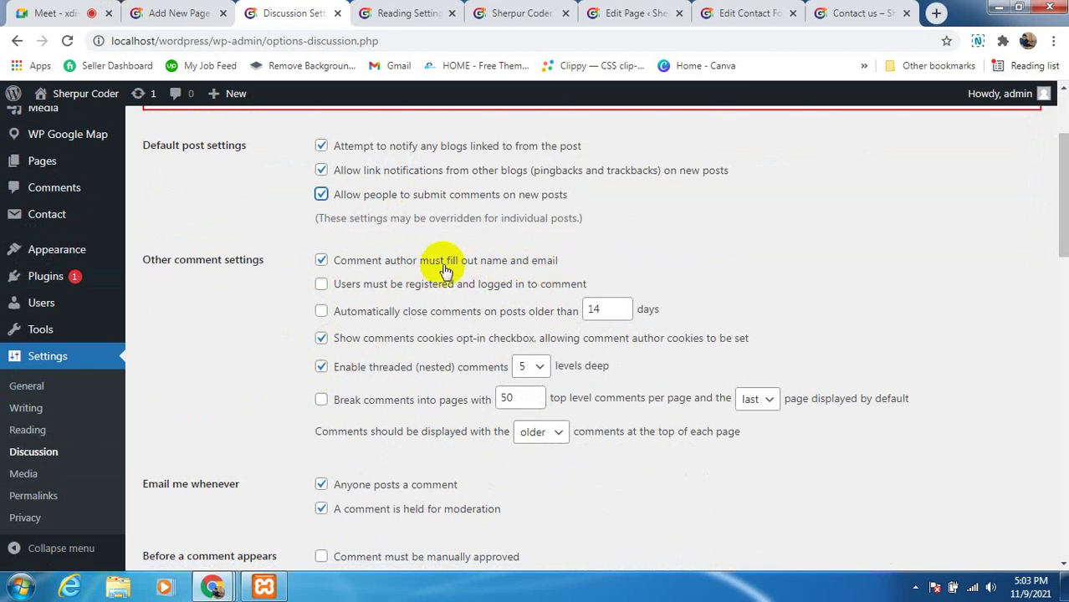
pyautogui.click(324, 266)
pyautogui.click(322, 264)
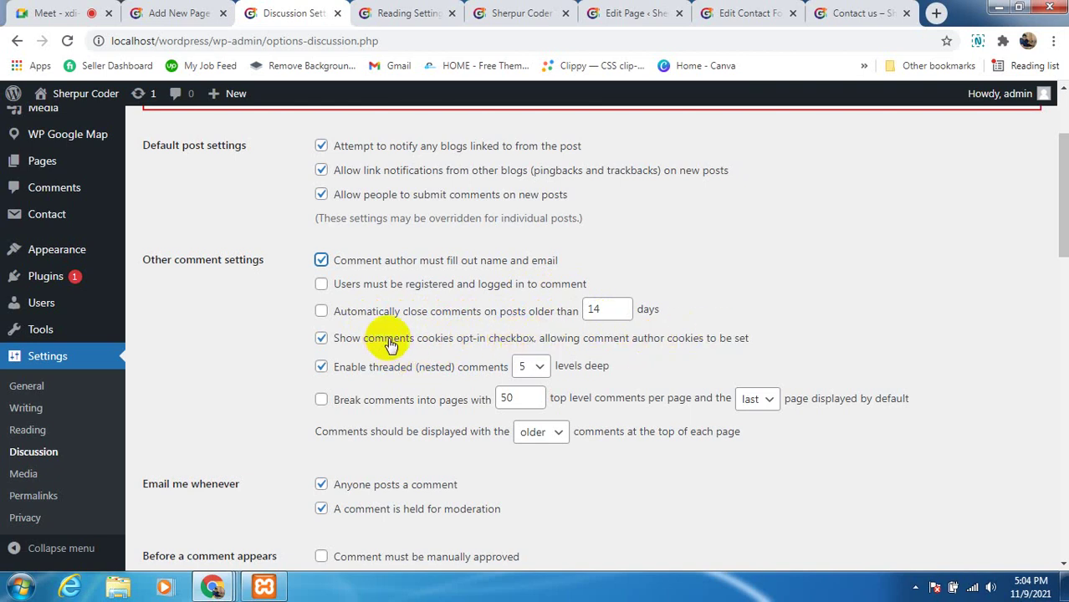
pyautogui.click(324, 342)
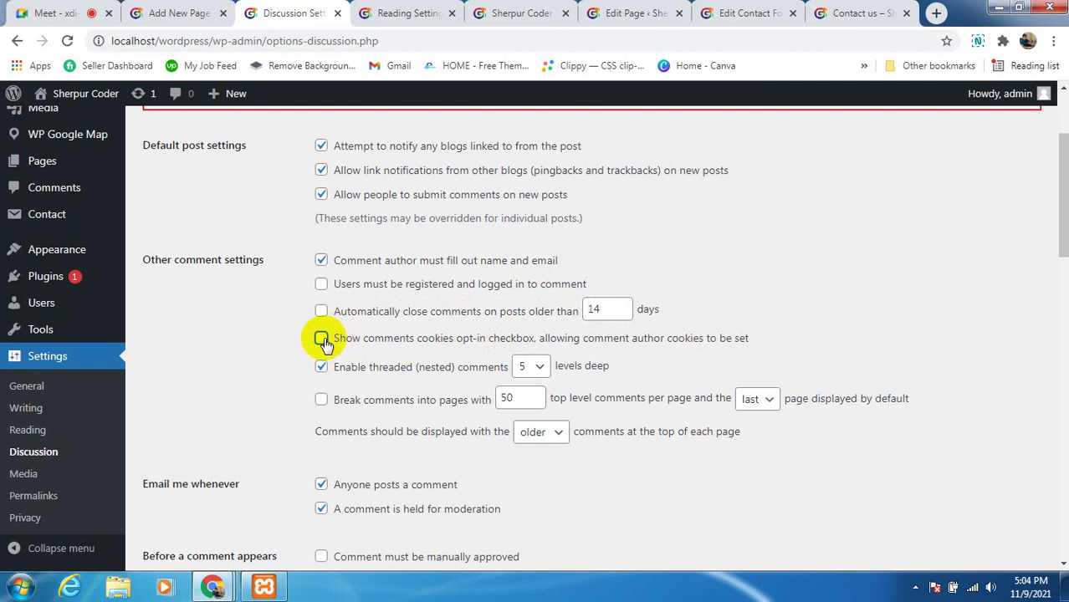
pyautogui.click(322, 340)
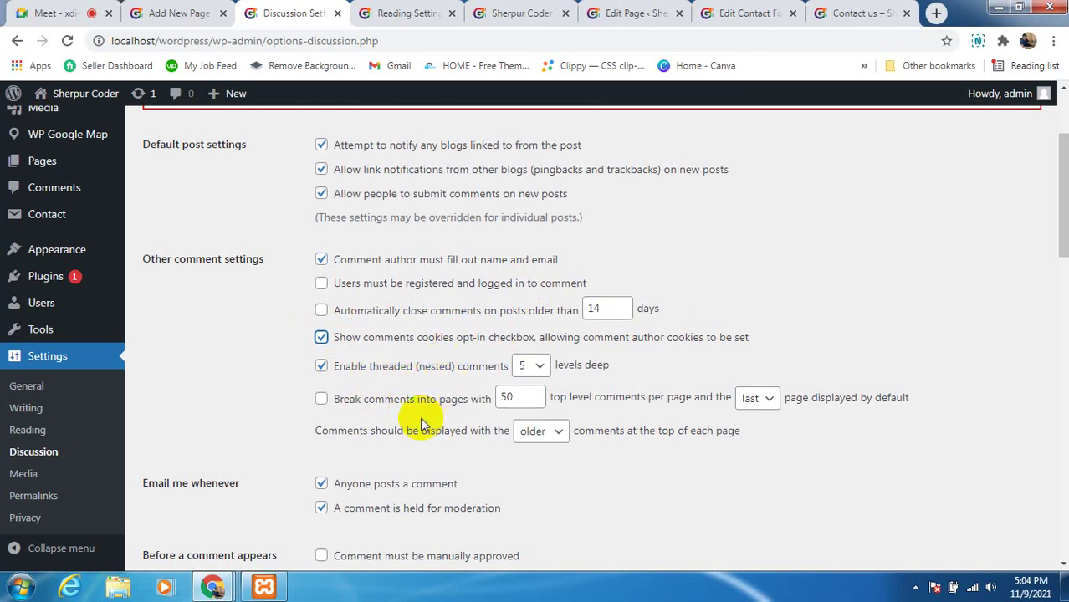
# Set the Default Avatar to Gravatar Logo after trying Identicon, then go back to the Google Meet call
pyautogui.scroll(-1, 420, 417)
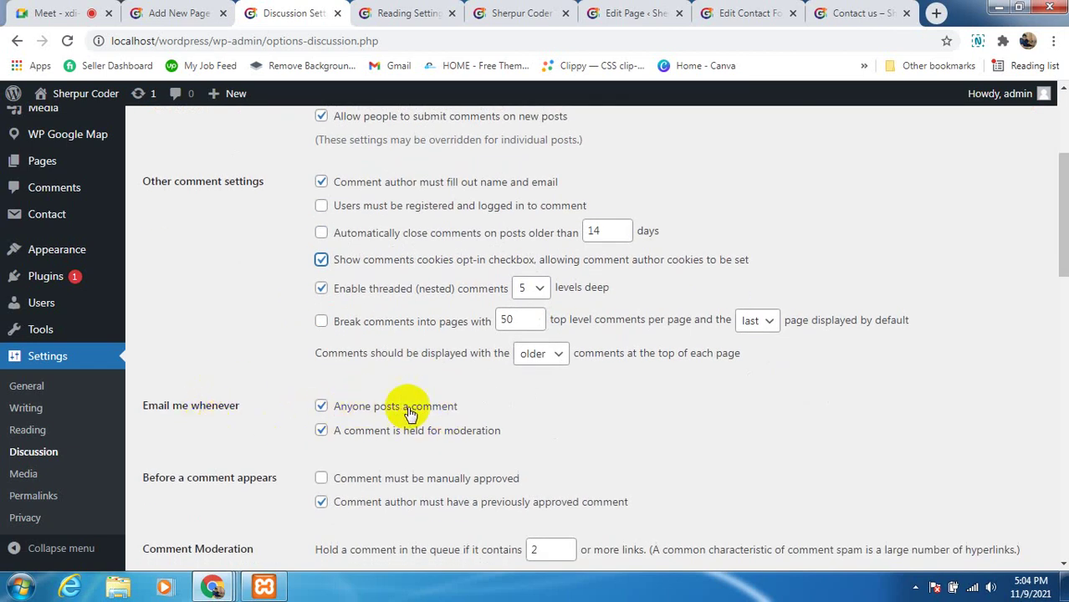
pyautogui.scroll(-2, 453, 410)
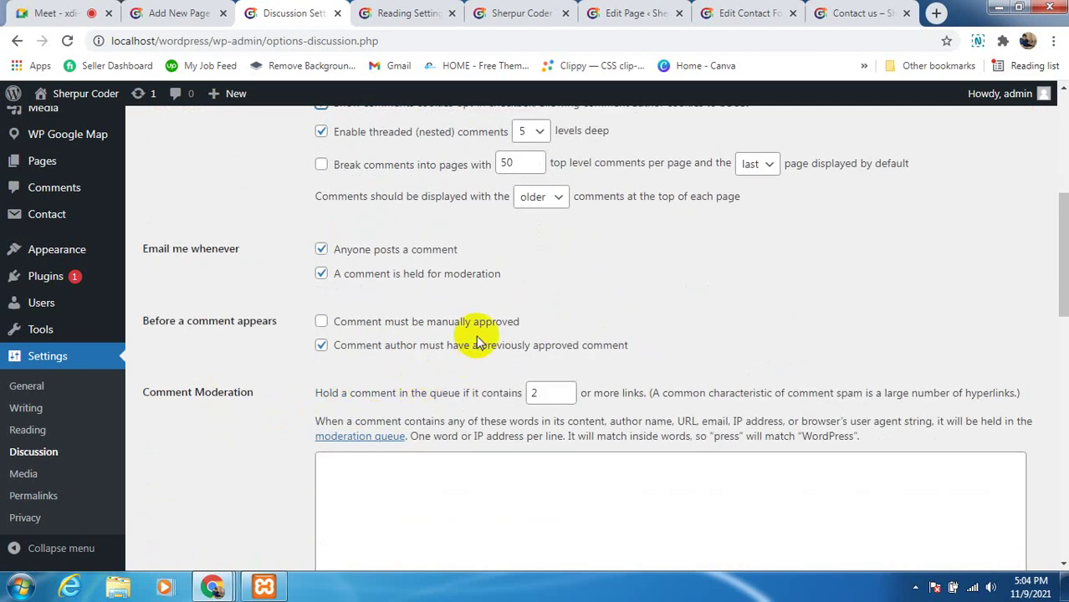
pyautogui.scroll(3, 251, 452)
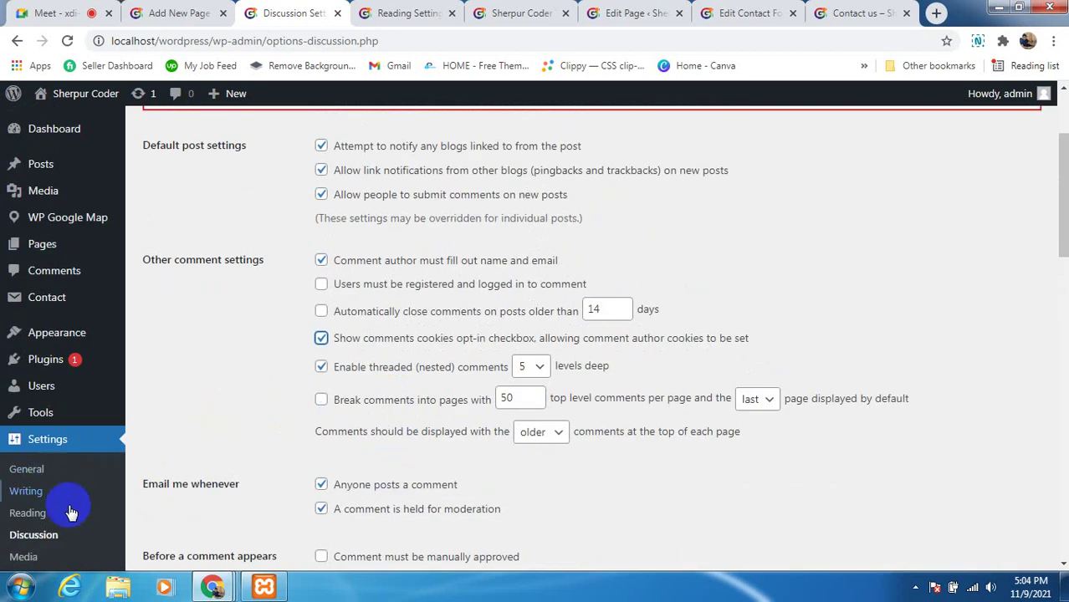
pyautogui.scroll(-1, 380, 398)
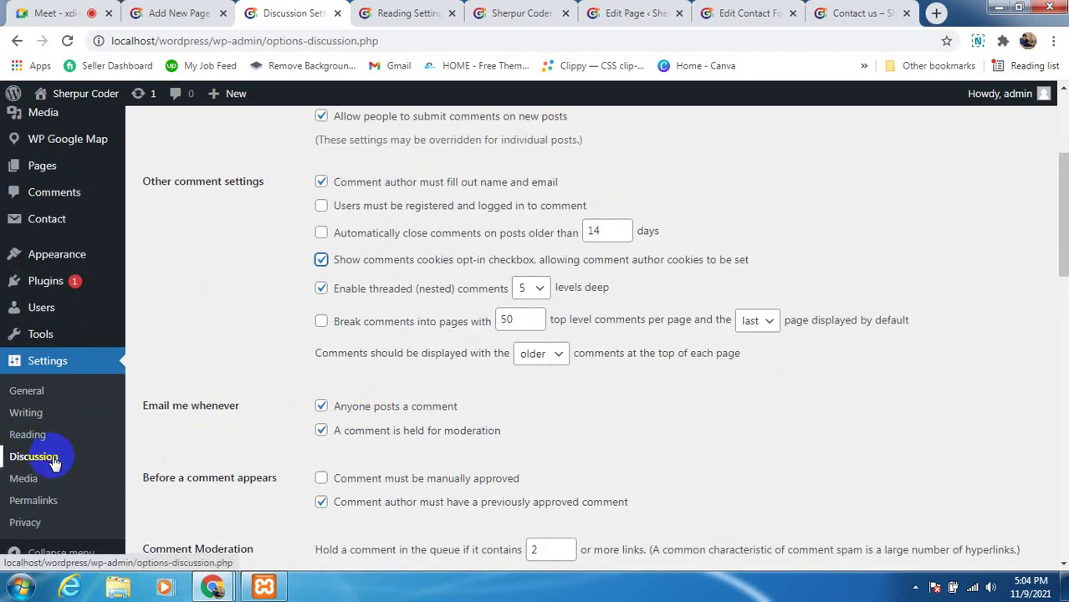
pyautogui.scroll(-6, 401, 468)
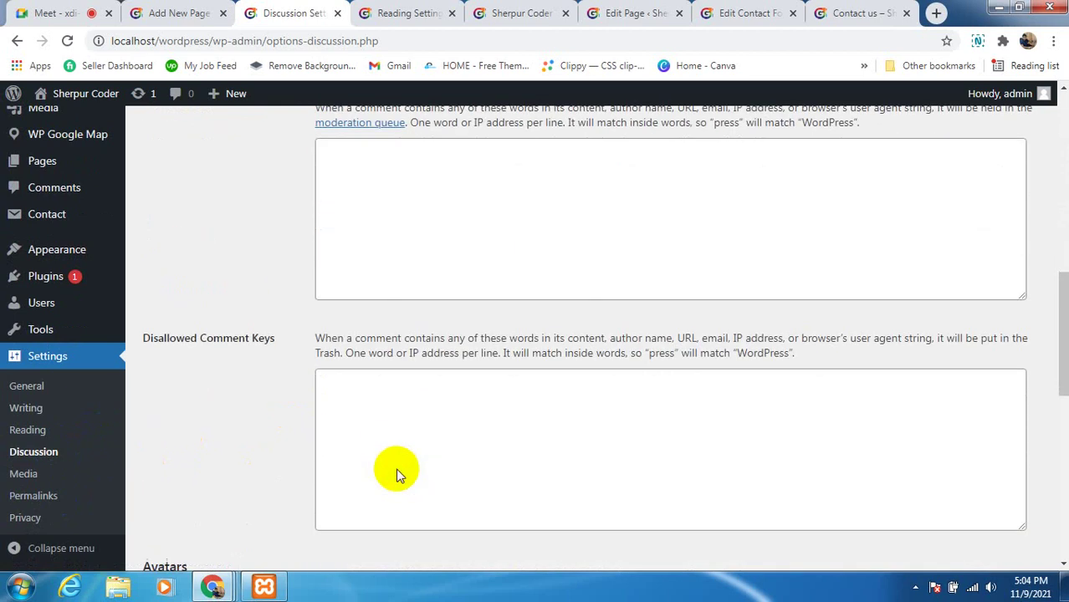
pyautogui.scroll(-6, 398, 473)
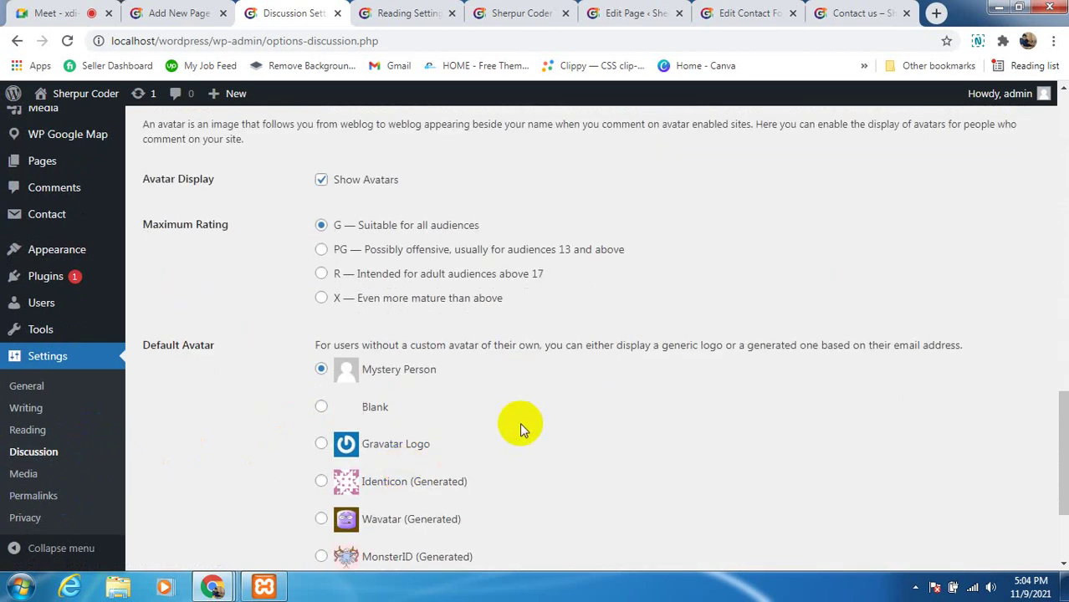
pyautogui.scroll(-3, 519, 422)
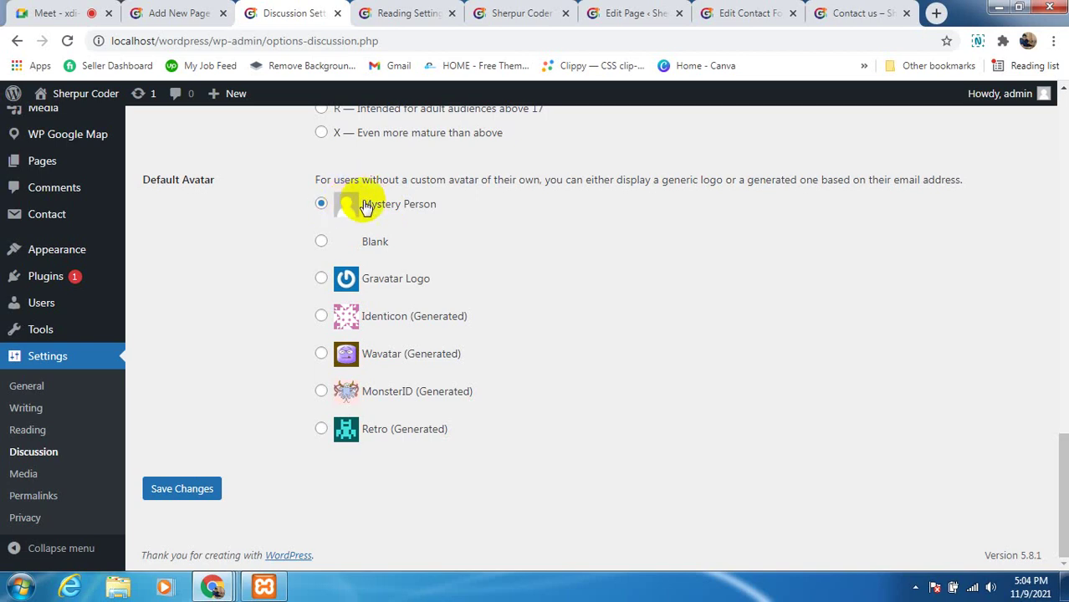
pyautogui.click(323, 317)
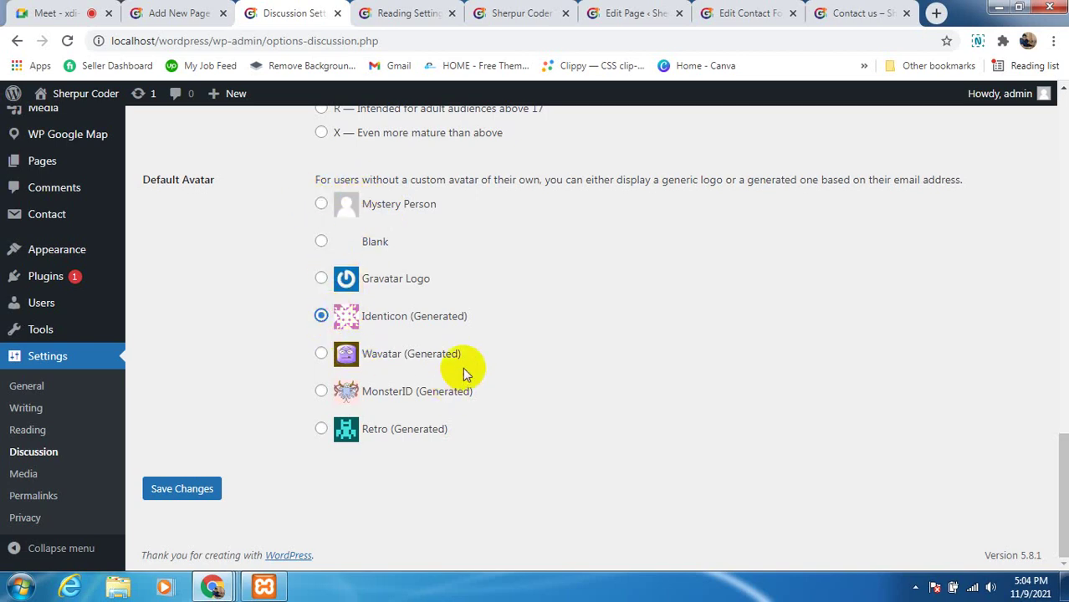
pyautogui.click(321, 277)
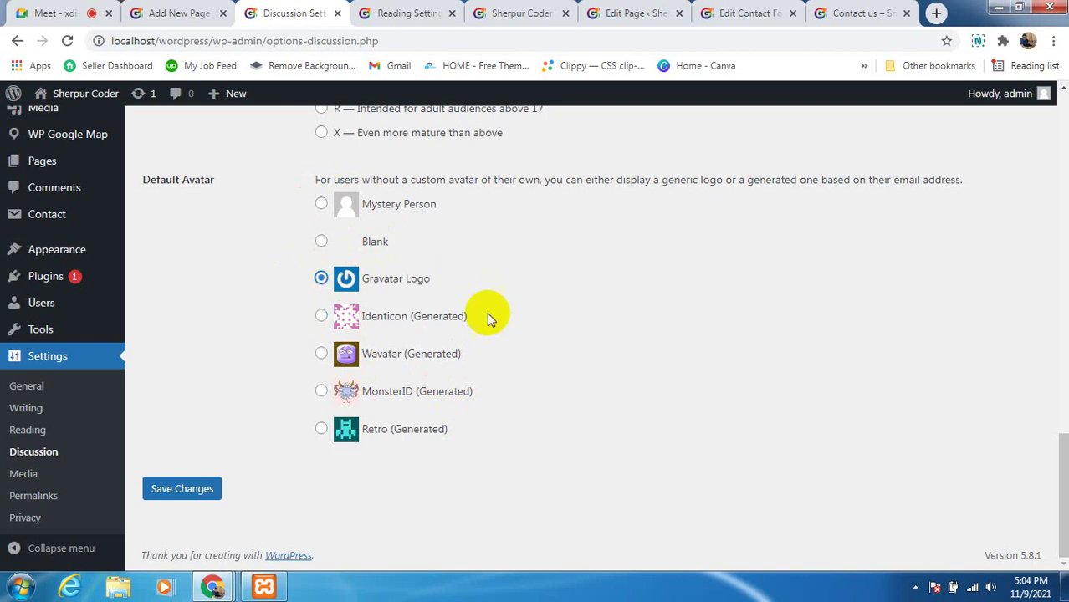
pyautogui.scroll(5, 411, 313)
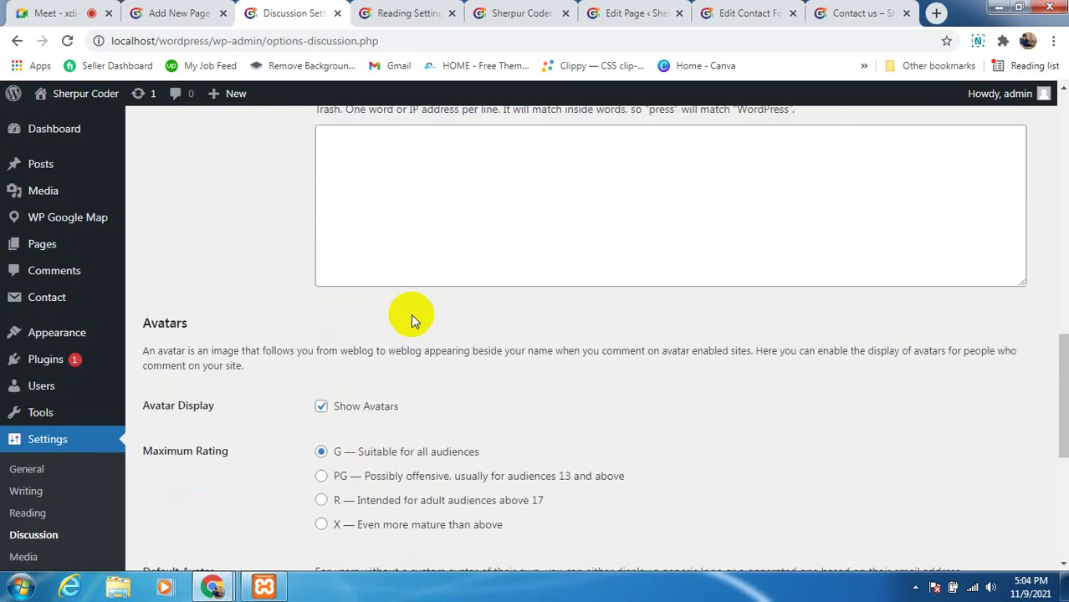
pyautogui.click(83, 19)
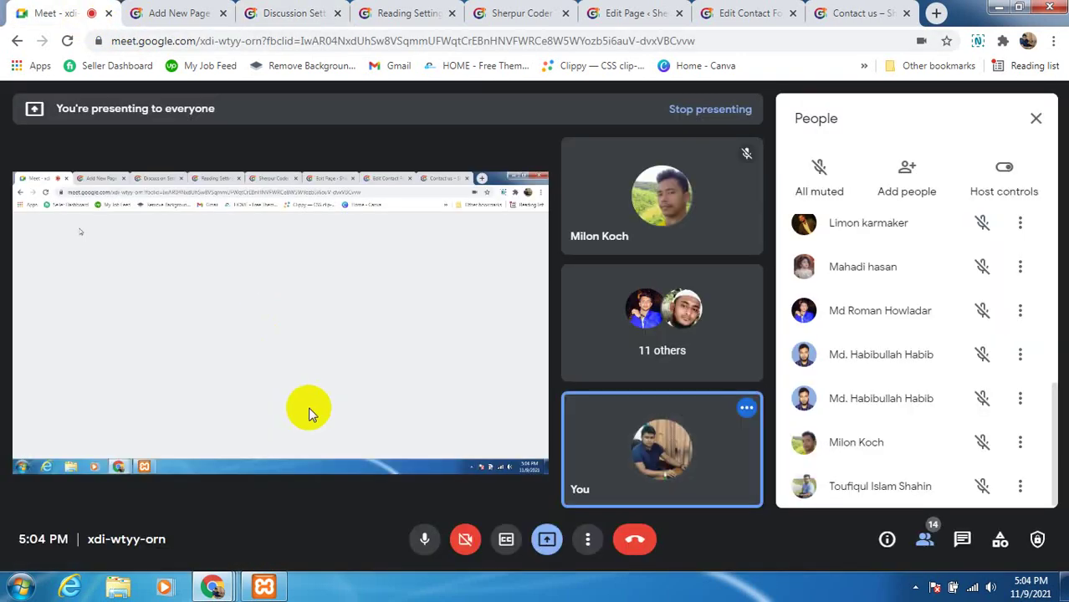
pyautogui.click(425, 541)
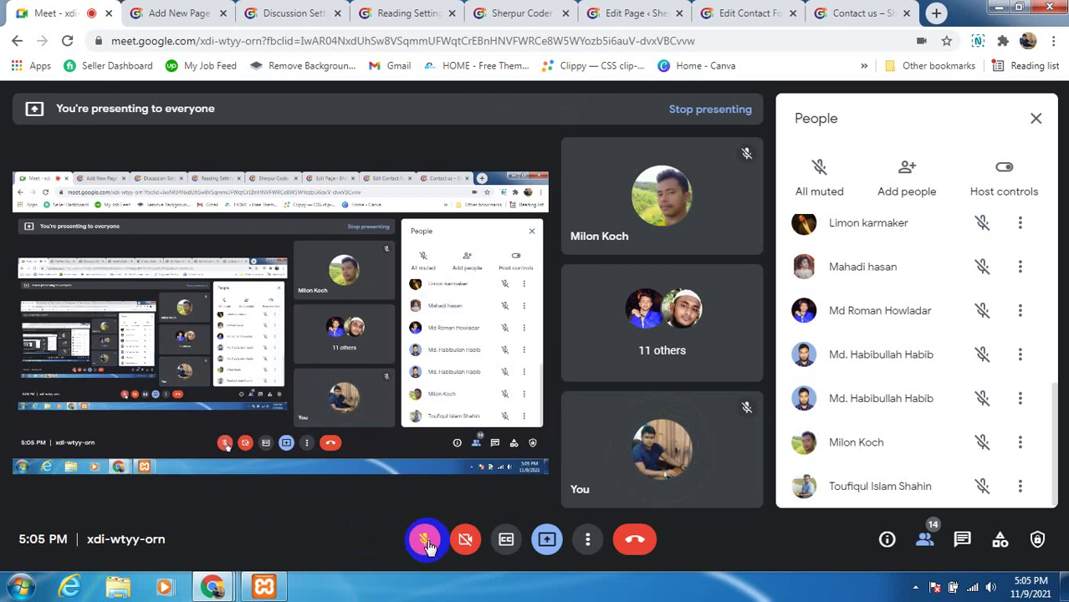
pyautogui.click(424, 539)
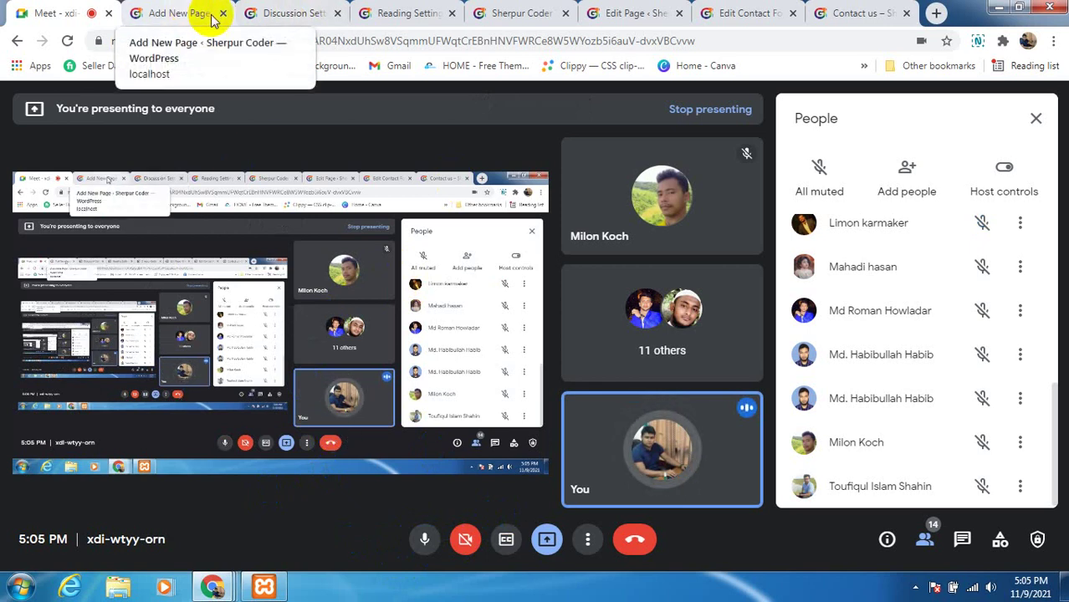
pyautogui.click(171, 15)
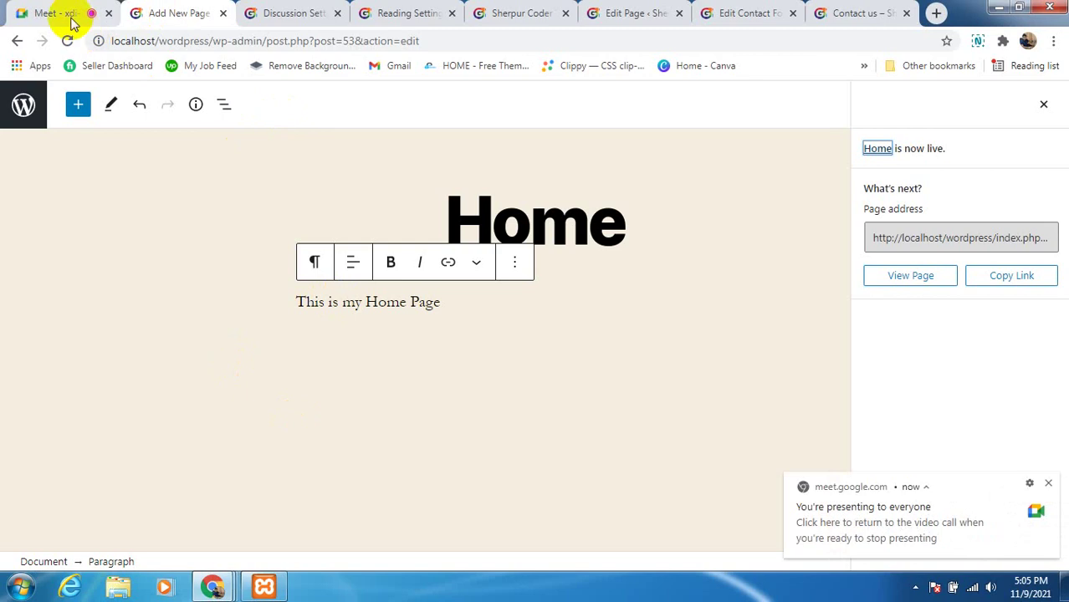
pyautogui.click(71, 14)
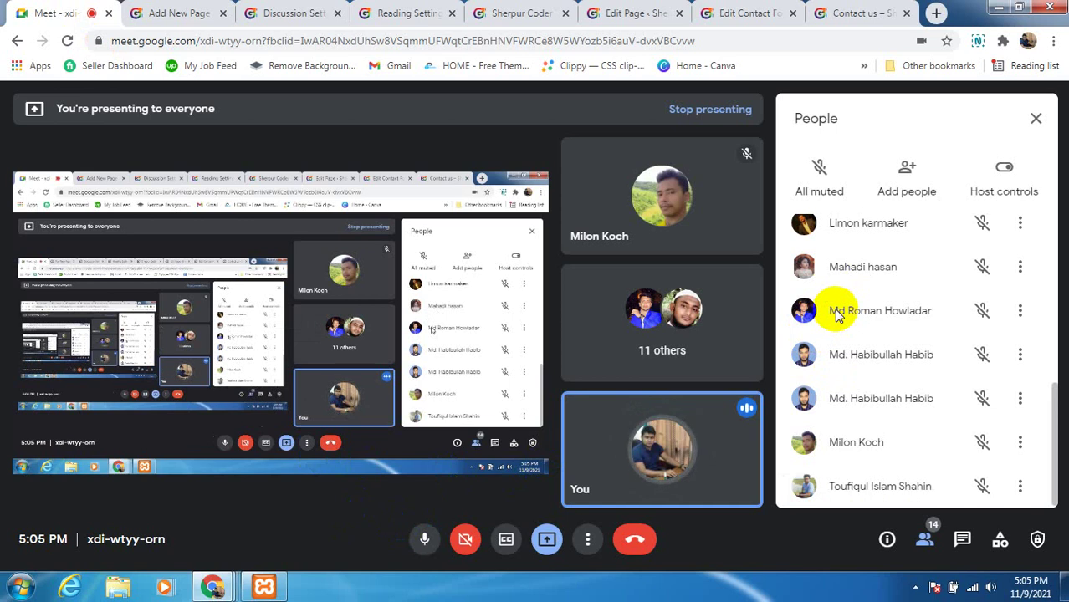
pyautogui.scroll(4, 832, 311)
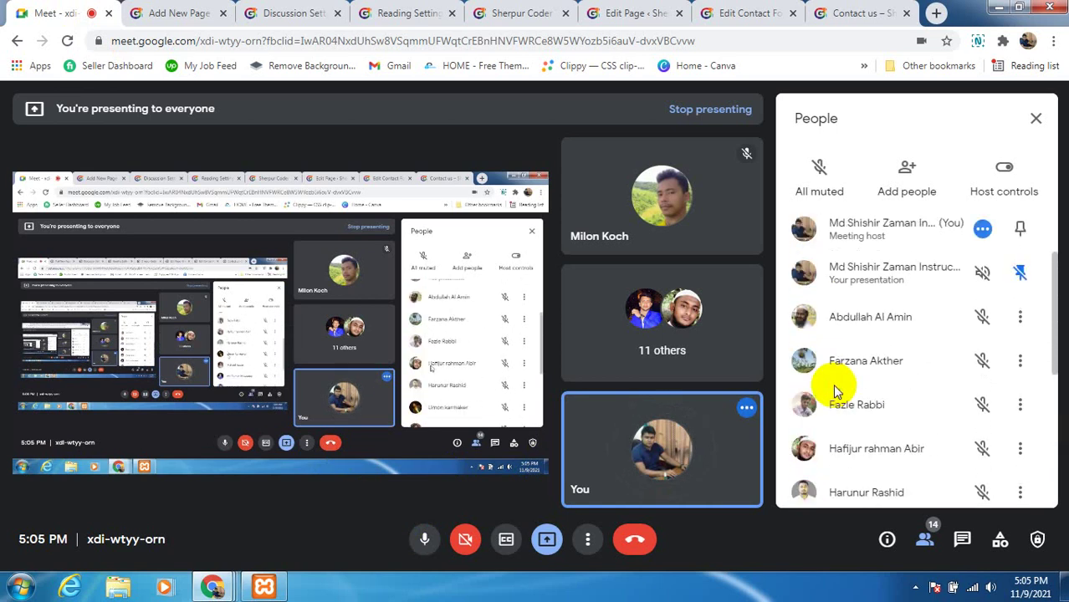
pyautogui.scroll(2, 833, 392)
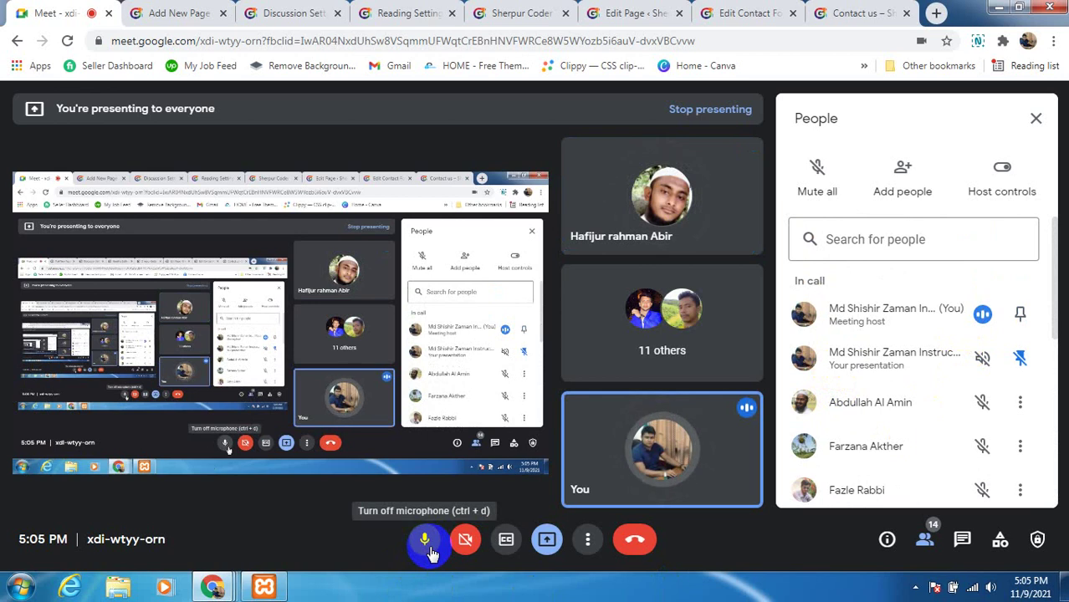
# Mute your own microphone in the Google Meet call
pyautogui.click(428, 550)
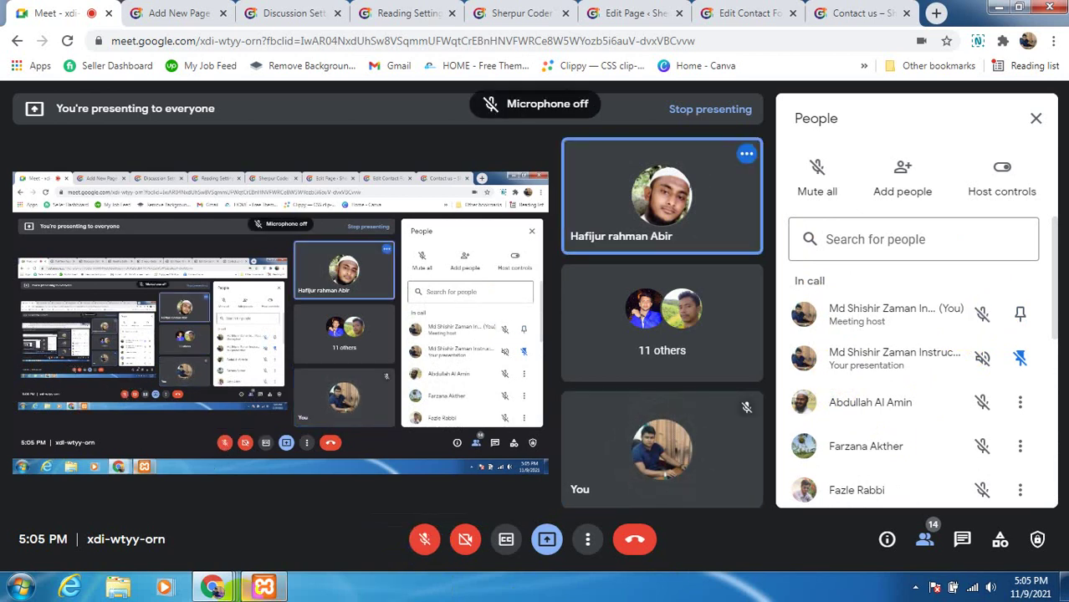
pyautogui.moveTo(264, 586)
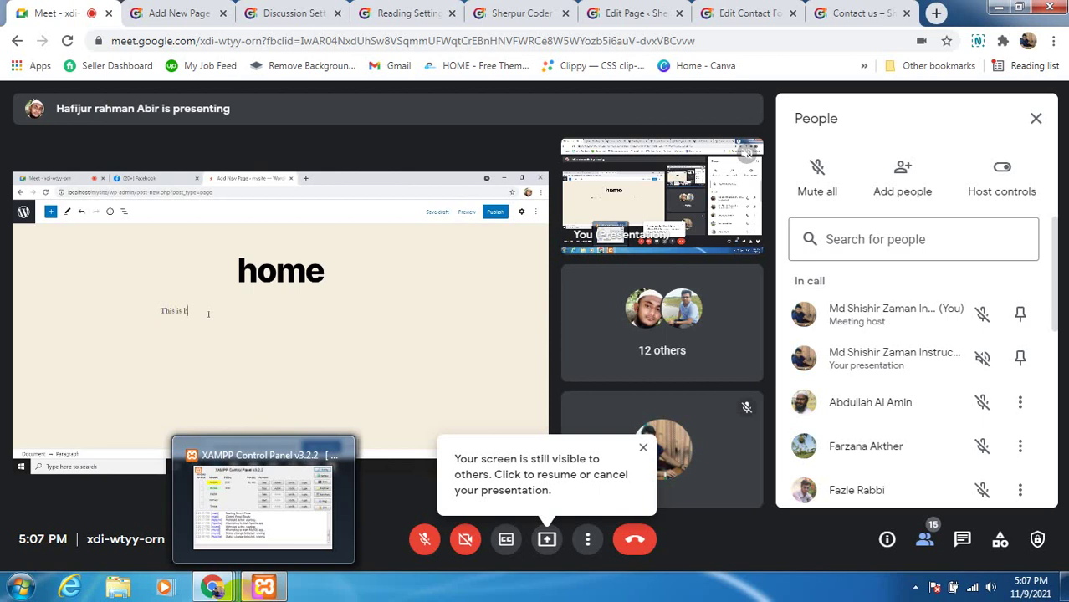
pyautogui.moveTo(213, 587)
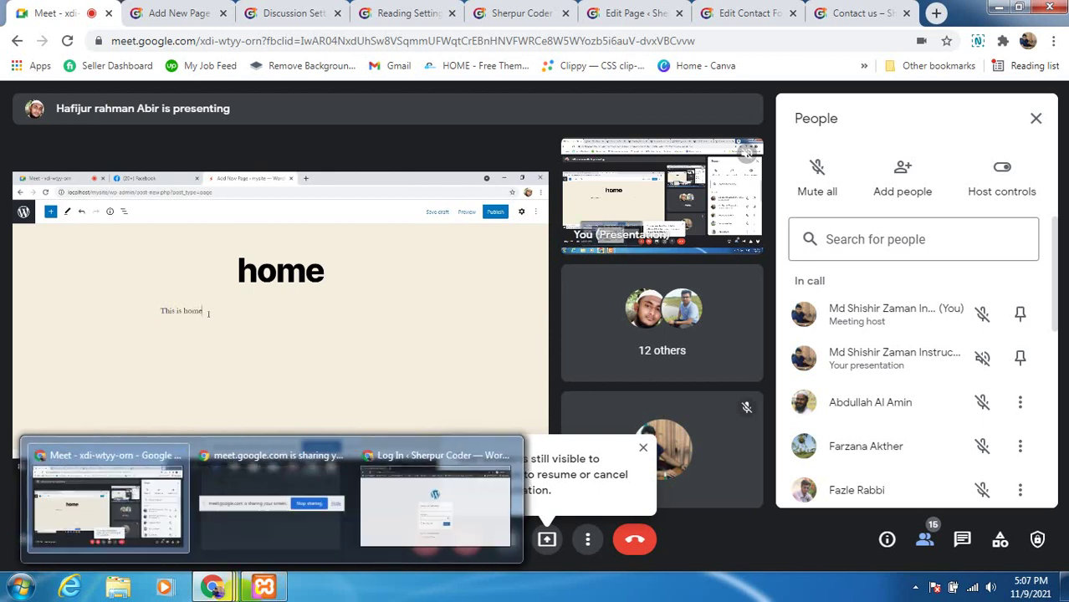
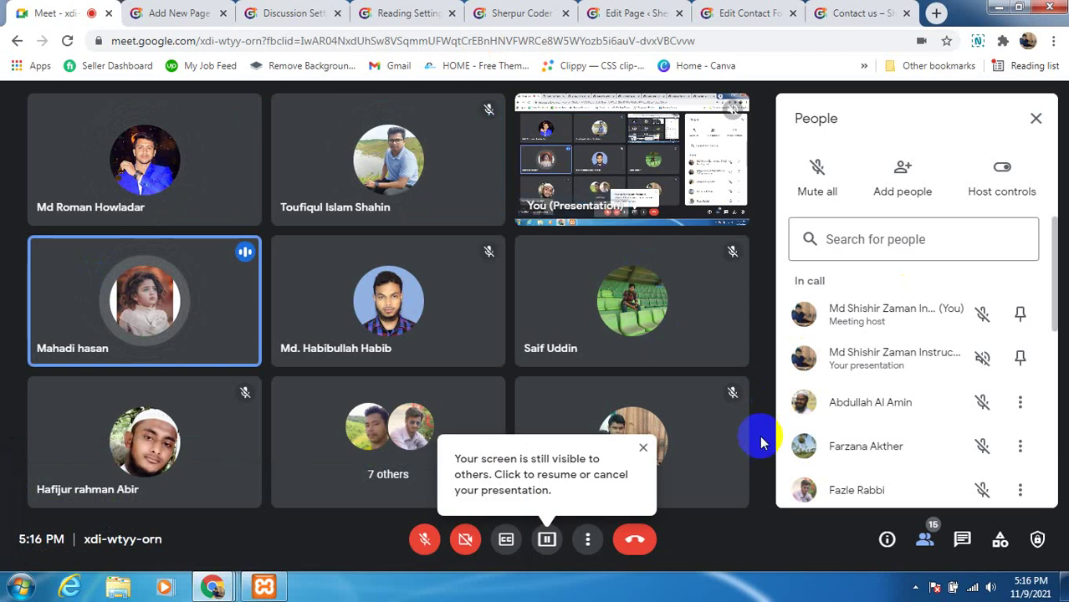
# Unmute the microphone and dismiss the 'screen still visible to others' reminder
pyautogui.click(424, 540)
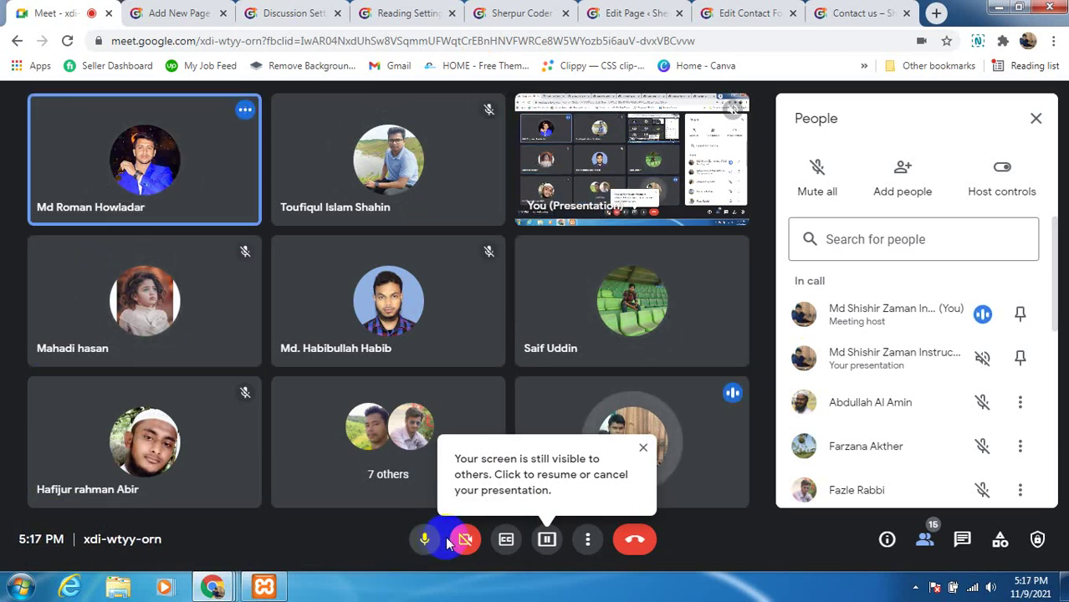
pyautogui.click(642, 447)
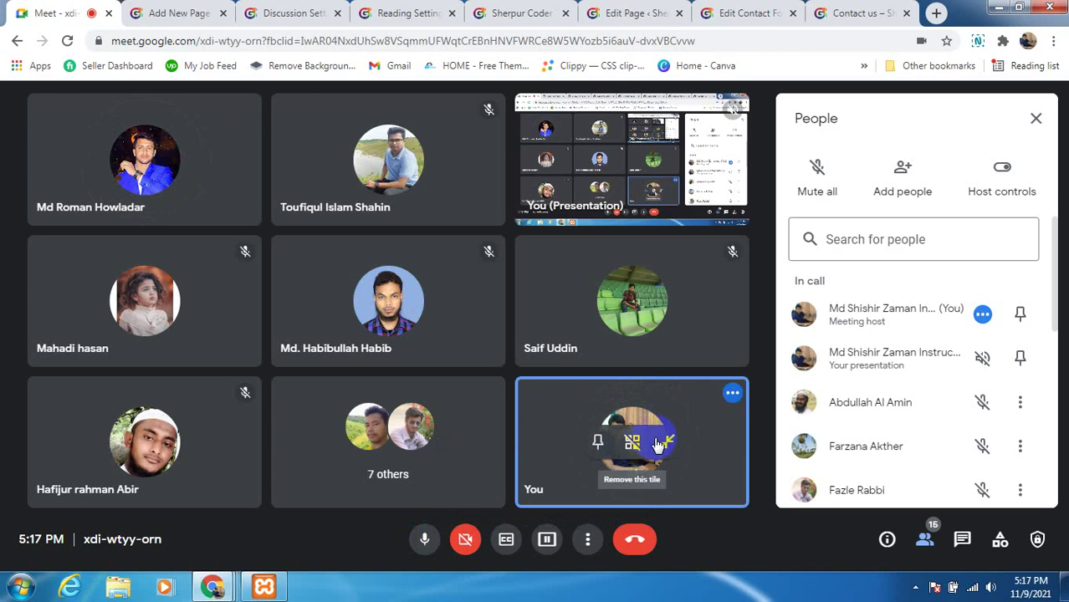
pyautogui.moveTo(674, 319)
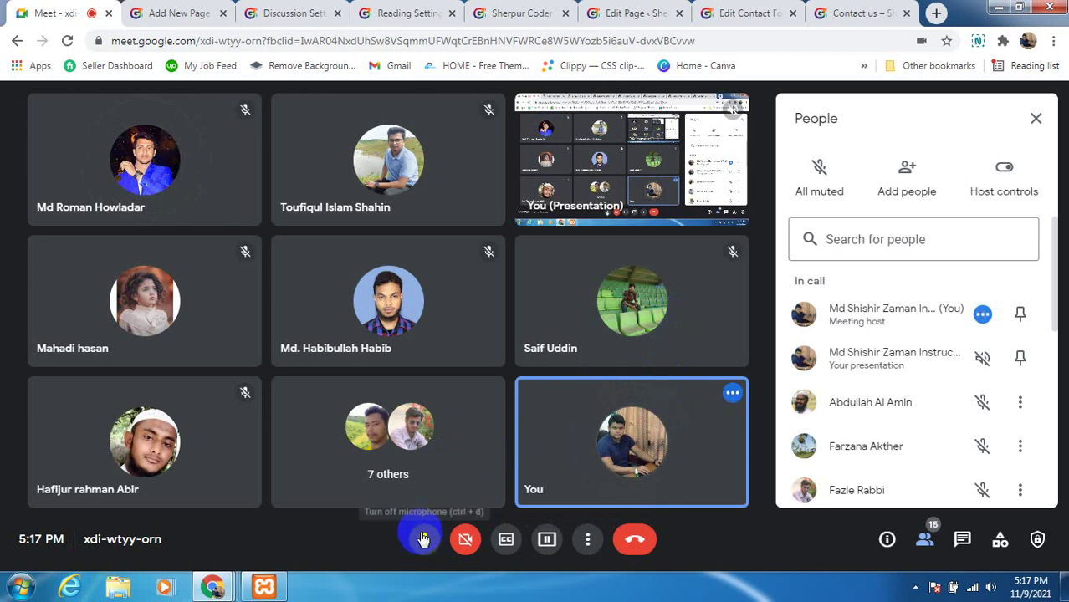
pyautogui.moveTo(636, 318)
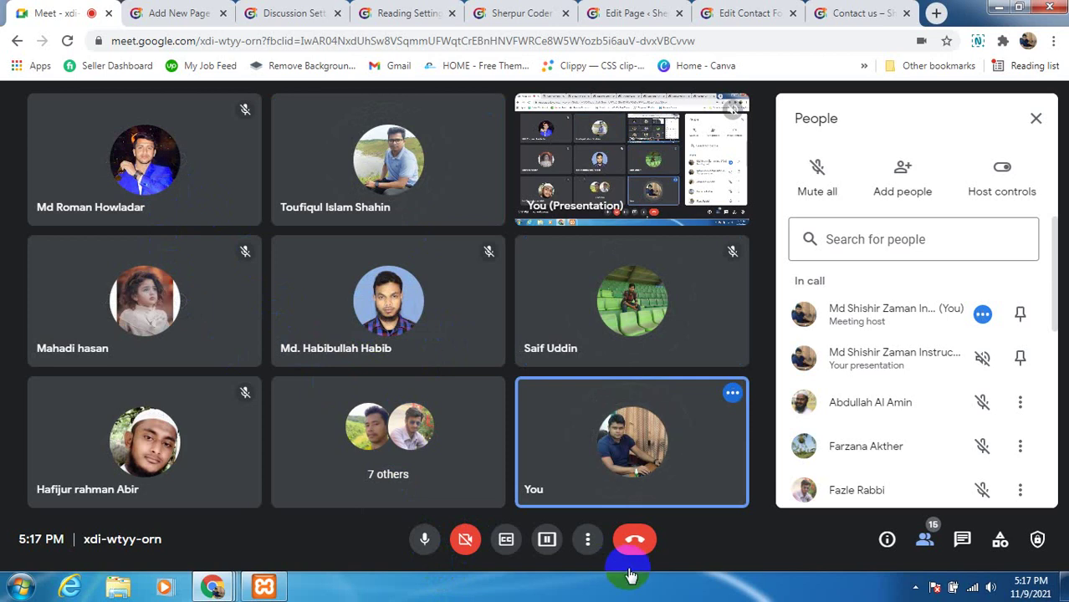
pyautogui.scroll(-3, 926, 477)
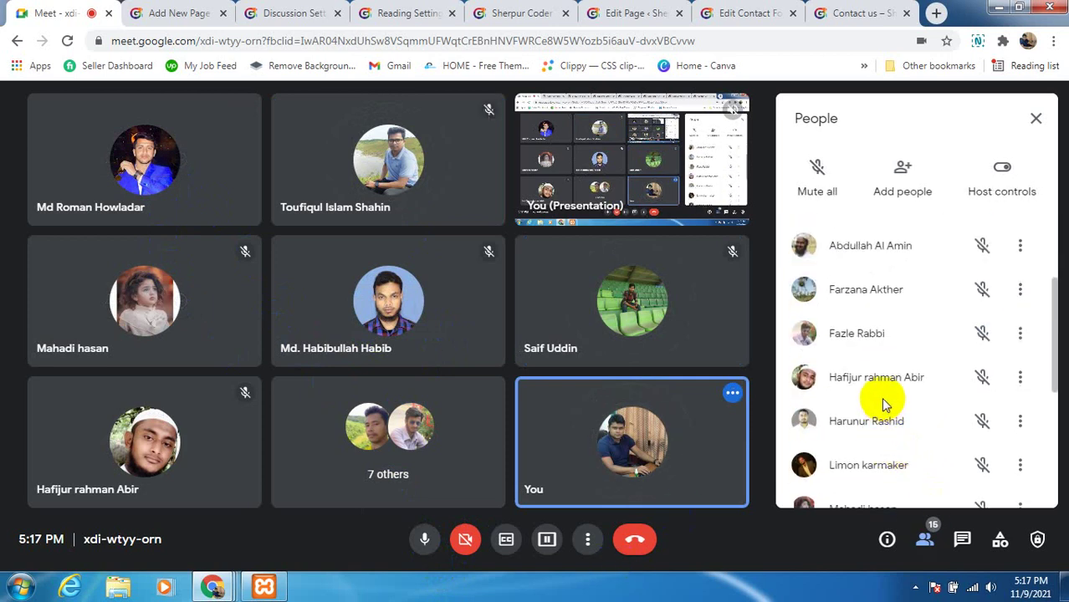
pyautogui.scroll(-3, 887, 404)
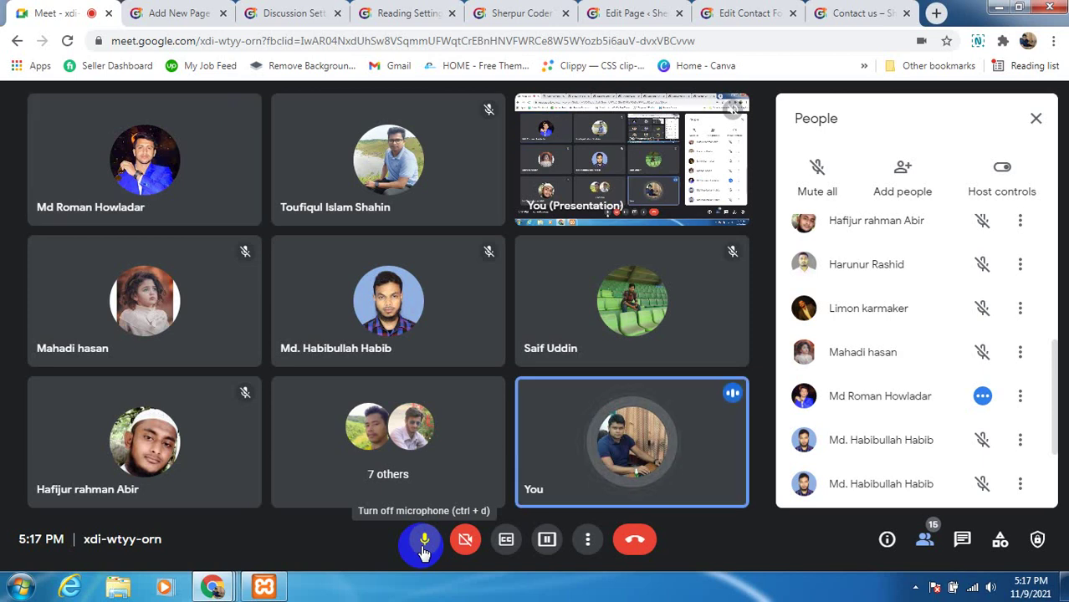
pyautogui.scroll(-3, 884, 353)
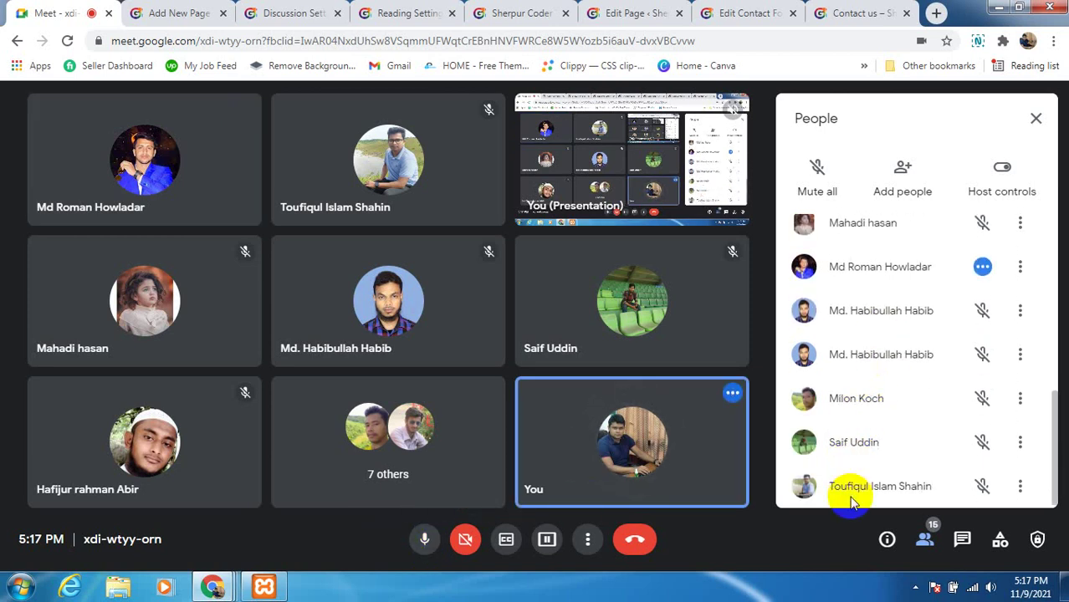
pyautogui.scroll(4, 848, 486)
pyautogui.scroll(2, 846, 481)
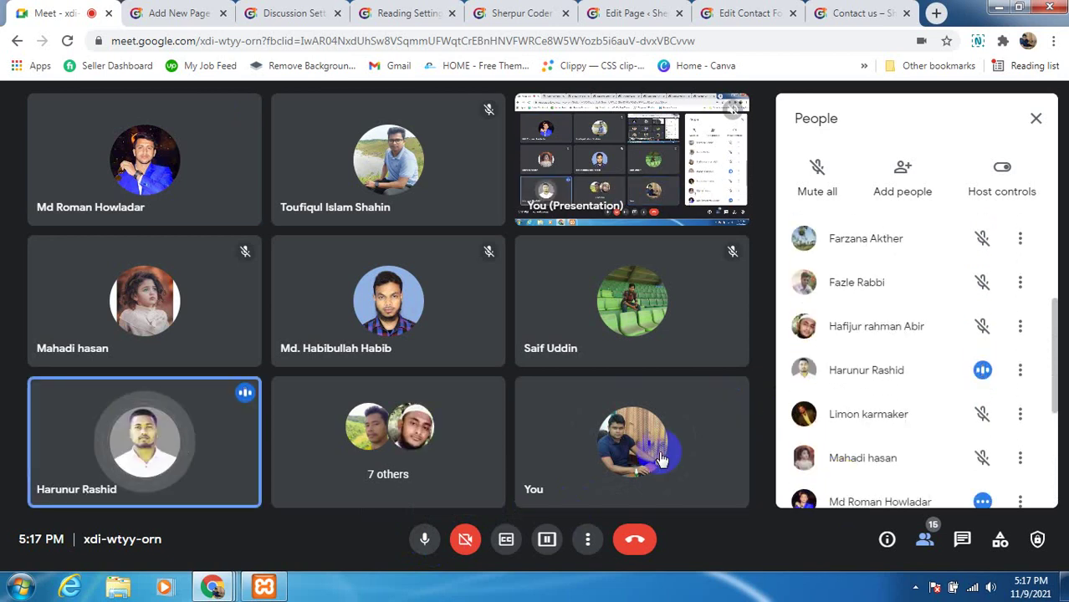
# Mute your own microphone again while the presentation stays paused
pyautogui.click(424, 545)
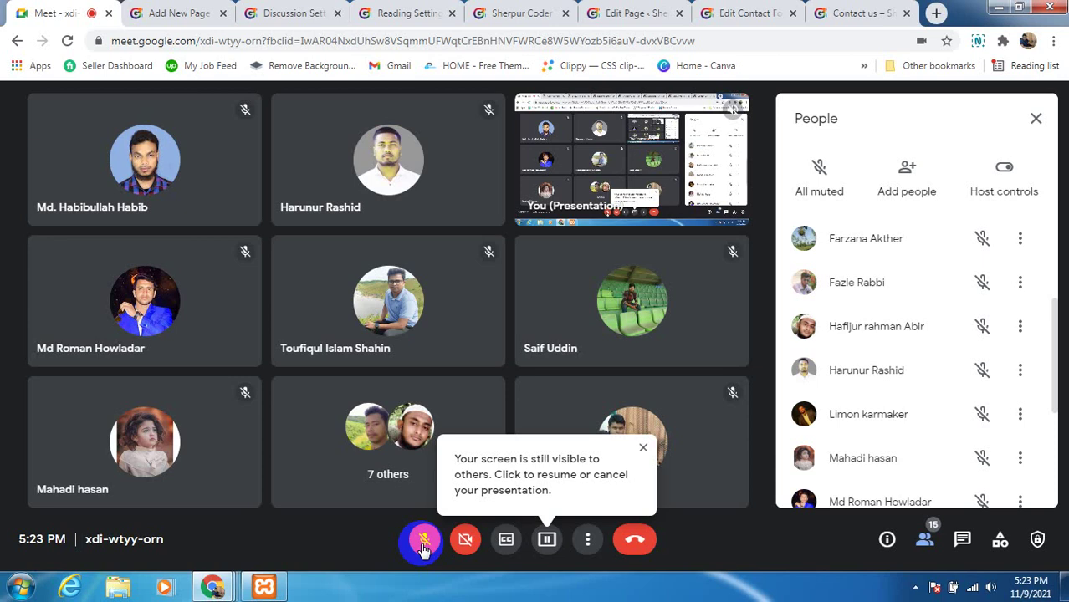
# Unmute, dismiss the screen-still-visible reminder, then mute the microphone again
pyautogui.click(422, 543)
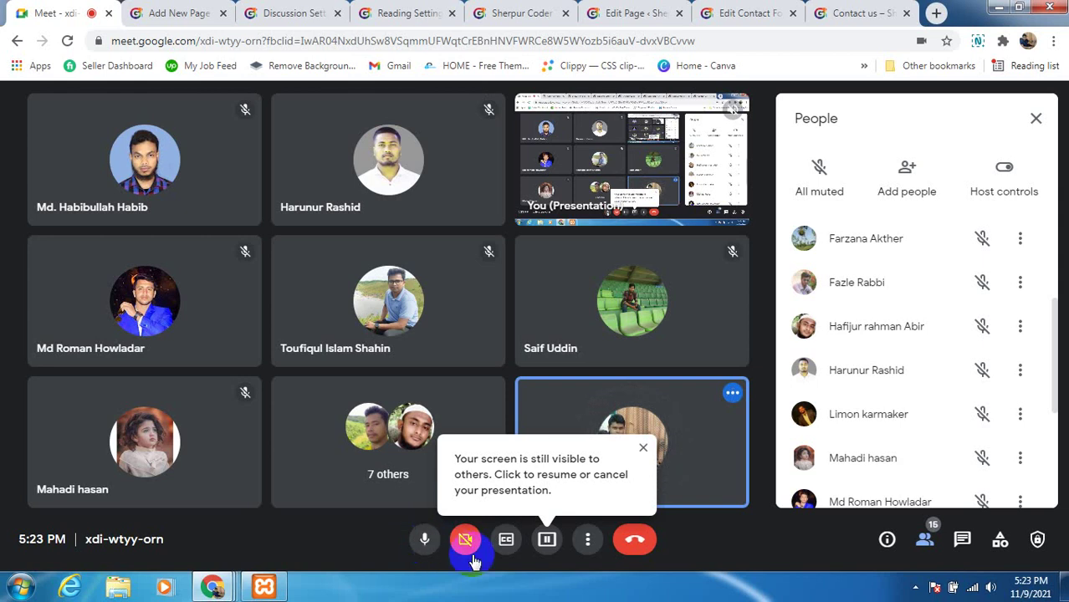
pyautogui.click(642, 452)
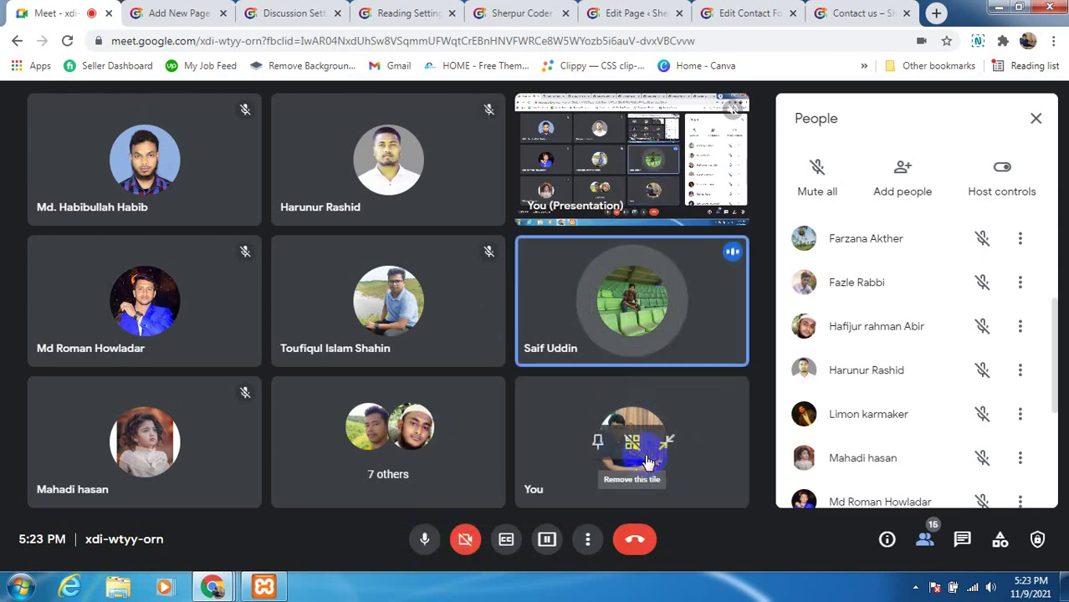
pyautogui.scroll(-3, 888, 358)
pyautogui.scroll(3, 858, 368)
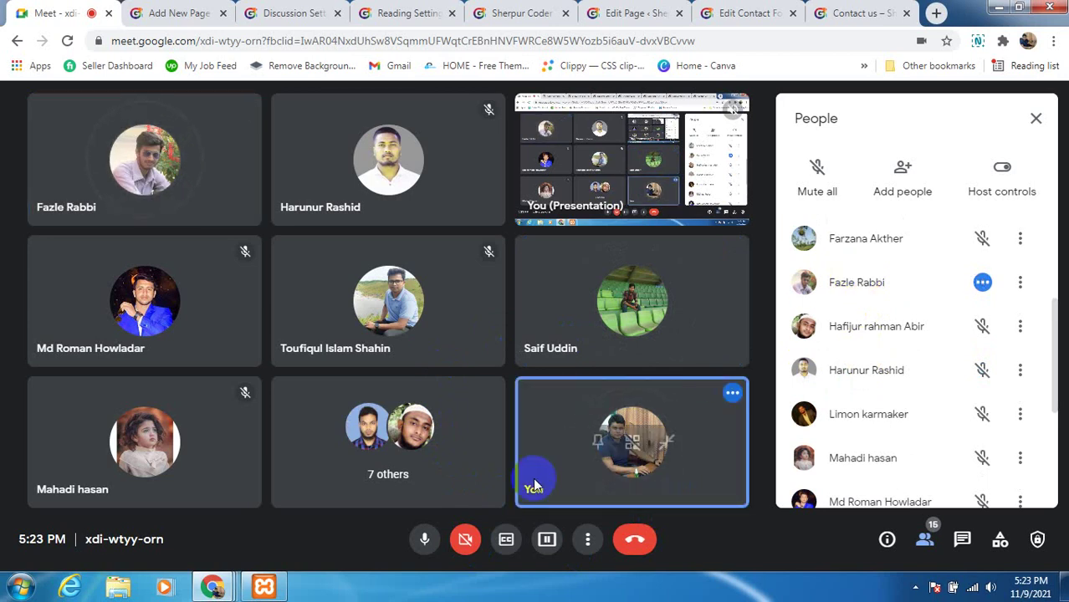
pyautogui.click(431, 551)
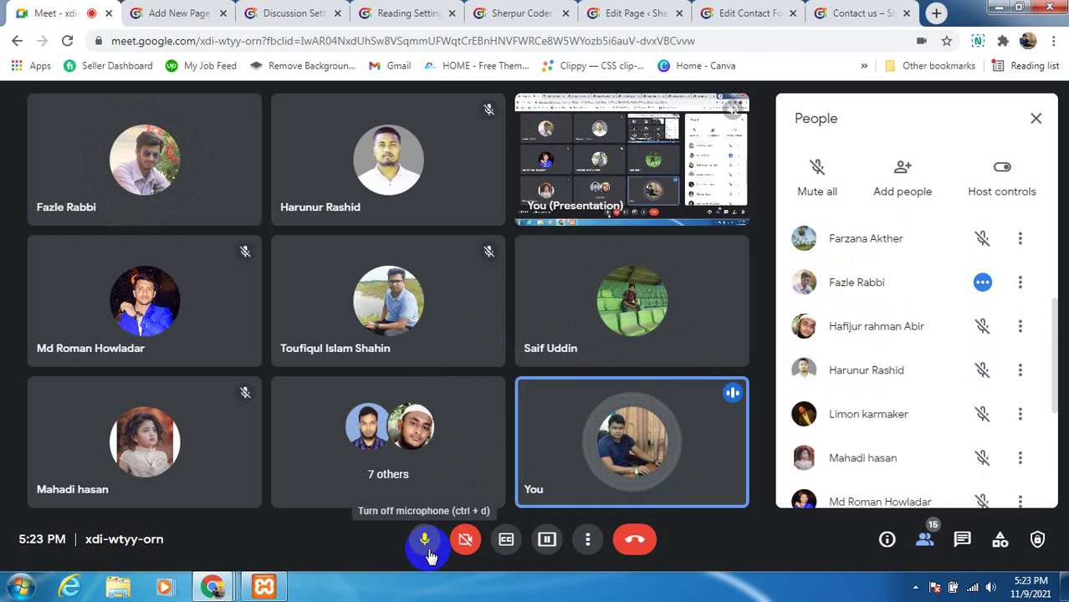
pyautogui.click(428, 553)
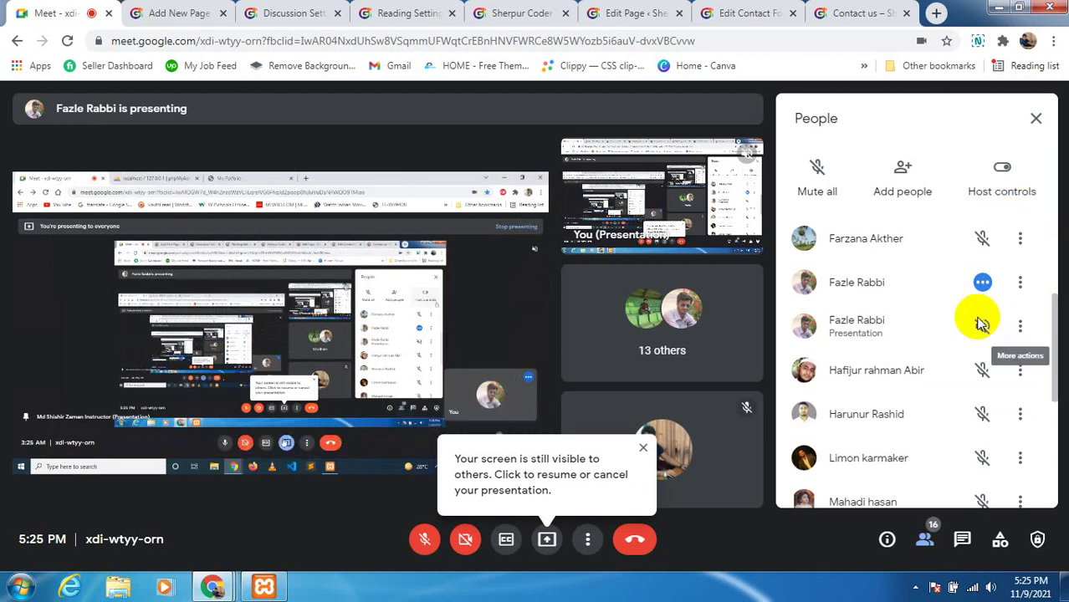
# Turn the microphone on and resume presenting your screen from the Present menu
pyautogui.click(424, 538)
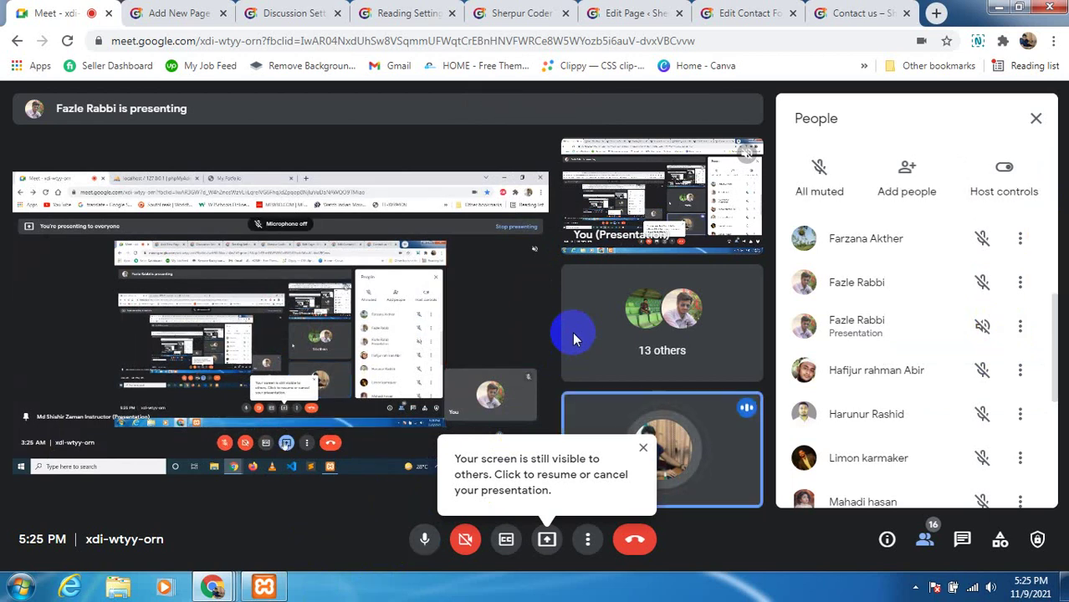
pyautogui.click(421, 543)
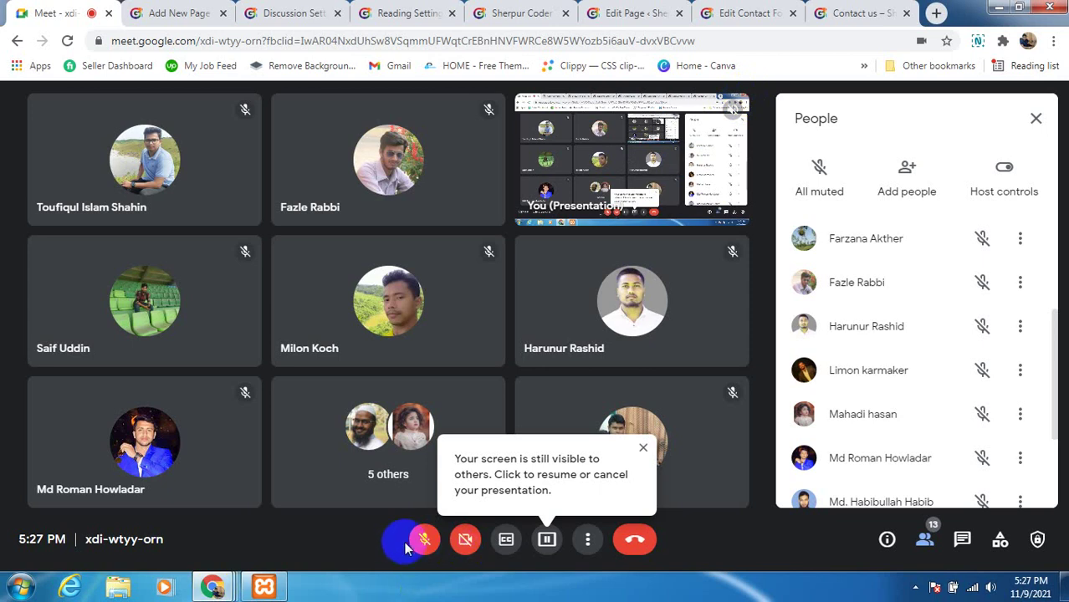
pyautogui.click(415, 540)
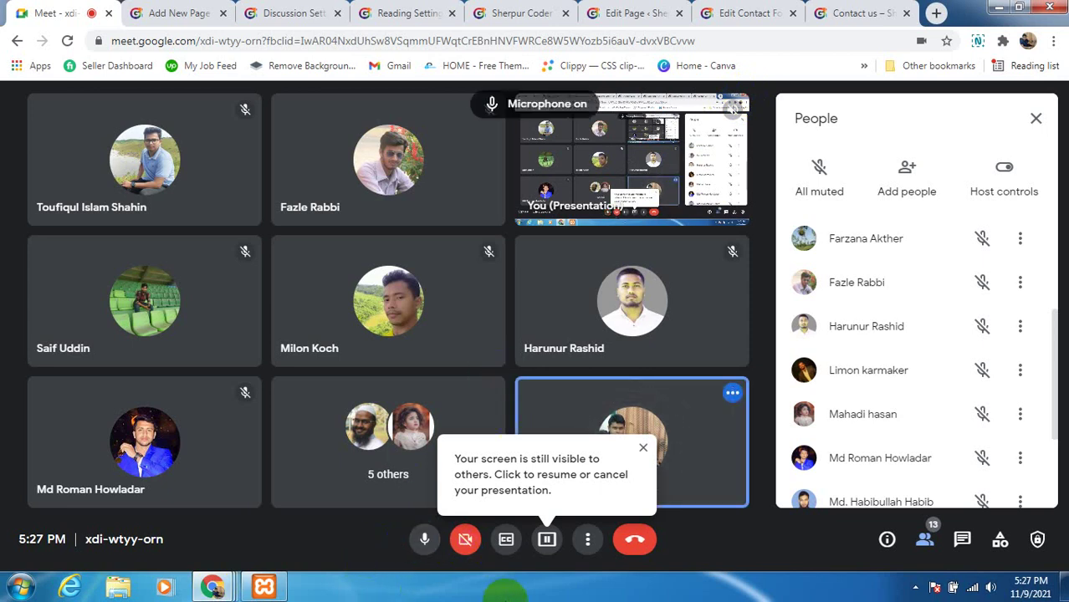
pyautogui.click(546, 539)
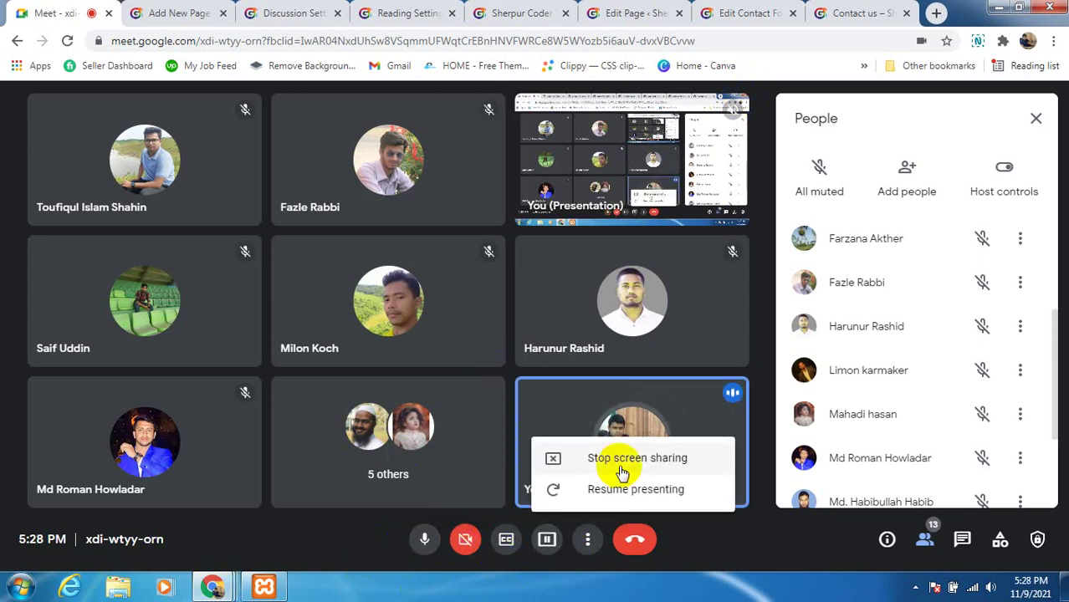
pyautogui.click(621, 491)
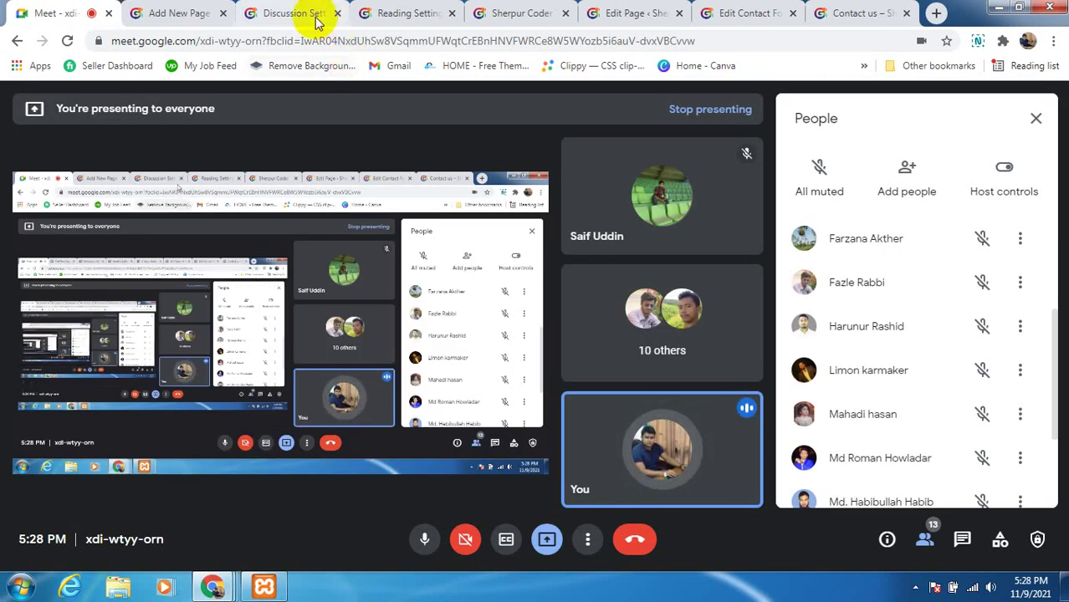
# Switch to the WordPress Discussion Settings page and scroll through its options
pyautogui.click(294, 15)
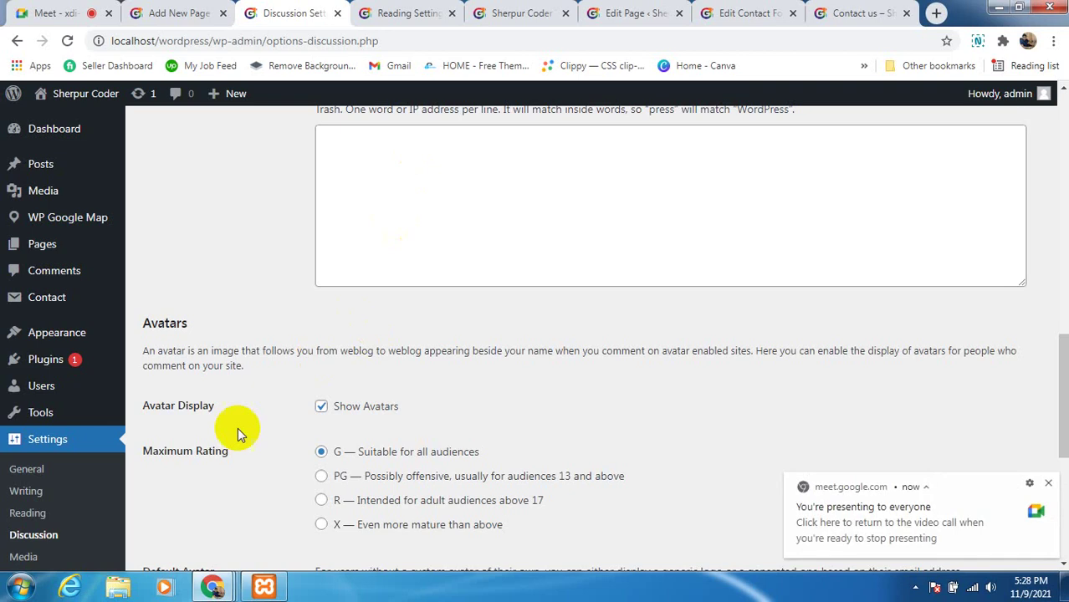
pyautogui.scroll(-1, 39, 519)
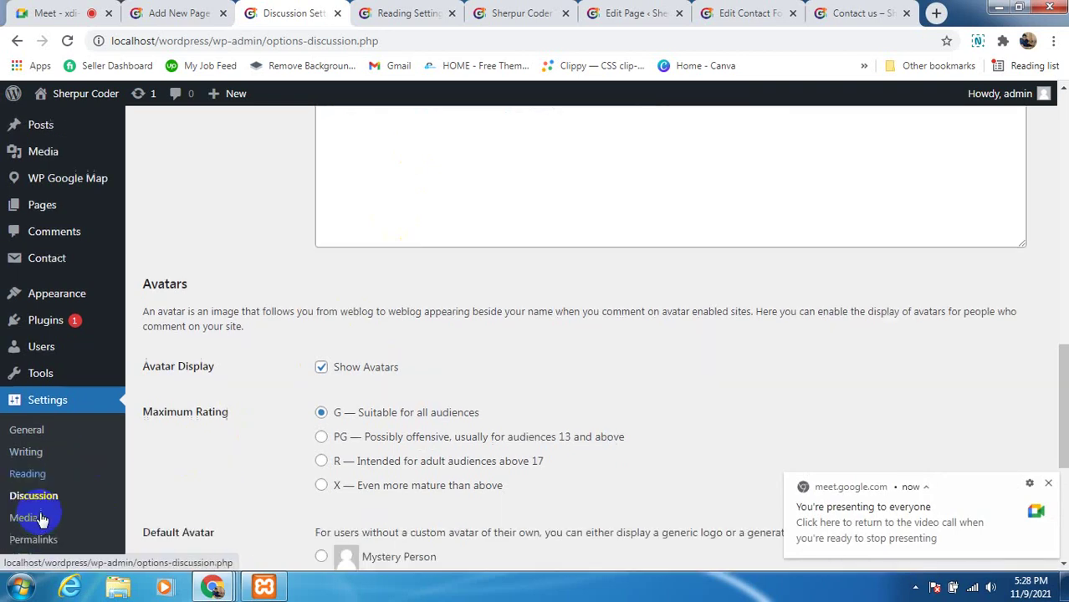
pyautogui.scroll(-1, 41, 514)
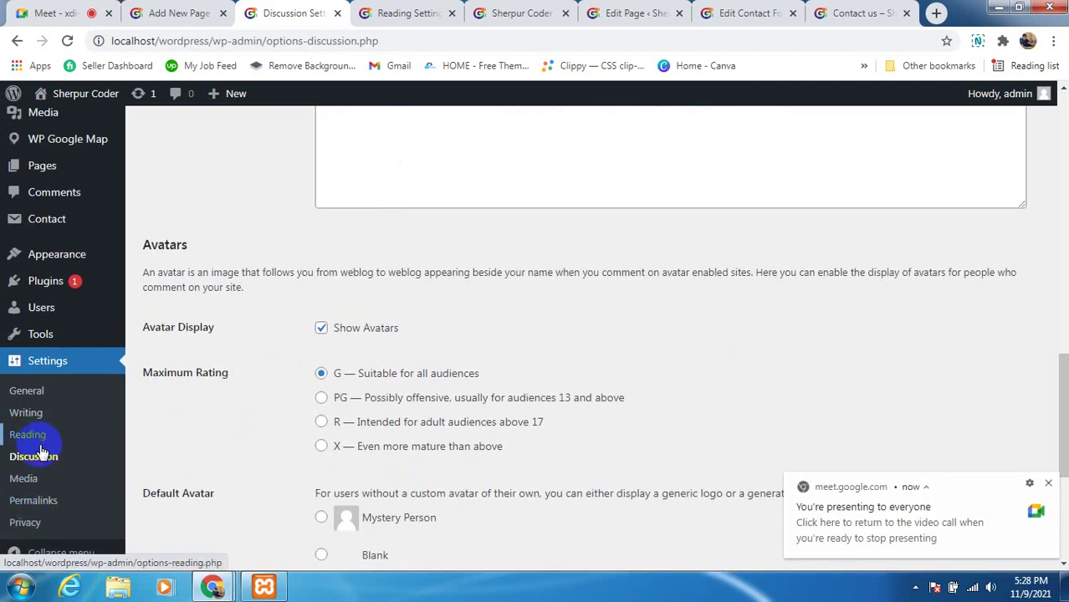
pyautogui.scroll(-2, 42, 477)
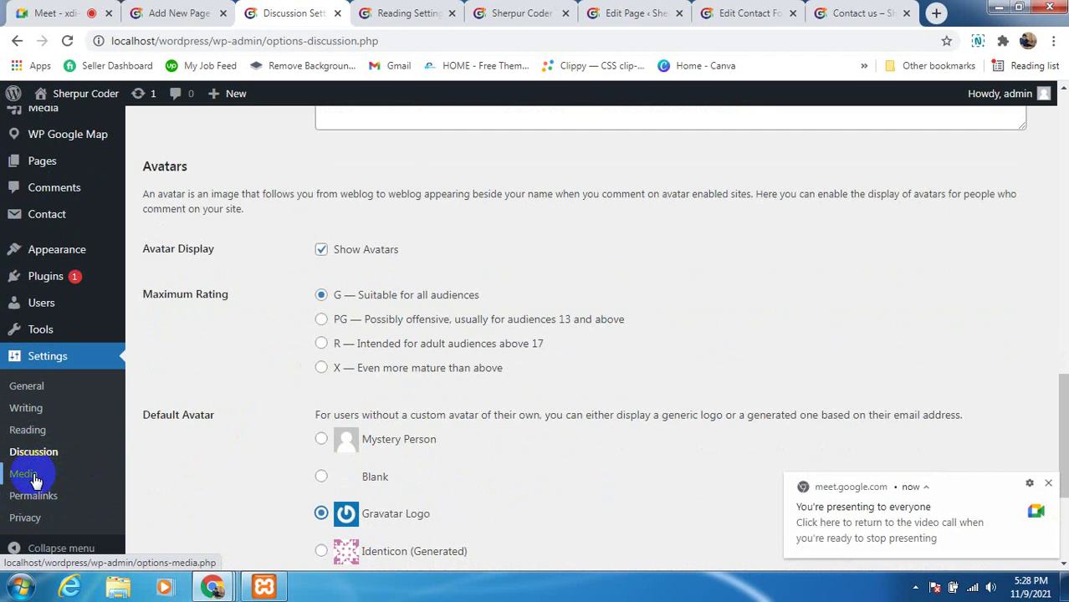
pyautogui.scroll(2, 100, 167)
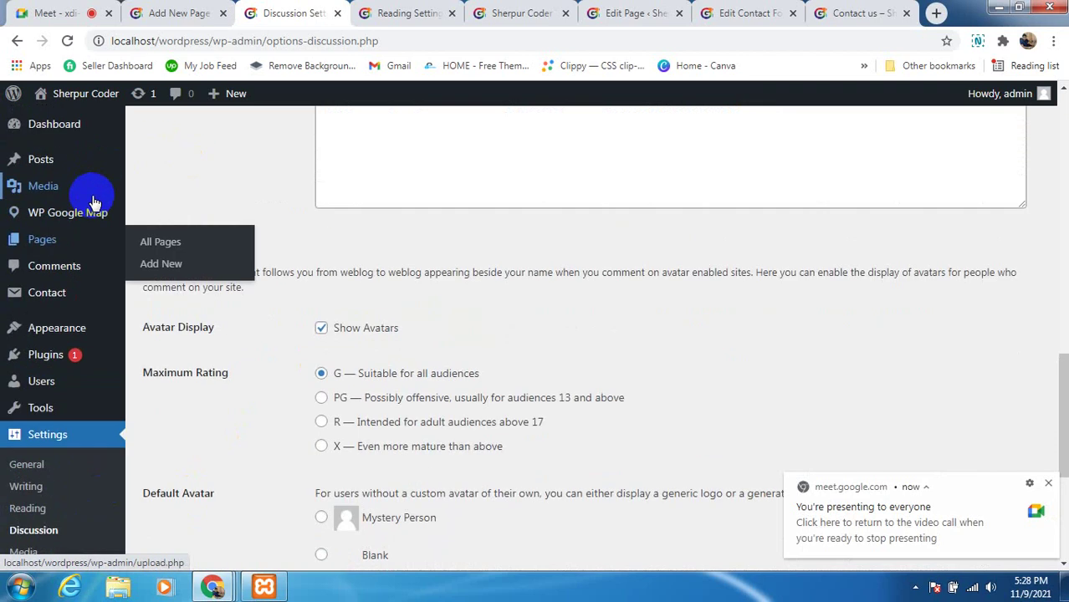
pyautogui.scroll(-4, 16, 393)
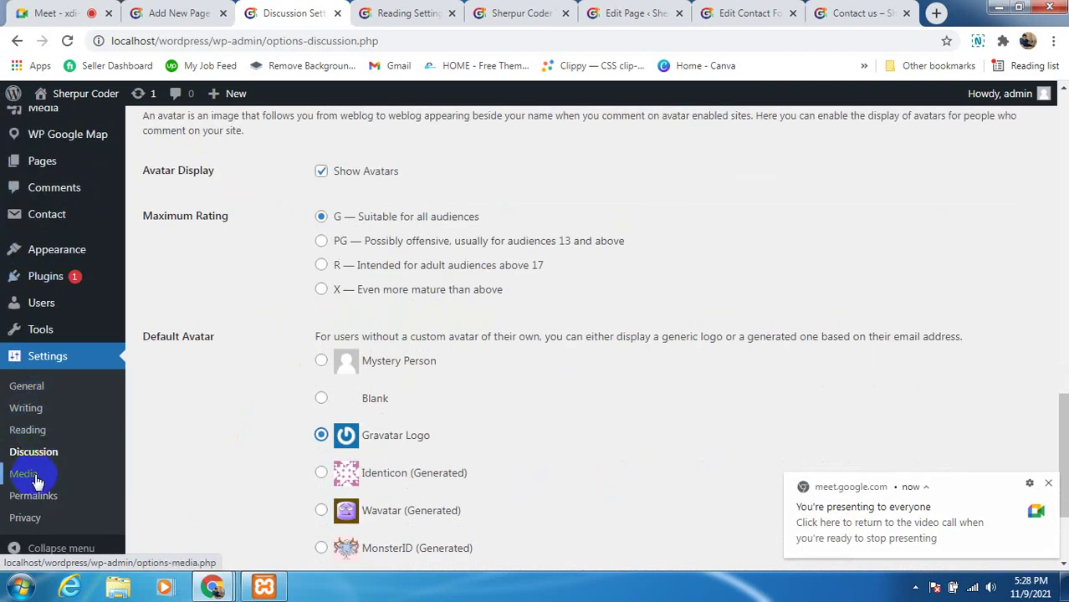
pyautogui.scroll(-2, 58, 481)
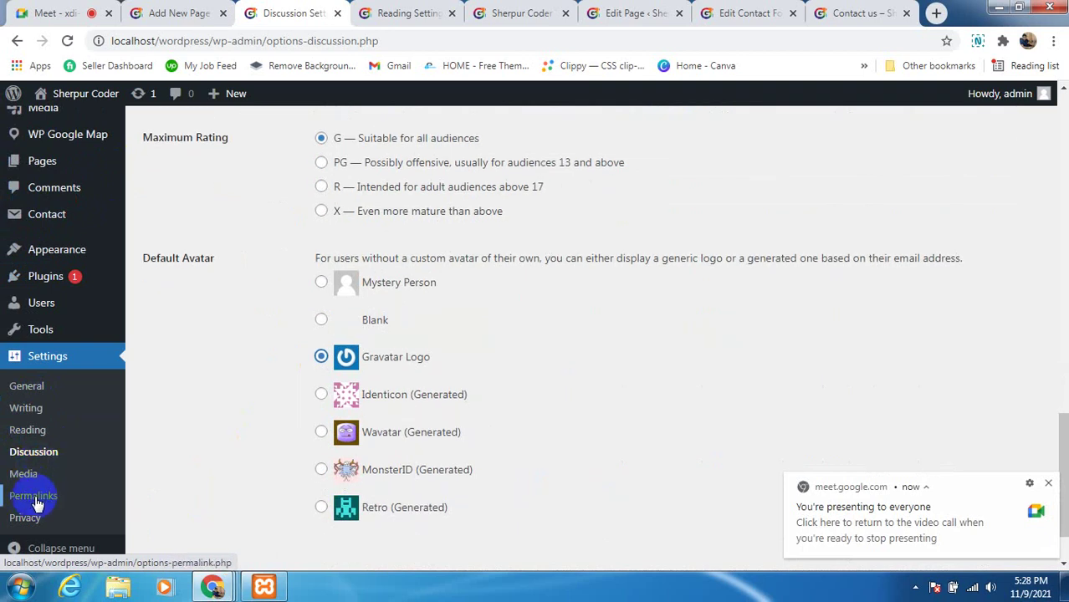
# Open Settings > Permalinks to review the Custom Structure choice, then view the site's Home page
pyautogui.click(33, 497)
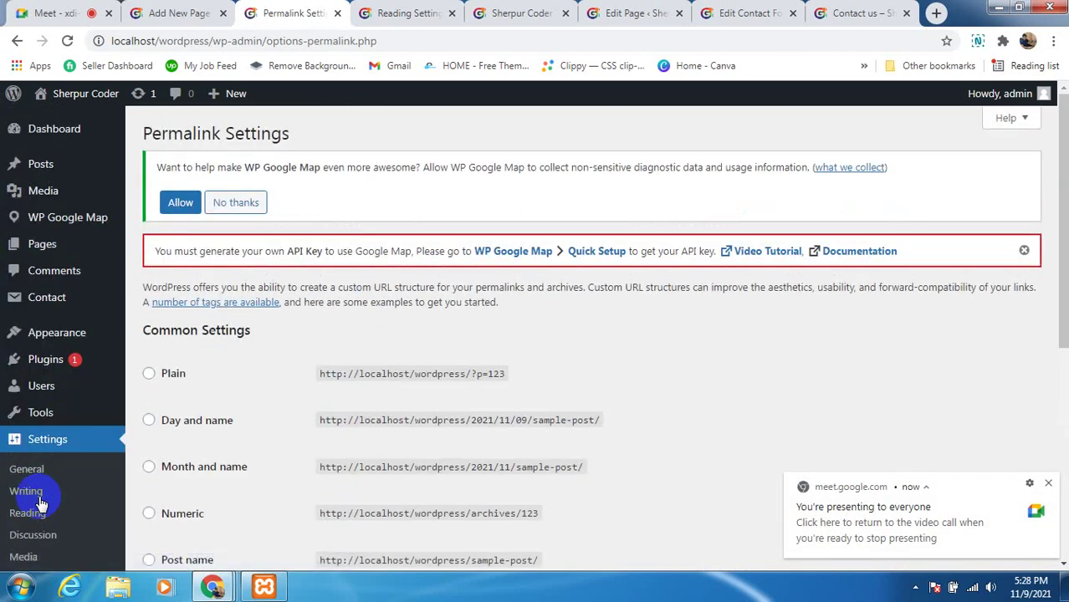
pyautogui.scroll(-3, 269, 347)
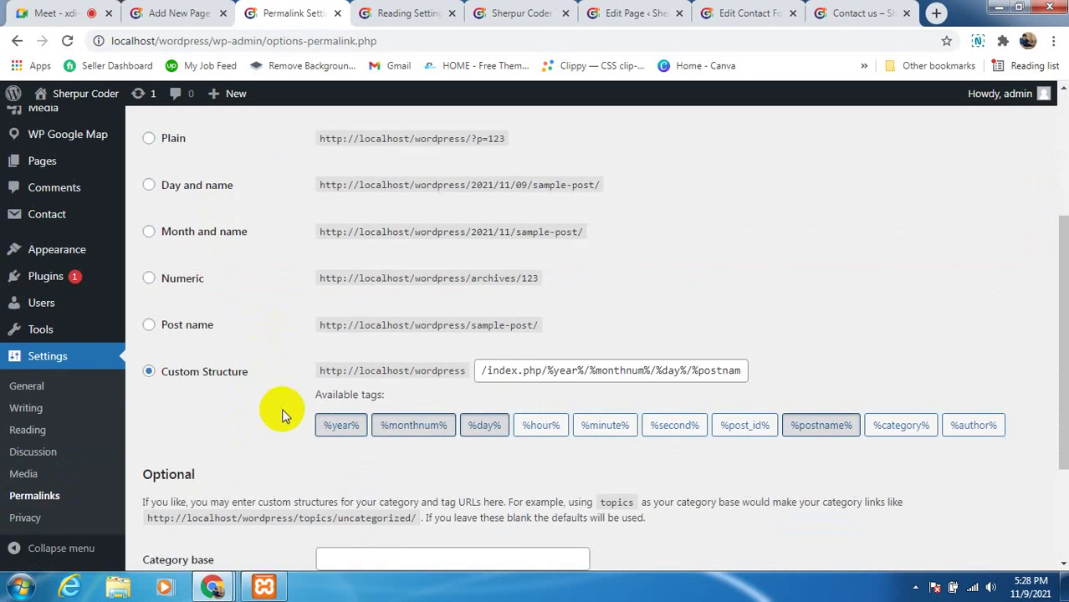
pyautogui.scroll(1, 570, 311)
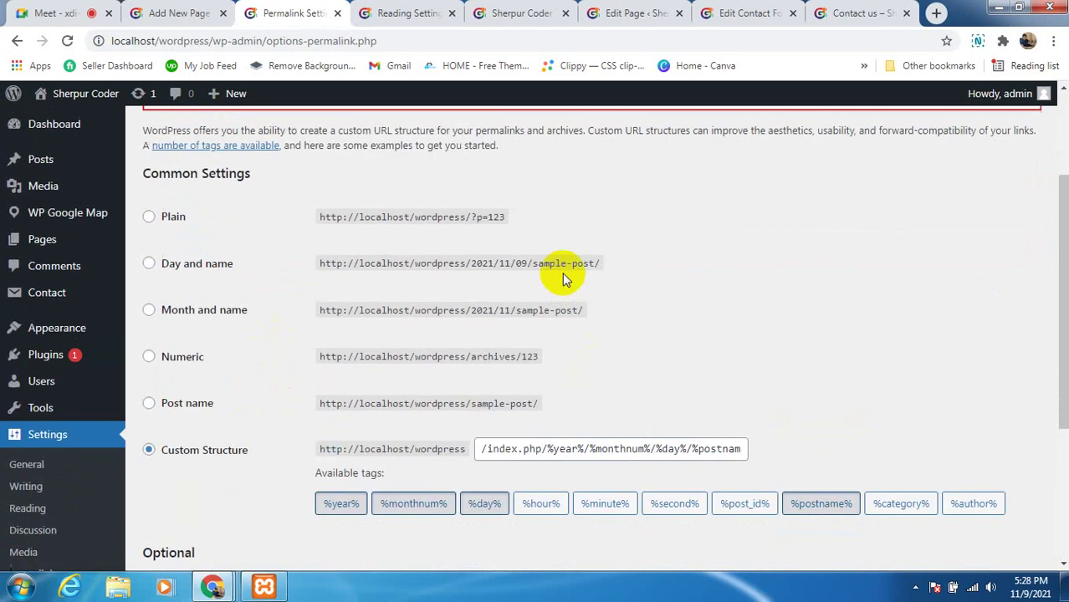
pyautogui.click(536, 15)
# Look over the Contact us editor, contact form settings and live Contact us page
pyautogui.scroll(1, 251, 184)
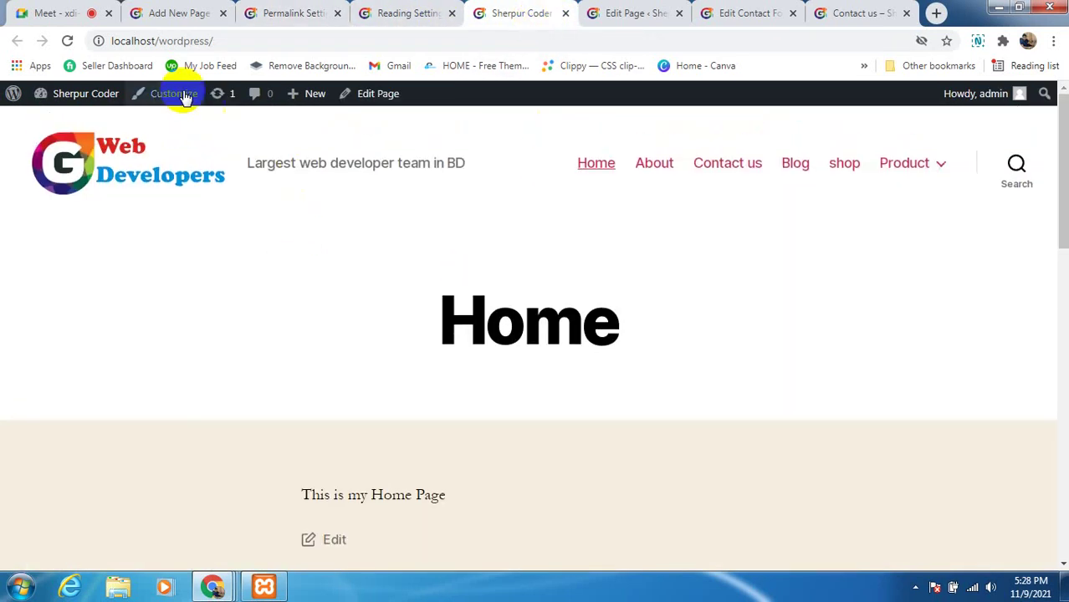
pyautogui.click(625, 17)
pyautogui.click(710, 18)
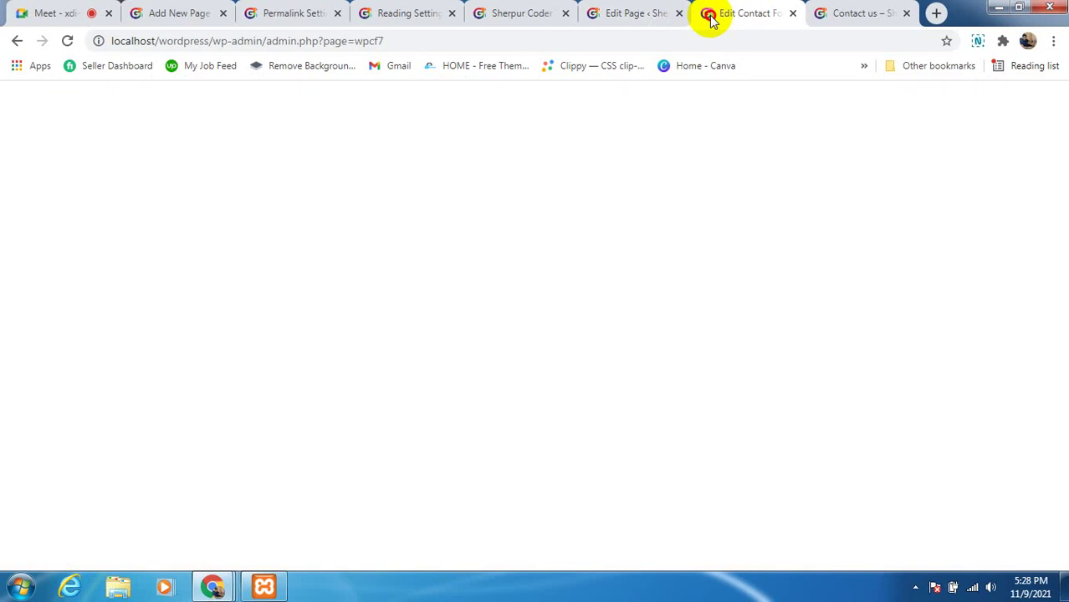
pyautogui.click(857, 15)
pyautogui.scroll(3, 196, 232)
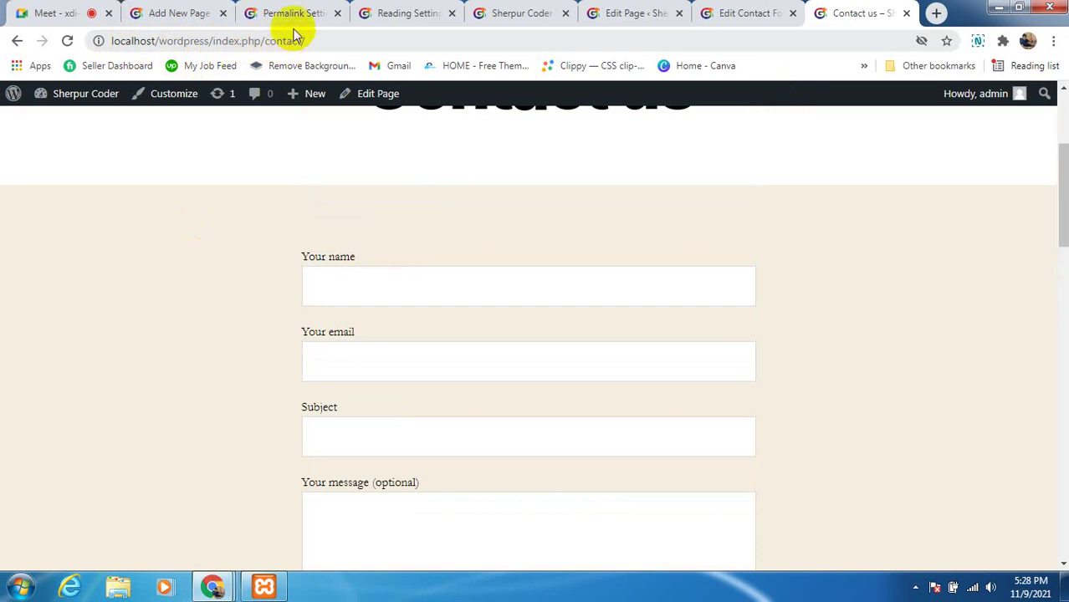
# Select the Day and name permalink structure and save the changes
pyautogui.click(247, 14)
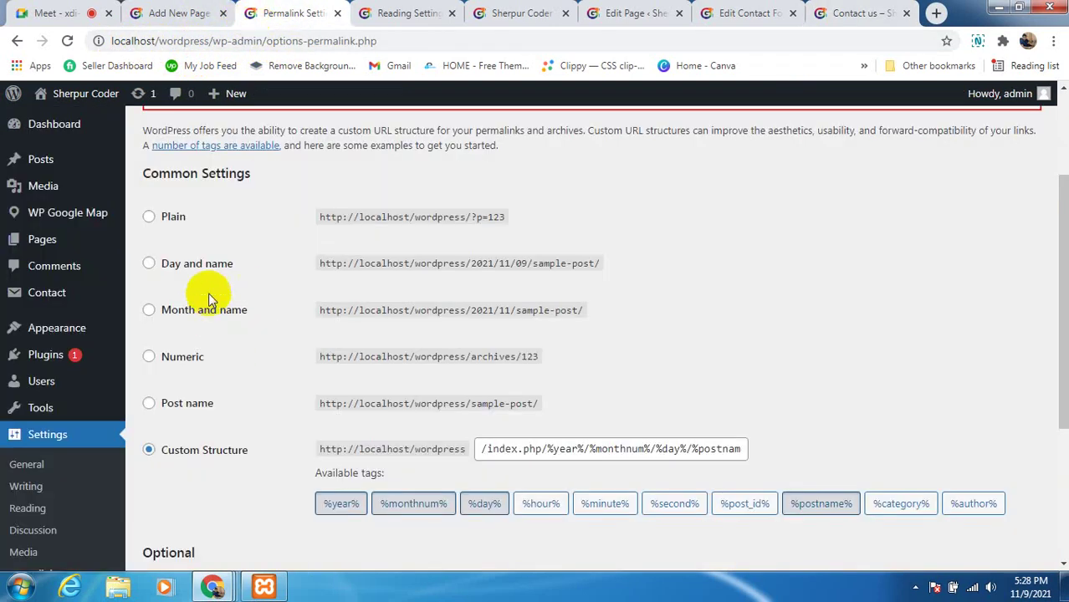
pyautogui.scroll(-2, 220, 308)
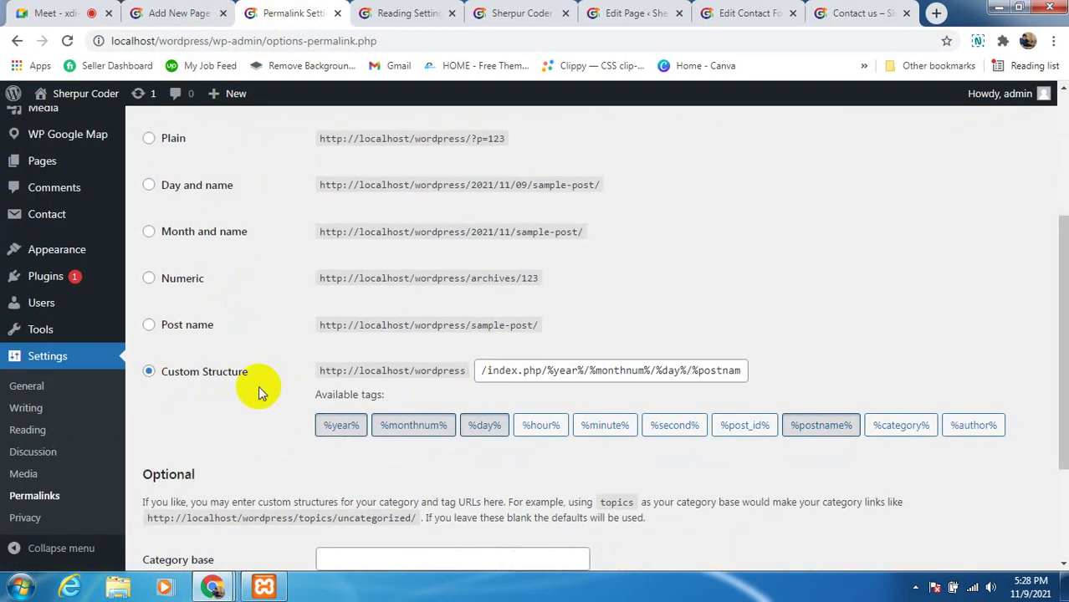
pyautogui.scroll(2, 258, 380)
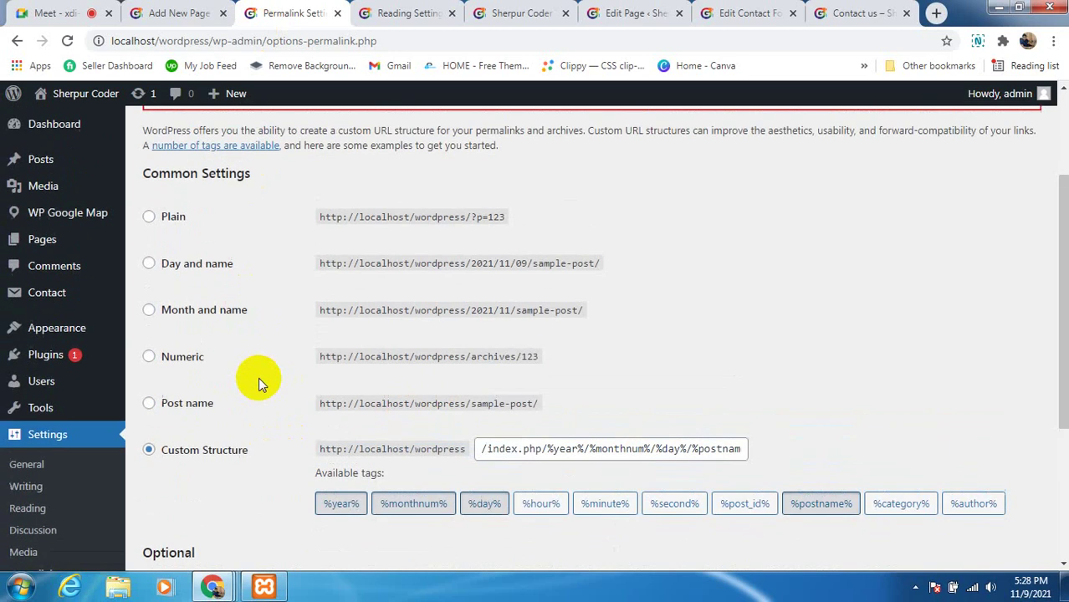
pyautogui.click(149, 264)
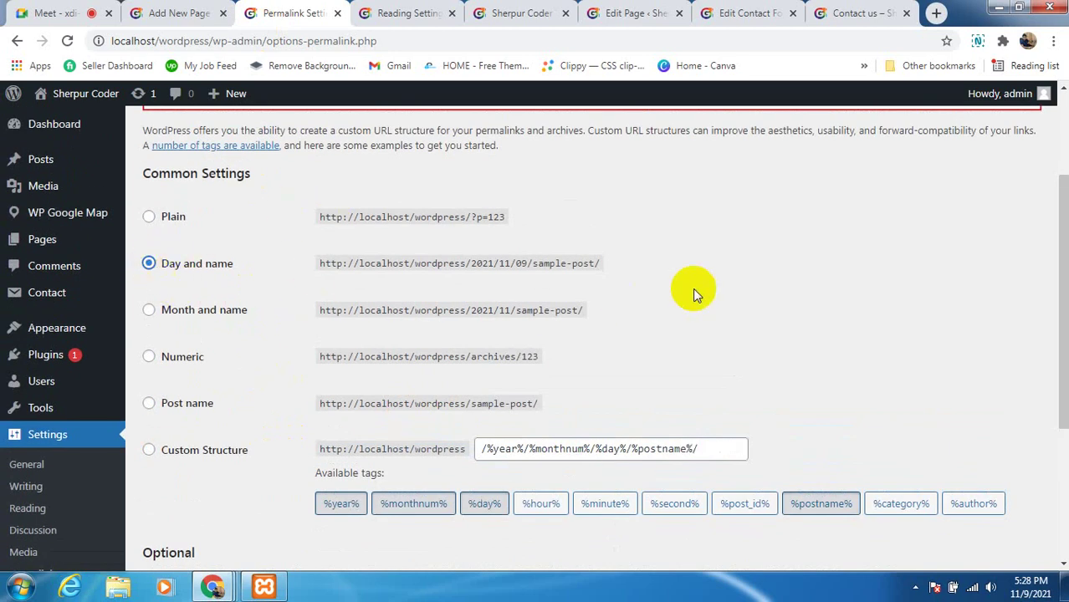
pyautogui.scroll(-4, 652, 317)
pyautogui.scroll(-2, 218, 464)
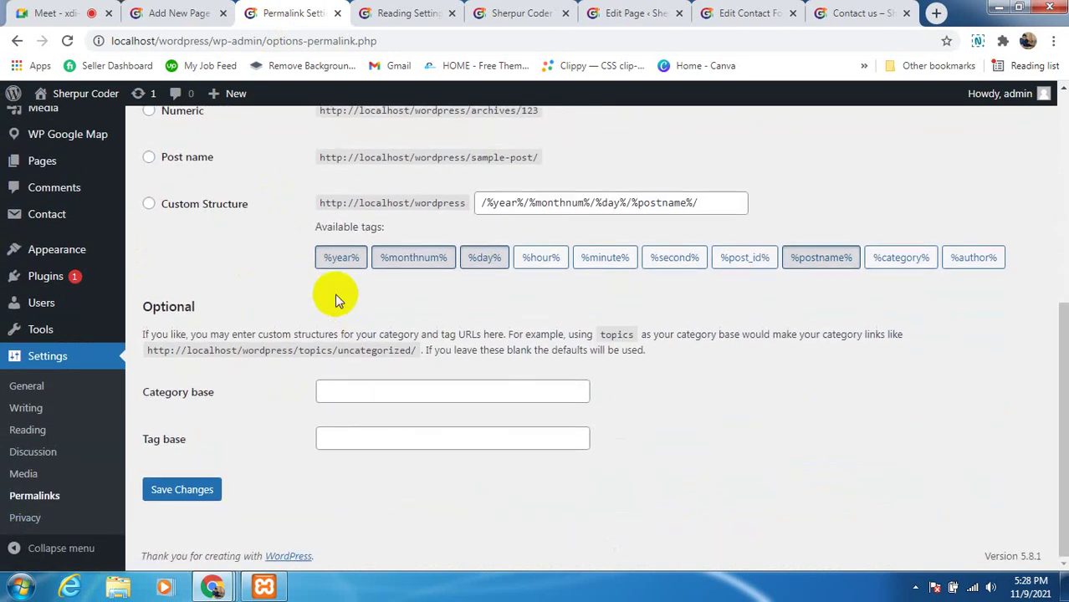
pyautogui.scroll(4, 246, 282)
pyautogui.scroll(-4, 226, 377)
pyautogui.click(197, 494)
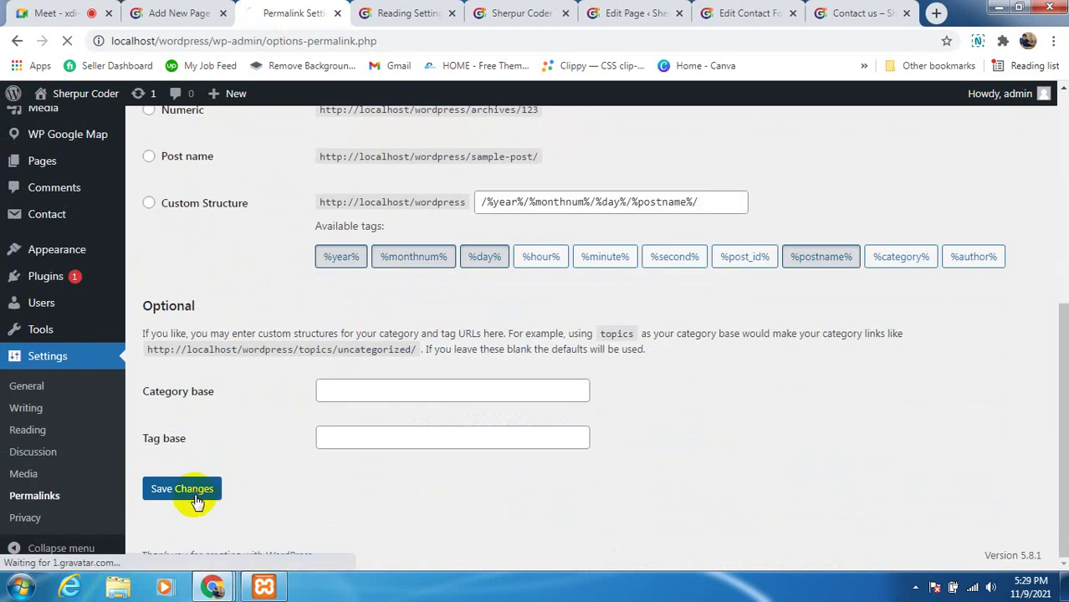
pyautogui.click(197, 500)
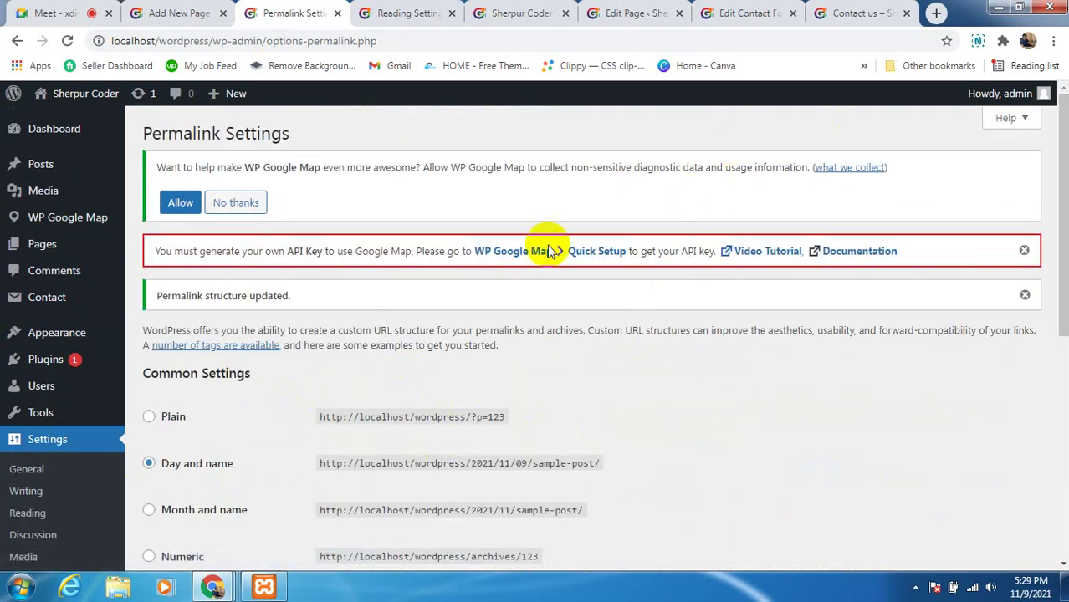
# Reload Contact us at /wordpress/contact/, open Hello world! from Blog, and highlight its 2021/11/04 date
pyautogui.click(861, 12)
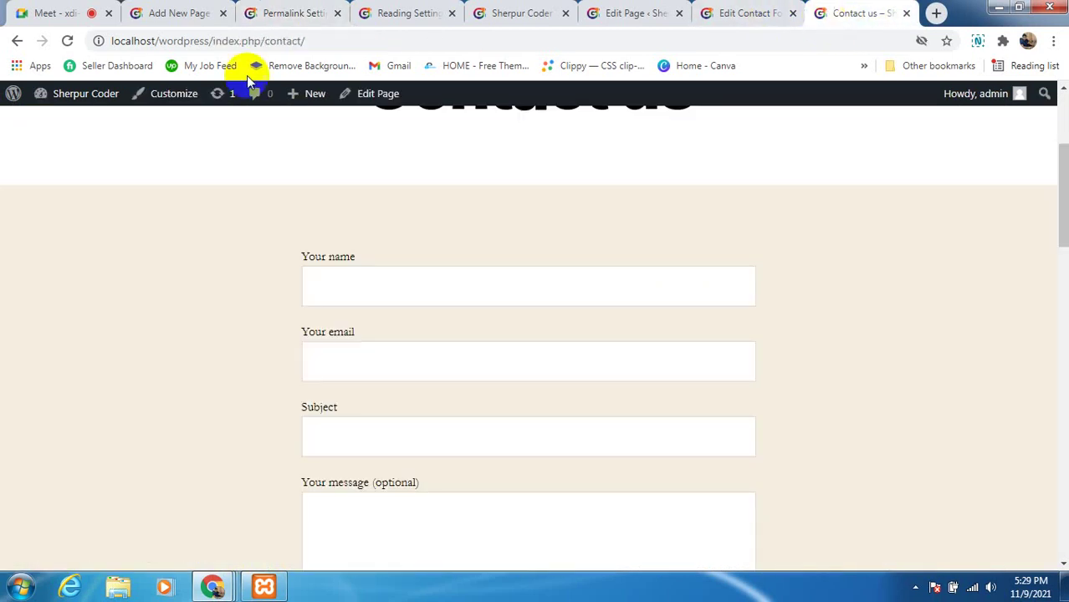
pyautogui.click(68, 44)
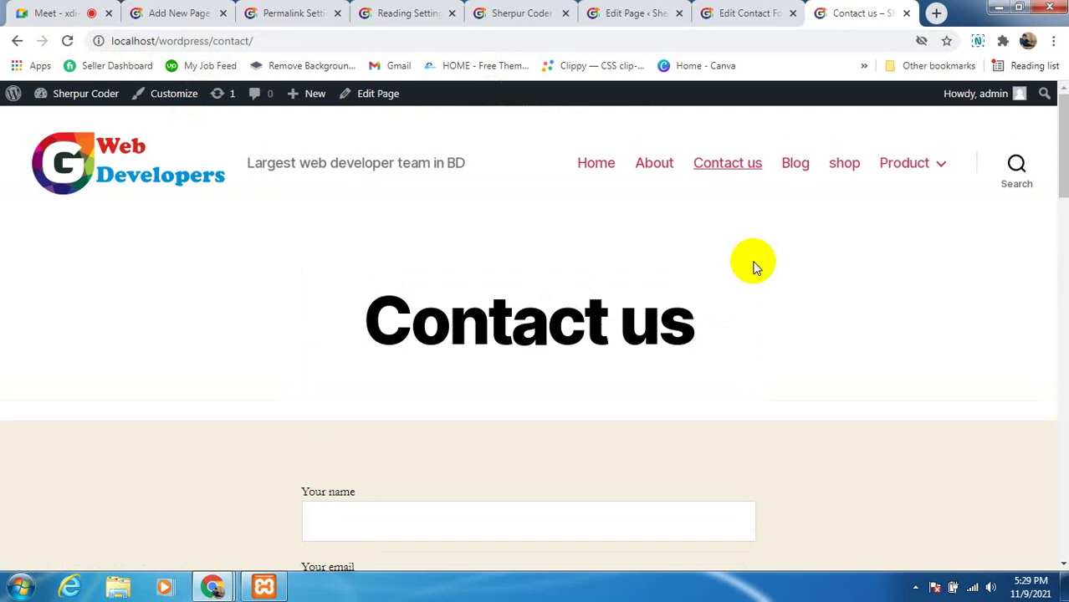
pyautogui.click(789, 171)
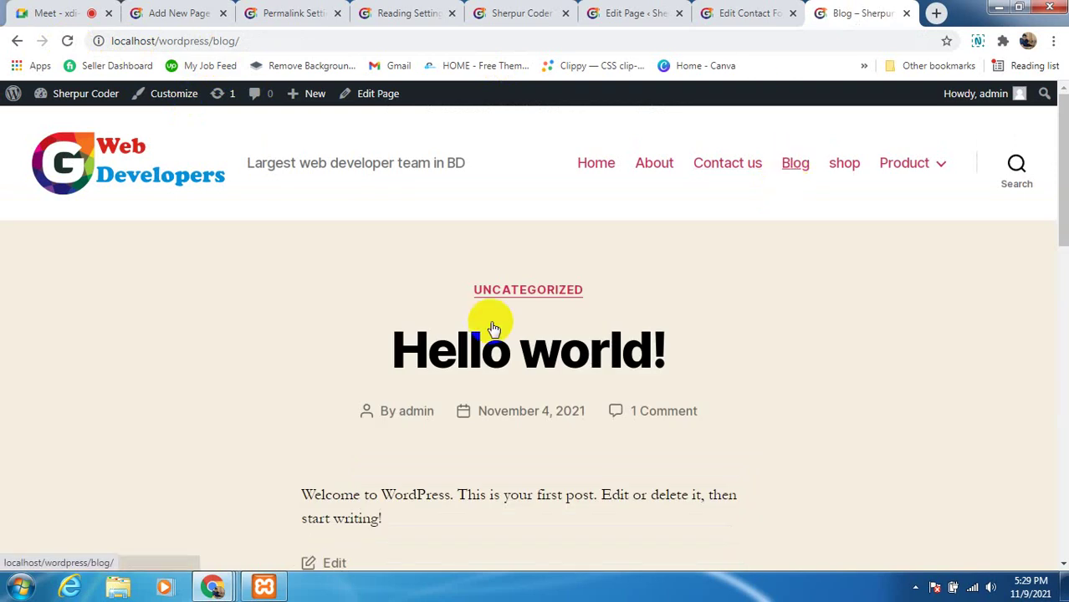
pyautogui.click(471, 371)
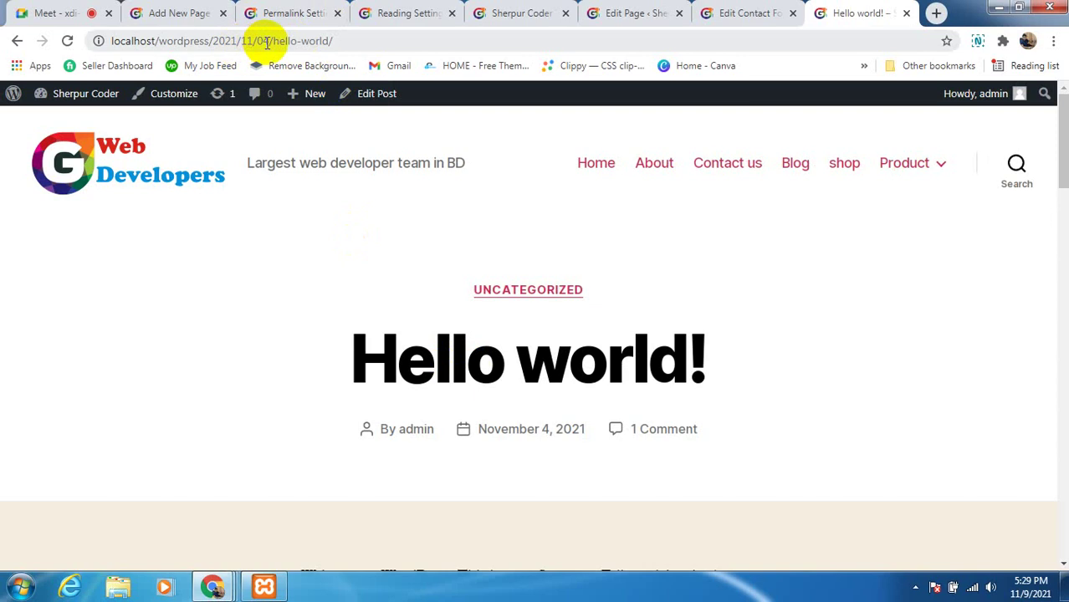
pyautogui.moveTo(267, 41); pyautogui.dragTo(204, 41)
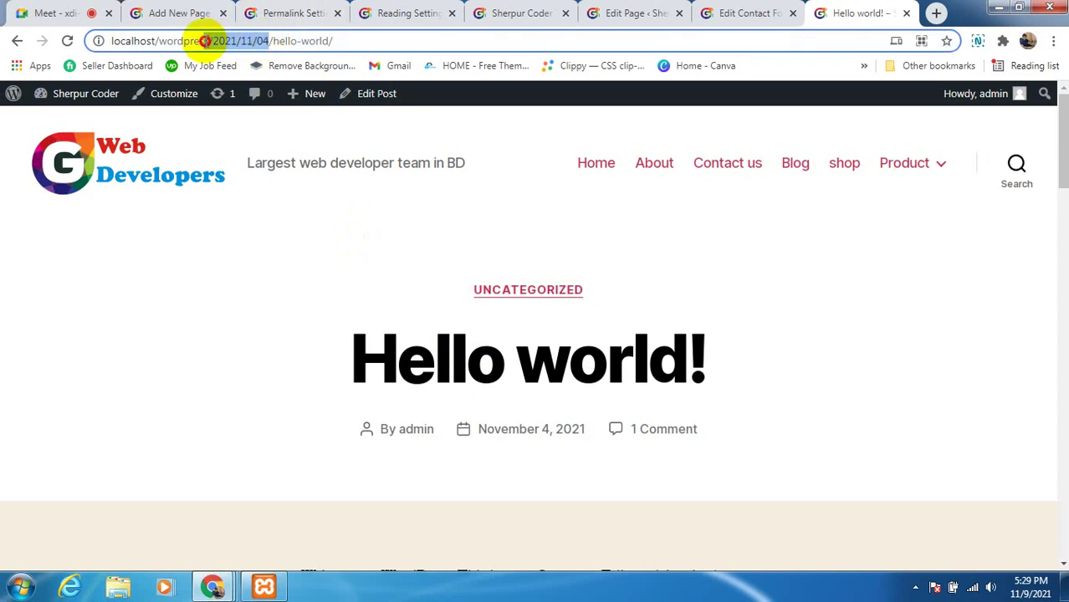
# Highlight the Hello world! post's dated path in the address bar
pyautogui.click(283, 15)
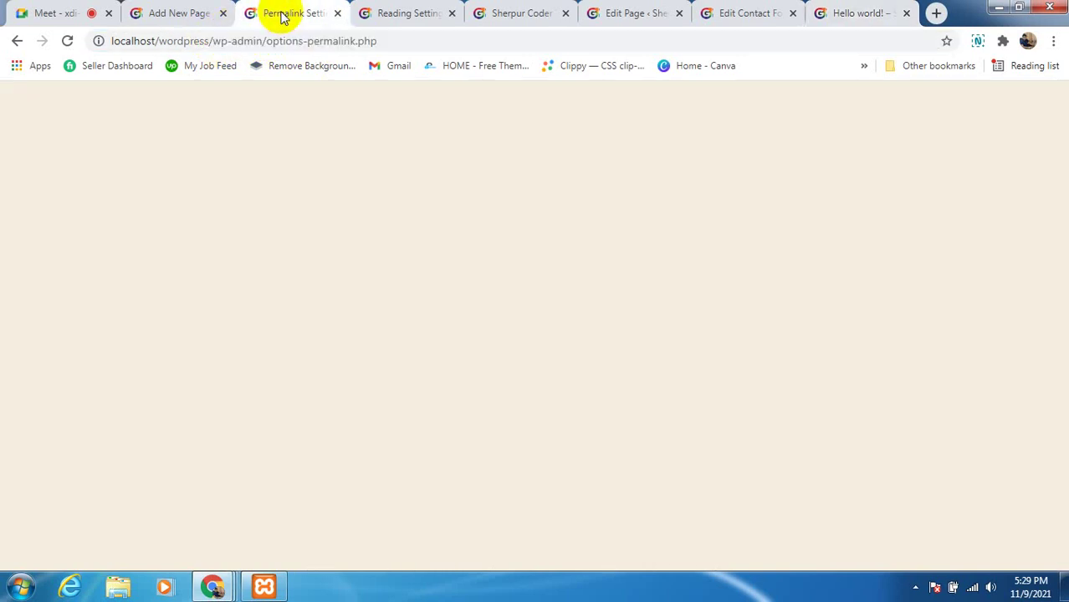
pyautogui.scroll(-2, 320, 428)
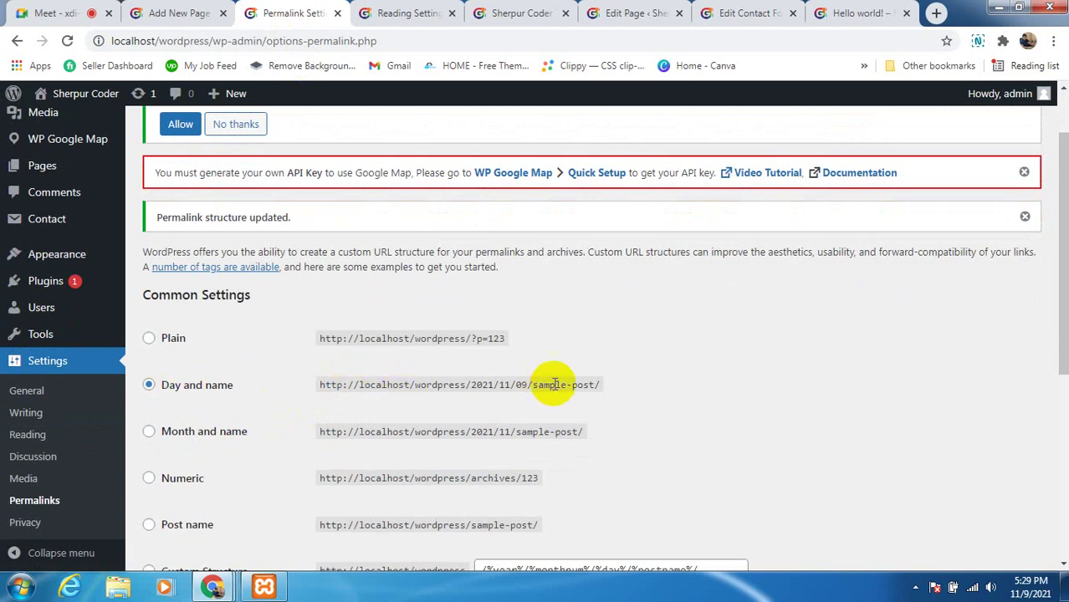
pyautogui.click(863, 15)
pyautogui.moveTo(346, 39); pyautogui.dragTo(119, 40)
pyautogui.click(221, 289)
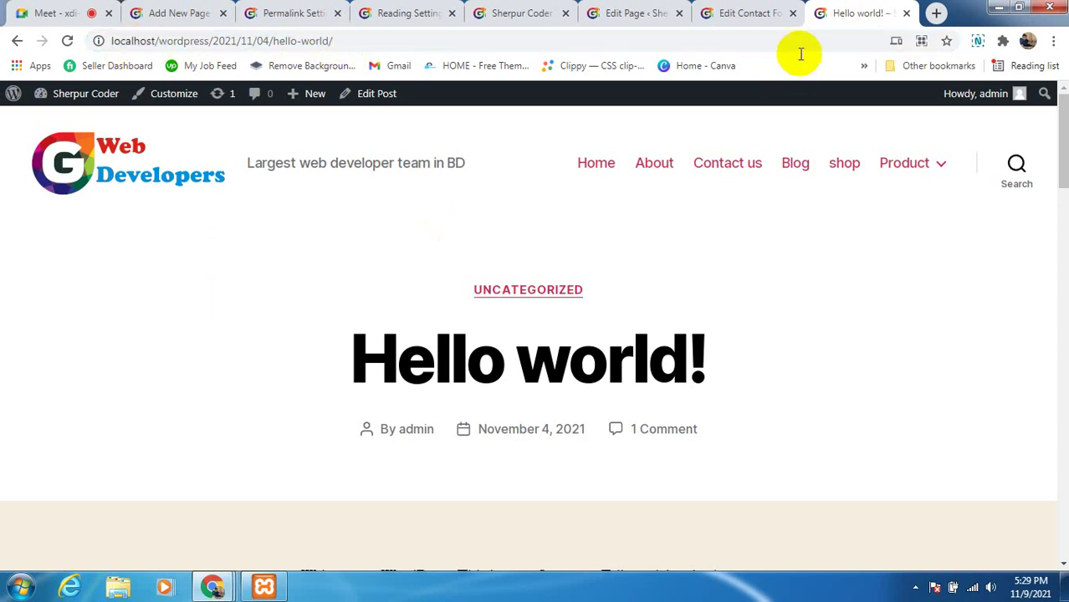
# Set the permalink structure to Plain in Permalink Settings and save it
pyautogui.click(750, 15)
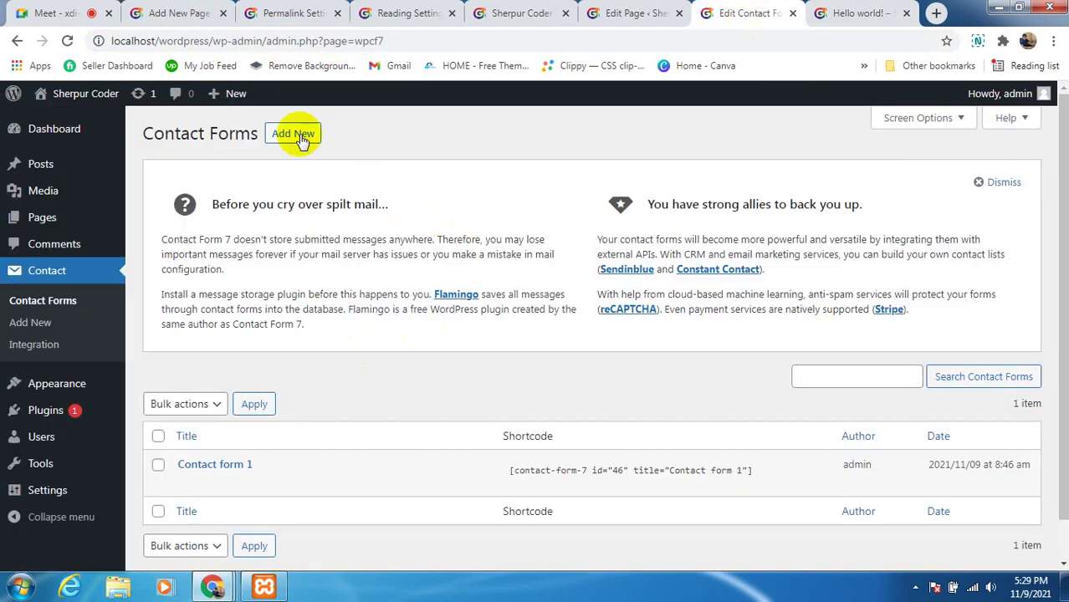
pyautogui.click(305, 8)
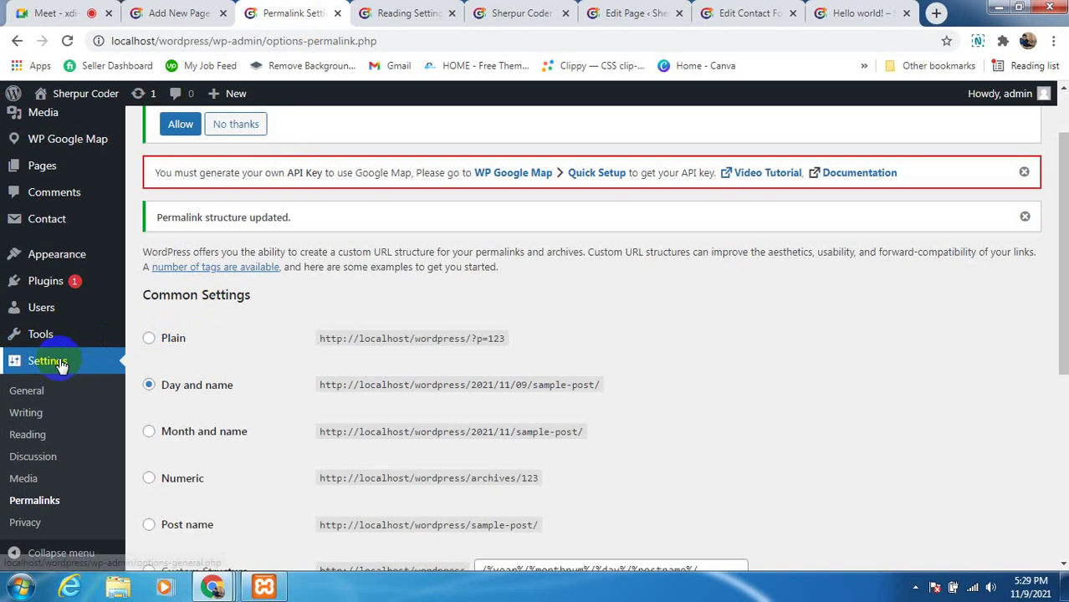
pyautogui.scroll(-2, 269, 381)
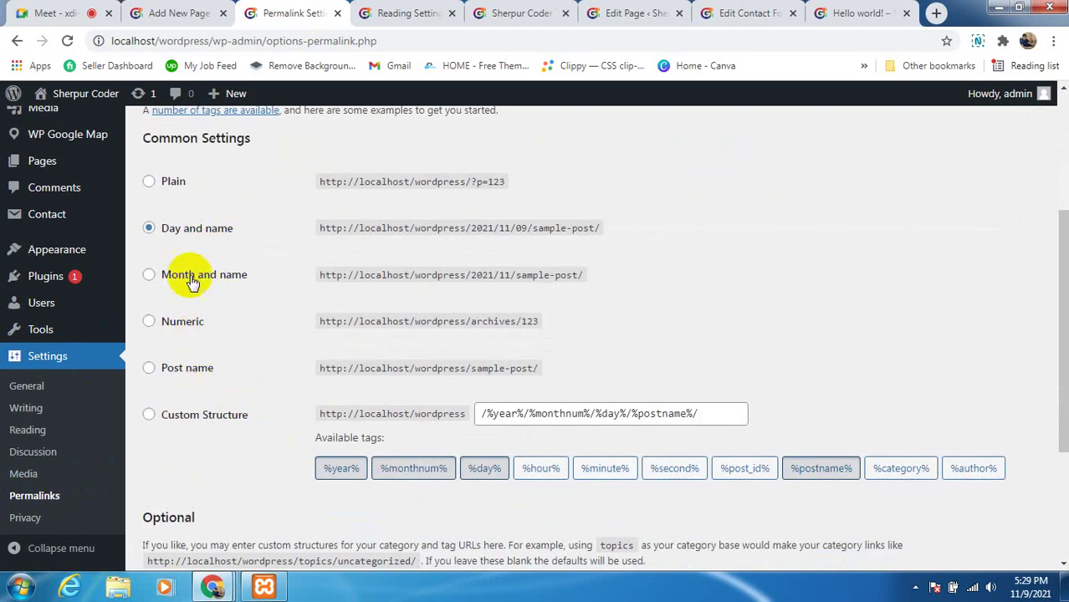
pyautogui.click(148, 182)
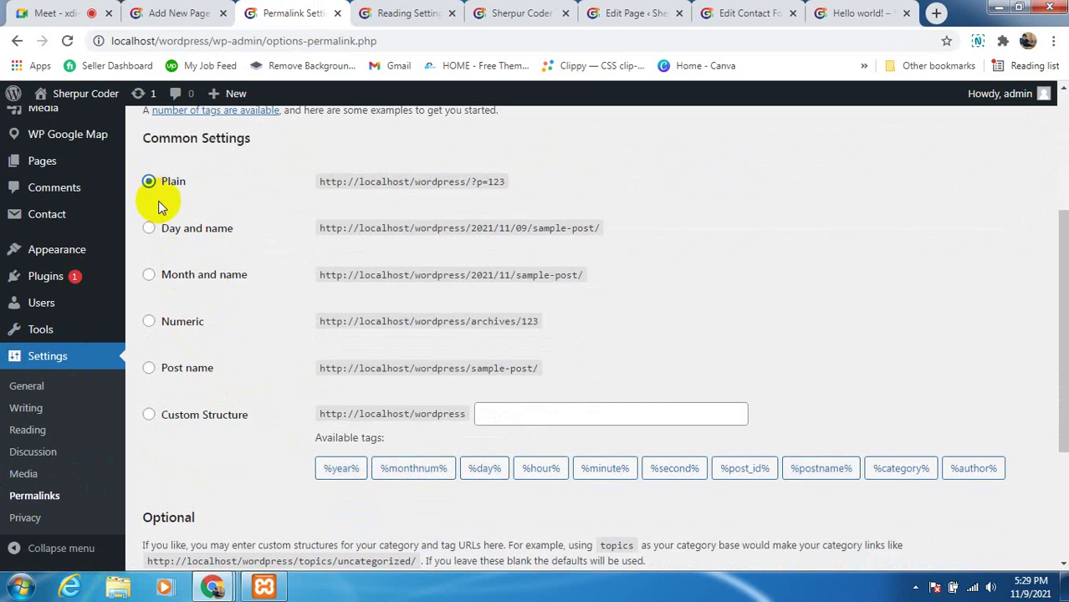
pyautogui.scroll(-3, 460, 496)
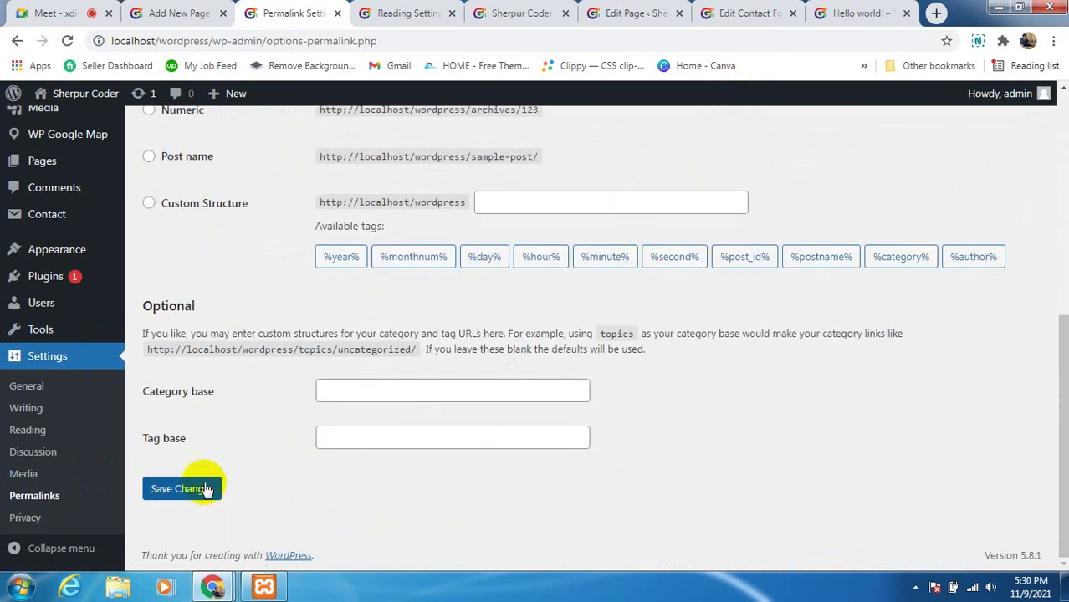
pyautogui.click(202, 489)
pyautogui.scroll(2, 739, 375)
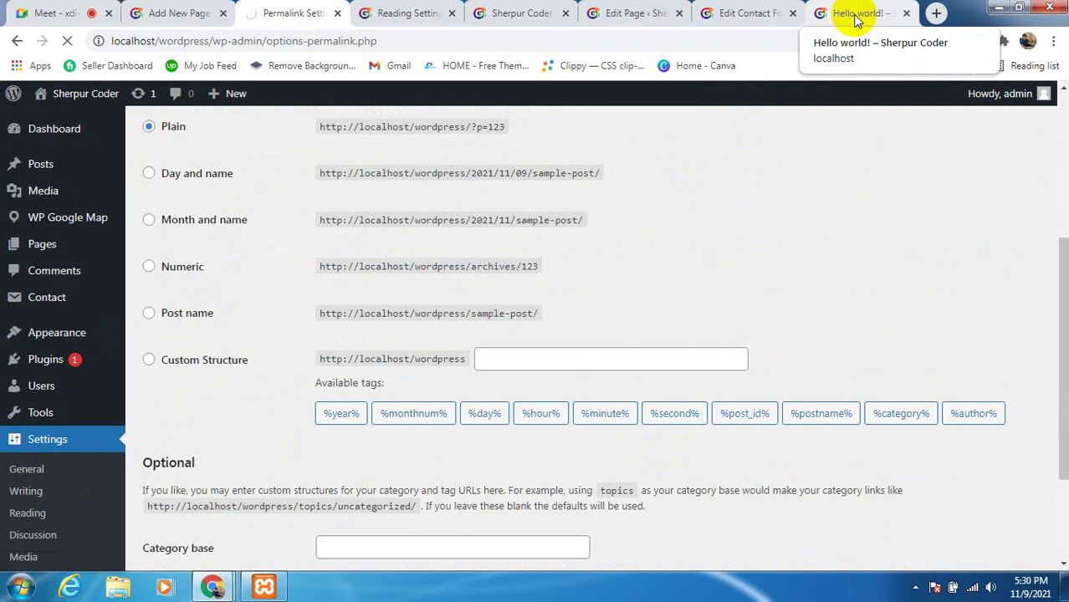
# Show the dated post URL now 404s, load localhost/wordpress/ and its Blog page, then return to Meet
pyautogui.click(857, 18)
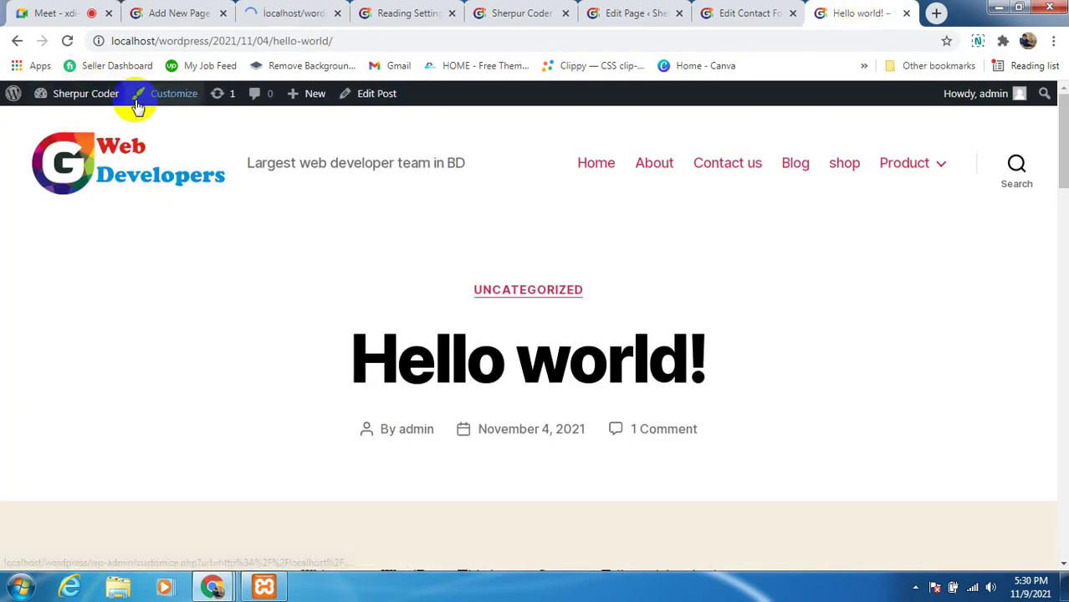
pyautogui.click(67, 40)
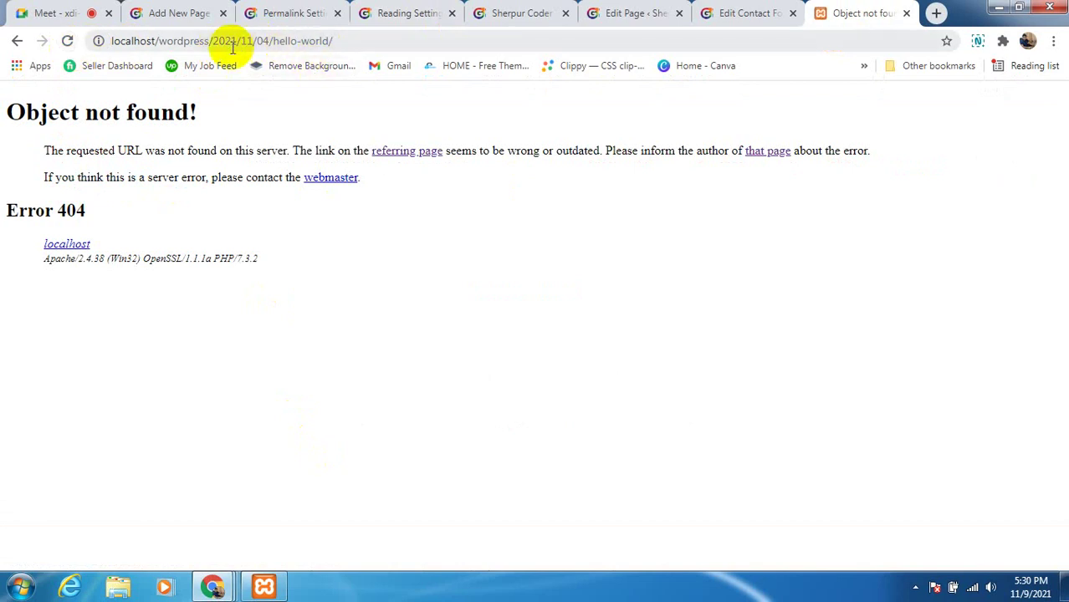
pyautogui.moveTo(211, 40); pyautogui.dragTo(373, 34)
pyautogui.press('BackSpace')
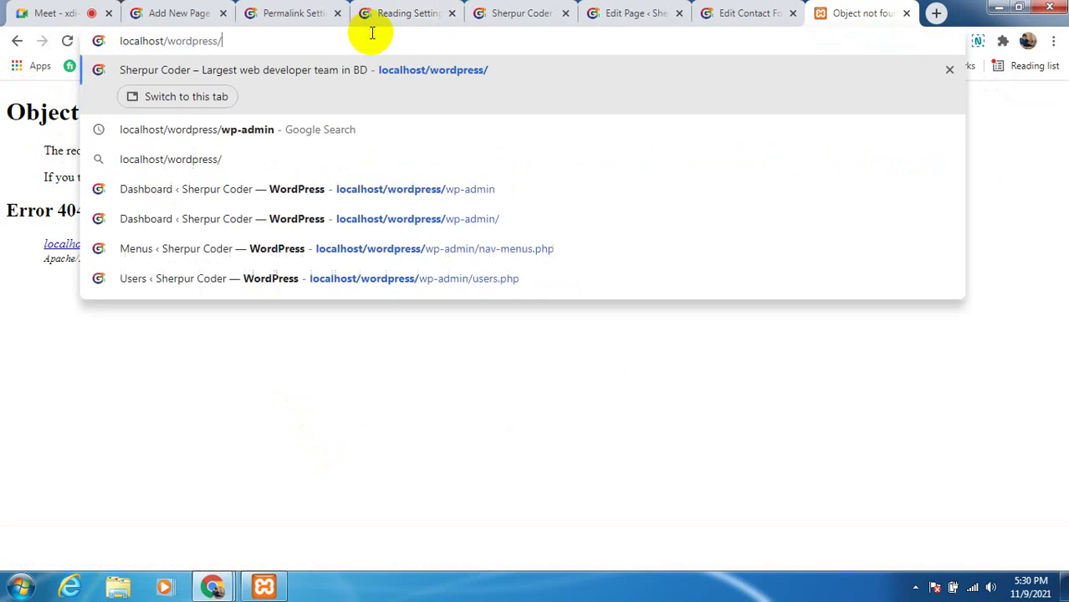
pyautogui.press('Return')
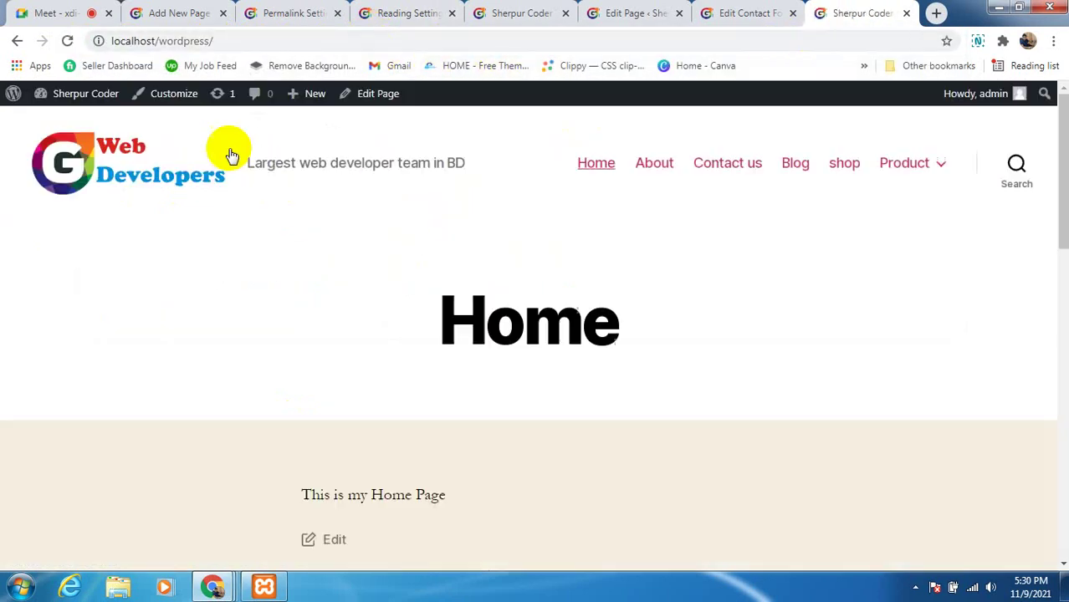
pyautogui.click(805, 174)
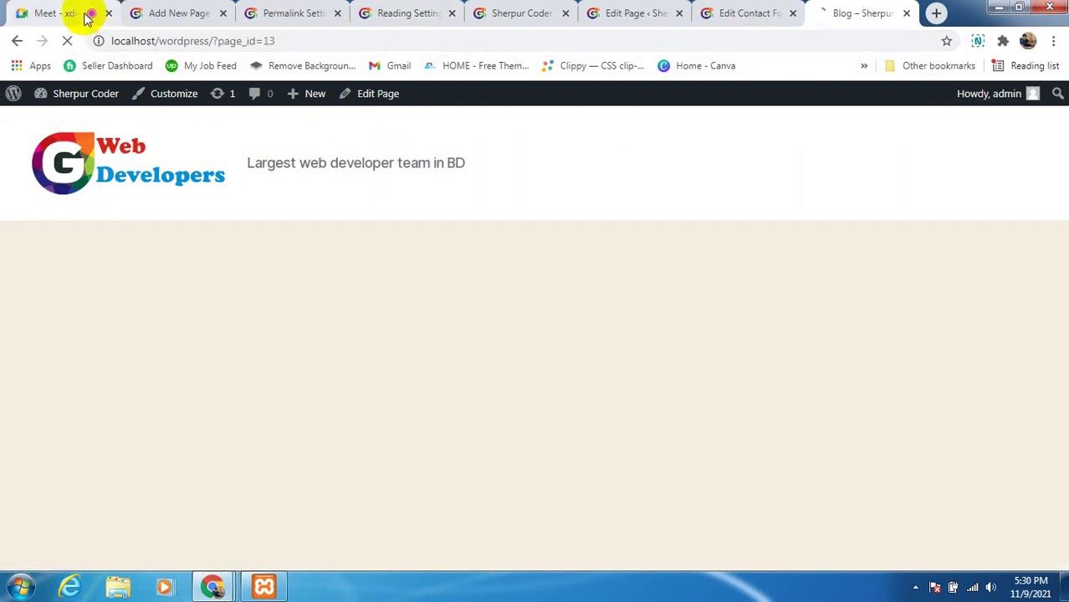
pyautogui.click(84, 13)
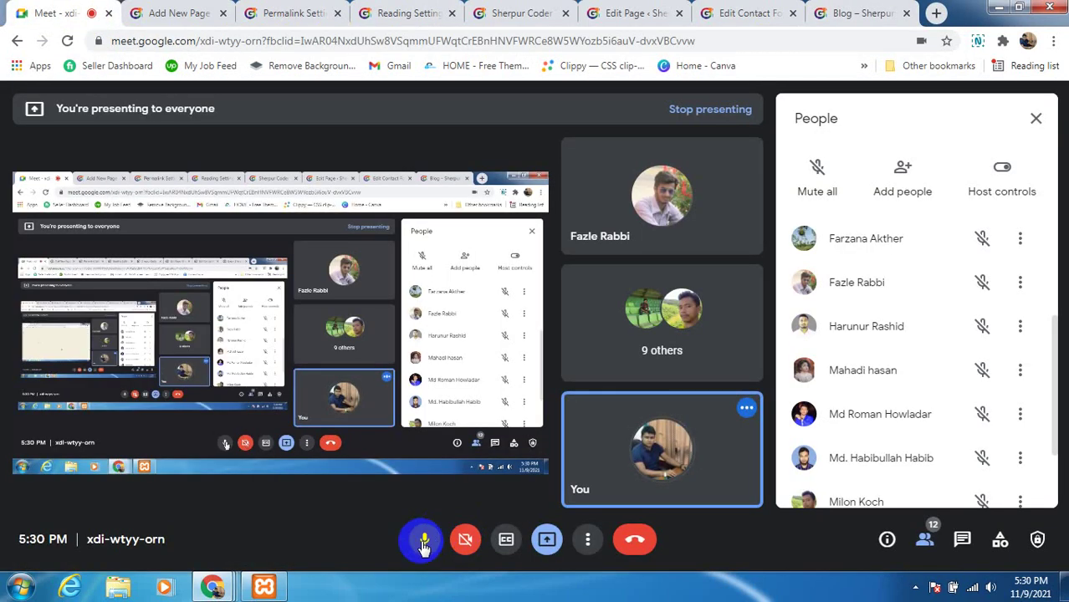
# Toggle the microphone on and off, then unmute it again to speak
pyautogui.click(424, 540)
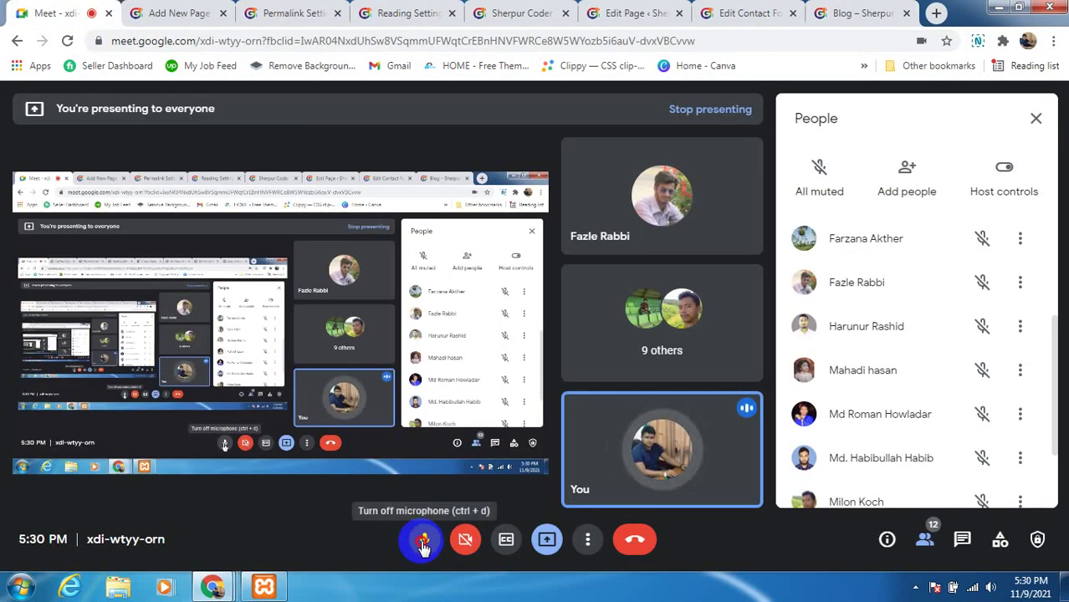
pyautogui.click(424, 542)
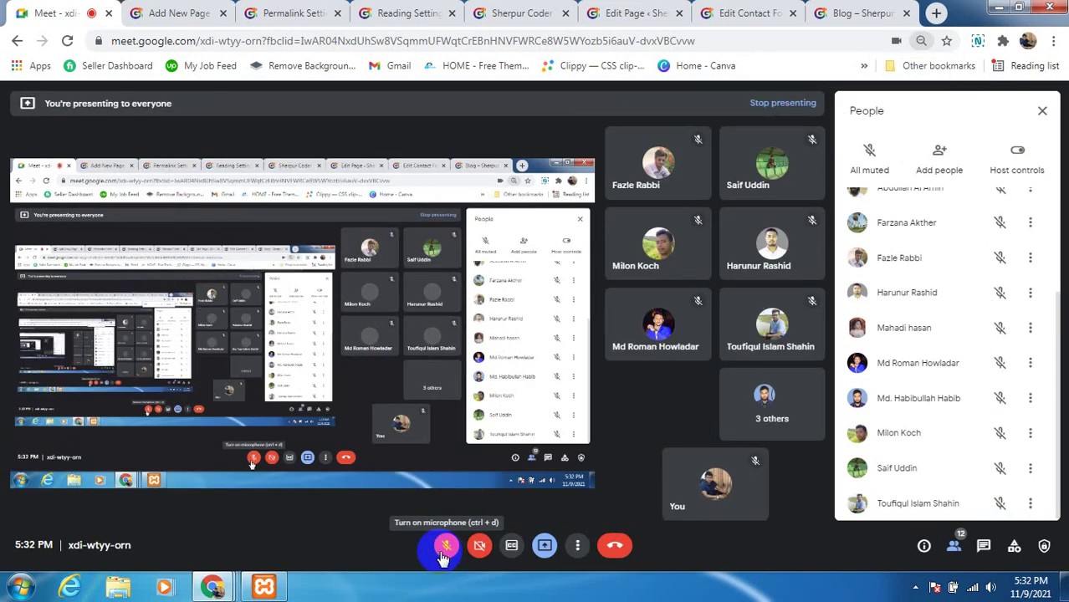
pyautogui.click(444, 557)
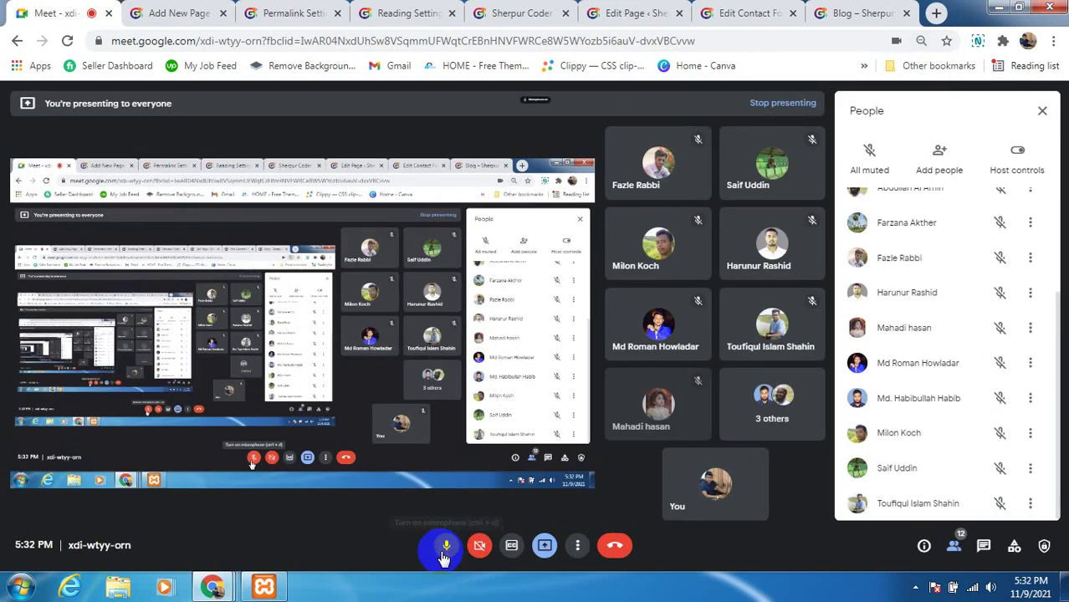
# Bring up Permalink Settings and highlight the Plain example address
pyautogui.click(644, 13)
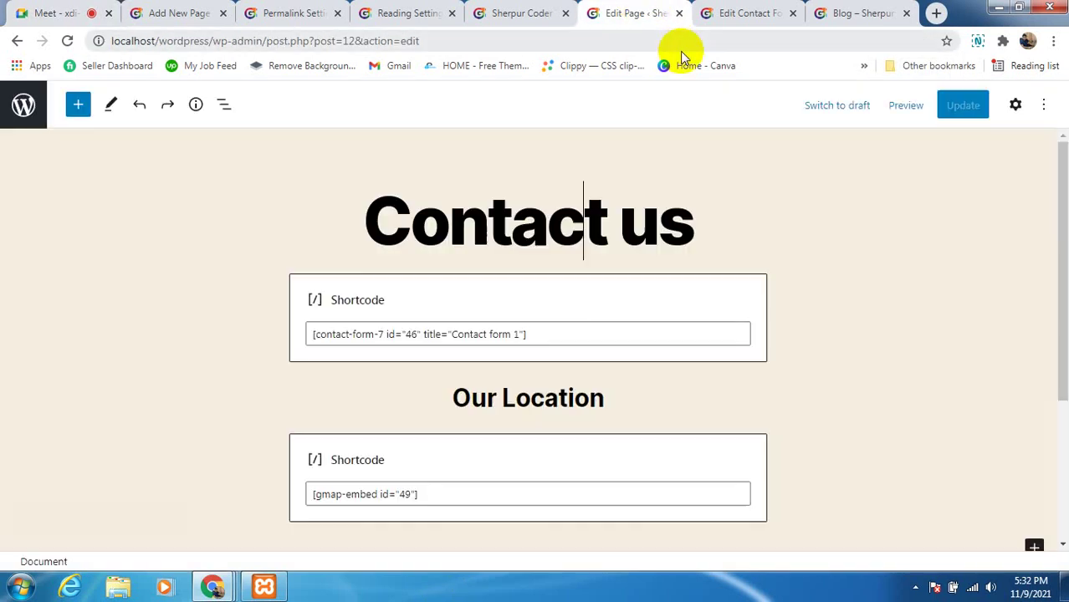
pyautogui.click(736, 14)
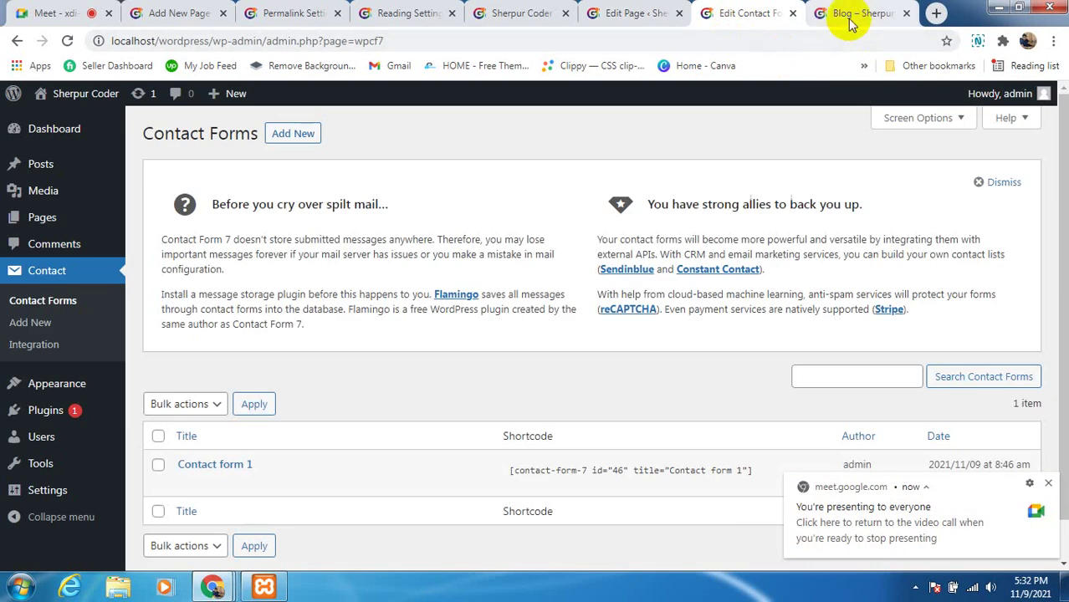
pyautogui.click(319, 17)
pyautogui.scroll(-2, 400, 348)
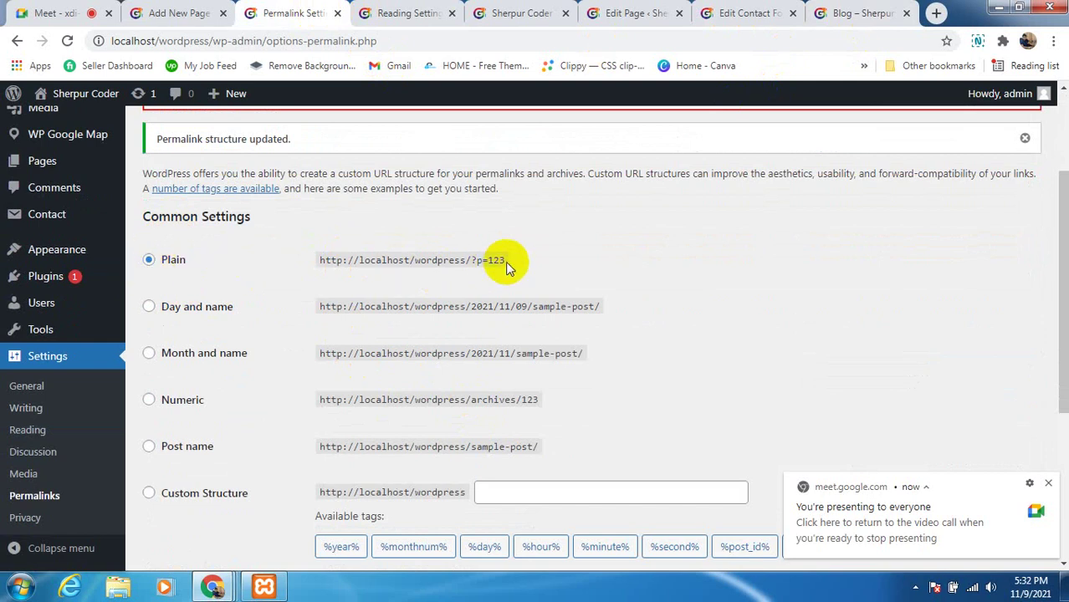
pyautogui.moveTo(506, 261); pyautogui.dragTo(288, 266)
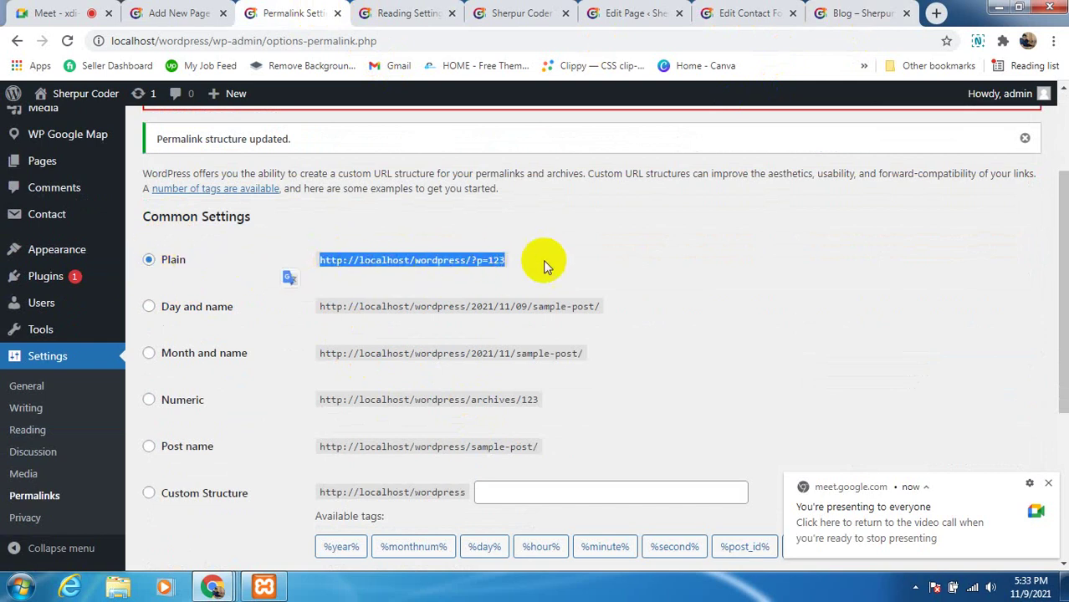
pyautogui.click(545, 260)
# Open Hello world! from the Blog page at ?p=1, then return to Permalink Settings
pyautogui.click(857, 13)
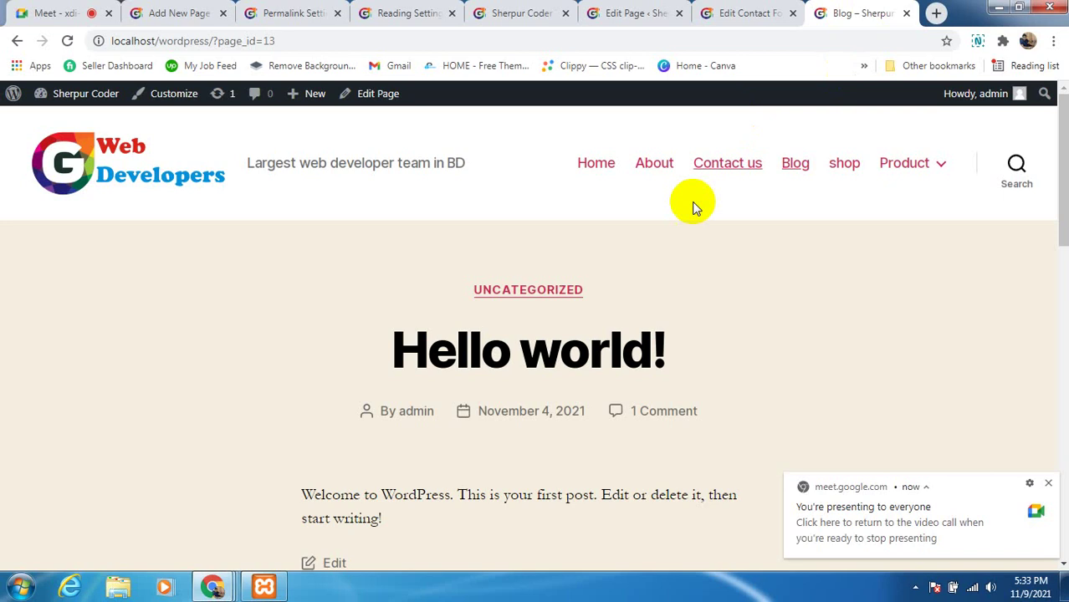
pyautogui.click(573, 342)
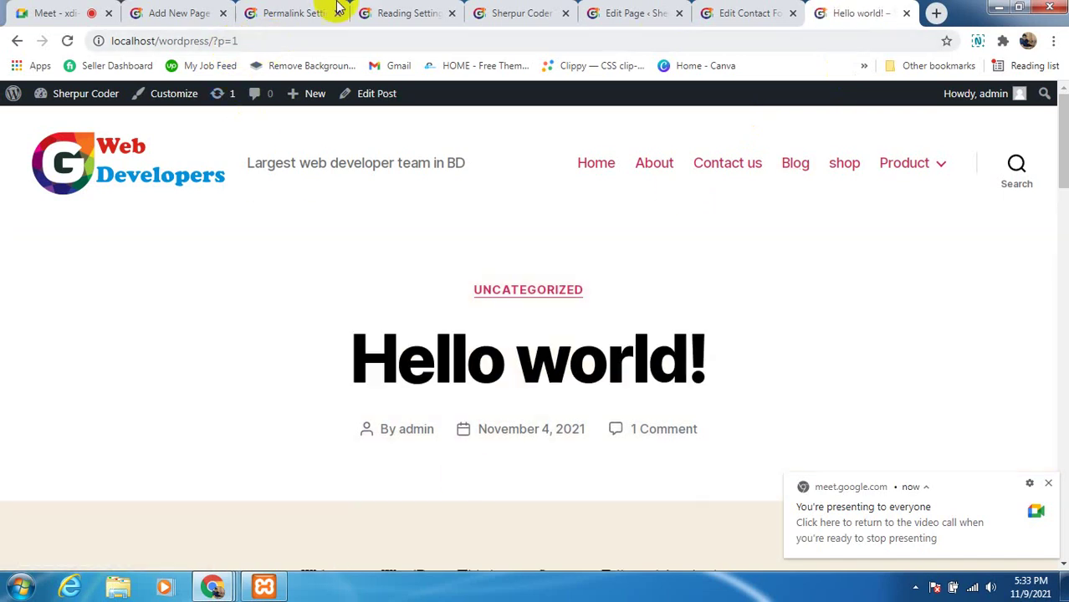
pyautogui.click(281, 12)
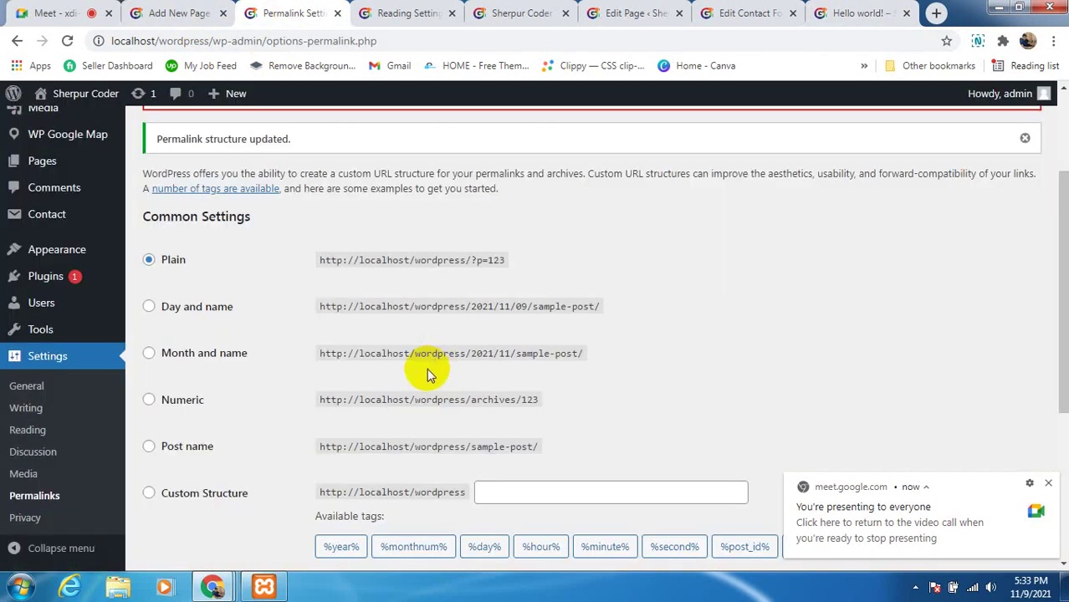
# Select and save the Post name permalink structure, then bring the Hello world! post forward
pyautogui.scroll(-1, 429, 371)
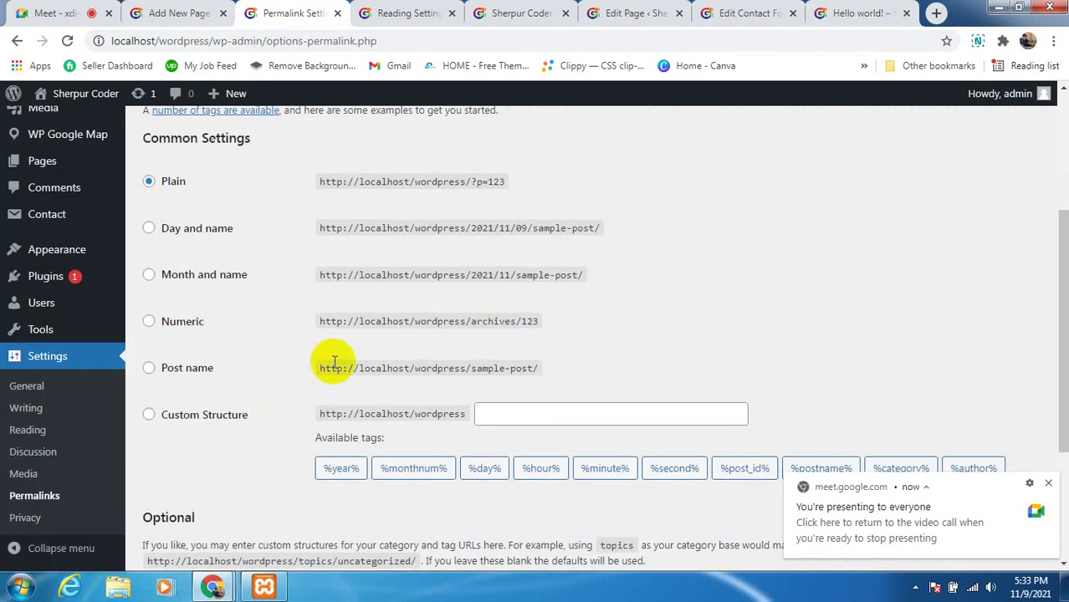
pyautogui.scroll(1, 335, 361)
pyautogui.scroll(-1, 268, 311)
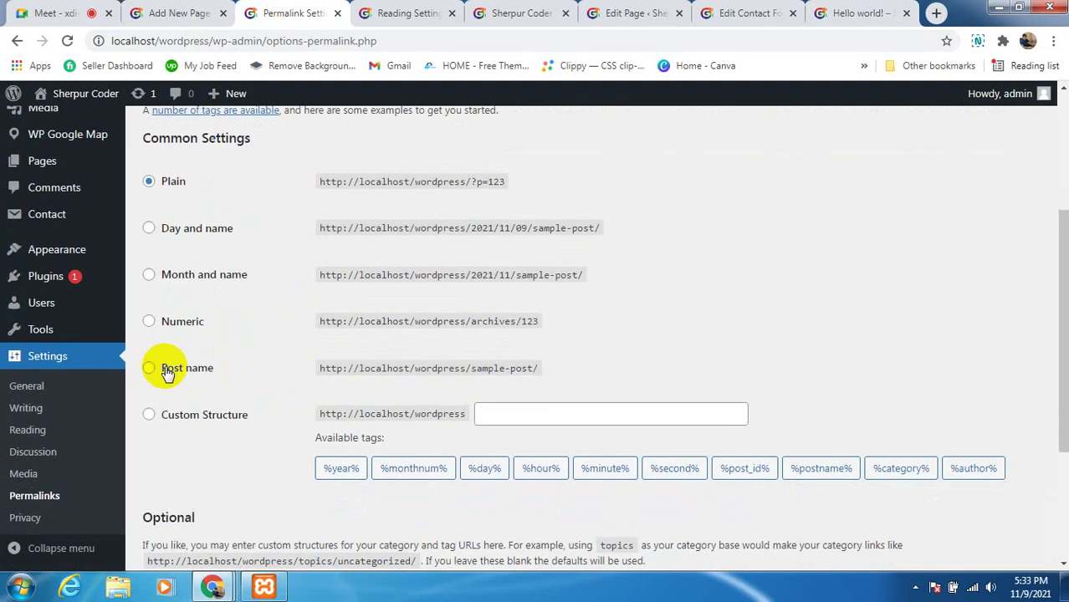
pyautogui.click(150, 369)
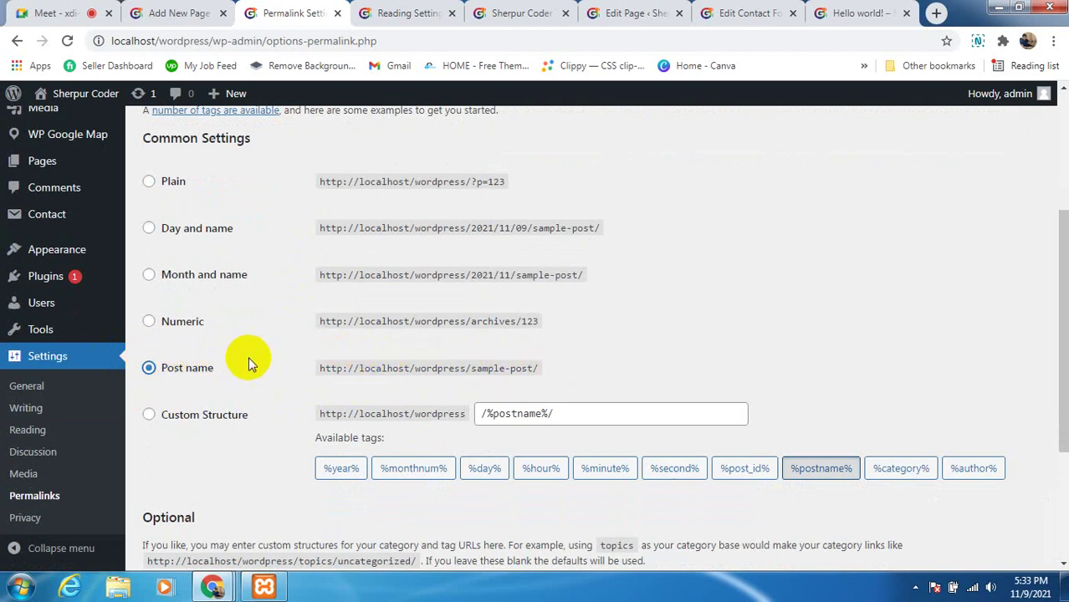
pyautogui.scroll(-1, 250, 341)
pyautogui.scroll(1, 238, 394)
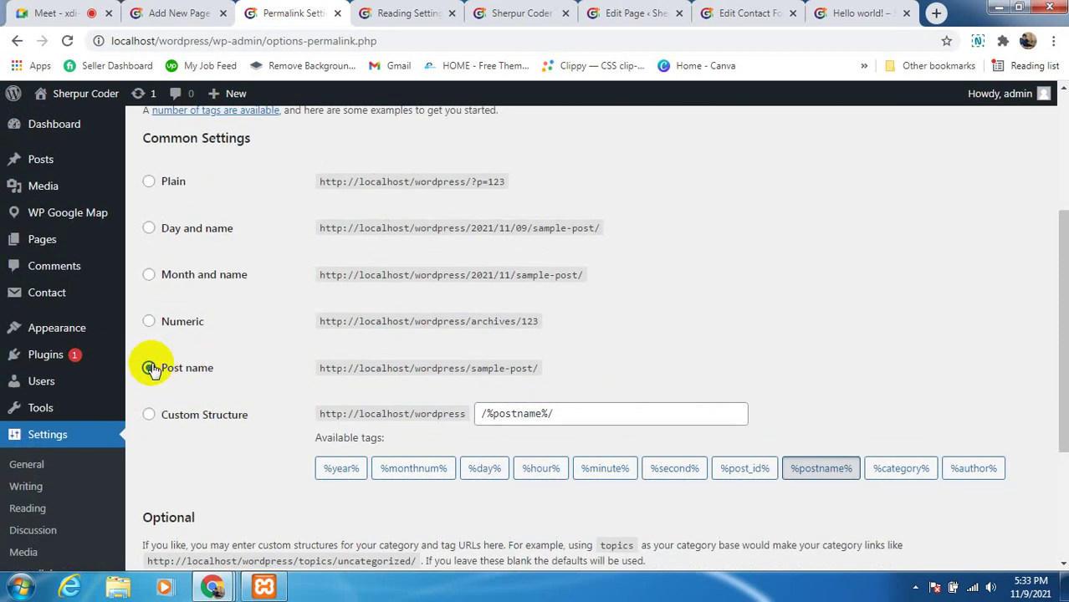
pyautogui.click(148, 369)
pyautogui.press('Return')
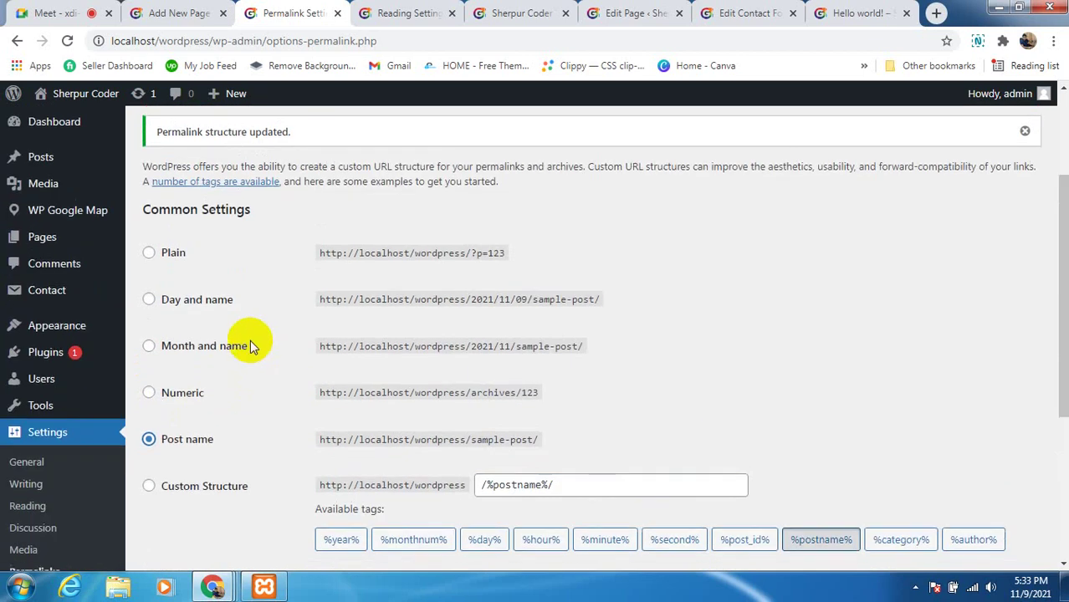
pyautogui.scroll(-1, 250, 340)
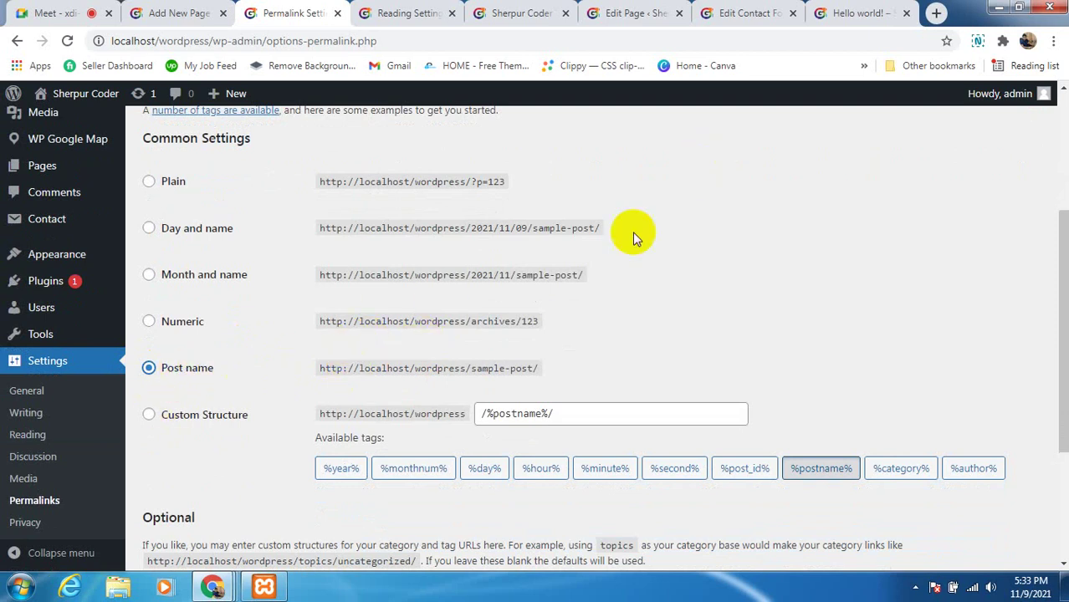
pyautogui.click(819, 14)
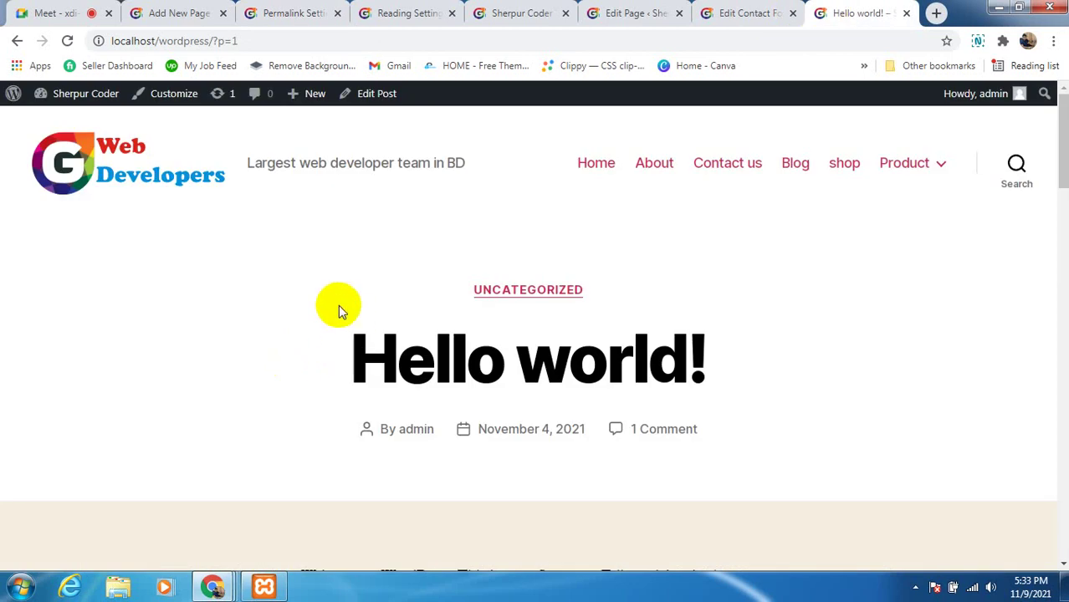
# Reload the Hello world! post, which still sits at the ?p=1 address
pyautogui.moveTo(352, 358); pyautogui.dragTo(713, 357)
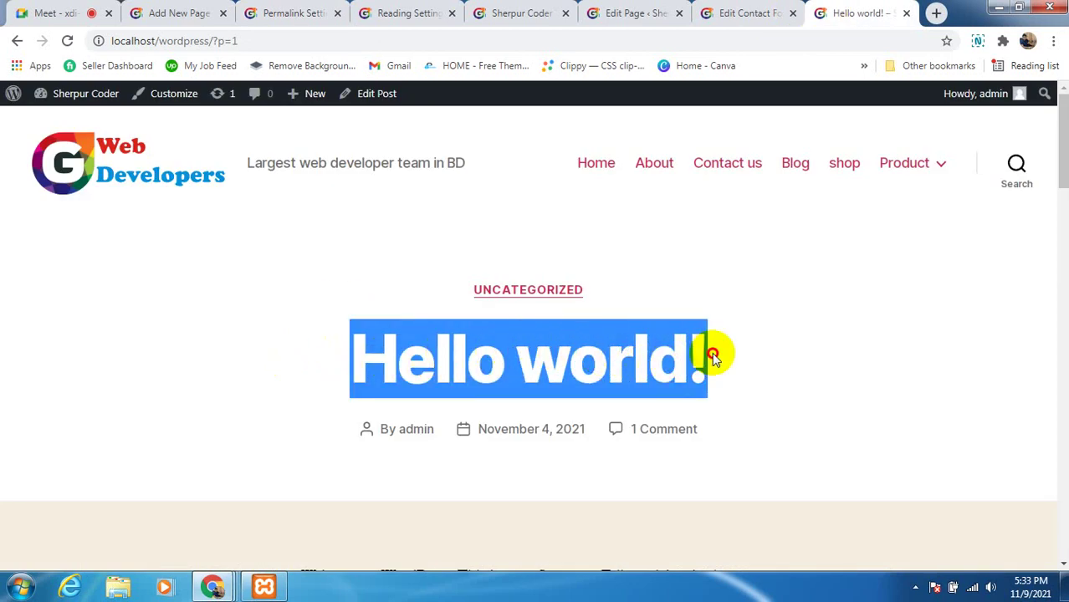
pyautogui.click(730, 354)
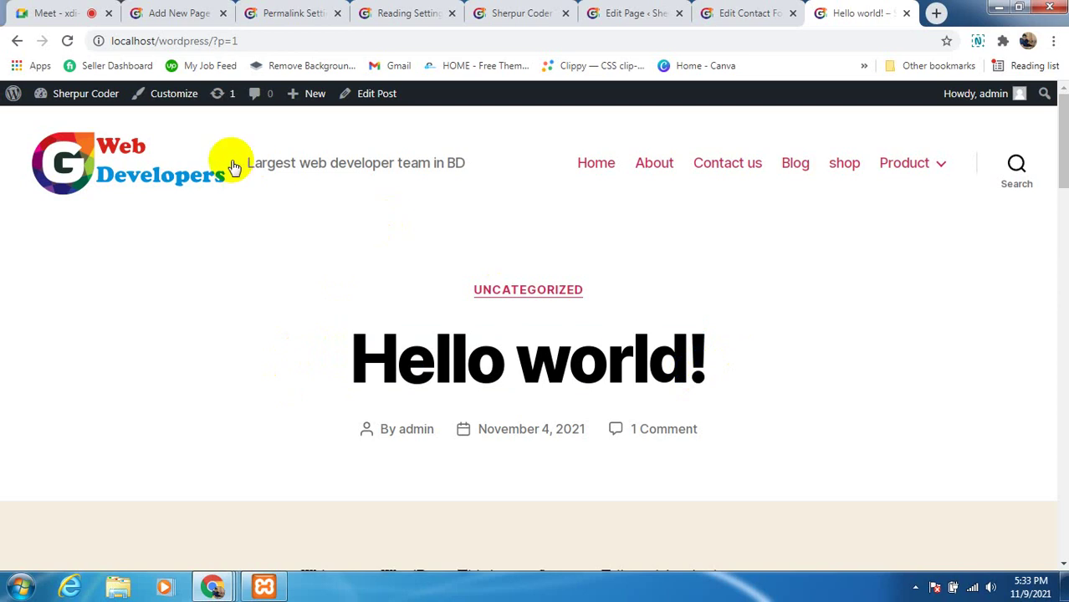
pyautogui.click(68, 41)
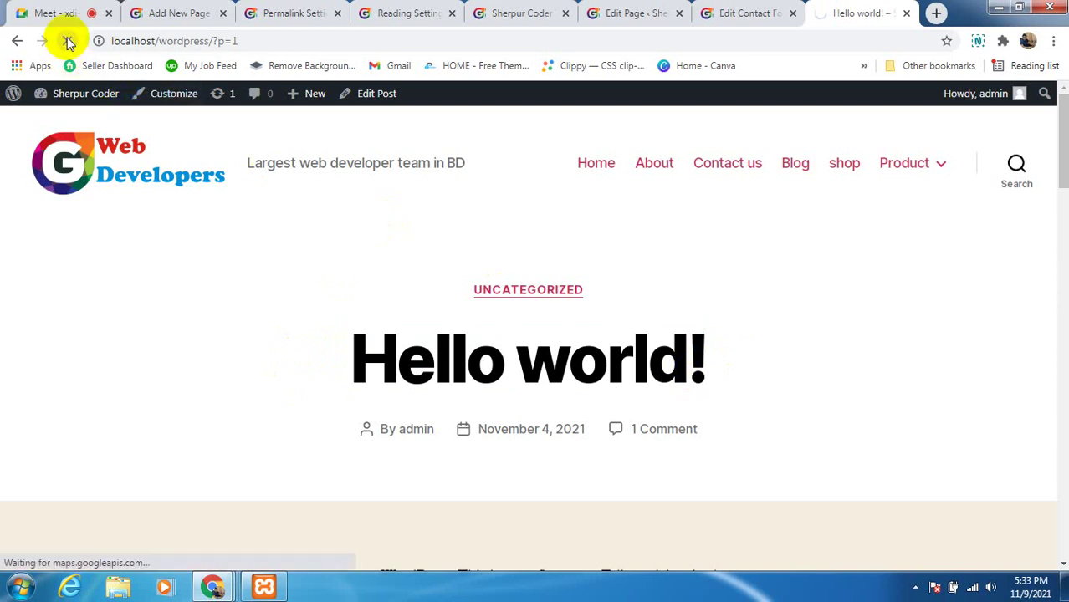
pyautogui.click(569, 382)
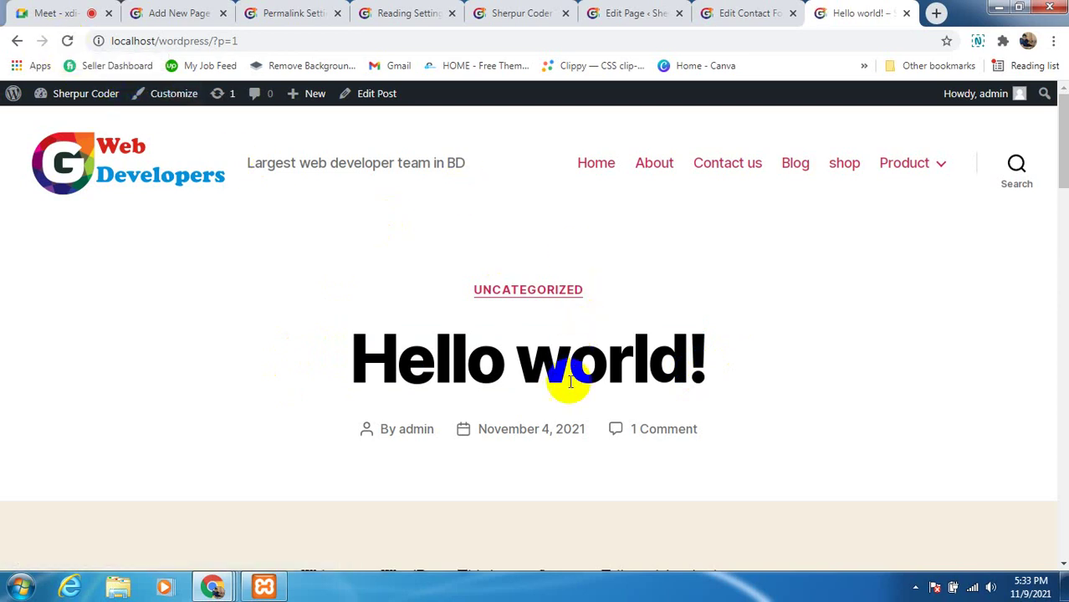
pyautogui.click(570, 382)
# Reopen Hello world! via Home and Blog (?page_id=13); it still opens at ?p=1
pyautogui.click(596, 170)
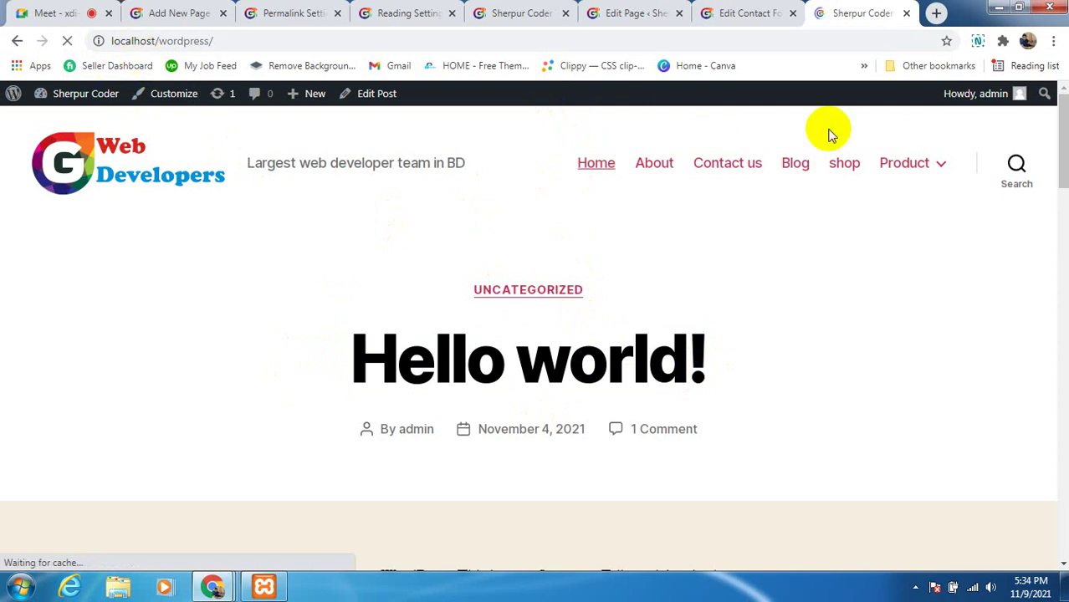
pyautogui.click(791, 169)
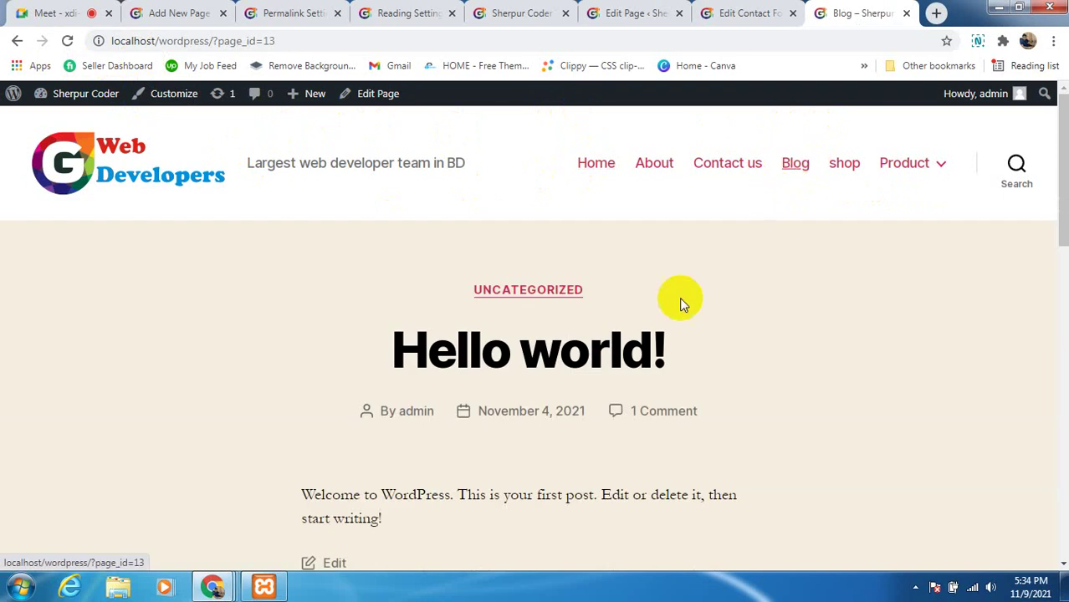
pyautogui.moveTo(545, 361); pyautogui.dragTo(534, 388)
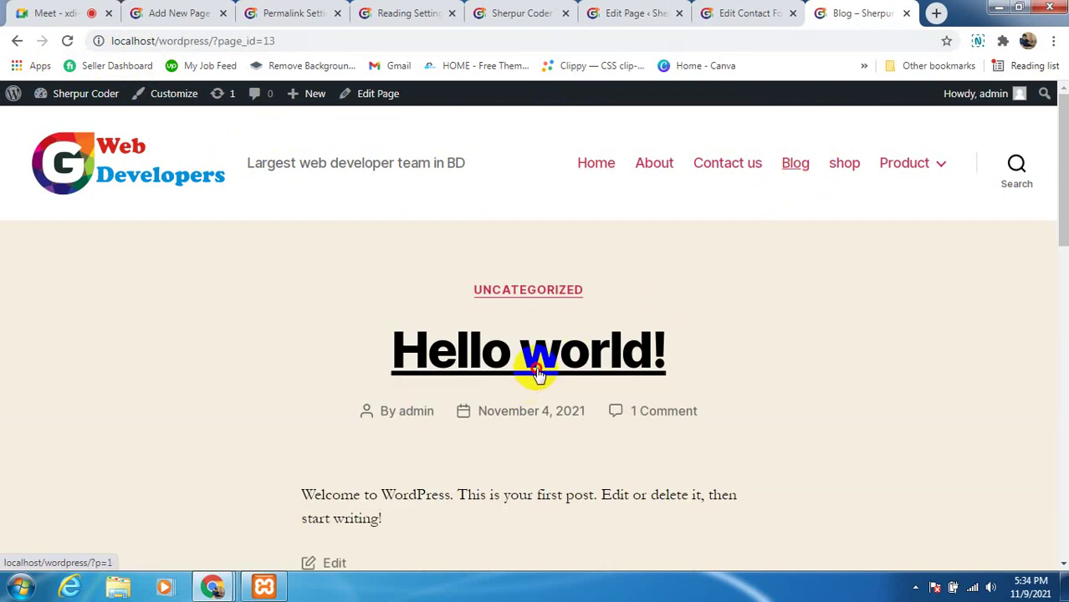
pyautogui.click(537, 373)
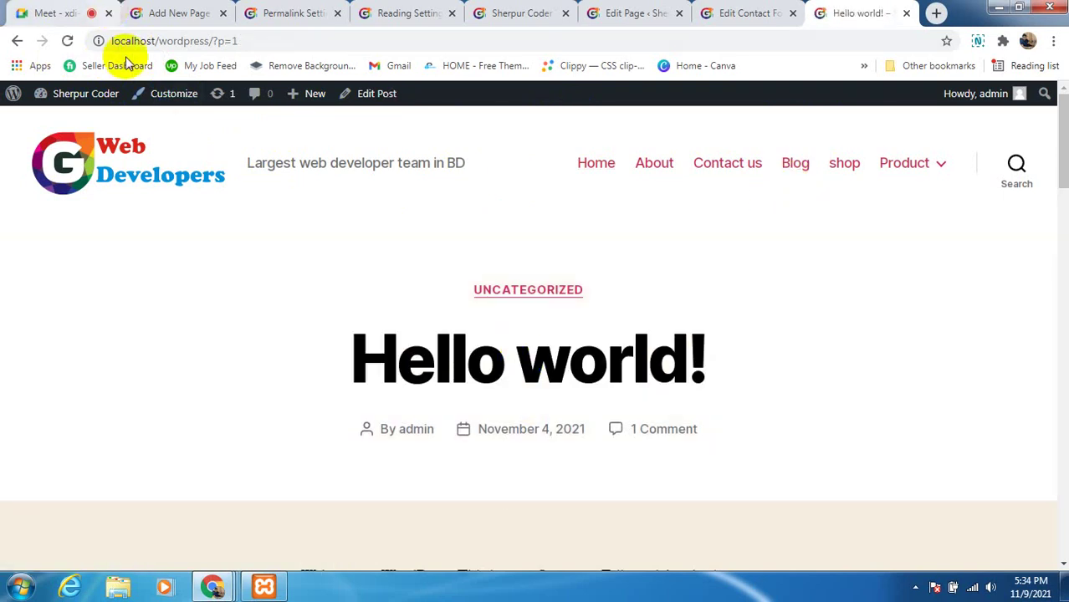
# Save the permalink settings again on the Permalink Settings page
pyautogui.click(288, 14)
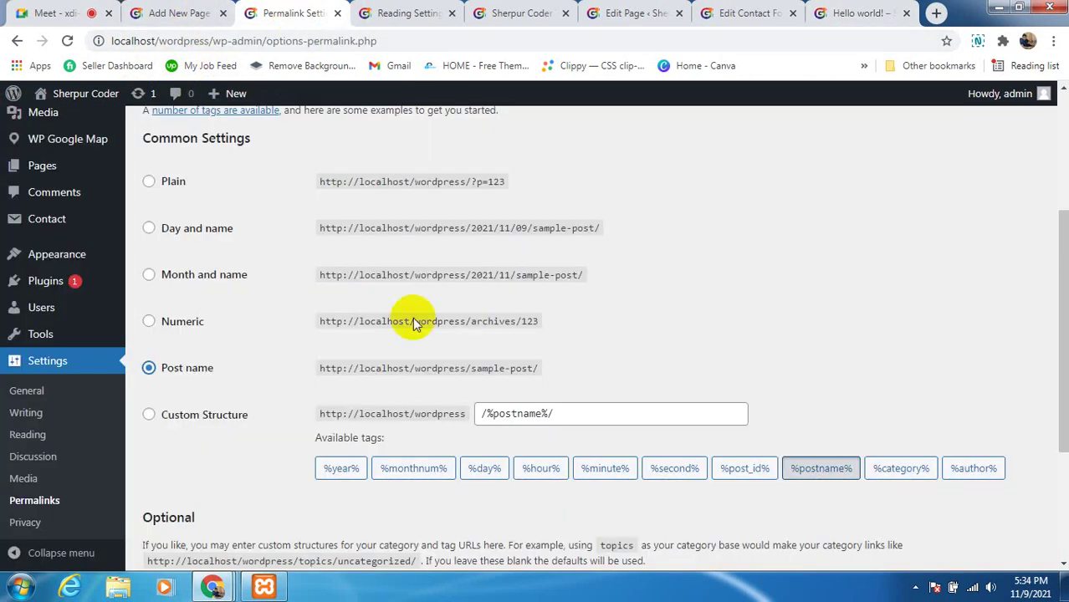
pyautogui.scroll(-3, 235, 384)
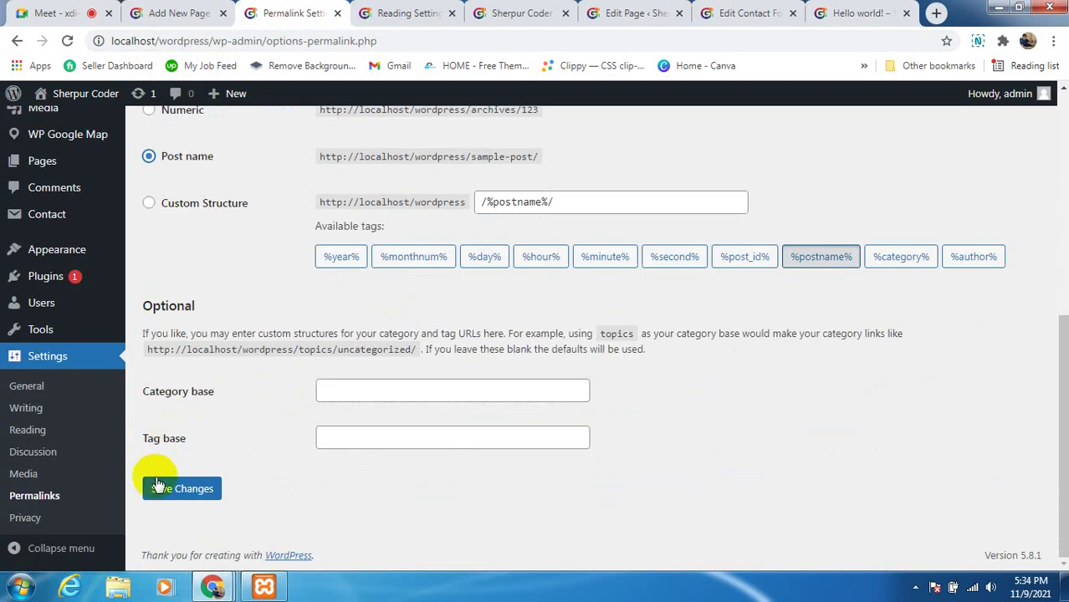
pyautogui.click(167, 491)
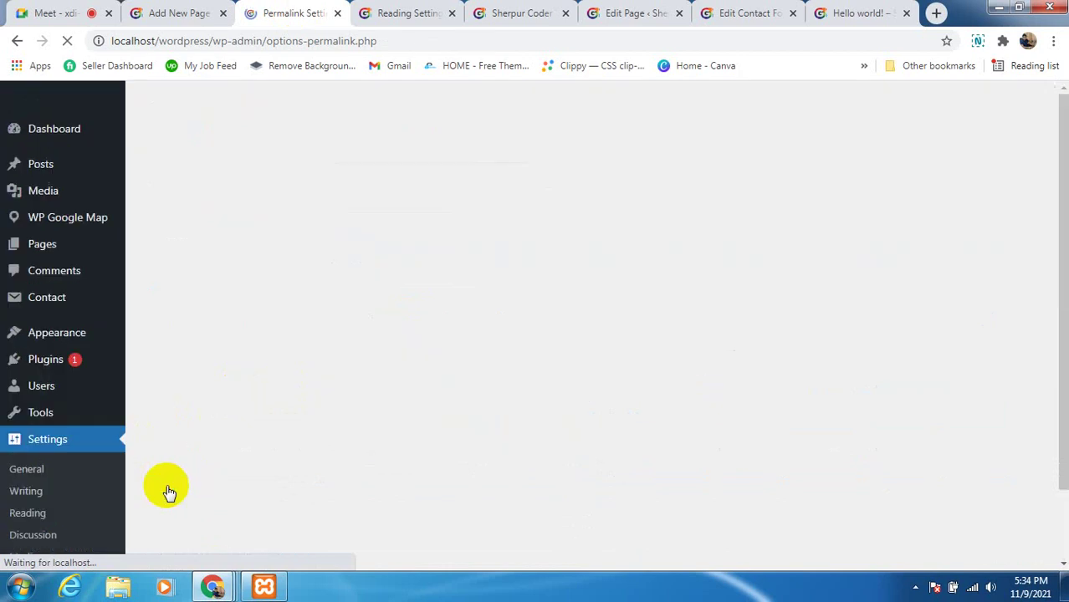
# Reload Hello world! and confirm its address is now localhost/wordpress/hello-world/
pyautogui.click(877, 15)
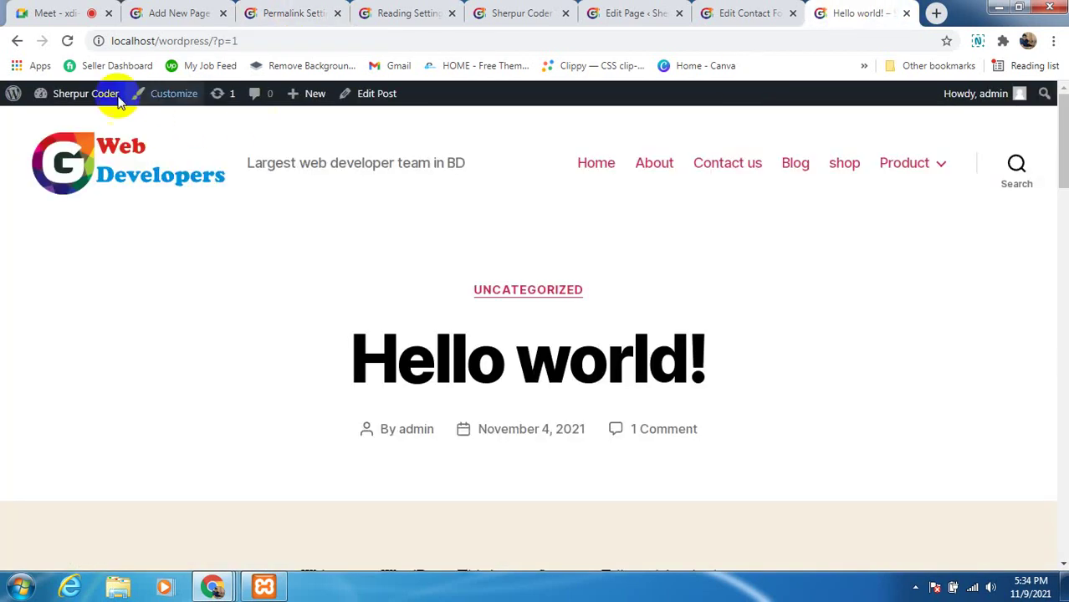
pyautogui.click(66, 41)
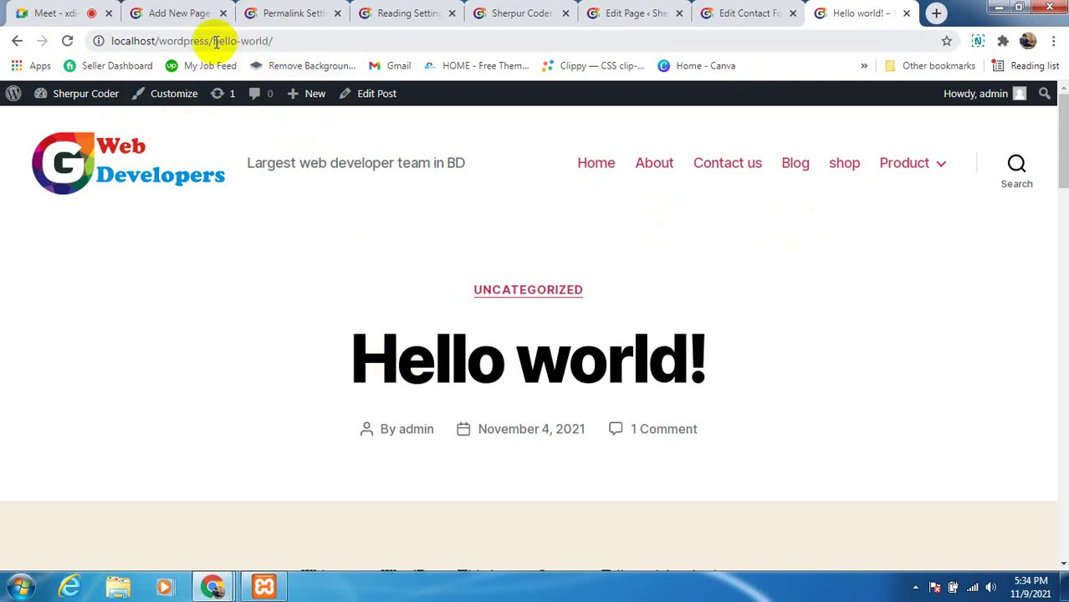
pyautogui.moveTo(214, 41); pyautogui.dragTo(263, 40)
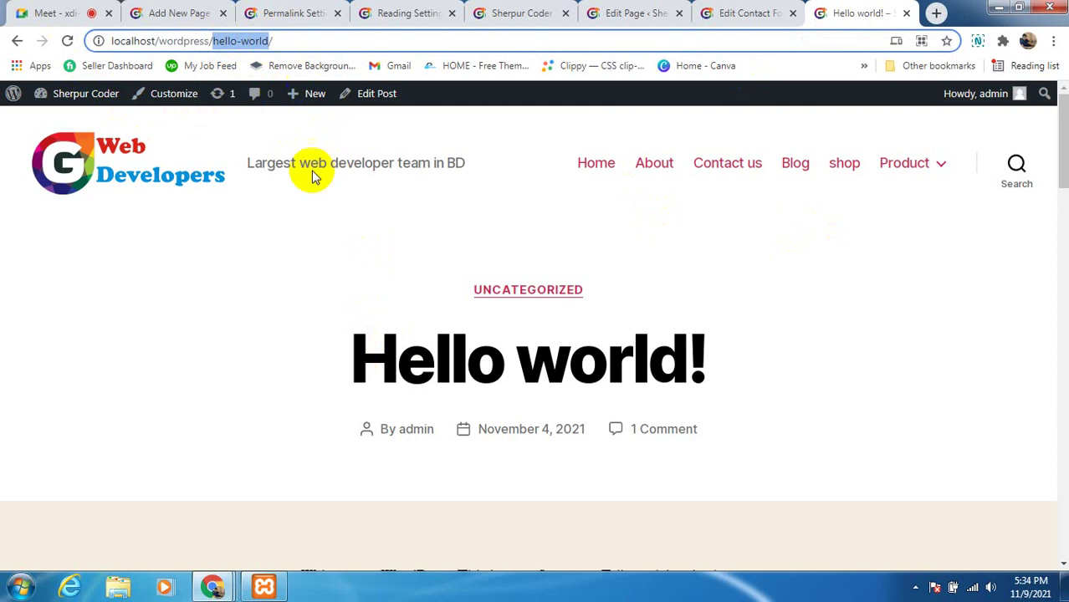
pyautogui.click(335, 218)
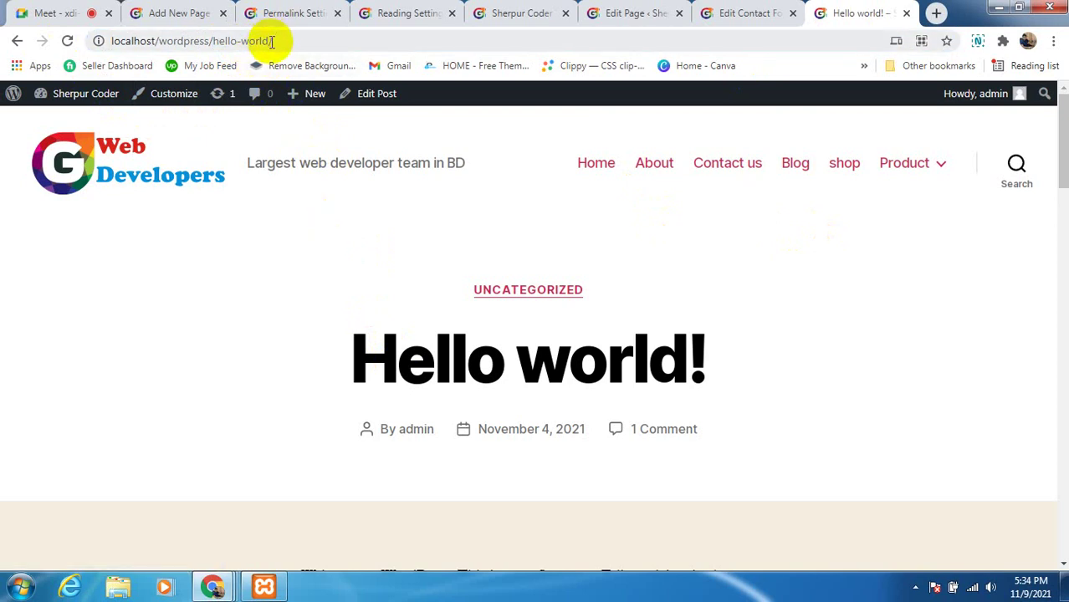
pyautogui.moveTo(269, 40); pyautogui.dragTo(215, 43)
pyautogui.click(337, 224)
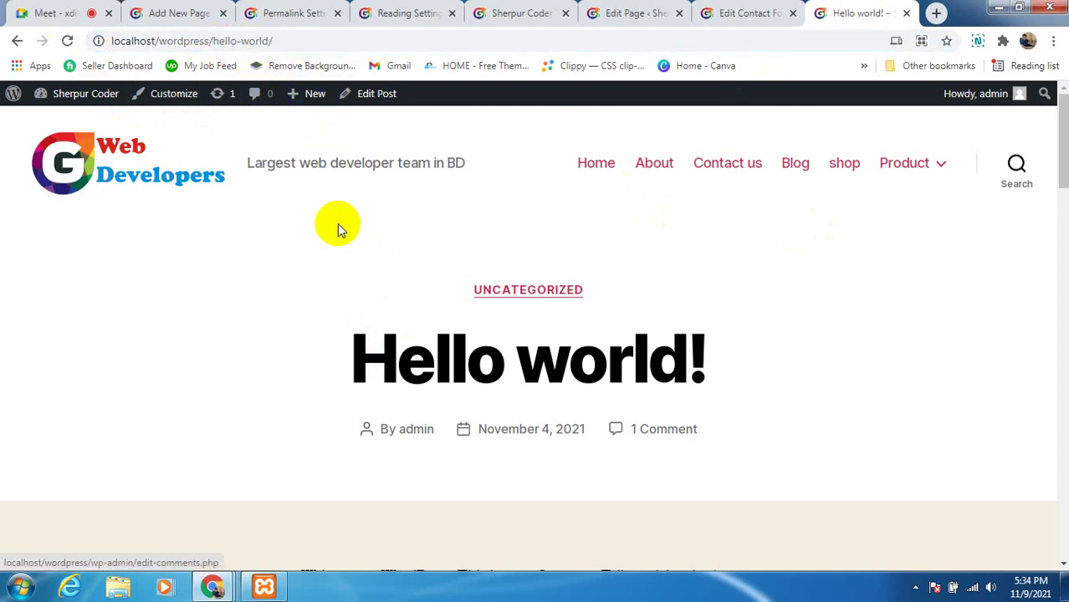
pyautogui.click(256, 17)
# Review the Post name example URL, the /%postname%/ structure and the update notice
pyautogui.scroll(-2, 280, 485)
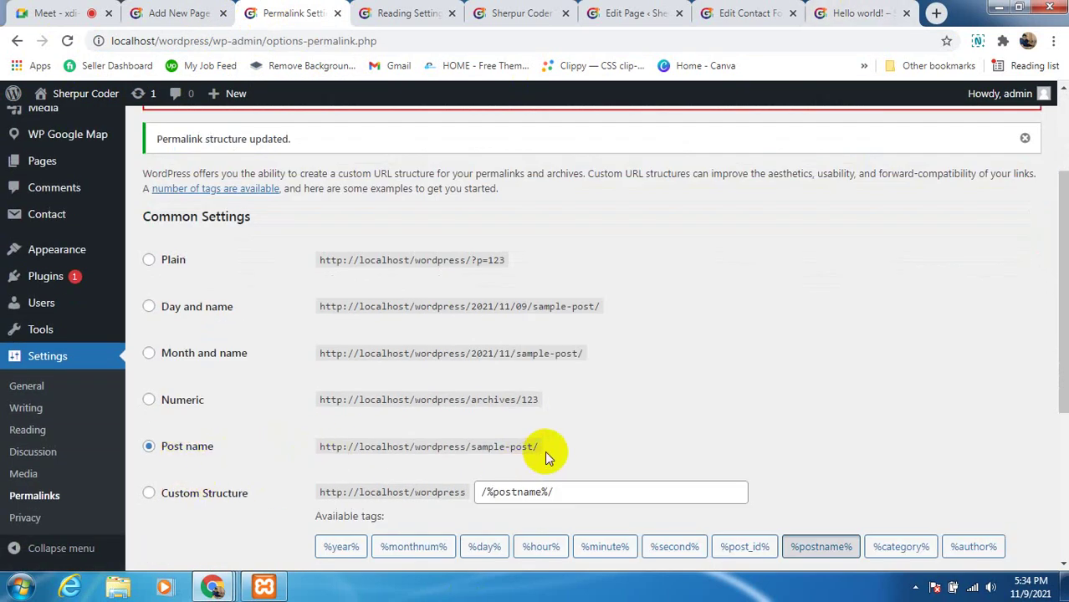
pyautogui.moveTo(546, 449); pyautogui.dragTo(322, 444)
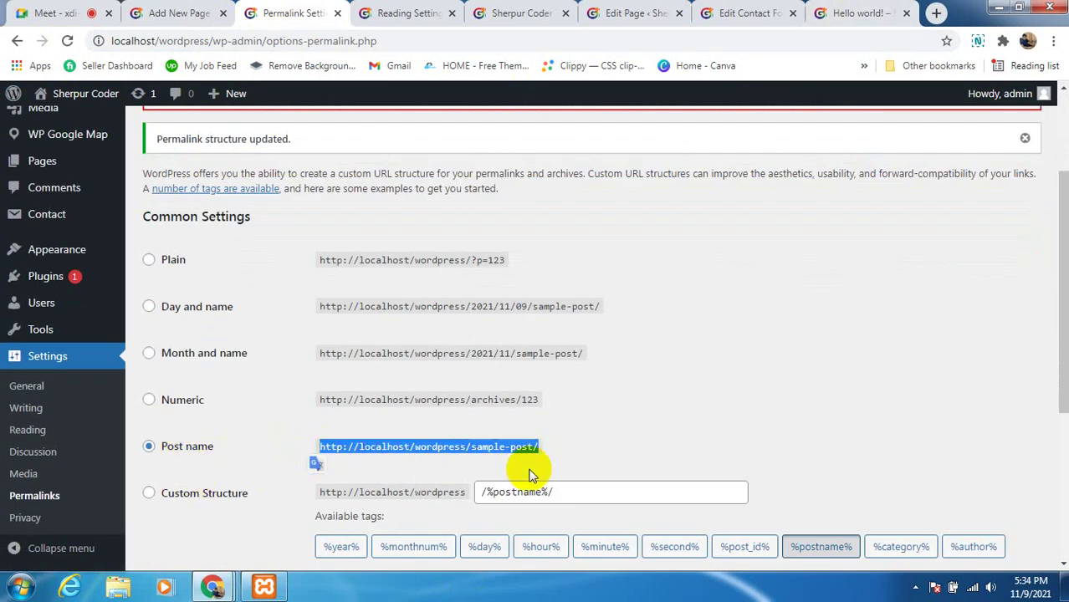
pyautogui.click(606, 438)
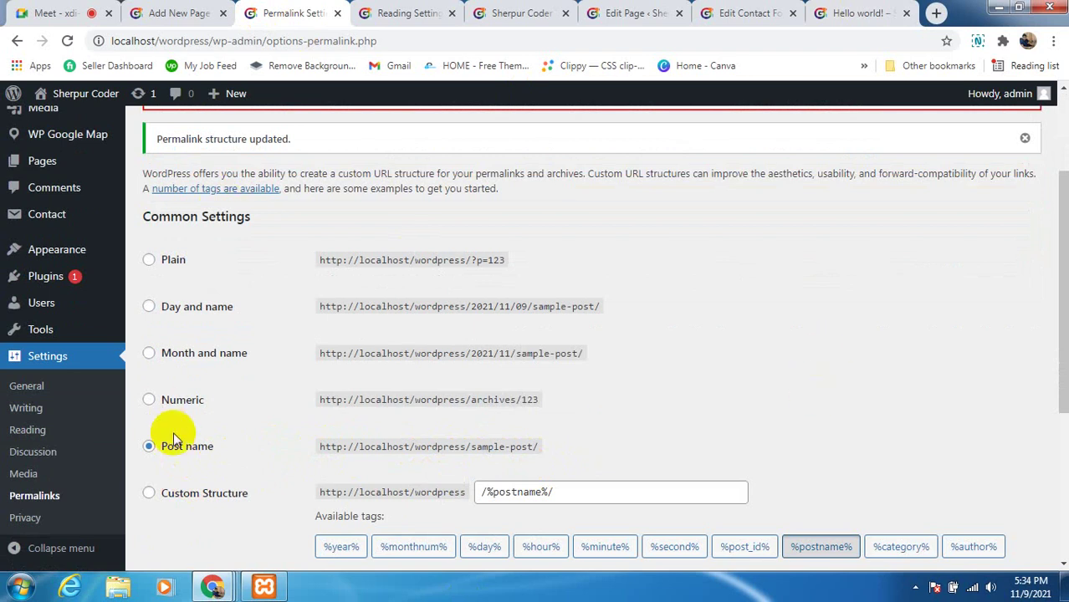
pyautogui.scroll(-1, 206, 494)
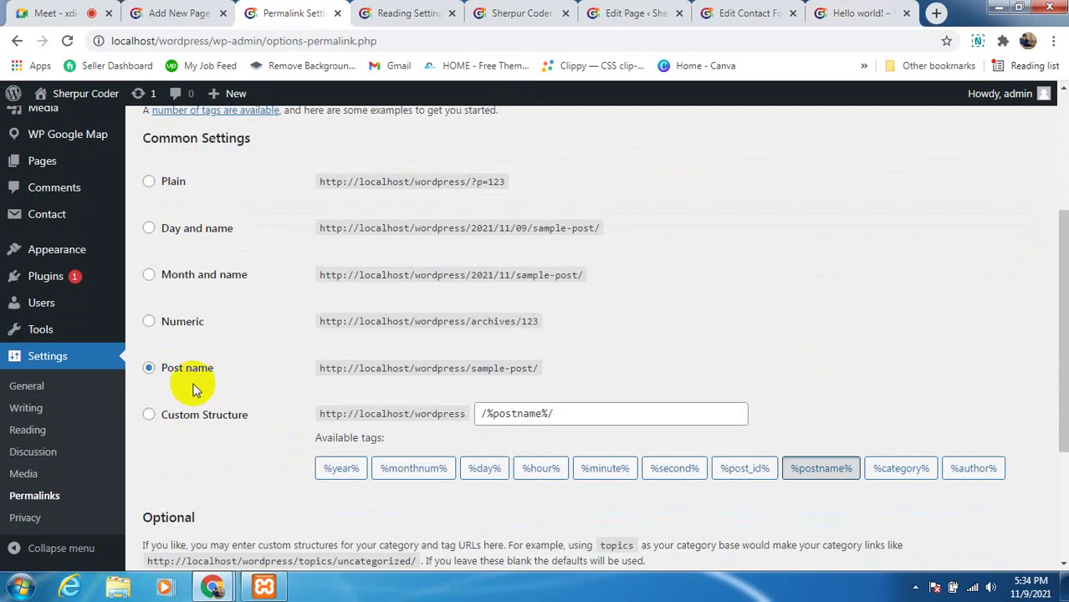
pyautogui.scroll(2, 895, 370)
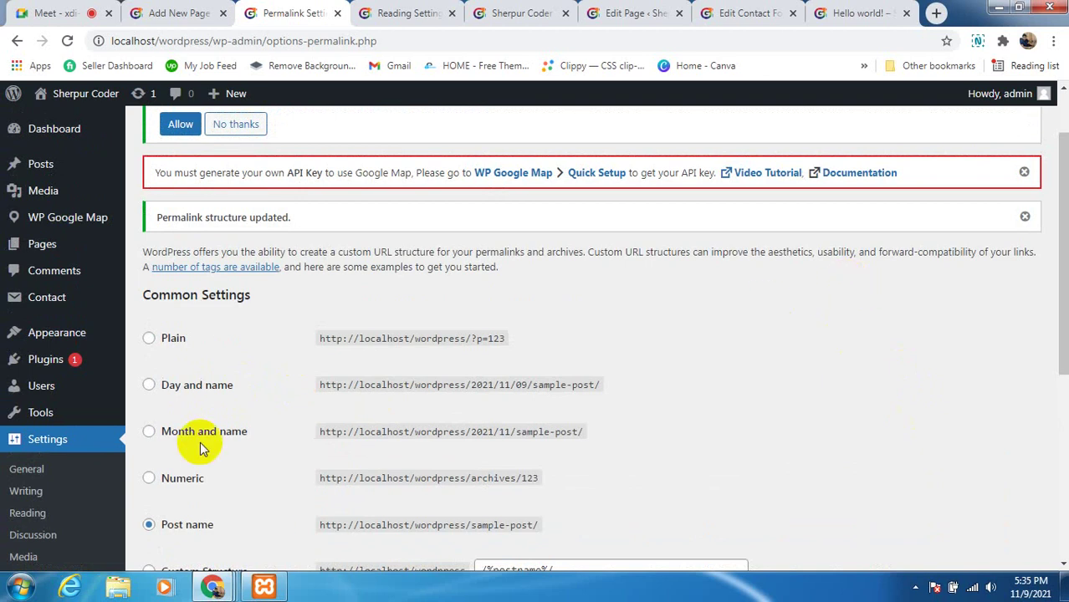
pyautogui.scroll(-5, 202, 432)
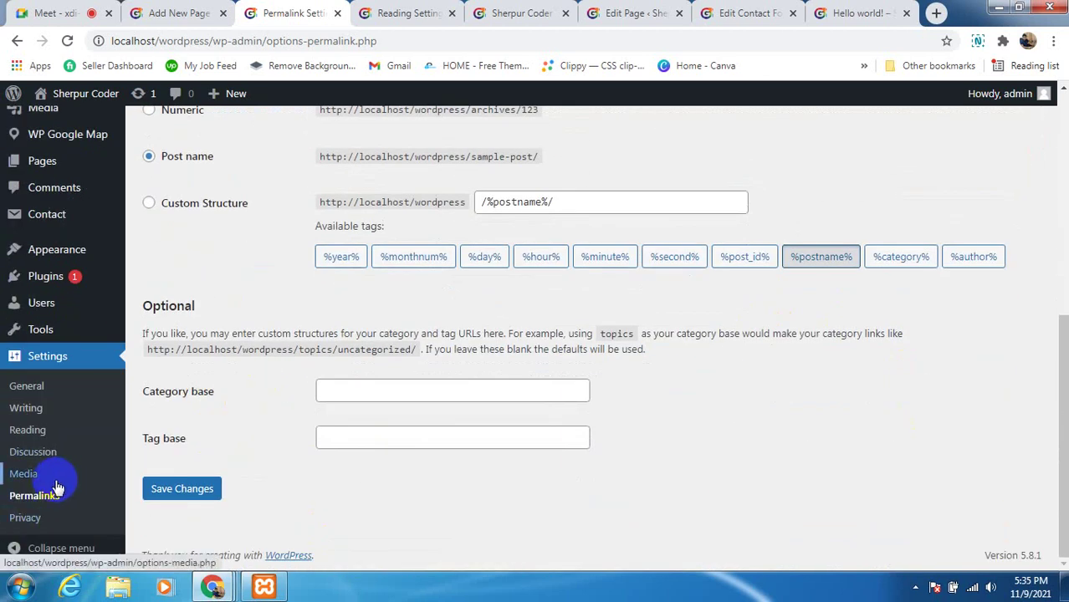
# Browse Installed Plugins (Akismet Anti-Spam, Contact Form 7, Hello Dolly, WP Google Map), then return to Meet
pyautogui.click(47, 360)
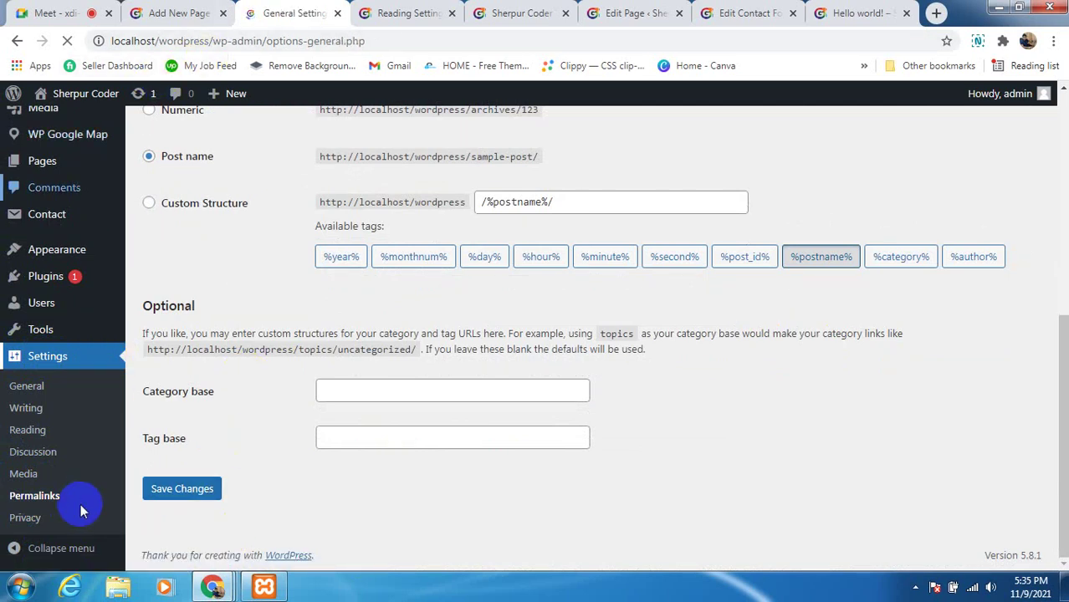
pyautogui.moveTo(114, 362)
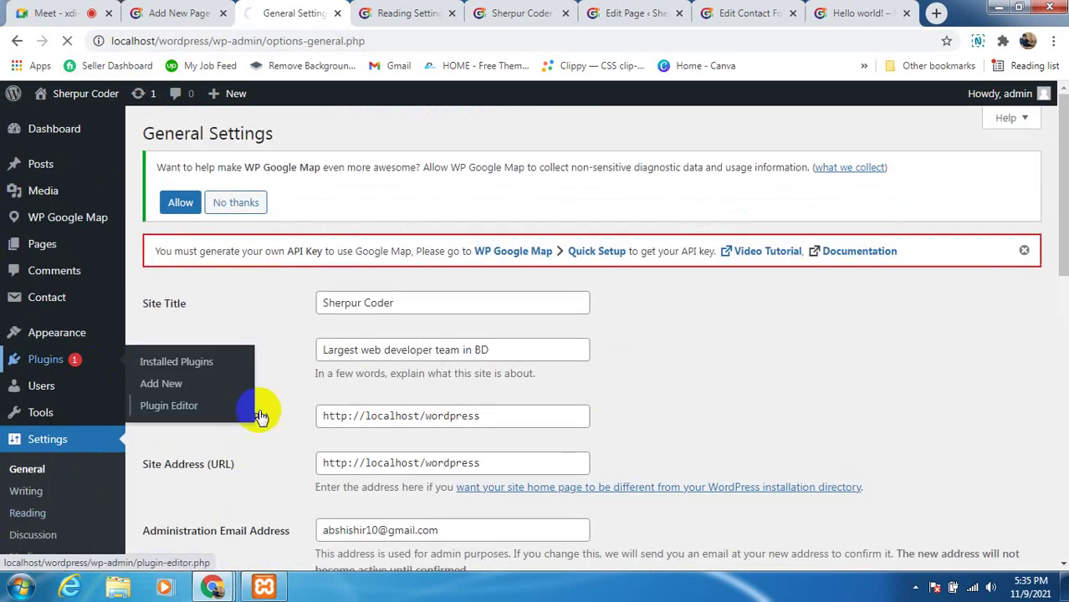
pyautogui.scroll(-2, 17, 543)
pyautogui.scroll(-3, 21, 546)
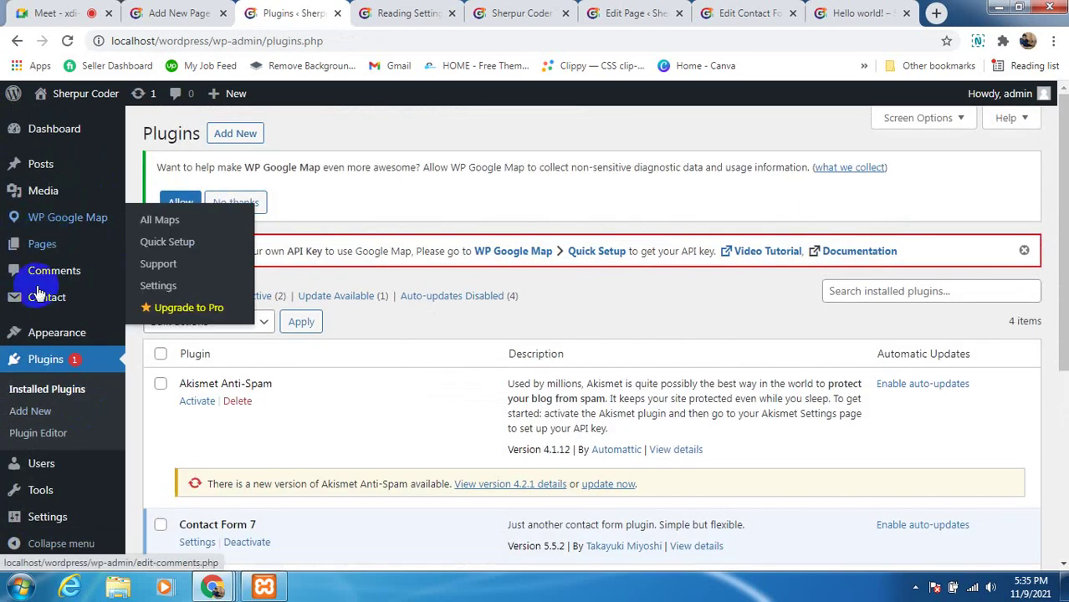
pyautogui.moveTo(37, 163)
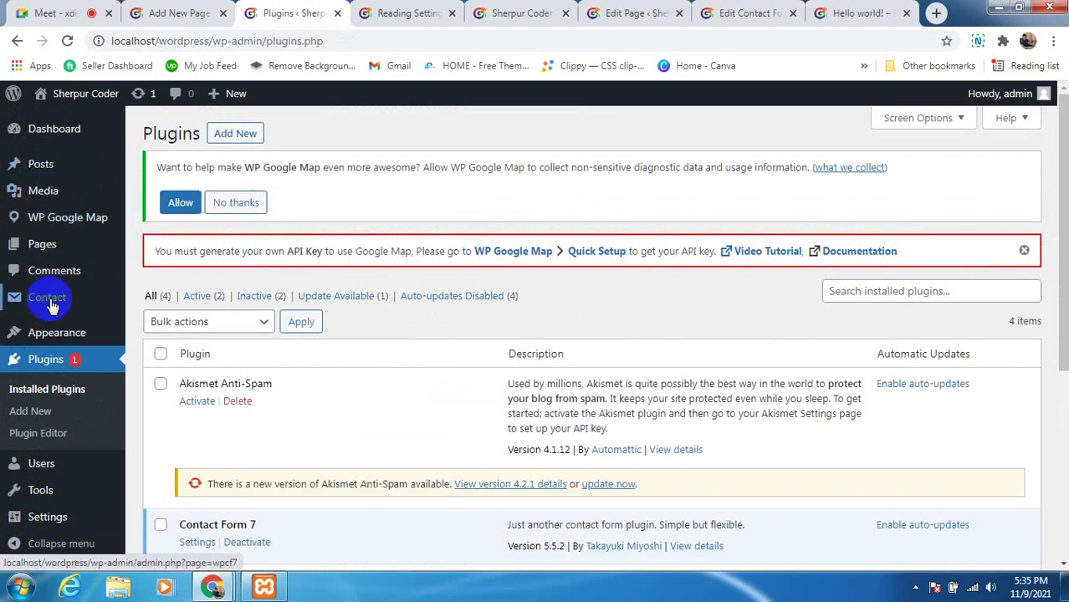
pyautogui.scroll(-4, 41, 411)
pyautogui.moveTo(35, 469)
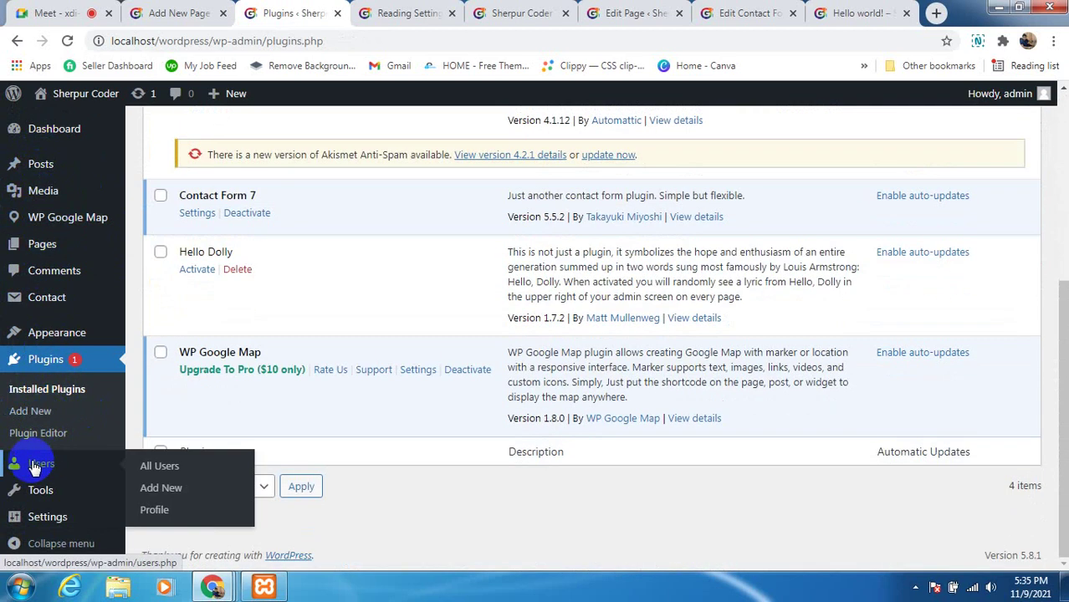
pyautogui.moveTo(27, 486)
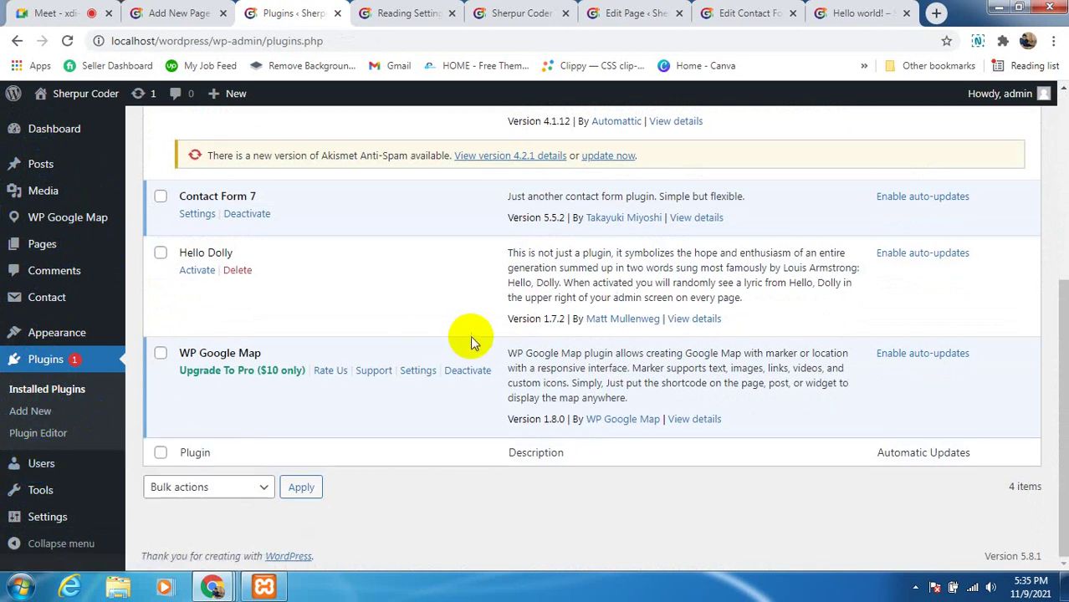
pyautogui.scroll(2, 470, 341)
pyautogui.click(32, 13)
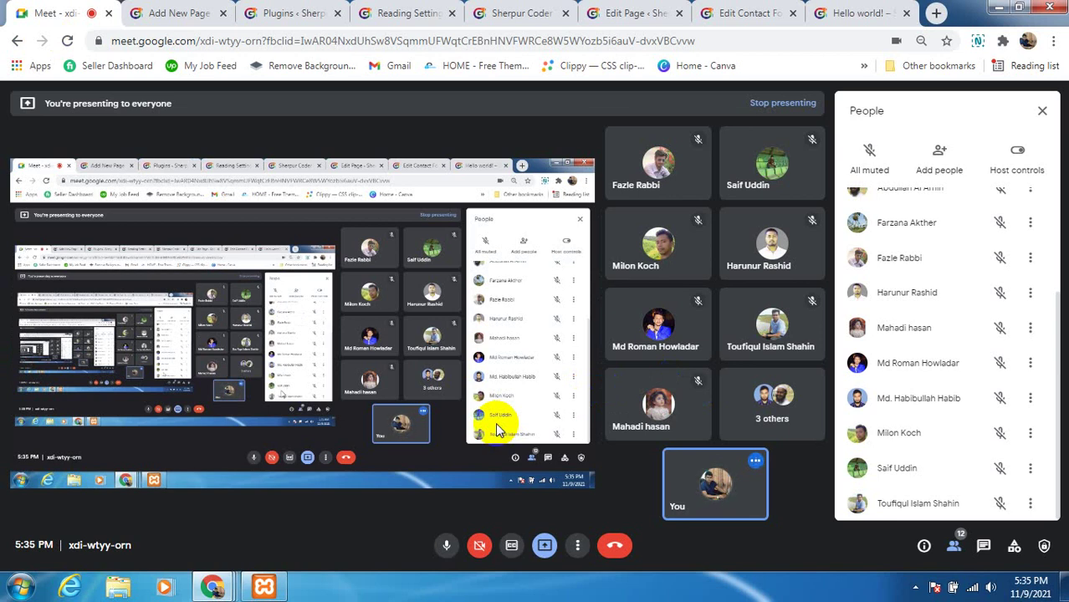
# Zoom in on the Meet call page, then go back to the WordPress Add New Page tab
pyautogui.hotkey('ctrl', '+')
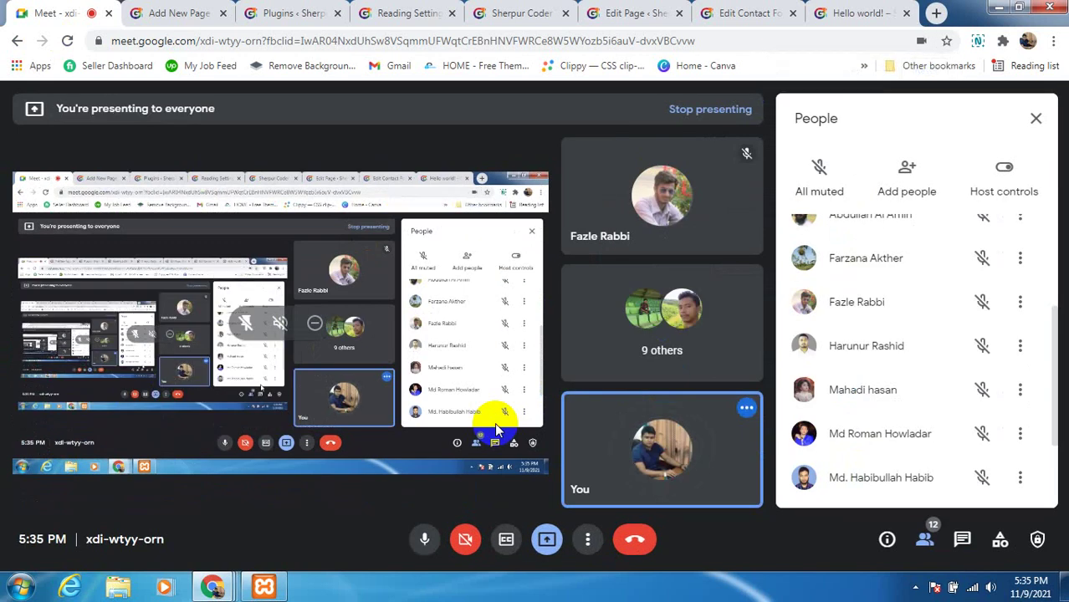
pyautogui.click(547, 544)
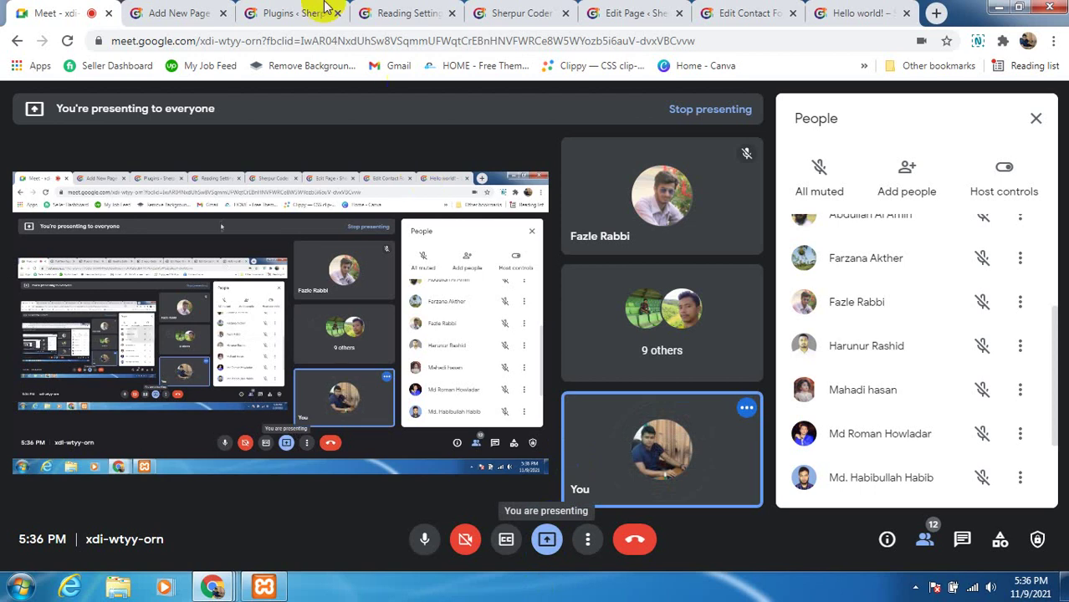
pyautogui.click(199, 22)
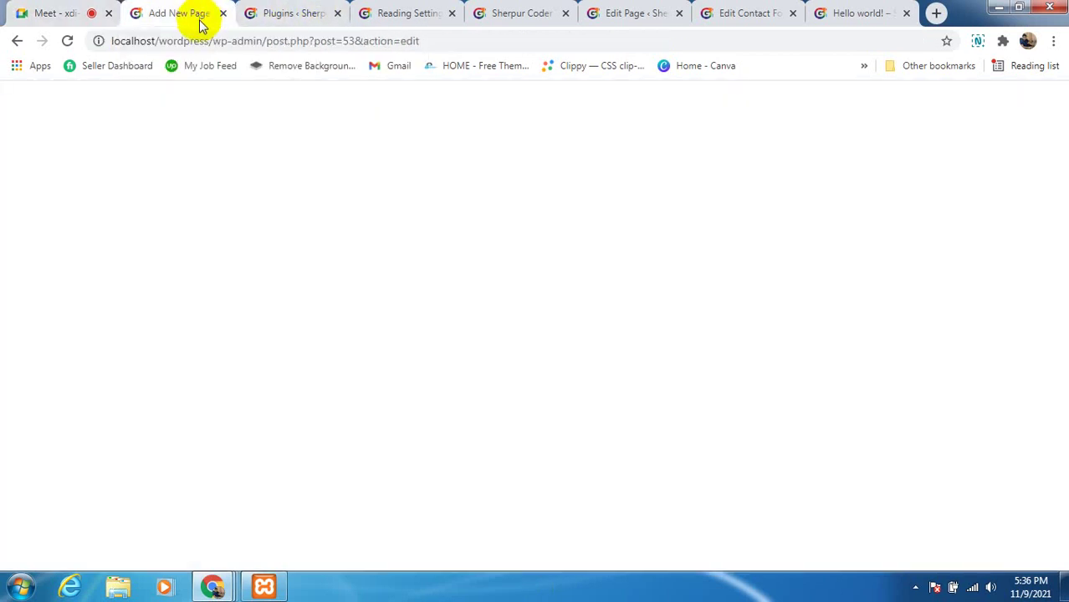
# Show the Installed Plugins list again and dismiss the Meet screen-sharing notice
pyautogui.click(302, 19)
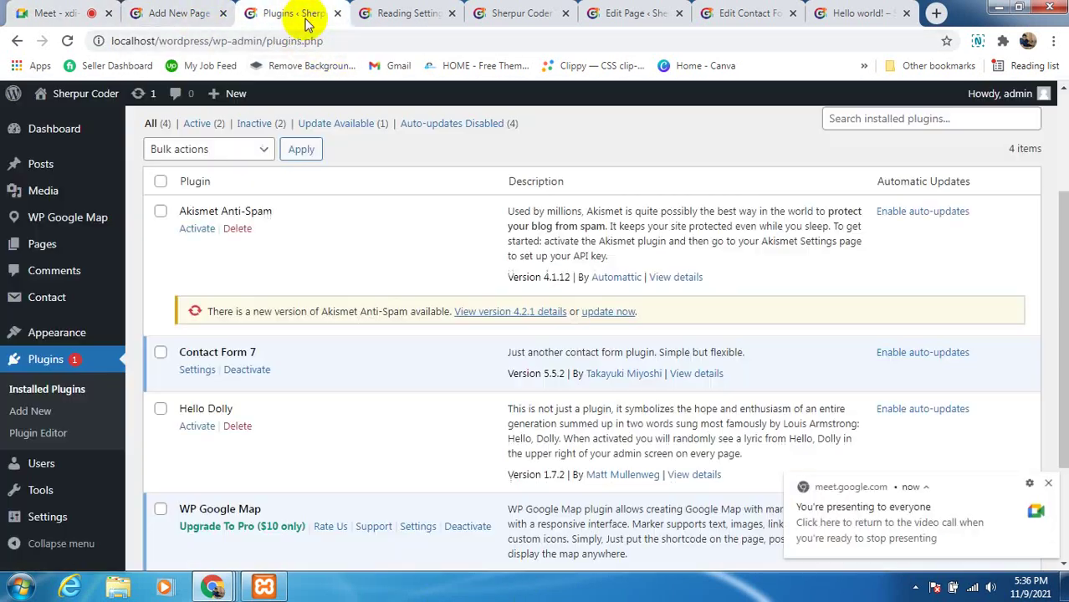
pyautogui.click(1047, 486)
pyautogui.scroll(2, 418, 443)
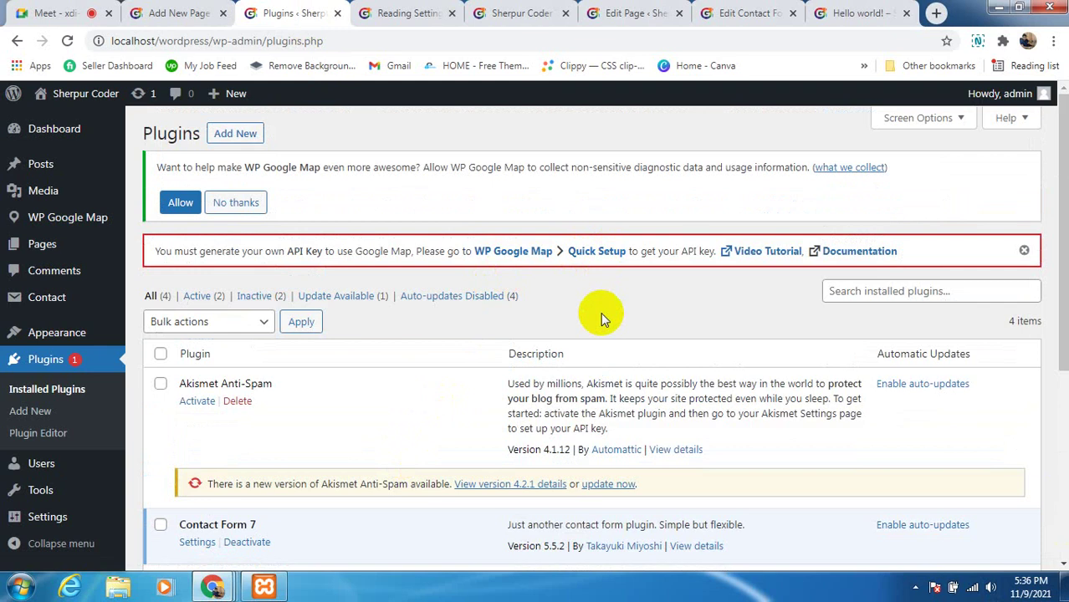
pyautogui.scroll(-2, 636, 414)
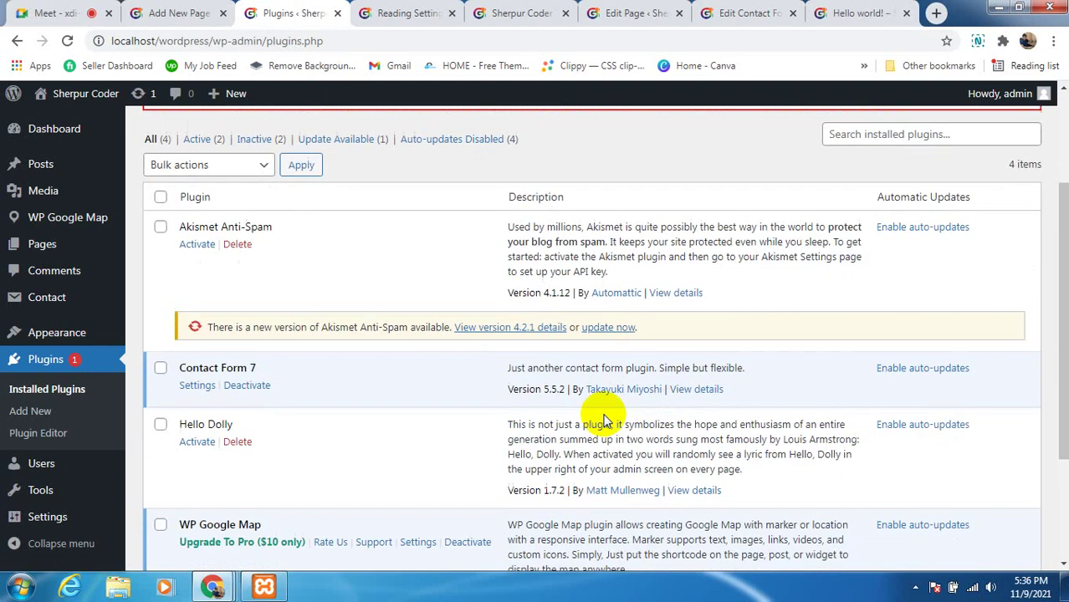
pyautogui.scroll(2, 601, 418)
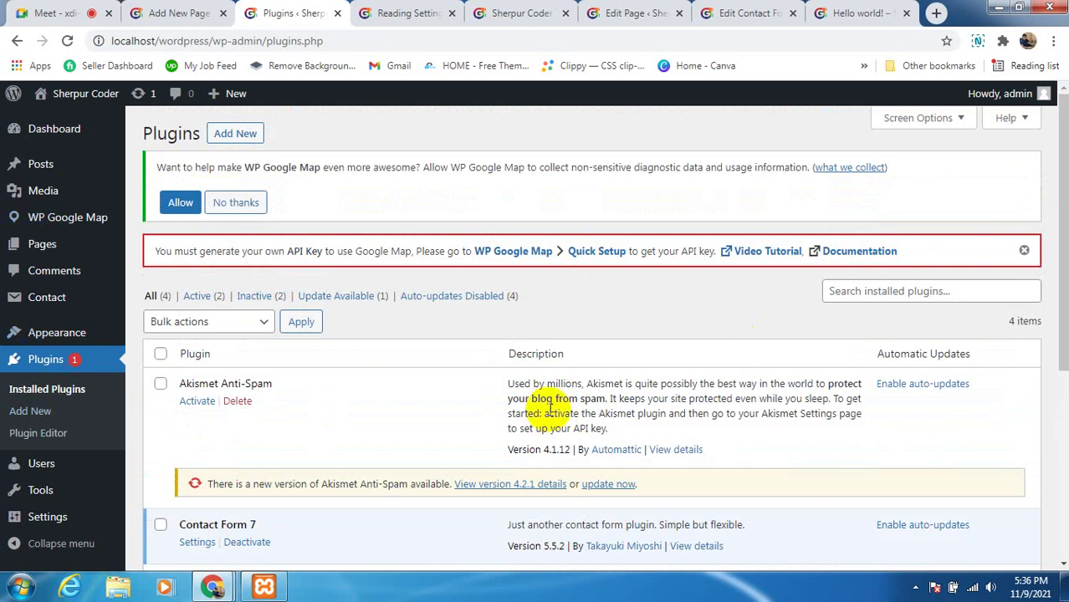
# Look over the four listed plugins, then open the Windows Start menu
pyautogui.click(105, 257)
pyautogui.scroll(-1, 25, 418)
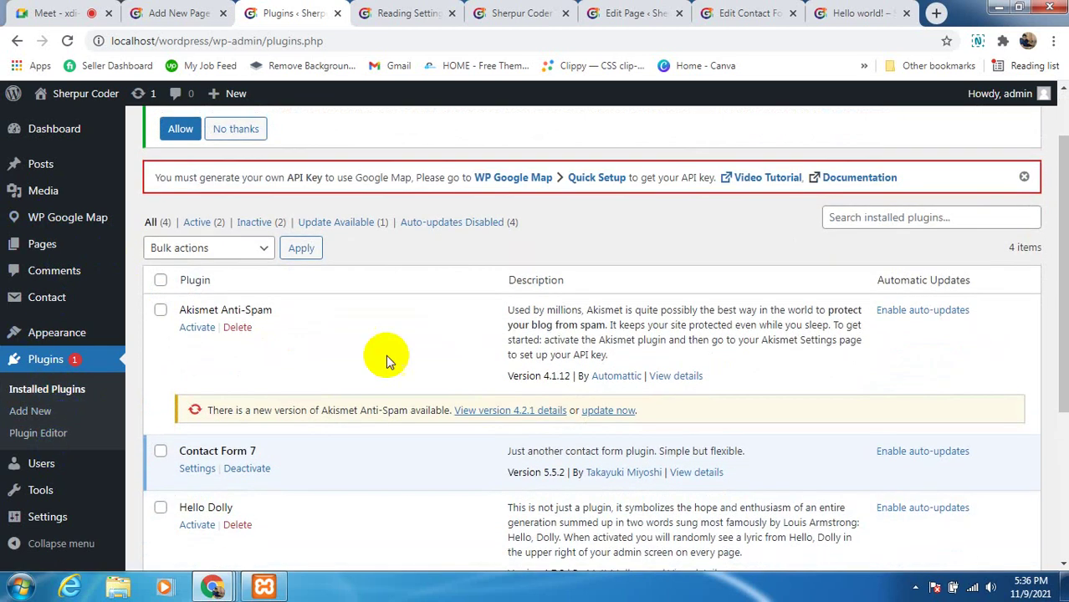
pyautogui.scroll(1, 384, 356)
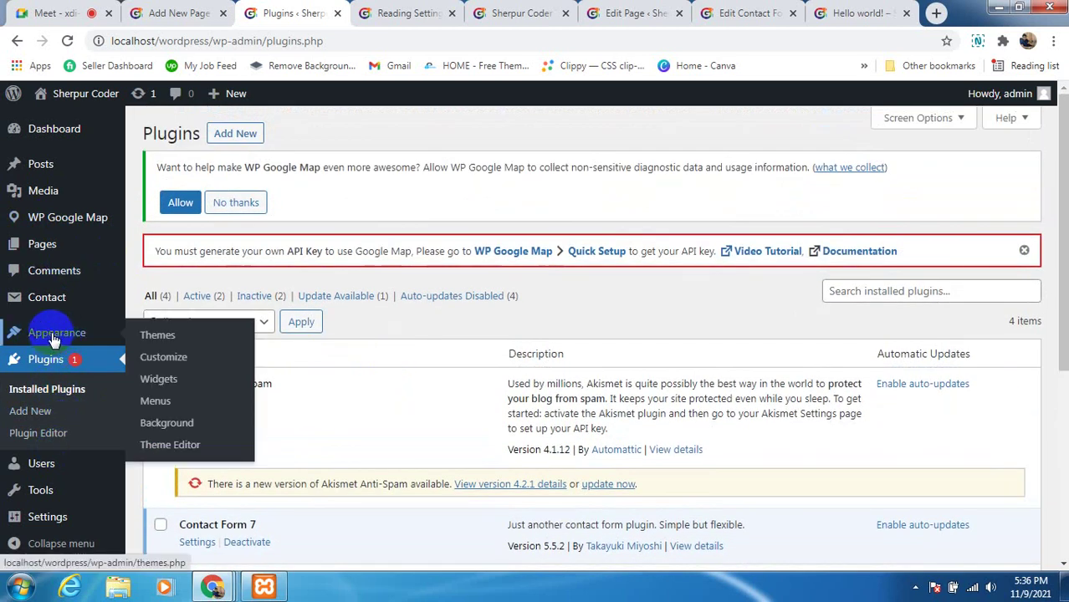
pyautogui.moveTo(53, 186)
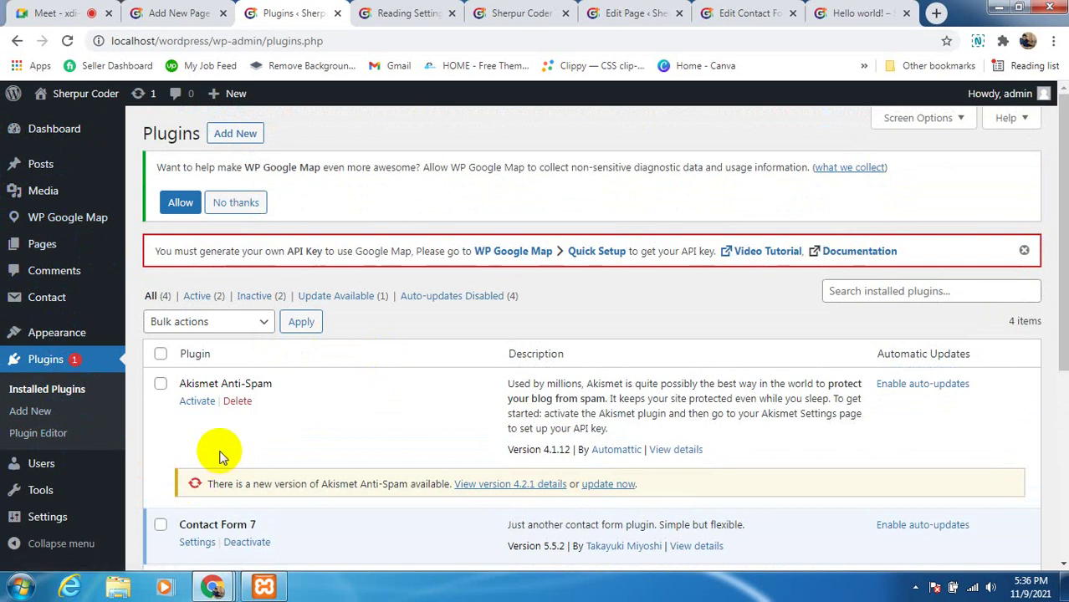
pyautogui.moveTo(72, 166)
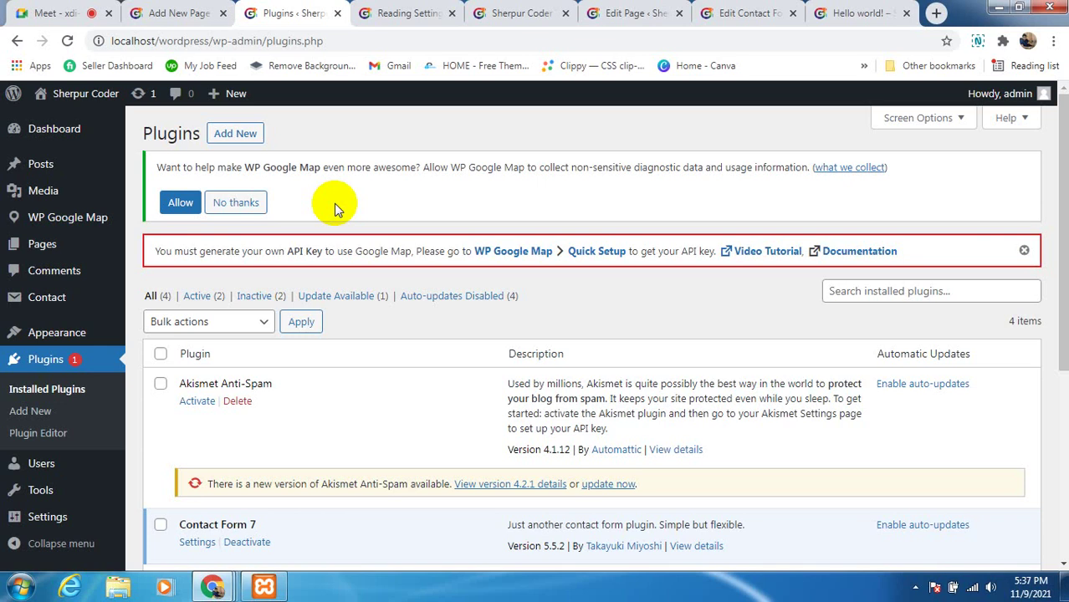
pyautogui.click(21, 588)
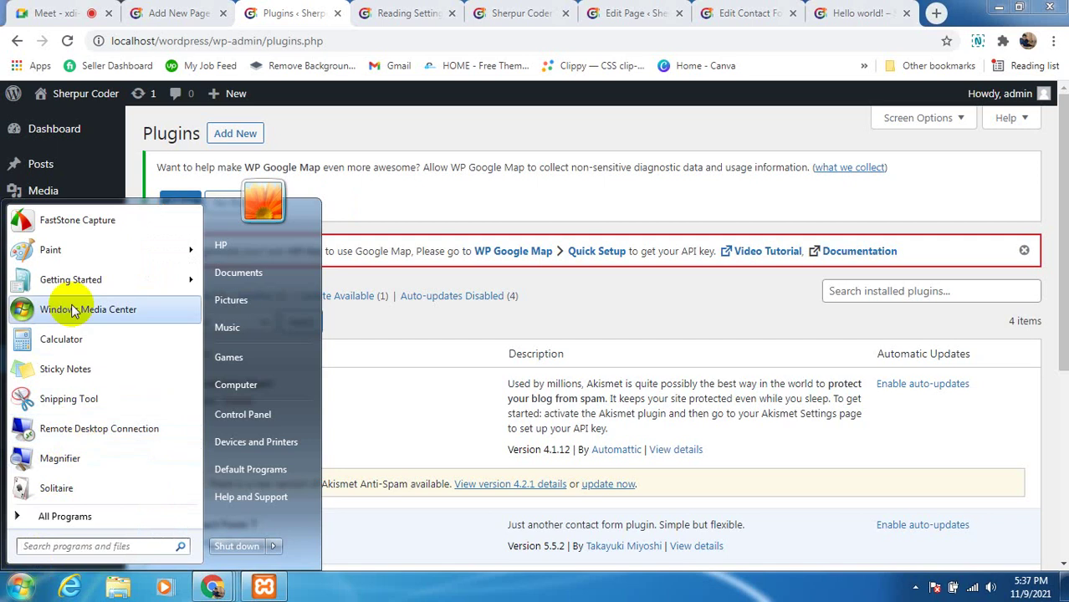